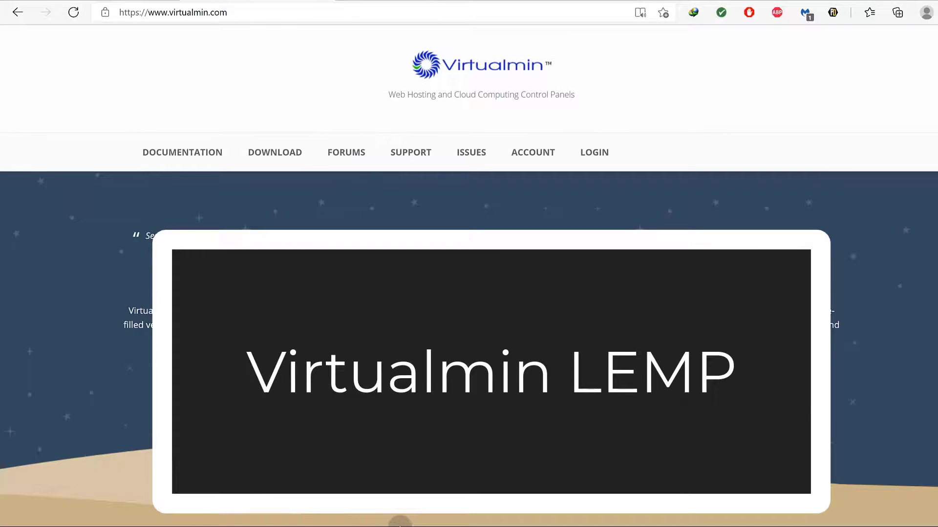
# Start a Notepad note reading 'lemp', then switch to the Vultr browser tab.
pyautogui.press('super')
pyautogui.click(415, 521)
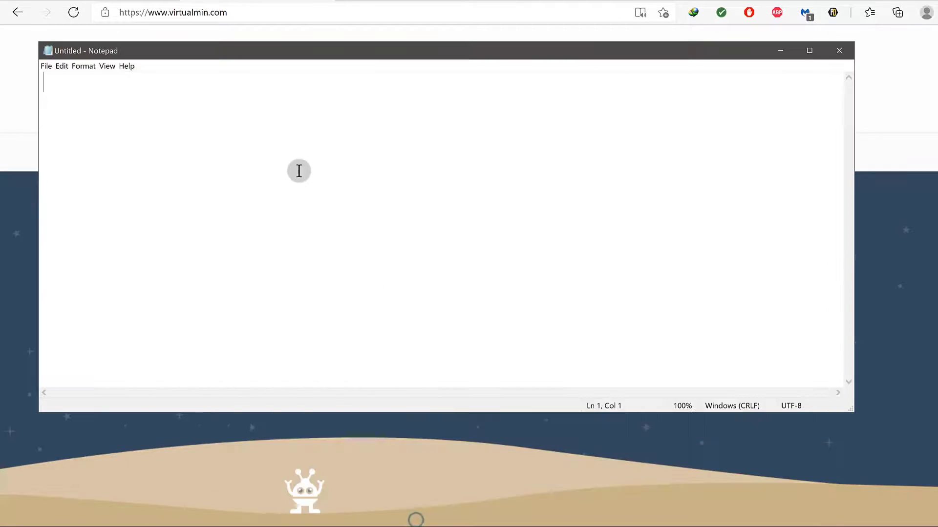
pyautogui.click(274, 136)
pyautogui.write('lemp')
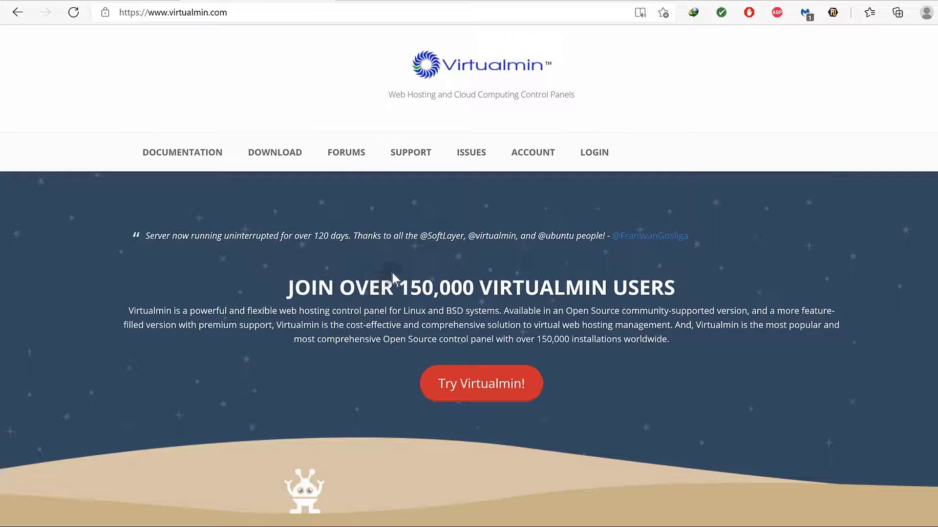
pyautogui.click(408, 1)
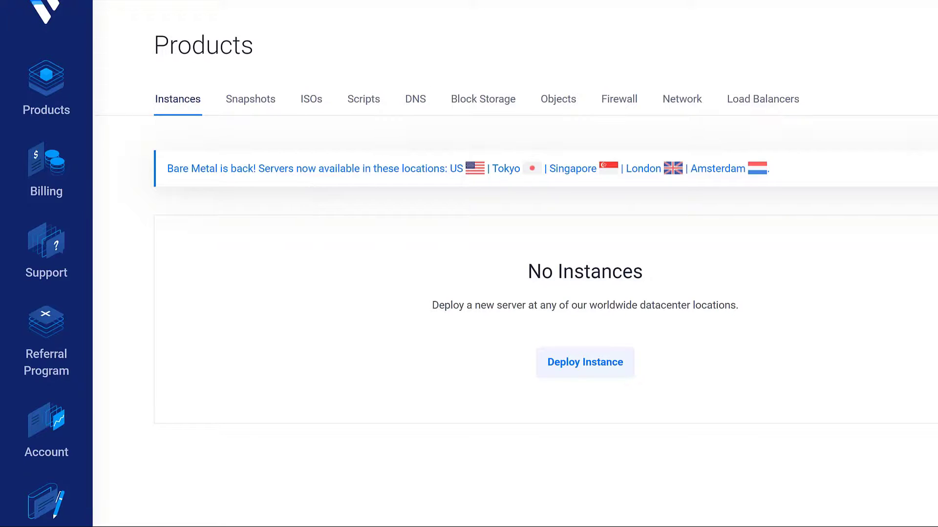
# Load bizanosa.com in a new tab from the address bar.
pyautogui.hotkey('ctrl', 't')
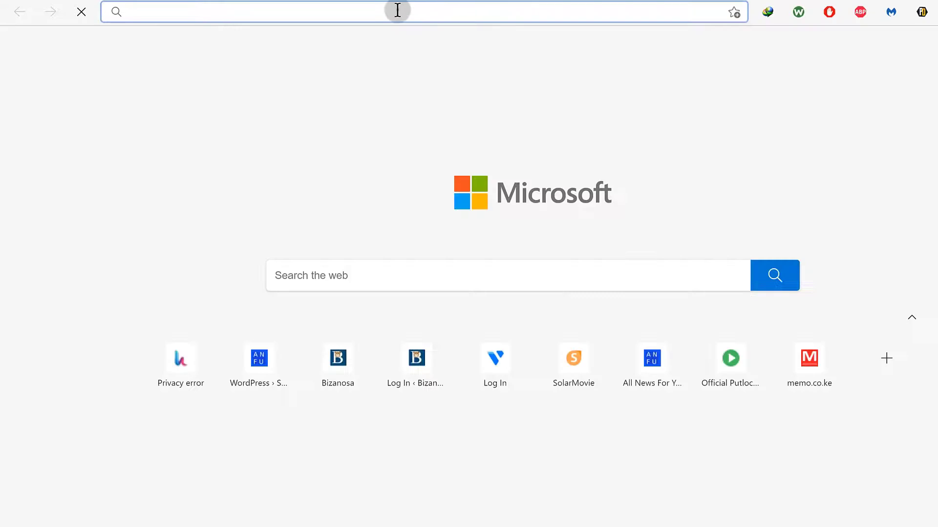
pyautogui.click(397, 10)
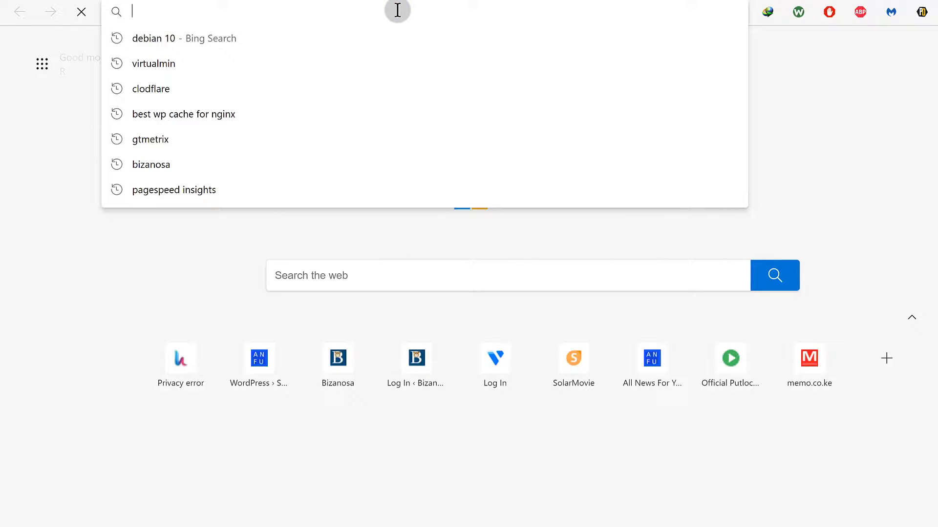
pyautogui.write('bizanosa.com')
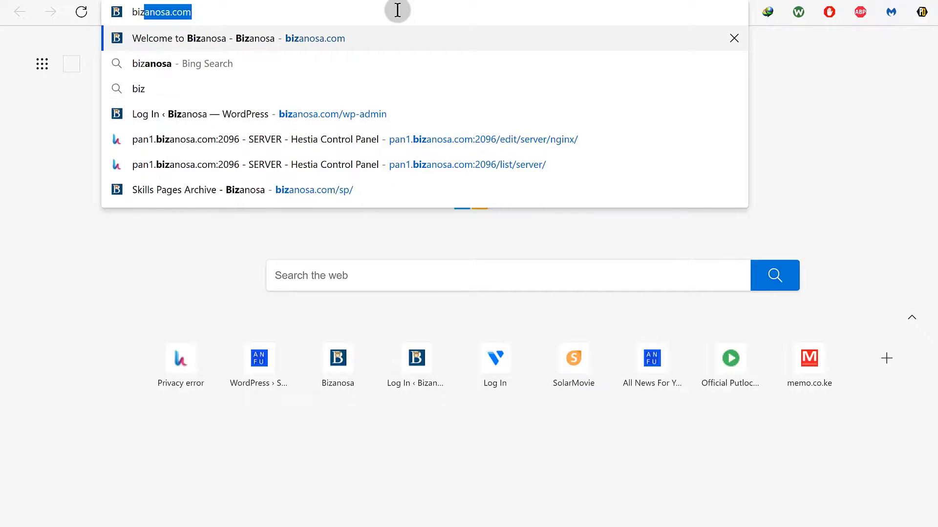
pyautogui.press('Return')
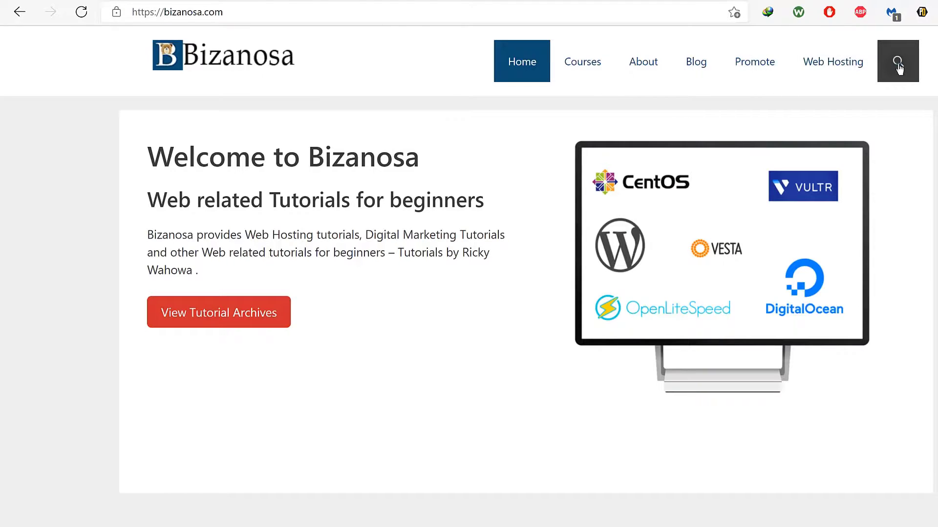
# Search the bizanosa site for 'debian 10'.
pyautogui.click(898, 62)
pyautogui.click(515, 53)
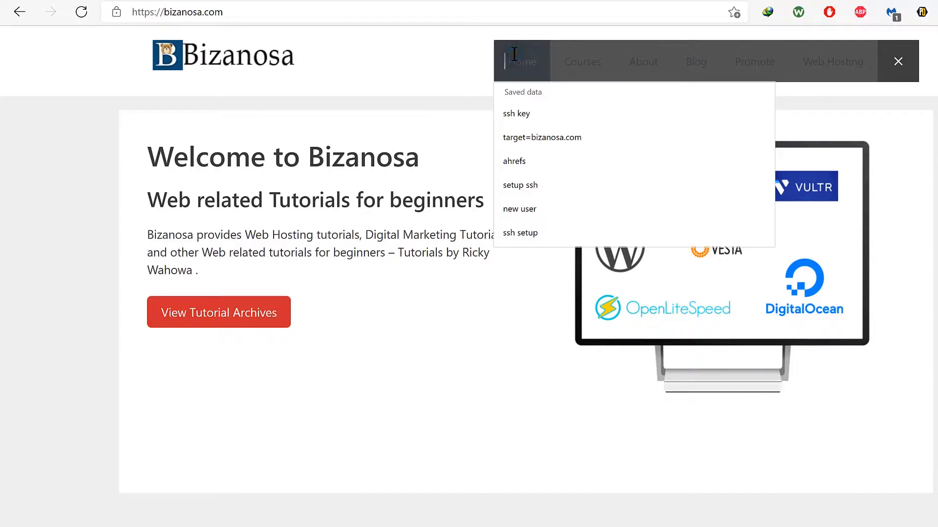
pyautogui.write('de')
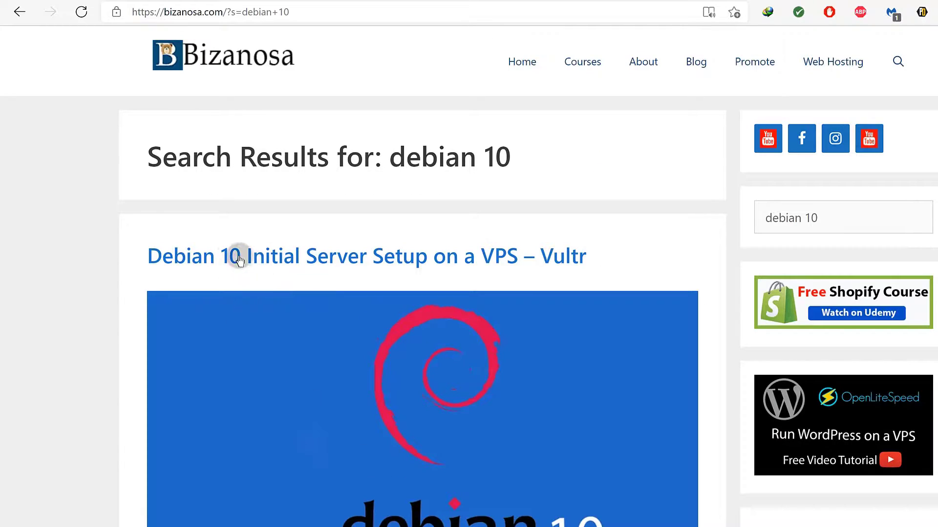
# Open the Debian 10 Initial Server Setup article and skim it.
pyautogui.click(270, 261)
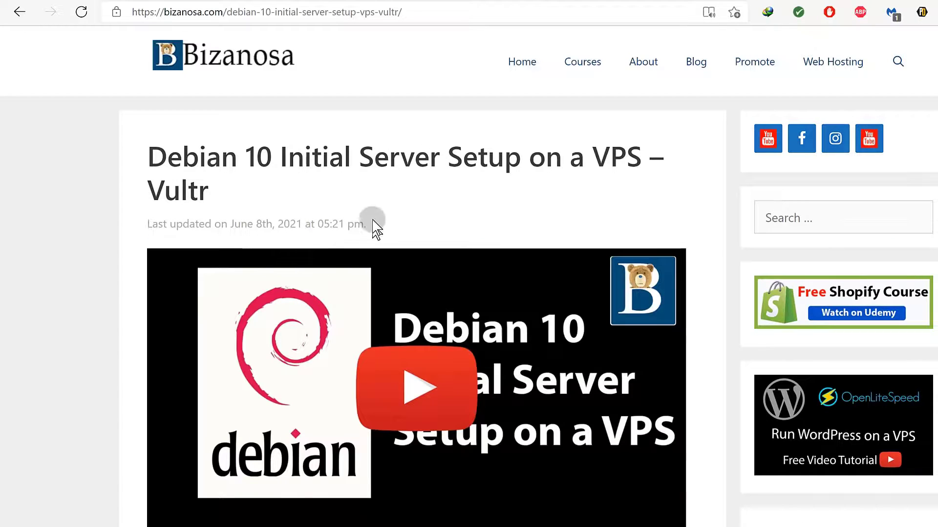
pyautogui.scroll(-15, 440, 251)
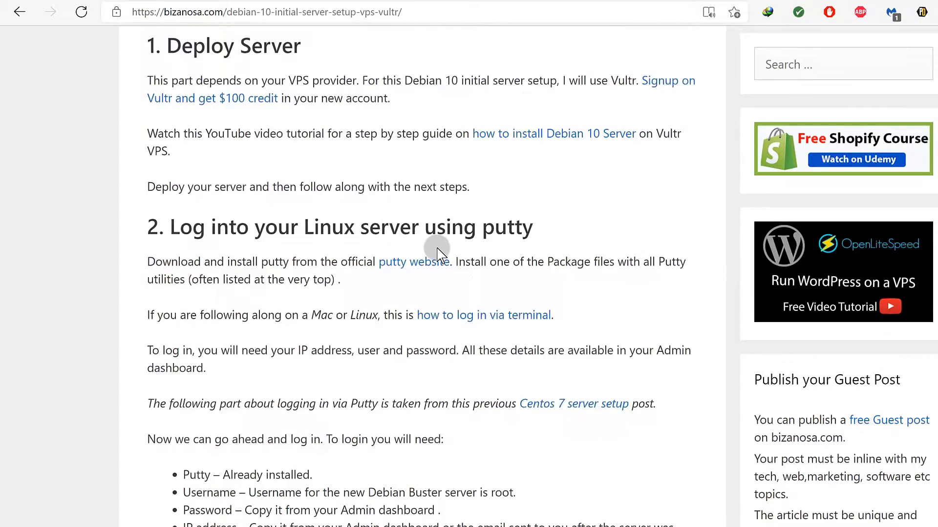
pyautogui.scroll(7, 434, 245)
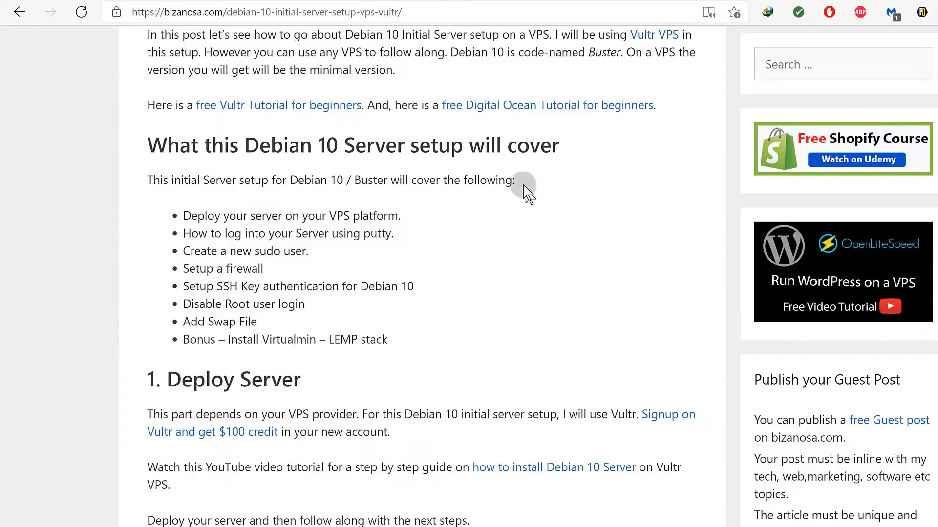
pyautogui.hotkey('ctrl', 't')
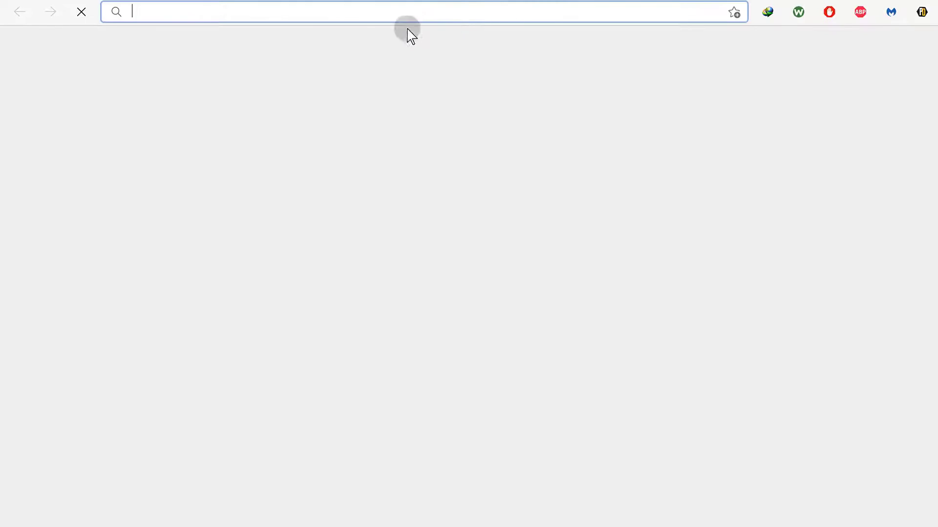
pyautogui.click(864, 2)
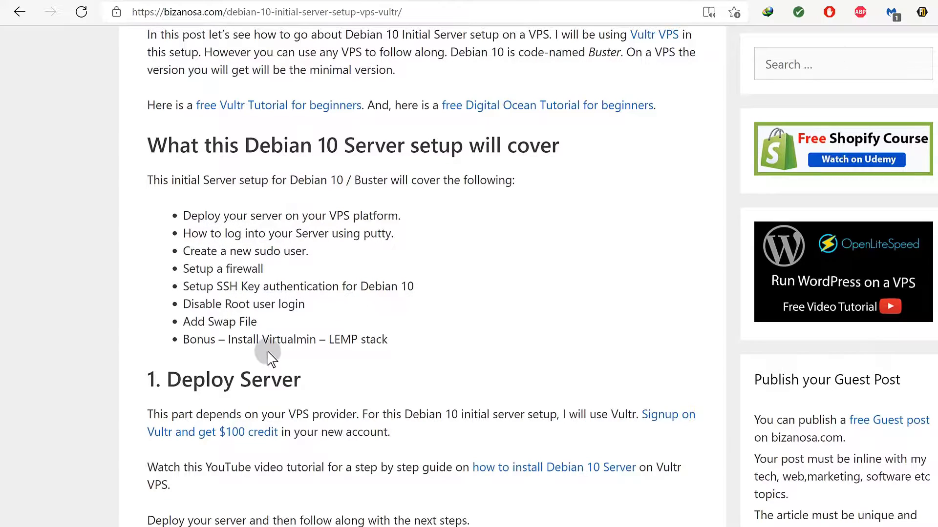
# Review the article's 'Setup a firewall' step, then return to the Vultr Products page.
pyautogui.moveTo(189, 269); pyautogui.dragTo(275, 267)
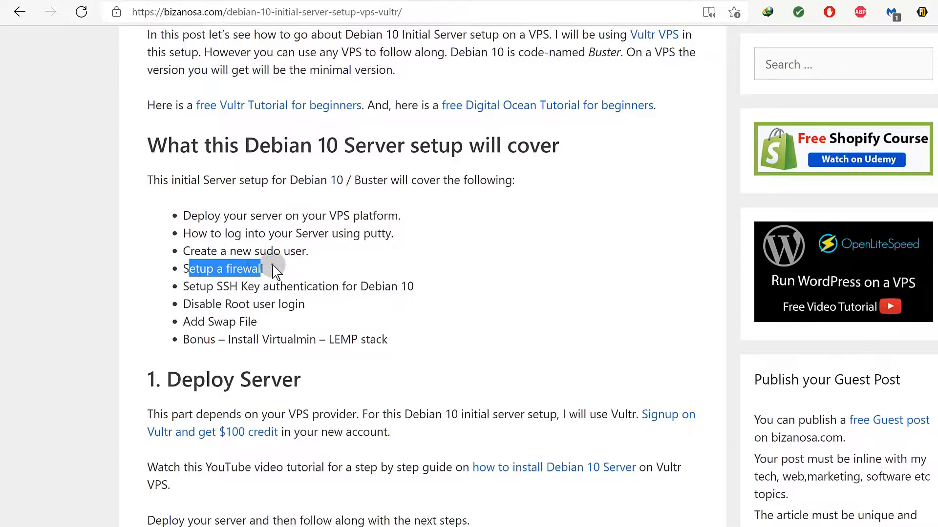
pyautogui.click(273, 266)
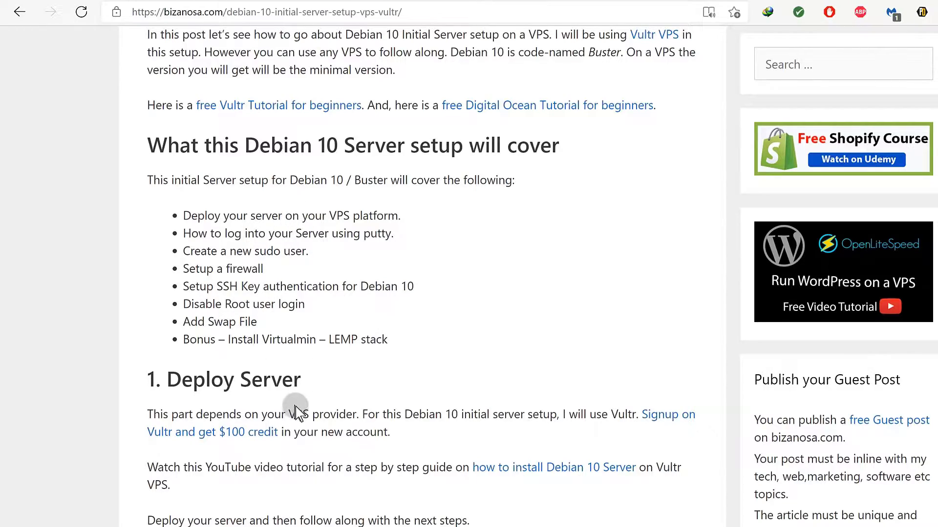
pyautogui.scroll(-20, 297, 413)
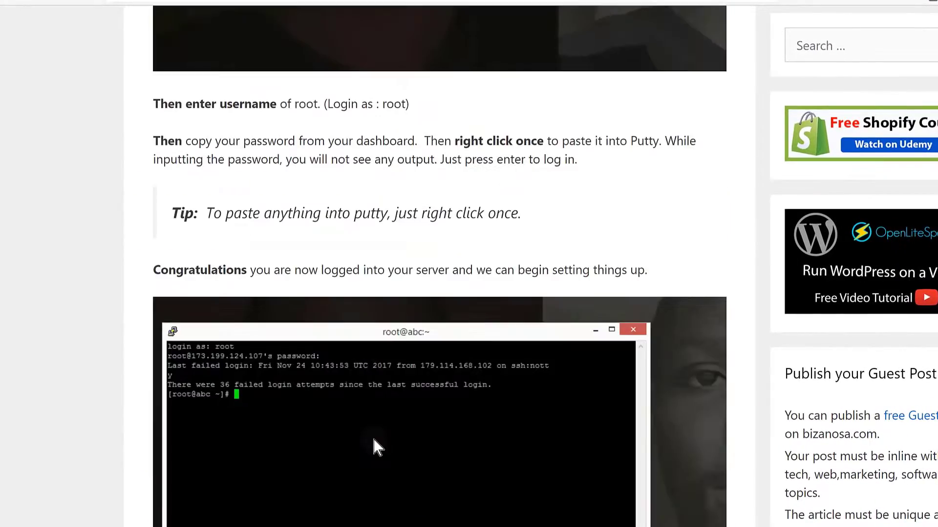
pyautogui.scroll(-5, 373, 441)
pyautogui.scroll(15, 374, 441)
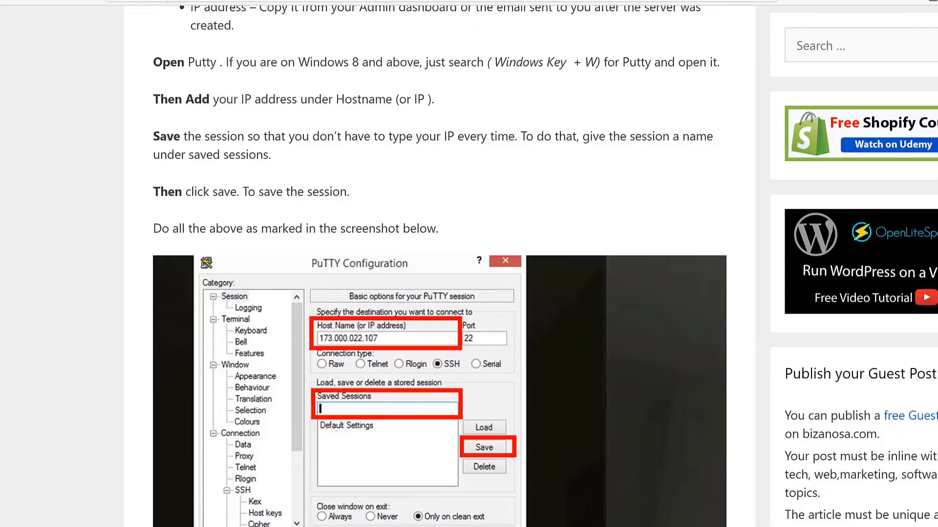
pyautogui.click(177, 1)
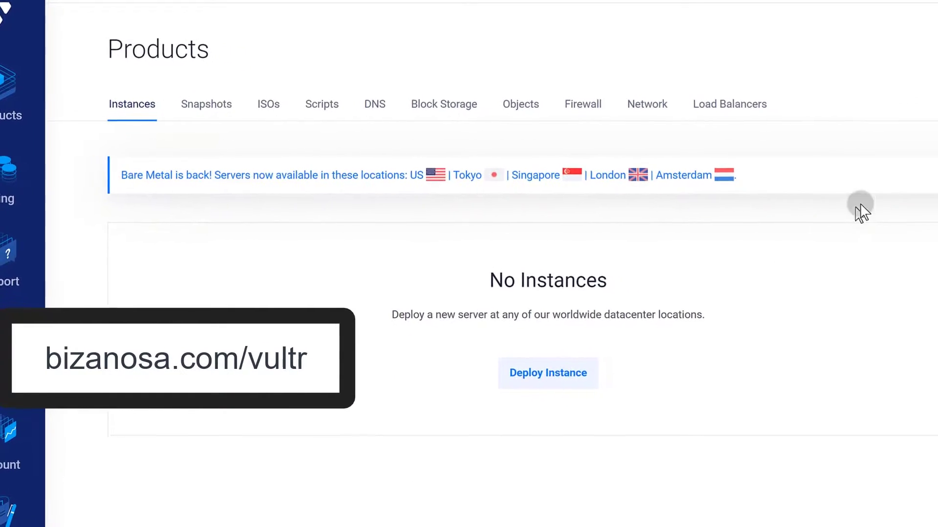
# Begin a new Cloud Compute deployment and pick Chicago from the America locations.
pyautogui.click(935, 122)
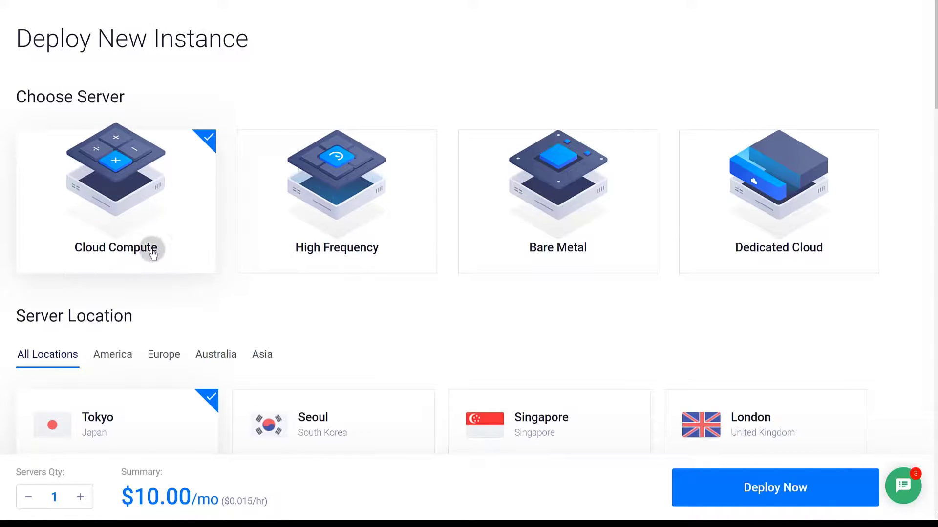
pyautogui.scroll(-2, 151, 248)
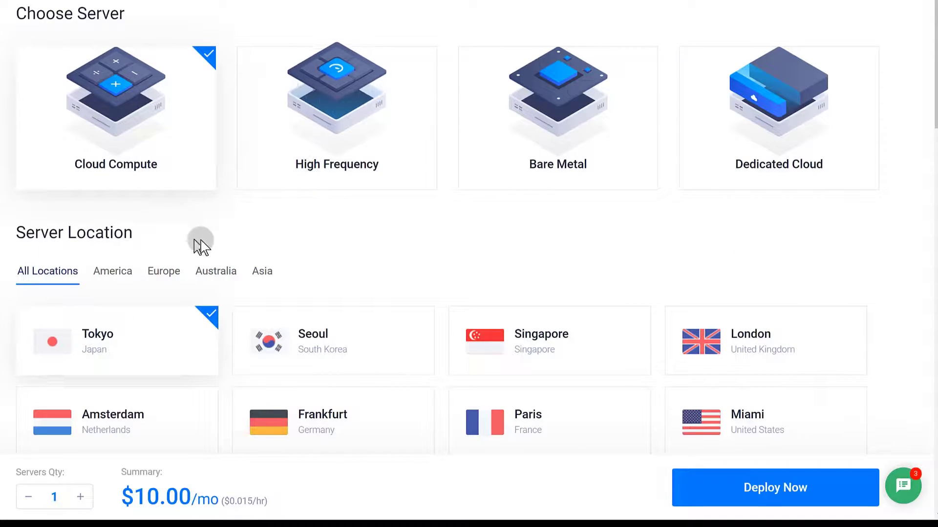
pyautogui.scroll(-4, 146, 216)
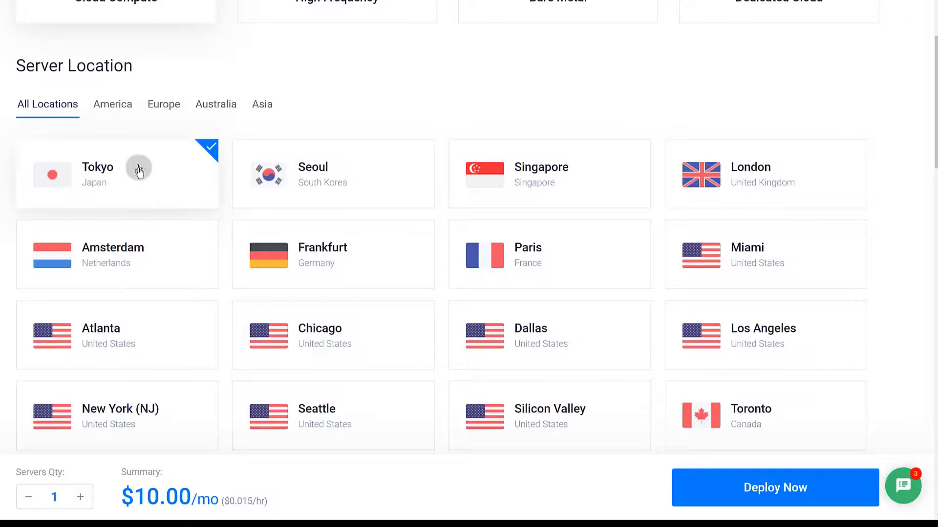
pyautogui.click(132, 105)
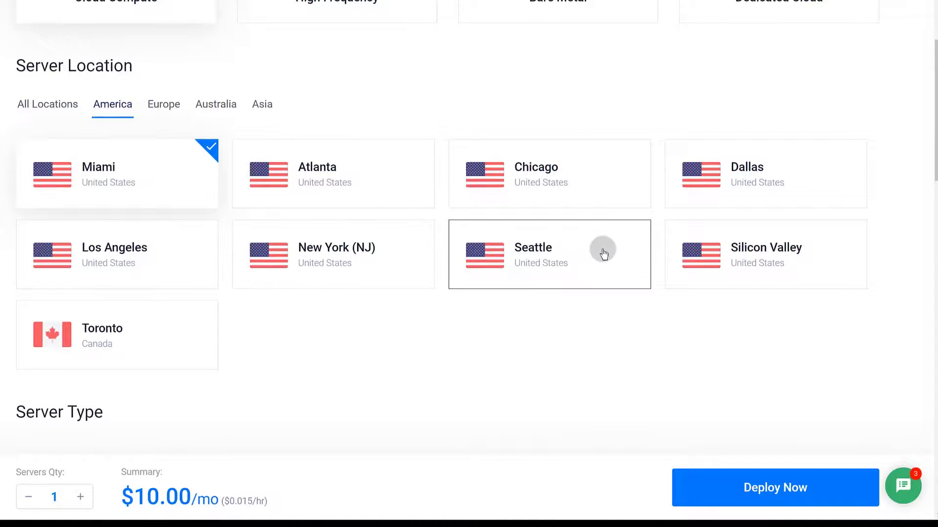
pyautogui.click(562, 166)
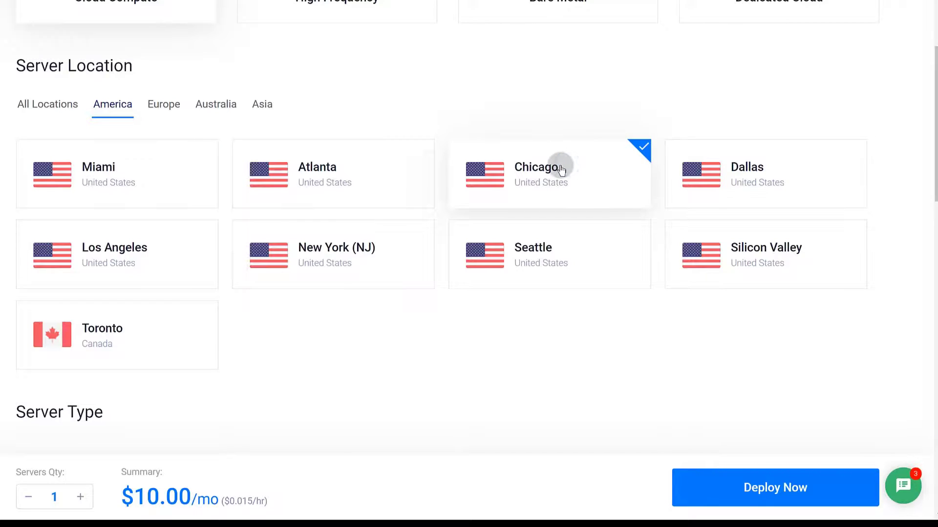
# Choose Debian 10 x64 as the server's operating system.
pyautogui.scroll(-3, 324, 360)
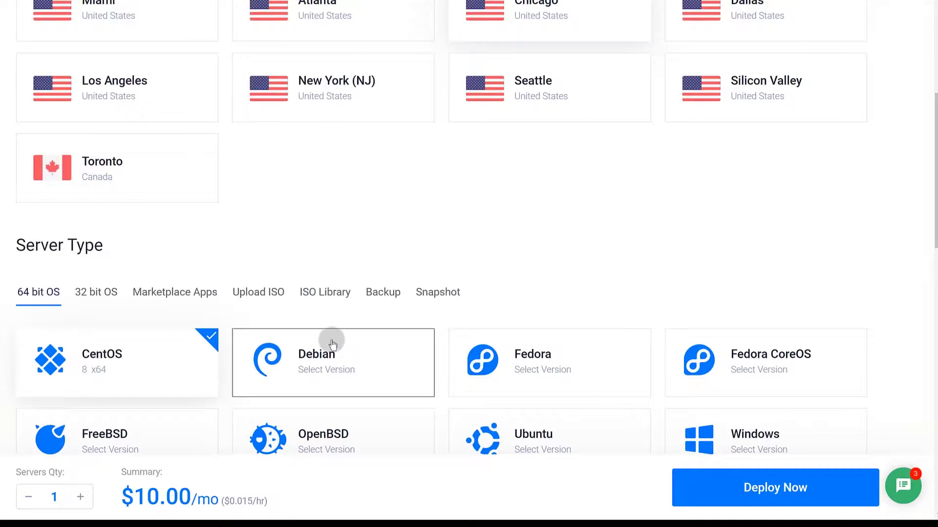
pyautogui.scroll(-2, 332, 345)
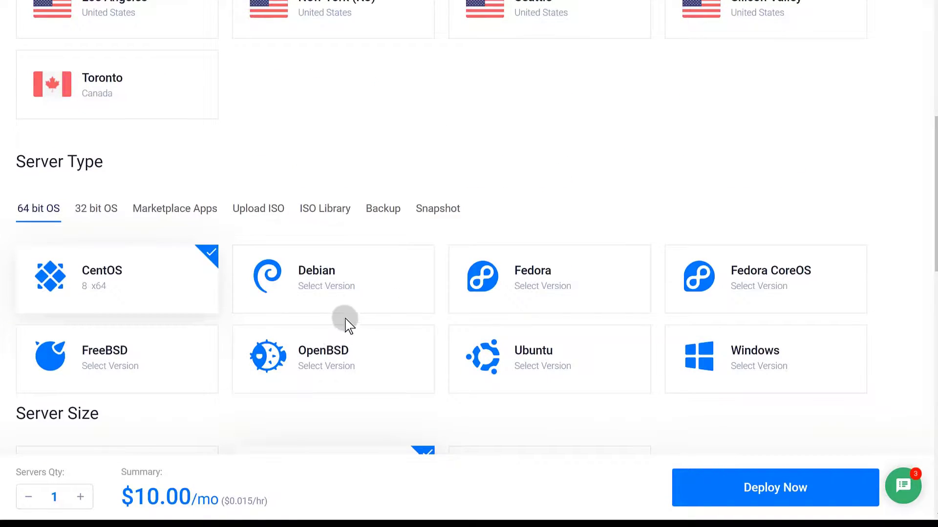
pyautogui.click(324, 281)
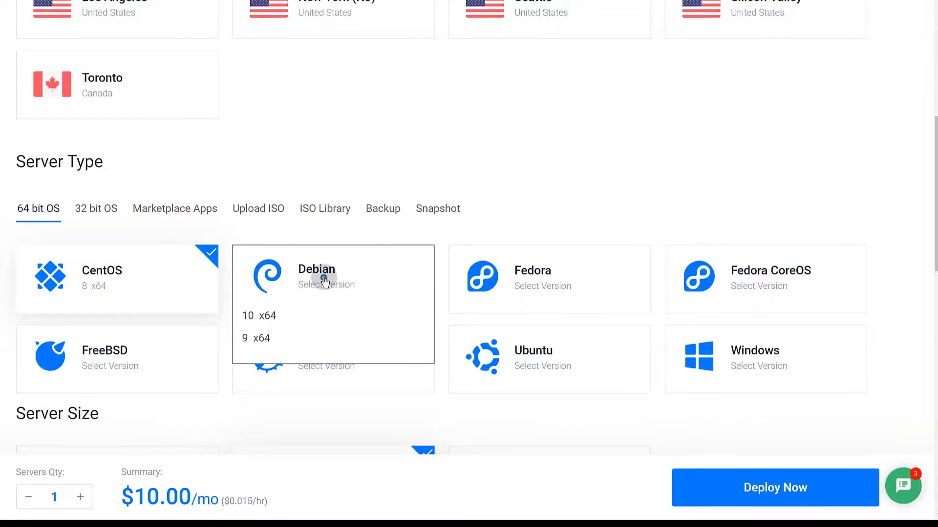
pyautogui.click(259, 318)
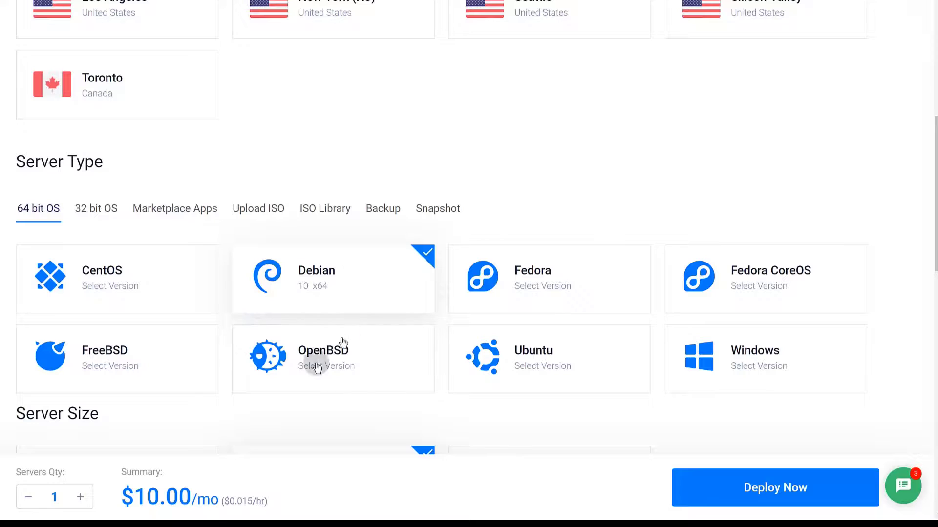
pyautogui.scroll(-4, 213, 413)
pyautogui.scroll(4, 172, 295)
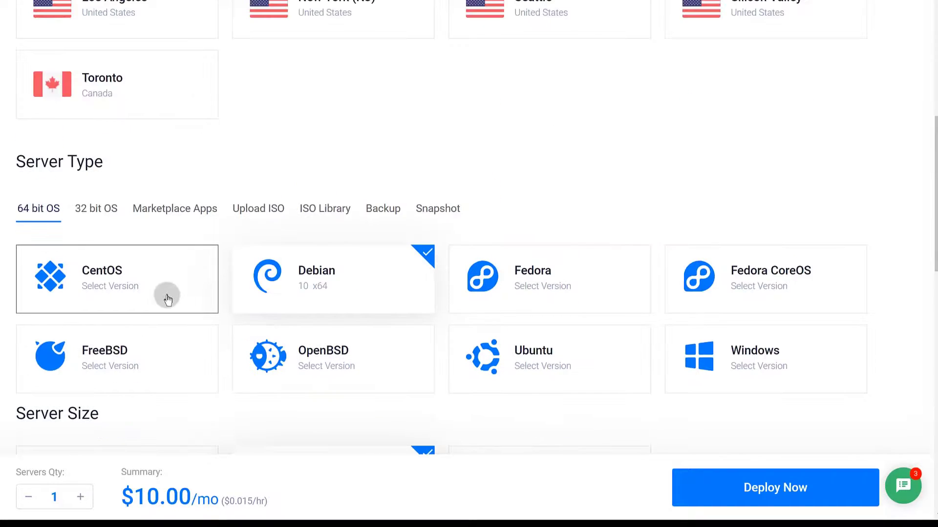
pyautogui.scroll(-6, 167, 298)
pyautogui.scroll(-2, 168, 299)
pyautogui.scroll(2, 175, 310)
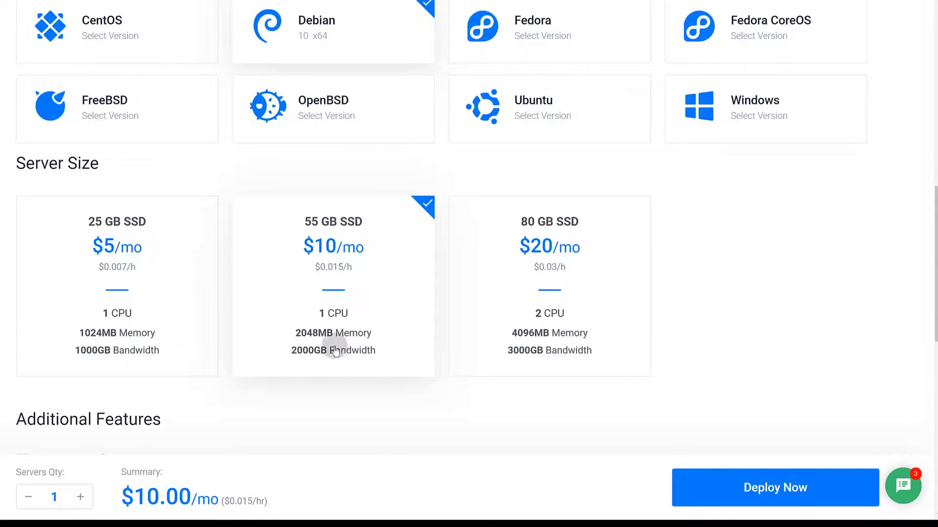
# Select the 55 GB SSD $10/mo server plan.
pyautogui.click(316, 220)
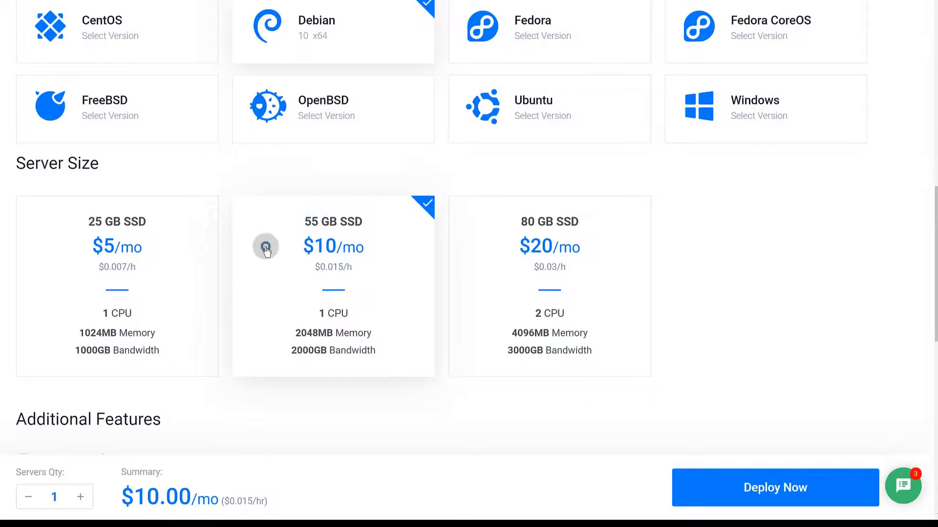
pyautogui.click(266, 247)
pyautogui.scroll(5, 295, 328)
pyautogui.scroll(-5, 321, 335)
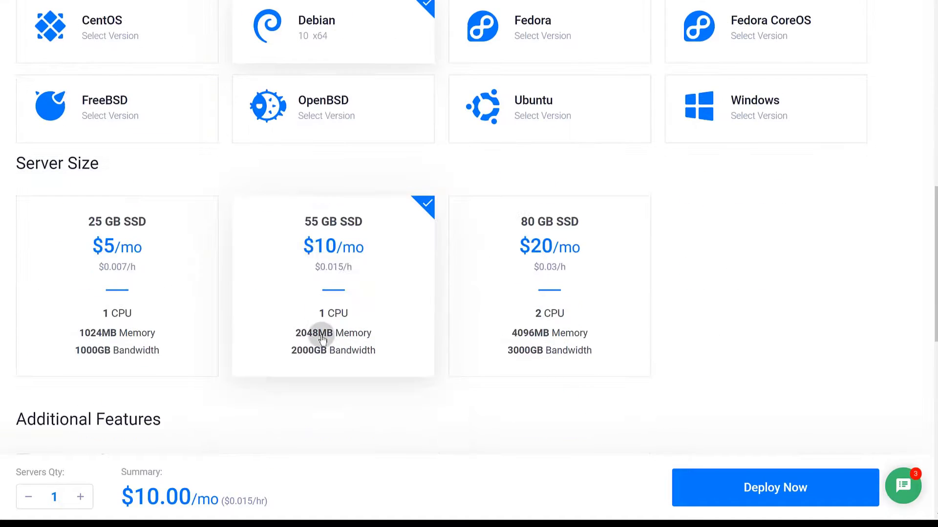
pyautogui.click(290, 209)
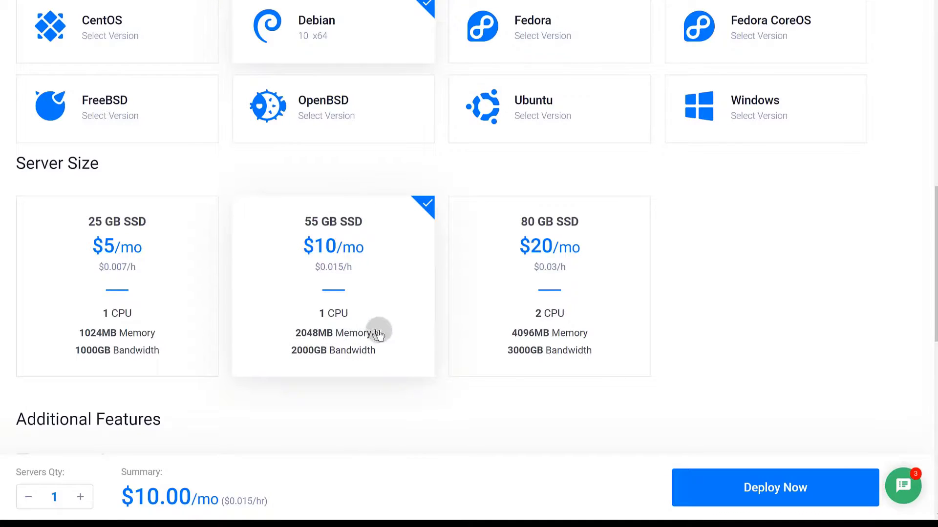
# Enable IPv6 under Additional Features.
pyautogui.scroll(-3, 352, 352)
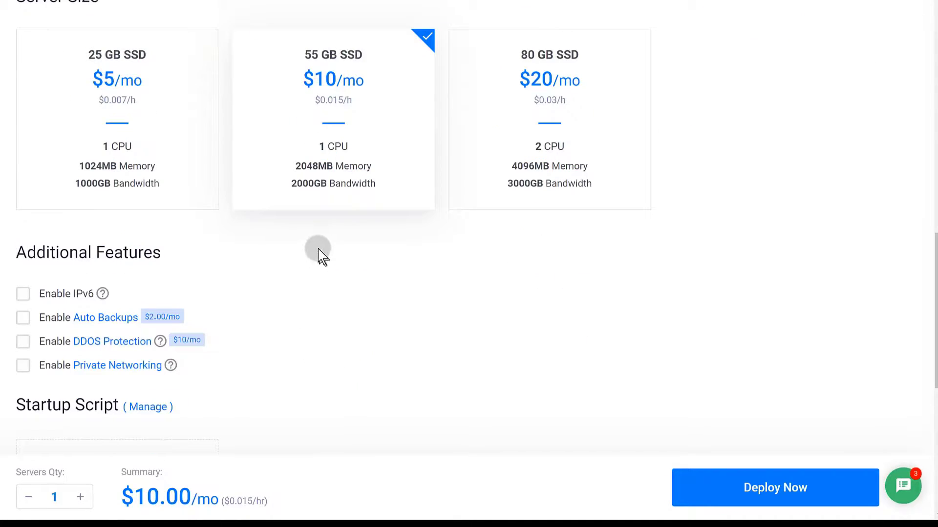
pyautogui.click(22, 292)
pyautogui.scroll(-5, 281, 262)
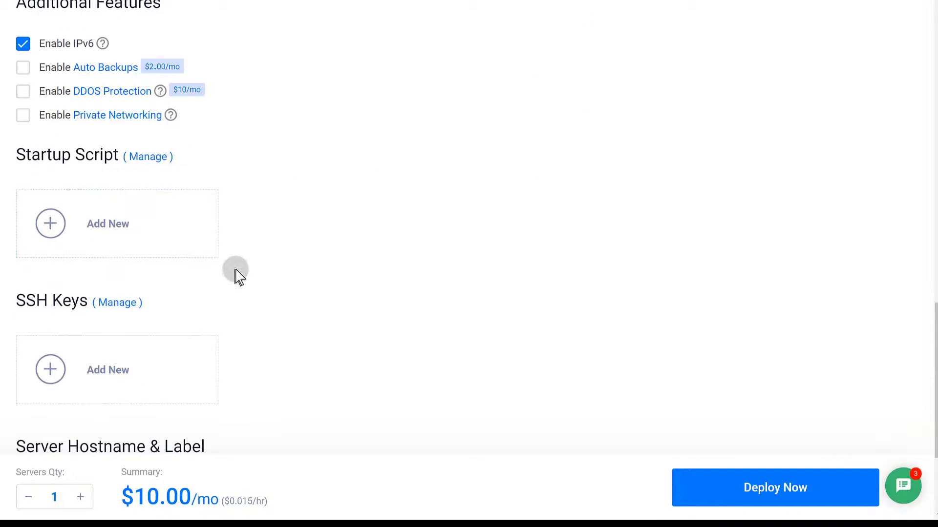
pyautogui.scroll(-3, 254, 288)
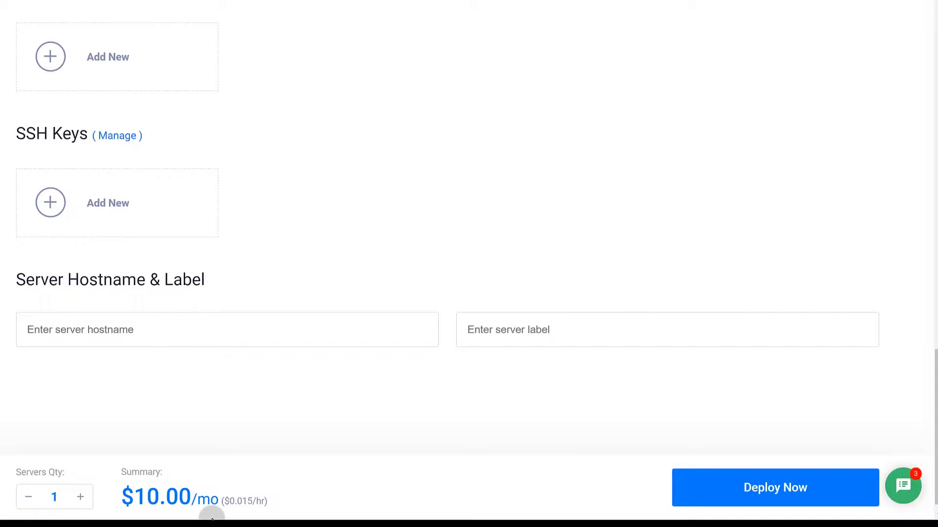
pyautogui.rightClick(61, 332)
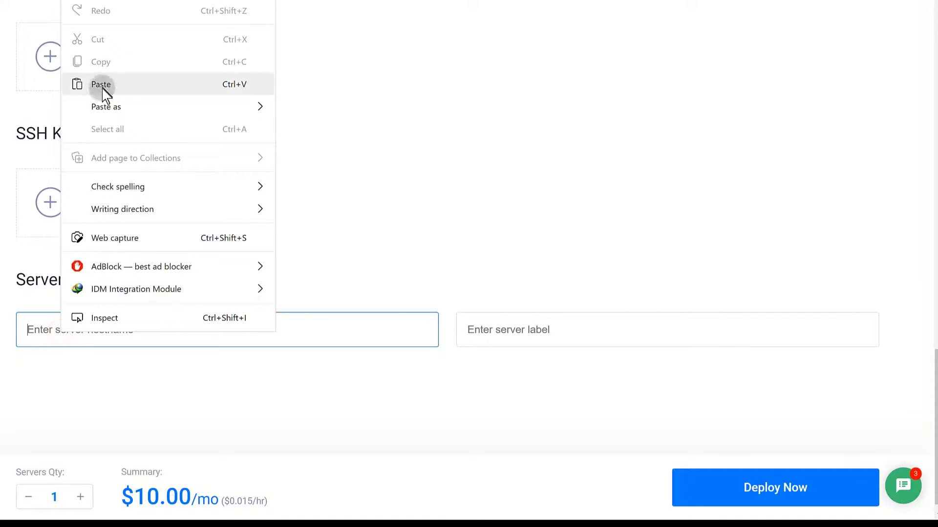
pyautogui.click(101, 88)
pyautogui.click(53, 329)
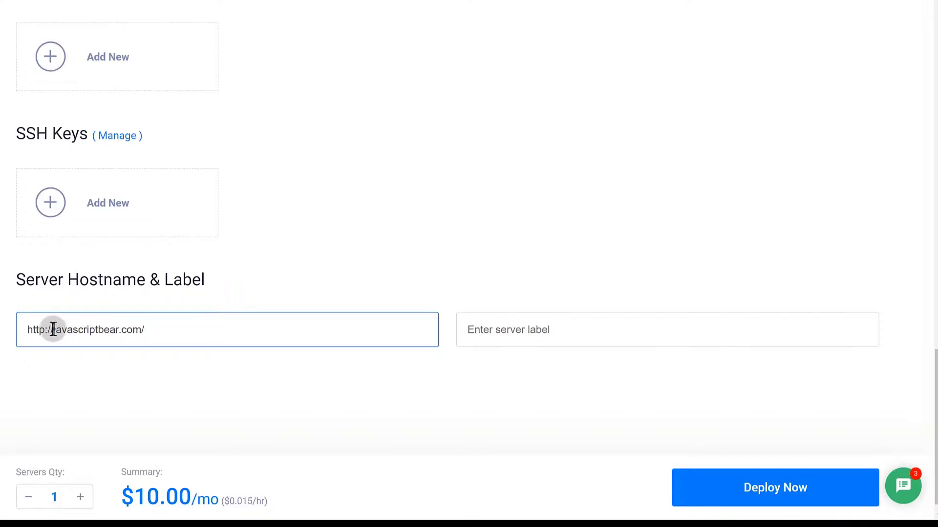
pyautogui.moveTo(53, 329); pyautogui.dragTo(9, 337)
pyautogui.press('BackSpace')
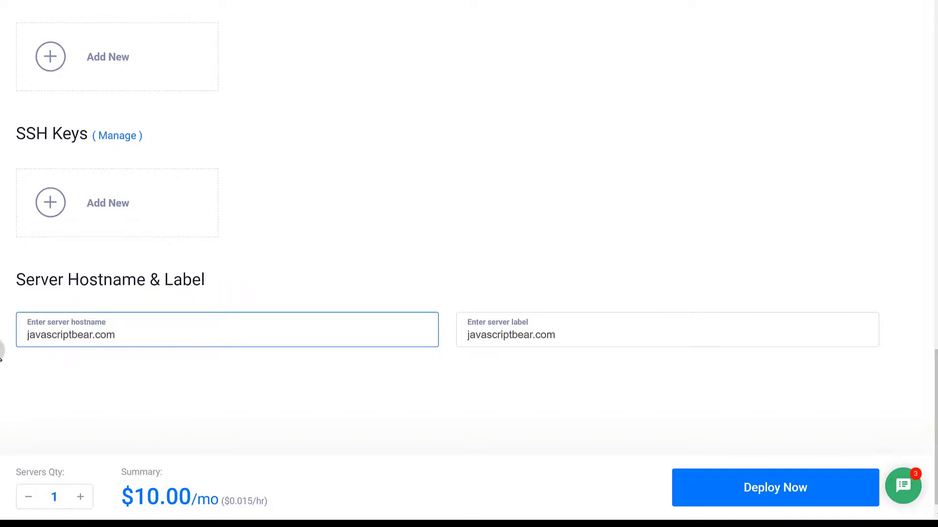
pyautogui.click(28, 335)
pyautogui.write('panel')
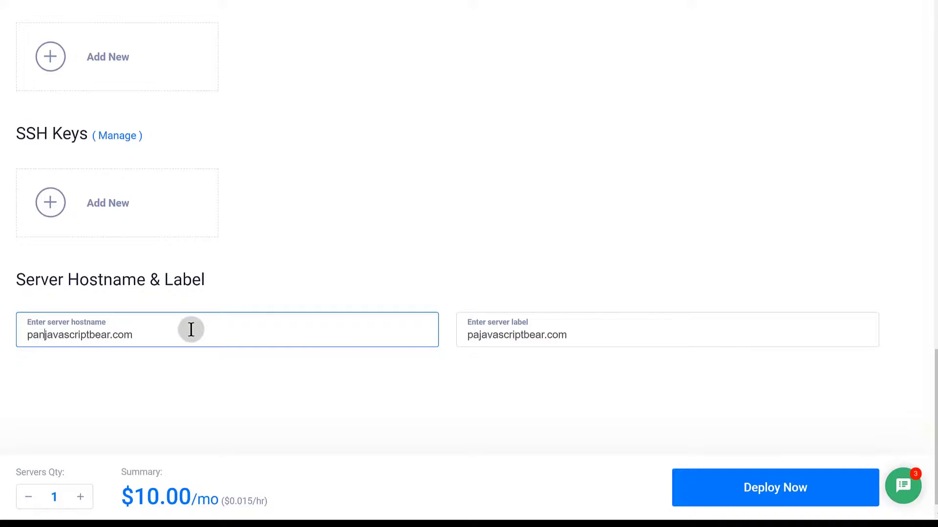
pyautogui.write('1.')
# Check the full hostname text and move to the server label field.
pyautogui.moveTo(193, 330); pyautogui.dragTo(25, 341)
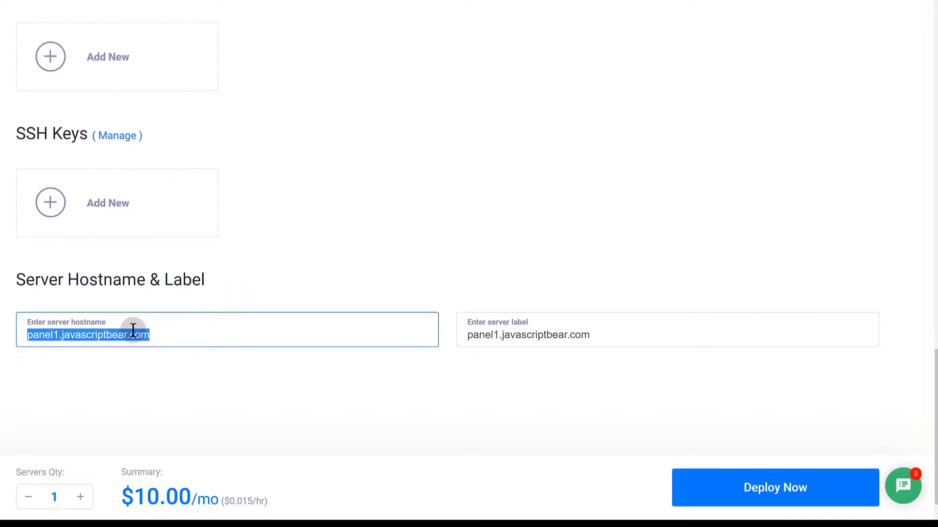
pyautogui.click(149, 336)
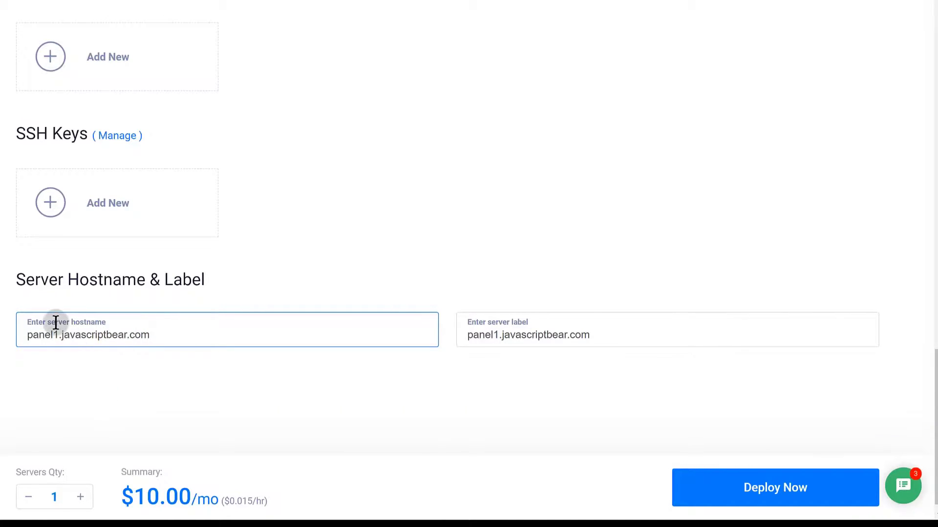
pyautogui.moveTo(150, 336); pyautogui.dragTo(22, 335)
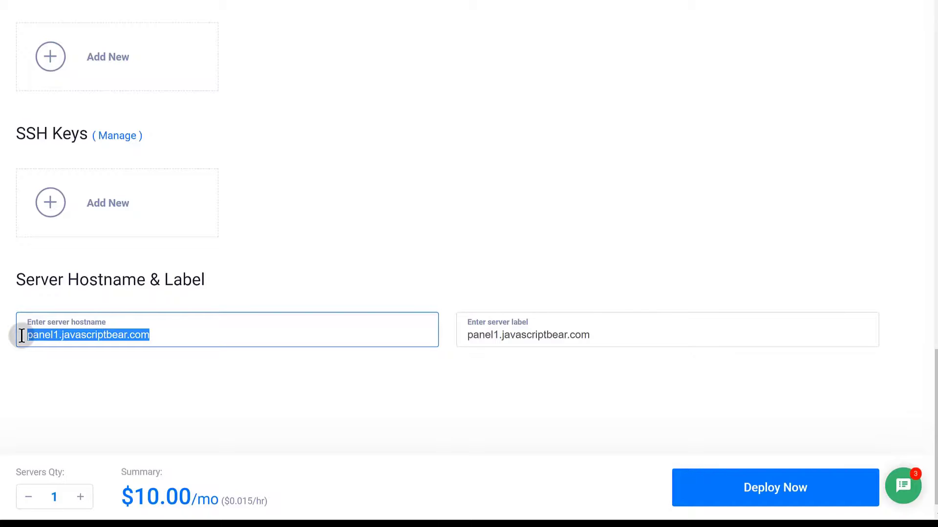
pyautogui.click(31, 335)
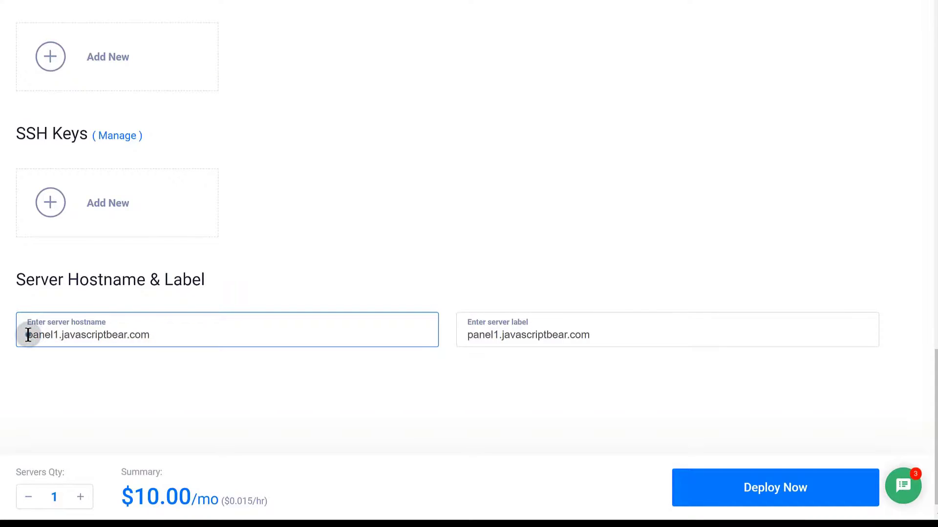
pyautogui.moveTo(28, 335); pyautogui.dragTo(156, 331)
pyautogui.click(156, 333)
pyautogui.click(499, 332)
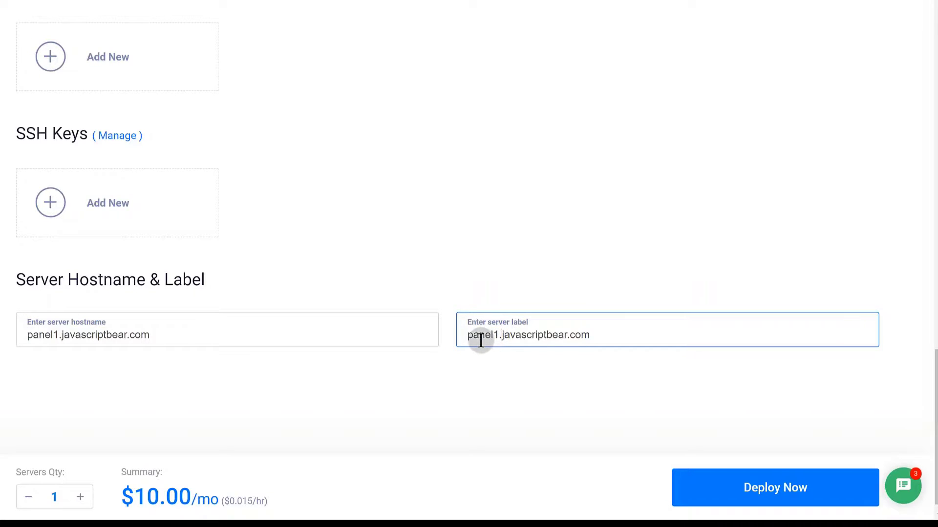
# Deploy the configured server with Deploy Now.
pyautogui.scroll(-1, 189, 418)
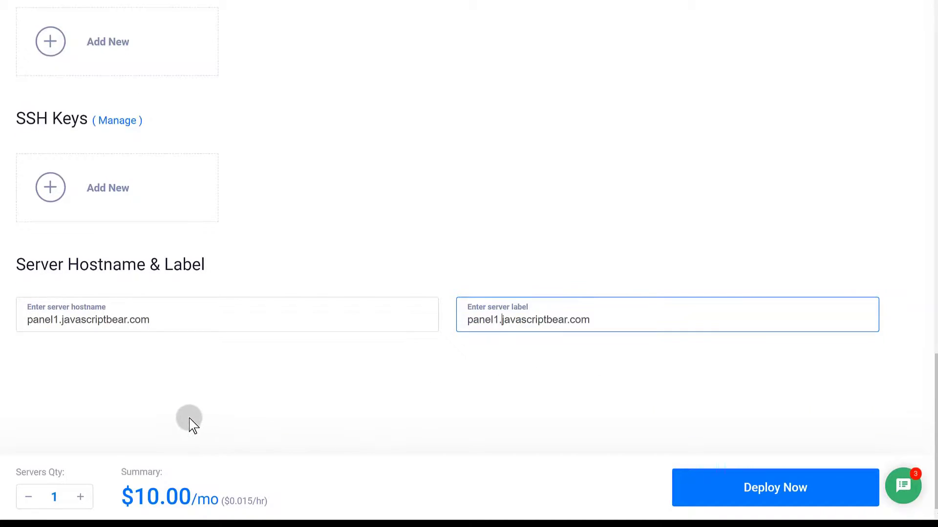
pyautogui.scroll(10, 191, 420)
pyautogui.scroll(10, 188, 423)
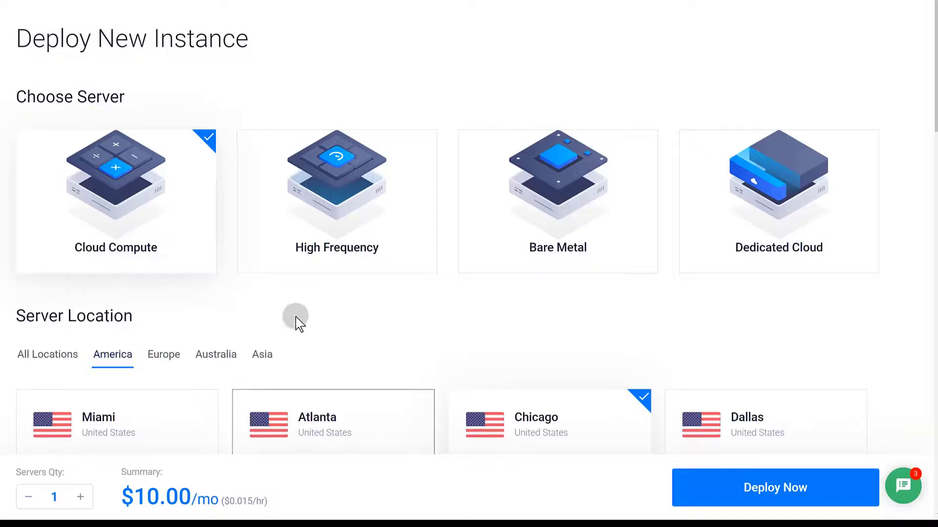
pyautogui.scroll(-5, 359, 392)
pyautogui.scroll(-5, 342, 352)
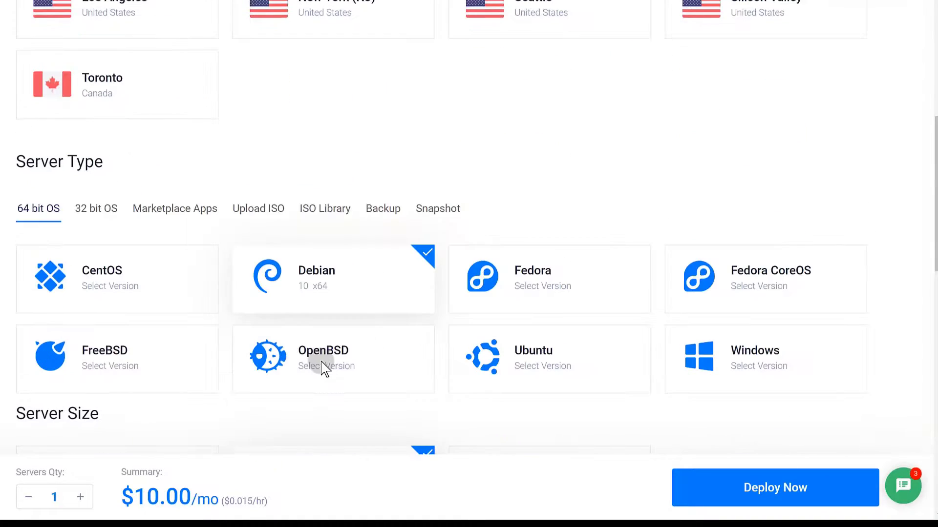
pyautogui.scroll(-7, 350, 356)
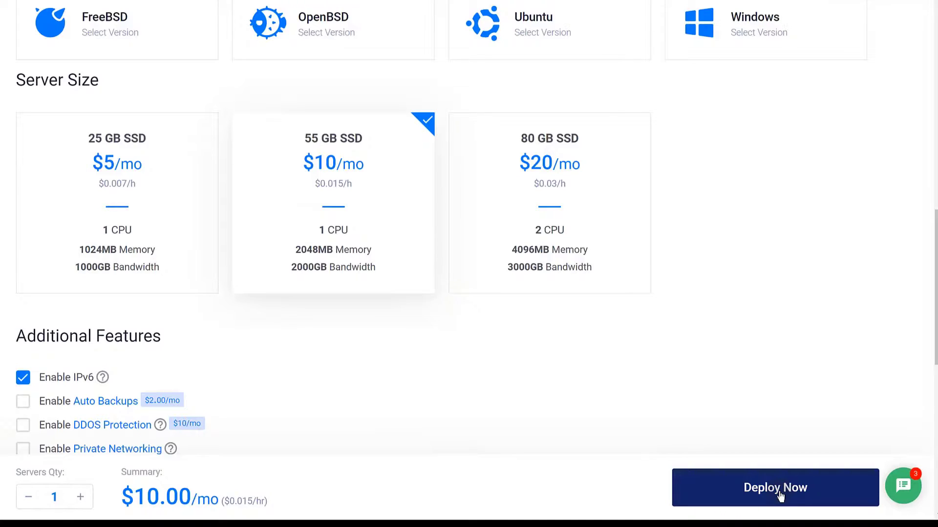
pyautogui.click(584, 418)
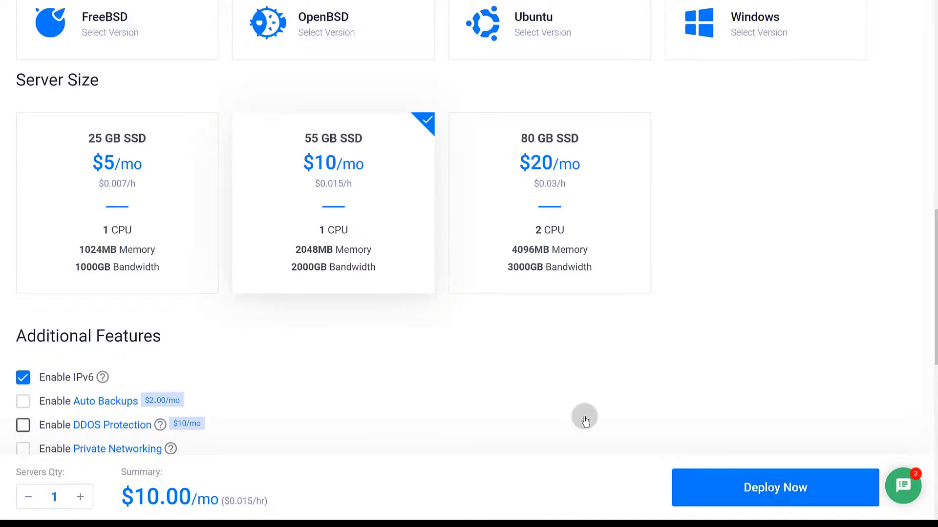
pyautogui.scroll(-1, 563, 424)
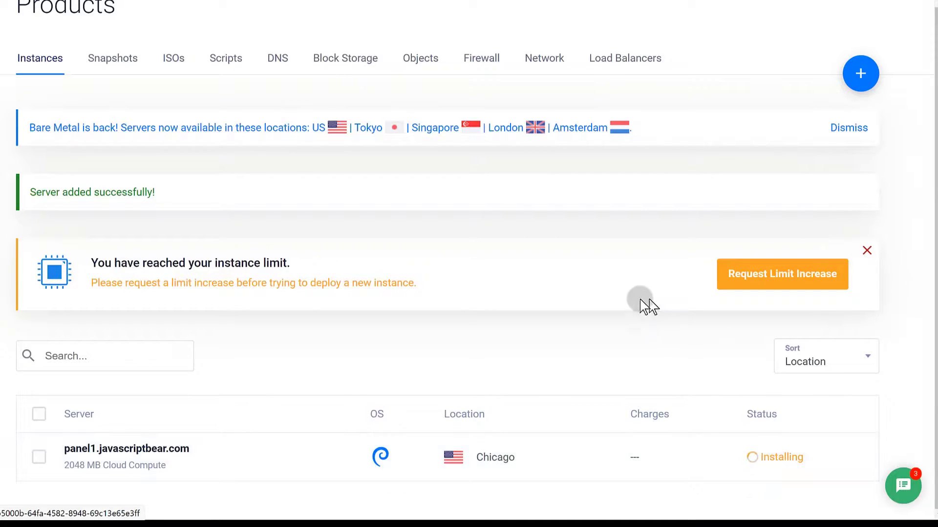
# Open the panel1.javascriptbear.com server's Overview page from the Instances list.
pyautogui.click(128, 450)
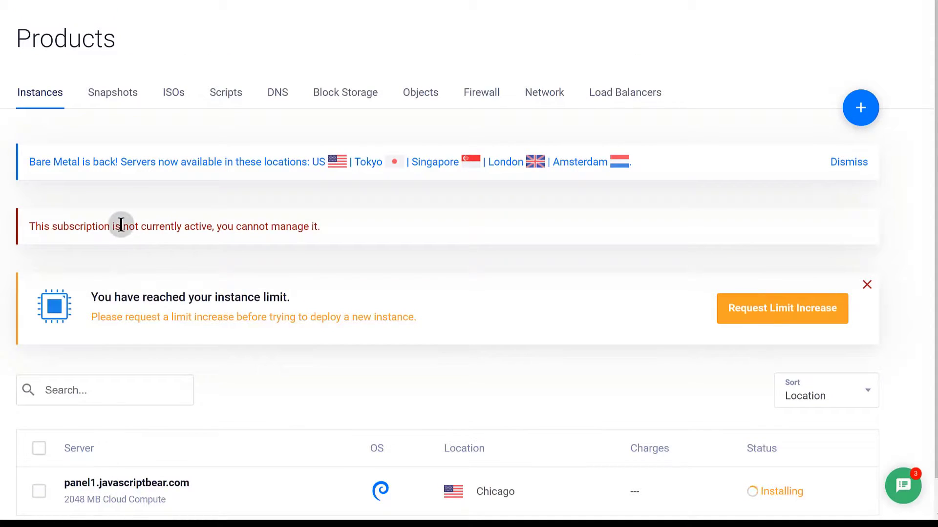
pyautogui.scroll(-1, 442, 426)
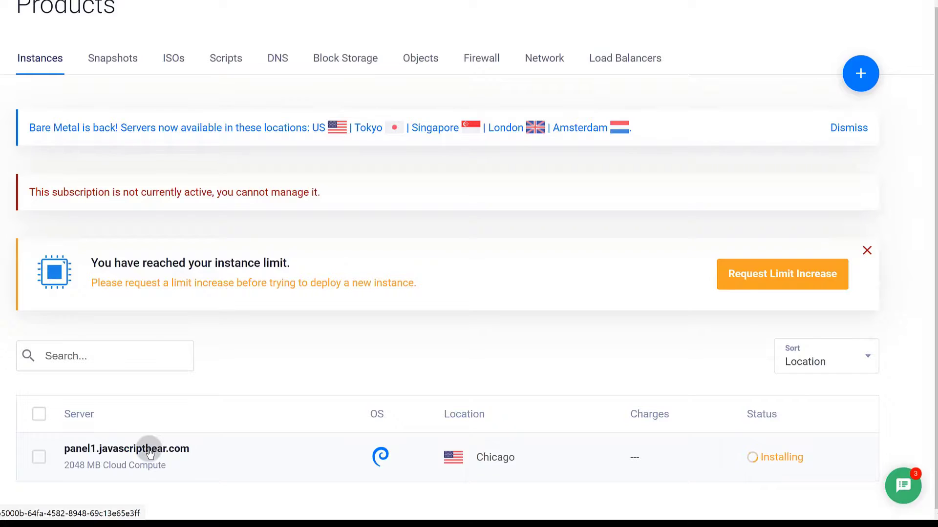
pyautogui.click(100, 453)
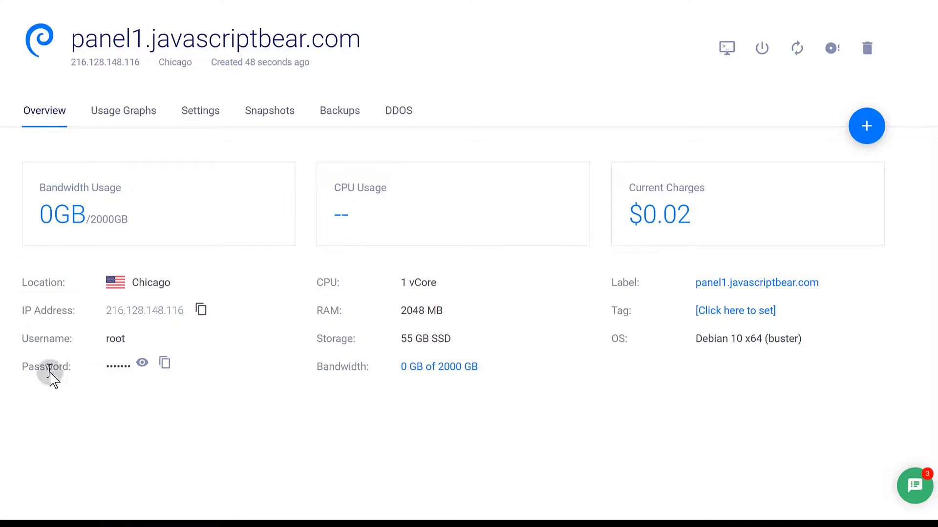
# Reveal the server's root password, check the tutorial's Putty login steps, then open a blank tab.
pyautogui.click(142, 362)
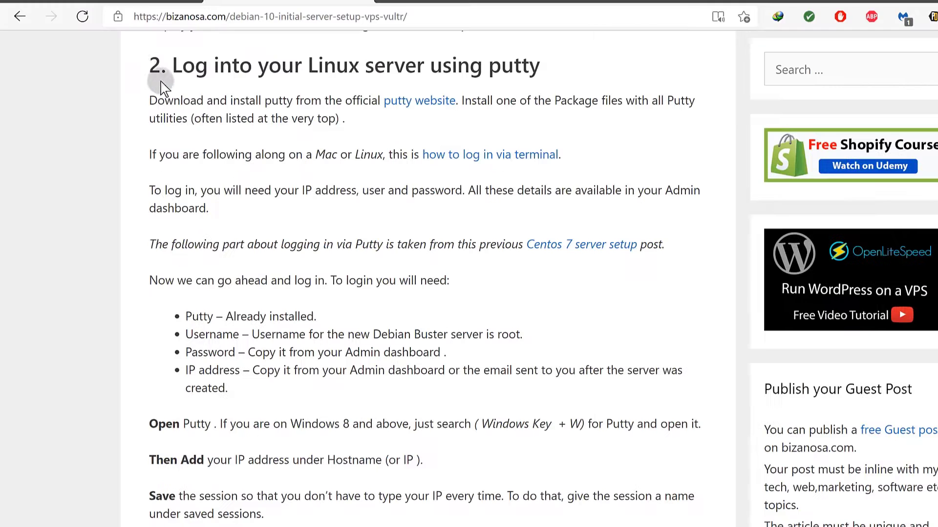
pyautogui.click(141, 4)
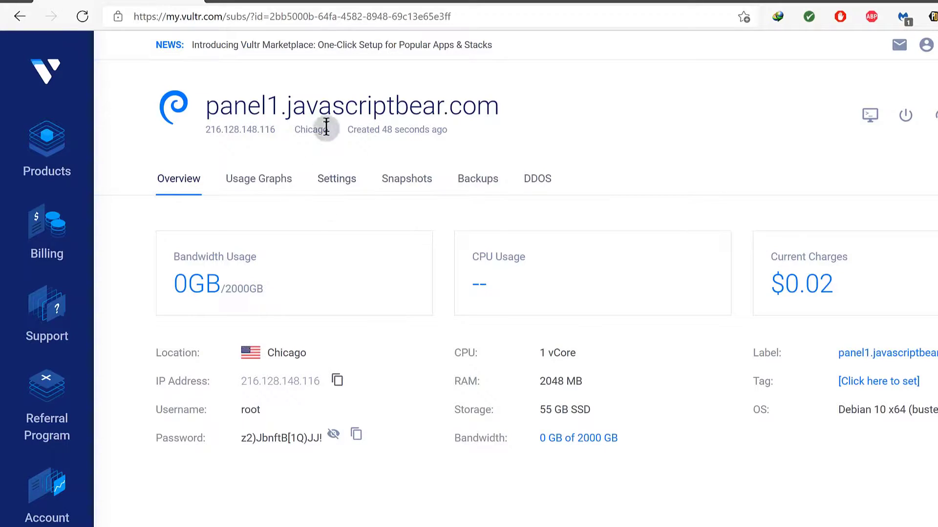
pyautogui.click(307, 5)
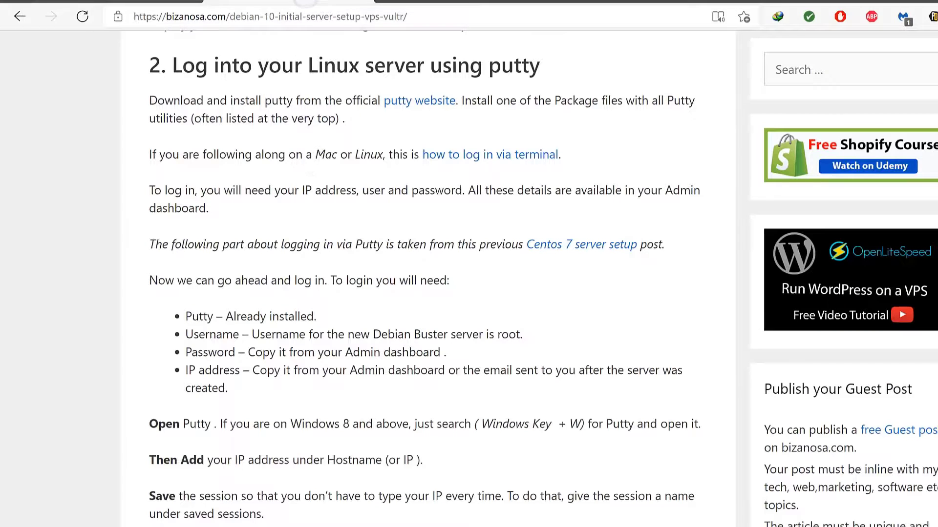
pyautogui.click(156, 6)
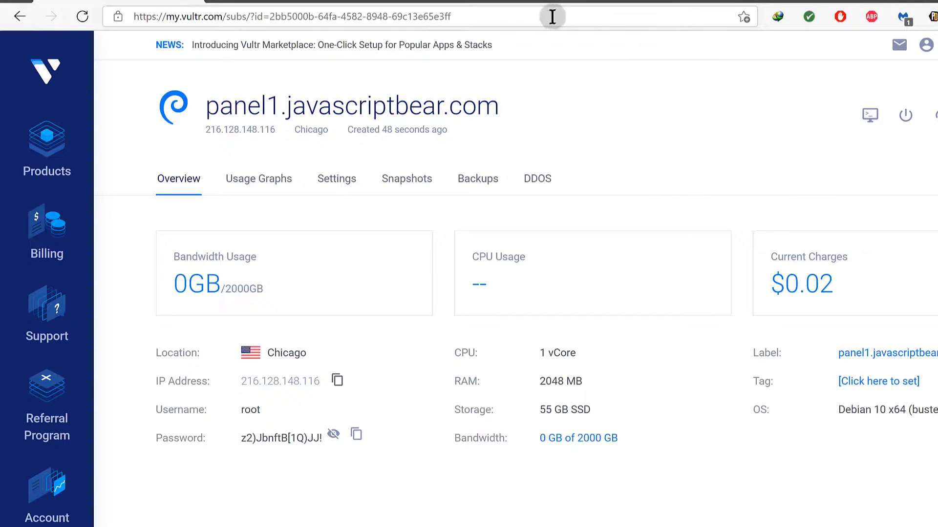
pyautogui.click(554, 1)
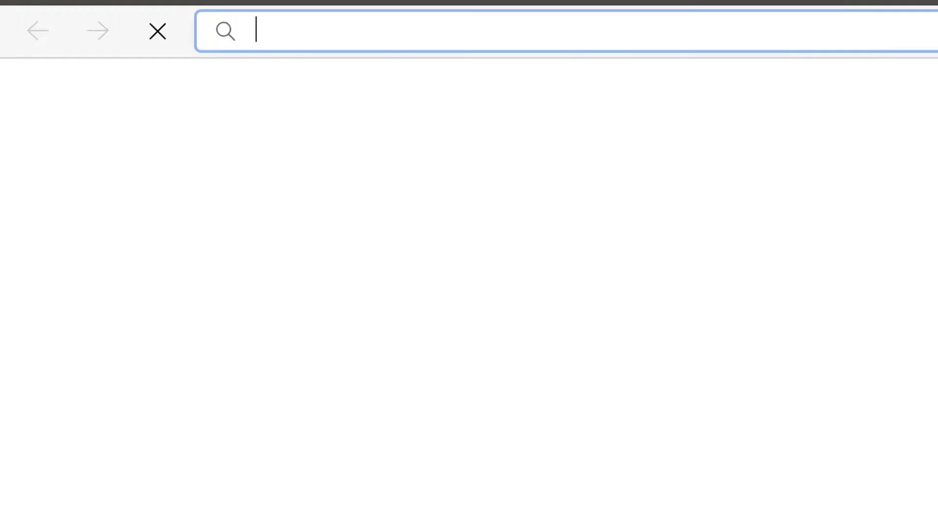
# Search for git and open the git-scm.com Windows download page.
pyautogui.click(832, 35)
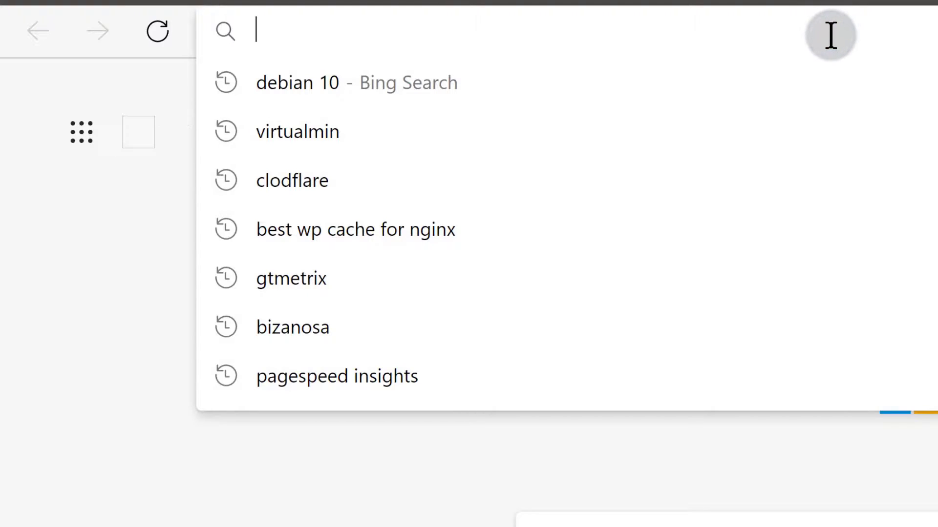
pyautogui.write('git')
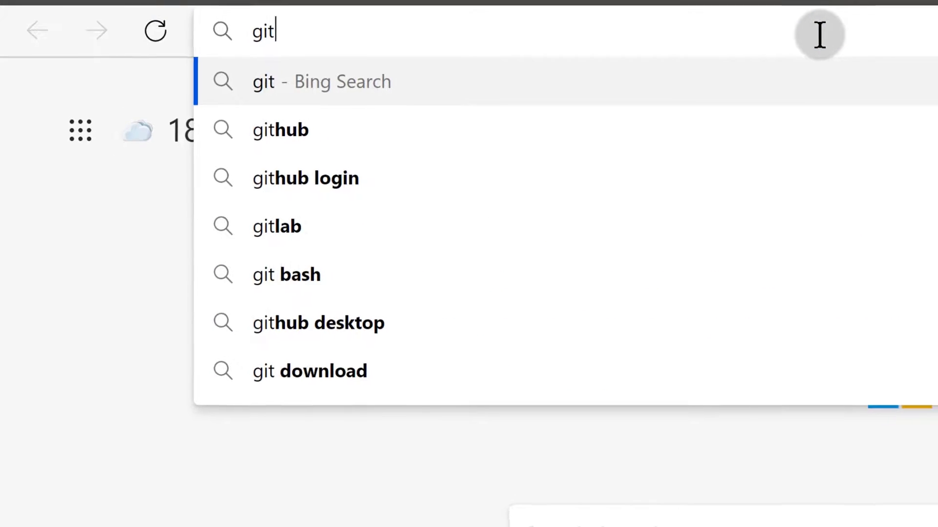
pyautogui.press('Return')
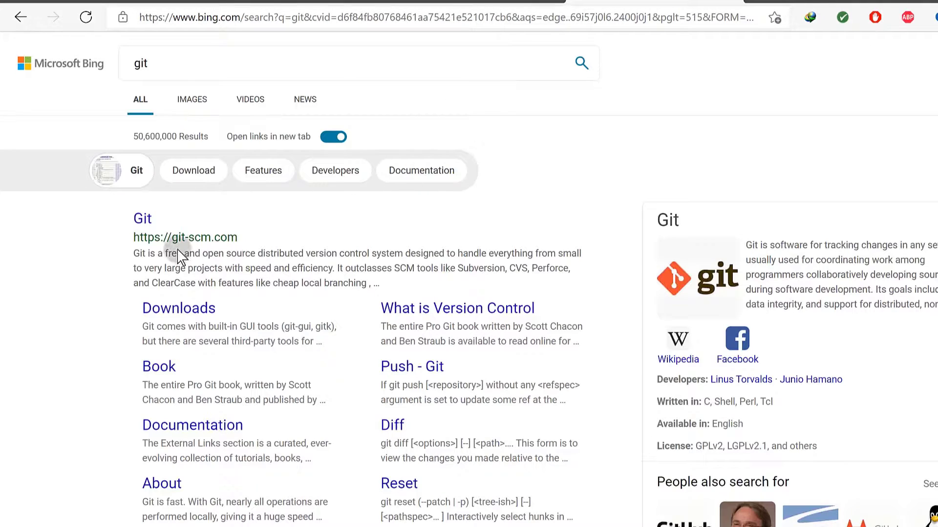
pyautogui.click(144, 218)
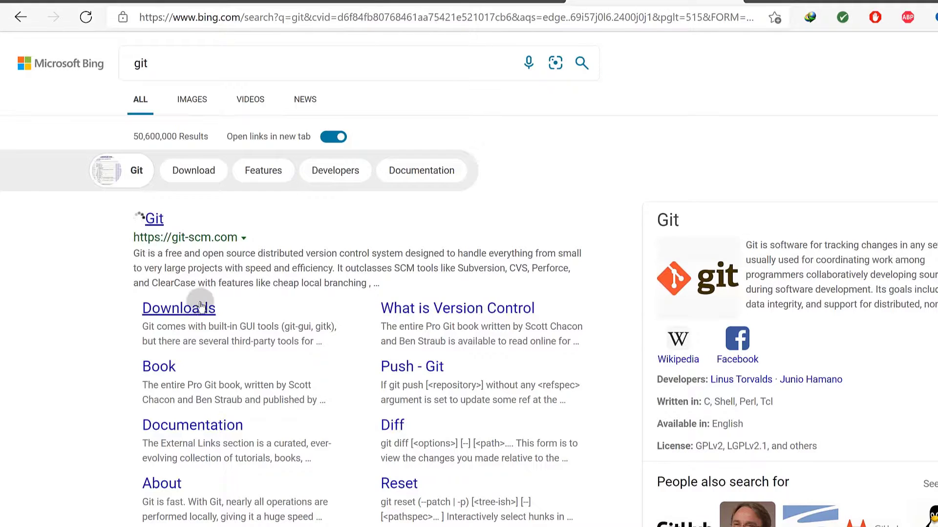
pyautogui.click(178, 307)
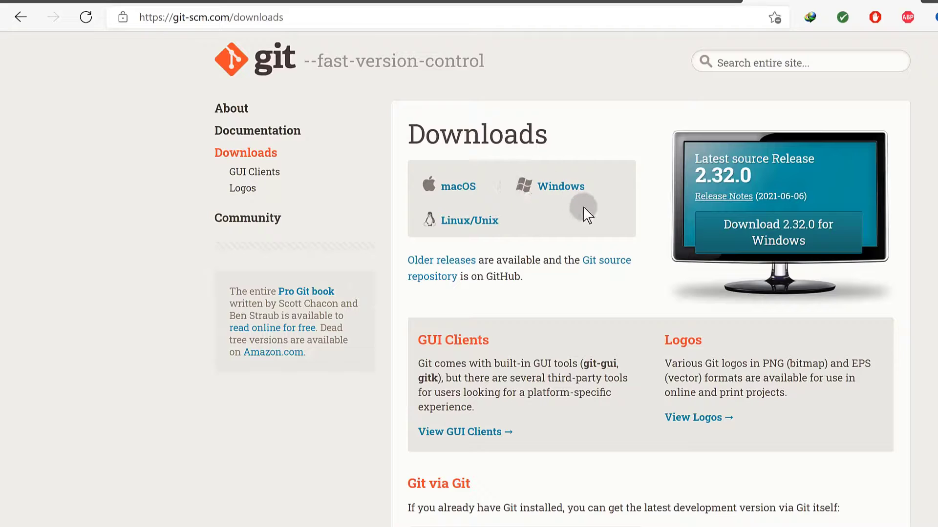
pyautogui.click(551, 188)
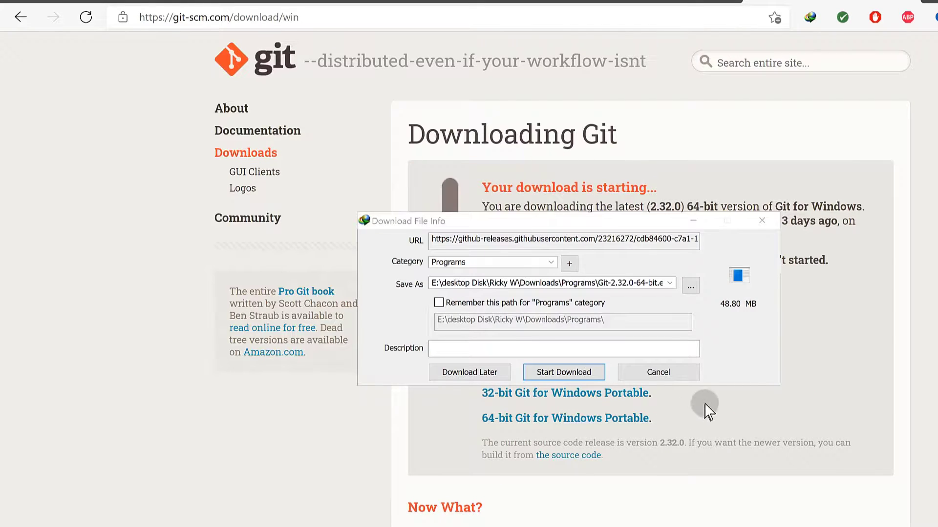
# Cancel the automatically started Git download and close the window.
pyautogui.click(762, 221)
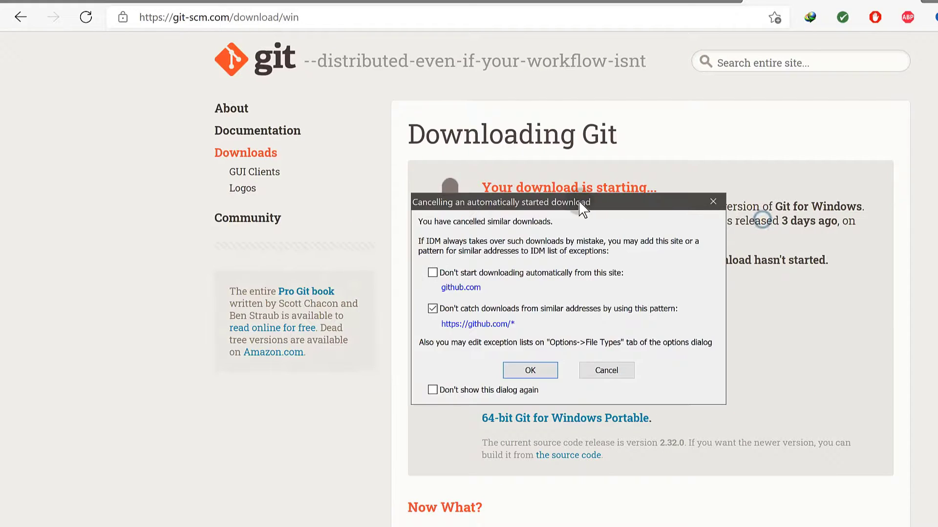
pyautogui.click(606, 370)
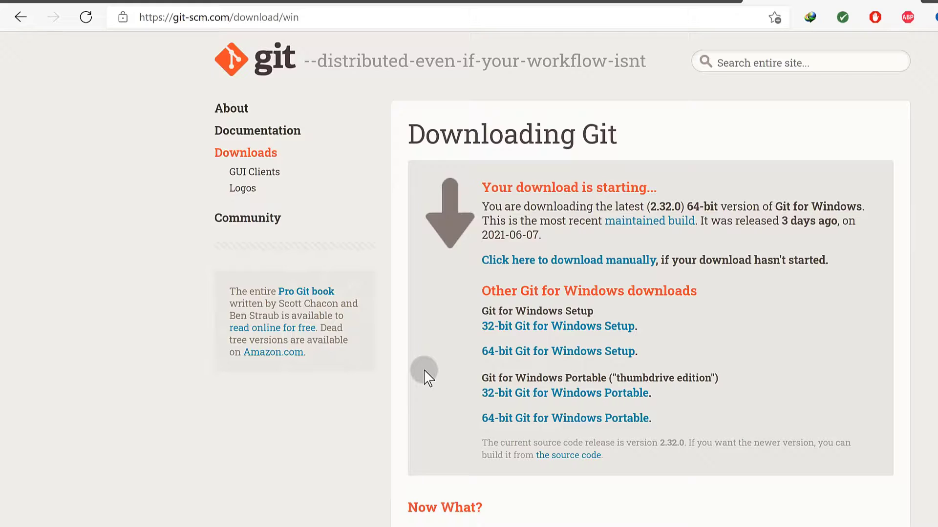
pyautogui.scroll(-3, 396, 353)
pyautogui.scroll(3, 396, 353)
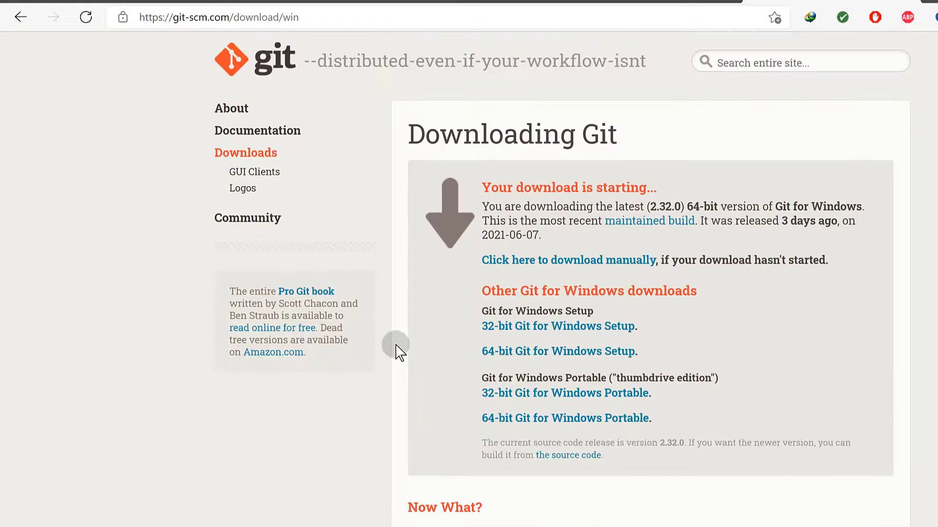
pyautogui.click(908, 5)
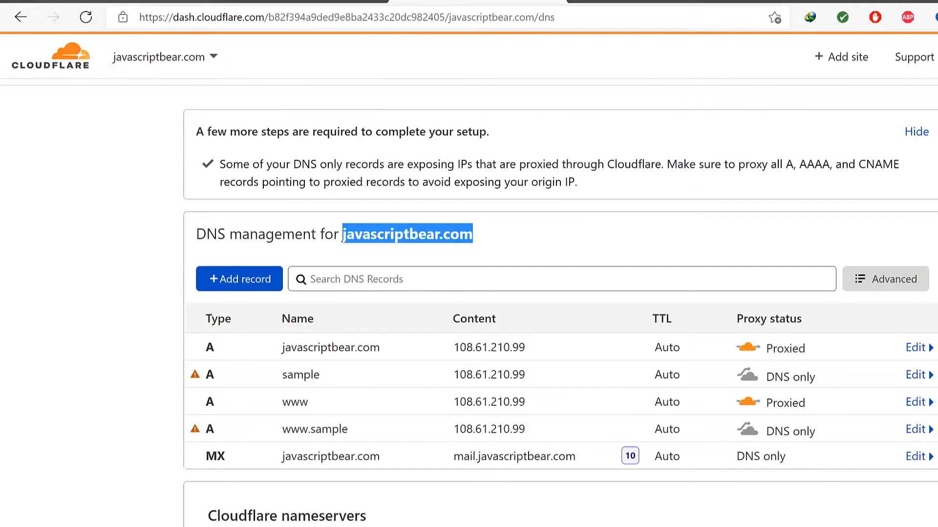
# Launch Git Bash from the Start menu search.
pyautogui.click(118, 2)
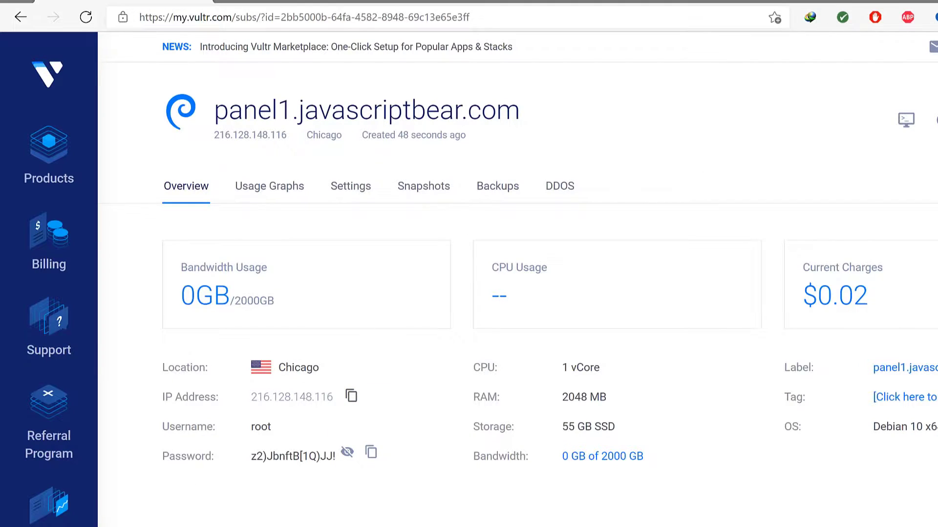
pyautogui.press('super')
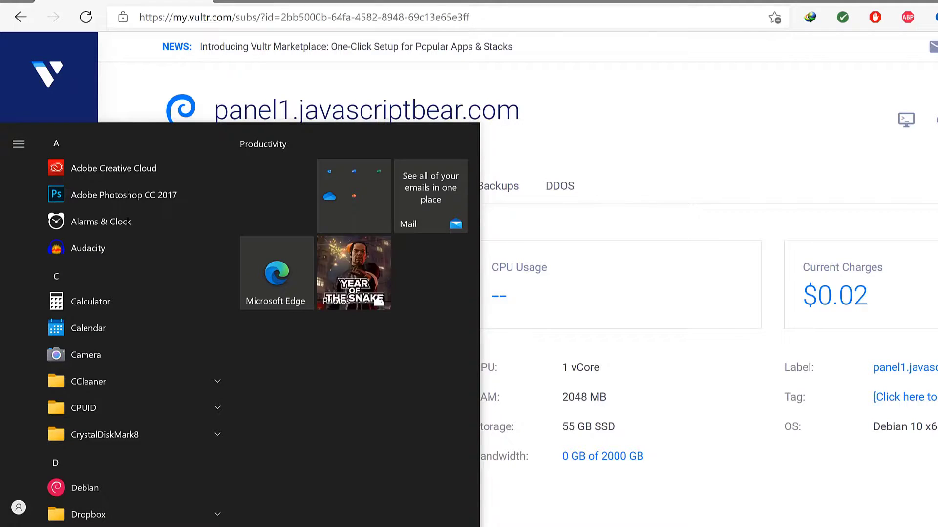
pyautogui.write('git')
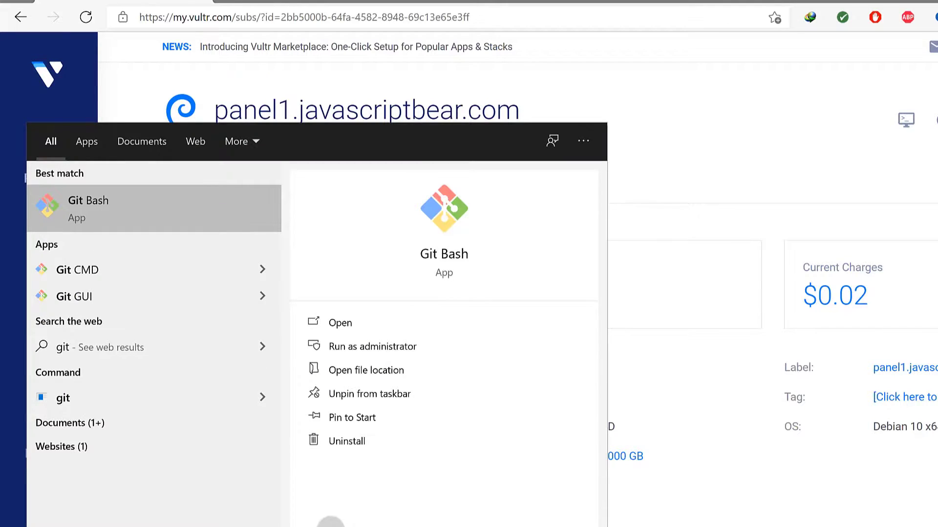
pyautogui.click(86, 201)
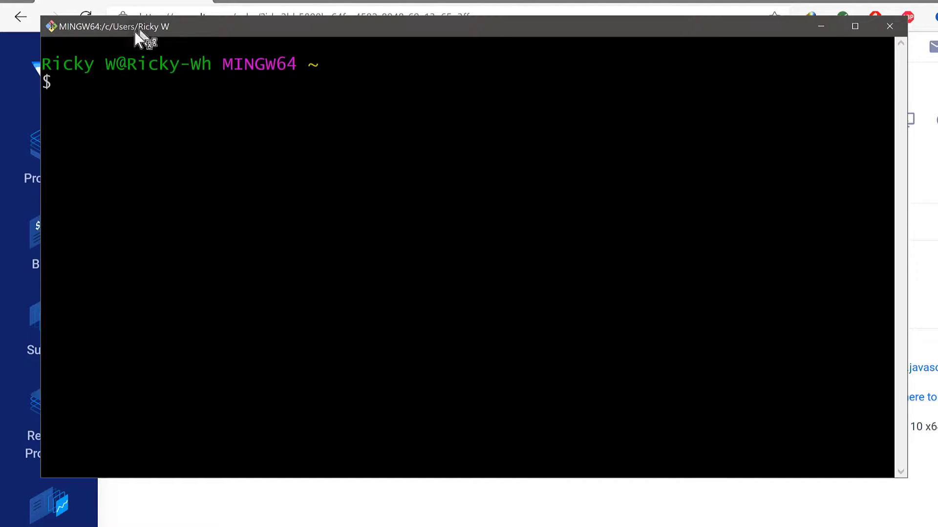
# Copy the panel1 server's IP address from the Vultr overview page.
pyautogui.moveTo(259, 34); pyautogui.dragTo(346, 105)
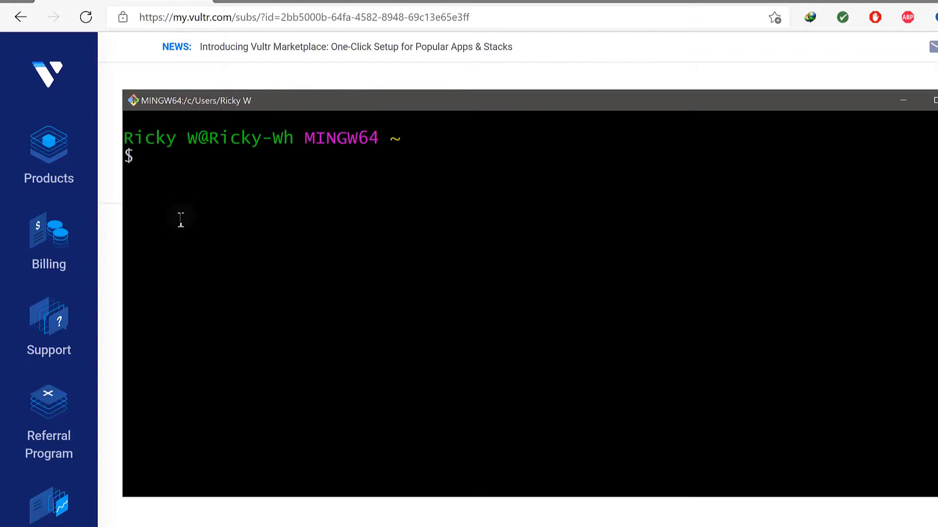
pyautogui.click(115, 97)
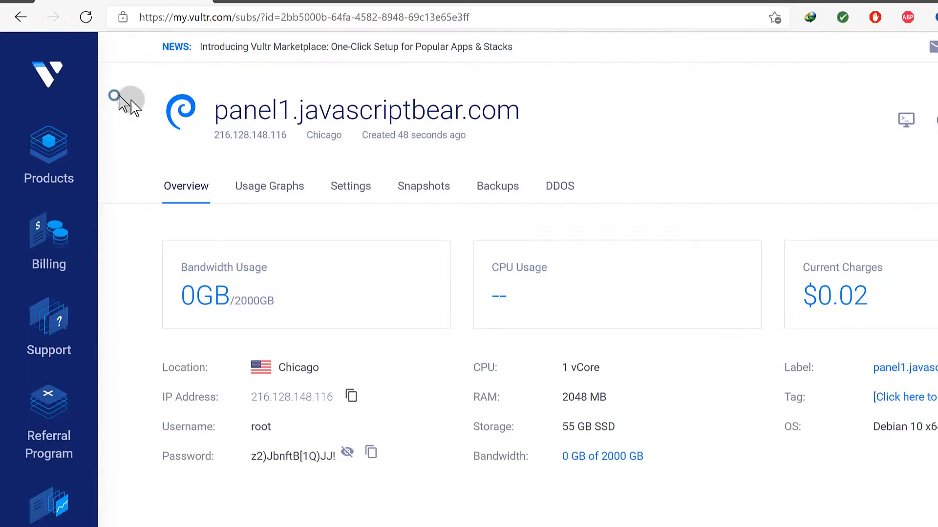
pyautogui.click(351, 397)
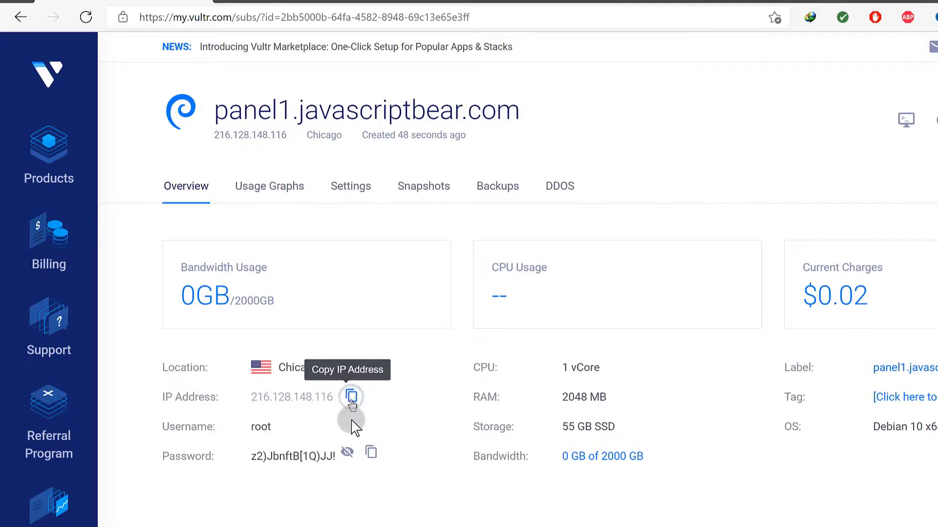
pyautogui.click(589, 94)
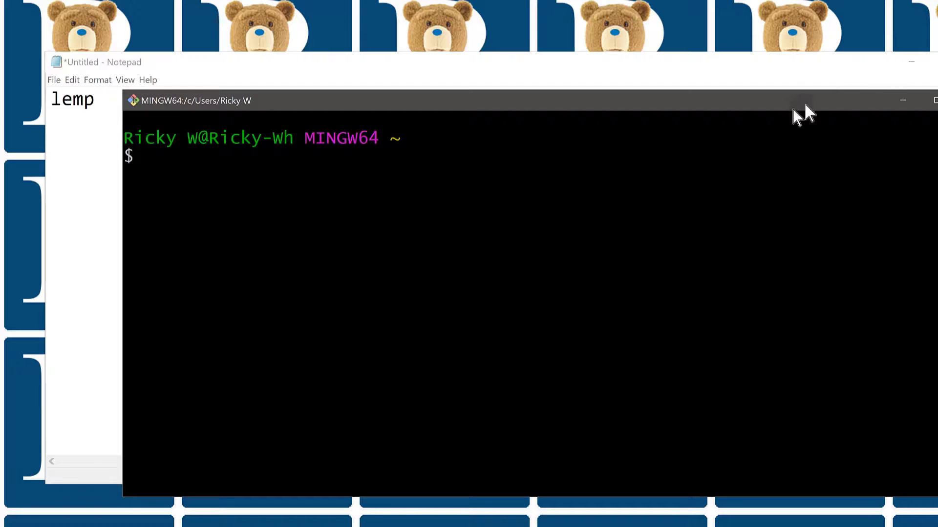
# Minimize Notepad and maximize the Git Bash terminal.
pyautogui.click(832, 59)
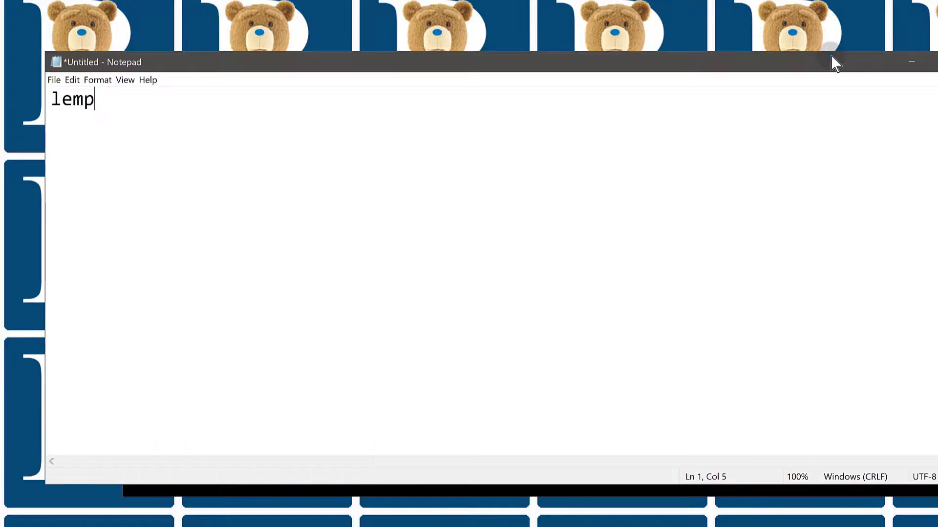
pyautogui.click(908, 62)
pyautogui.click(445, 247)
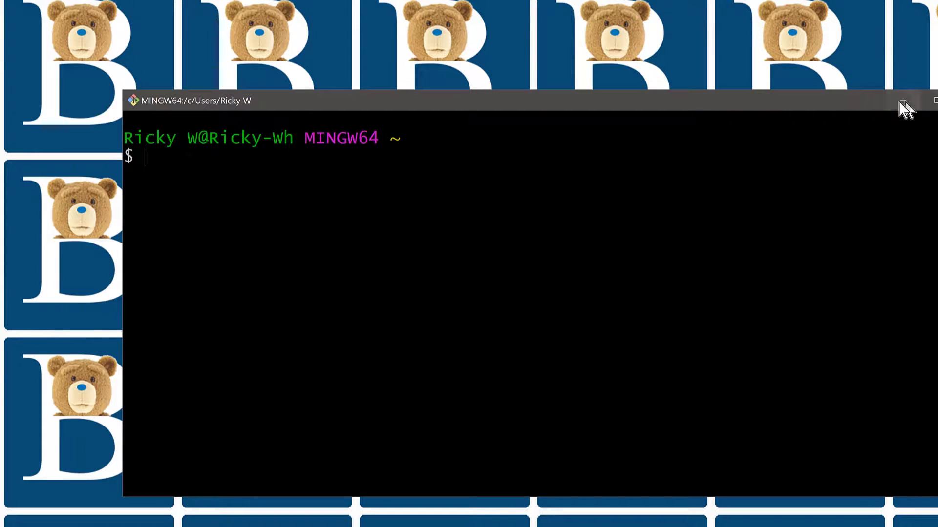
pyautogui.click(932, 101)
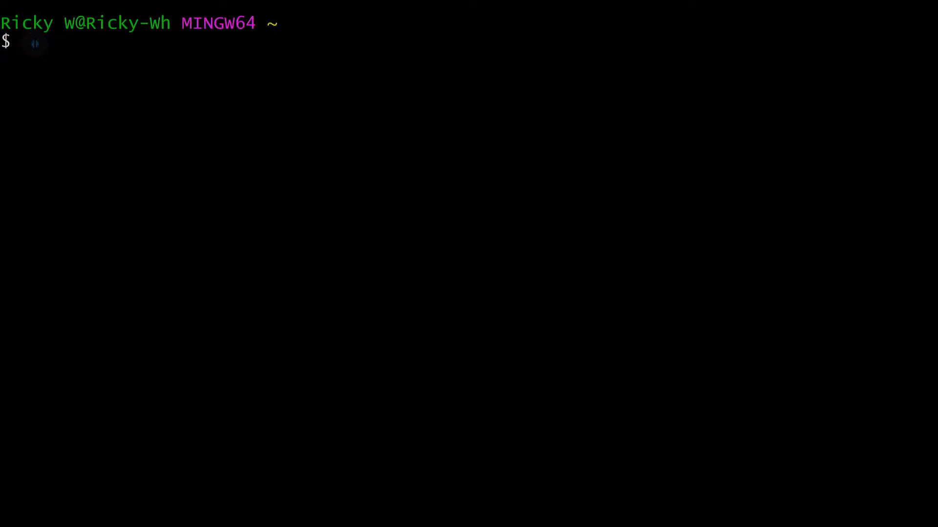
# SSH into 216.128.148.116 as root, accept the host key, and log in with the Vultr root password.
pyautogui.write('ssh root')
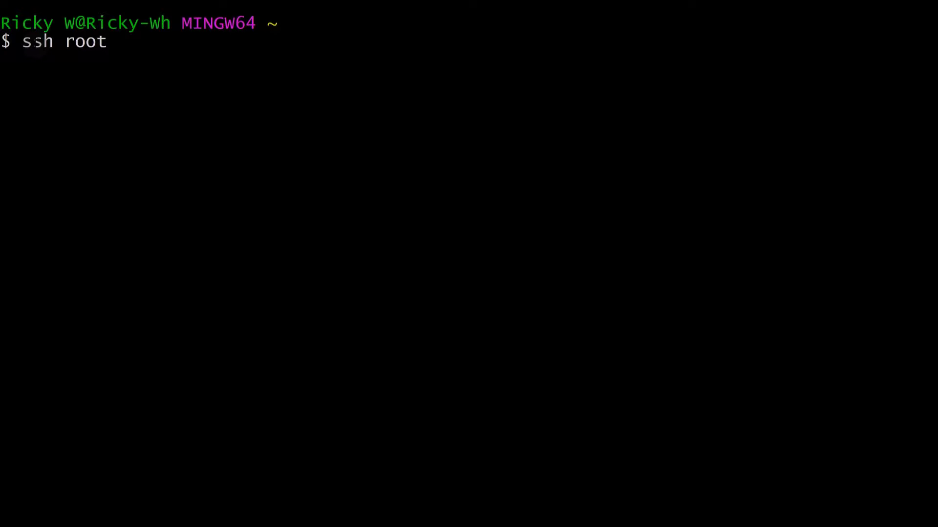
pyautogui.write('@')
pyautogui.press('shift+Insert')
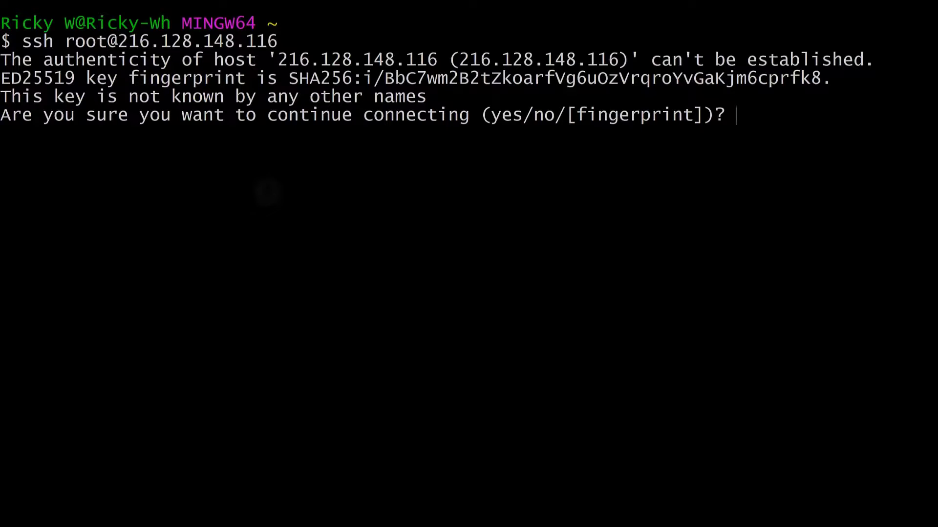
pyautogui.write('yes')
pyautogui.press('Return')
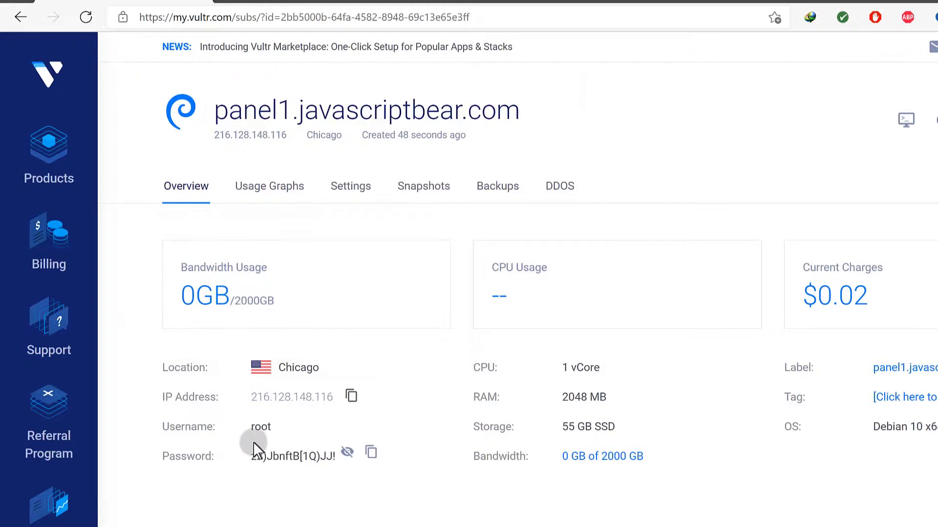
pyautogui.click(370, 452)
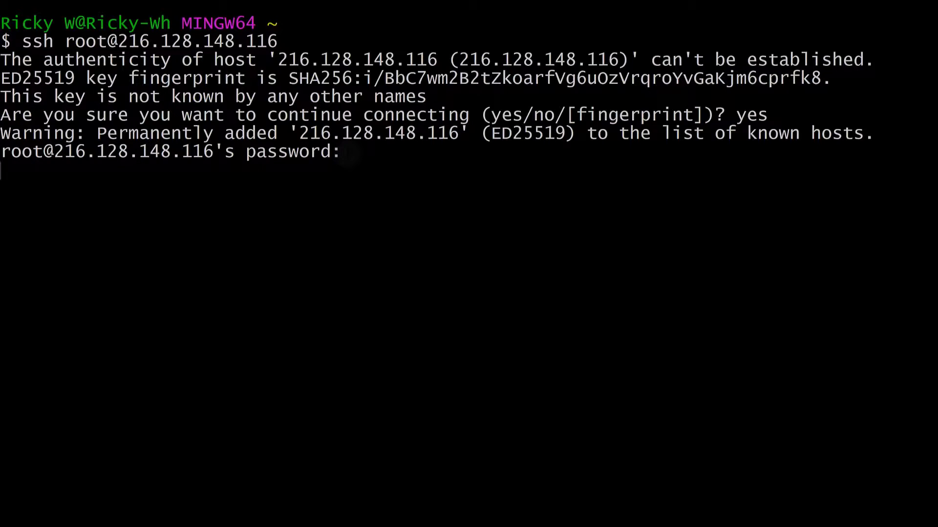
pyautogui.press('Return')
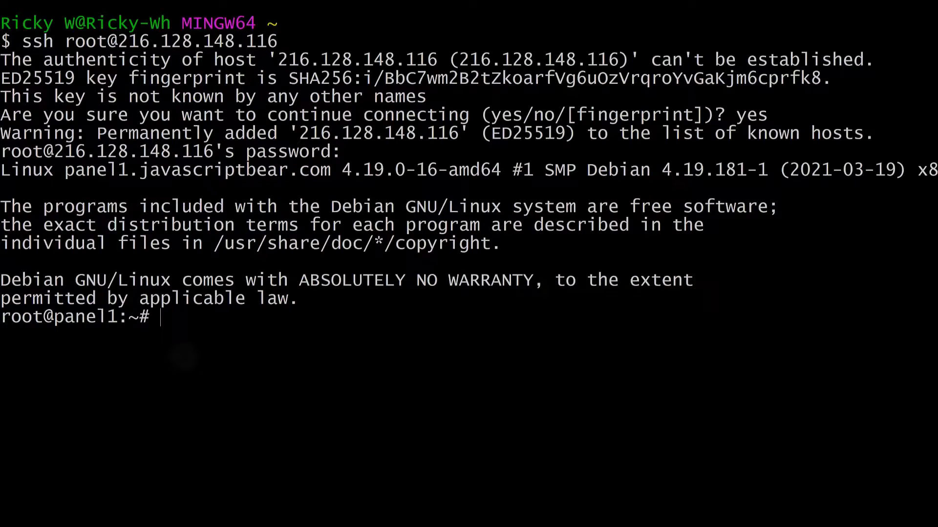
# Run apt update on the server to refresh its package lists.
pyautogui.write('apt up')
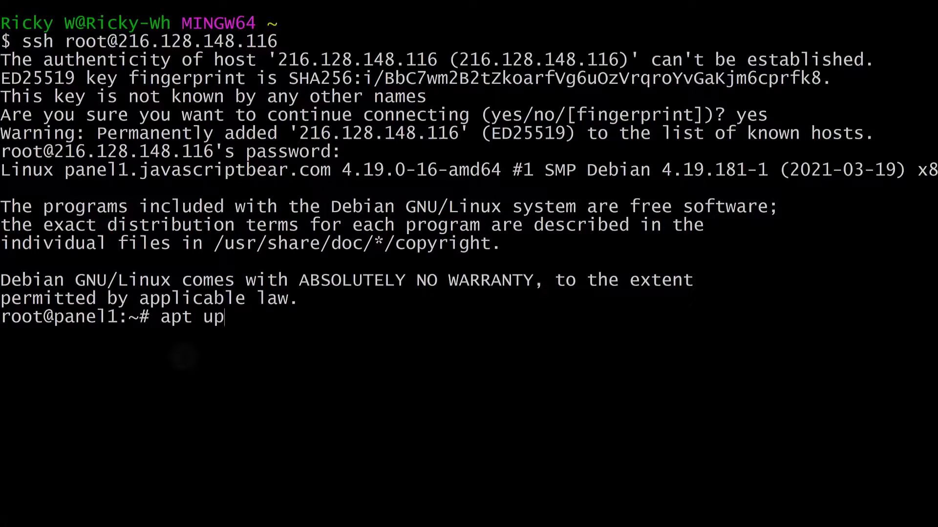
pyautogui.write('date')
pyautogui.press('Return')
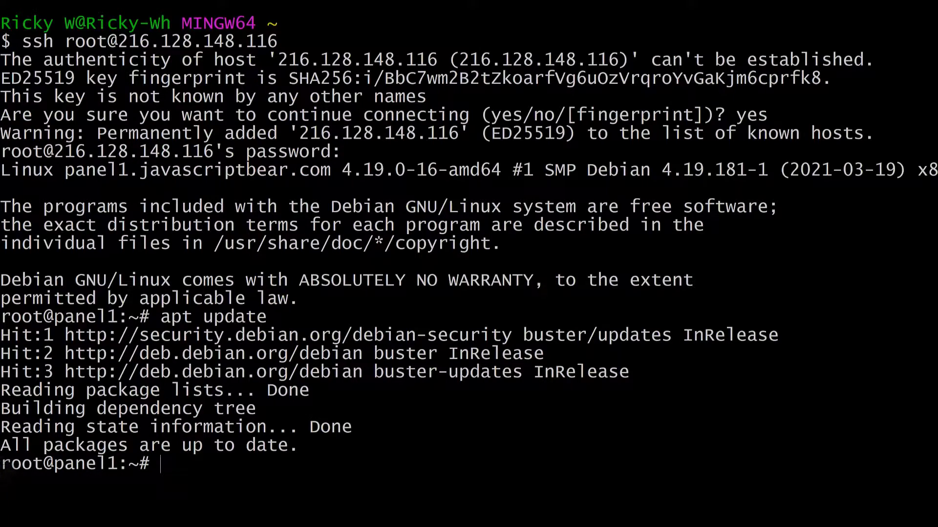
# Wipe the terminal with lowercase clear after the uppercase CLEAR attempt fails.
pyautogui.moveTo(1, 464); pyautogui.dragTo(43, 464)
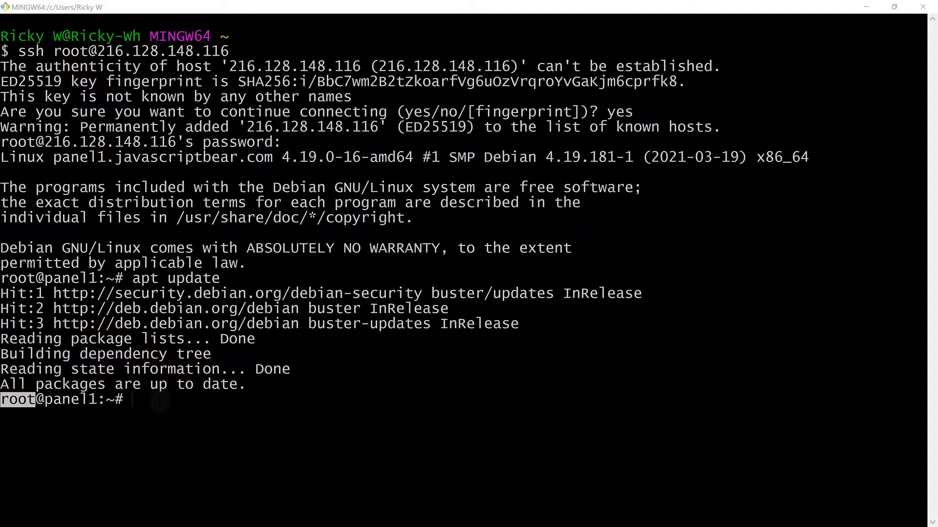
pyautogui.click(159, 401)
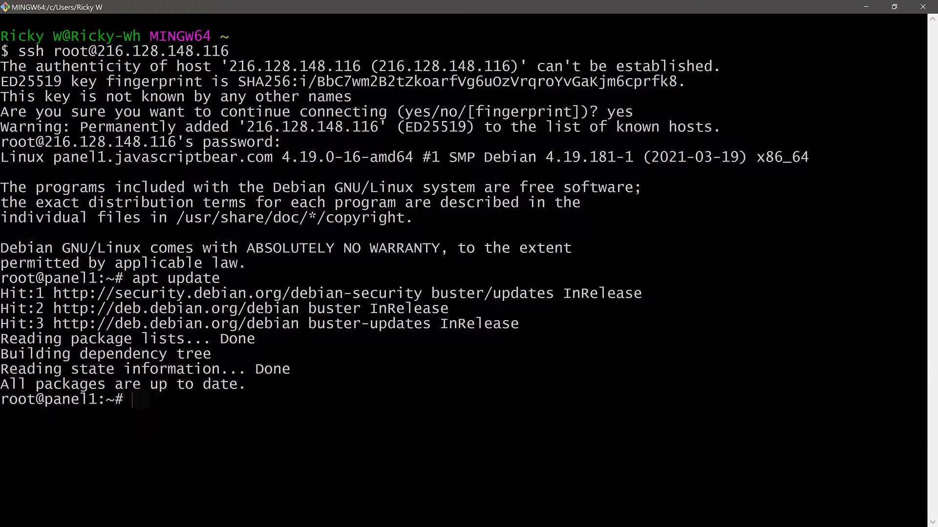
pyautogui.write('cl')
pyautogui.write('EAR')
pyautogui.press('Return')
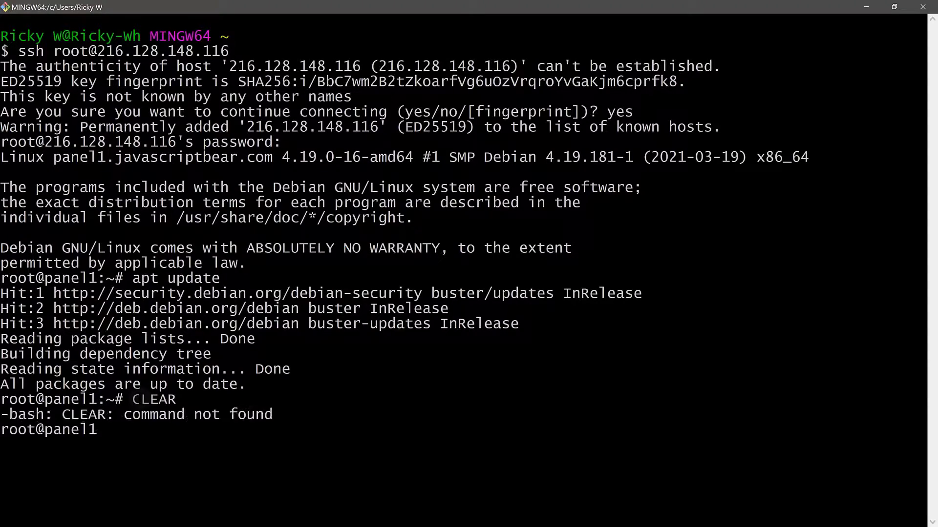
pyautogui.write('clear')
pyautogui.press('Return')
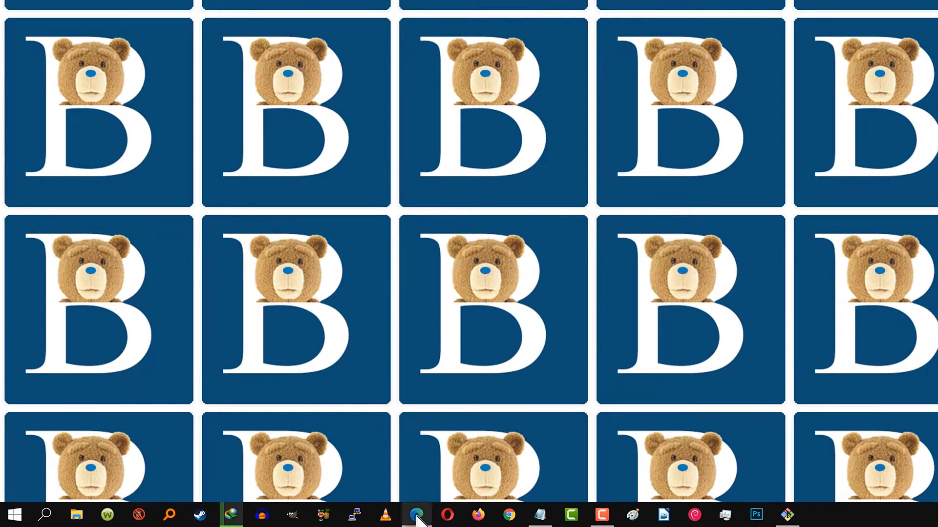
# Scroll the guide to section 3 'Create a new sudo user' and copy the word adduser.
pyautogui.click(336, 518)
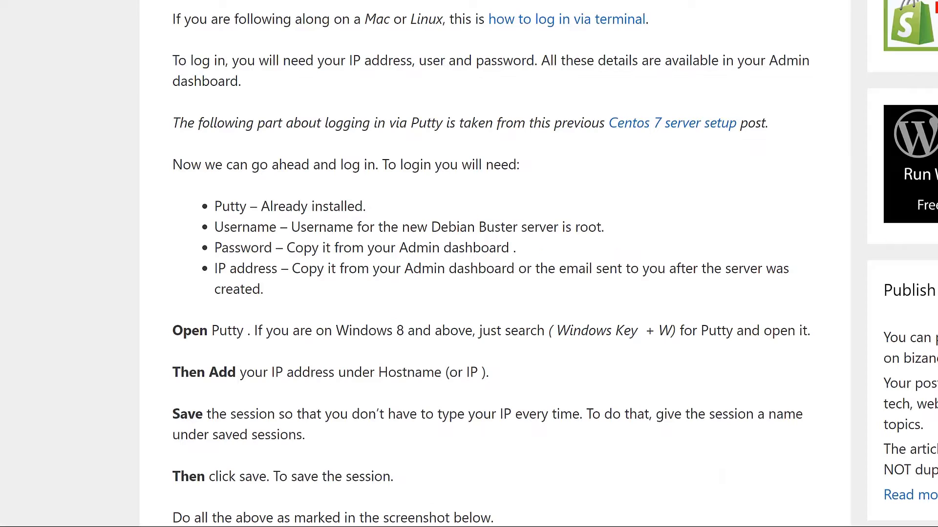
pyautogui.scroll(5, 284, 220)
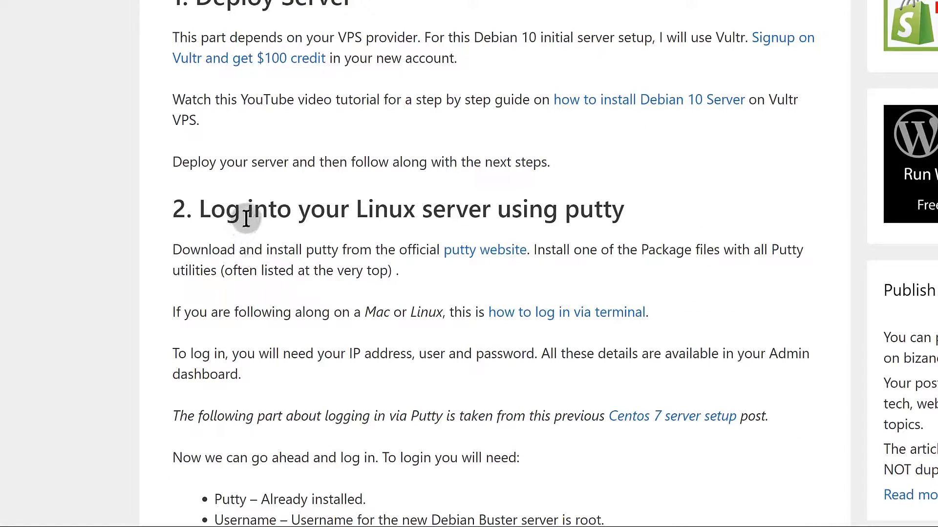
pyautogui.scroll(-15, 342, 216)
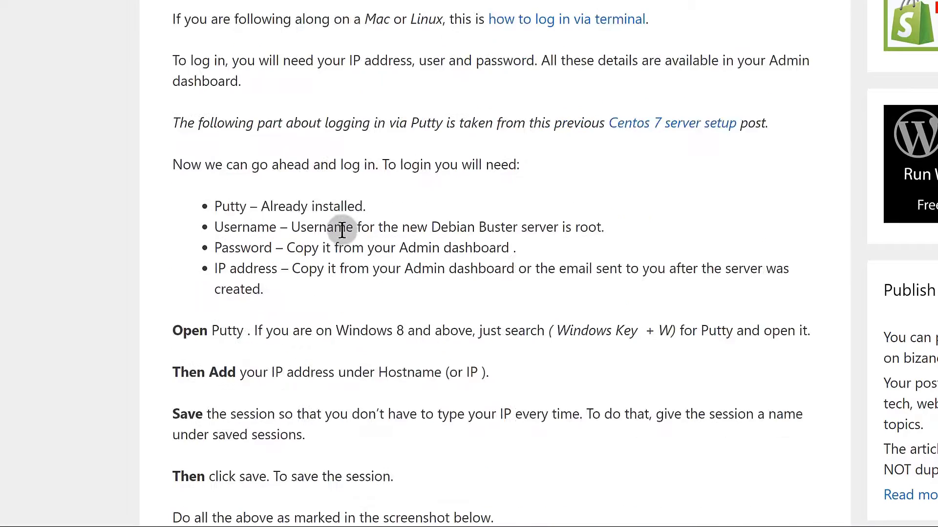
pyautogui.scroll(-20, 345, 238)
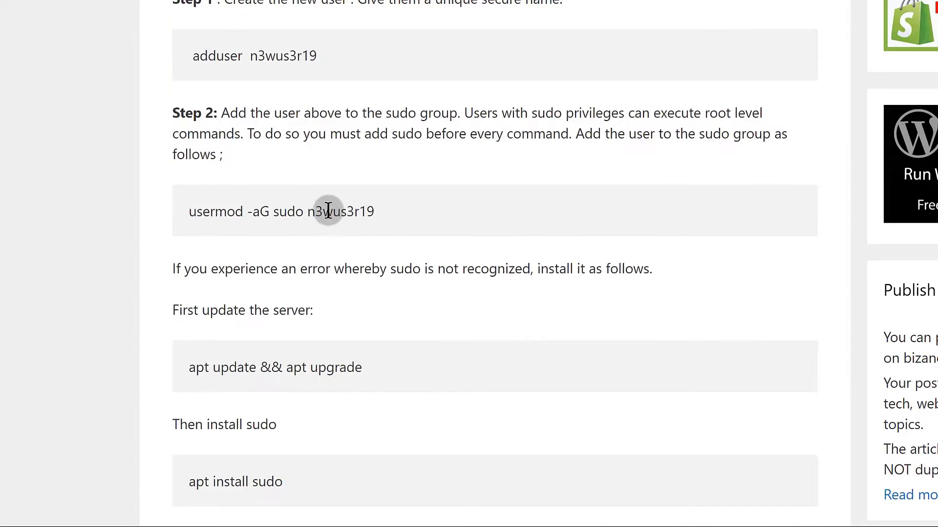
pyautogui.scroll(10, 323, 209)
pyautogui.scroll(-4, 435, 266)
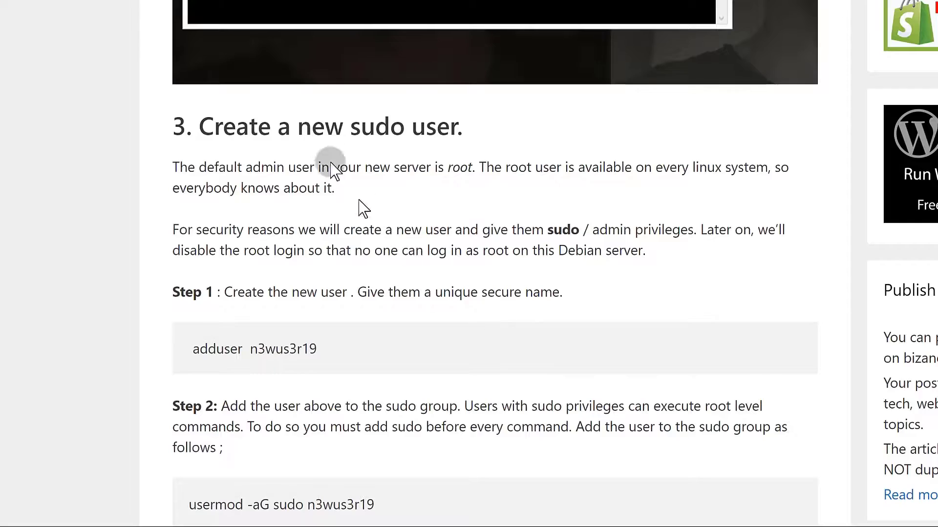
pyautogui.scroll(-2, 329, 161)
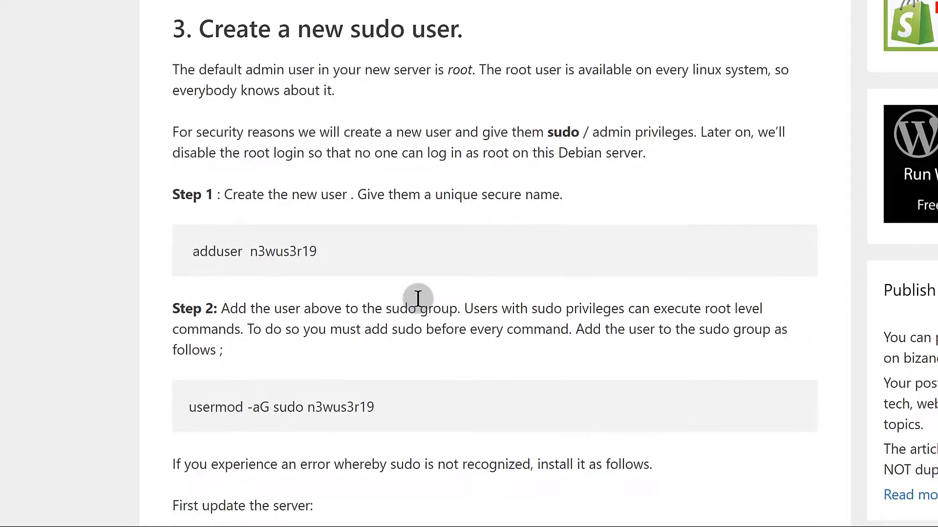
pyautogui.doubleClick(194, 249)
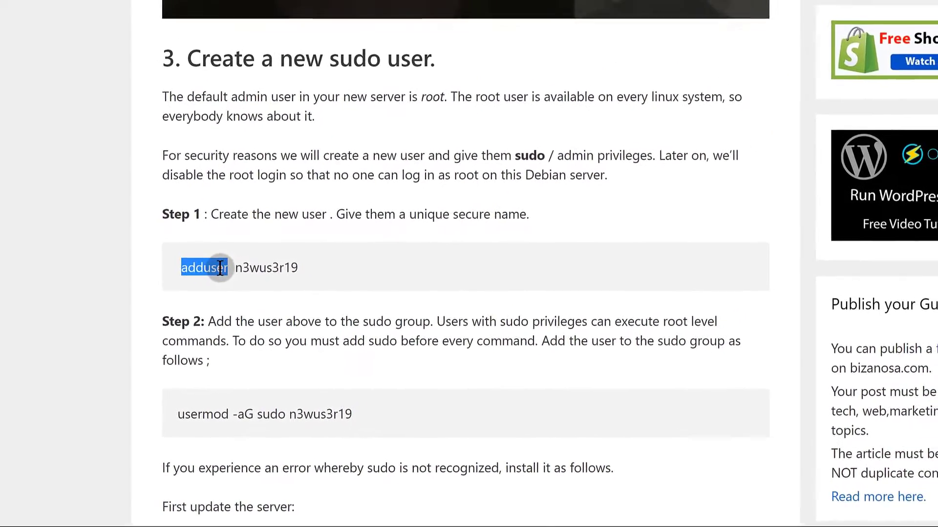
pyautogui.rightClick(234, 252)
pyautogui.click(244, 1)
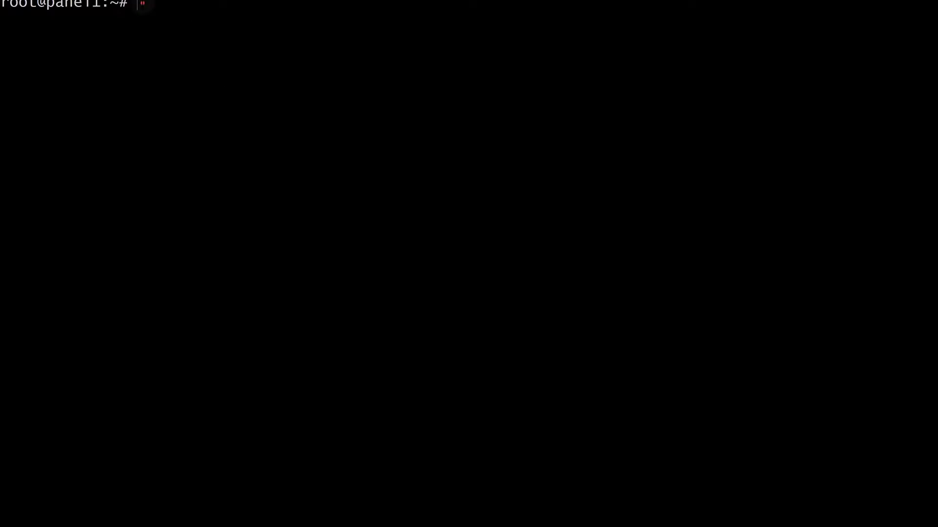
# Run adduser n3wuser, set and confirm its password, and leave the optional details blank.
pyautogui.rightClick(146, 4)
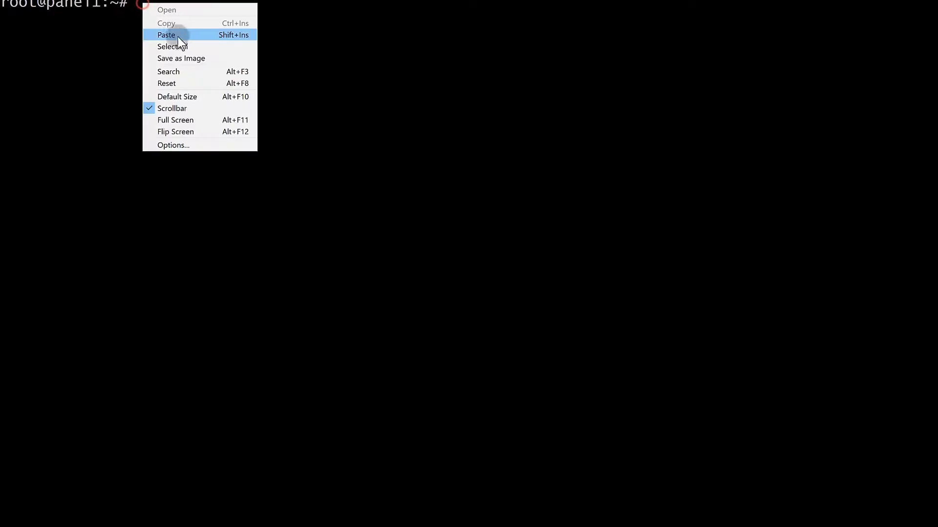
pyautogui.click(180, 37)
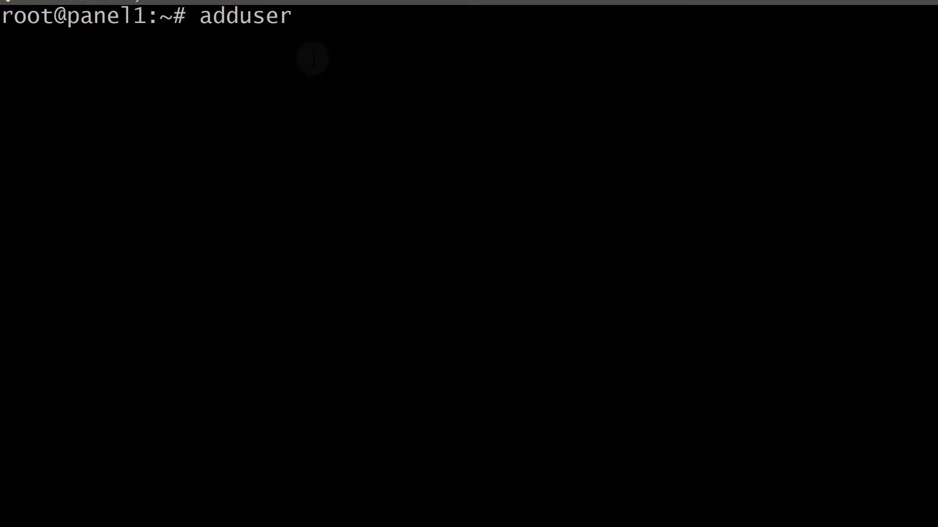
pyautogui.write('n3wuser')
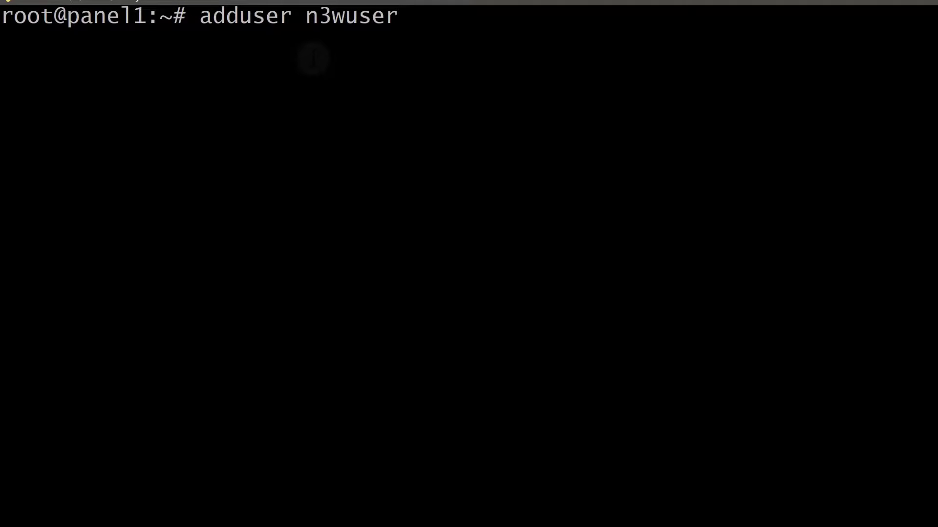
pyautogui.press('Return')
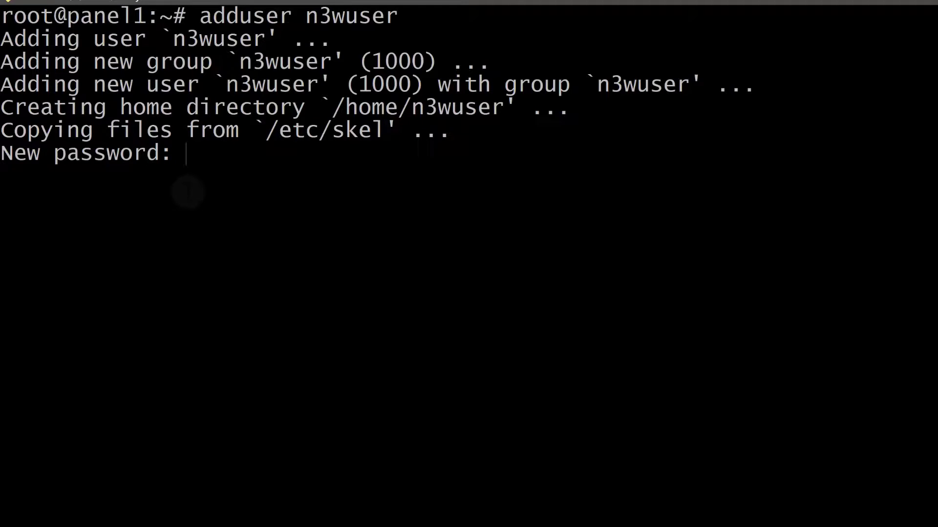
pyautogui.press('Return')
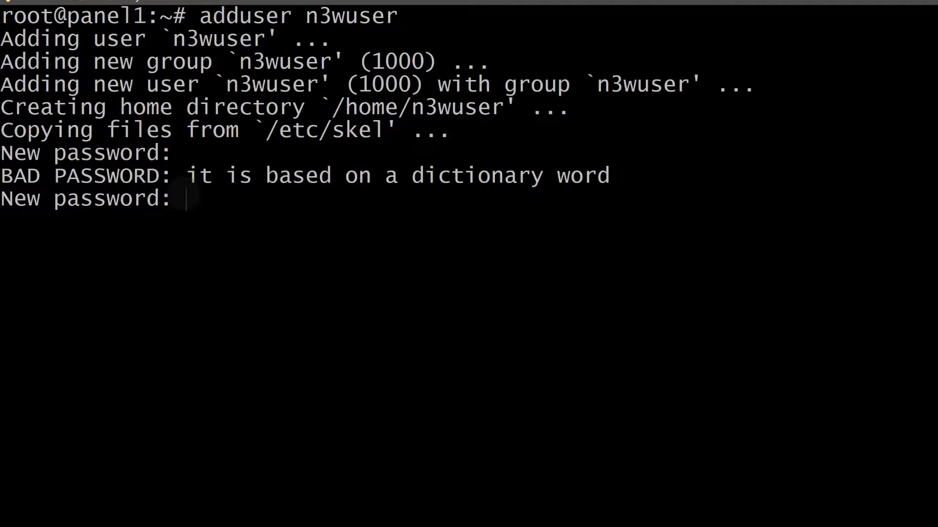
pyautogui.press('Return')
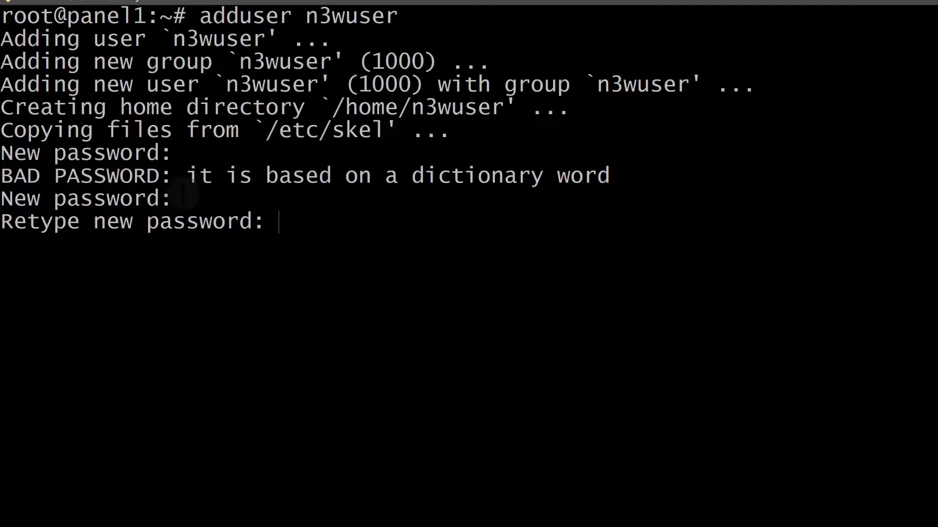
pyautogui.press('Return')
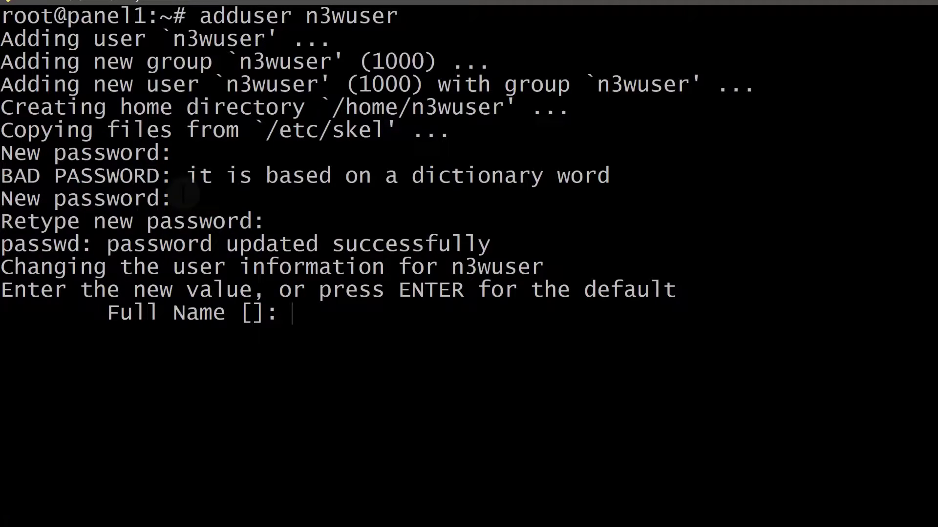
pyautogui.press('Return')
pyautogui.press('Return')
pyautogui.press('Return')
pyautogui.press('Return')
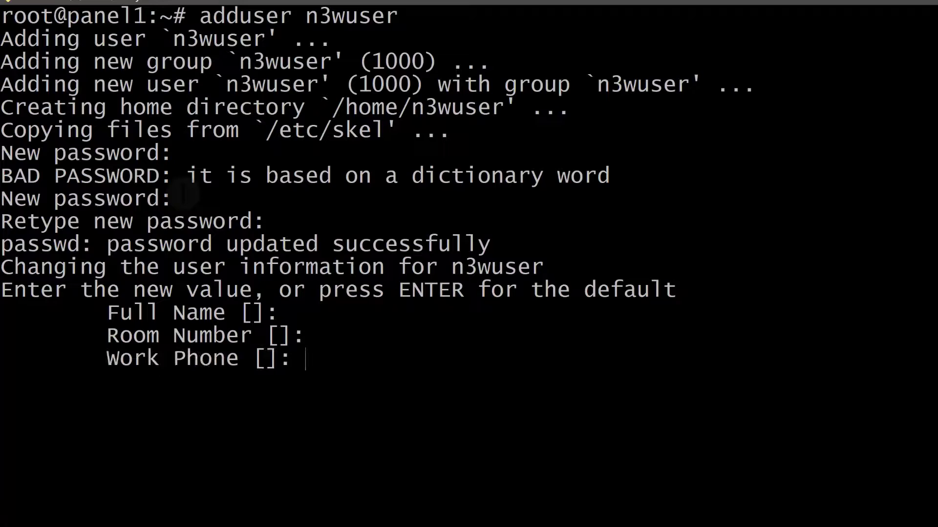
pyautogui.press('Return')
pyautogui.press('Return')
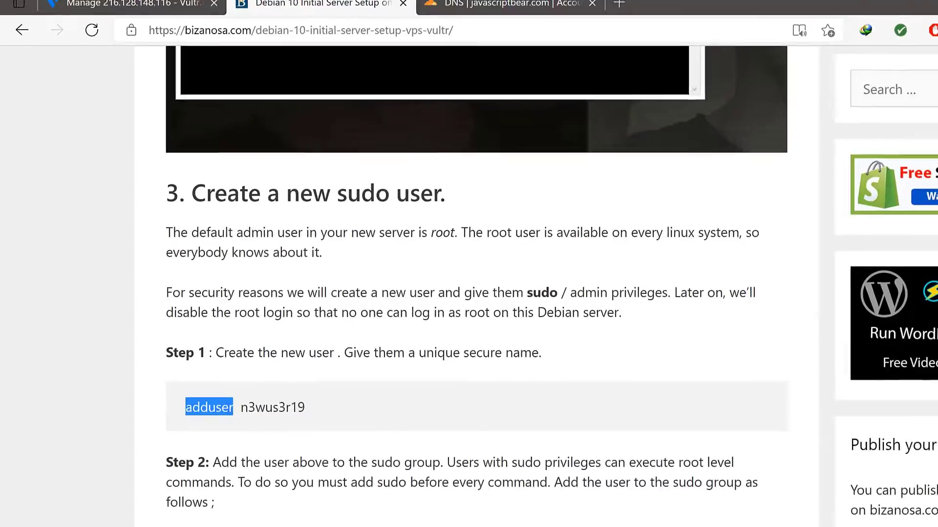
# Run usermod -aG sudo n3wuser, copying the command from the guide, to grant sudo rights.
pyautogui.scroll(-2, 320, 523)
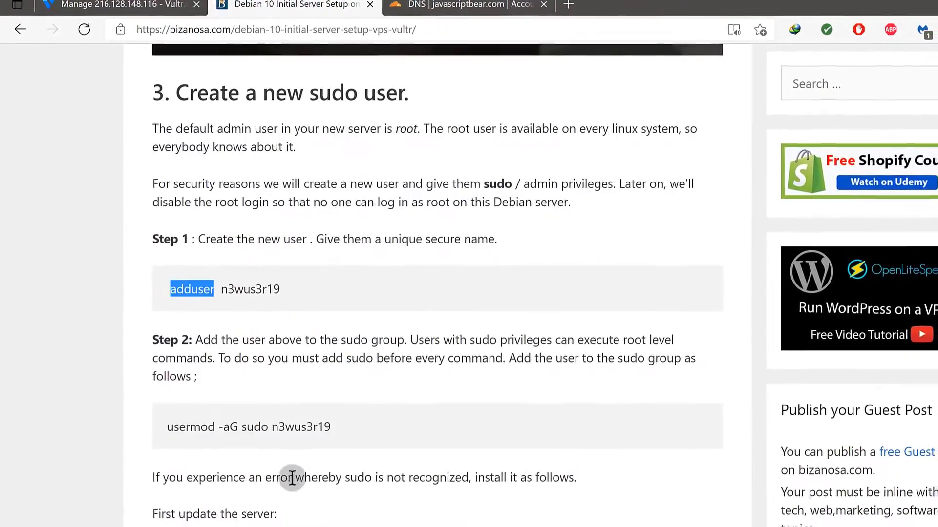
pyautogui.moveTo(164, 419); pyautogui.dragTo(260, 410)
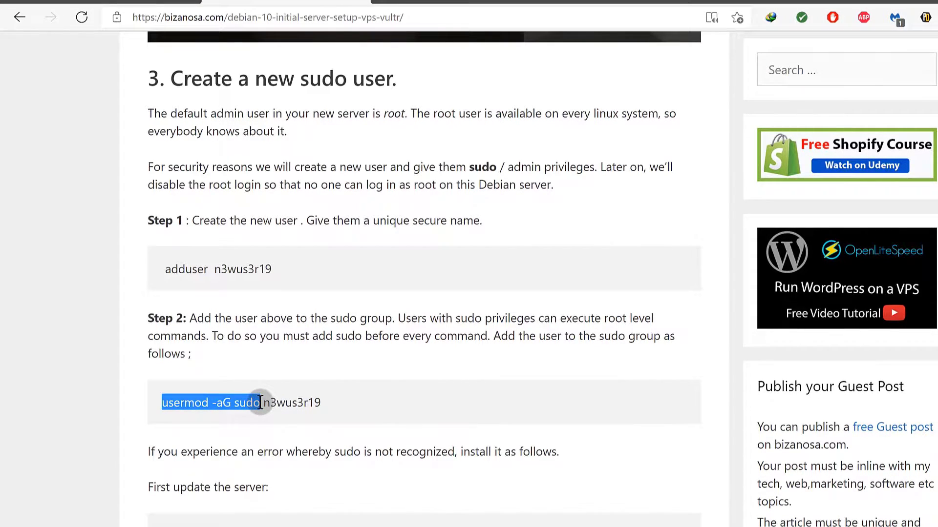
pyautogui.rightClick(255, 405)
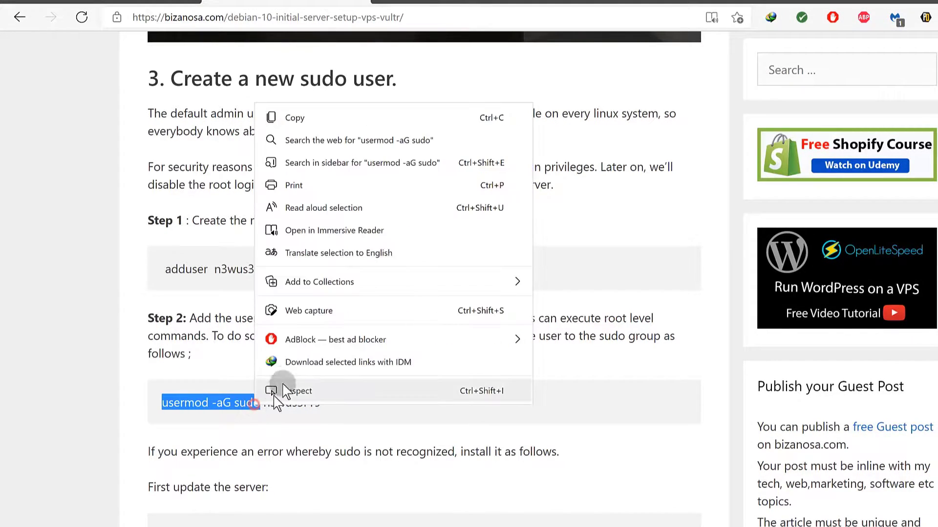
pyautogui.click(295, 126)
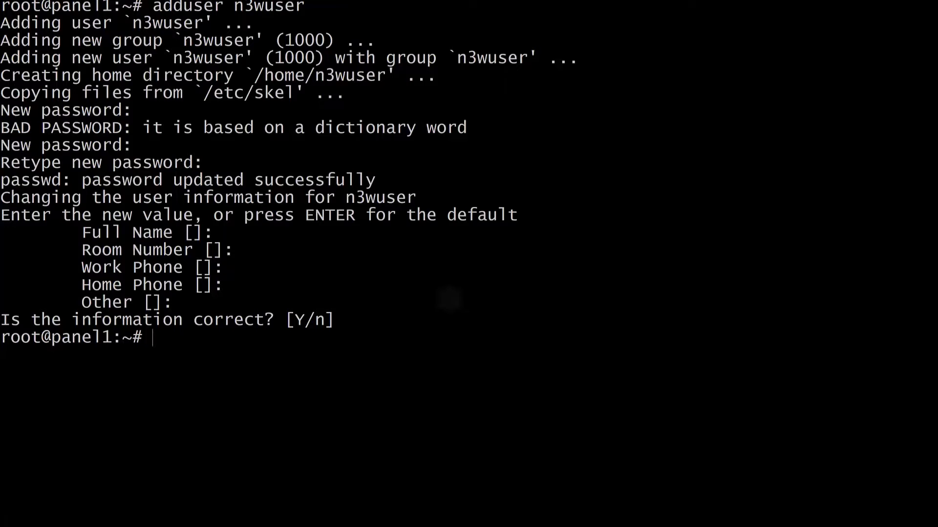
pyautogui.rightClick(178, 338)
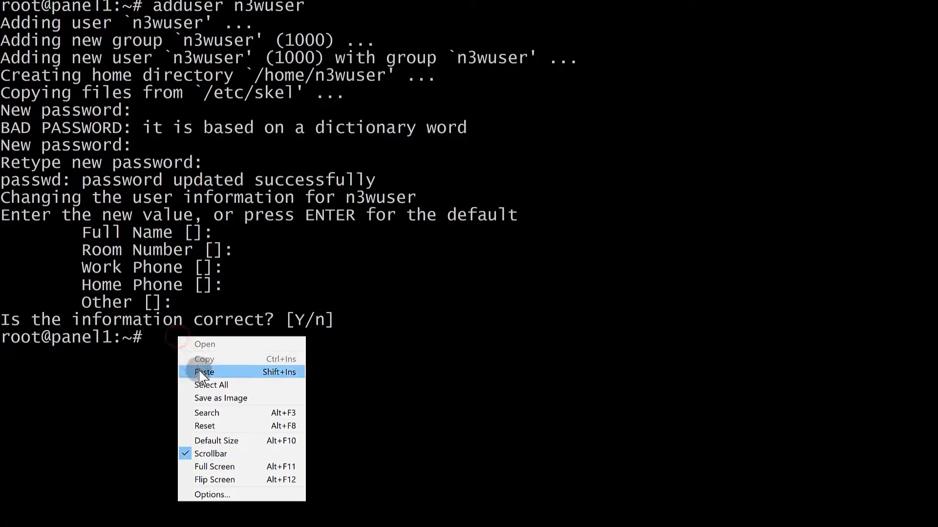
pyautogui.click(200, 373)
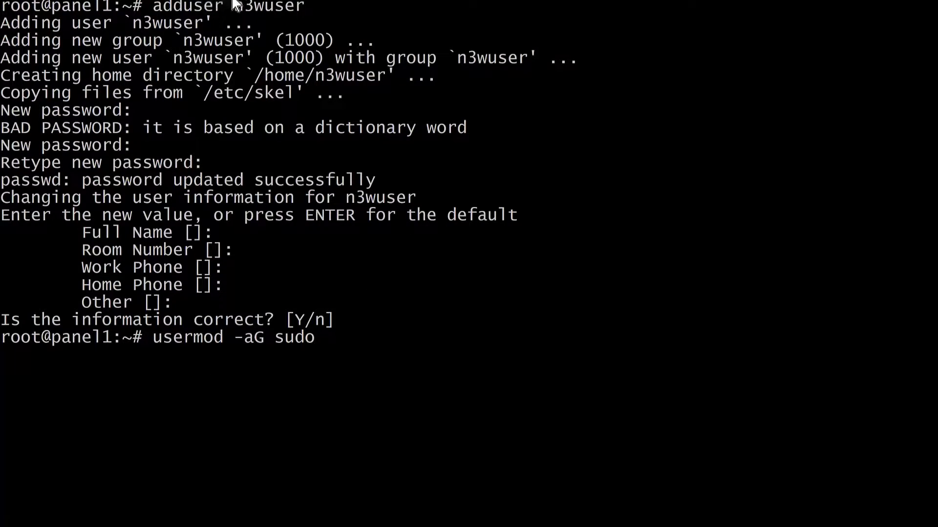
pyautogui.moveTo(234, 6); pyautogui.dragTo(300, 6)
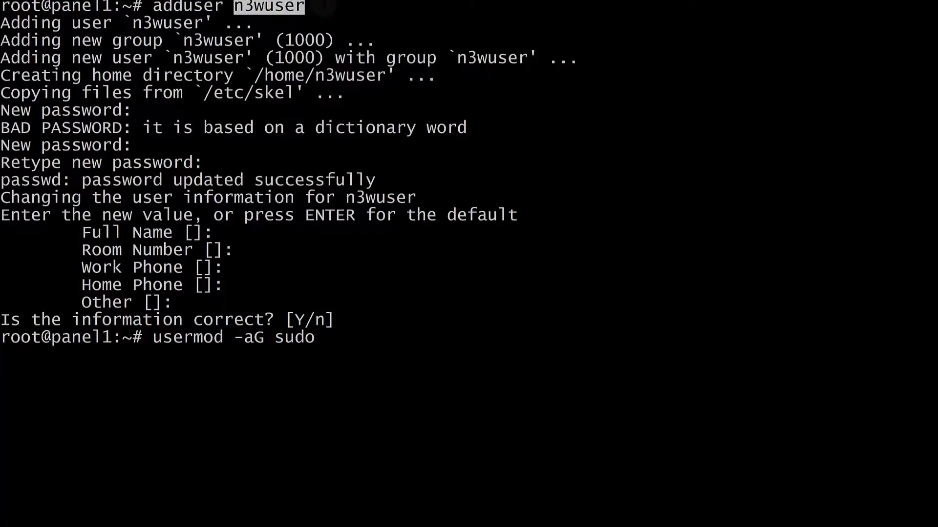
pyautogui.rightClick(327, 6)
pyautogui.press('Return')
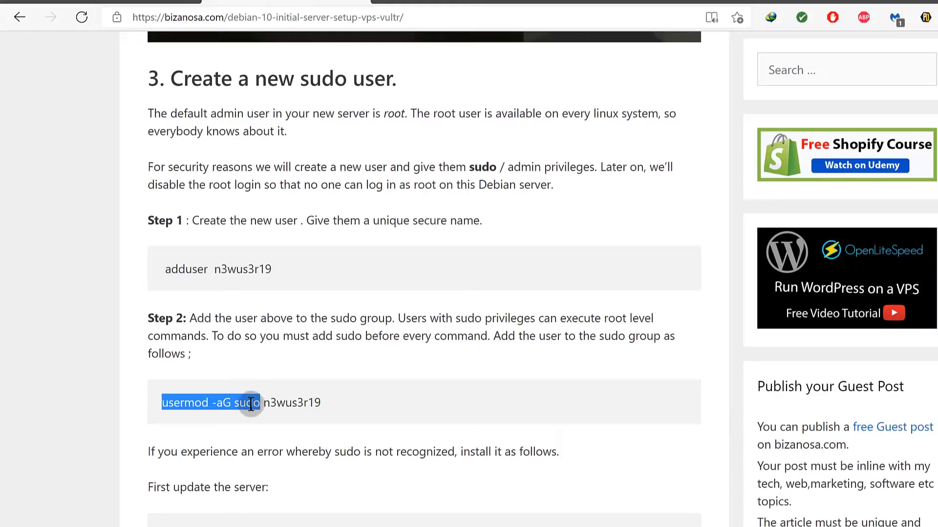
# Scroll the guide down to the apt install sudo and shutdown -r instructions.
pyautogui.click(236, 402)
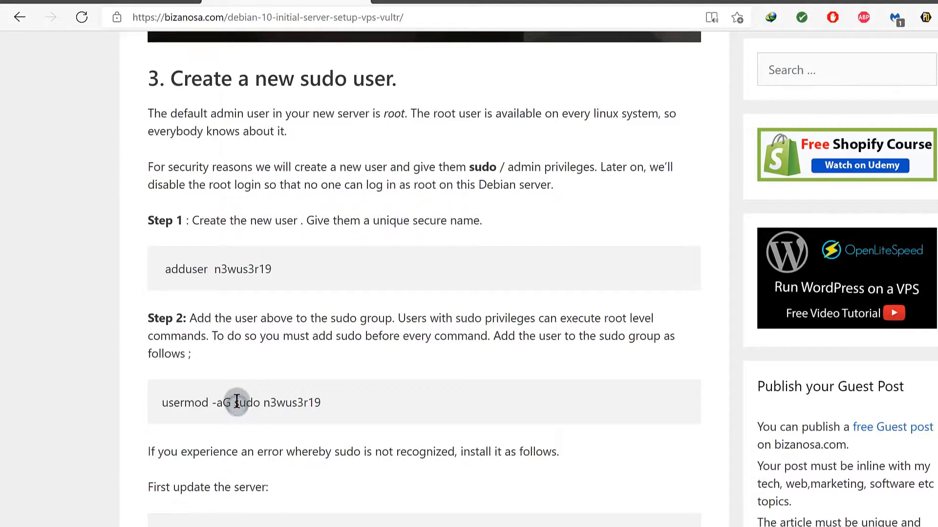
pyautogui.moveTo(234, 402); pyautogui.dragTo(250, 401)
pyautogui.doubleClick(249, 401)
pyautogui.click(246, 425)
pyautogui.scroll(-3, 257, 428)
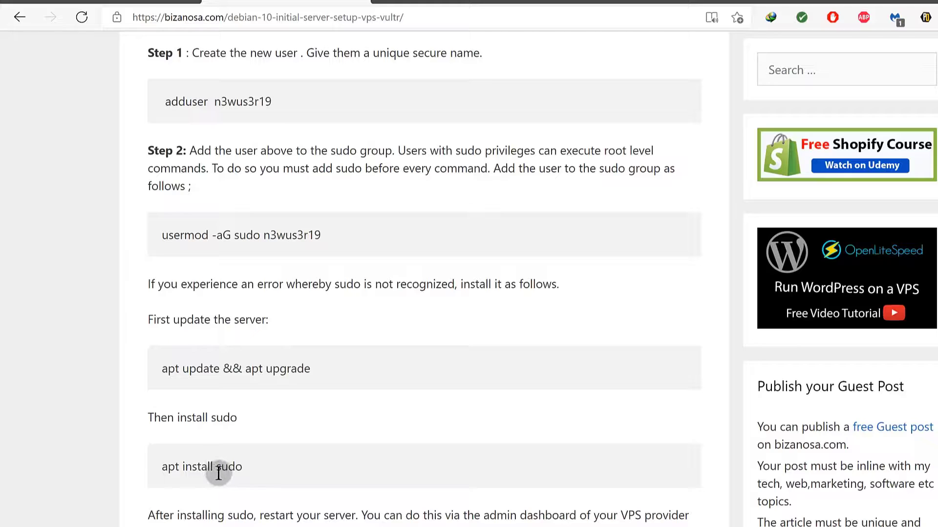
pyautogui.scroll(-2, 260, 321)
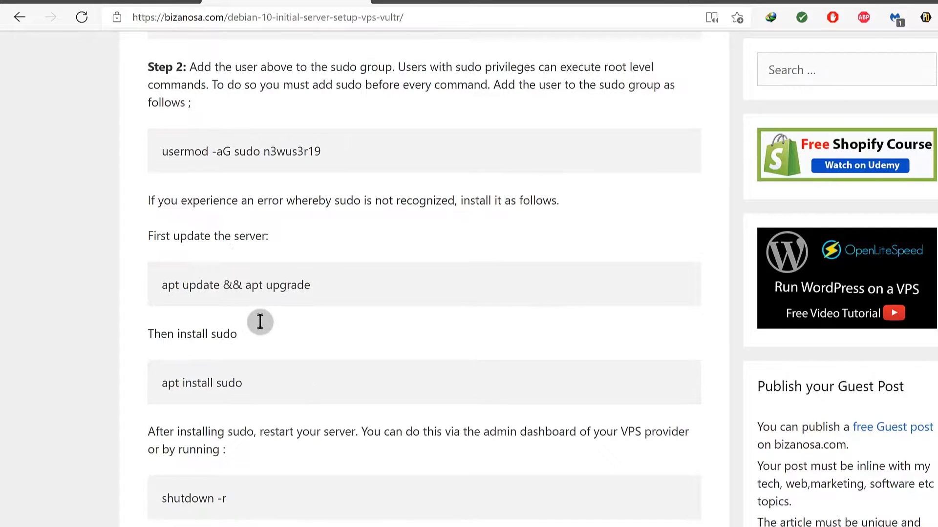
pyautogui.scroll(-5, 313, 376)
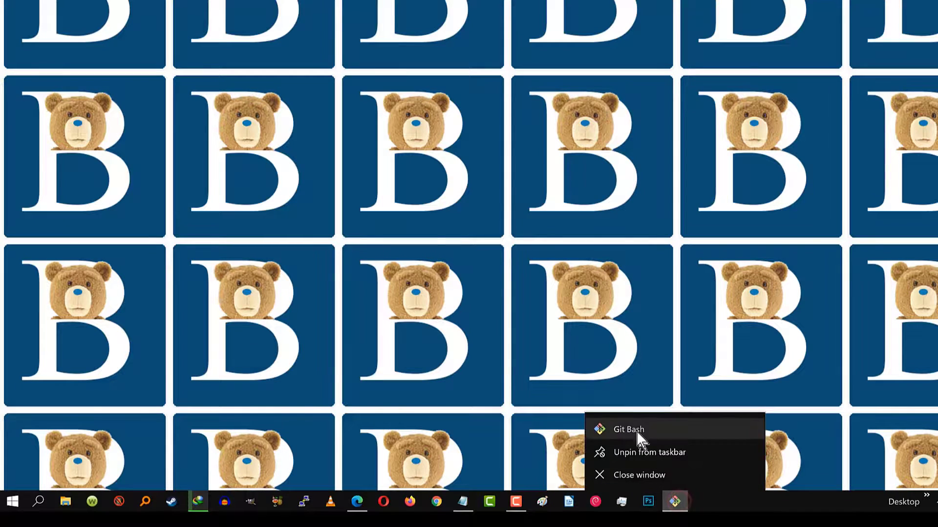
# SSH into 216.128.148.116 as n3wuser using the IP copied from the Vultr page.
pyautogui.click(635, 429)
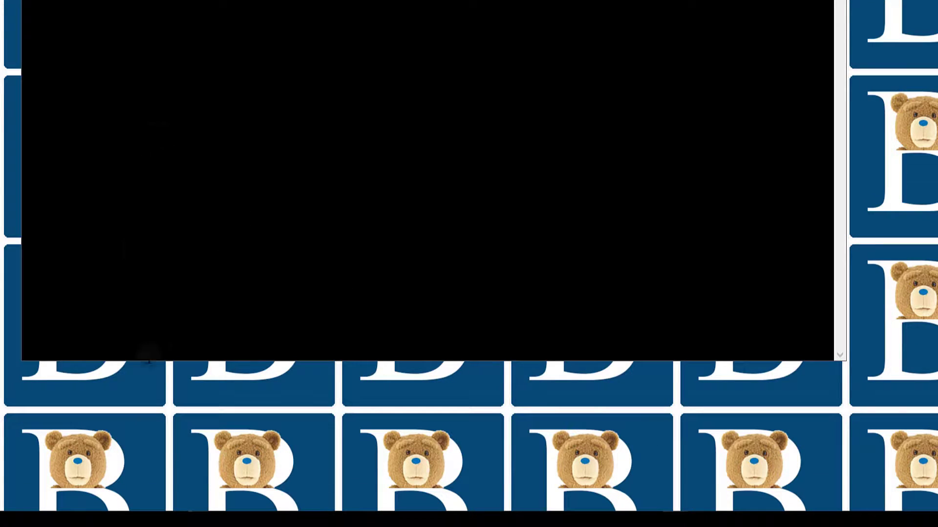
pyautogui.click(357, 502)
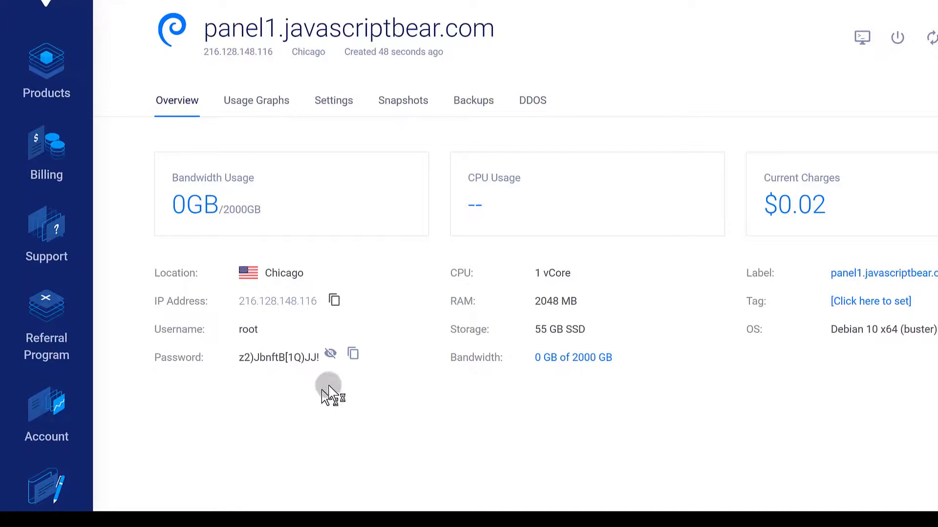
pyautogui.click(333, 300)
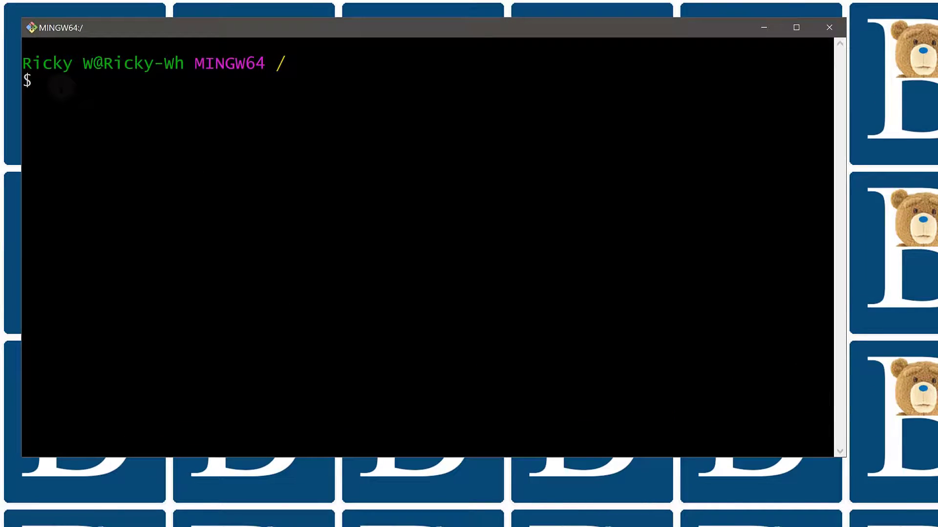
pyautogui.write('sh n3wuser')
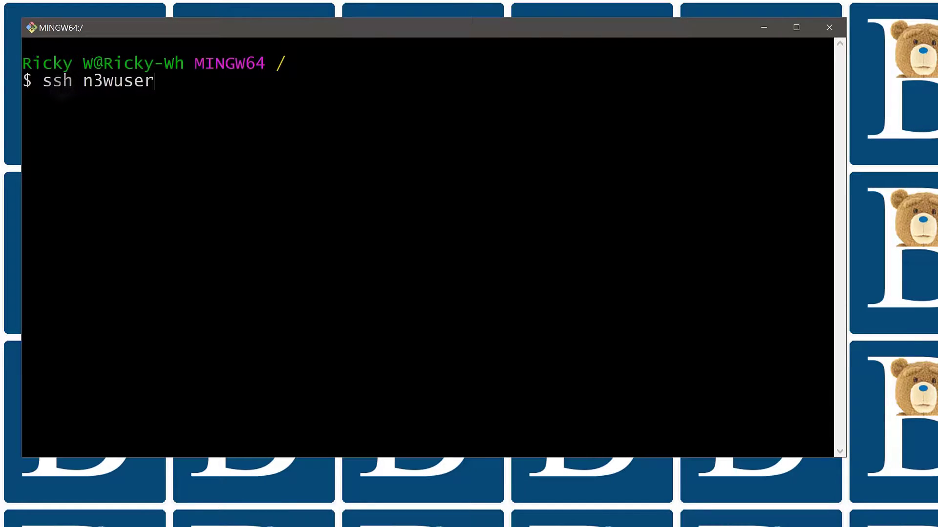
pyautogui.write('@')
pyautogui.press('shift+Insert')
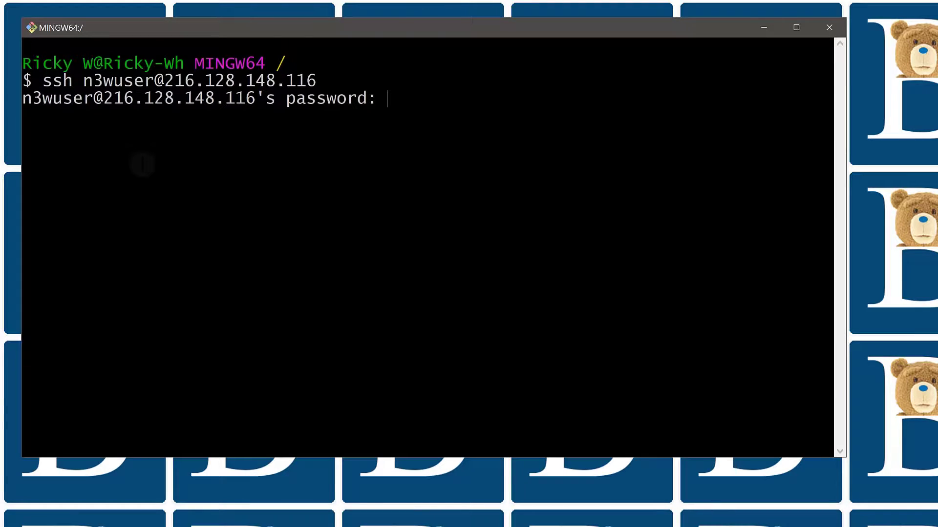
pyautogui.press('Return')
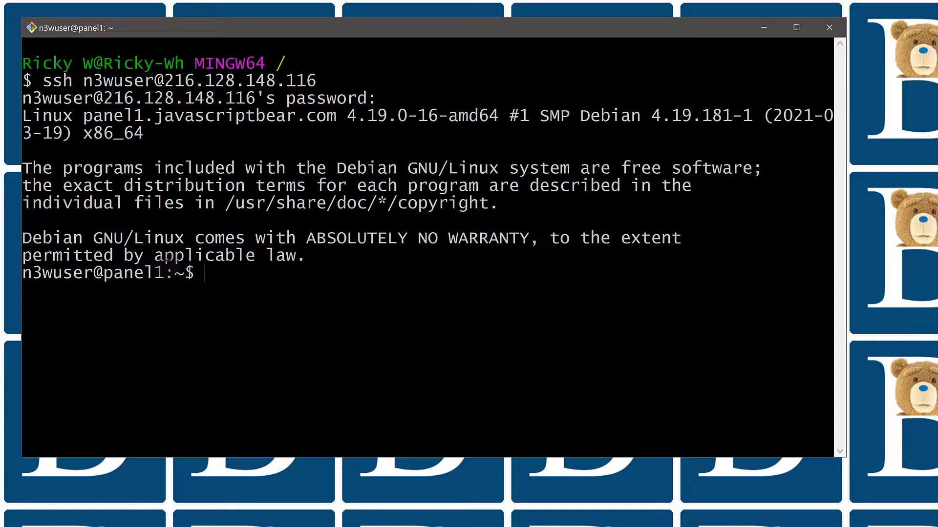
# Run sudo apt update as n3wuser with its password, then clear the terminal.
pyautogui.write('sudo apt update')
pyautogui.press('Return')
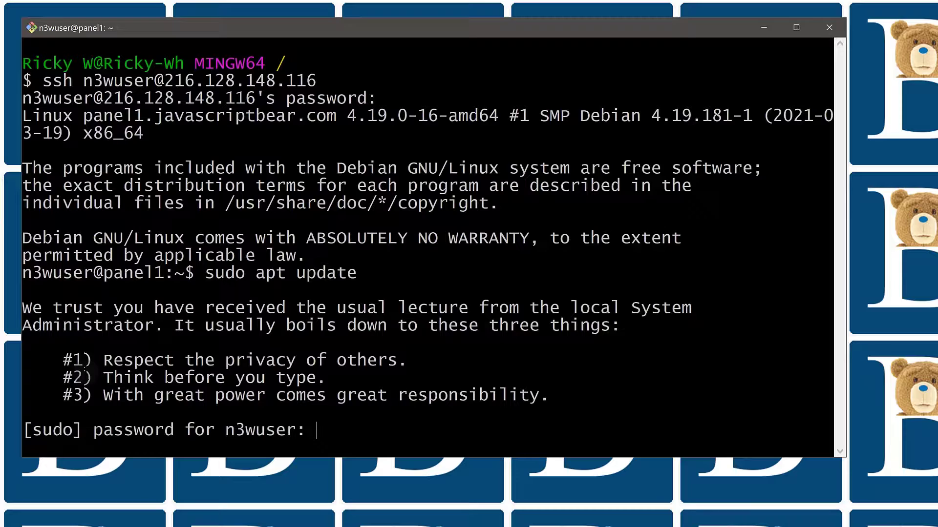
pyautogui.press('Return')
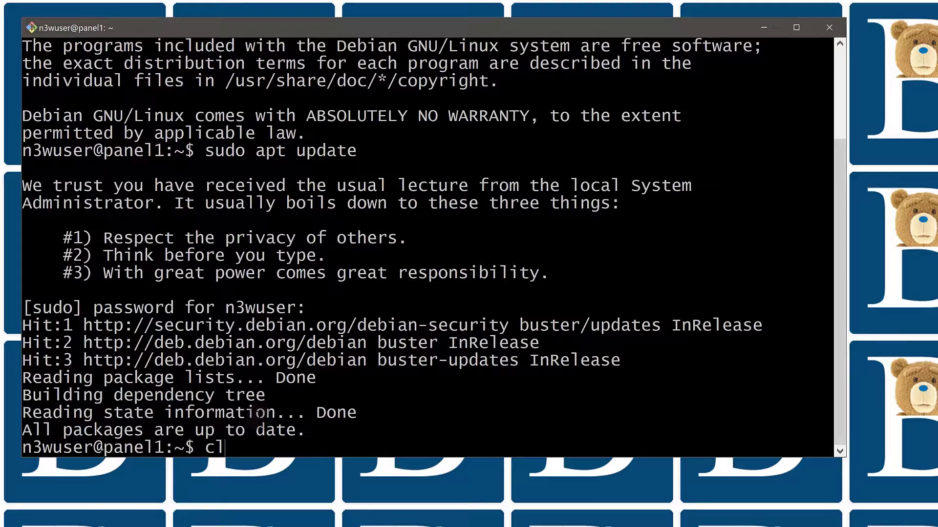
pyautogui.write('clear')
pyautogui.press('Return')
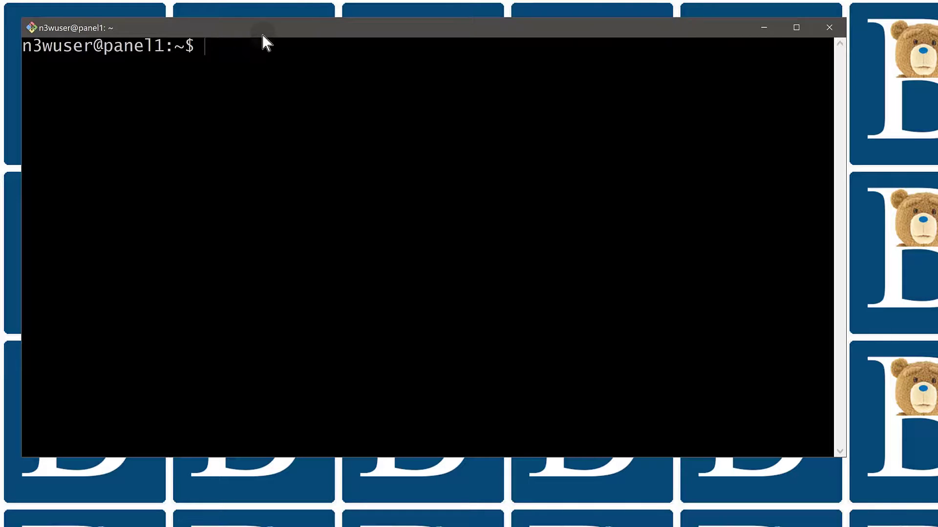
pyautogui.moveTo(261, 37); pyautogui.dragTo(245, 34)
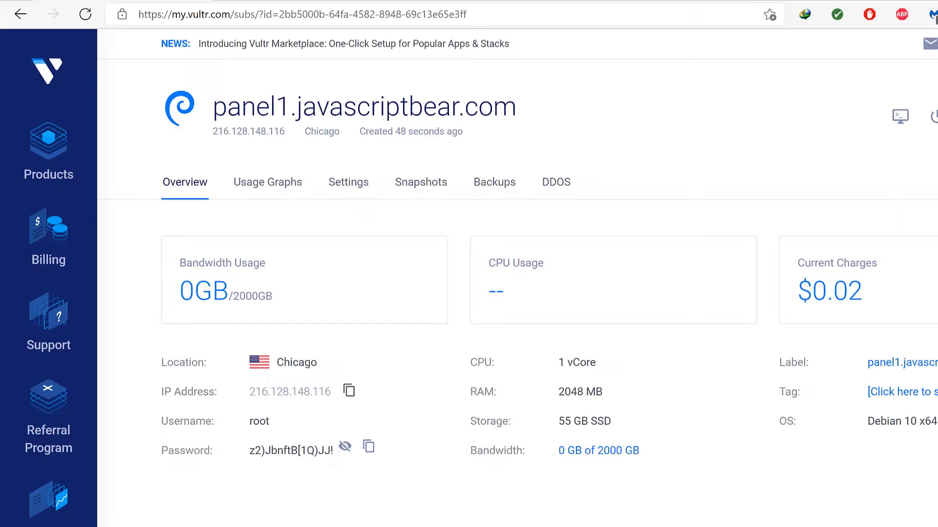
# Open the bizanosa.com guide tab and scroll through section 4 to the sudo ufw enable command.
pyautogui.click(345, 0)
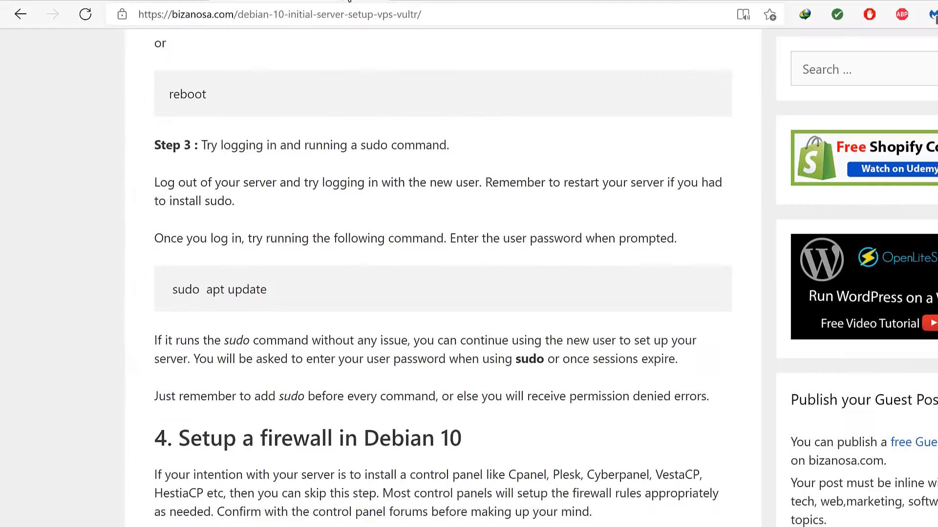
pyautogui.scroll(-5, 283, 453)
pyautogui.scroll(6, 272, 410)
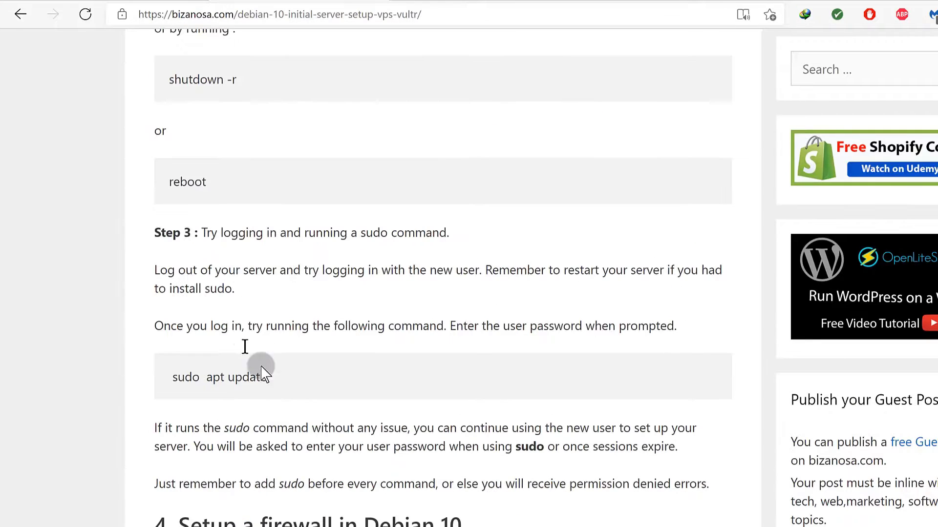
pyautogui.scroll(-2, 248, 464)
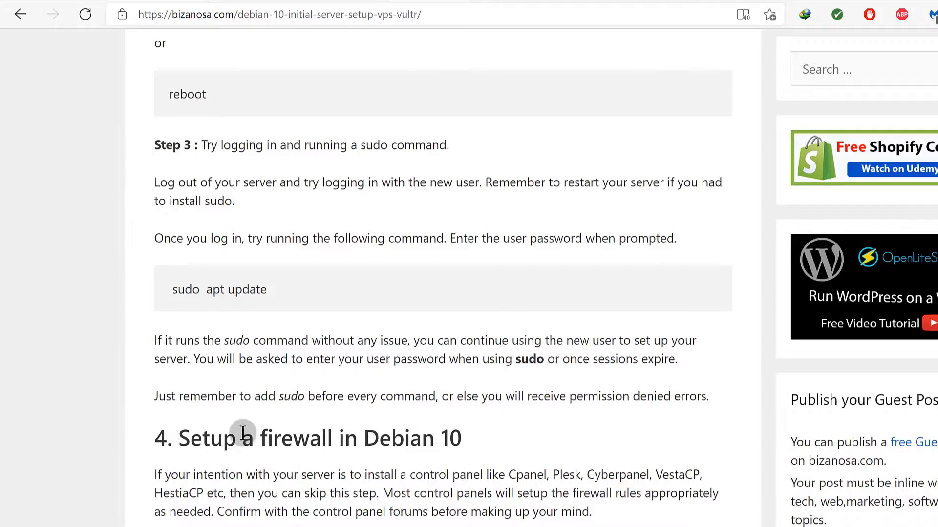
pyautogui.scroll(-5, 244, 435)
pyautogui.scroll(-3, 303, 450)
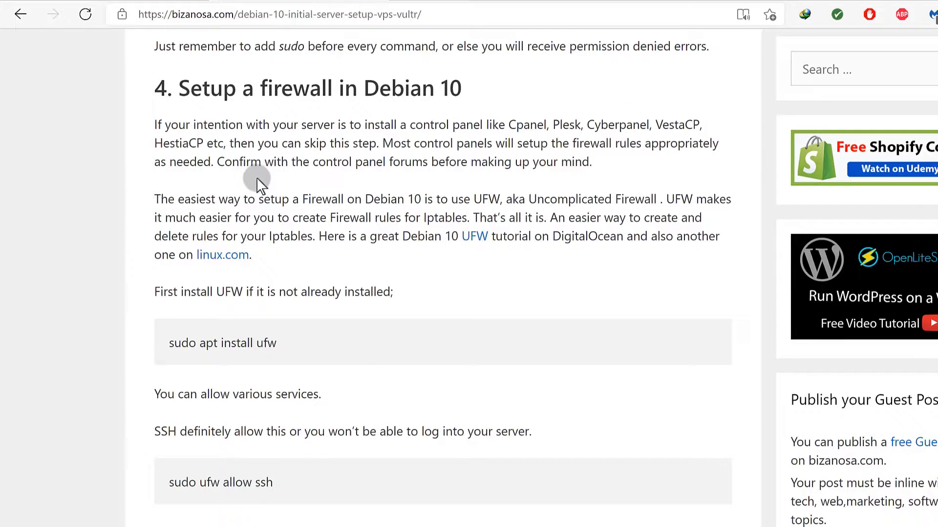
pyautogui.scroll(-15, 203, 199)
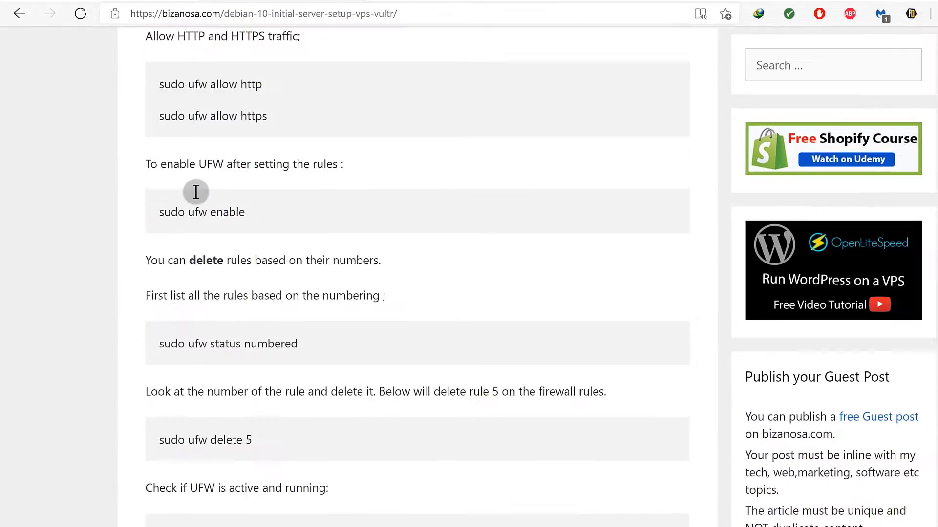
pyautogui.scroll(-10, 196, 192)
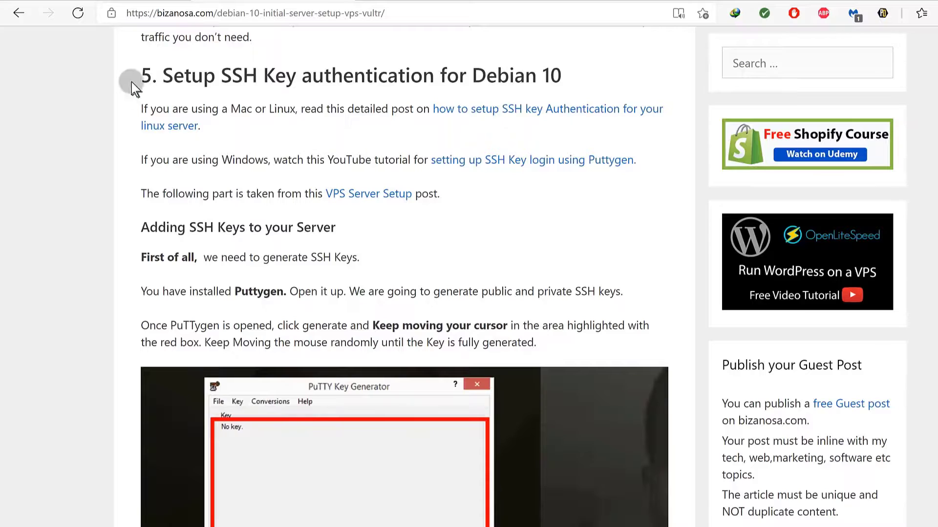
# Read the section 5 SSH key authentication heading and scroll through its PuTTYgen screenshots and back.
pyautogui.moveTo(159, 77); pyautogui.dragTo(188, 111)
pyautogui.click(205, 171)
pyautogui.scroll(-15, 250, 229)
pyautogui.scroll(8, 247, 226)
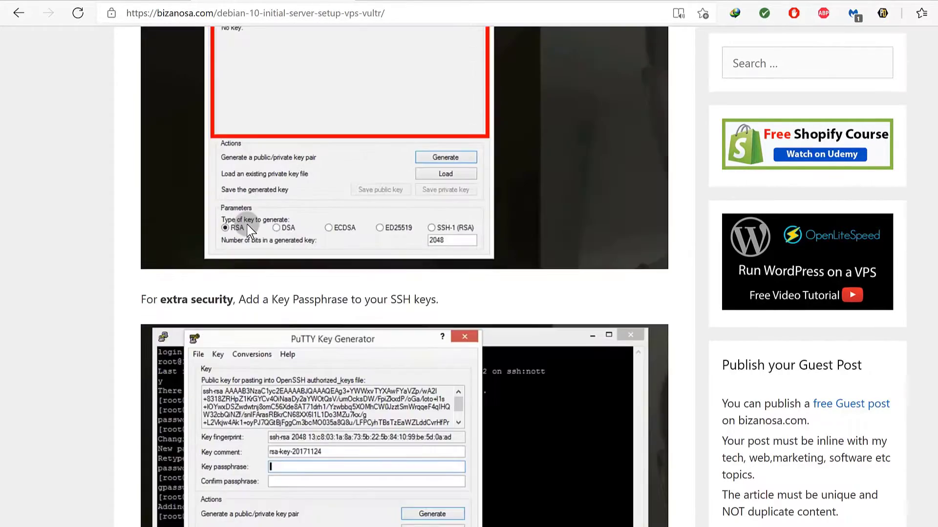
pyautogui.scroll(10, 247, 226)
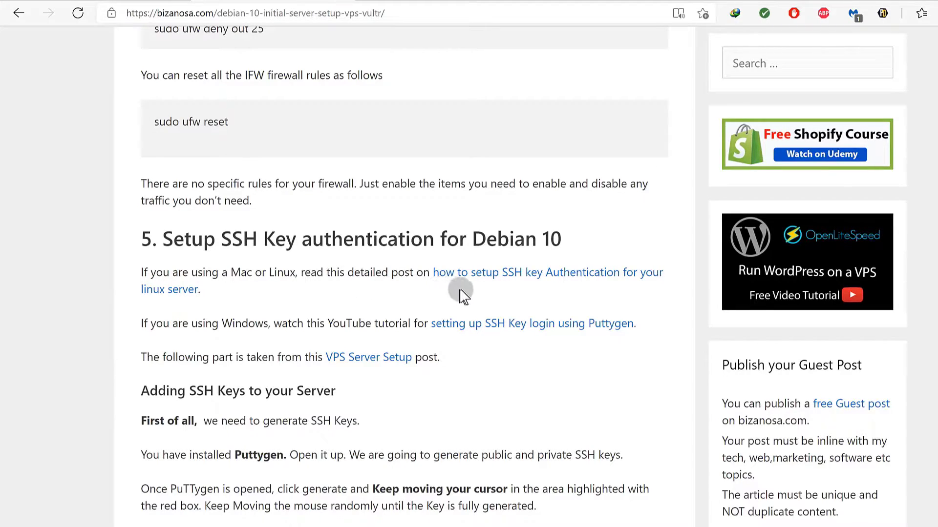
# Open the 'how to setup SSH key' article in a new tab and skim through it.
pyautogui.rightClick(462, 274)
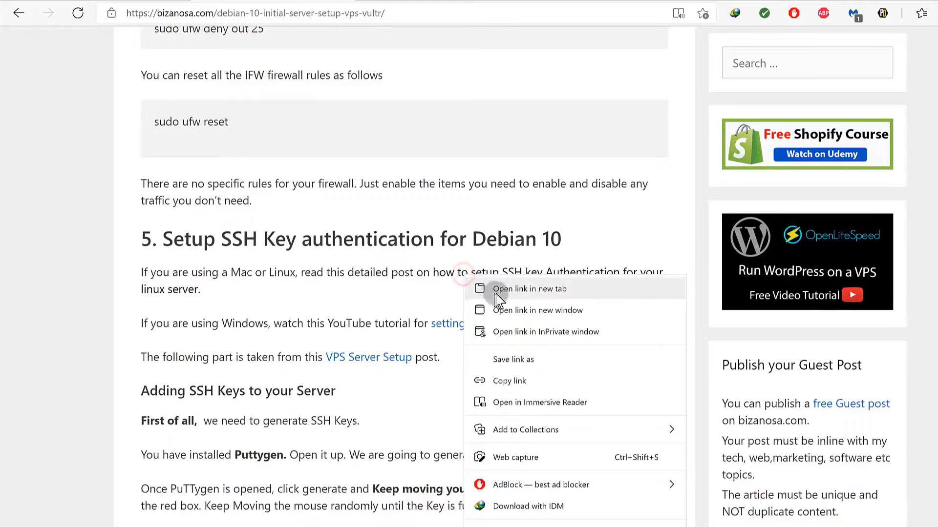
pyautogui.click(508, 289)
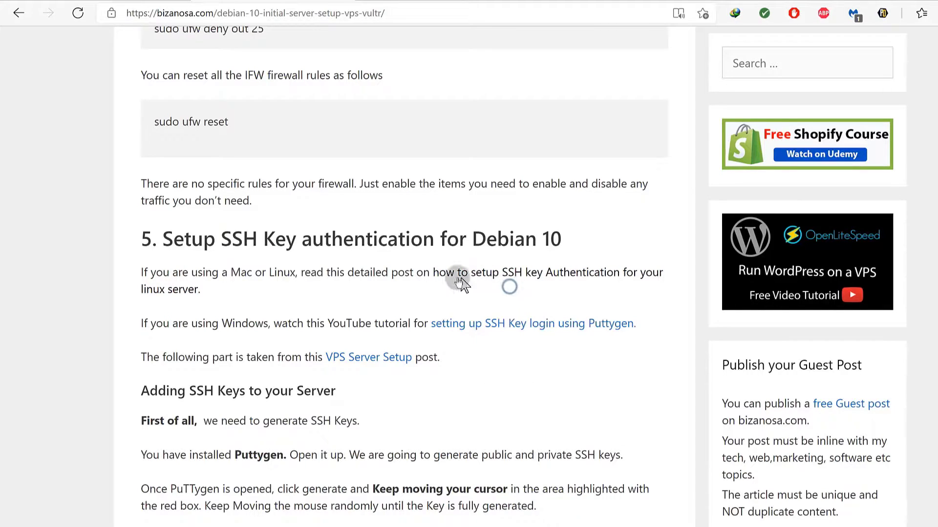
pyautogui.click(436, 1)
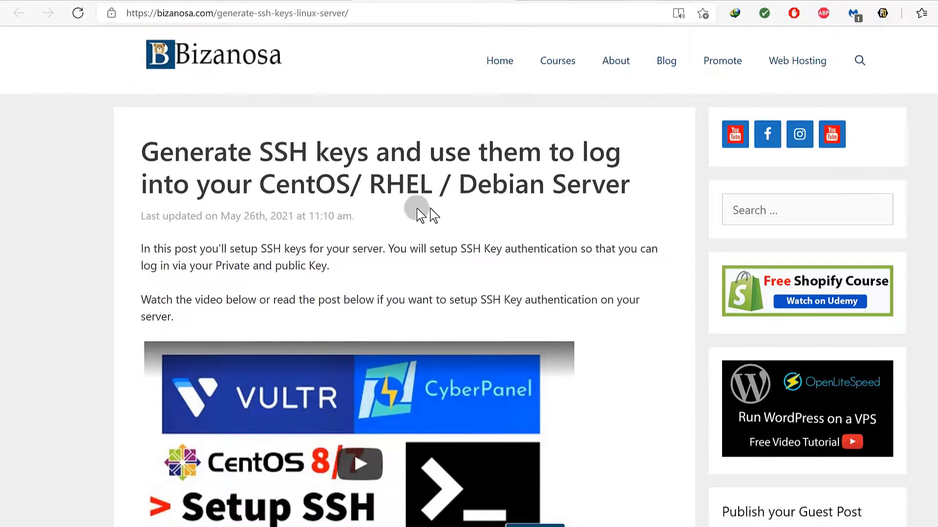
pyautogui.scroll(-5, 399, 266)
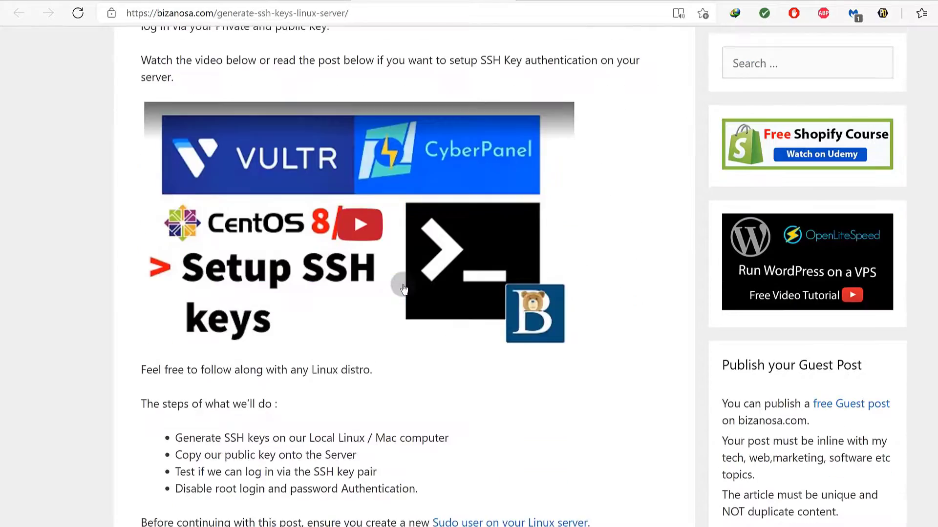
pyautogui.scroll(-8, 403, 288)
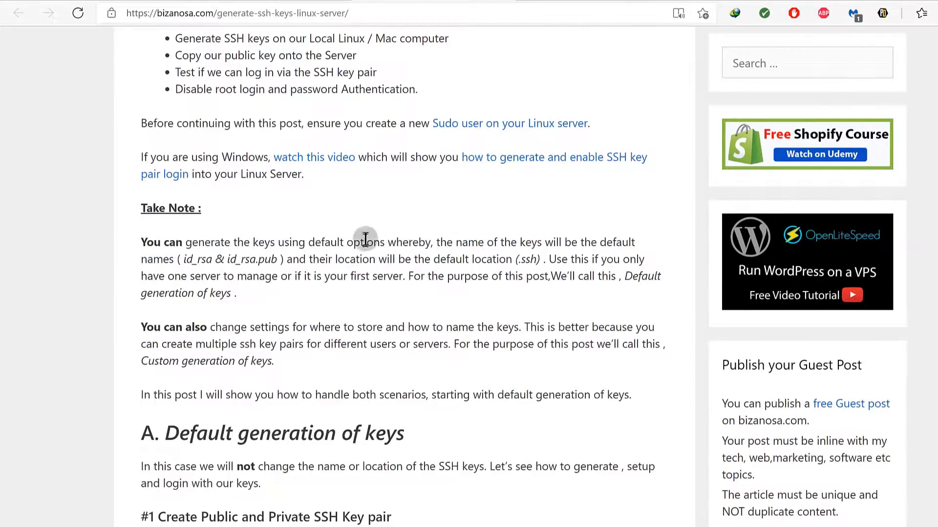
pyautogui.scroll(-20, 366, 244)
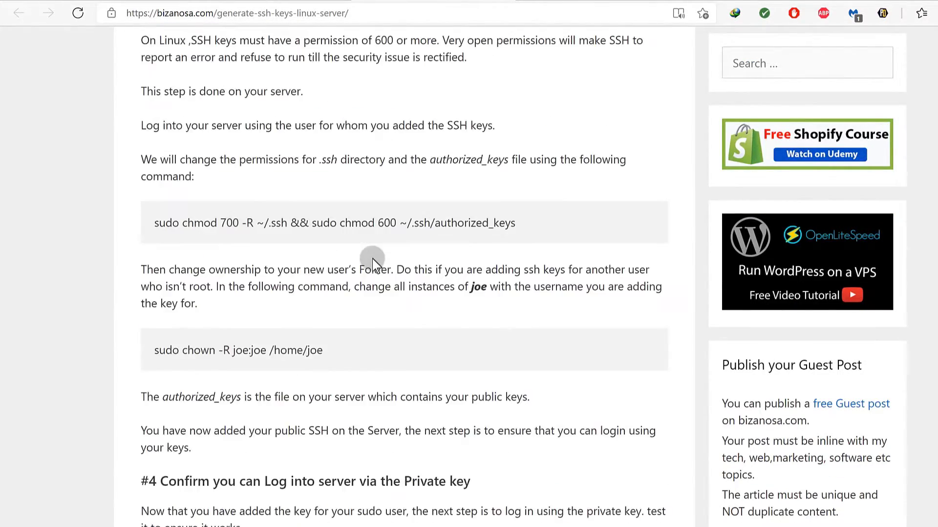
pyautogui.scroll(-15, 373, 260)
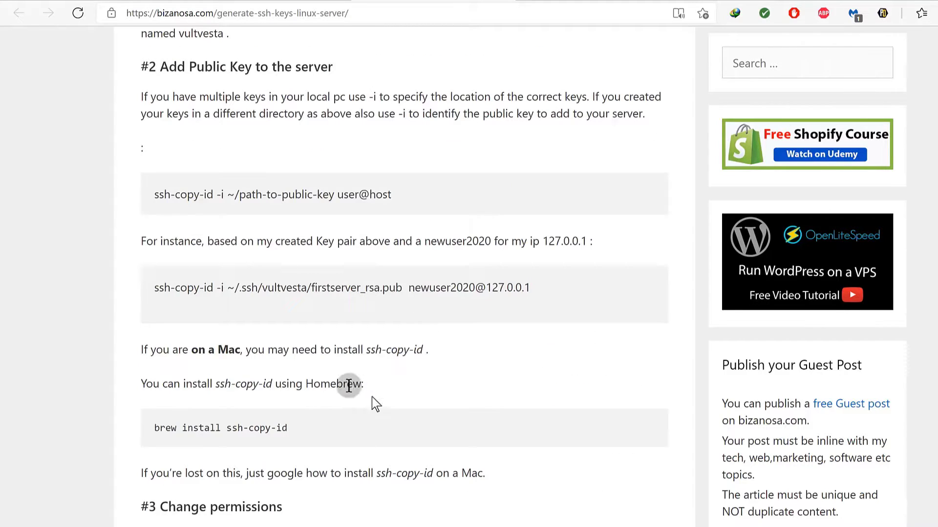
# Return to the Debian 10 setup guide tab.
pyautogui.click(505, 2)
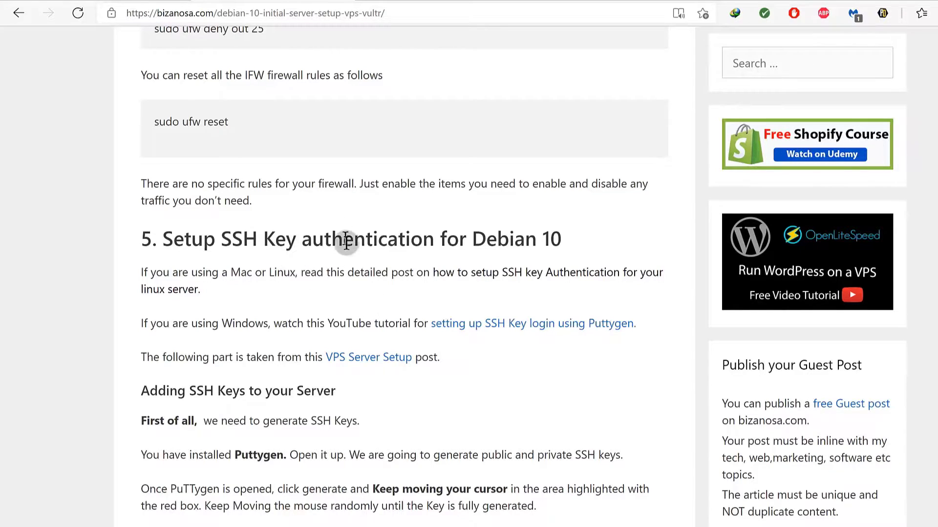
pyautogui.scroll(8, 429, 222)
pyautogui.scroll(-8, 430, 222)
pyautogui.click(407, 1)
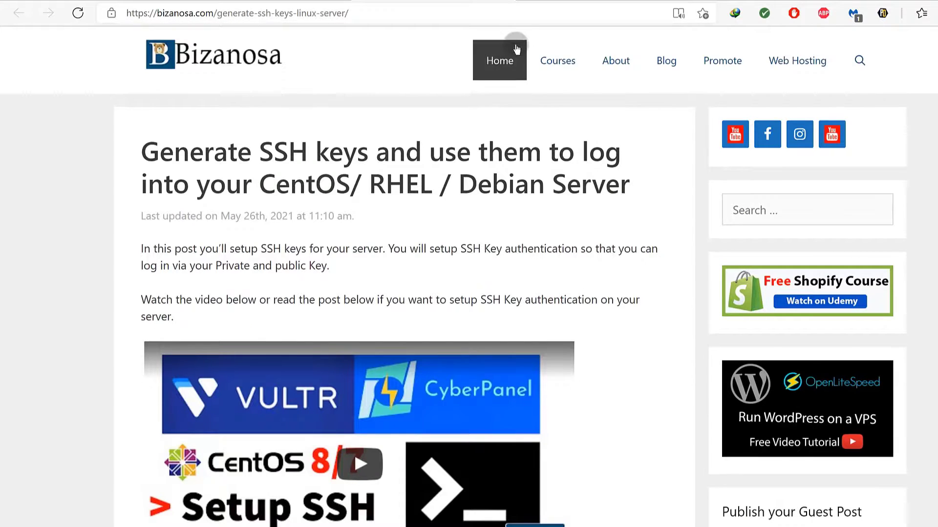
pyautogui.click(750, 211)
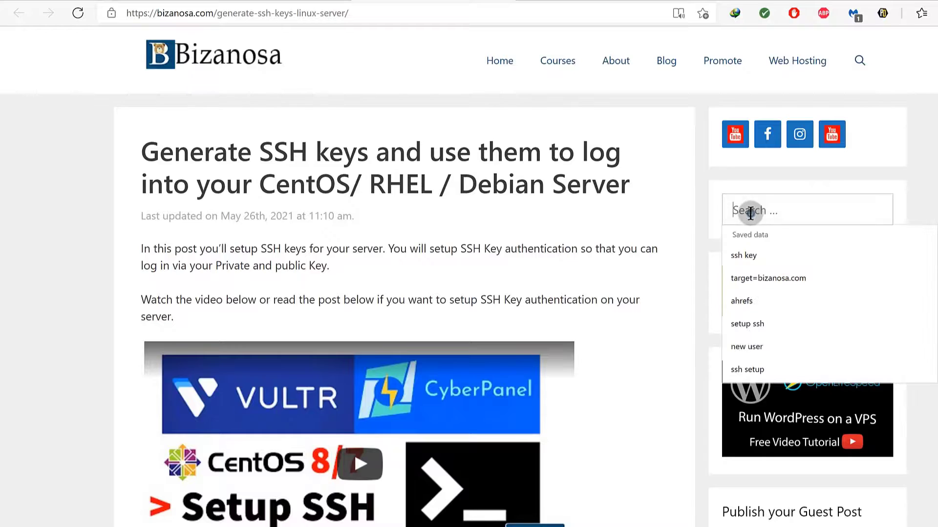
pyautogui.write('gi')
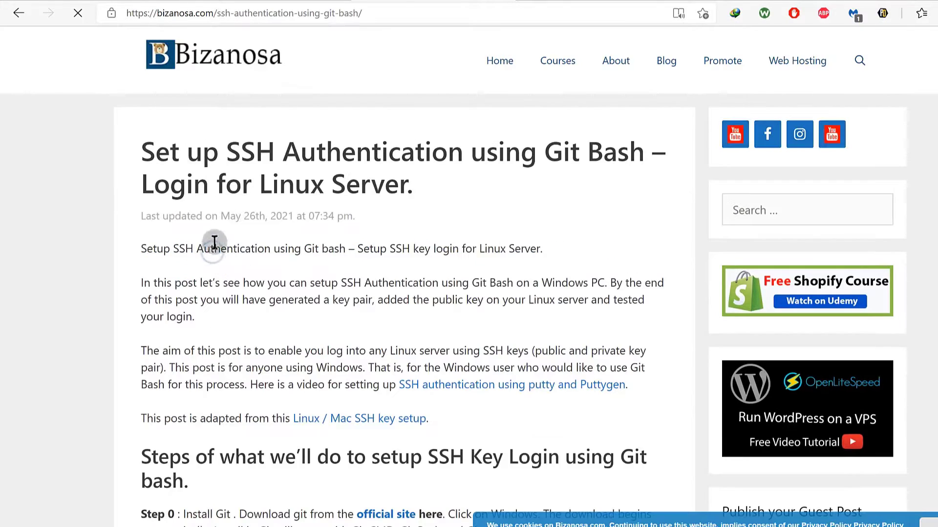
pyautogui.scroll(-10, 403, 239)
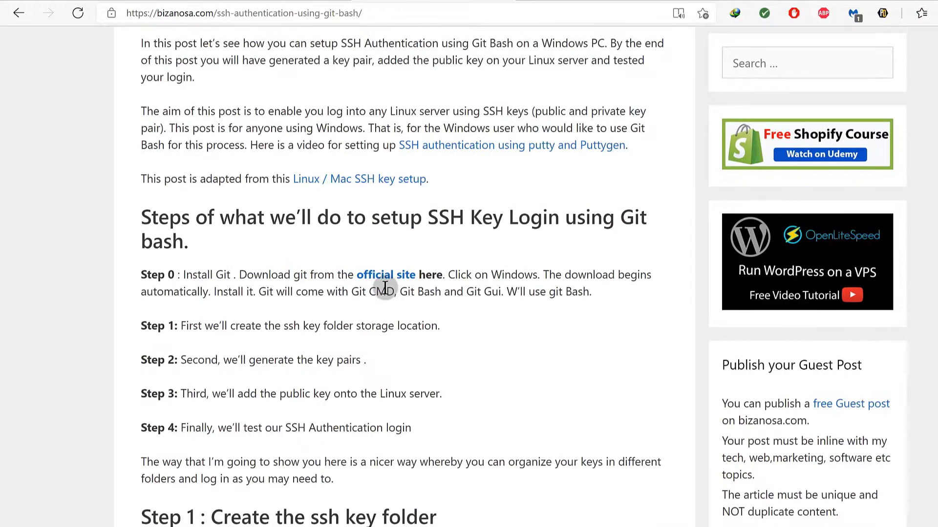
pyautogui.scroll(-10, 273, 351)
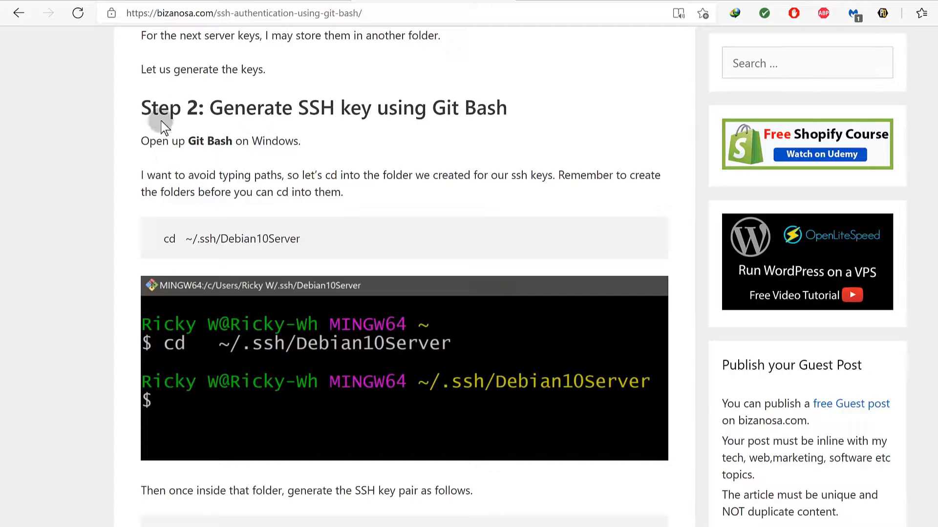
pyautogui.scroll(-3, 258, 247)
pyautogui.scroll(5, 195, 252)
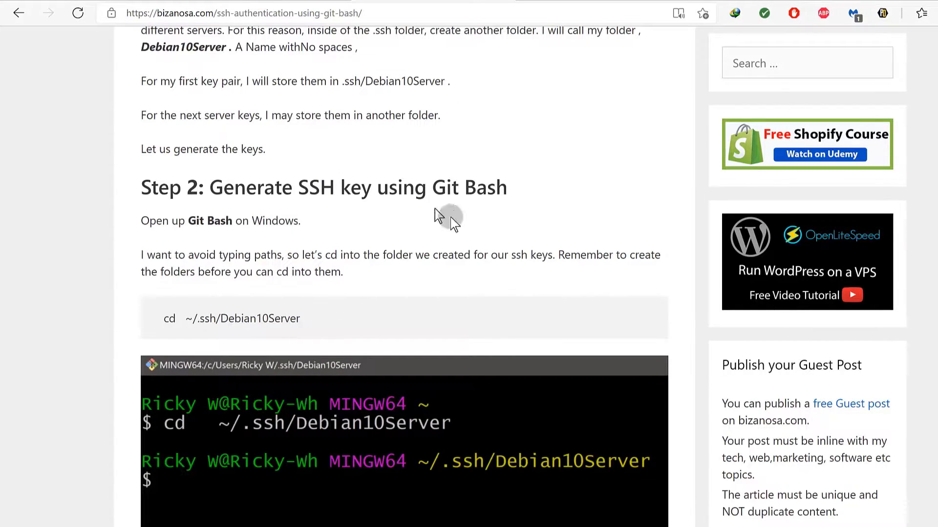
pyautogui.scroll(-15, 391, 277)
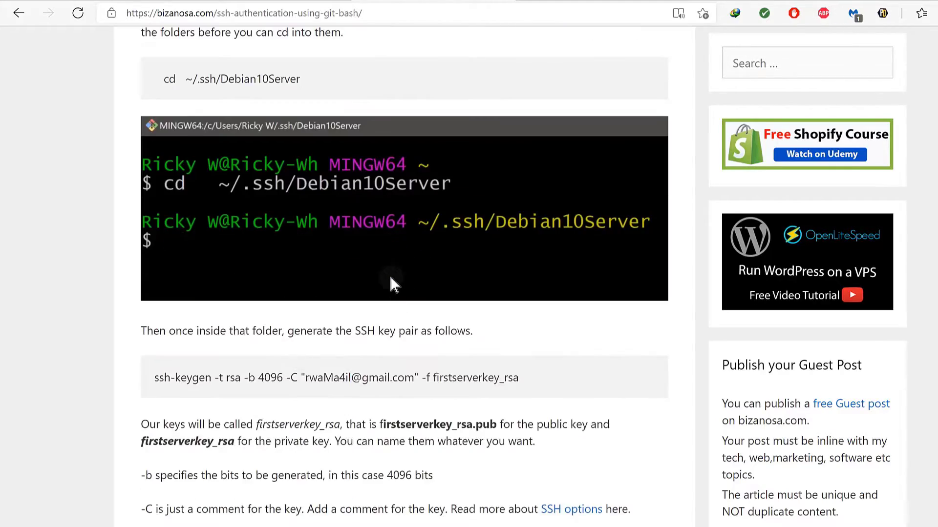
pyautogui.scroll(-20, 372, 278)
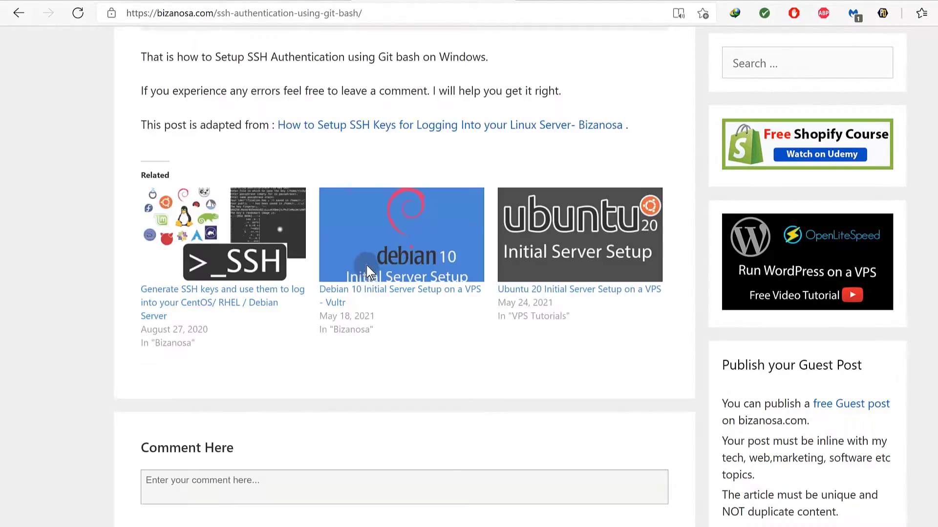
pyautogui.scroll(20, 366, 266)
pyautogui.scroll(20, 366, 264)
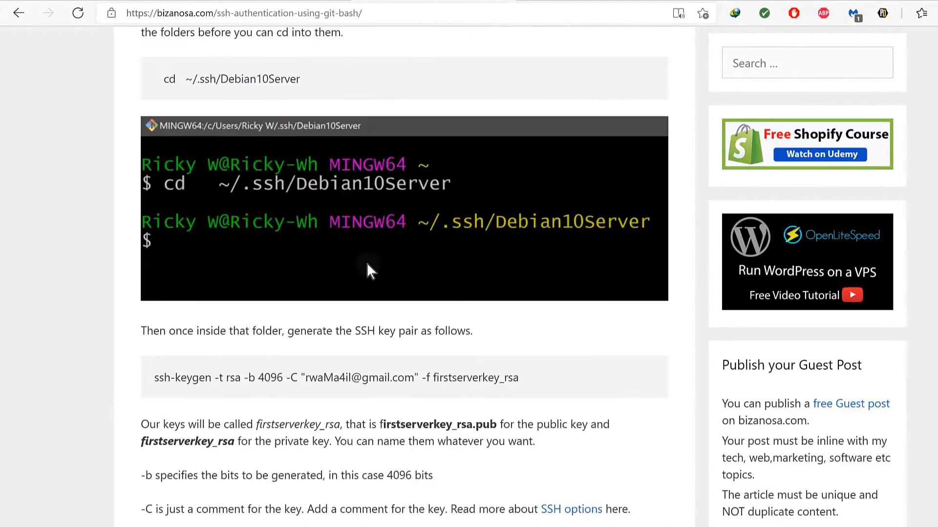
pyautogui.scroll(3, 367, 227)
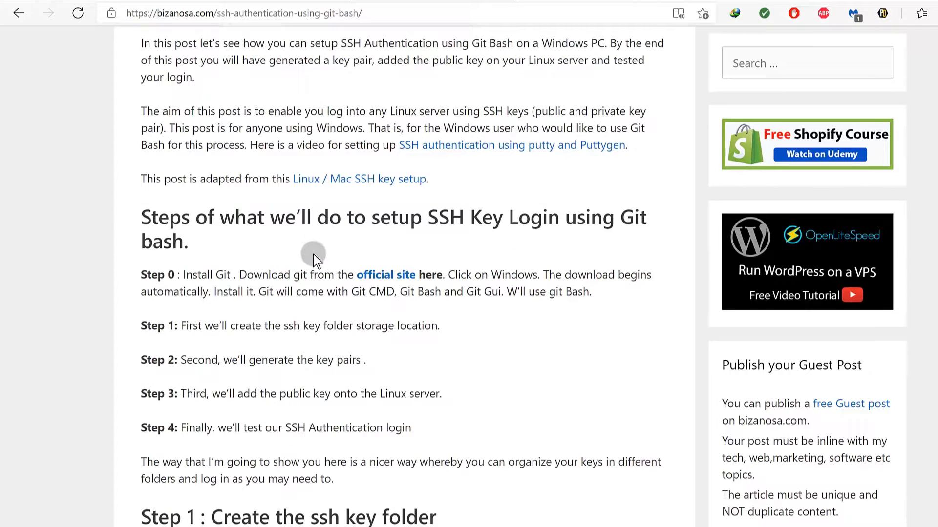
pyautogui.scroll(5, 312, 251)
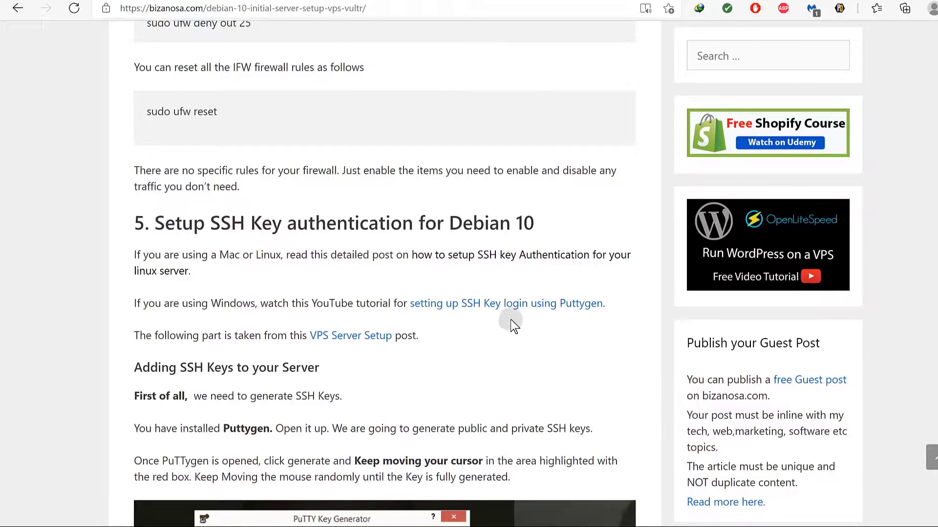
# Open the 'how to setup SSH key Authentication' post in a new tab and skim it.
pyautogui.rightClick(548, 254)
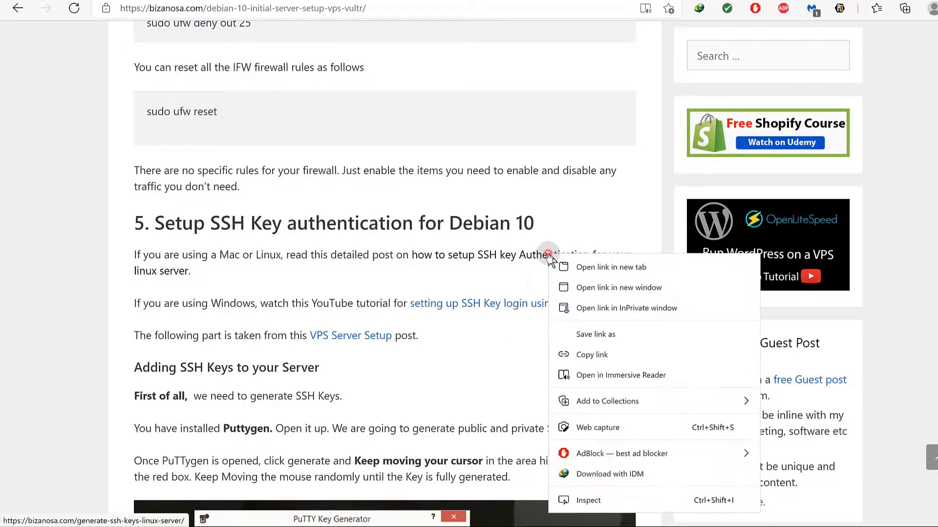
pyautogui.click(592, 273)
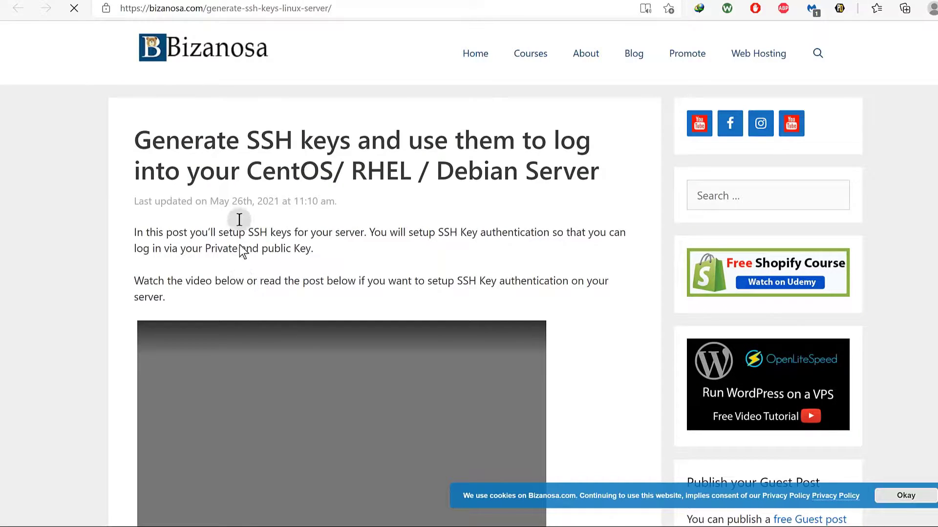
pyautogui.scroll(-20, 376, 264)
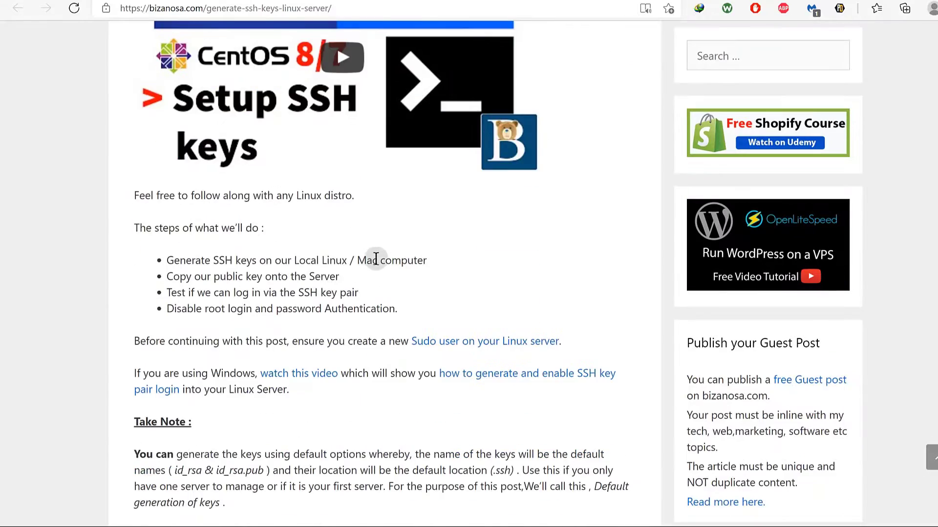
pyautogui.scroll(-12, 376, 264)
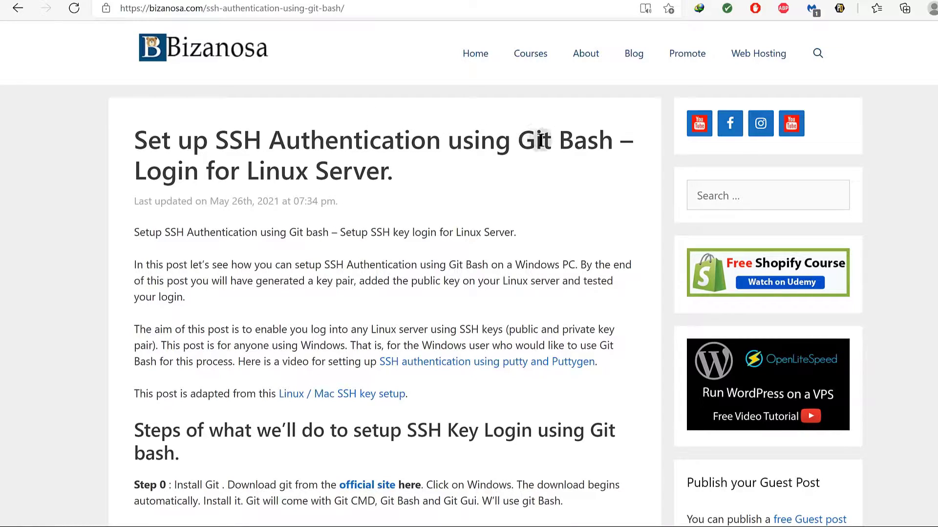
pyautogui.moveTo(521, 139); pyautogui.dragTo(607, 135)
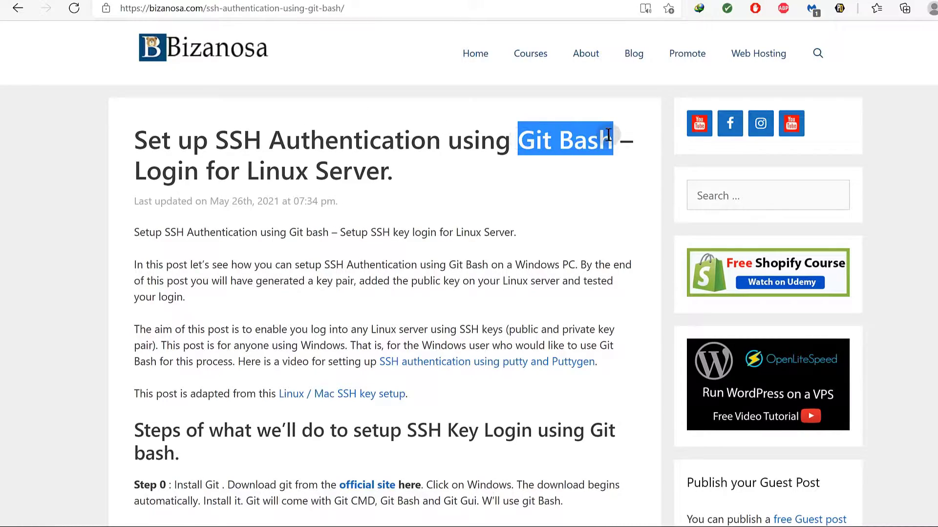
pyautogui.click(545, 175)
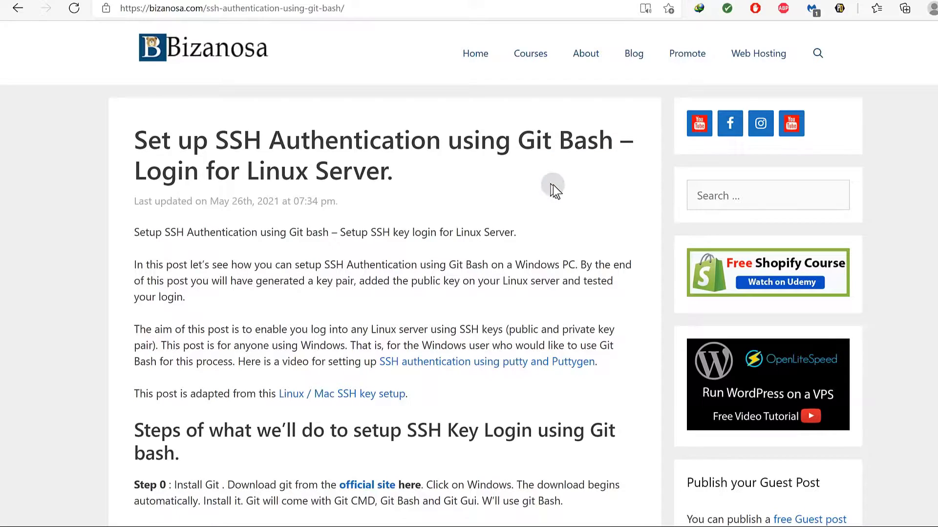
pyautogui.click(531, 147)
pyautogui.scroll(-5, 197, 230)
pyautogui.scroll(-2, 216, 262)
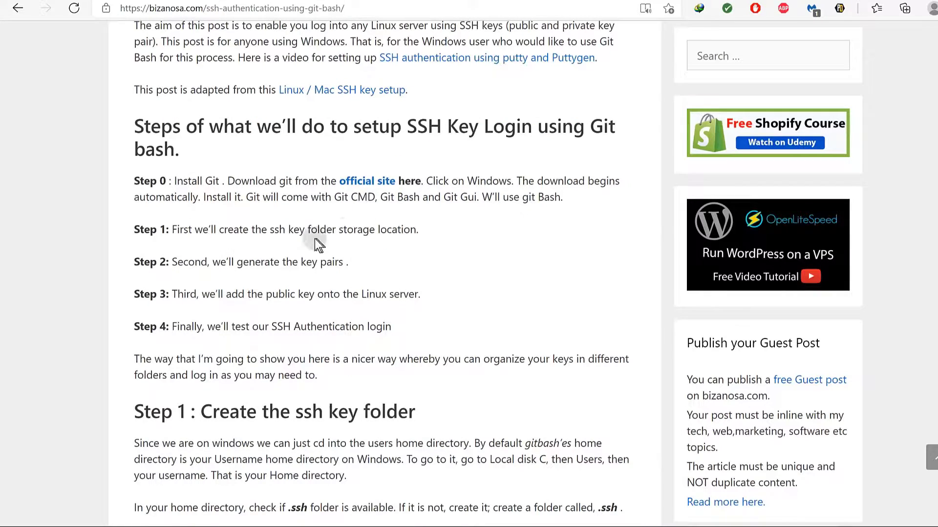
pyautogui.scroll(-2, 263, 229)
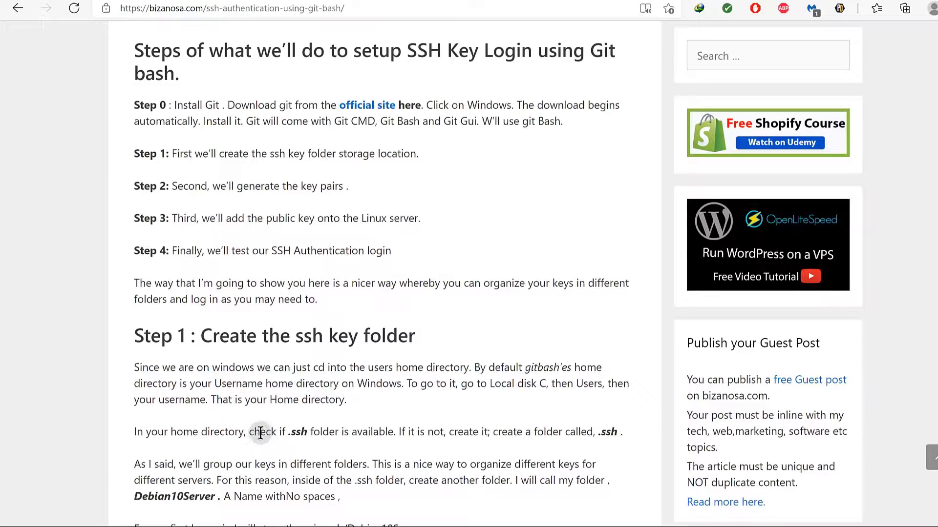
pyautogui.scroll(-3, 281, 431)
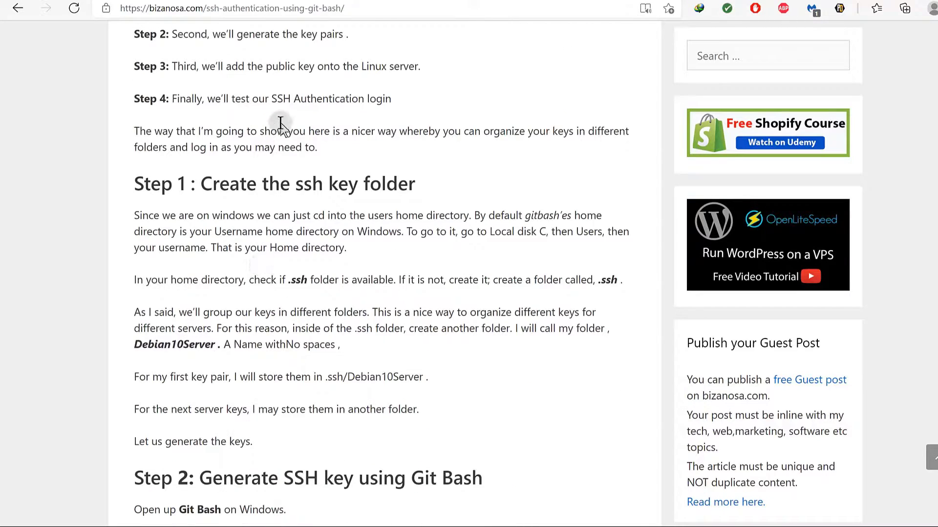
pyautogui.scroll(-2, 293, 403)
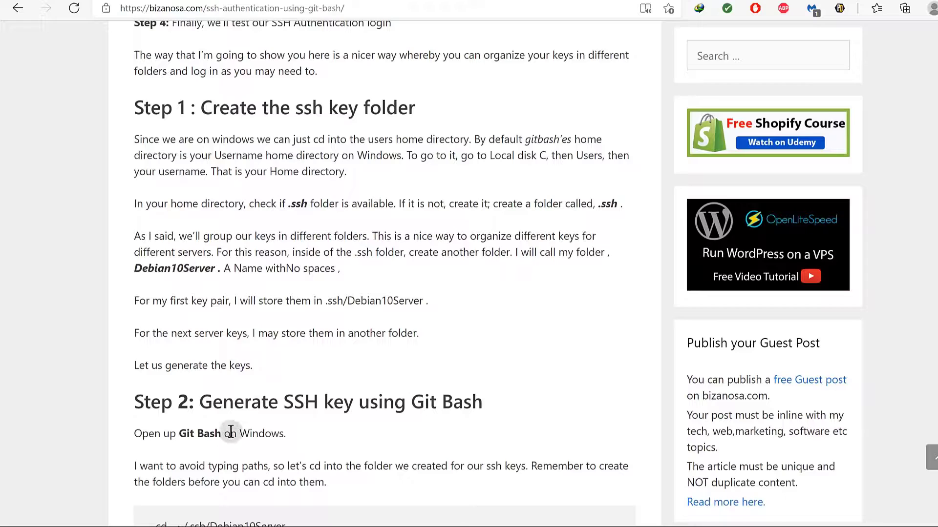
pyautogui.scroll(-2, 166, 342)
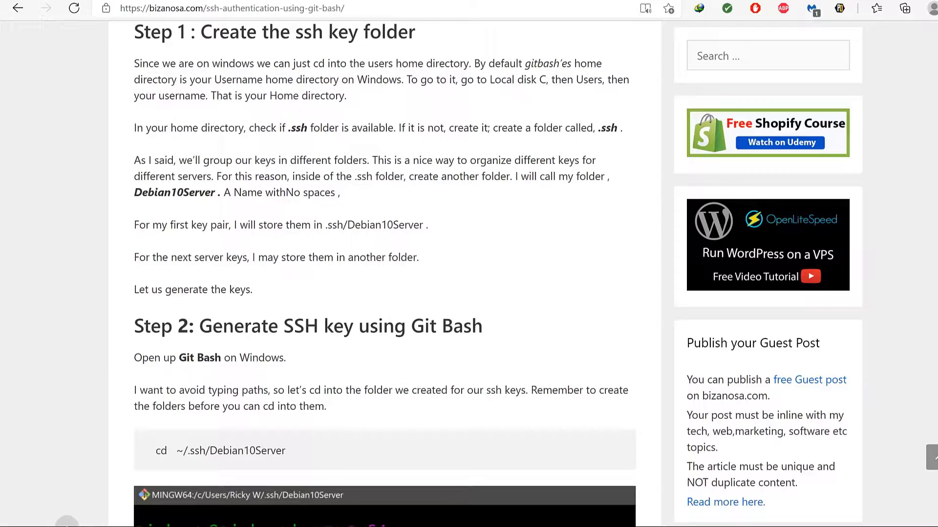
# Open File Explorer at Local Disk (C:) > Users > your home folder.
pyautogui.press('super')
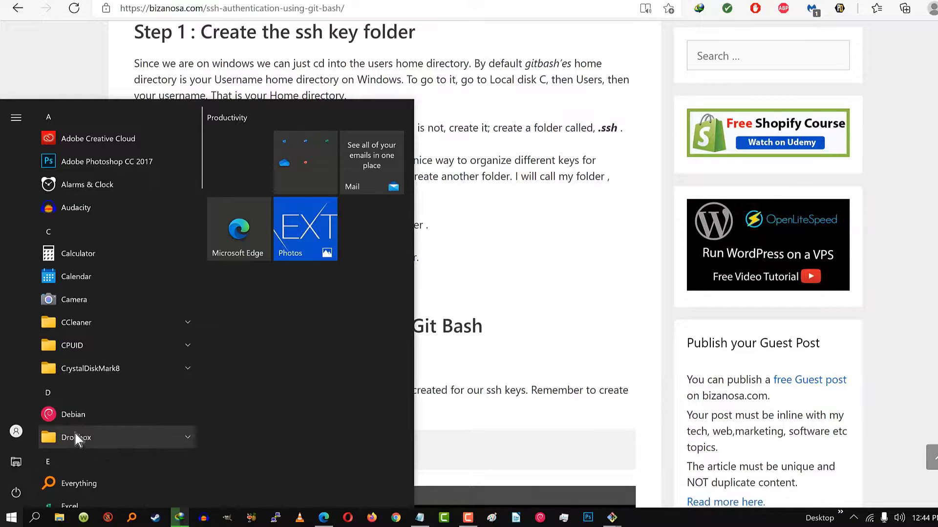
pyautogui.click(59, 518)
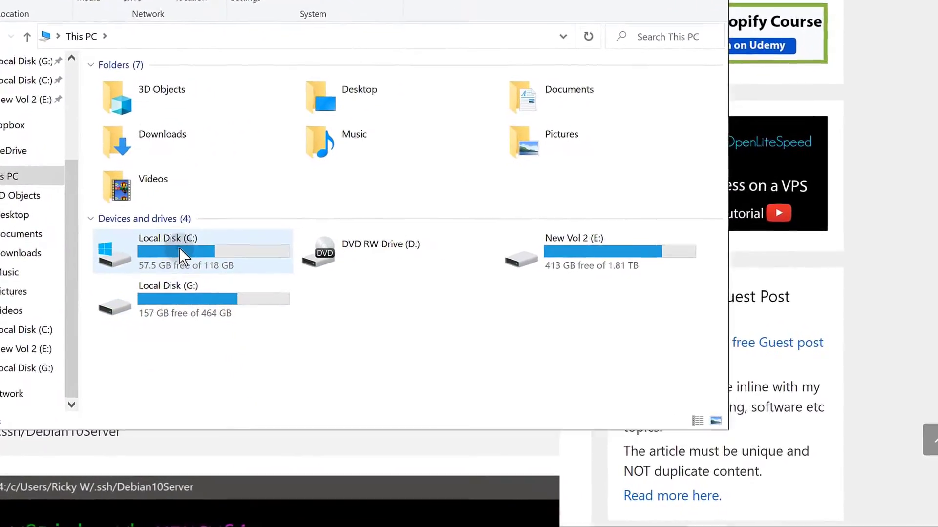
pyautogui.doubleClick(178, 249)
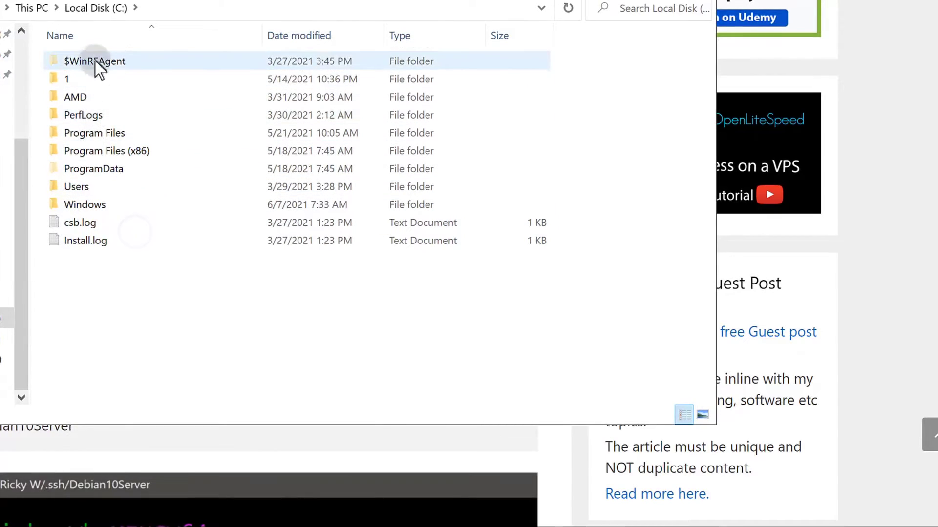
pyautogui.doubleClick(85, 187)
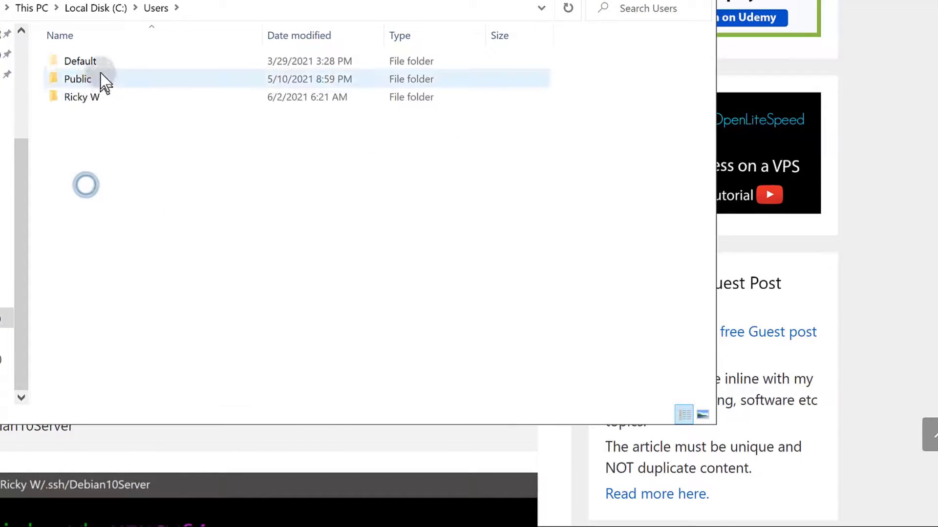
pyautogui.doubleClick(90, 97)
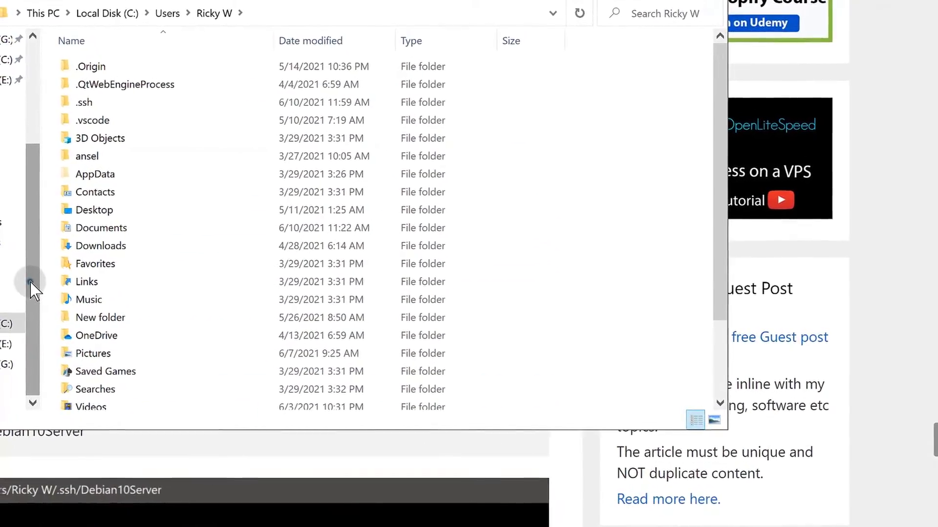
# Show the home folder as large icons and turn on the Details pane.
pyautogui.moveTo(26, 280); pyautogui.dragTo(43, 135)
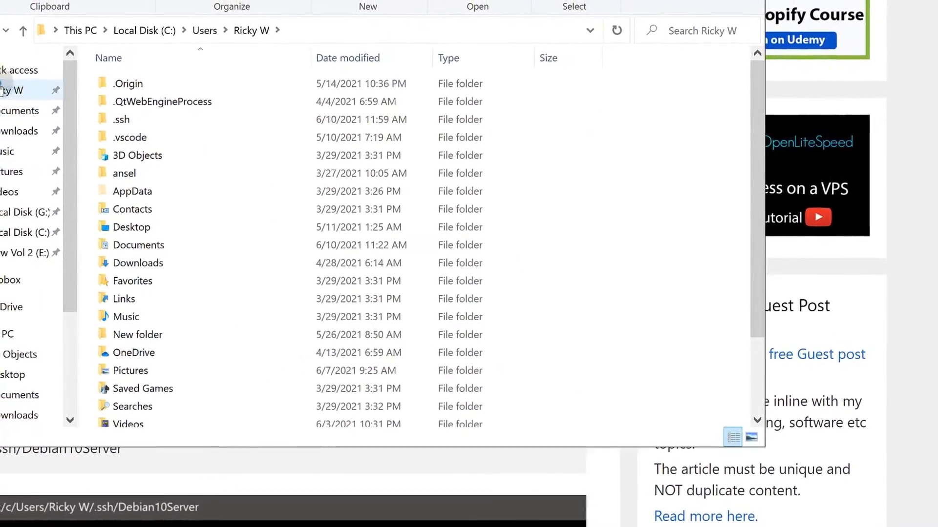
pyautogui.click(20, 84)
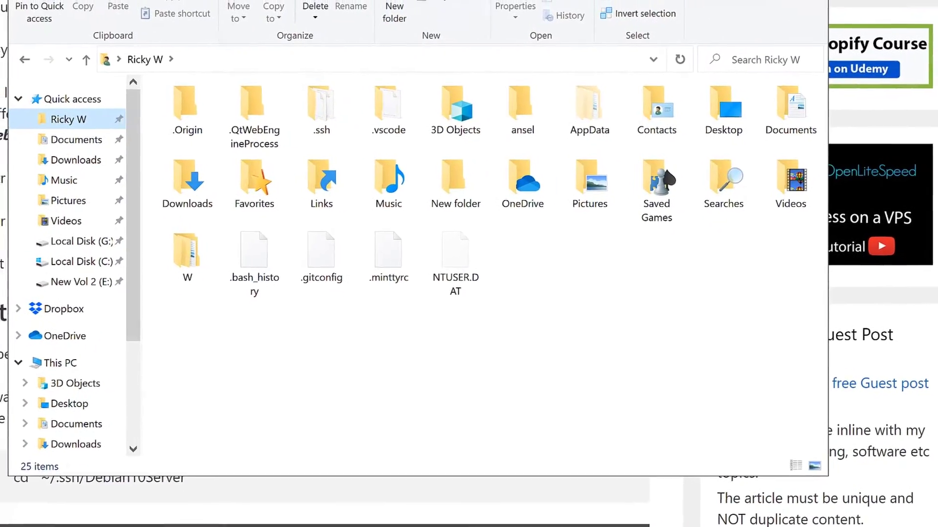
pyautogui.click(429, 253)
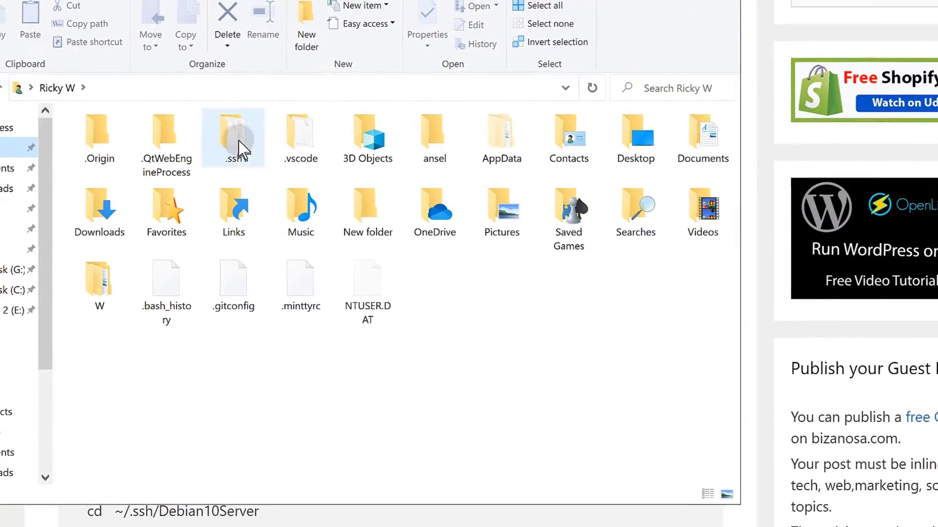
pyautogui.click(608, 131)
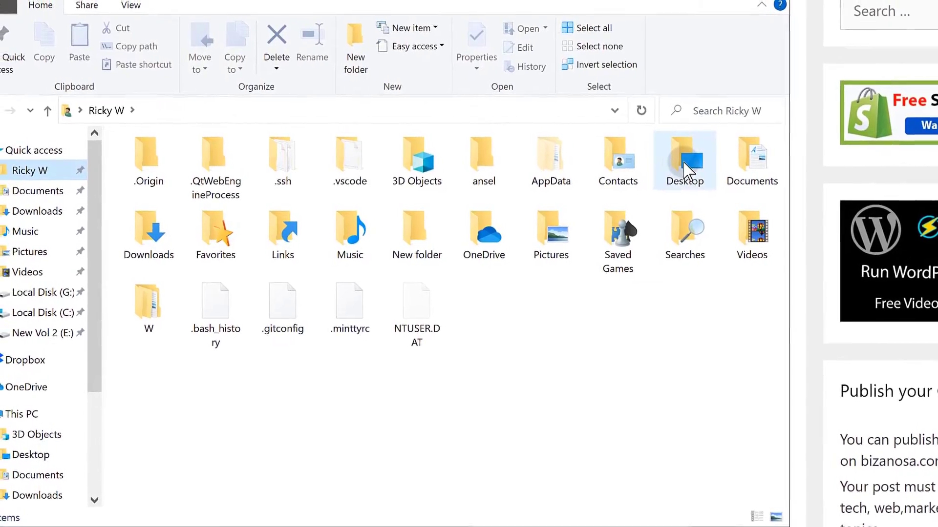
pyautogui.click(391, 214)
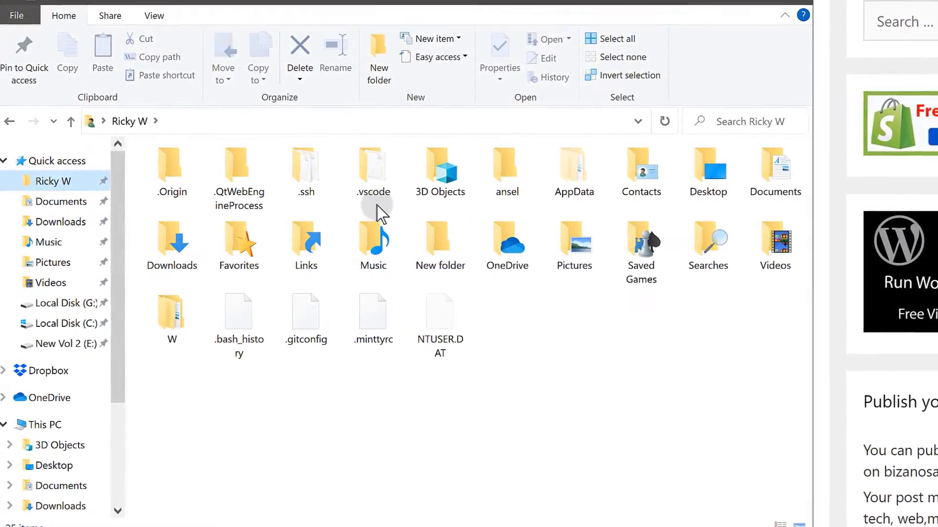
pyautogui.click(358, 196)
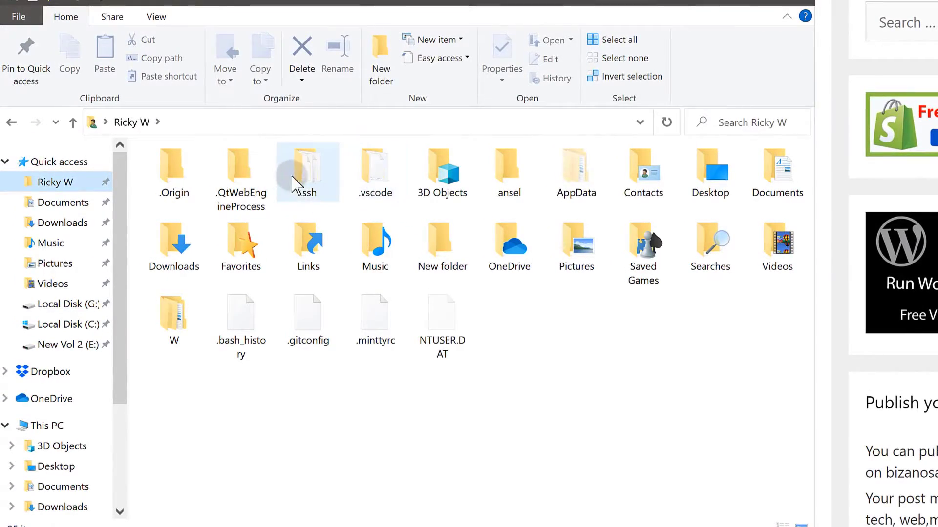
pyautogui.click(152, 19)
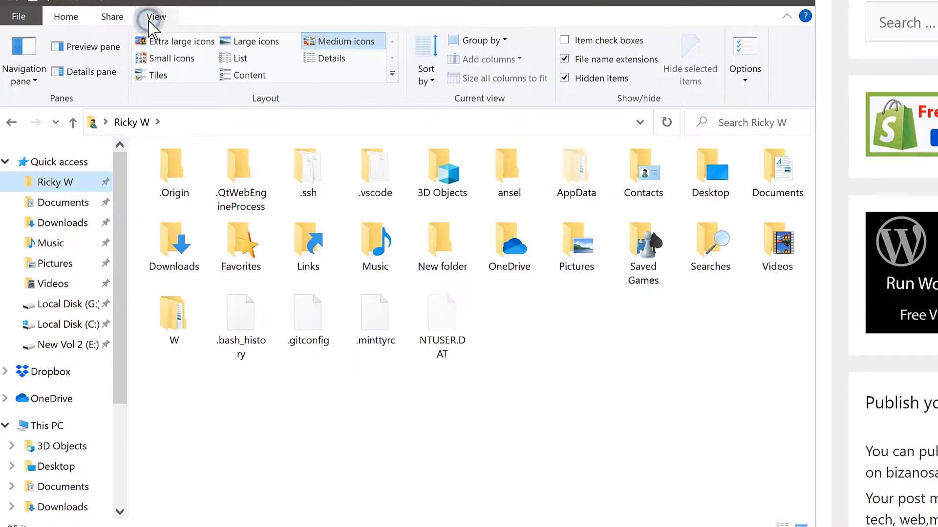
pyautogui.click(92, 68)
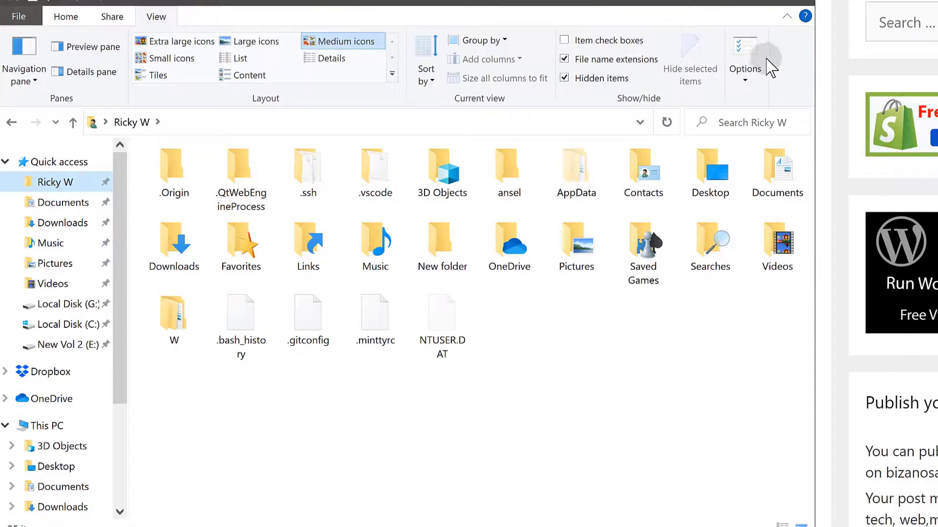
# Confirm 'Show hidden files, folders, and drives' in Folder Options, then open the .ssh folder.
pyautogui.click(740, 52)
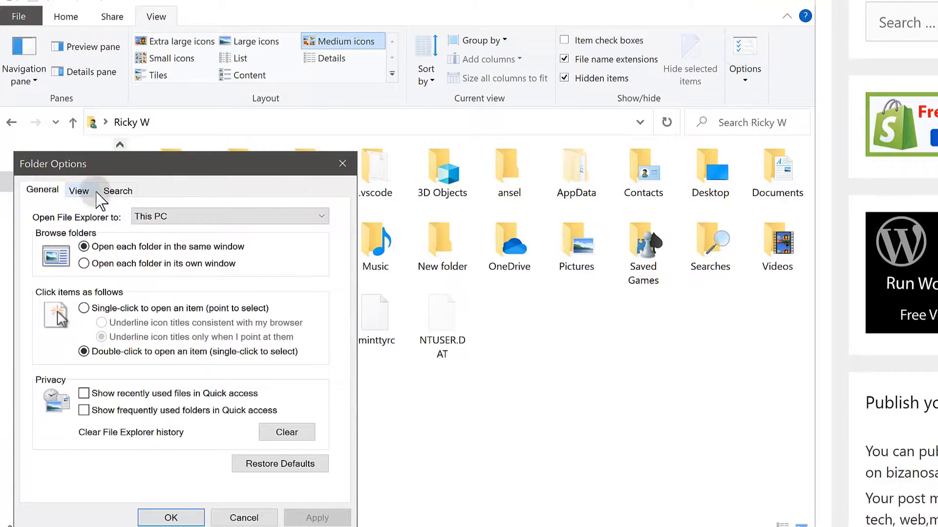
pyautogui.click(80, 191)
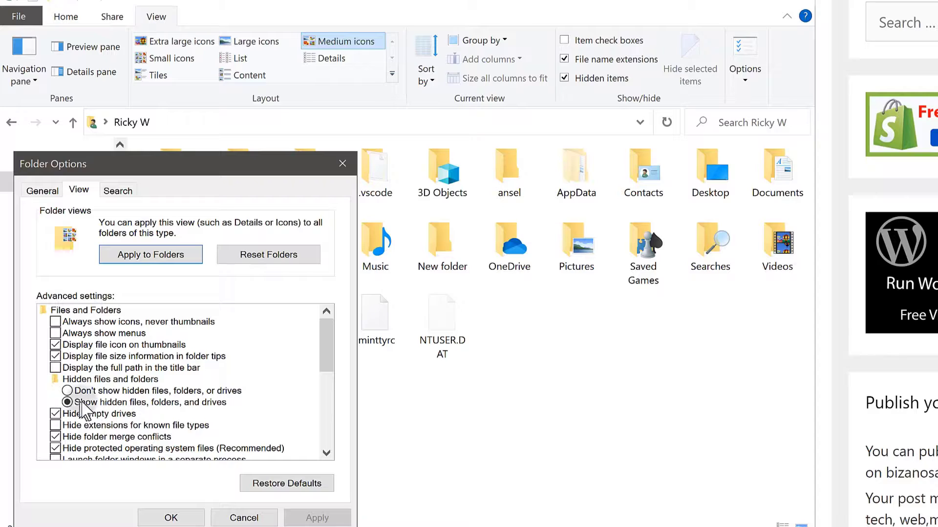
pyautogui.click(171, 517)
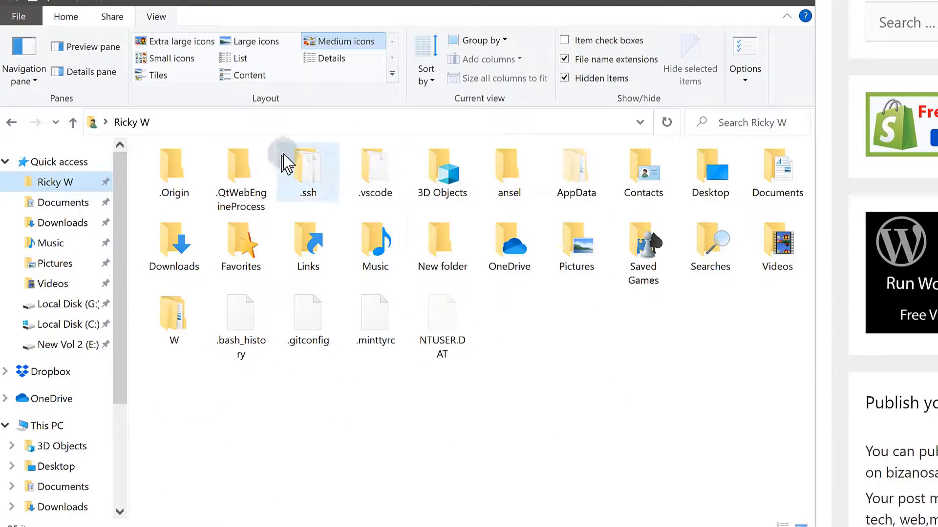
pyautogui.doubleClick(300, 175)
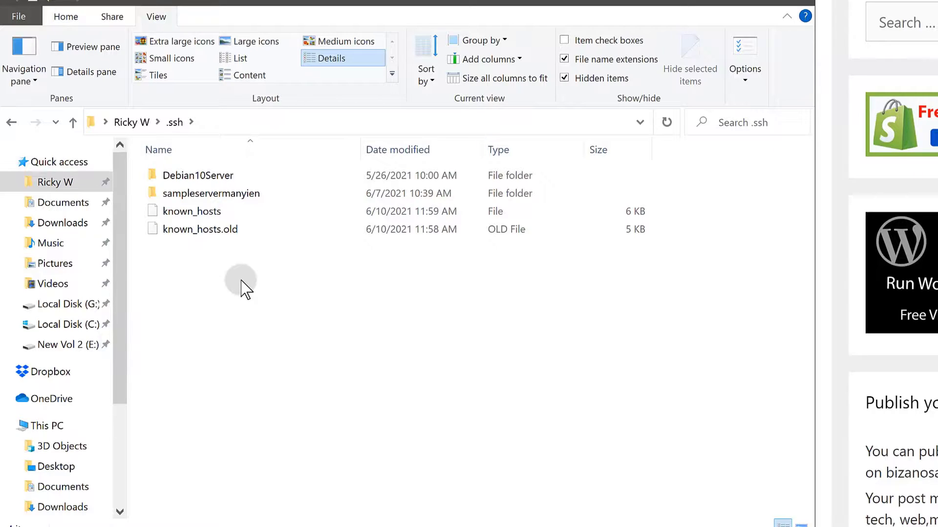
# Create a new folder named virtualmin inside .ssh.
pyautogui.hotkey('ctrl', 'shift', 'n')
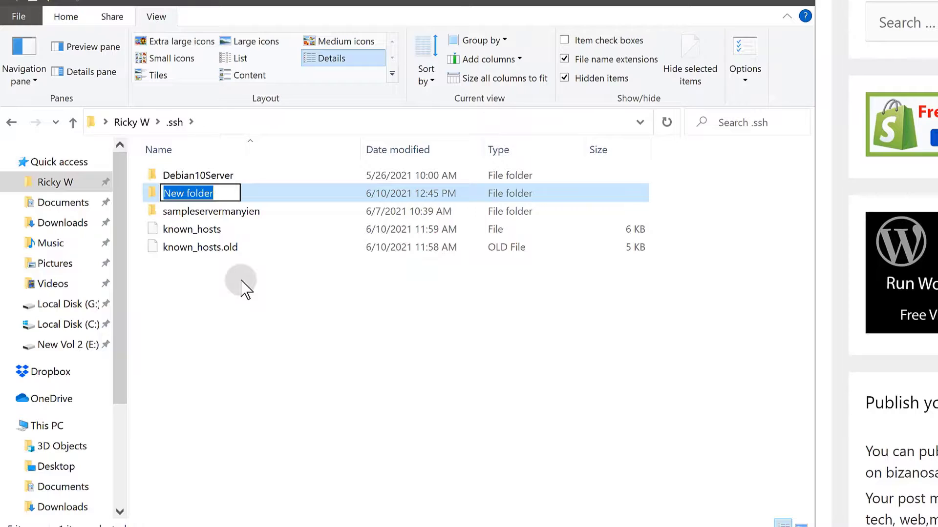
pyautogui.write('virtualmin')
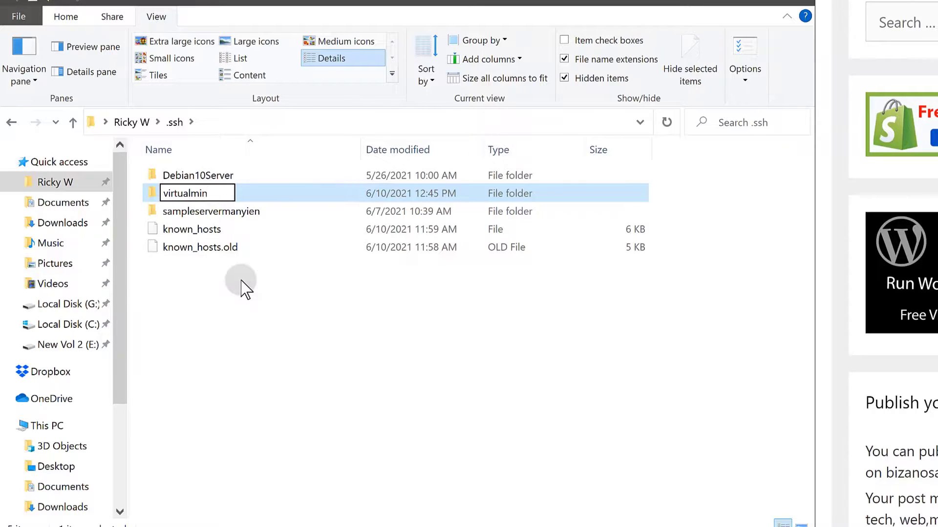
pyautogui.click(270, 351)
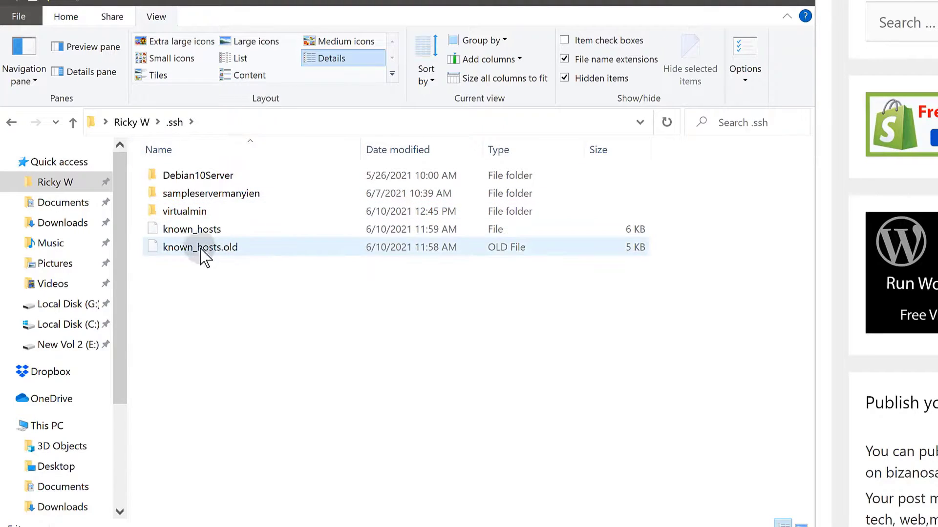
# Check the empty virtualmin folder, go back to the home folder and minimise File Explorer.
pyautogui.doubleClick(181, 210)
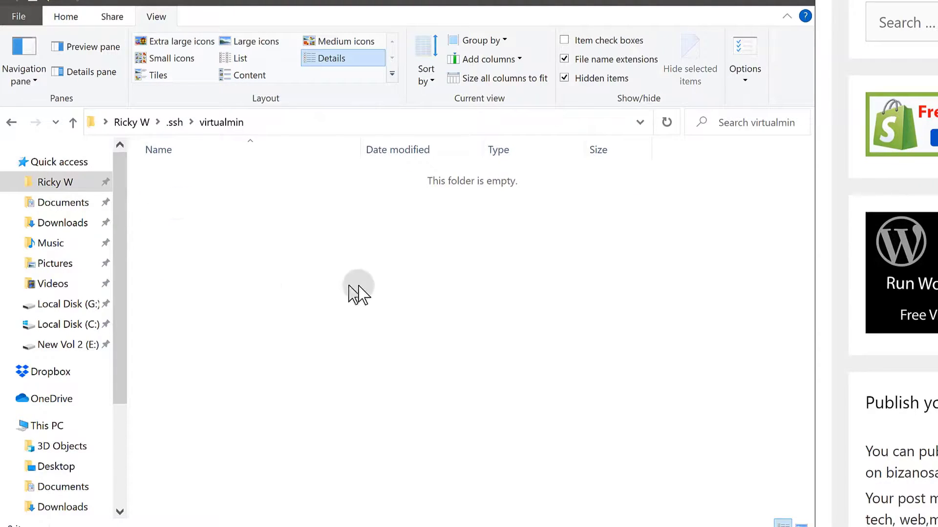
pyautogui.click(172, 123)
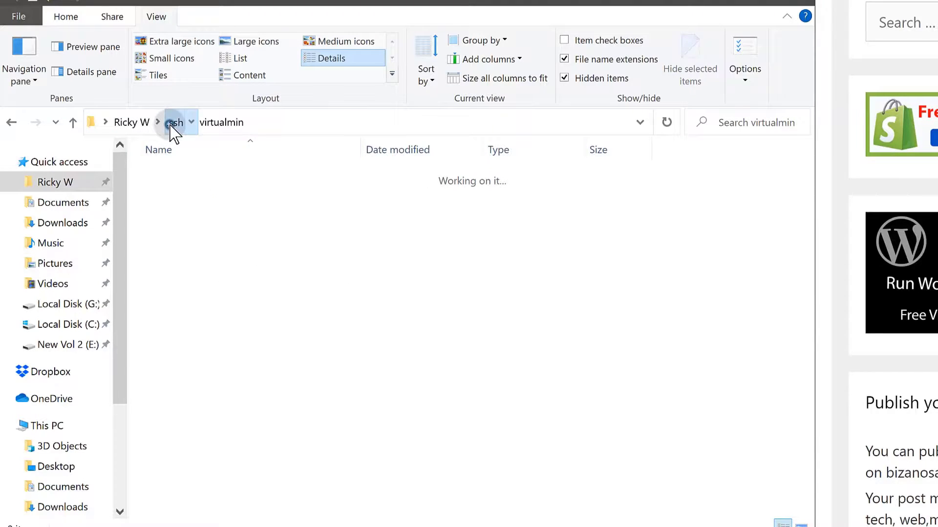
pyautogui.click(132, 122)
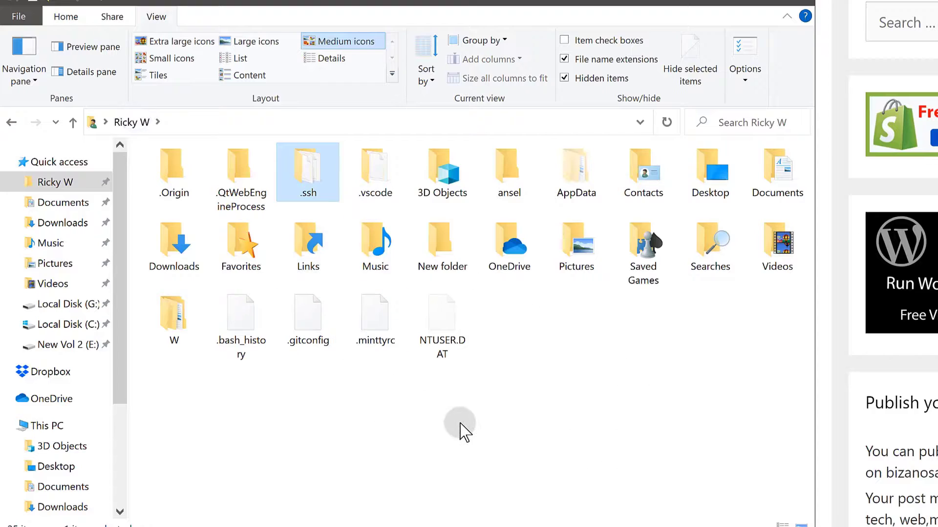
pyautogui.click(712, 5)
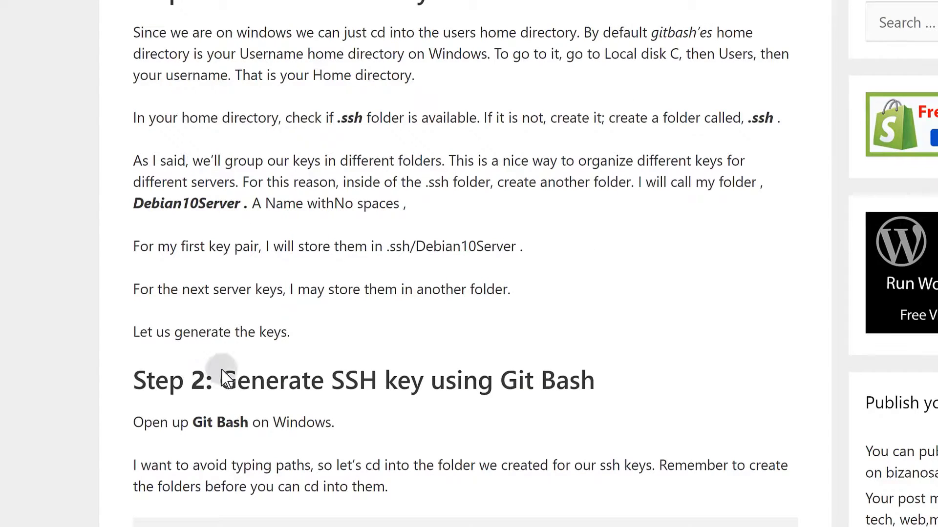
# Highlight parts of the tutorial's cd ~/.ssh/Debian10Server command while reading Step 2.
pyautogui.scroll(-4, 220, 373)
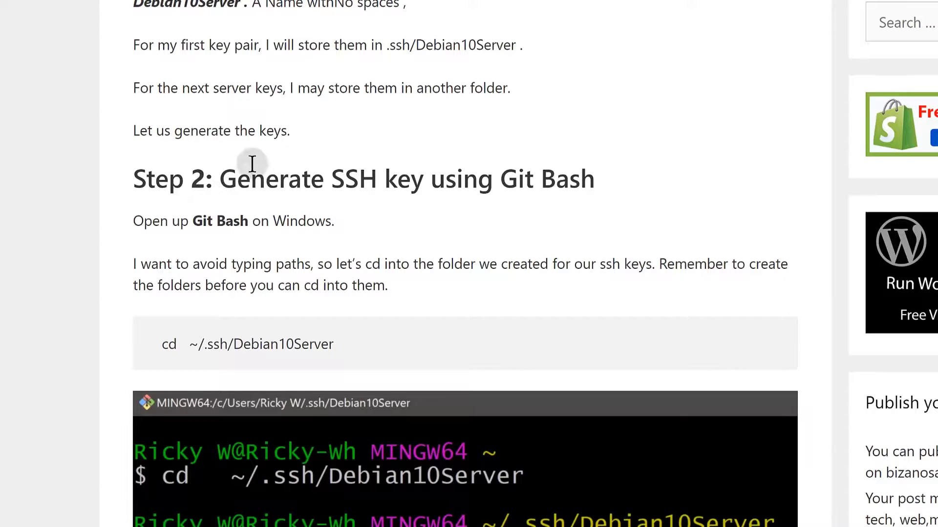
pyautogui.doubleClick(168, 345)
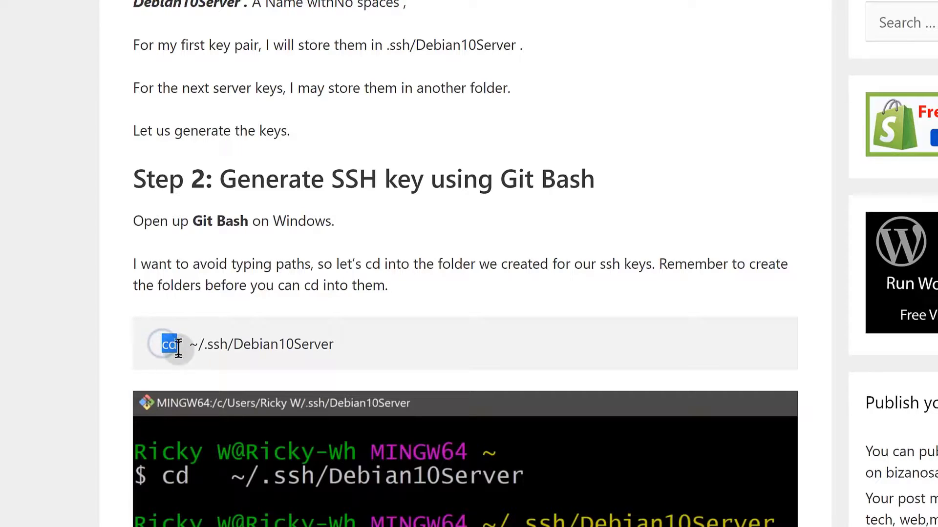
pyautogui.click(265, 344)
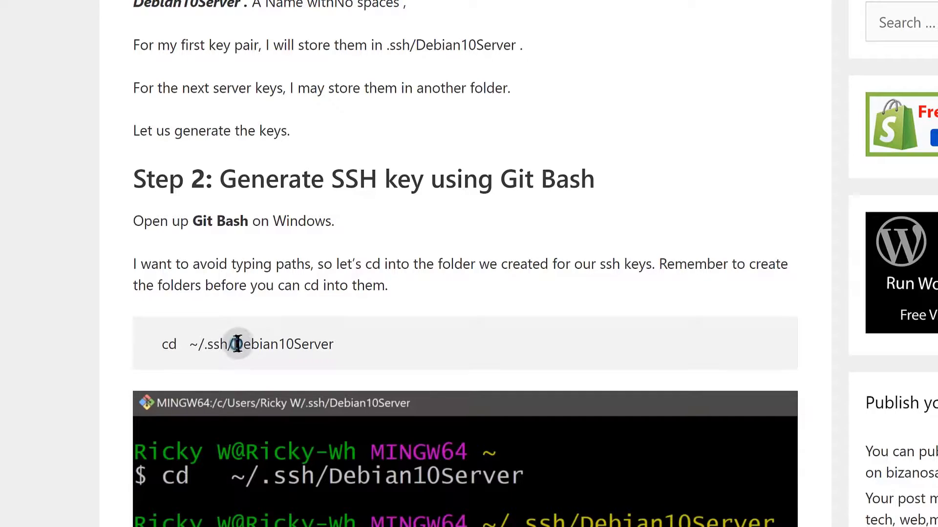
pyautogui.moveTo(237, 344); pyautogui.dragTo(320, 341)
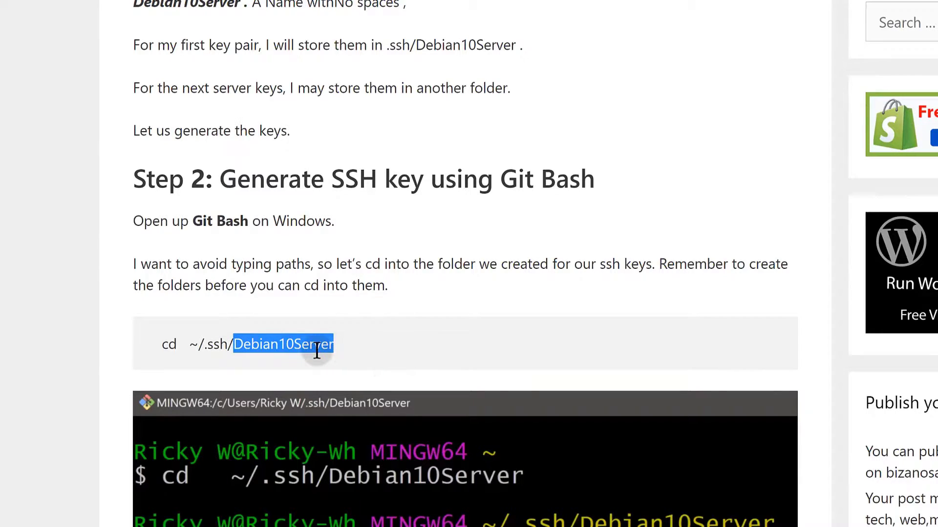
pyautogui.click(322, 367)
pyautogui.scroll(-4, 310, 416)
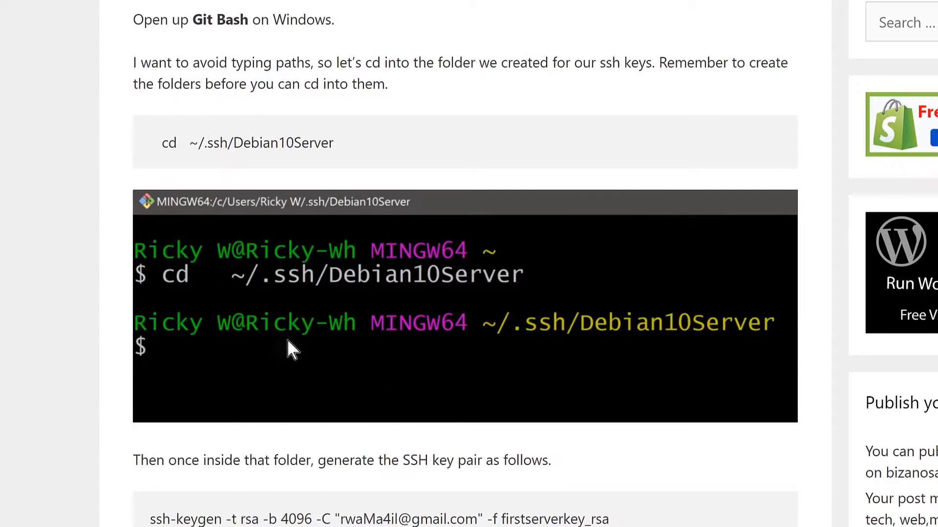
pyautogui.scroll(-2, 288, 347)
pyautogui.scroll(6, 279, 335)
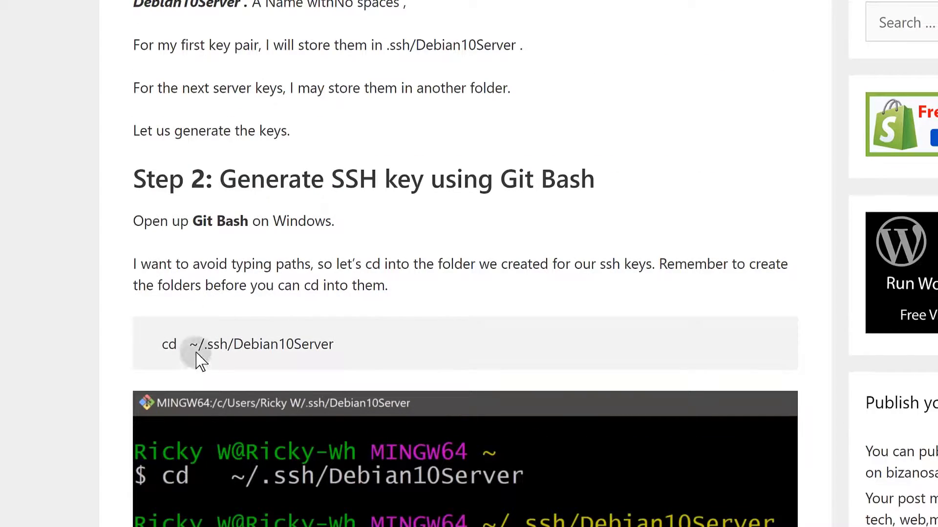
pyautogui.moveTo(189, 348); pyautogui.dragTo(208, 346)
pyautogui.click(278, 381)
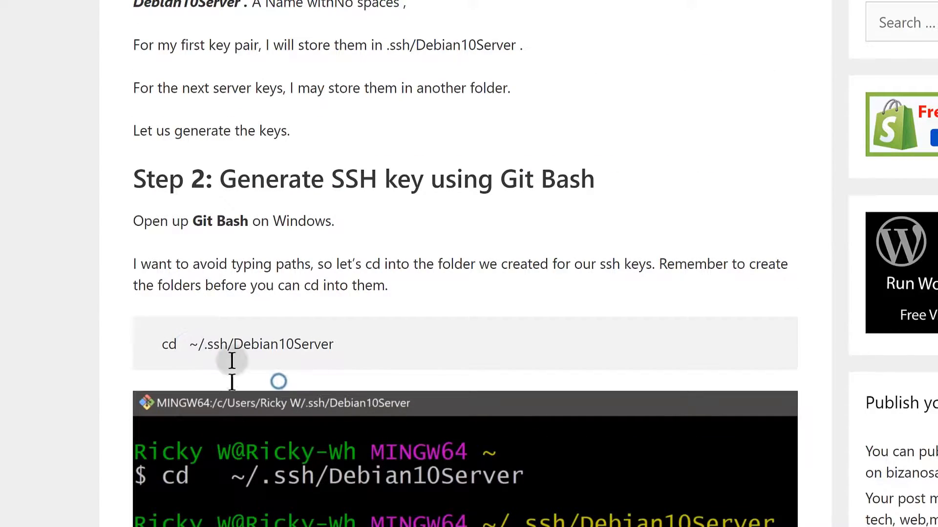
pyautogui.scroll(-8, 352, 450)
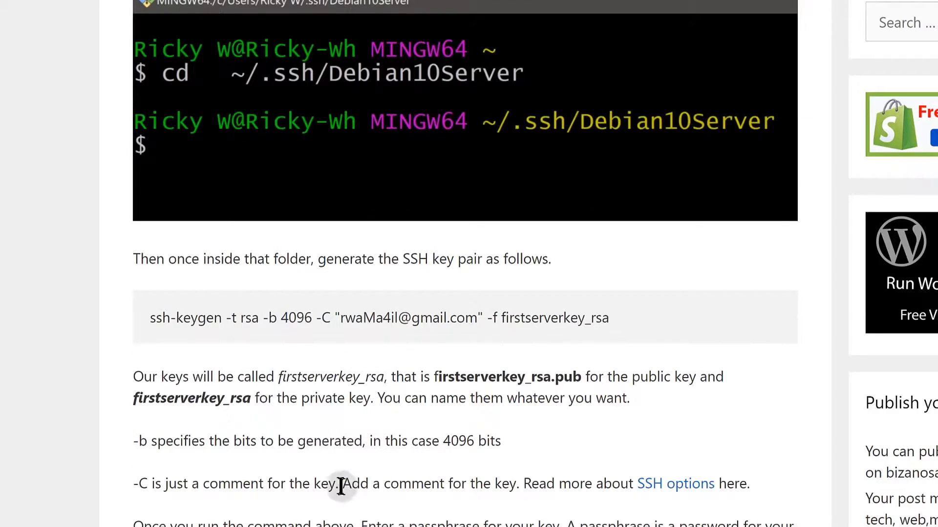
pyautogui.scroll(-13, 342, 484)
pyautogui.scroll(-6, 342, 473)
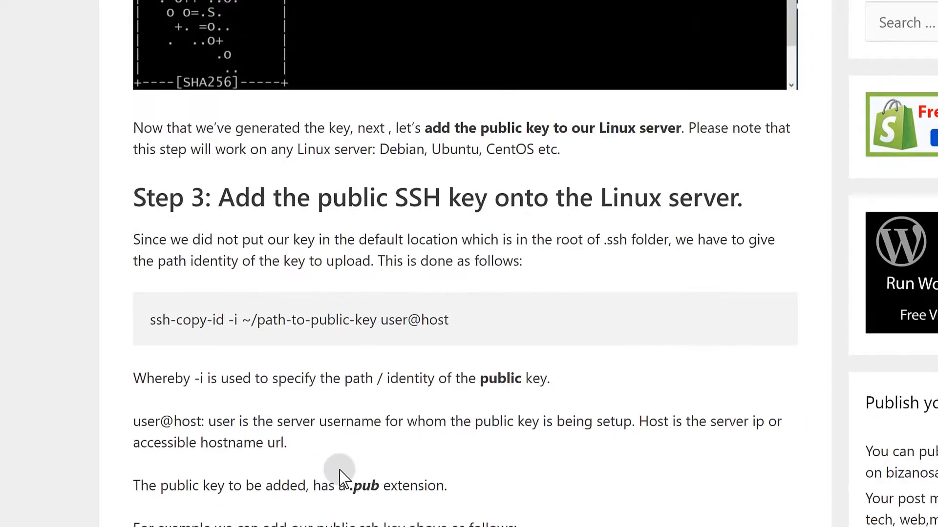
pyautogui.scroll(-8, 328, 425)
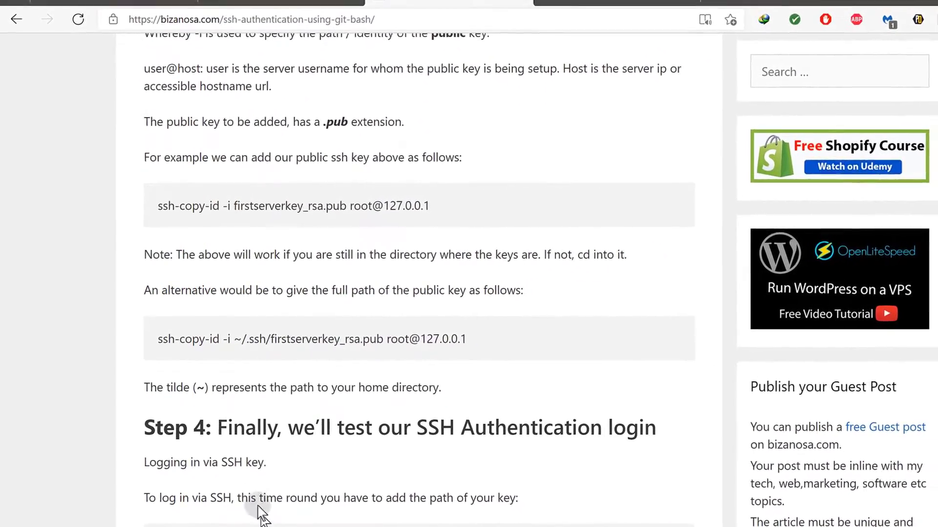
pyautogui.scroll(20, 270, 415)
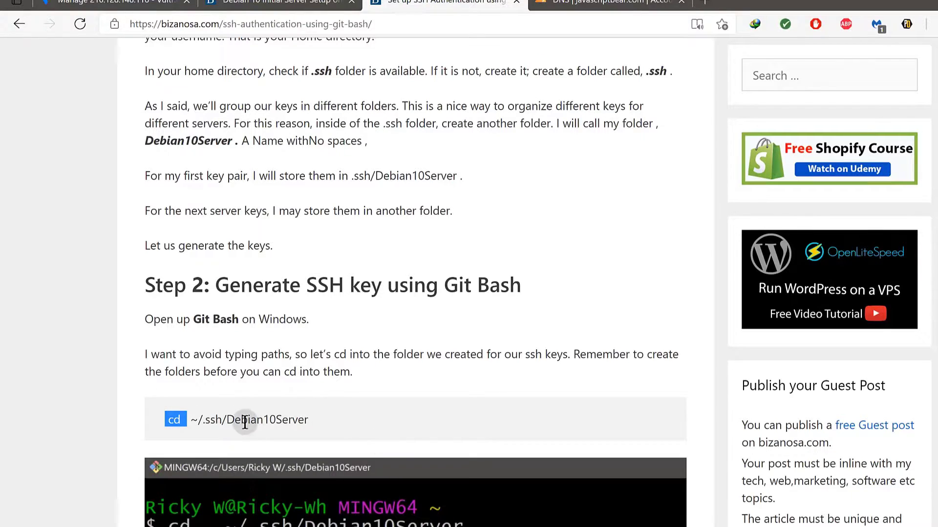
pyautogui.scroll(-2, 245, 423)
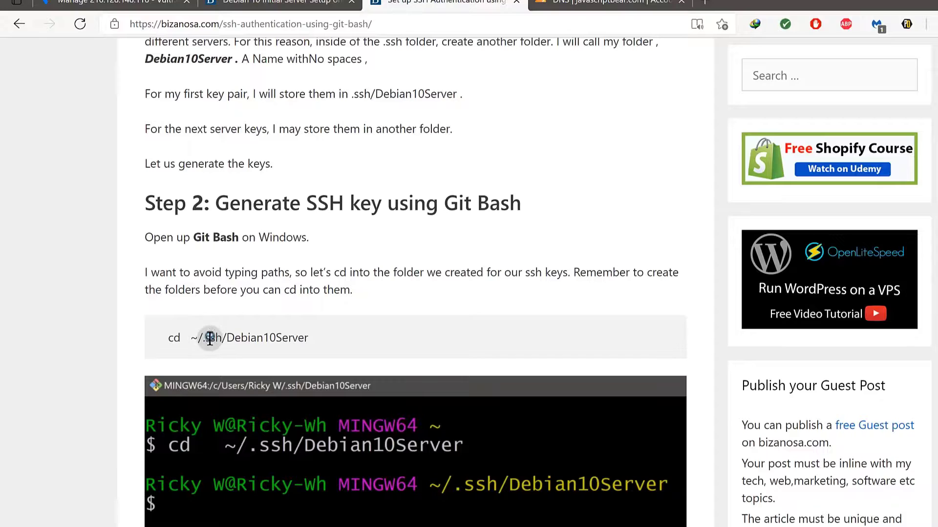
# Highlight the ssh-keygen key file name and copy the ~/.ssh/Debian10Server path.
pyautogui.moveTo(210, 341); pyautogui.dragTo(224, 337)
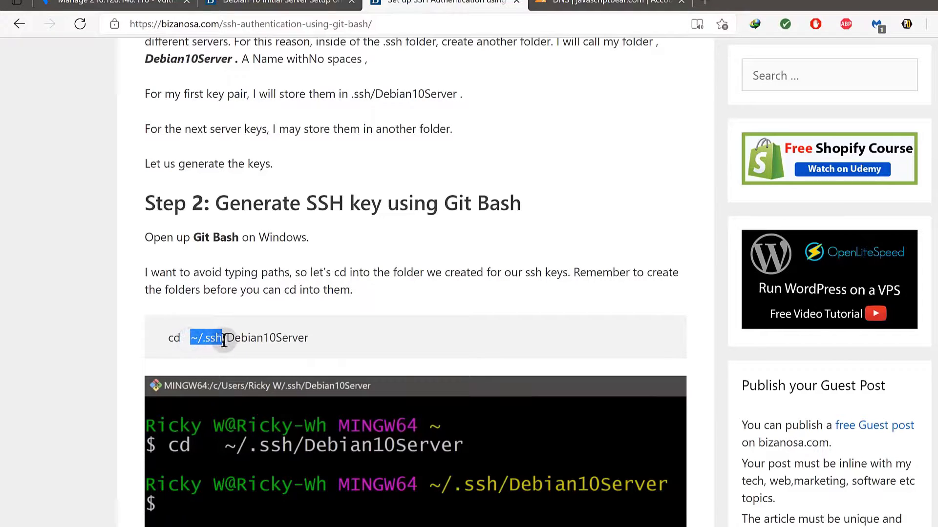
pyautogui.scroll(-8, 258, 356)
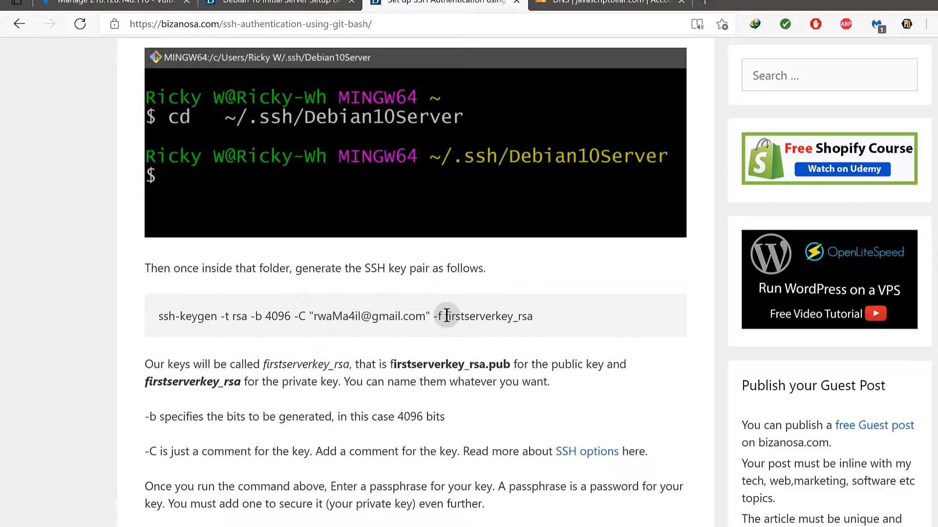
pyautogui.moveTo(447, 316); pyautogui.dragTo(546, 323)
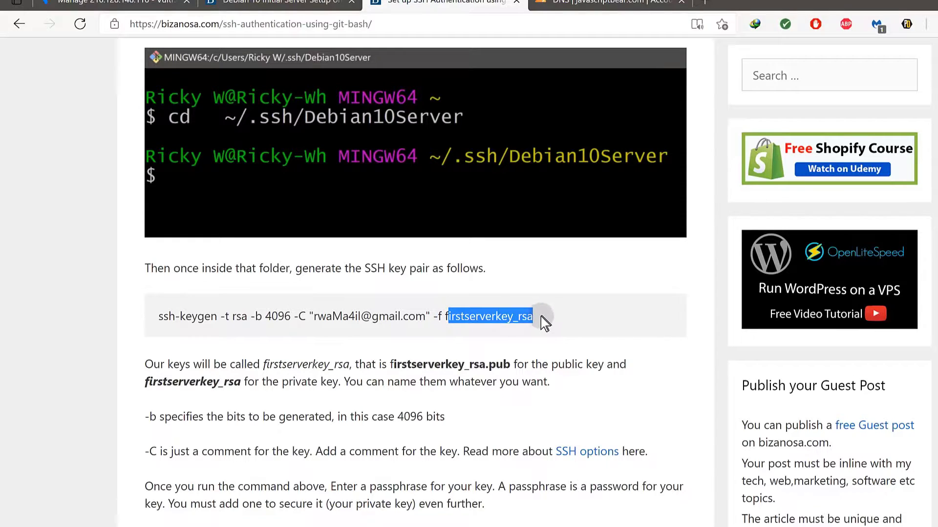
pyautogui.moveTo(443, 317); pyautogui.dragTo(508, 332)
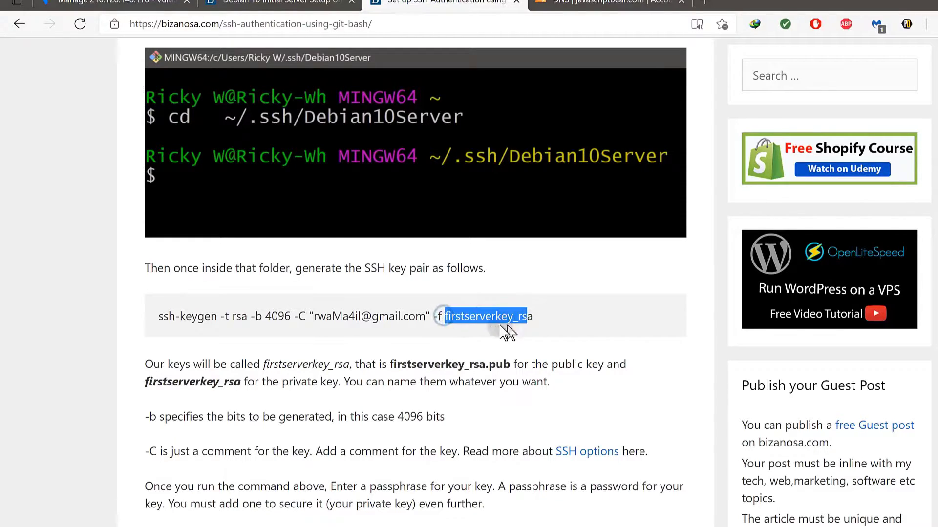
pyautogui.scroll(5, 507, 332)
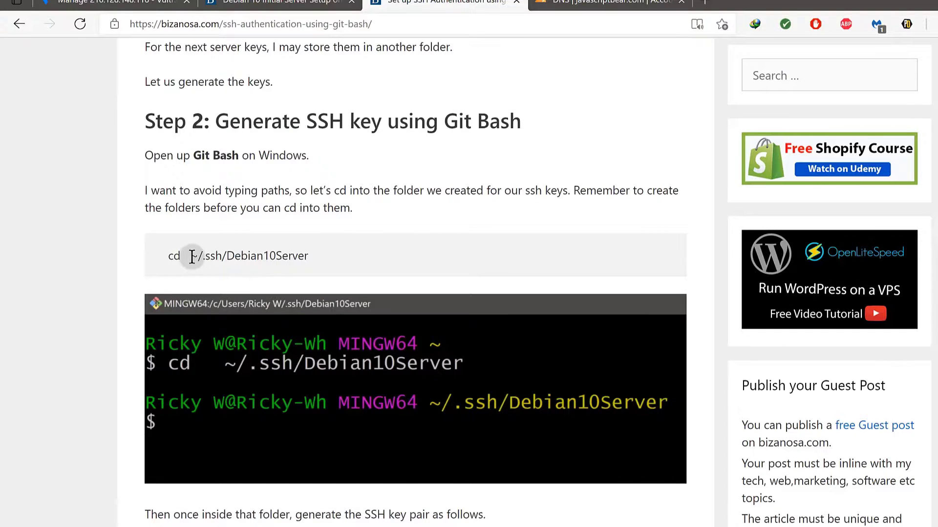
pyautogui.moveTo(193, 255); pyautogui.dragTo(318, 265)
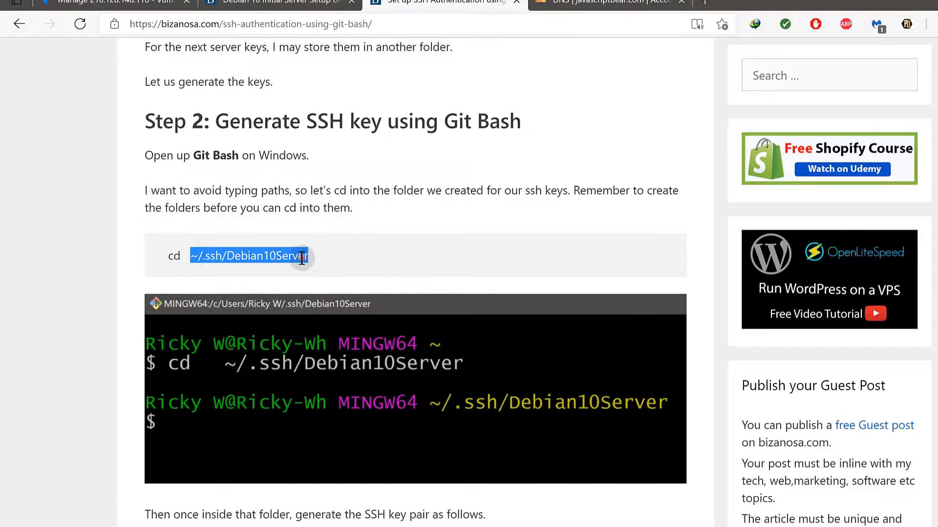
pyautogui.rightClick(301, 258)
pyautogui.click(336, 271)
# Select just ~/.ssh/ from the cd path and copy it.
pyautogui.scroll(-5, 434, 369)
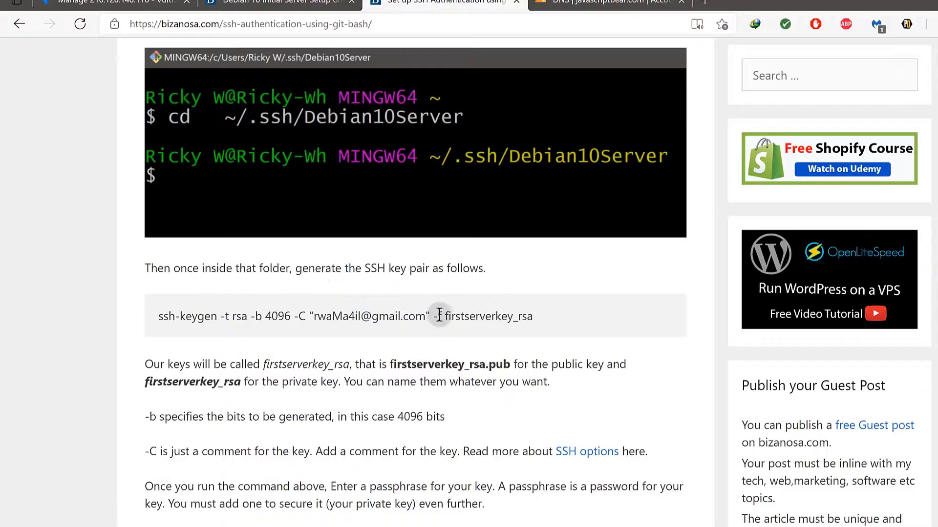
pyautogui.moveTo(447, 315); pyautogui.dragTo(508, 316)
pyautogui.click(442, 339)
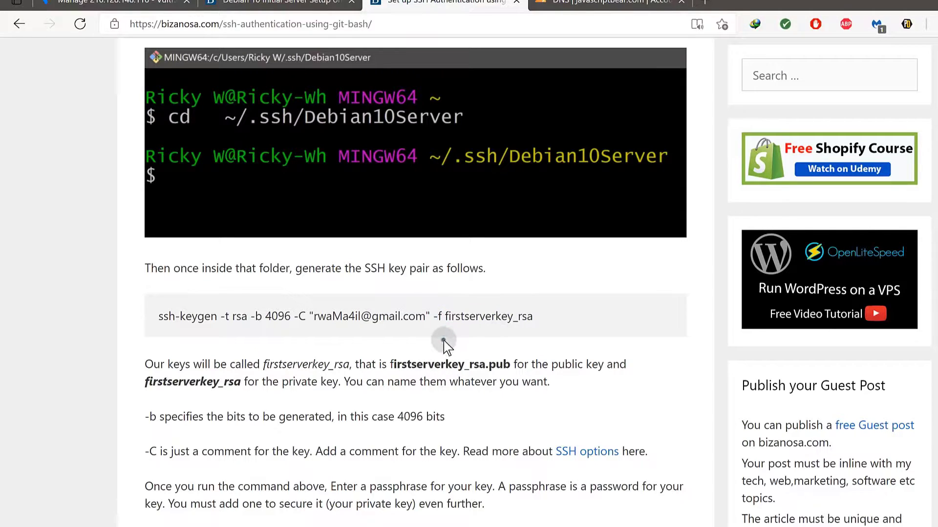
pyautogui.scroll(-3, 396, 351)
pyautogui.scroll(6, 393, 350)
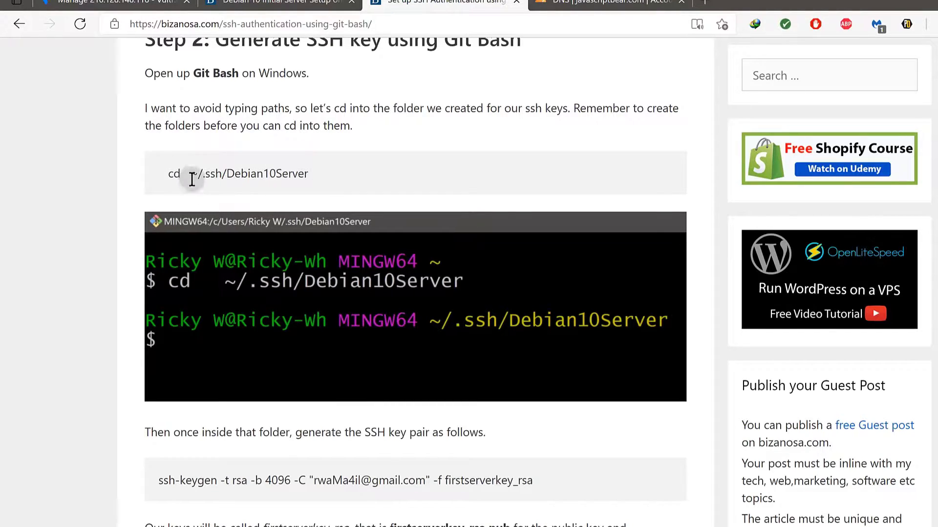
pyautogui.moveTo(190, 175); pyautogui.dragTo(223, 175)
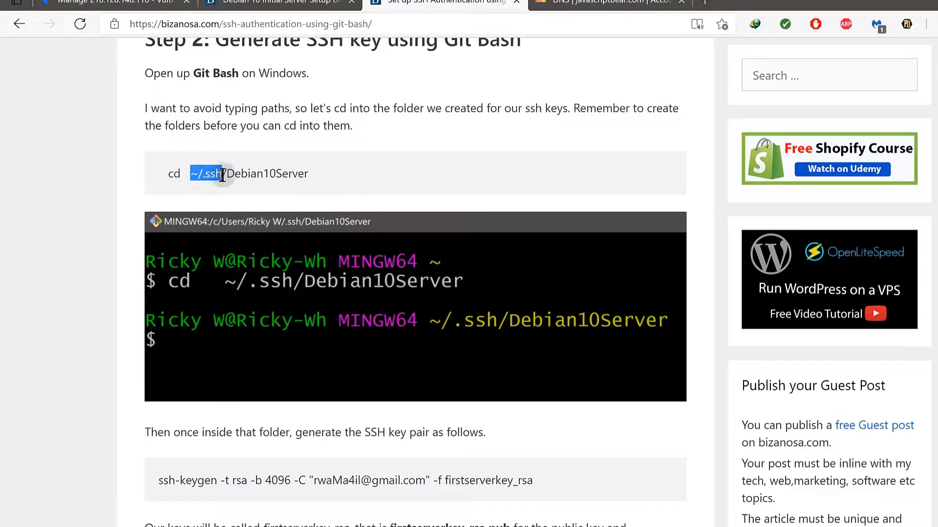
pyautogui.rightClick(218, 172)
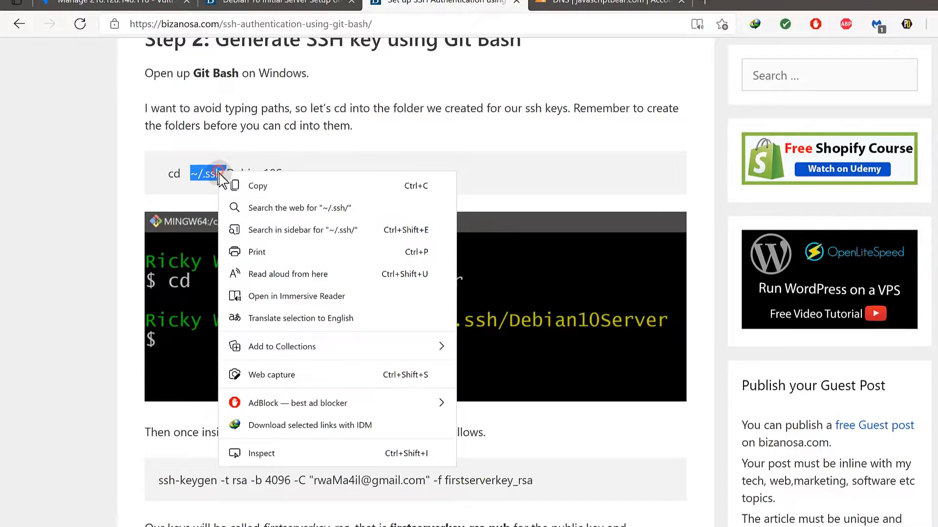
pyautogui.click(248, 184)
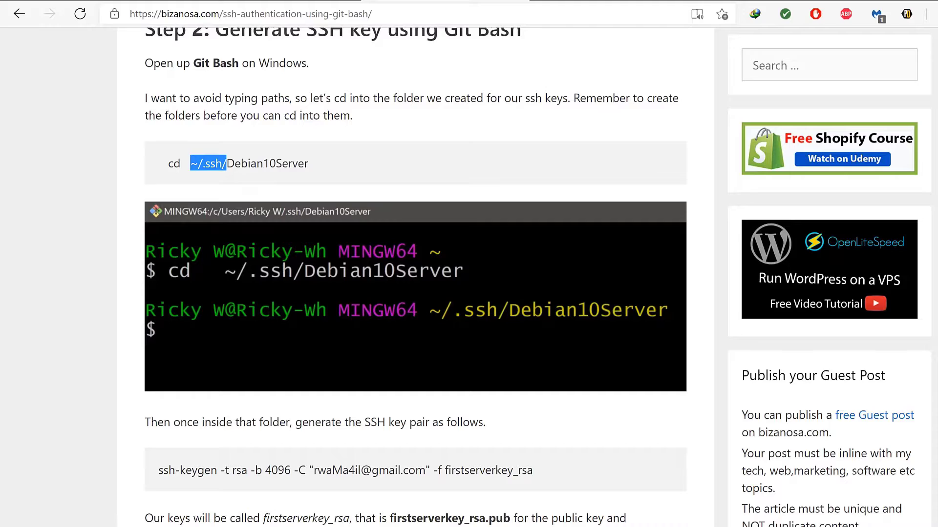
# In Notepad, replace lemp with the copied ~/.ssh/ path.
pyautogui.hotkey('alt', 'Tab')
pyautogui.moveTo(91, 93)
pyautogui.mouseDown()
pyautogui.moveTo(46, 90)
pyautogui.moveTo(88, 91)
pyautogui.mouseUp()
pyautogui.rightClick(70, 93)
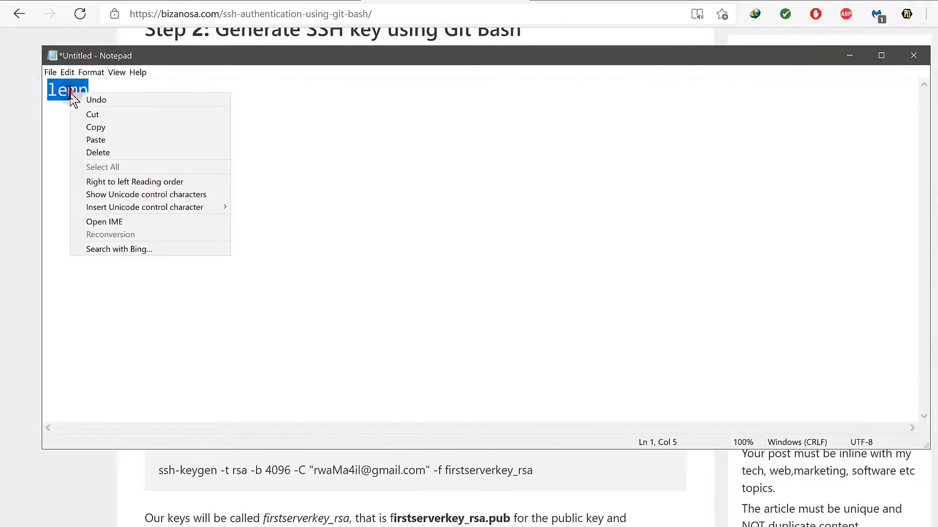
pyautogui.click(104, 141)
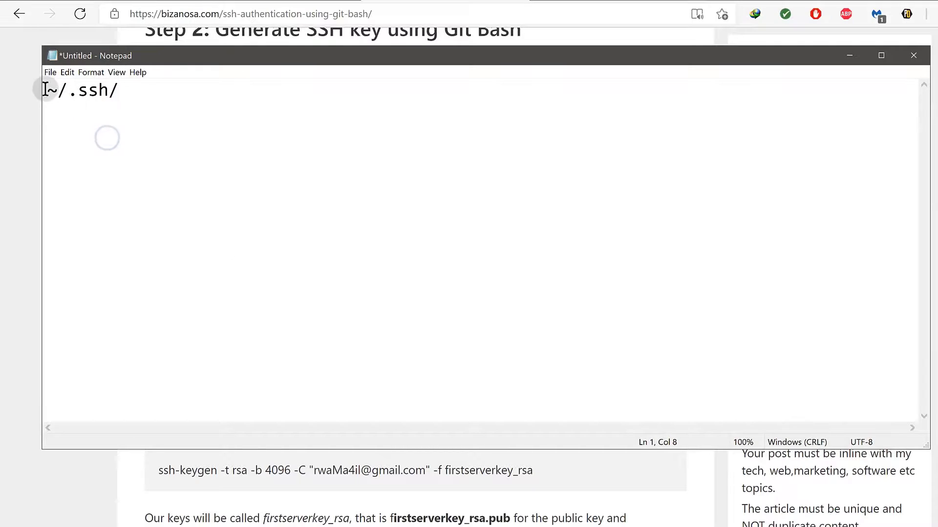
pyautogui.moveTo(45, 89); pyautogui.dragTo(58, 91)
# Copy the virtualmin folder name from .ssh in File Explorer.
pyautogui.click(18, 157)
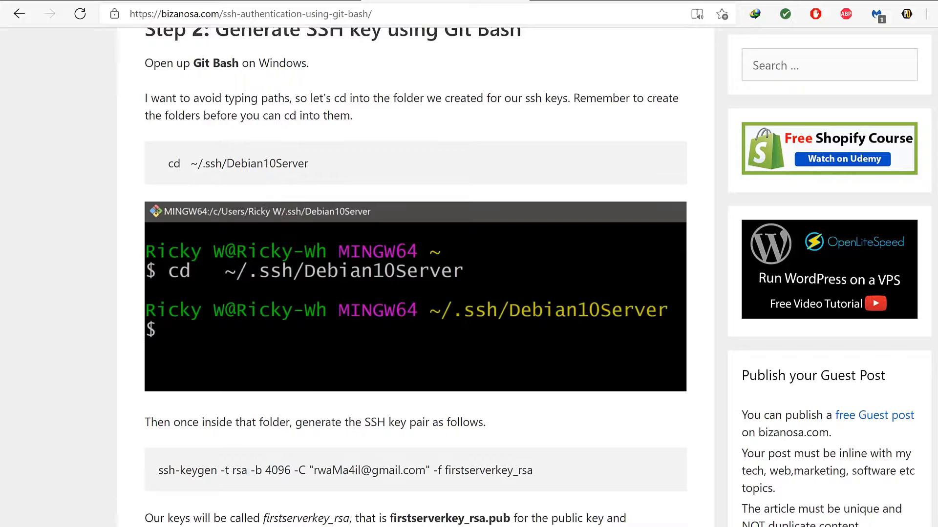
pyautogui.press('super')
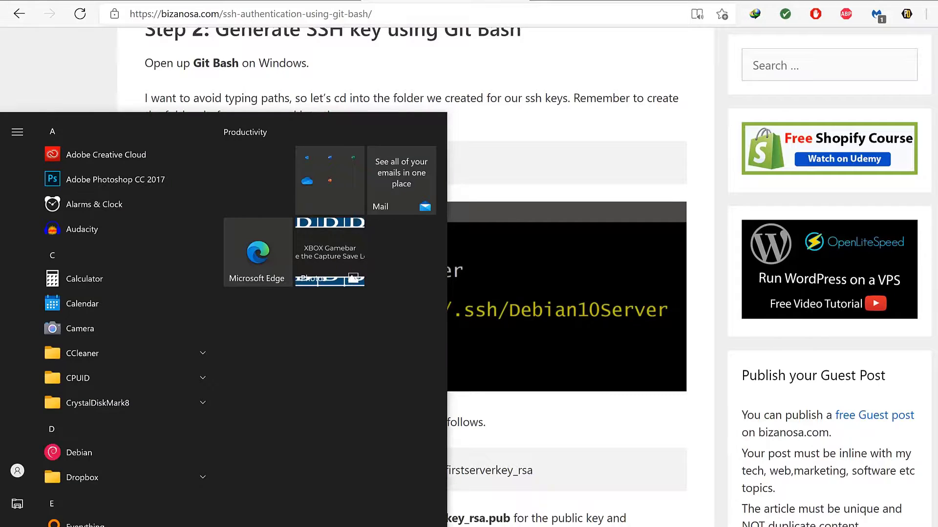
pyautogui.hotkey('alt', 'Tab')
pyautogui.doubleClick(293, 188)
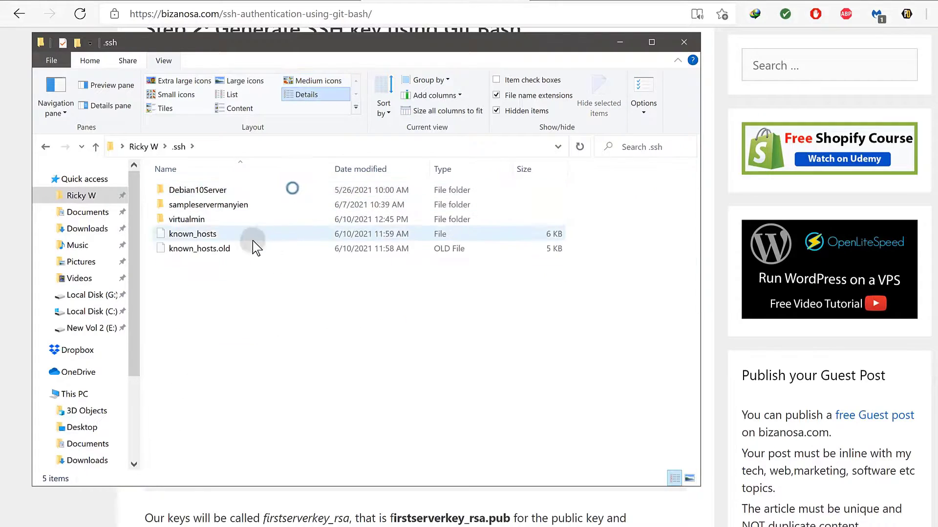
pyautogui.click(195, 221)
pyautogui.click(196, 221)
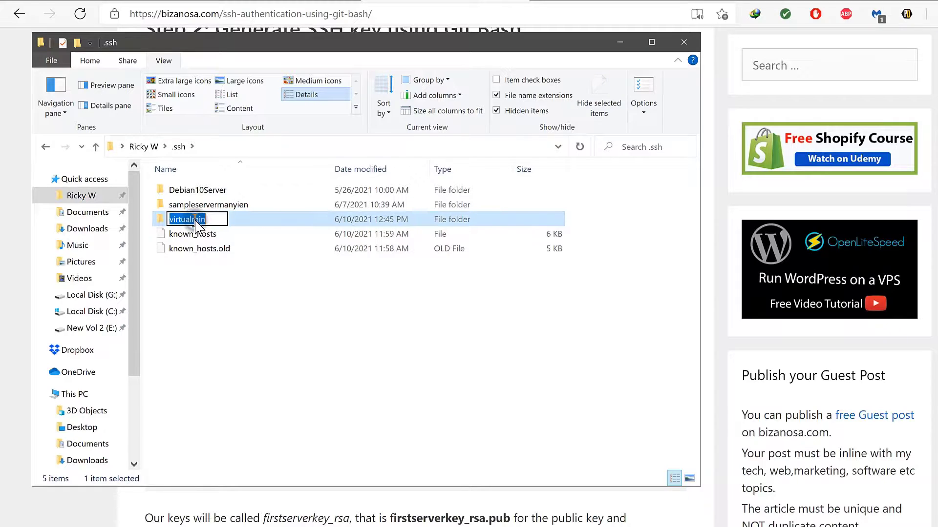
pyautogui.rightClick(197, 220)
pyautogui.click(229, 256)
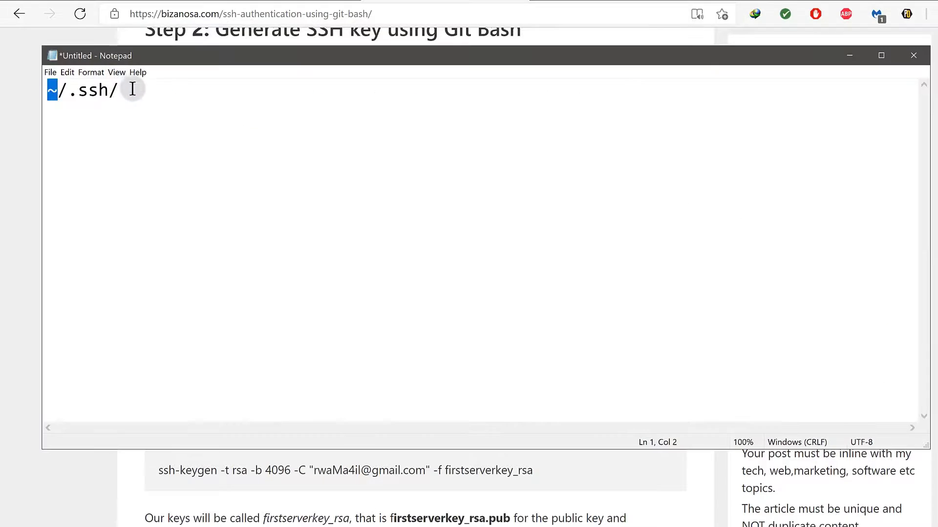
# Paste virtualmin after ~/.ssh/ so the note reads ~/.ssh/virtualmin.
pyautogui.rightClick(135, 93)
pyautogui.click(180, 140)
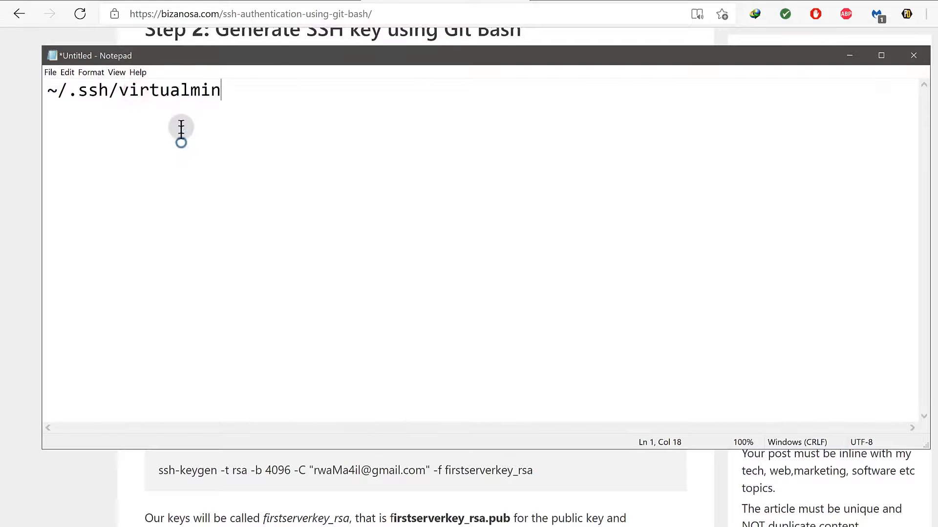
pyautogui.moveTo(224, 97); pyautogui.dragTo(225, 122)
pyautogui.click(125, 138)
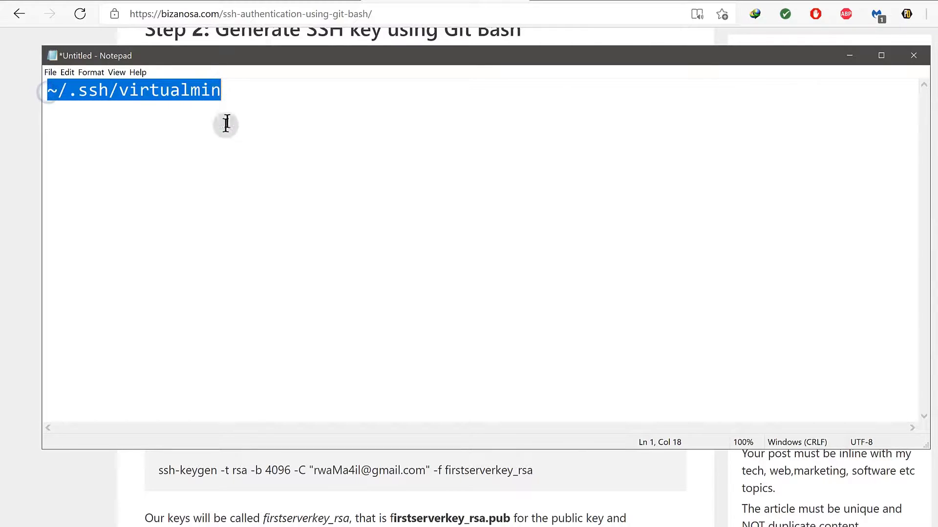
pyautogui.click(150, 184)
pyautogui.click(24, 211)
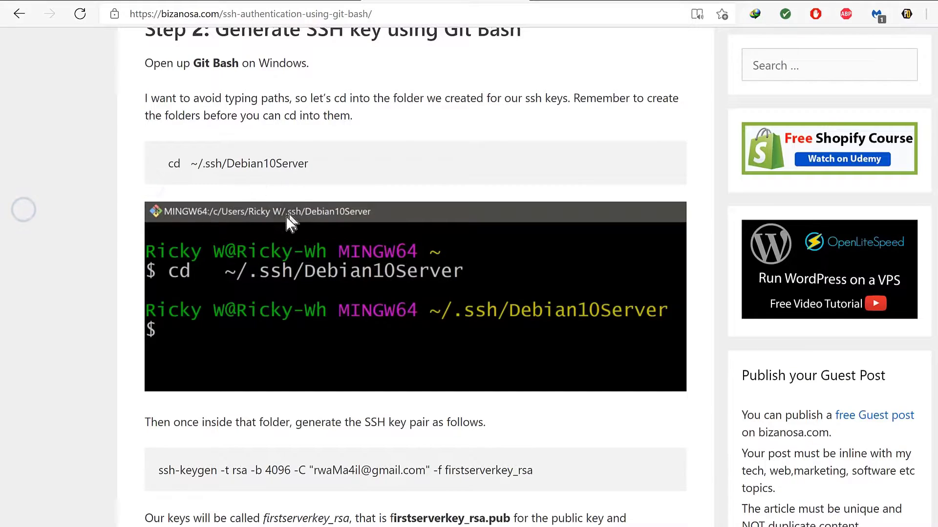
# Select and copy the tutorial's ssh-keygen -t rsa -b 4096 command.
pyautogui.scroll(-2, 182, 198)
pyautogui.scroll(-2, 320, 306)
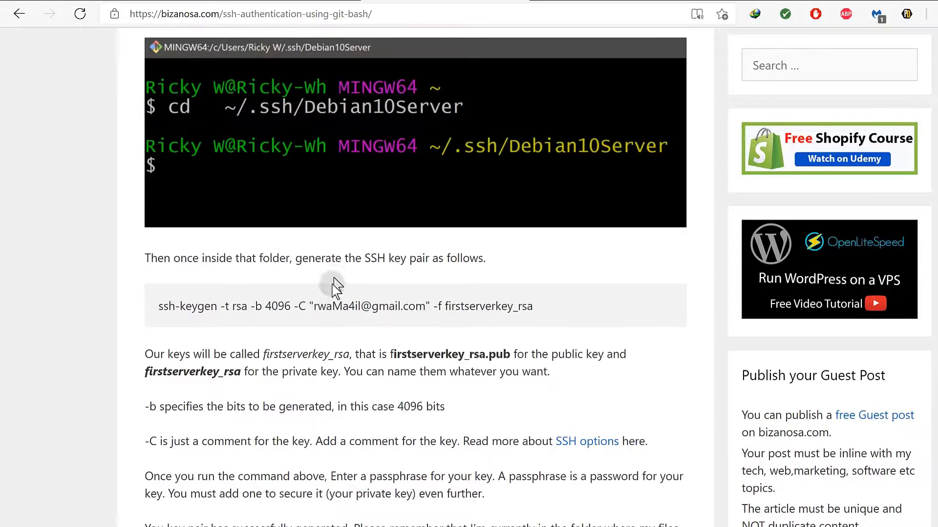
pyautogui.click(184, 272)
pyautogui.click(460, 299)
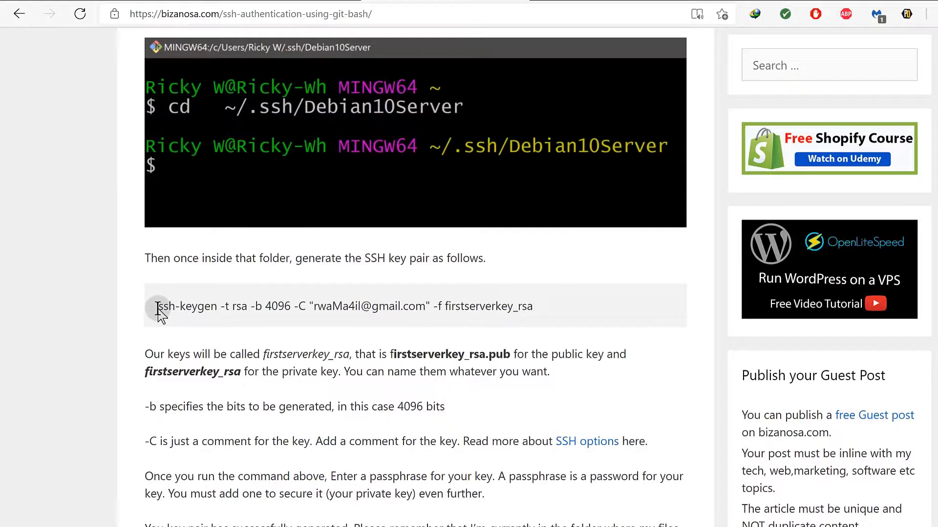
pyautogui.moveTo(160, 307); pyautogui.dragTo(527, 306)
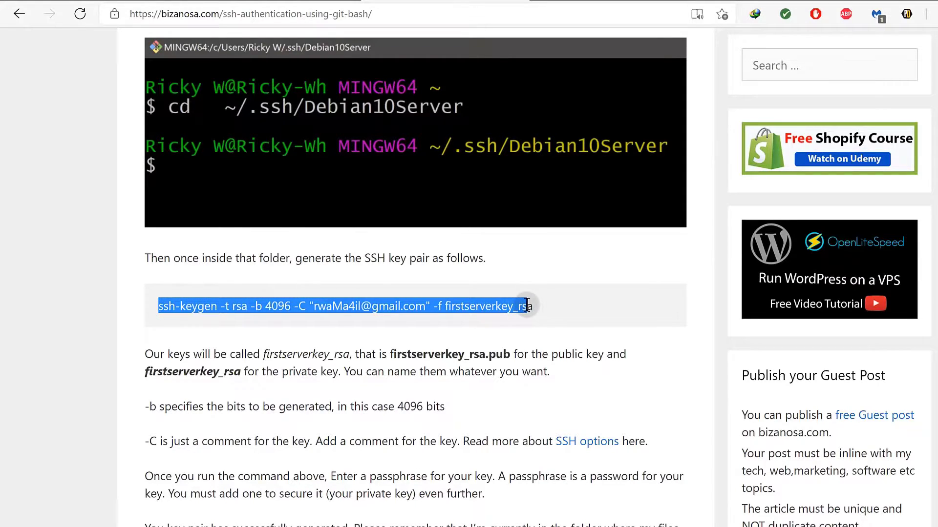
pyautogui.rightClick(475, 305)
pyautogui.click(512, 21)
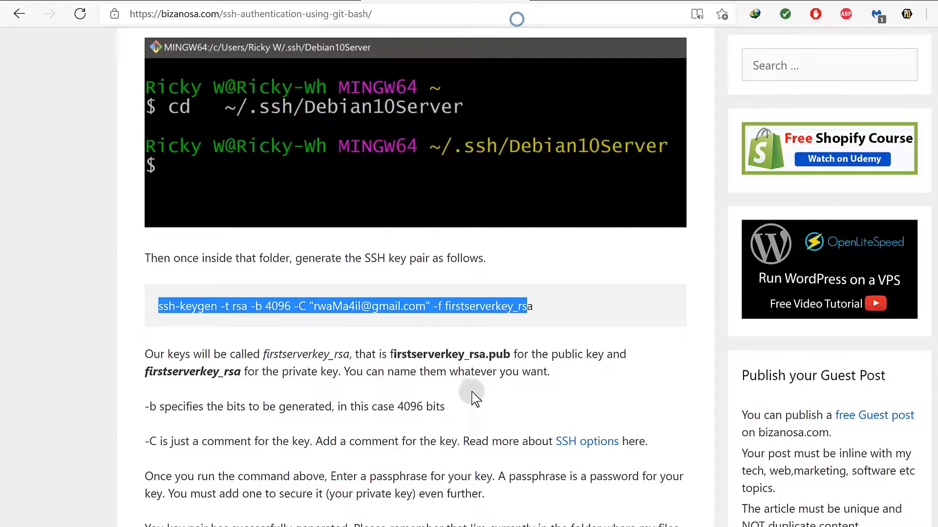
# Paste the ssh-keygen command into Notepad and insert the ~/.ssh/virtualmin path before the key name.
pyautogui.press('super')
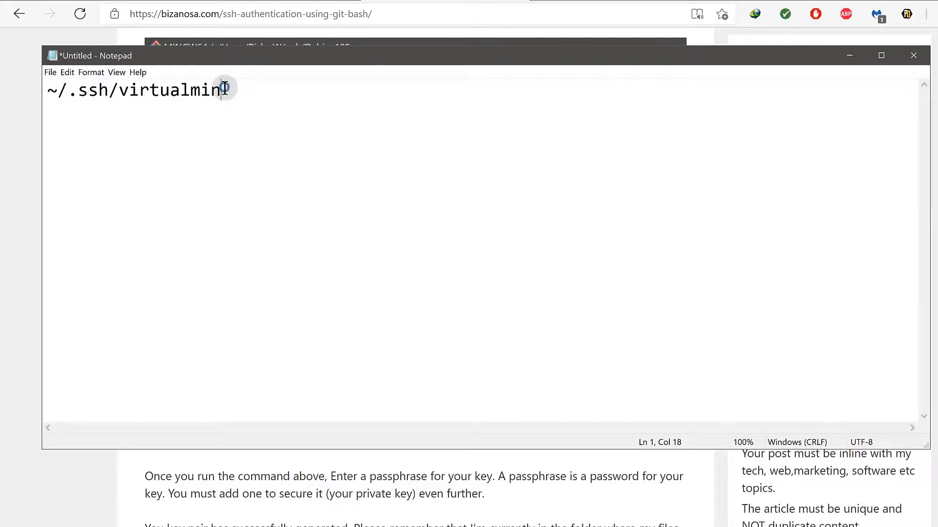
pyautogui.hotkey('ctrl', 'v')
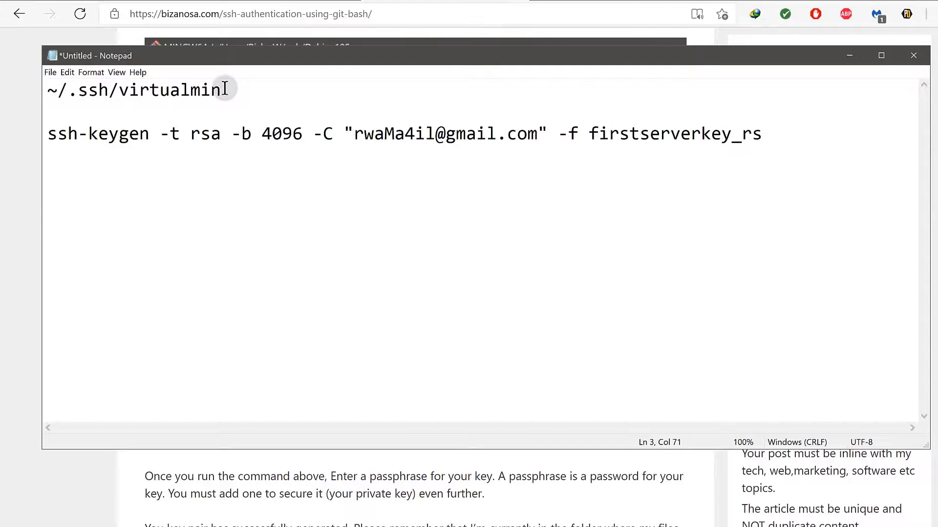
pyautogui.moveTo(45, 90); pyautogui.dragTo(222, 90)
pyautogui.click(592, 132)
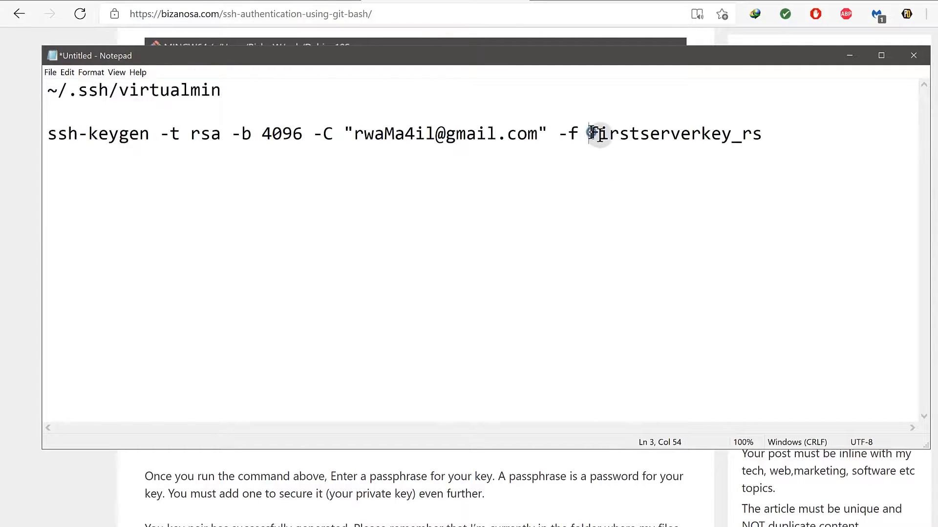
pyautogui.hotkey('ctrl', 'v')
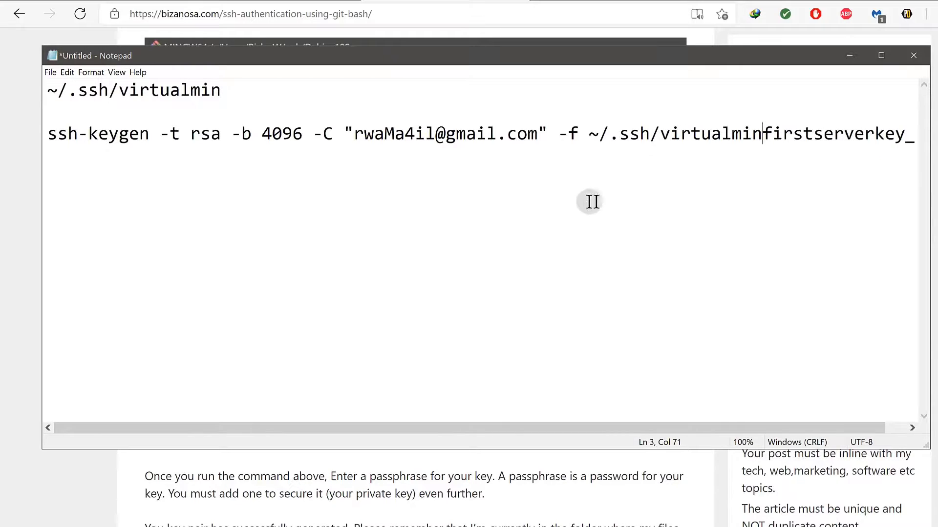
# Widen Notepad and edit the output path to ~/.ssh/virtualmin/firstserver.
pyautogui.moveTo(931, 364); pyautogui.dragTo(937, 364)
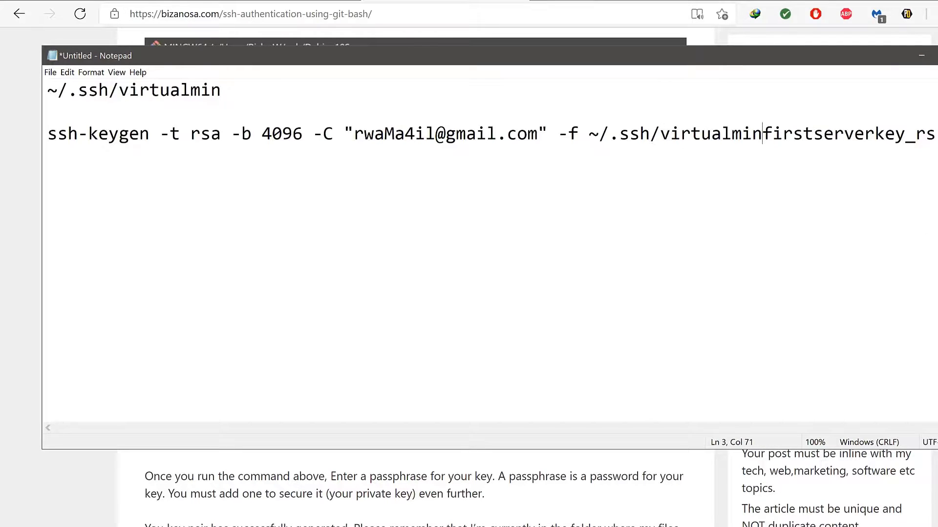
pyautogui.moveTo(930, 364); pyautogui.dragTo(937, 364)
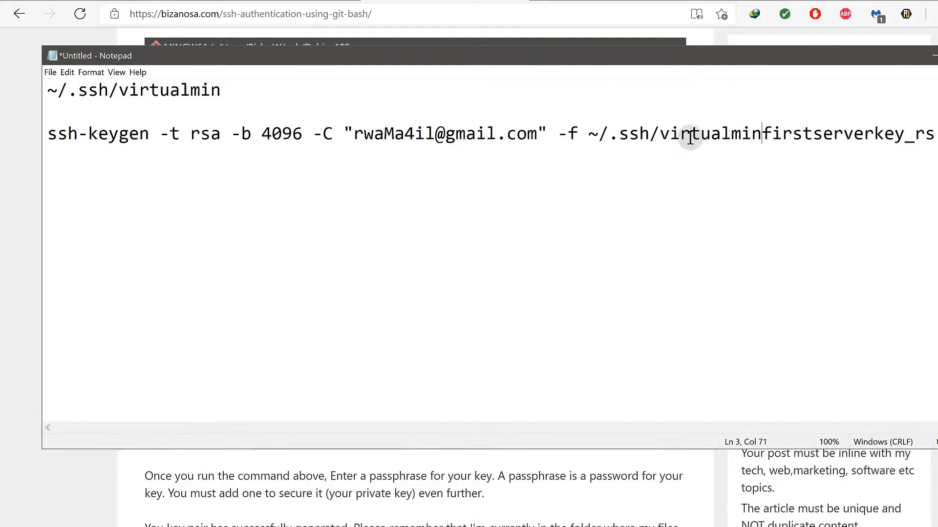
pyautogui.write('/')
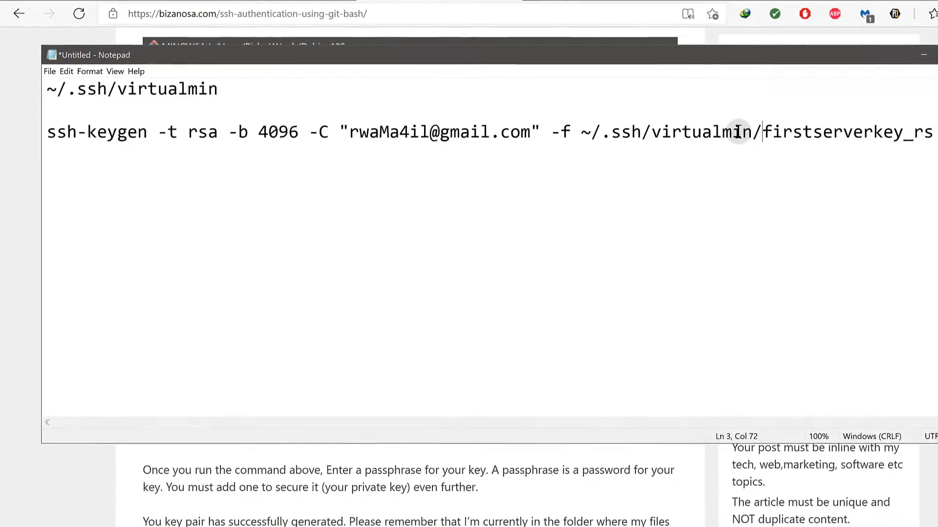
pyautogui.moveTo(757, 130); pyautogui.dragTo(907, 127)
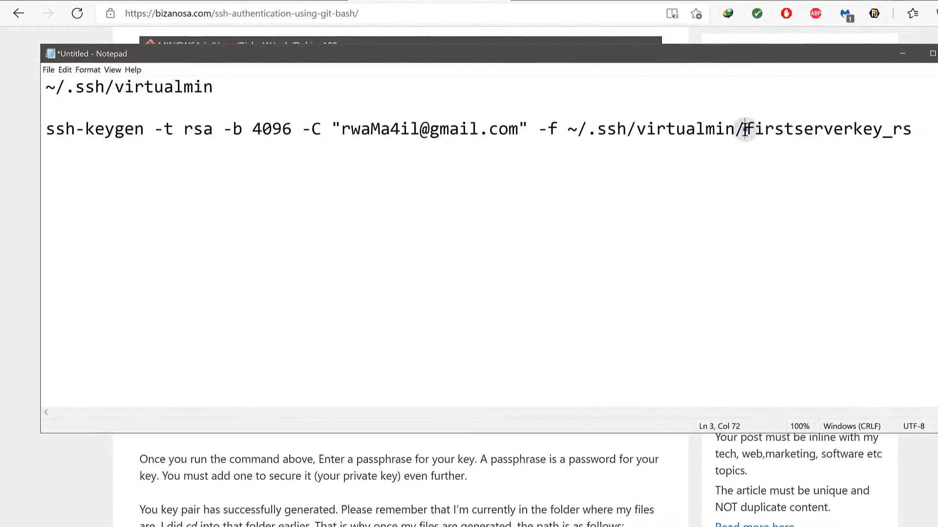
pyautogui.click(901, 126)
pyautogui.doubleClick(900, 126)
pyautogui.click(776, 128)
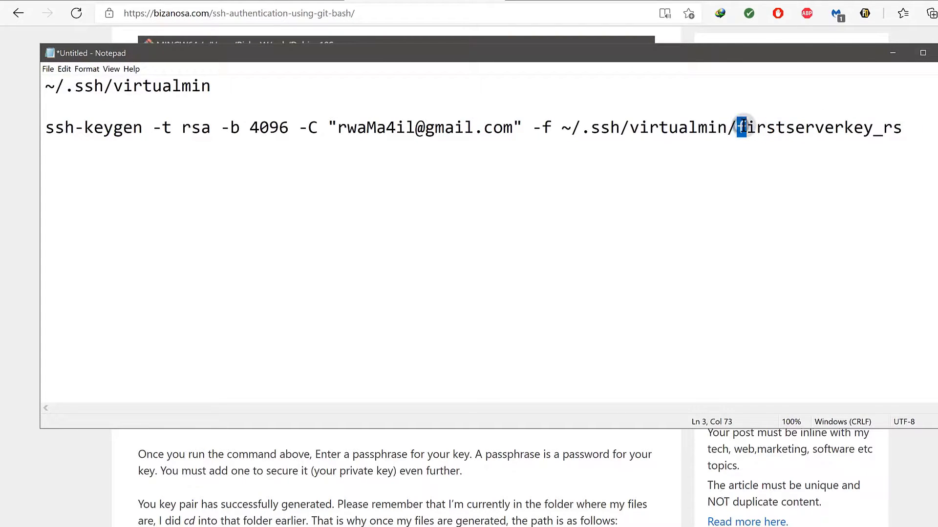
pyautogui.moveTo(739, 125); pyautogui.dragTo(910, 126)
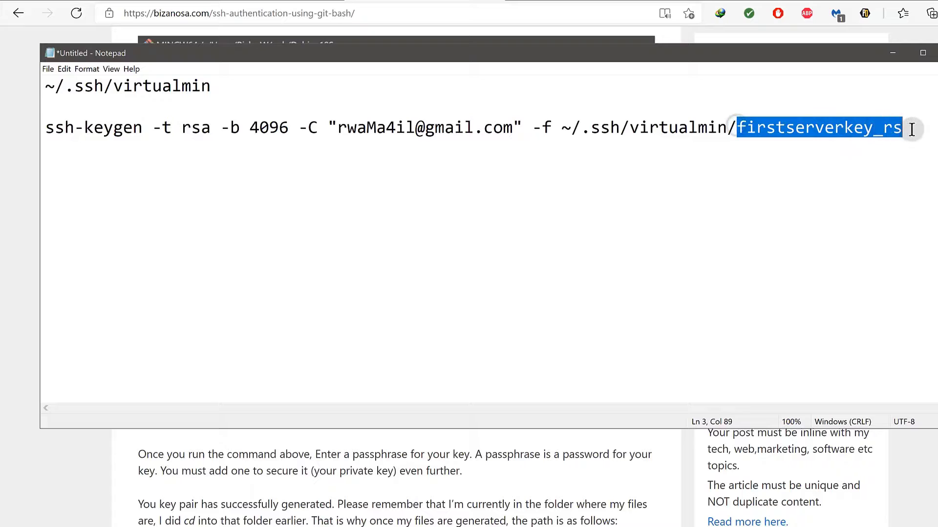
pyautogui.click(829, 149)
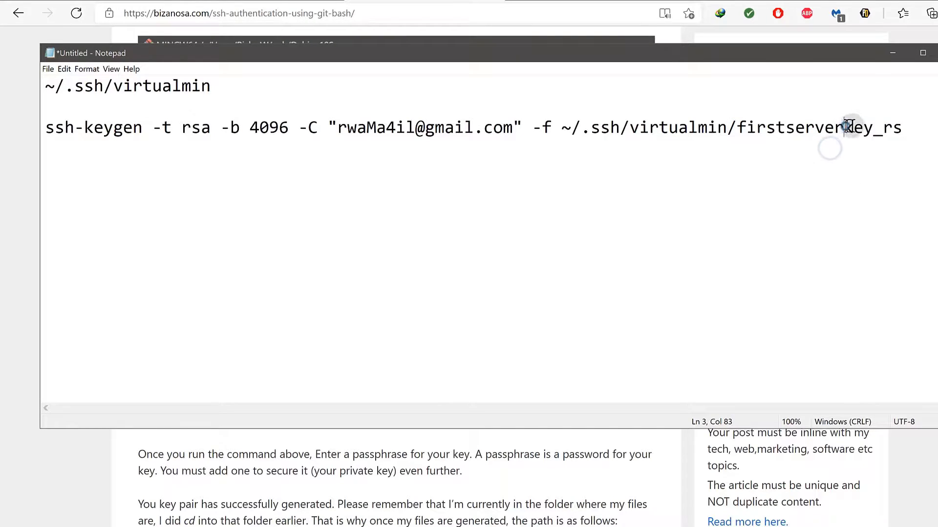
pyautogui.moveTo(843, 128); pyautogui.dragTo(911, 128)
pyautogui.press('BackSpace')
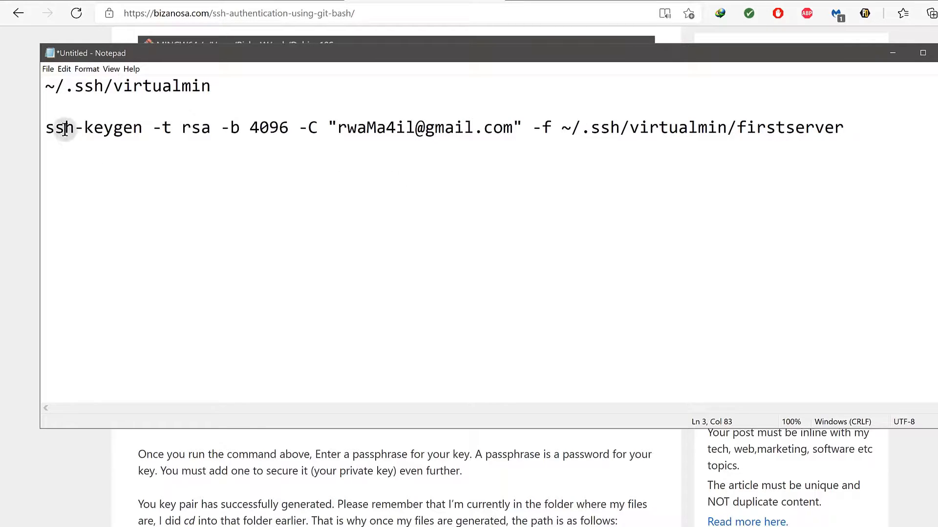
# Walk through the command's options: ssh-keygen, -b 4096, -C comment and -f output file.
pyautogui.moveTo(43, 127); pyautogui.dragTo(289, 127)
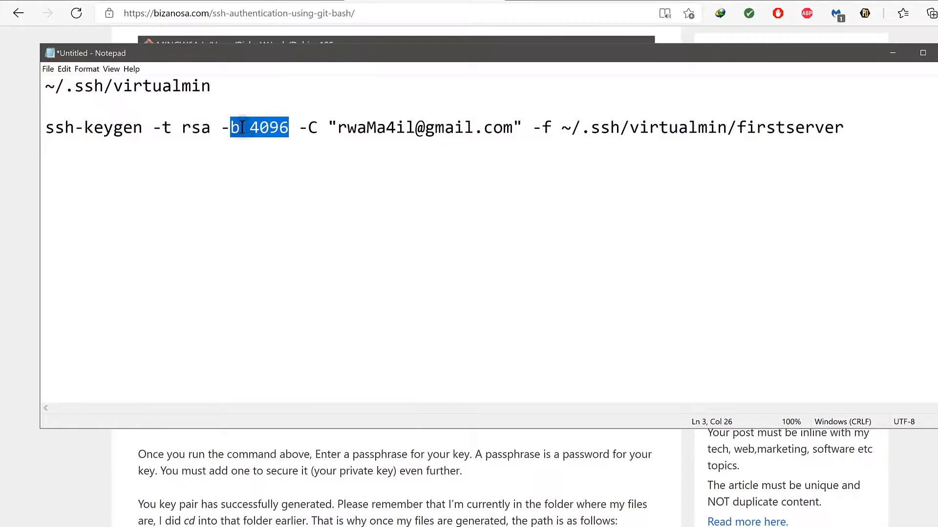
pyautogui.moveTo(218, 128); pyautogui.dragTo(288, 128)
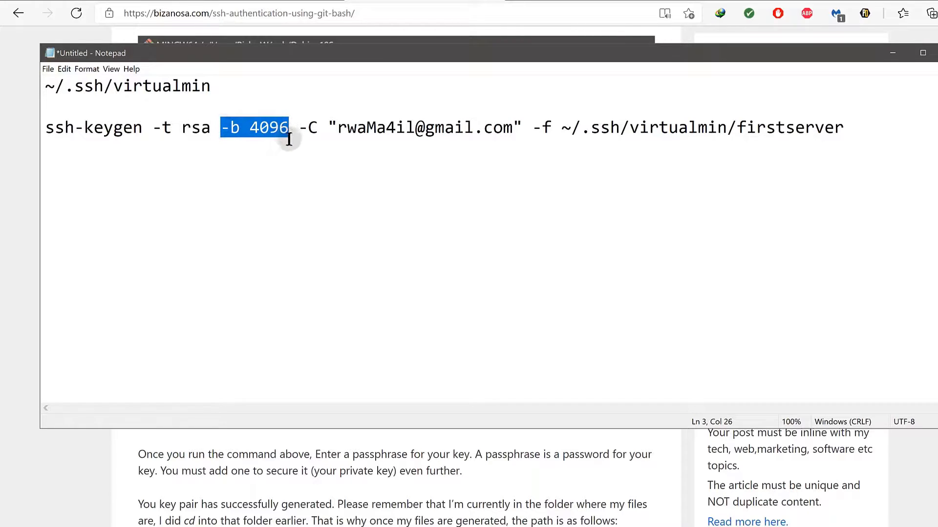
pyautogui.click(271, 128)
pyautogui.moveTo(222, 128); pyautogui.dragTo(483, 139)
pyautogui.click(340, 129)
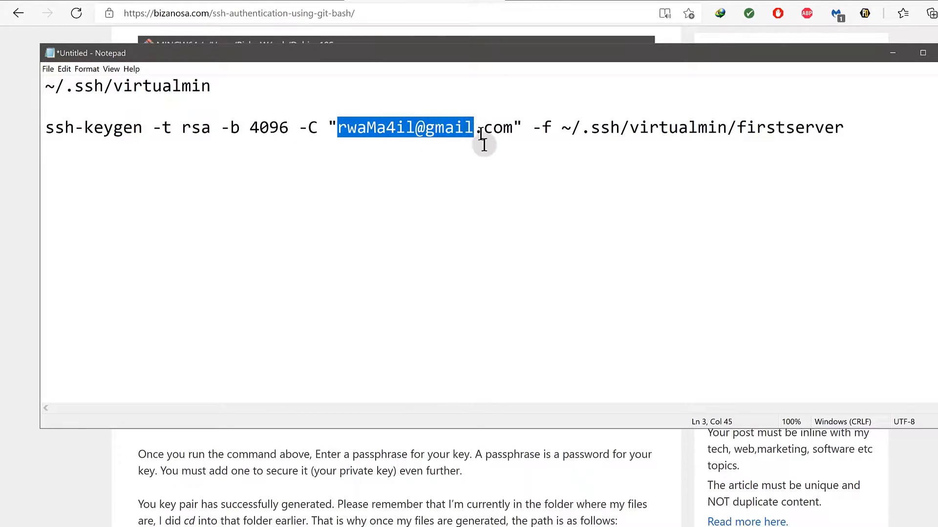
pyautogui.click(492, 182)
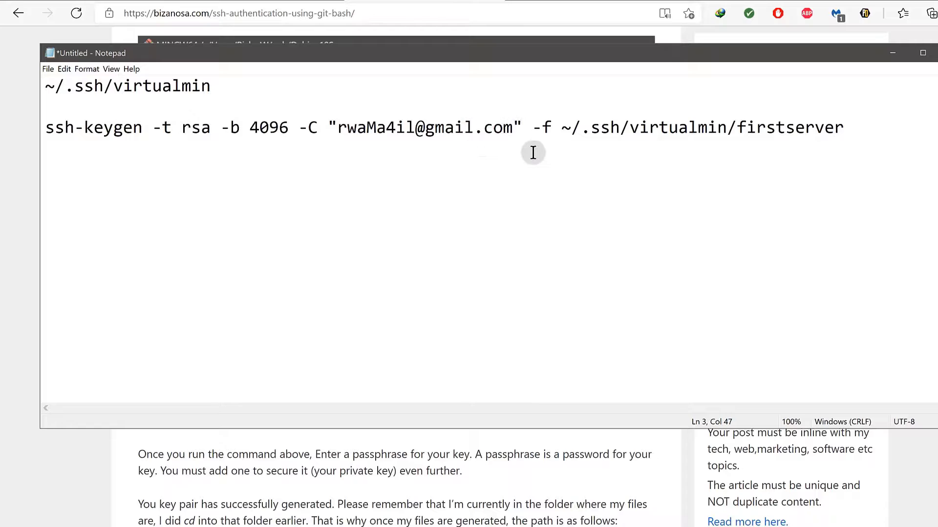
pyautogui.moveTo(531, 127); pyautogui.dragTo(837, 145)
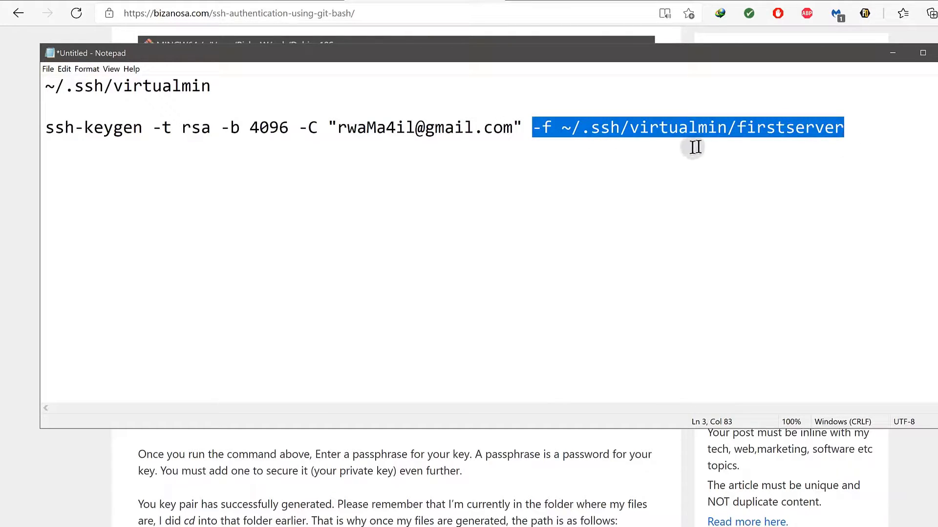
pyautogui.click(633, 148)
# Copy the entire ssh-keygen command line.
pyautogui.moveTo(846, 126); pyautogui.dragTo(37, 139)
pyautogui.rightClick(76, 124)
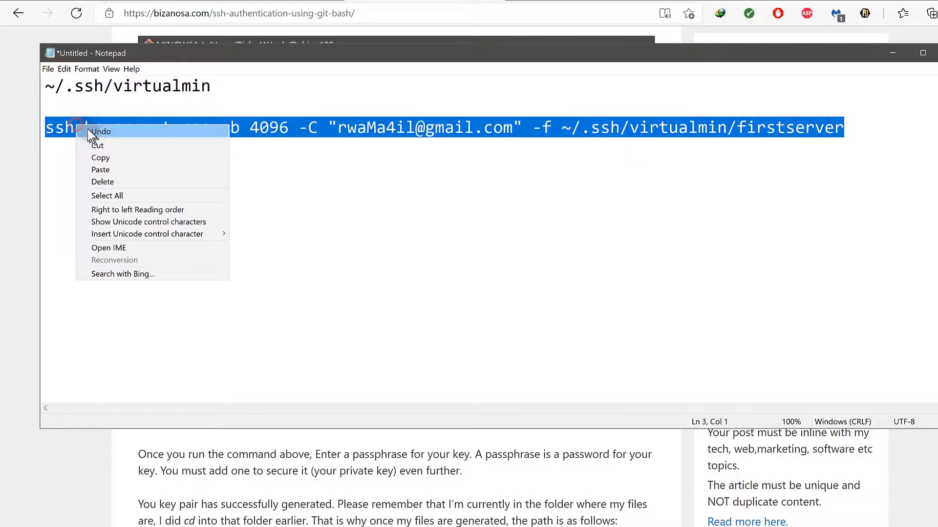
pyautogui.click(113, 160)
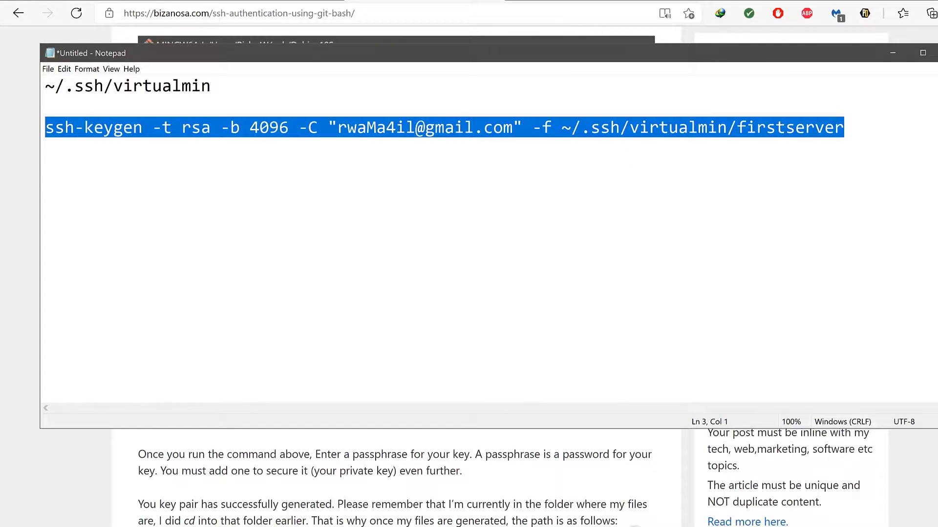
pyautogui.press('super')
# Close the root server Git Bash window, confirming despite the running ssh session.
pyautogui.moveTo(633, 520)
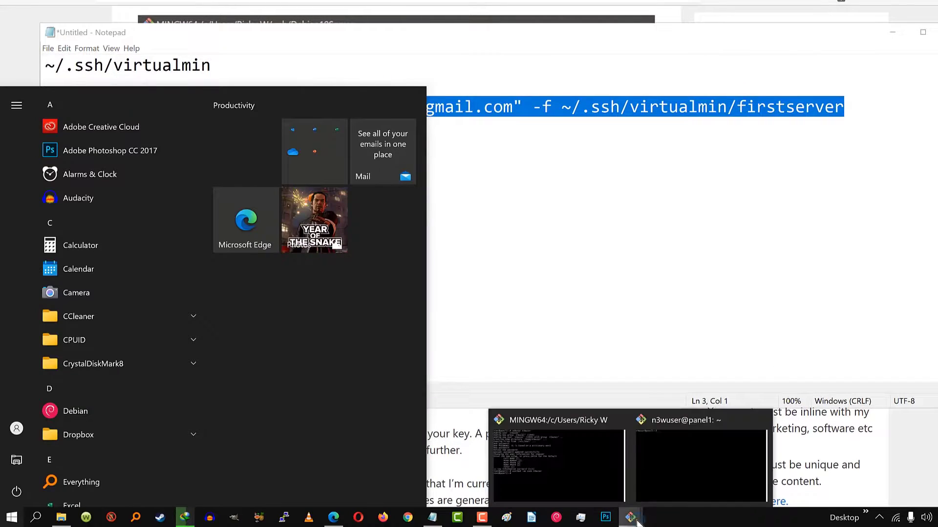
pyautogui.click(596, 439)
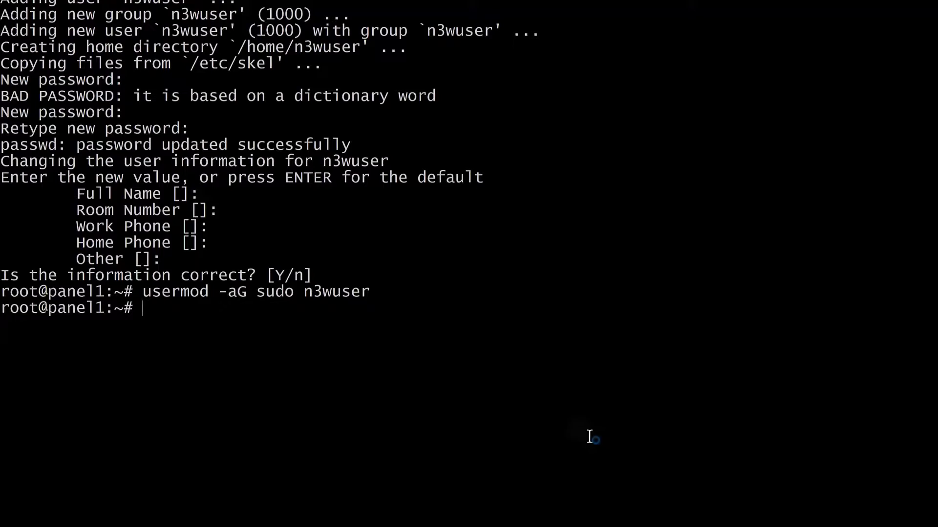
pyautogui.hotkey('alt', 'F4')
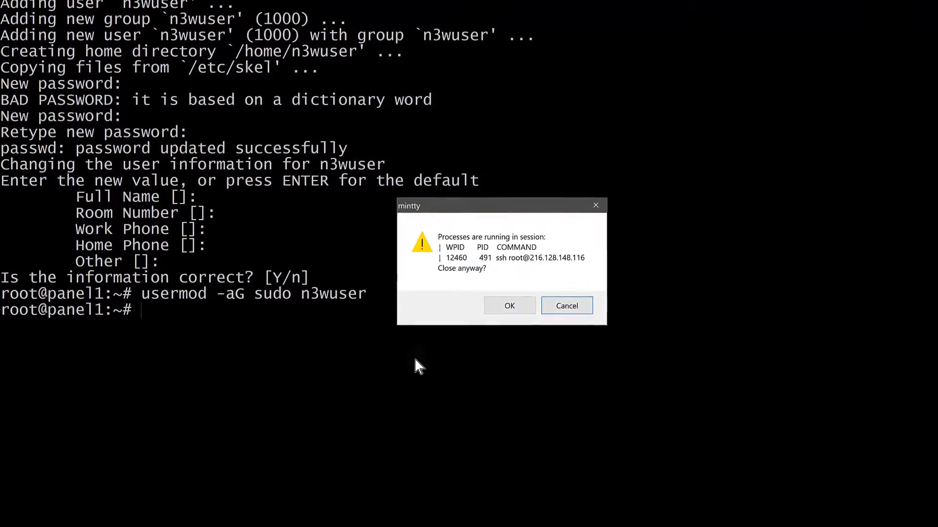
pyautogui.click(507, 307)
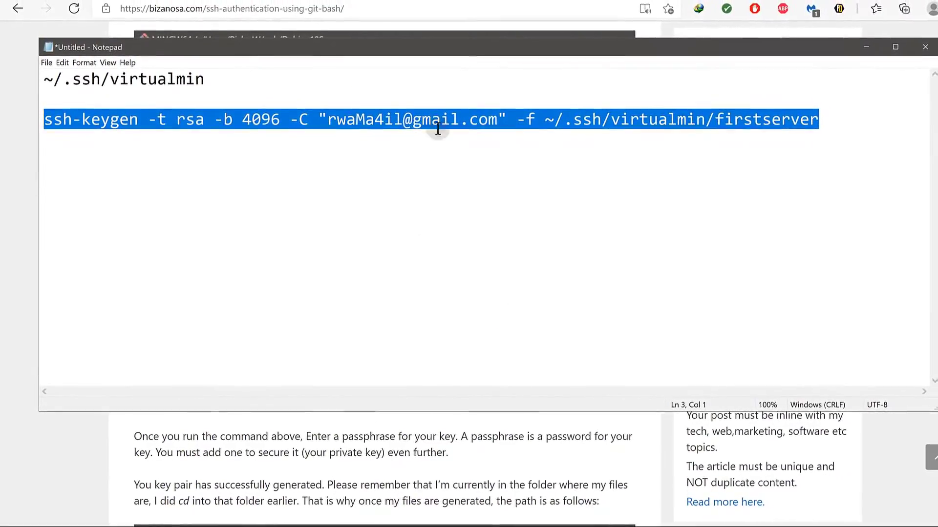
# Log the n3wuser session on 216.128.148.116 out with exit.
pyautogui.press('super')
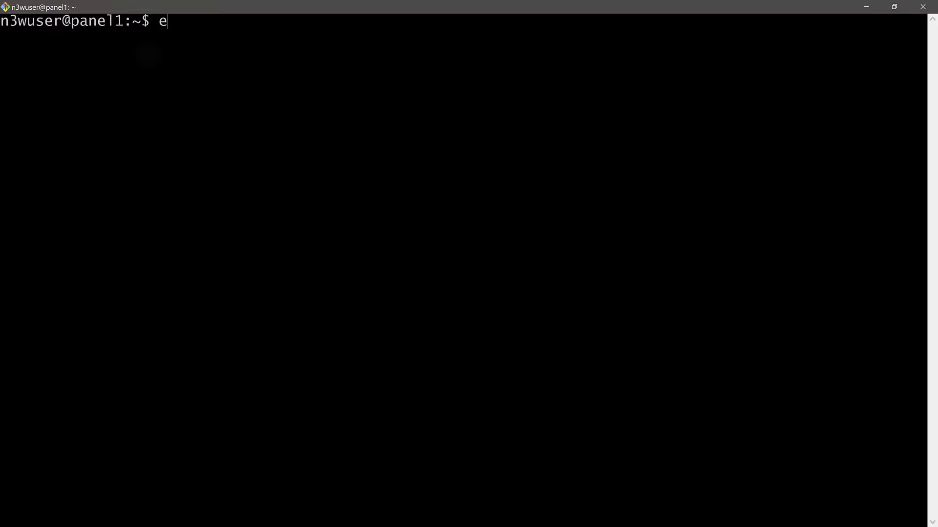
pyautogui.press('Return')
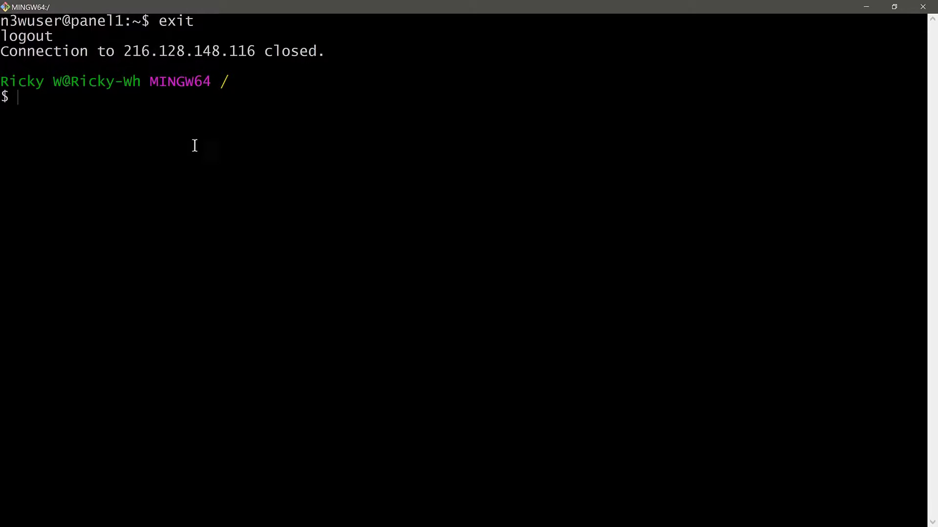
pyautogui.moveTo(1, 81); pyautogui.dragTo(239, 98)
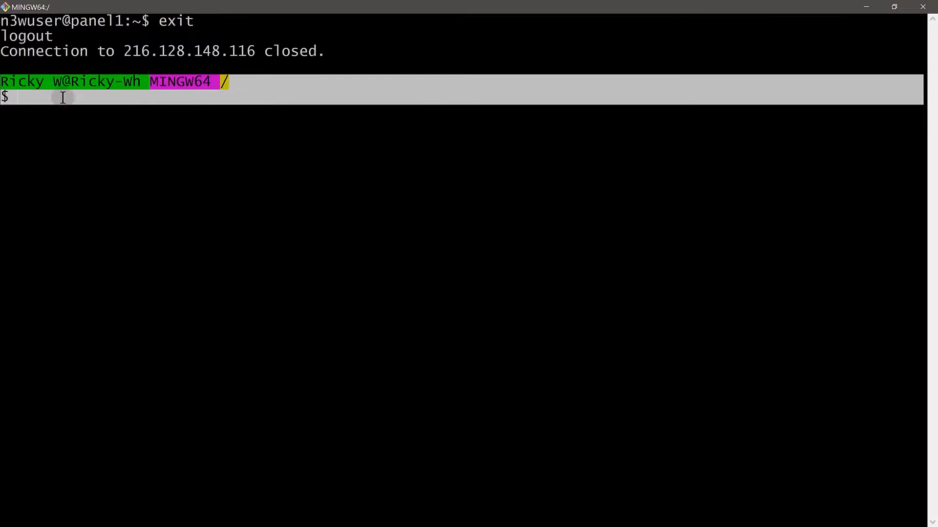
pyautogui.click(47, 95)
# Clear the local MINGW64 prompt and paste the ssh-keygen command there.
pyautogui.rightClick(28, 97)
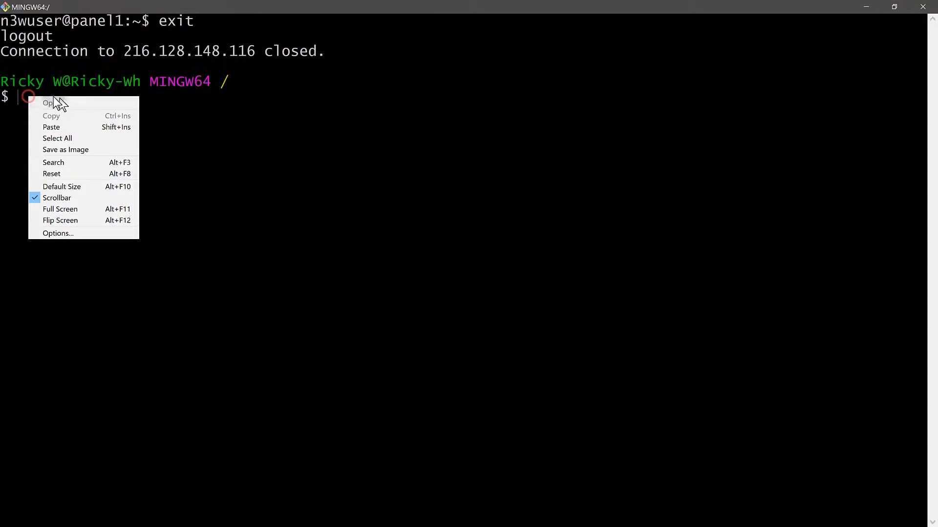
pyautogui.click(69, 126)
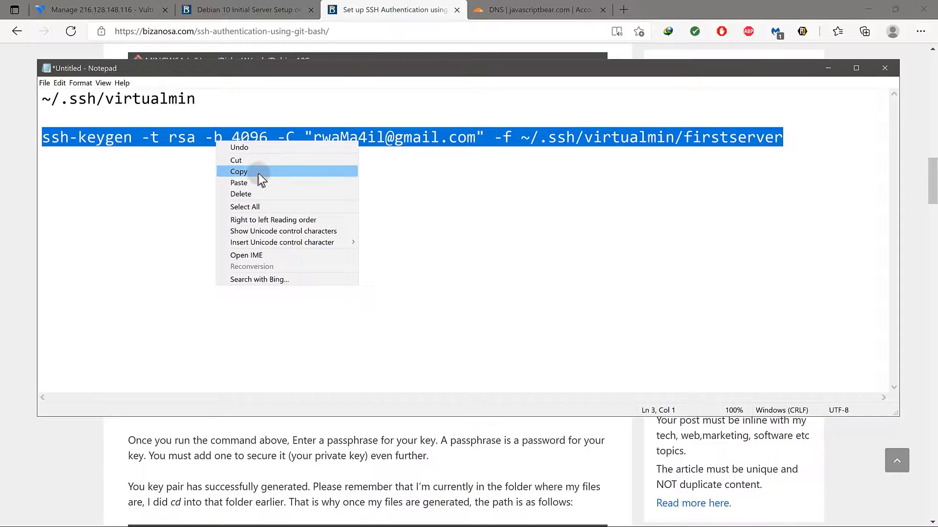
pyautogui.click(259, 171)
pyautogui.hotkey('alt', 'Tab')
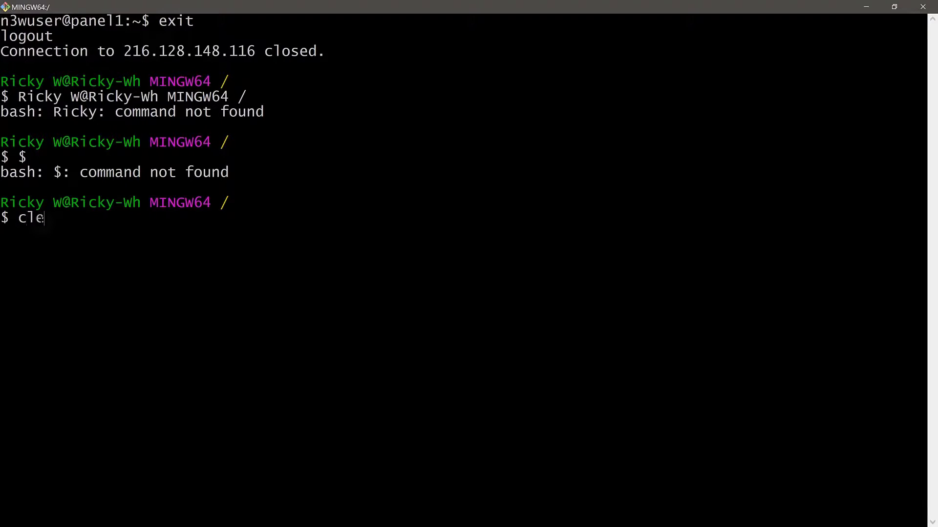
pyautogui.press('Return')
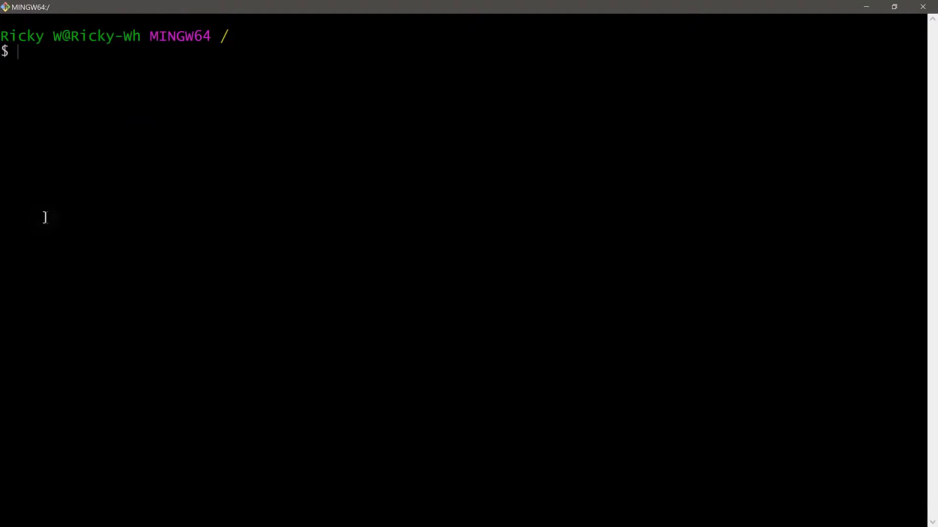
pyautogui.rightClick(35, 55)
pyautogui.click(55, 83)
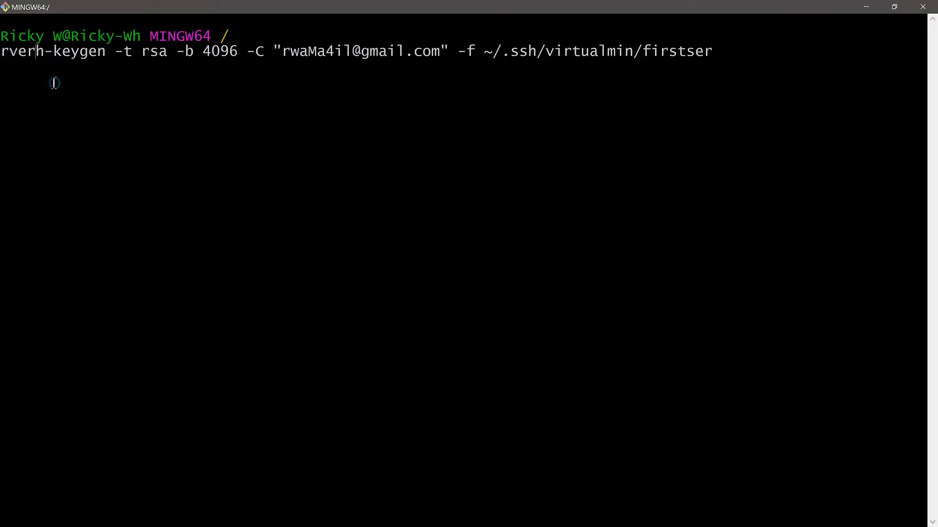
pyautogui.hotkey('alt', 'Tab')
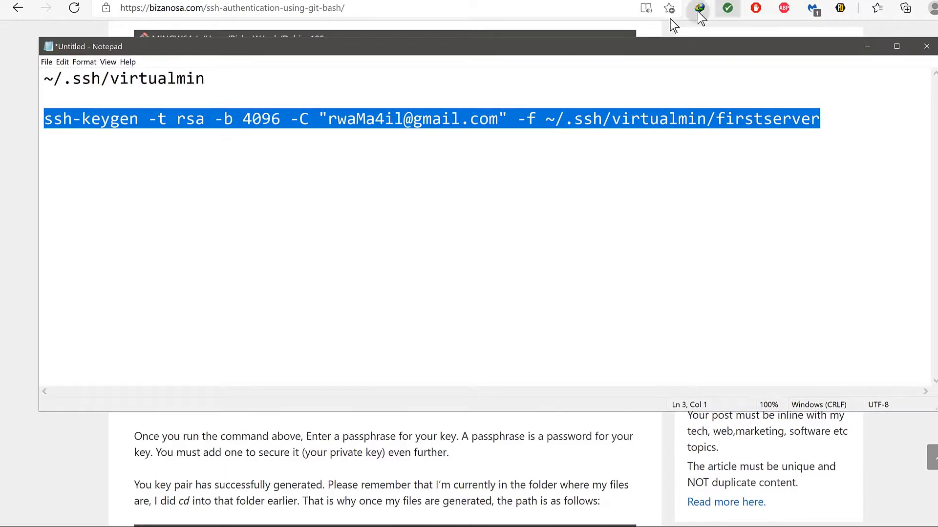
# Copy the full ssh-keygen line from Notepad and run it in Git Bash for ~/.ssh/virtualmin/firstserver.
pyautogui.click(73, 122)
pyautogui.moveTo(45, 120); pyautogui.dragTo(822, 126)
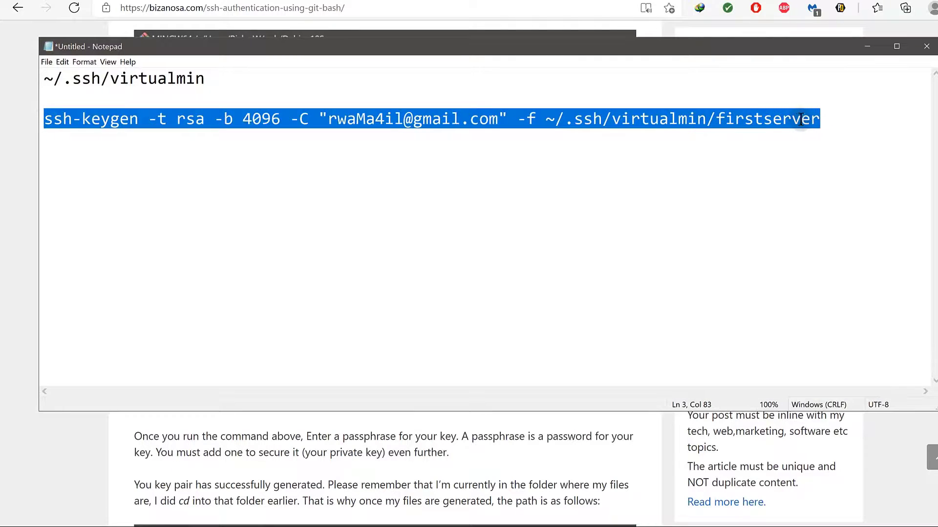
pyautogui.rightClick(798, 123)
pyautogui.click(826, 152)
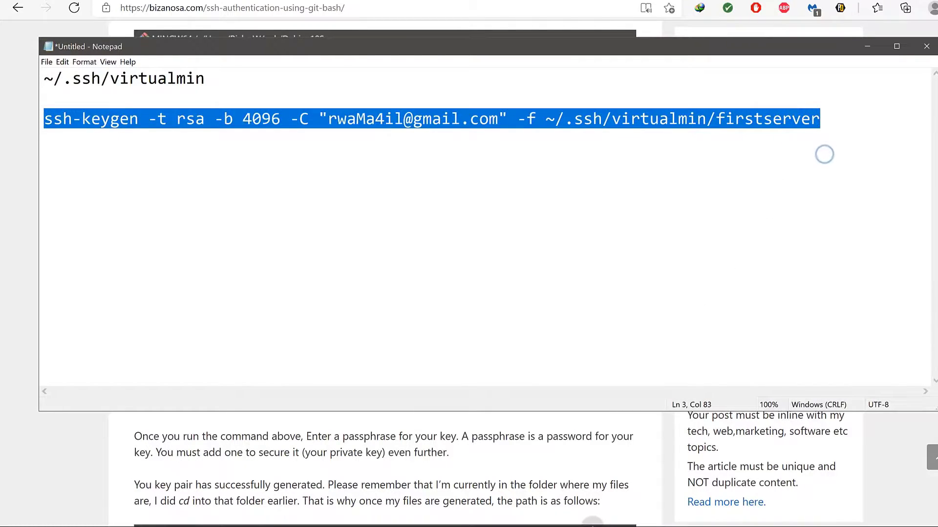
pyautogui.press('super')
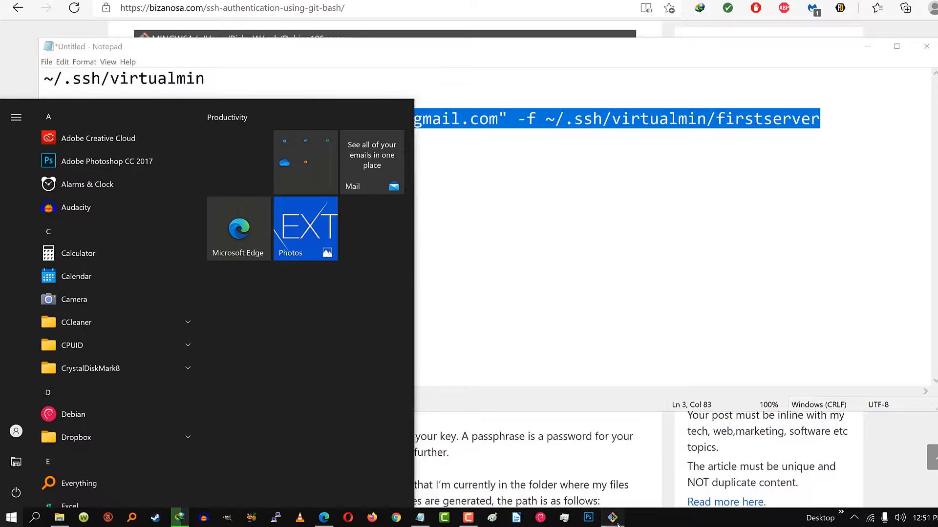
pyautogui.rightClick(23, 65)
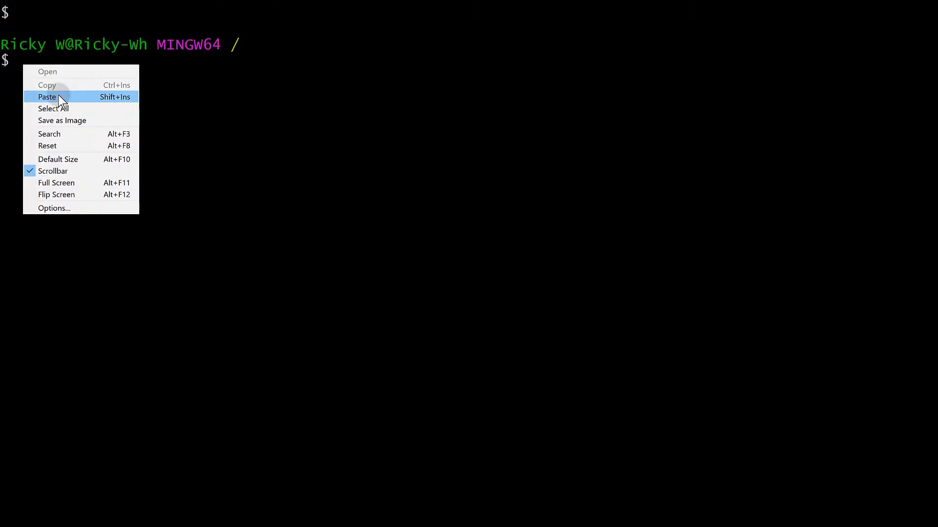
pyautogui.click(58, 95)
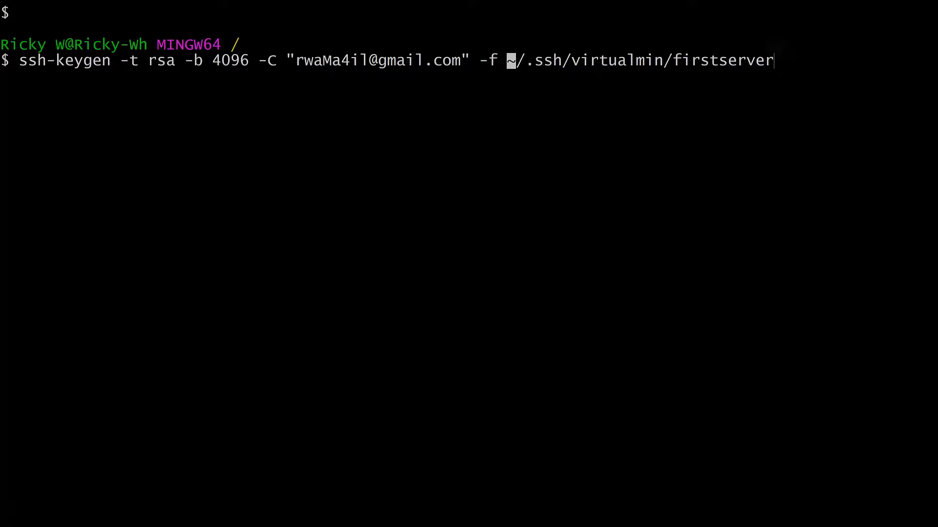
pyautogui.press('Return')
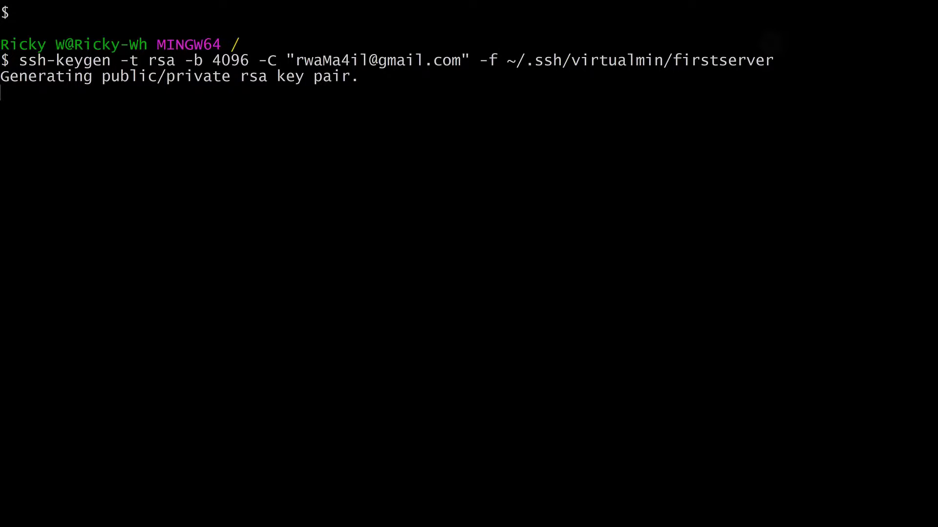
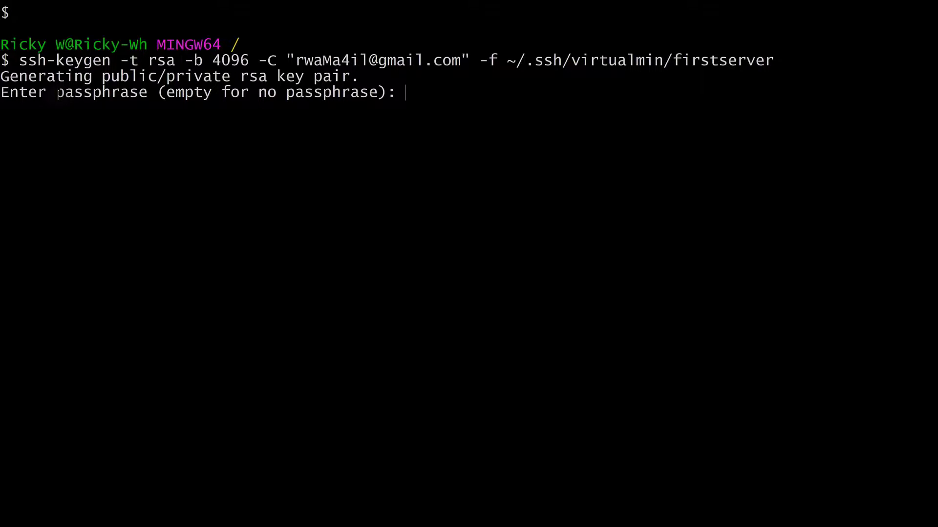
# Set and confirm the key passphrase, then copy both lines giving the firstserver and firstserver.pub save paths.
pyautogui.press('Return')
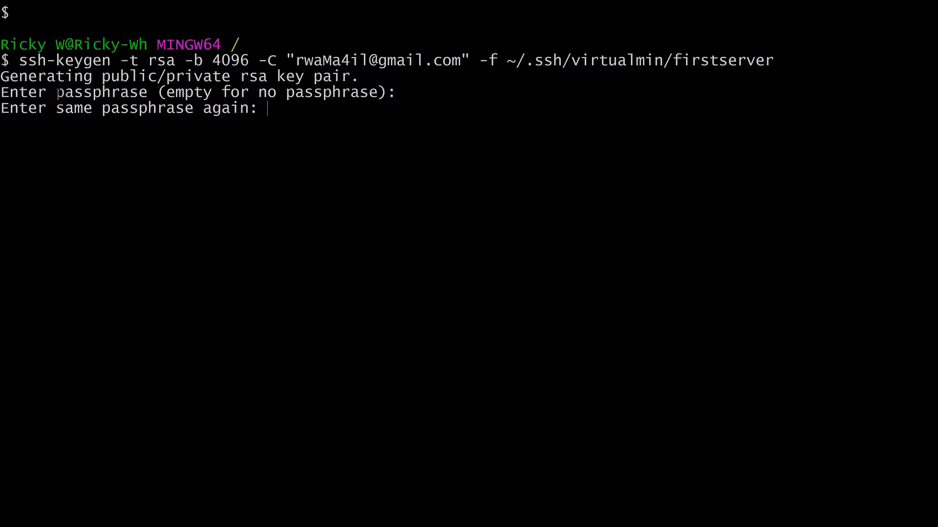
pyautogui.press('Return')
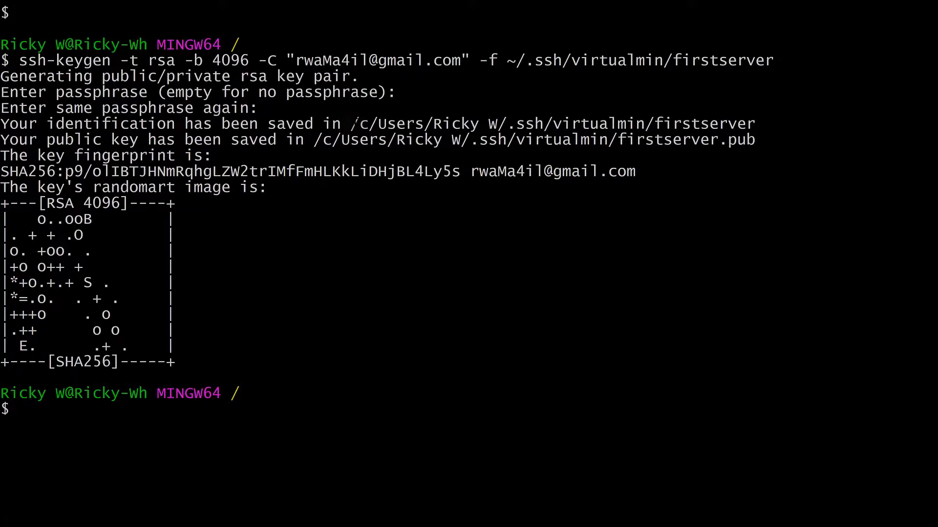
pyautogui.moveTo(351, 124); pyautogui.dragTo(752, 124)
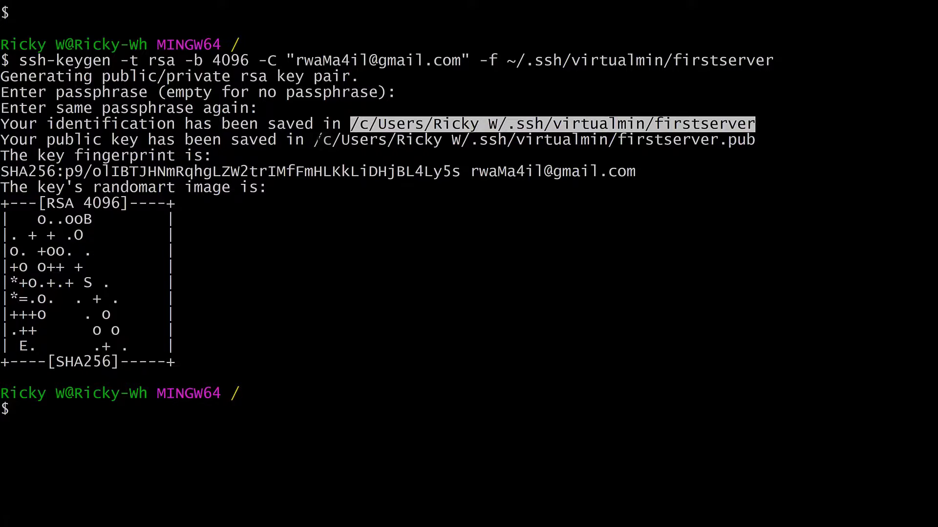
pyautogui.moveTo(317, 141); pyautogui.dragTo(755, 140)
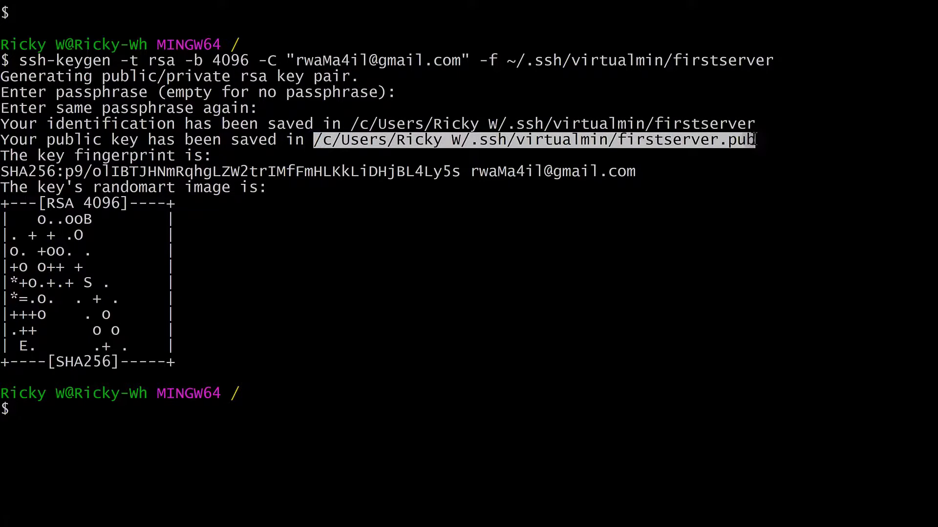
pyautogui.click(312, 145)
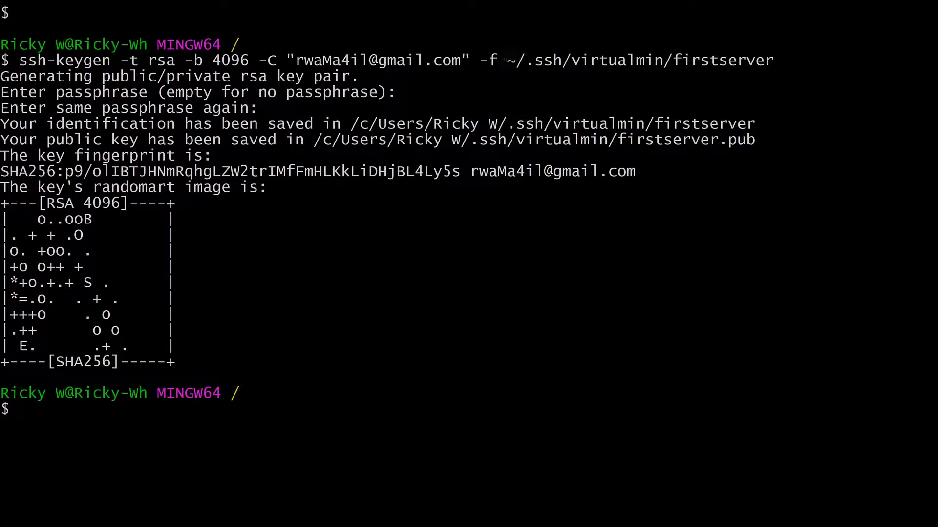
pyautogui.moveTo(506, 58); pyautogui.dragTo(525, 60)
pyautogui.moveTo(313, 140); pyautogui.dragTo(458, 135)
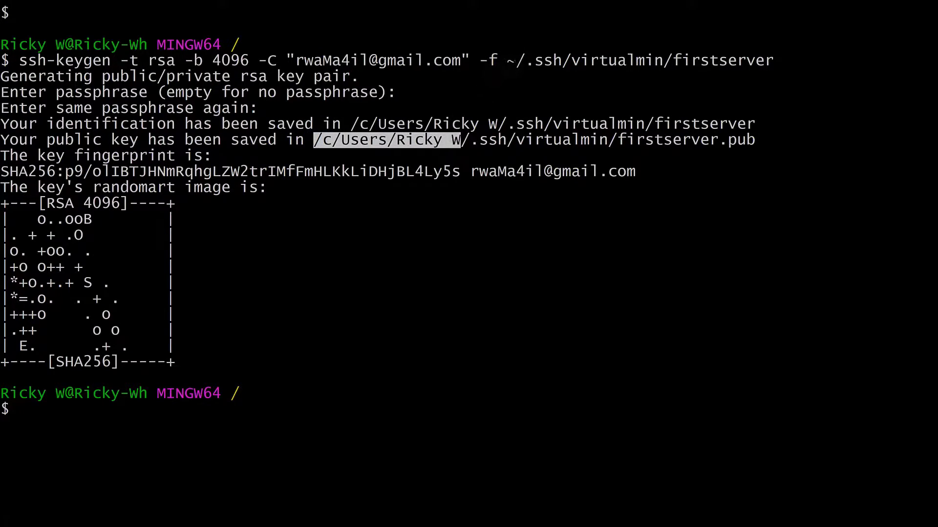
pyautogui.moveTo(351, 125); pyautogui.dragTo(498, 125)
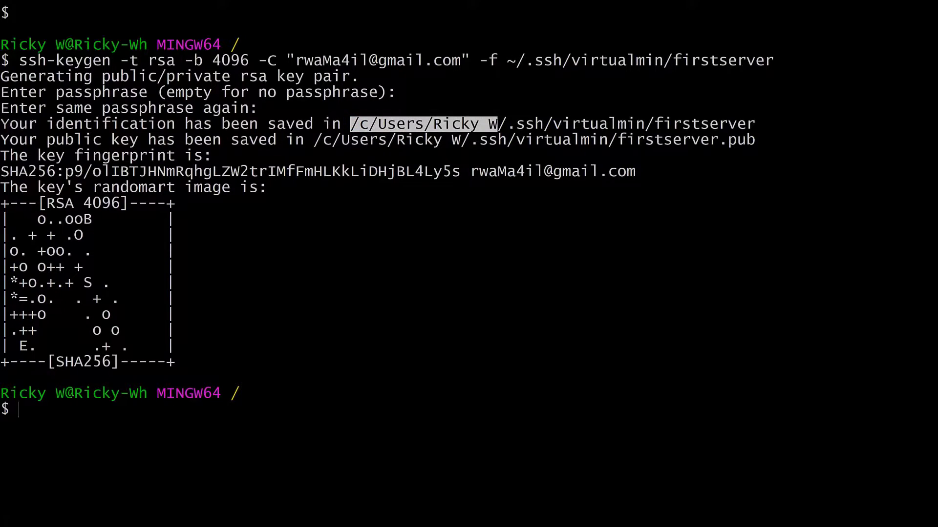
pyautogui.moveTo(1, 125); pyautogui.dragTo(752, 135)
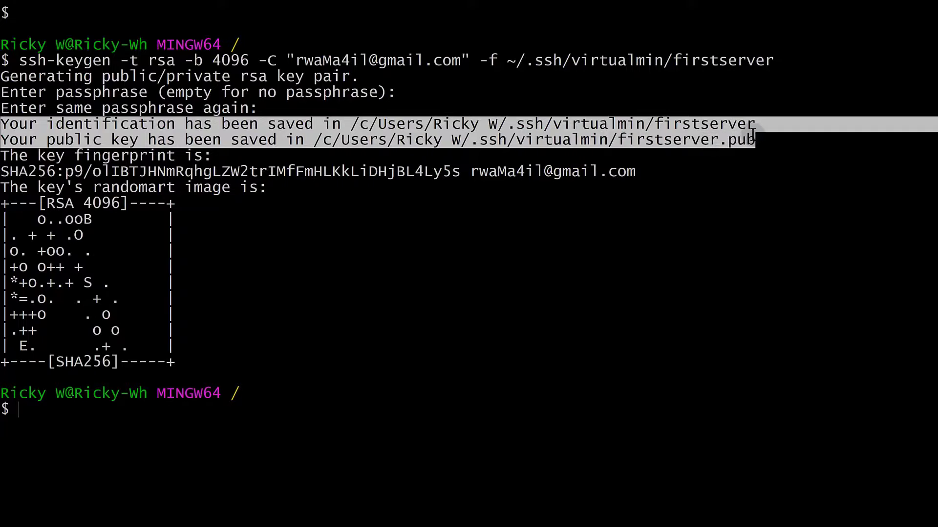
pyautogui.rightClick(666, 136)
# Paste the two saved-location lines into the notes below the ssh-keygen command.
pyautogui.click(684, 156)
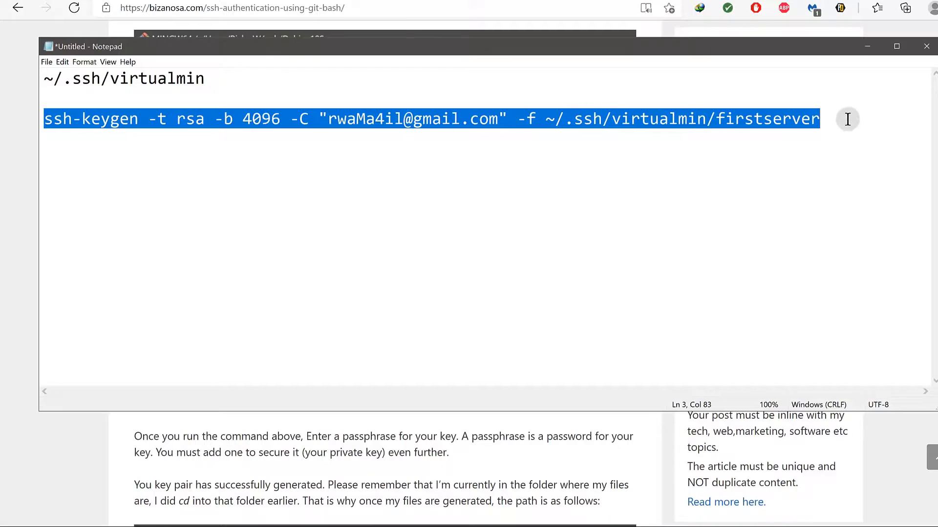
pyautogui.click(830, 119)
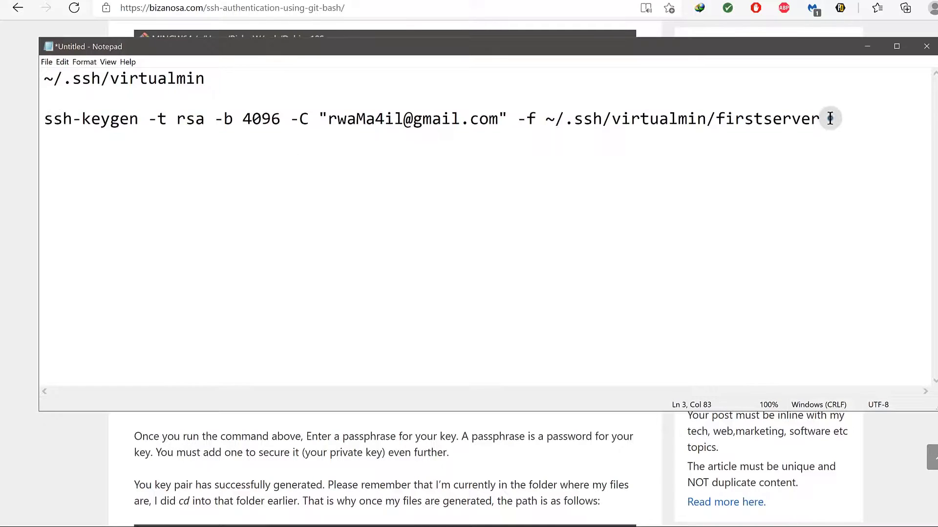
pyautogui.press('Return')
pyautogui.hotkey('ctrl', 'v')
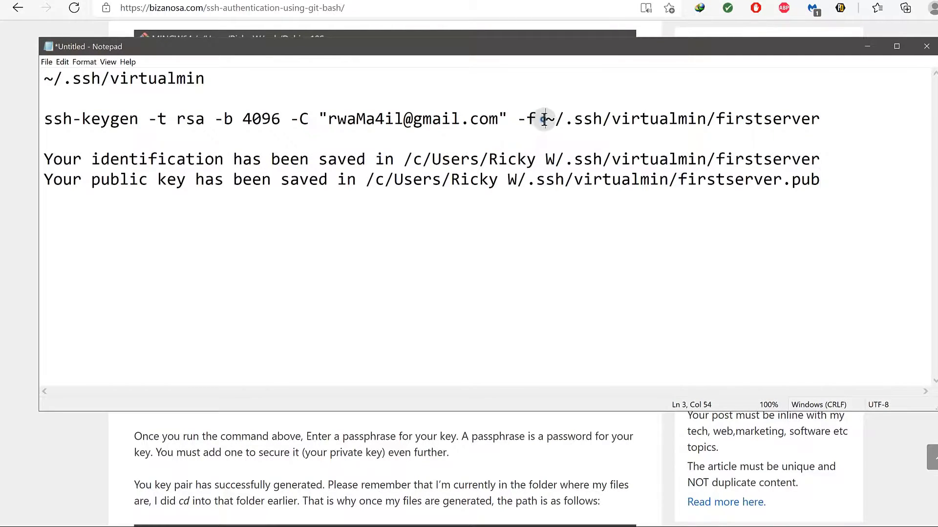
# Rewrite the private key line as 'private: ~/.ssh/virtualmin/firstserver'.
pyautogui.moveTo(544, 120); pyautogui.dragTo(552, 119)
pyautogui.rightClick(552, 119)
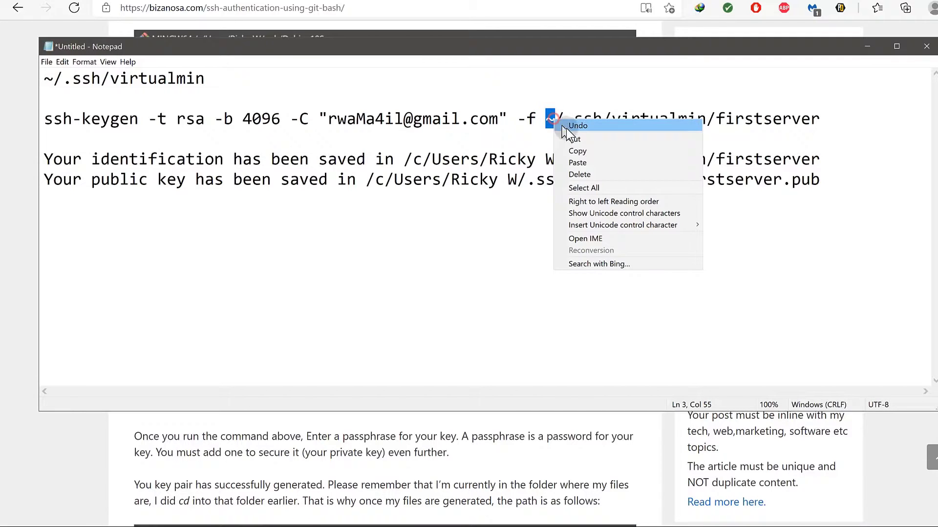
pyautogui.click(580, 146)
pyautogui.moveTo(403, 157); pyautogui.dragTo(550, 159)
pyautogui.rightClick(528, 155)
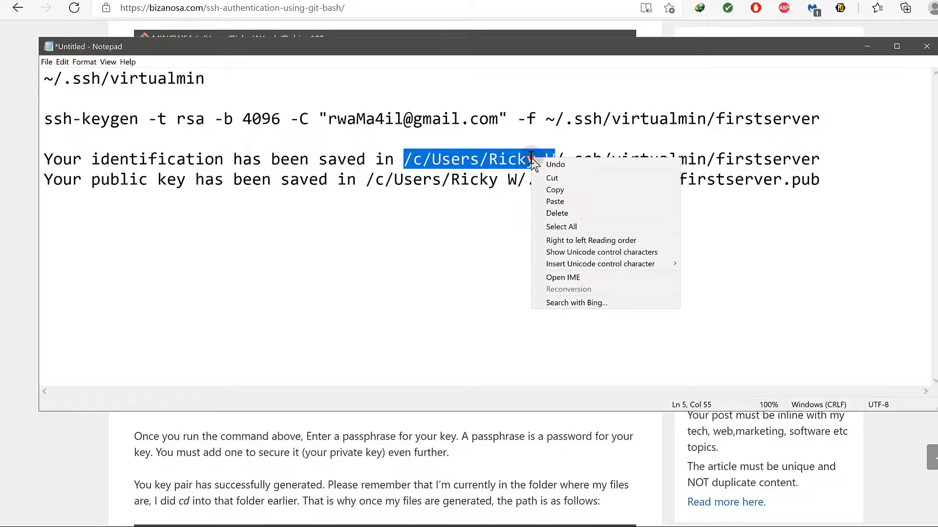
pyautogui.click(556, 195)
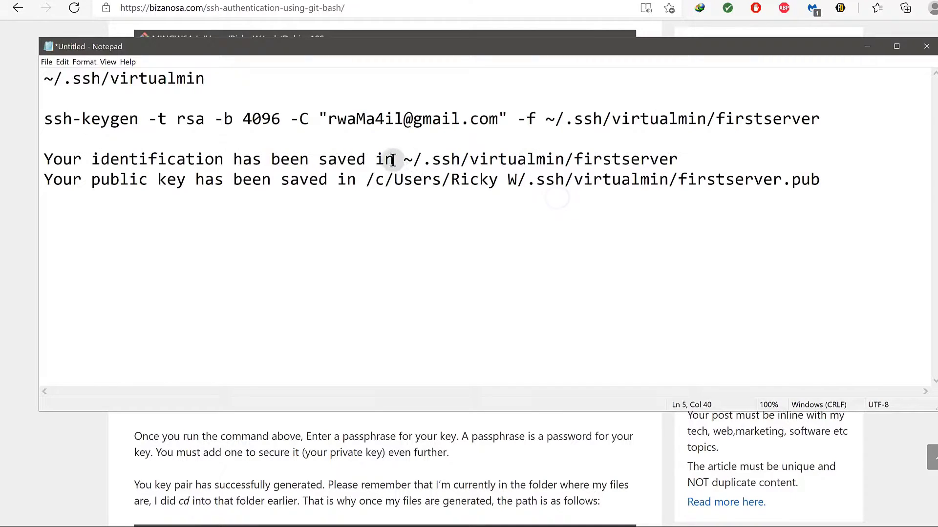
pyautogui.moveTo(395, 159); pyautogui.dragTo(44, 161)
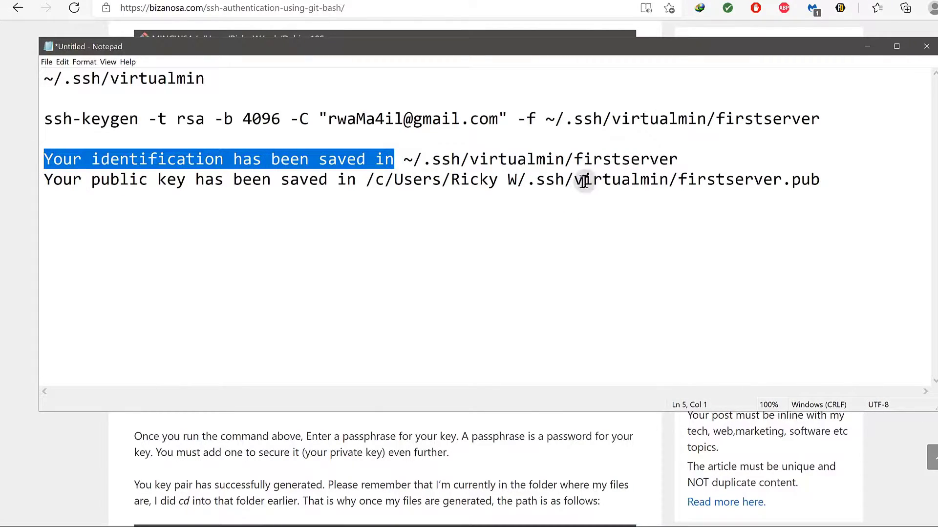
pyautogui.write('priv')
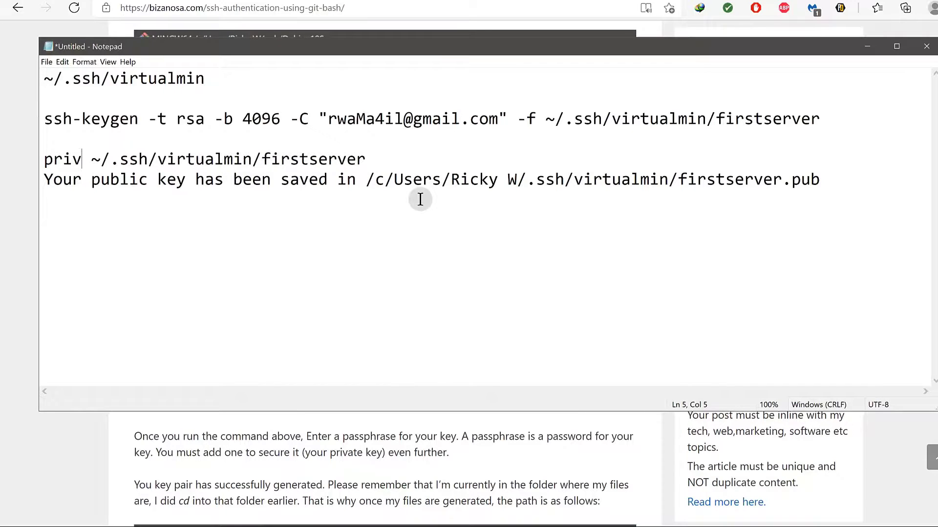
pyautogui.write('ate:')
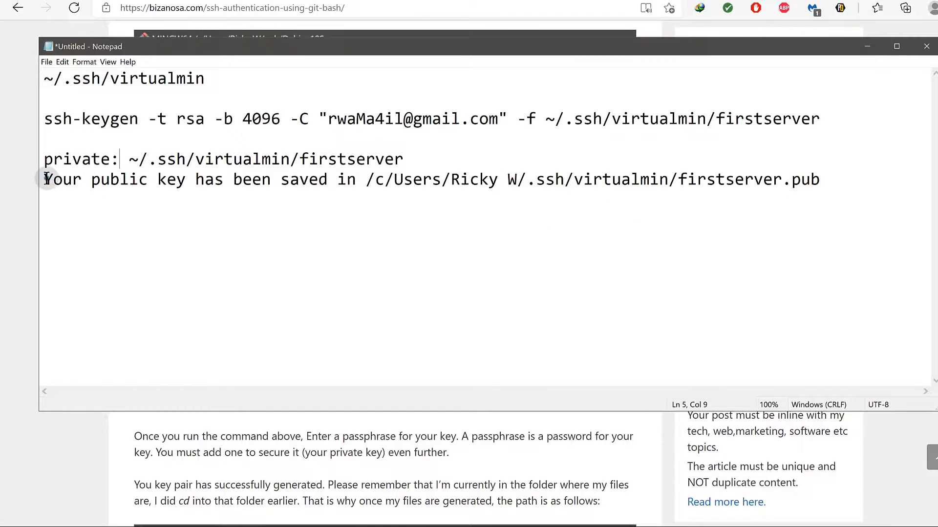
# Shorten the public key line to 'public key ~/.ssh/virtualmin/firstserver.pub'.
pyautogui.moveTo(46, 179); pyautogui.dragTo(95, 190)
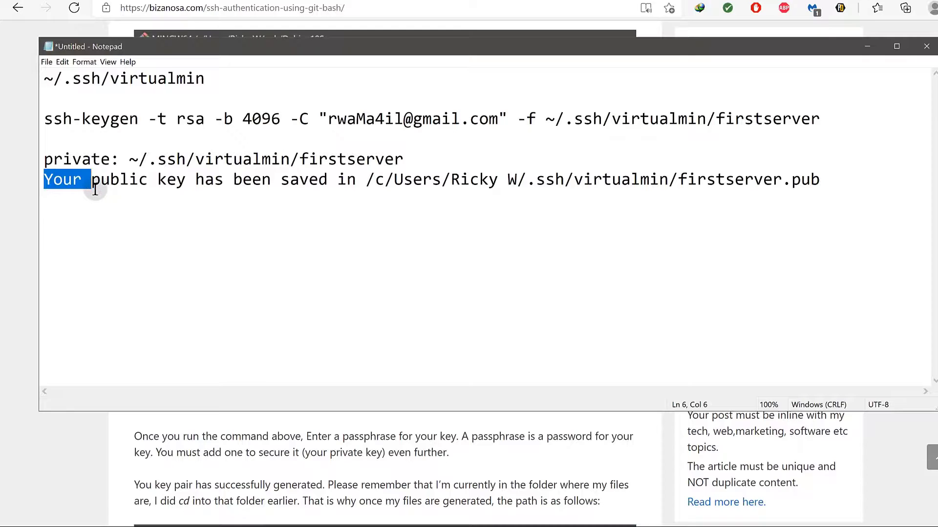
pyautogui.press('BackSpace')
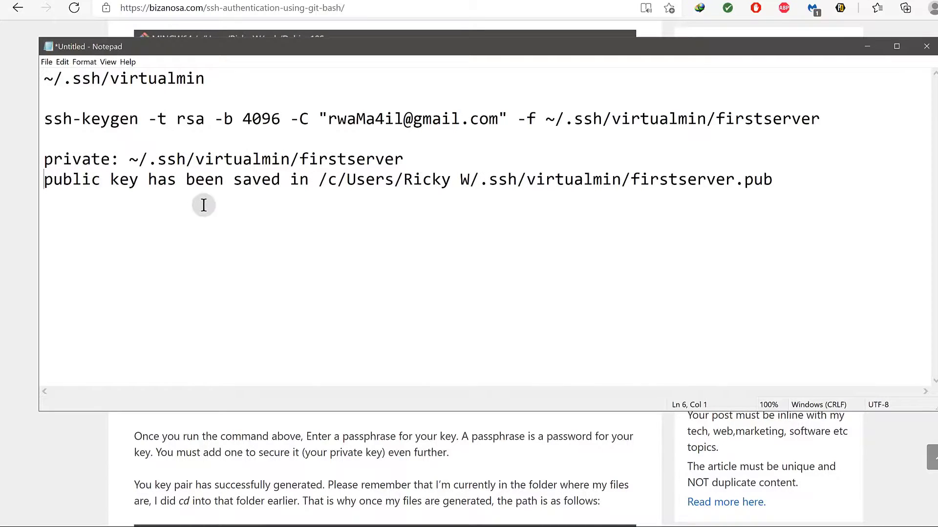
pyautogui.moveTo(147, 180); pyautogui.dragTo(313, 198)
pyautogui.press('BackSpace')
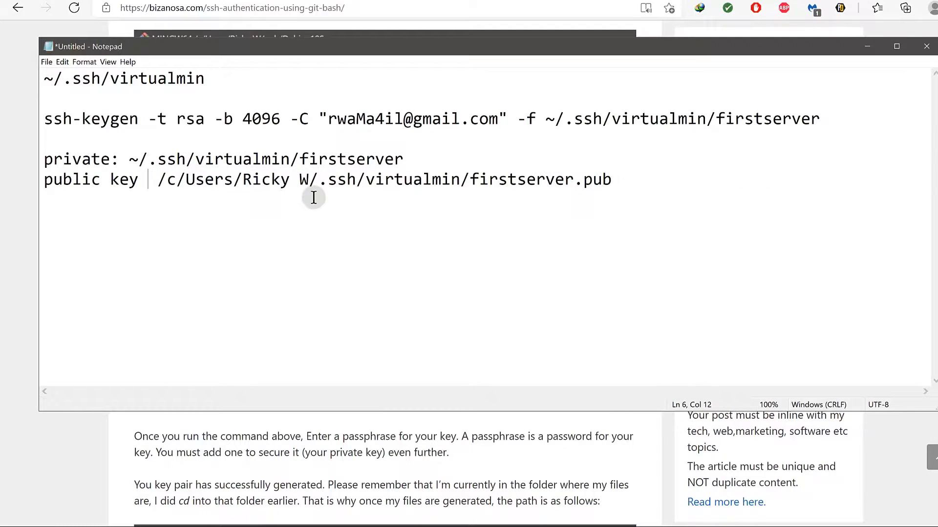
pyautogui.click(158, 182)
pyautogui.moveTo(158, 181); pyautogui.dragTo(308, 181)
pyautogui.rightClick(307, 180)
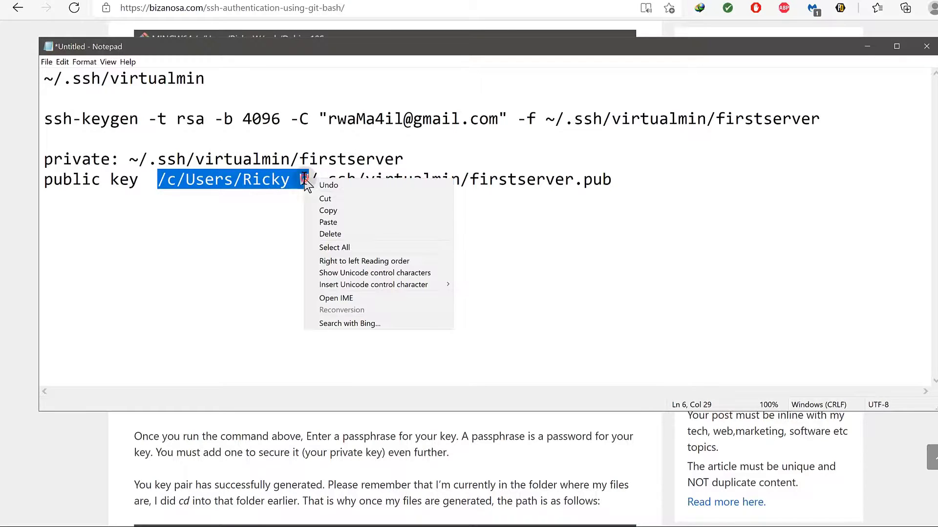
pyautogui.click(332, 224)
pyautogui.press('Left')
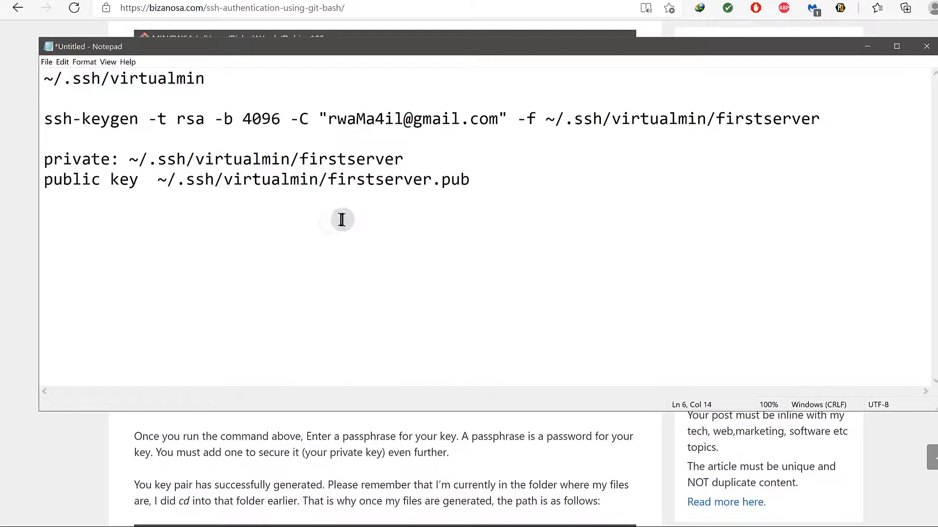
pyautogui.click(10, 222)
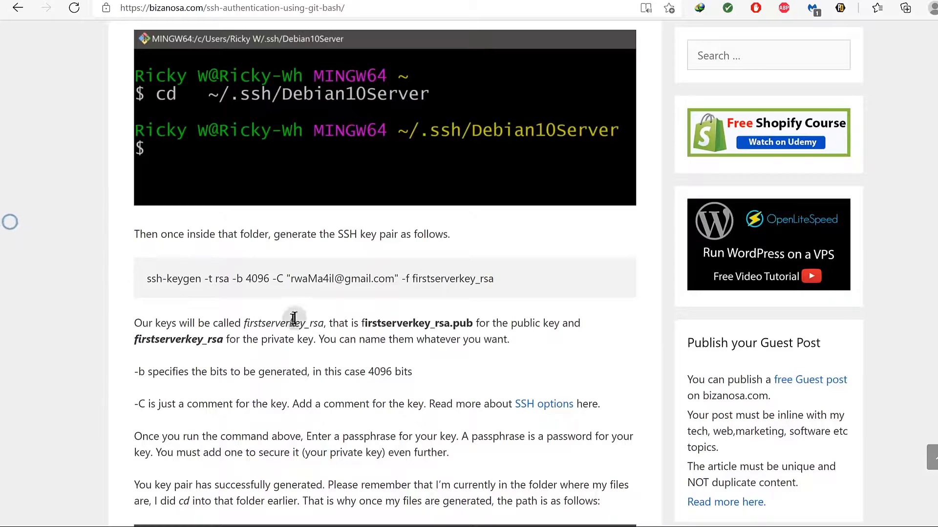
# Scroll to the tutorial's ssh-copy-id section and copy the full-path example command.
pyautogui.scroll(-2, 253, 291)
pyautogui.scroll(-9, 253, 291)
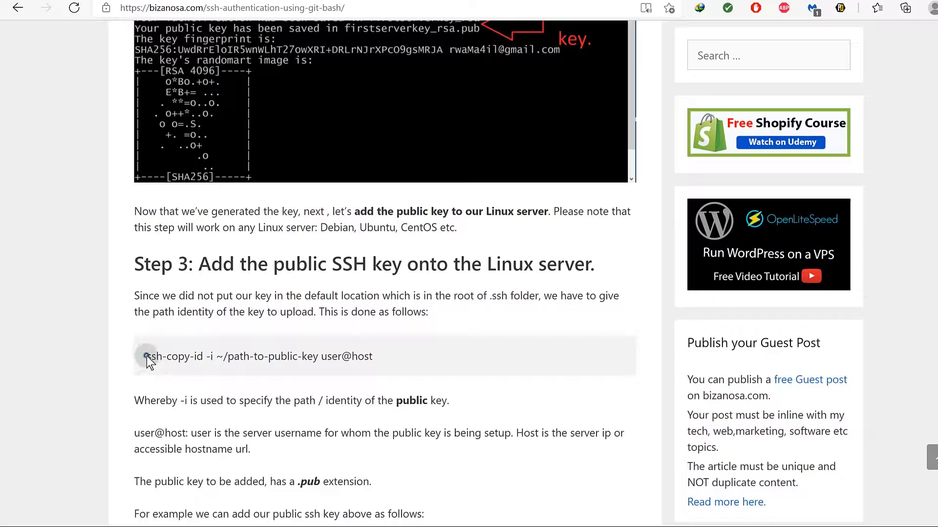
pyautogui.moveTo(147, 357); pyautogui.dragTo(216, 358)
pyautogui.scroll(-3, 216, 358)
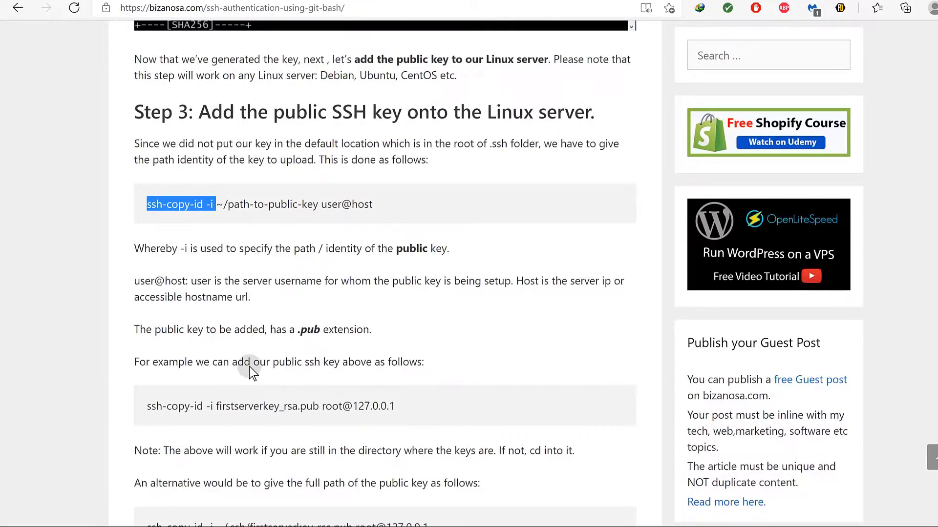
pyautogui.click(213, 251)
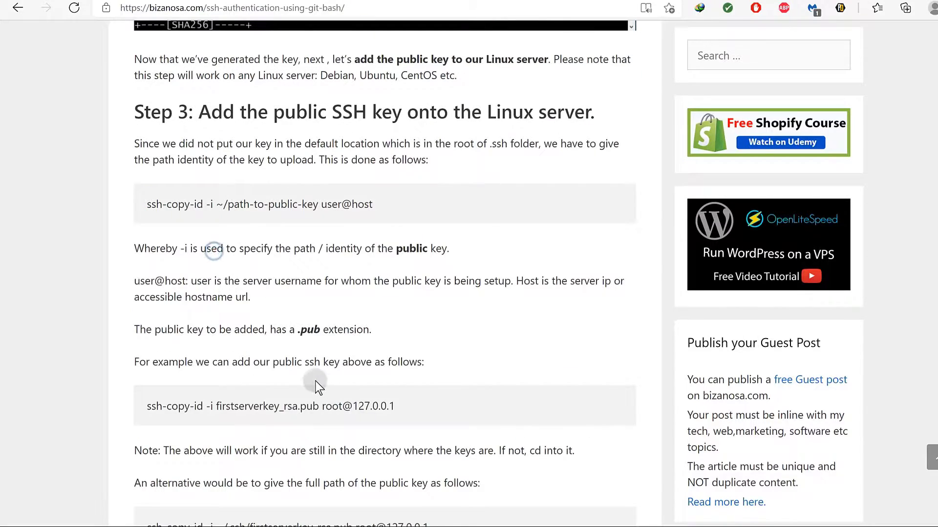
pyautogui.scroll(-3, 315, 382)
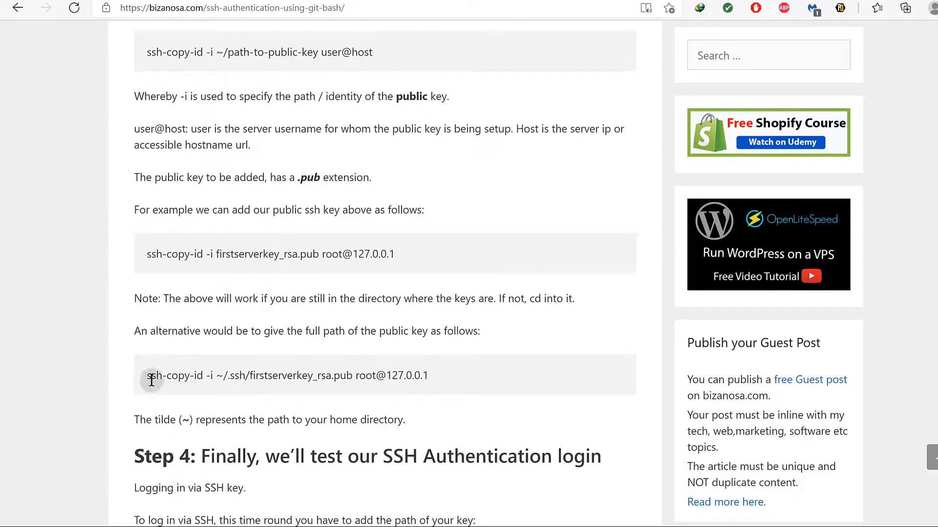
pyautogui.moveTo(146, 377); pyautogui.dragTo(447, 390)
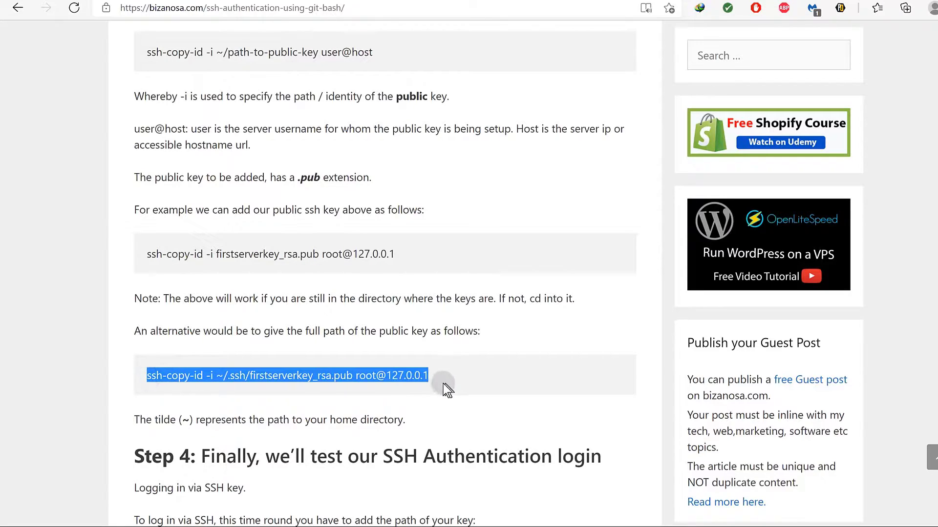
pyautogui.rightClick(362, 377)
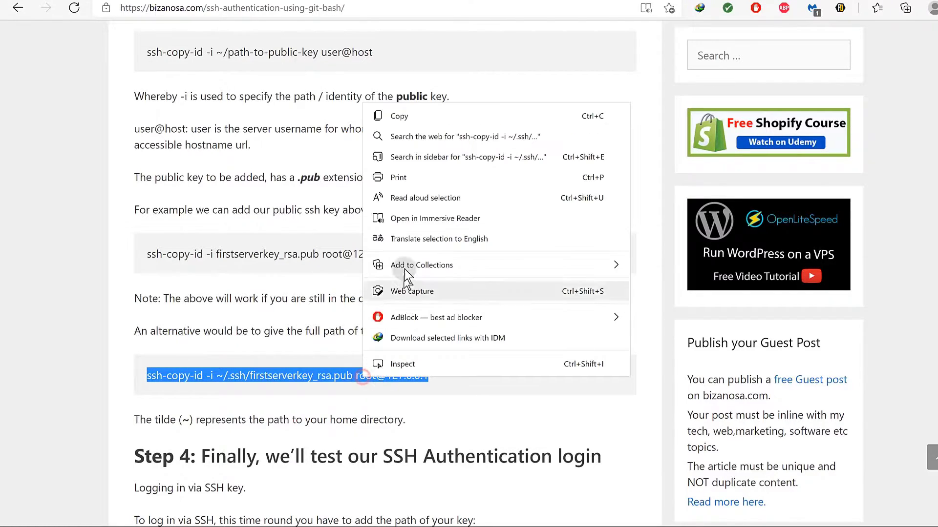
pyautogui.click(394, 117)
# Copy the generic template 'ssh-copy-id -i ~/path-to-public-key user@host'.
pyautogui.scroll(5, 282, 218)
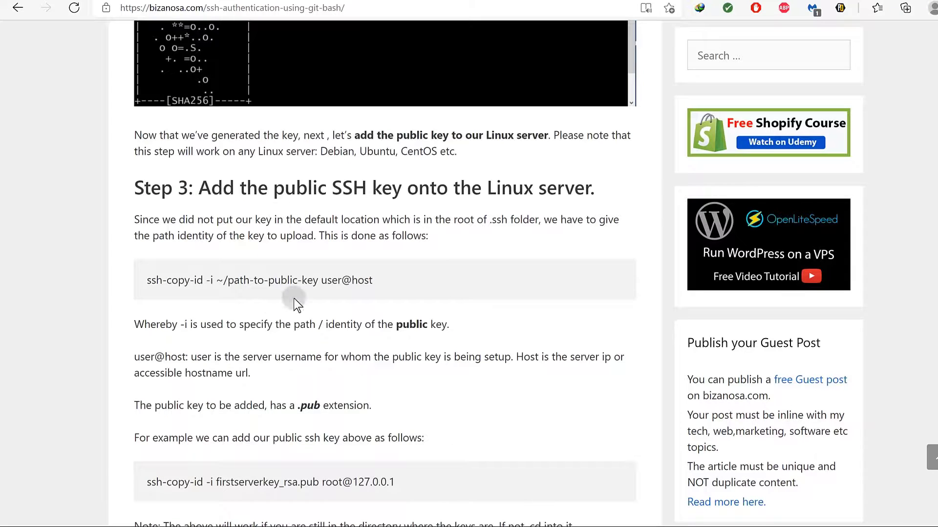
pyautogui.moveTo(148, 279); pyautogui.dragTo(122, 282)
pyautogui.rightClick(151, 284)
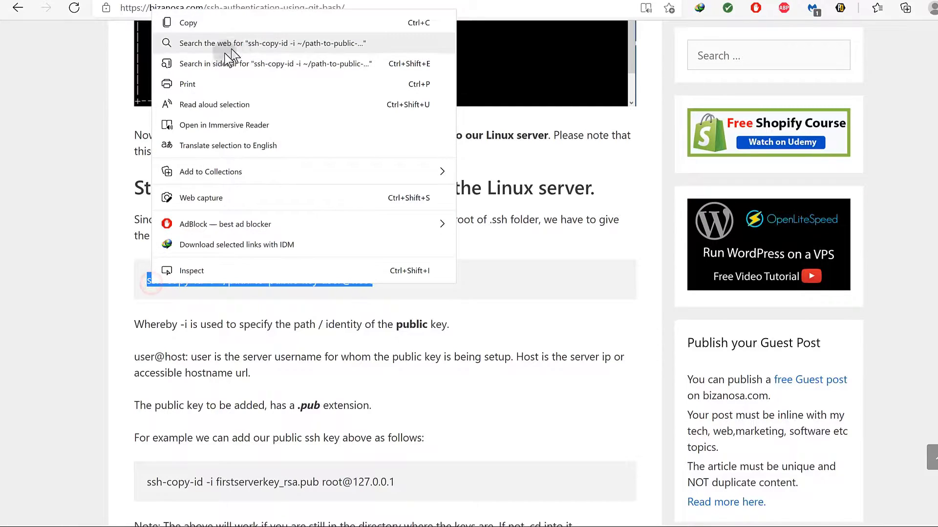
pyautogui.click(199, 28)
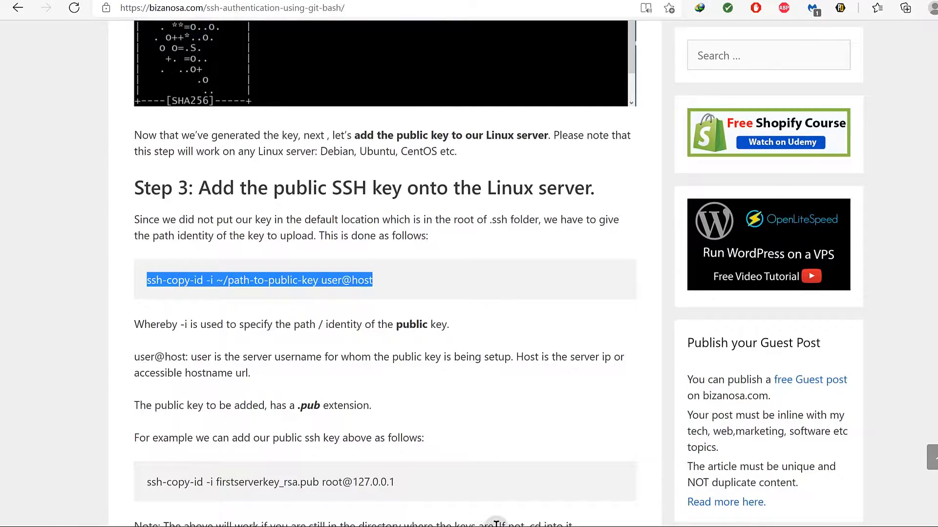
pyautogui.press('super')
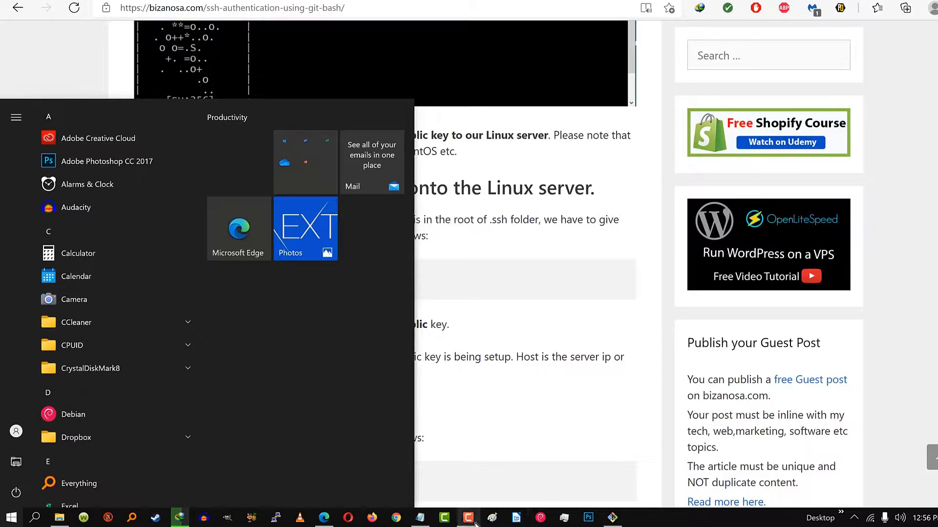
# Paste the ssh-copy-id template on a new line with ~/.ssh/virtualmin/firstserver.pub as the key.
pyautogui.click(421, 522)
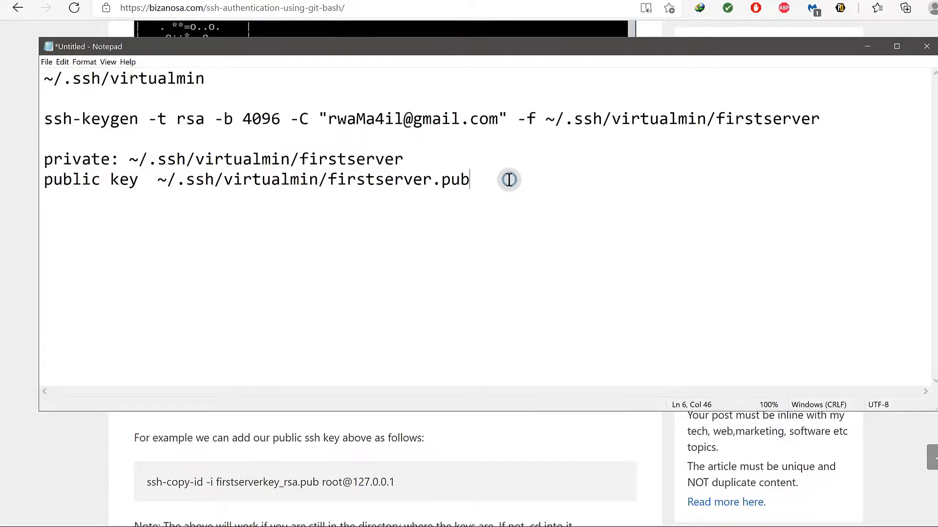
pyautogui.press('Return')
pyautogui.hotkey('ctrl', 'v')
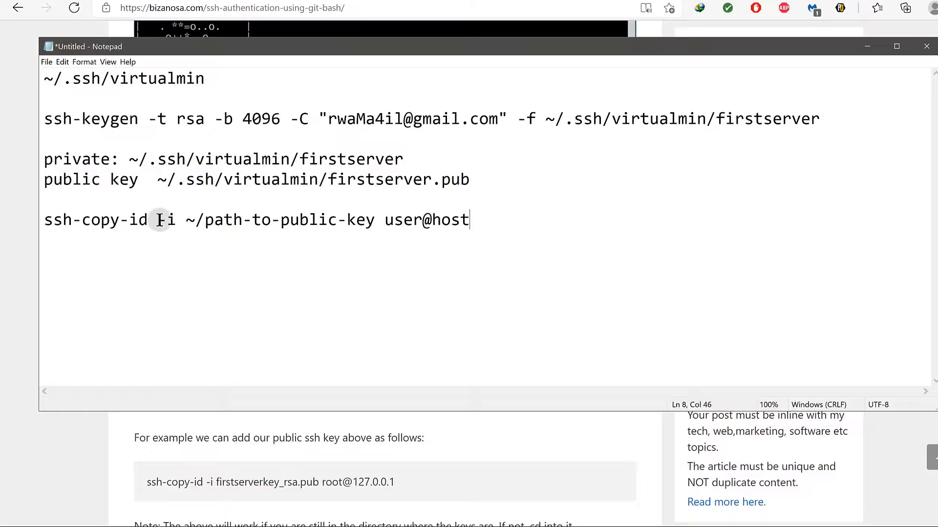
pyautogui.moveTo(158, 221); pyautogui.dragTo(176, 221)
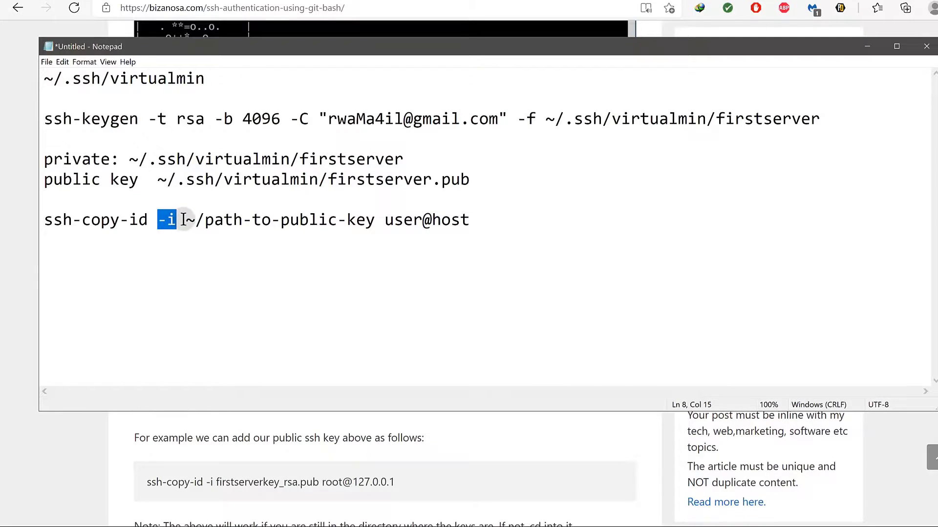
pyautogui.moveTo(156, 180); pyautogui.dragTo(470, 179)
pyautogui.rightClick(440, 178)
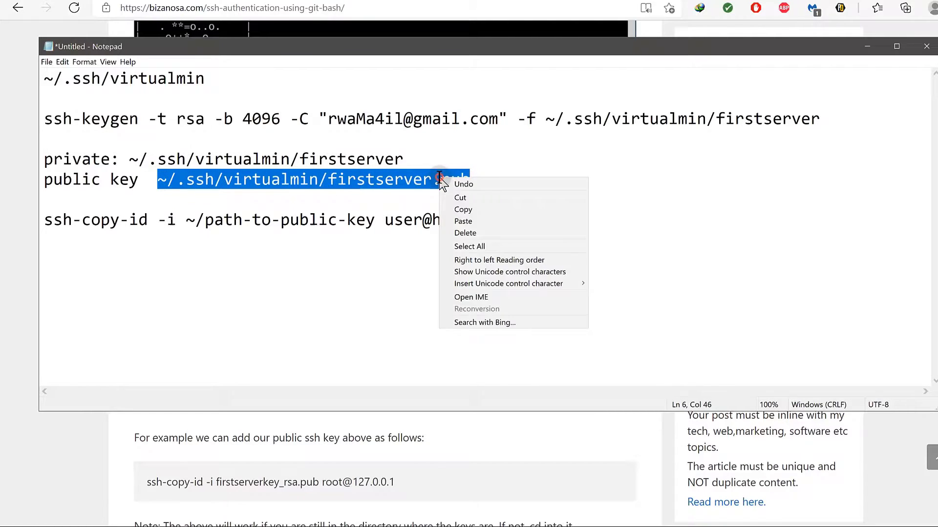
pyautogui.click(446, 209)
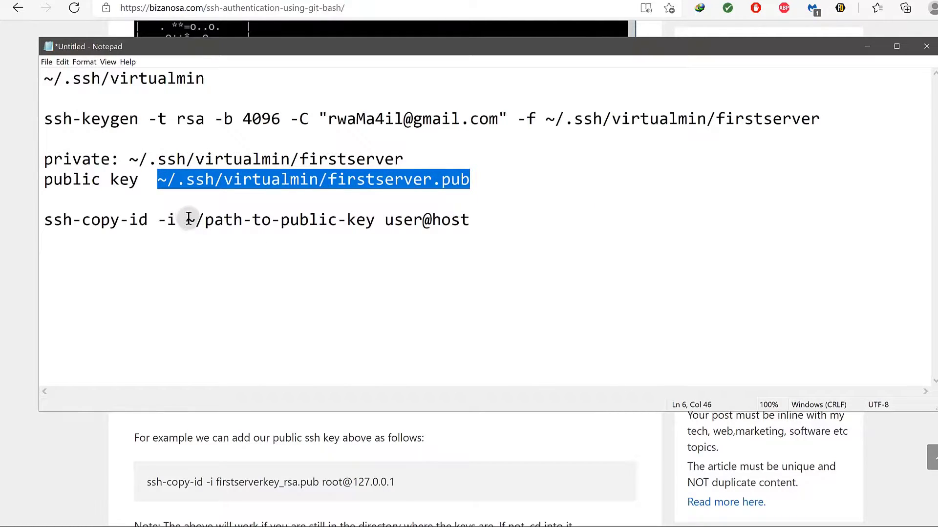
pyautogui.moveTo(188, 219); pyautogui.dragTo(363, 220)
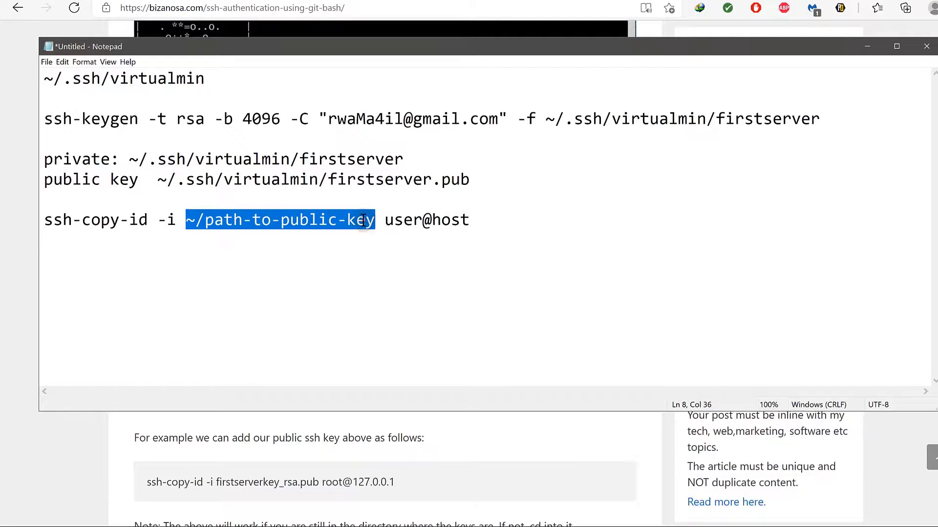
pyautogui.rightClick(363, 221)
pyautogui.click(393, 266)
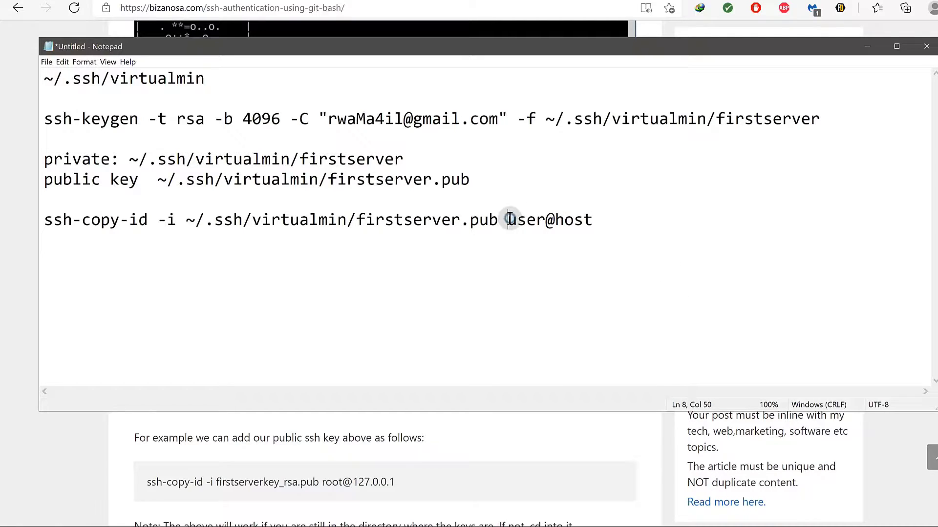
pyautogui.write('n3w')
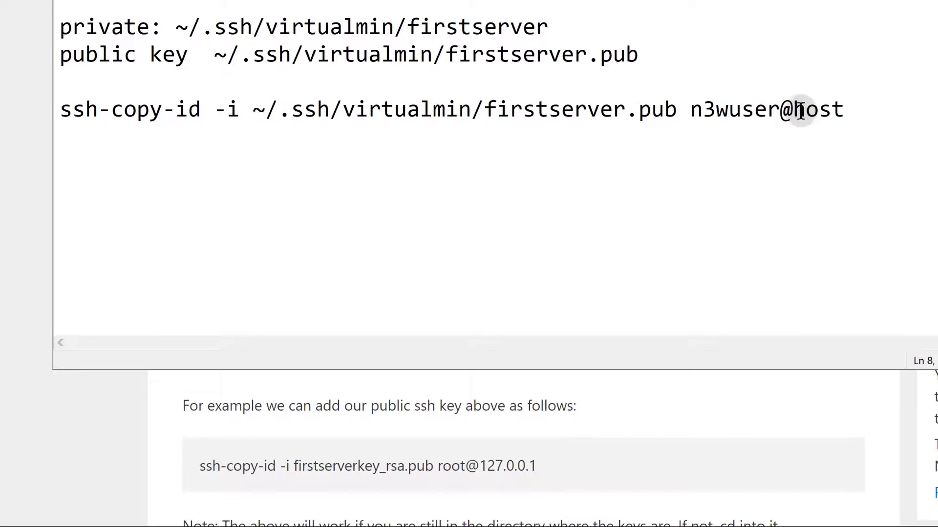
pyautogui.moveTo(797, 109); pyautogui.dragTo(758, 180)
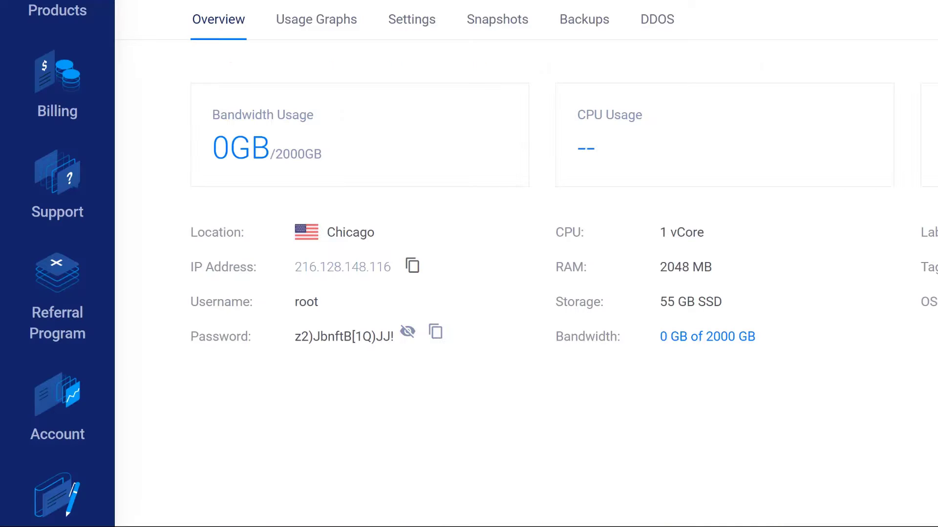
pyautogui.click(413, 266)
pyautogui.hotkey('alt', 'Tab')
pyautogui.rightClick(818, 110)
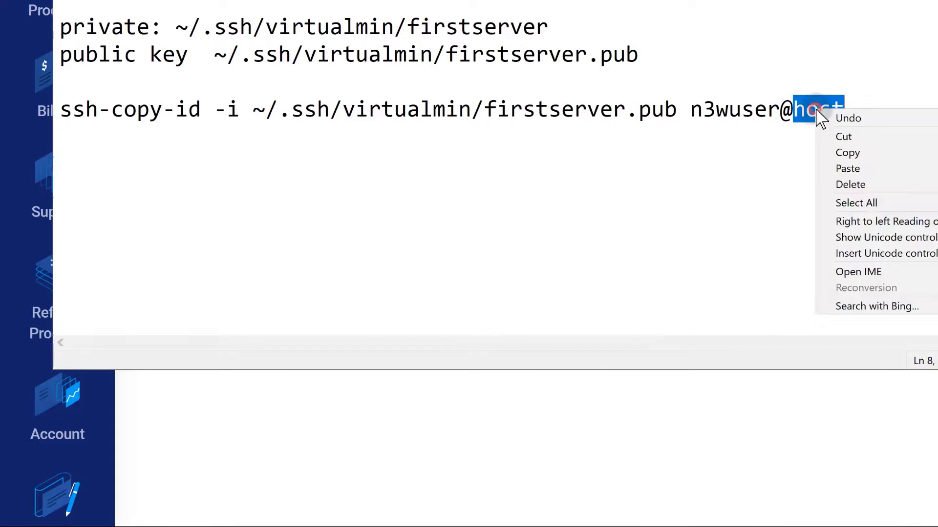
pyautogui.click(847, 169)
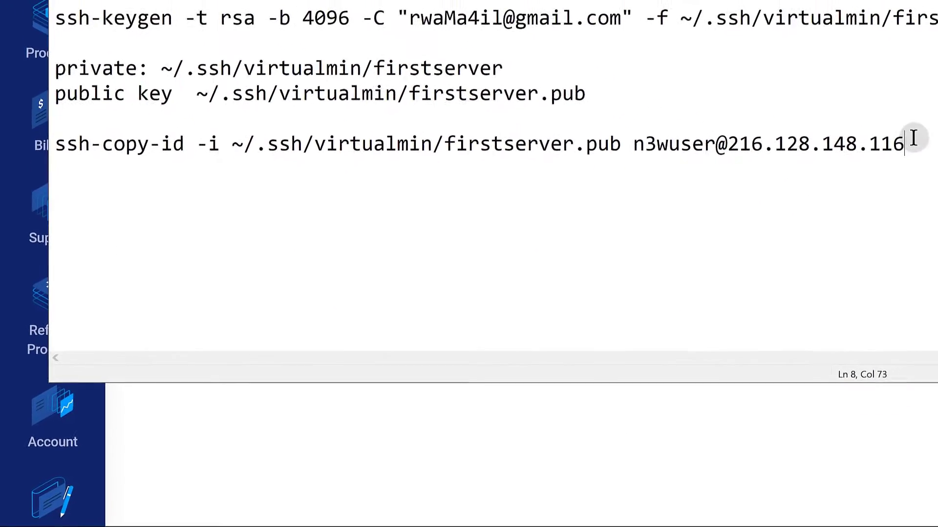
pyautogui.moveTo(937, 111); pyautogui.dragTo(930, 108)
pyautogui.moveTo(782, 192); pyautogui.dragTo(52, 206)
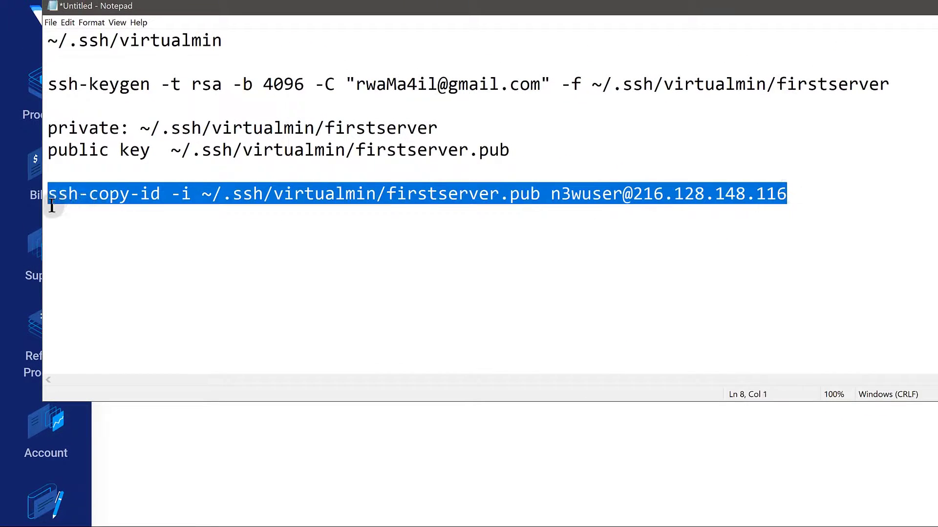
pyautogui.rightClick(51, 201)
pyautogui.click(94, 226)
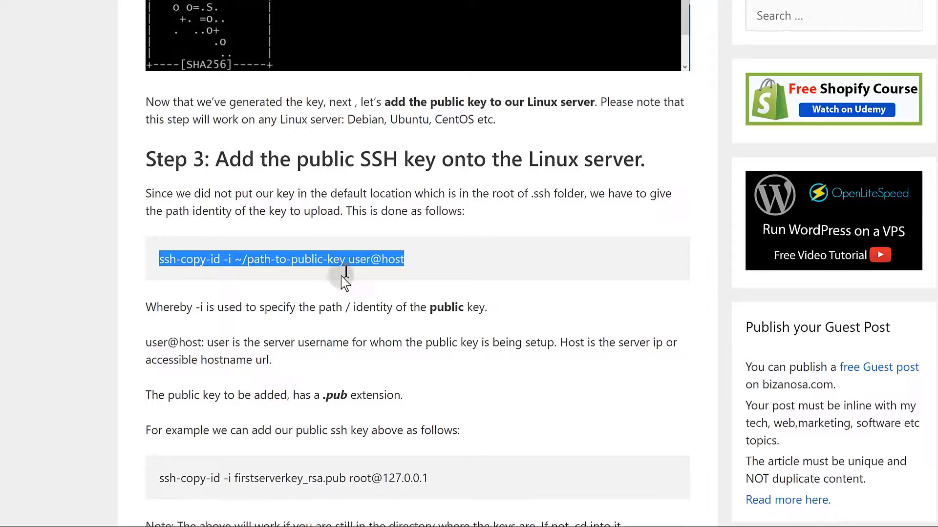
# Check the tutorial's firstserverkey_rsa.pub example, then paste the ssh-copy-id command into Git Bash.
pyautogui.scroll(-3, 386, 342)
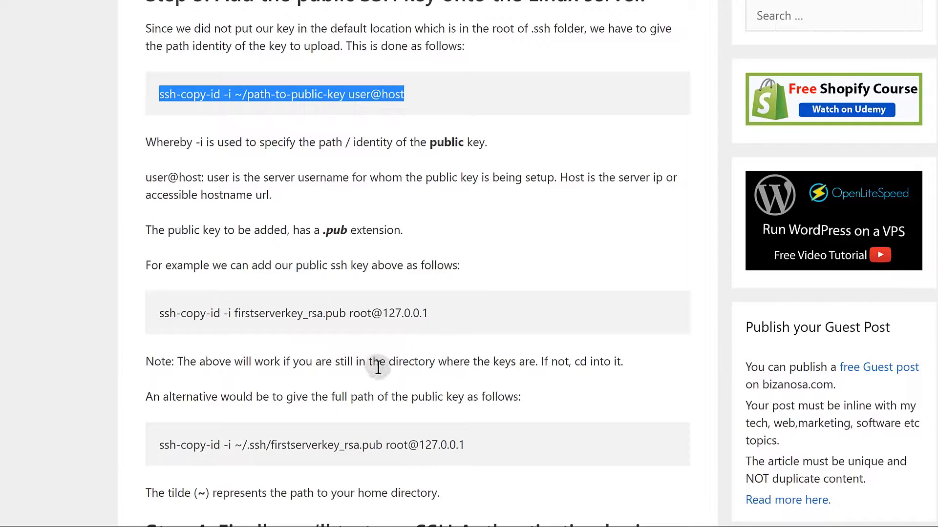
pyautogui.moveTo(235, 311); pyautogui.dragTo(346, 313)
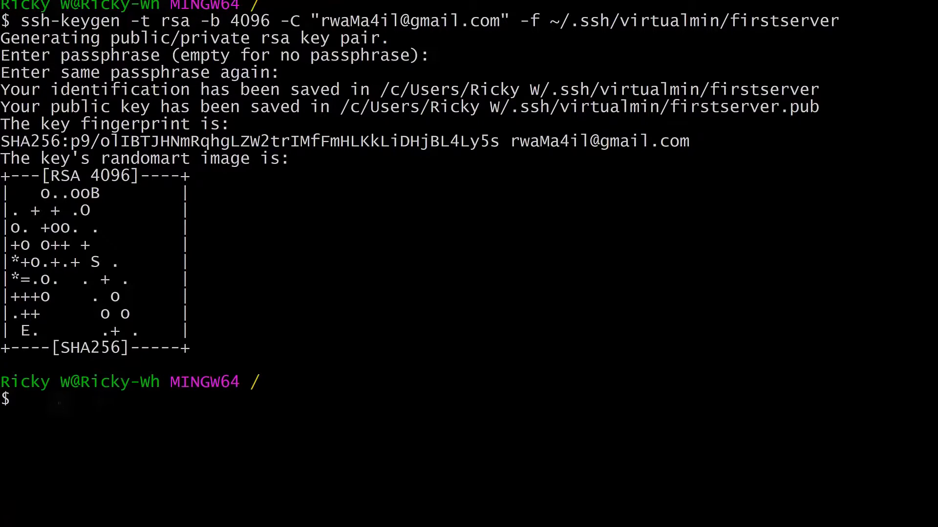
pyautogui.rightClick(59, 403)
pyautogui.click(81, 279)
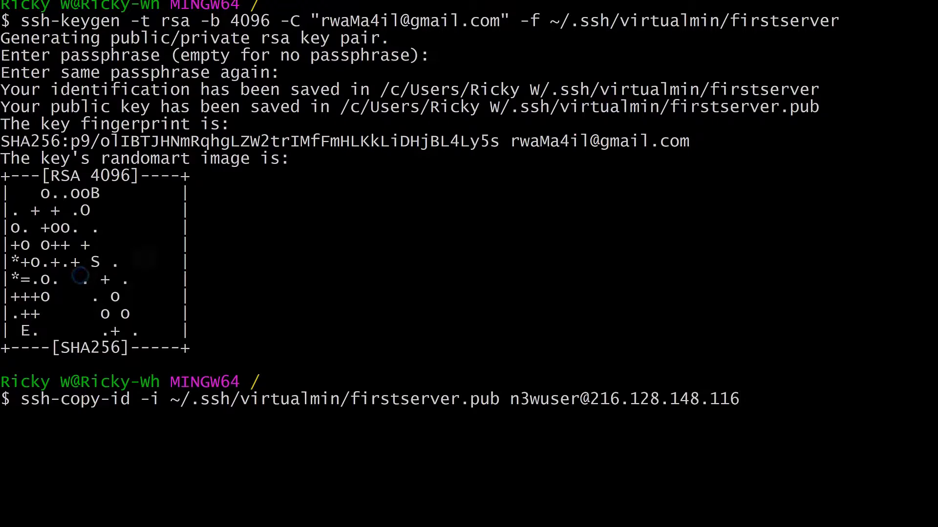
# Run ssh-copy-id and enter the n3wuser password so the key is added on 216.128.148.116.
pyautogui.press('Return')
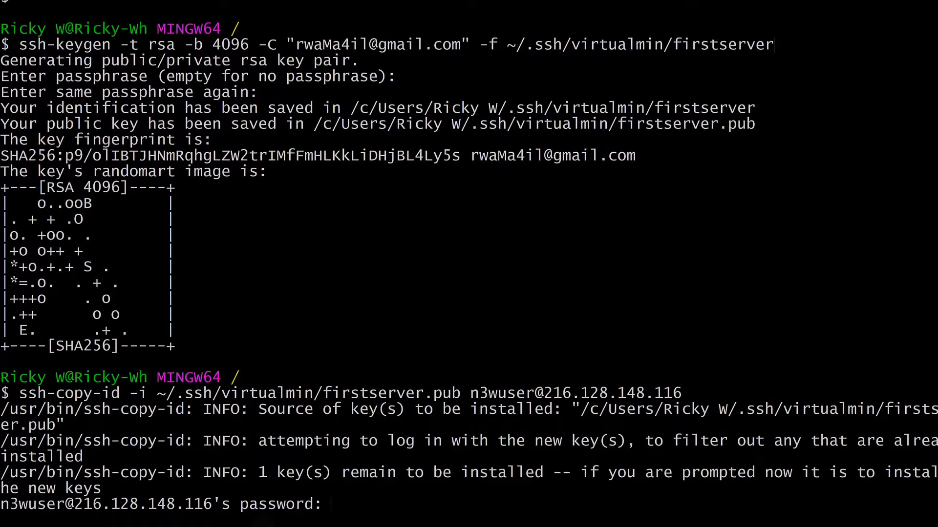
pyautogui.press('Return')
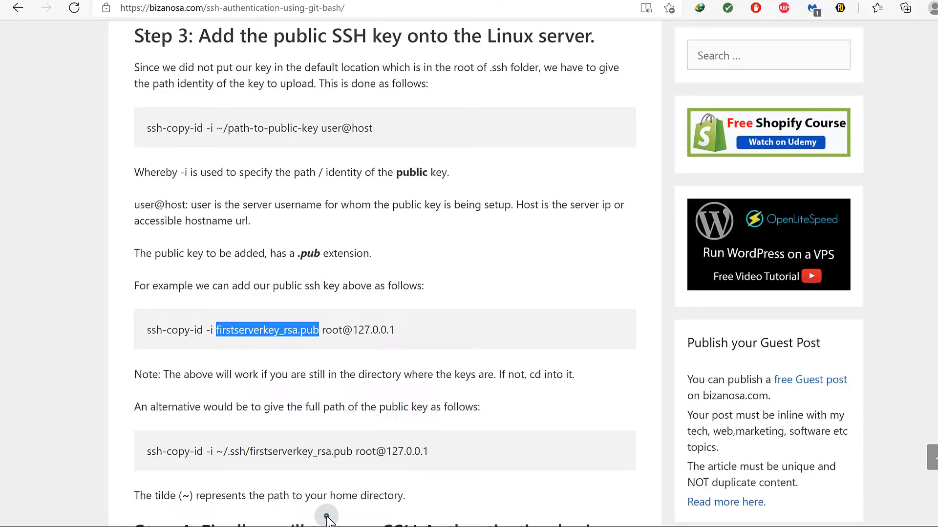
# Scroll to Step 4 and copy 'ssh user@server_ip -i ~/.ssh/path-to-private-key'.
pyautogui.scroll(-5, 257, 351)
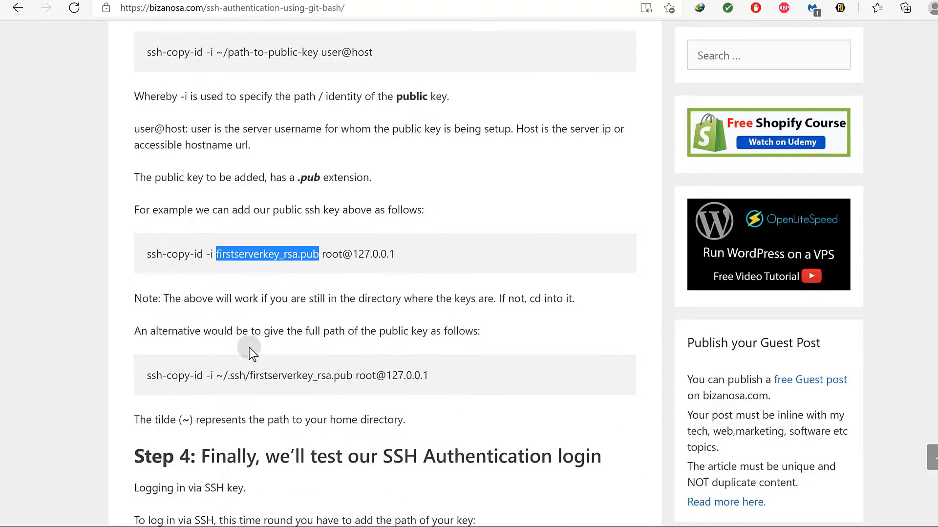
pyautogui.scroll(-2, 231, 353)
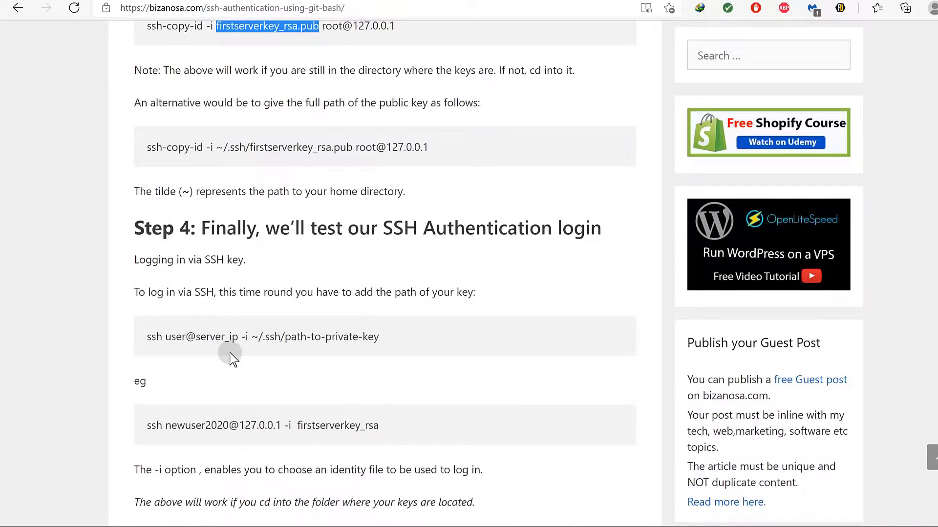
pyautogui.click(147, 337)
pyautogui.moveTo(147, 337); pyautogui.dragTo(369, 340)
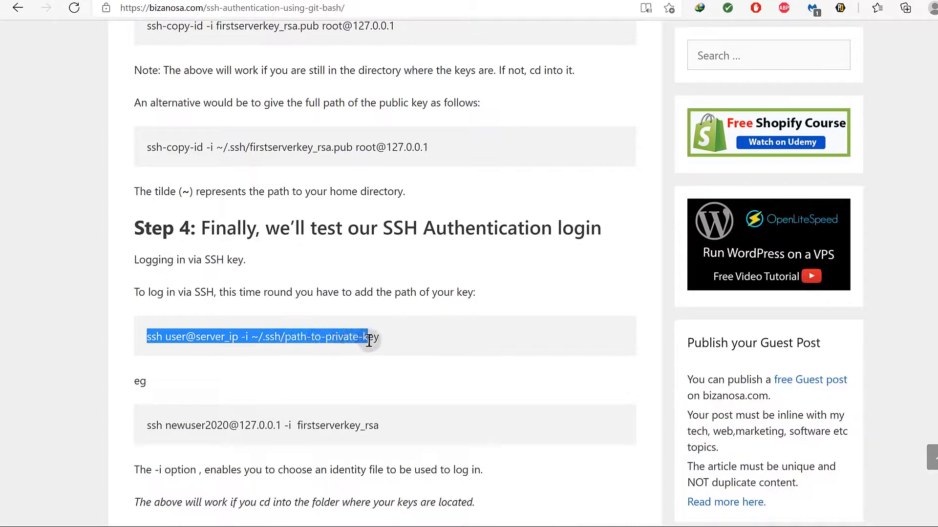
pyautogui.scroll(-2, 391, 374)
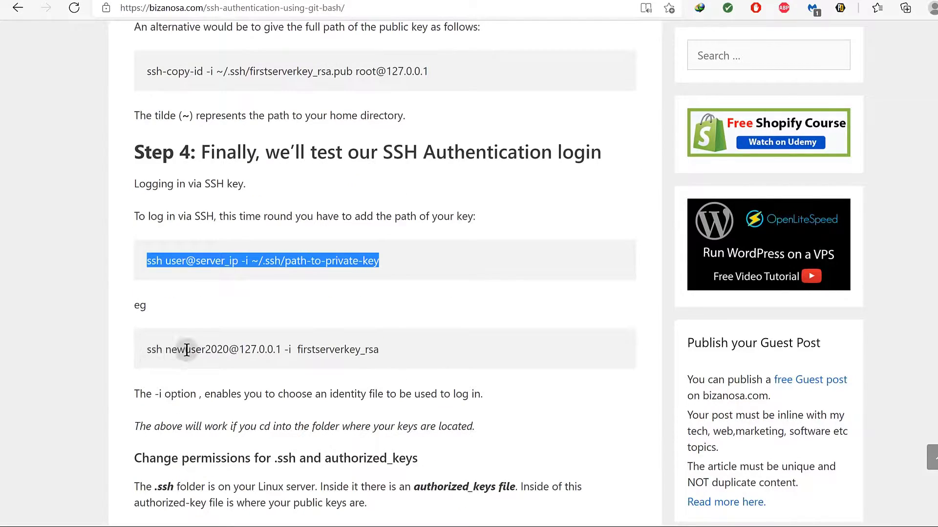
pyautogui.moveTo(185, 349); pyautogui.dragTo(237, 354)
pyautogui.click(186, 260)
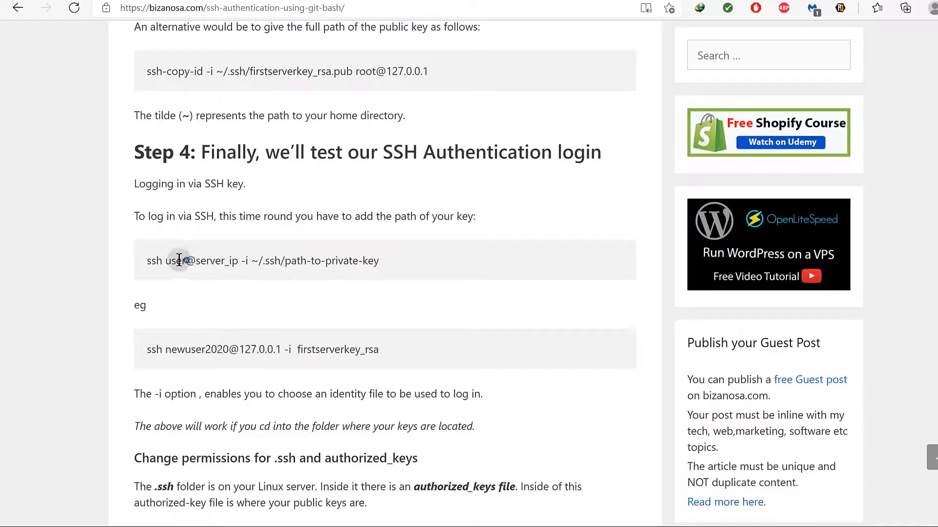
pyautogui.moveTo(147, 260); pyautogui.dragTo(386, 264)
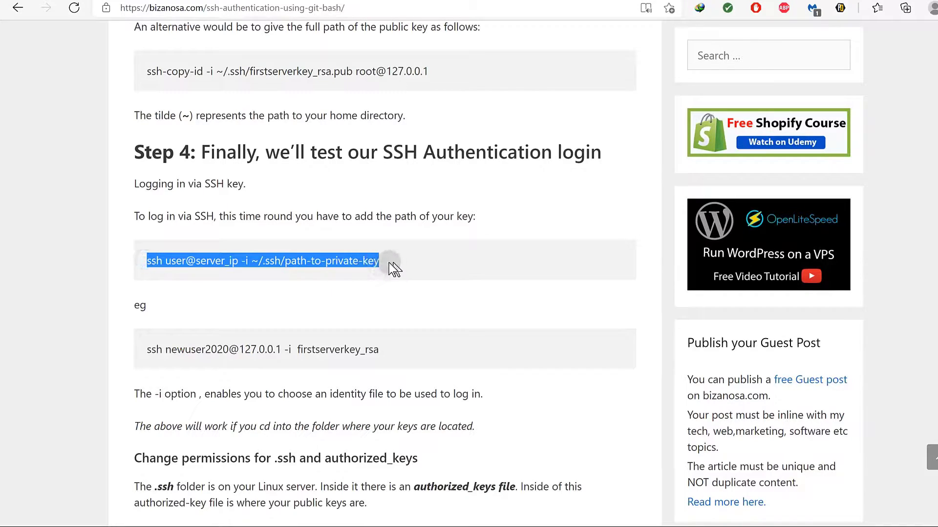
pyautogui.rightClick(366, 264)
pyautogui.click(417, 6)
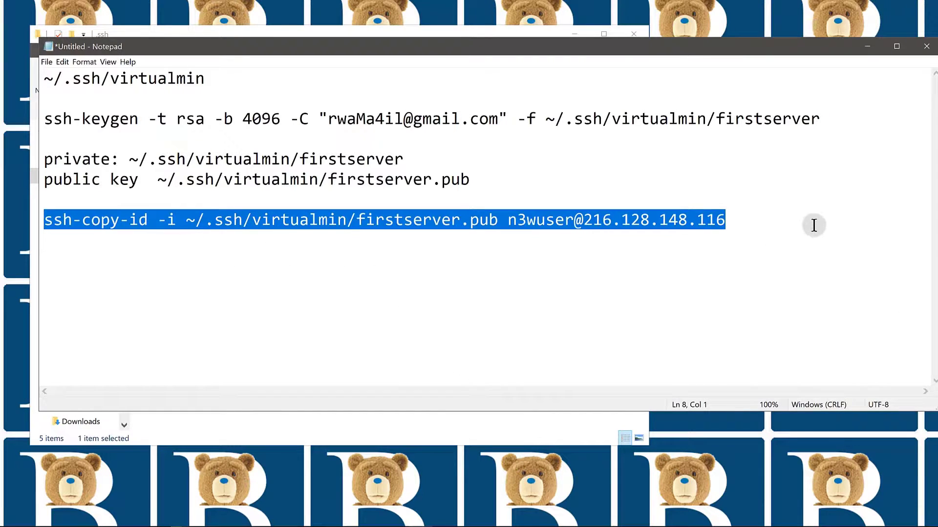
pyautogui.click(734, 217)
pyautogui.press('Return')
pyautogui.press('Return')
pyautogui.hotkey('ctrl', 'v')
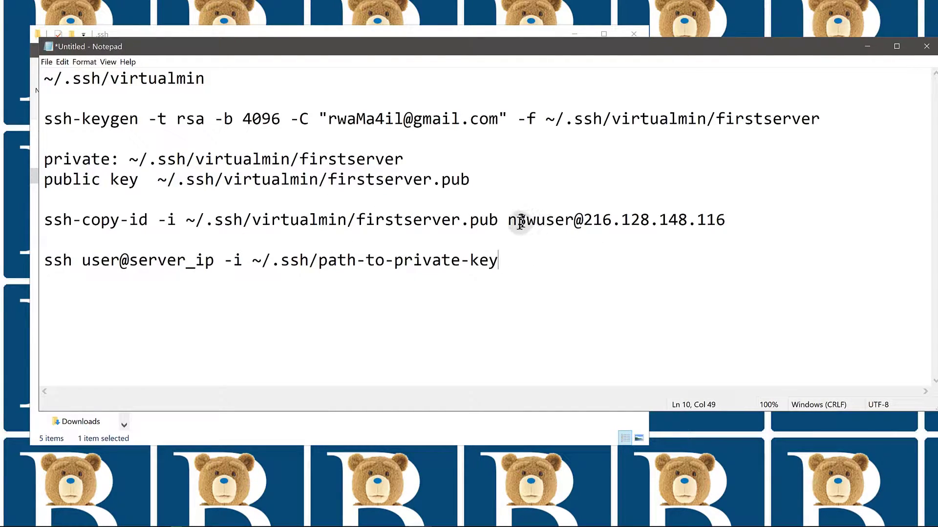
pyautogui.moveTo(507, 221); pyautogui.dragTo(728, 220)
pyautogui.rightClick(680, 220)
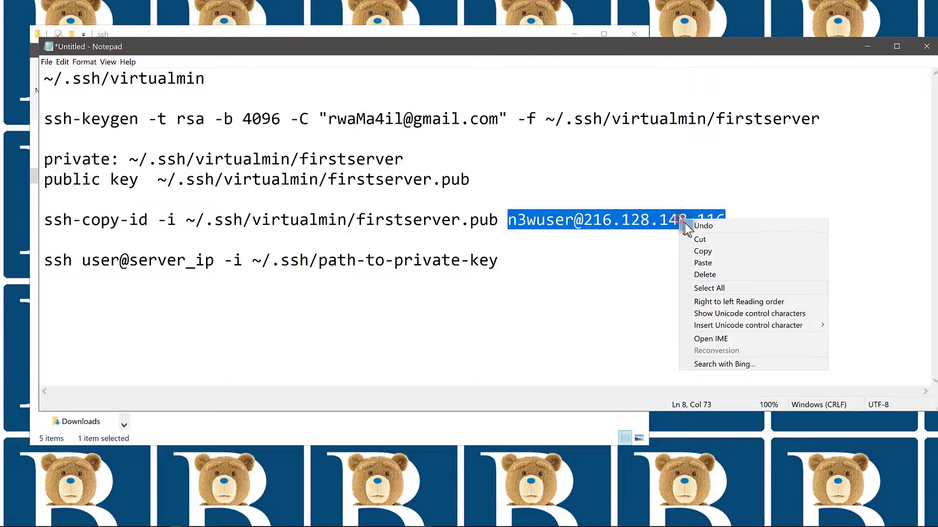
pyautogui.click(704, 251)
pyautogui.moveTo(81, 260); pyautogui.dragTo(215, 262)
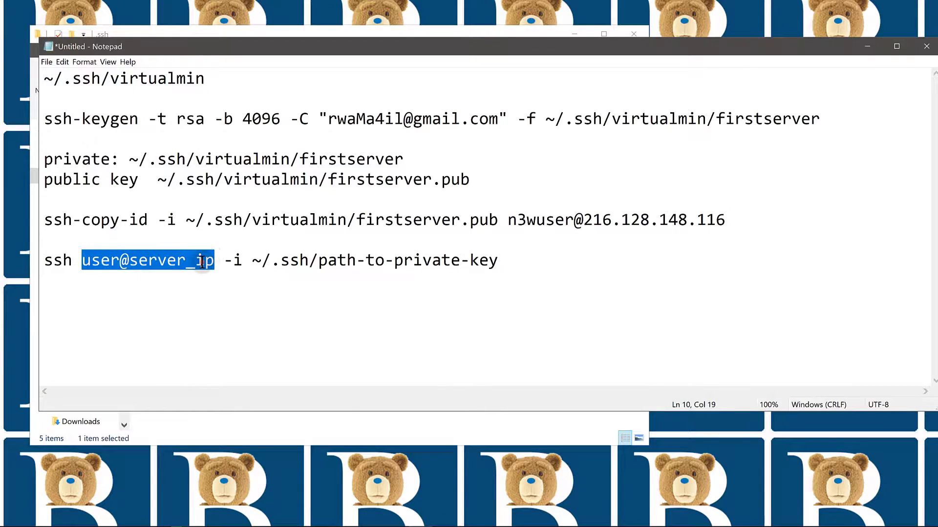
pyautogui.rightClick(202, 262)
pyautogui.click(225, 305)
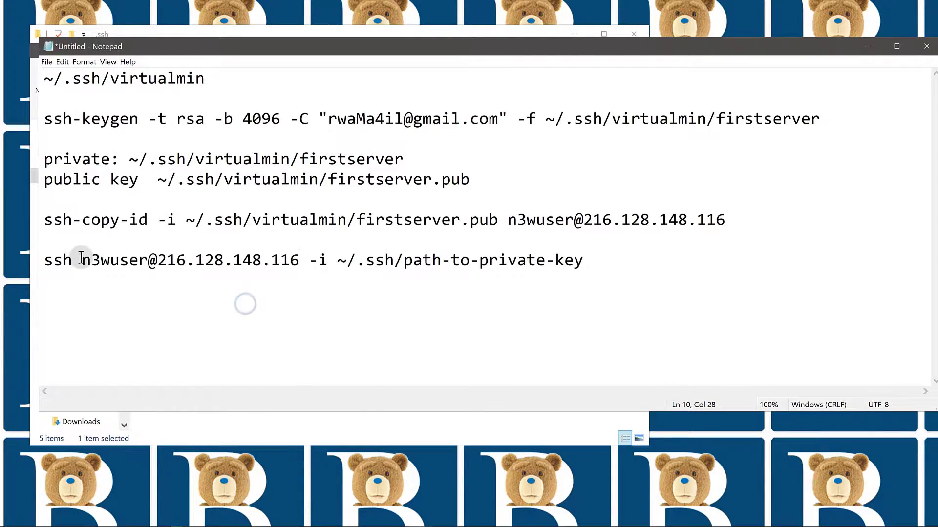
# Replace the placeholder key path with the private key ~/.ssh/virtualmin/firstserver.
pyautogui.moveTo(82, 261); pyautogui.dragTo(145, 258)
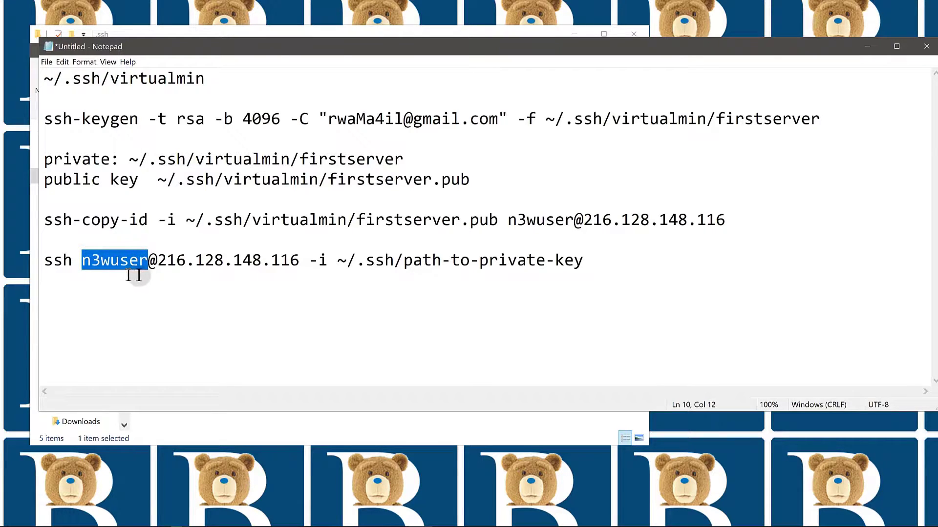
pyautogui.click(386, 259)
pyautogui.moveTo(337, 259); pyautogui.dragTo(589, 260)
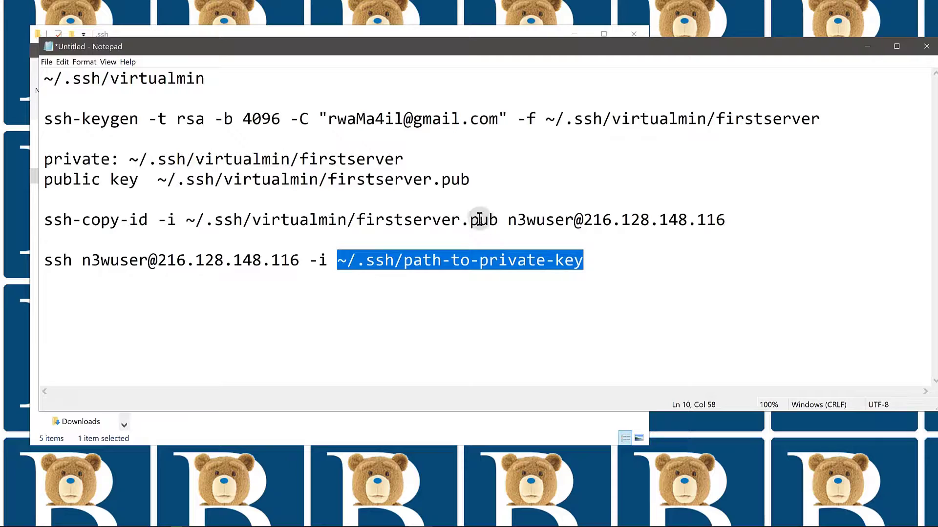
pyautogui.moveTo(507, 221); pyautogui.dragTo(459, 227)
pyautogui.click(423, 264)
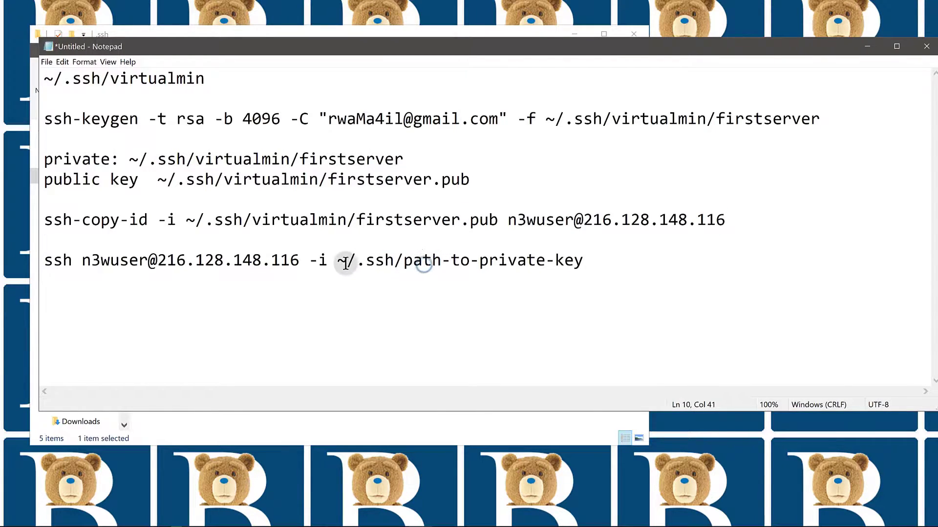
pyautogui.moveTo(317, 259); pyautogui.dragTo(585, 255)
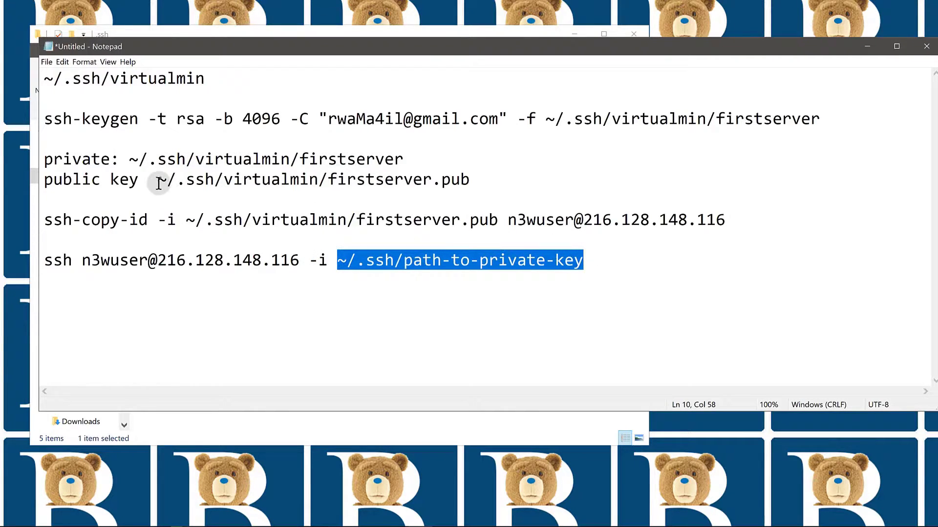
pyautogui.moveTo(130, 159); pyautogui.dragTo(400, 157)
pyautogui.rightClick(392, 158)
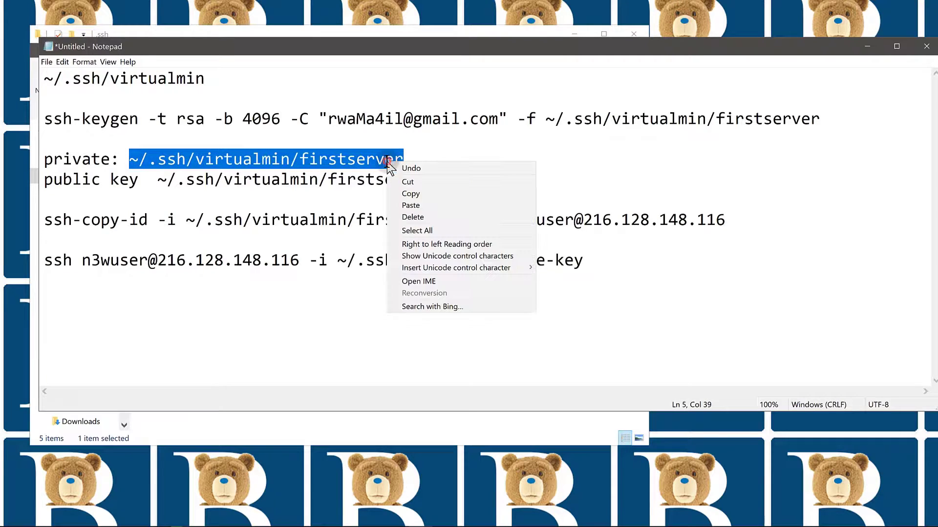
pyautogui.click(414, 193)
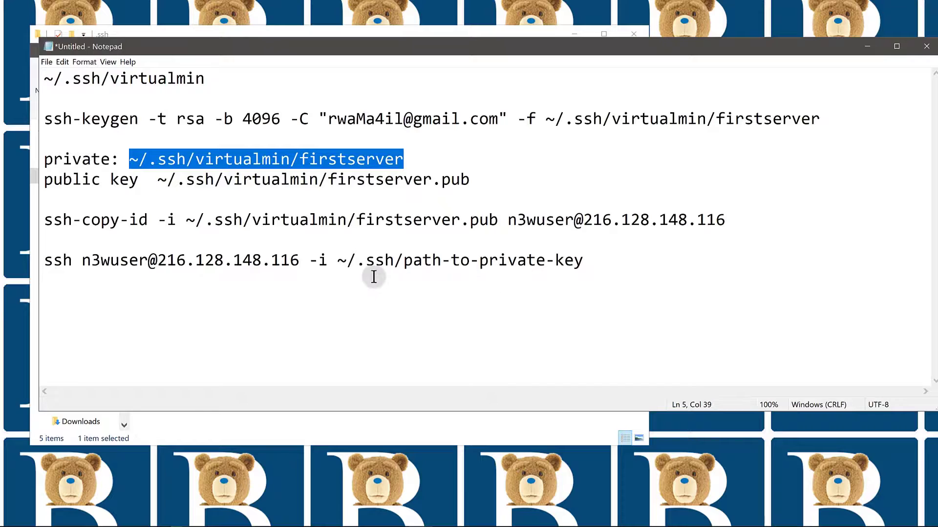
pyautogui.moveTo(337, 261); pyautogui.dragTo(576, 258)
pyautogui.rightClick(546, 263)
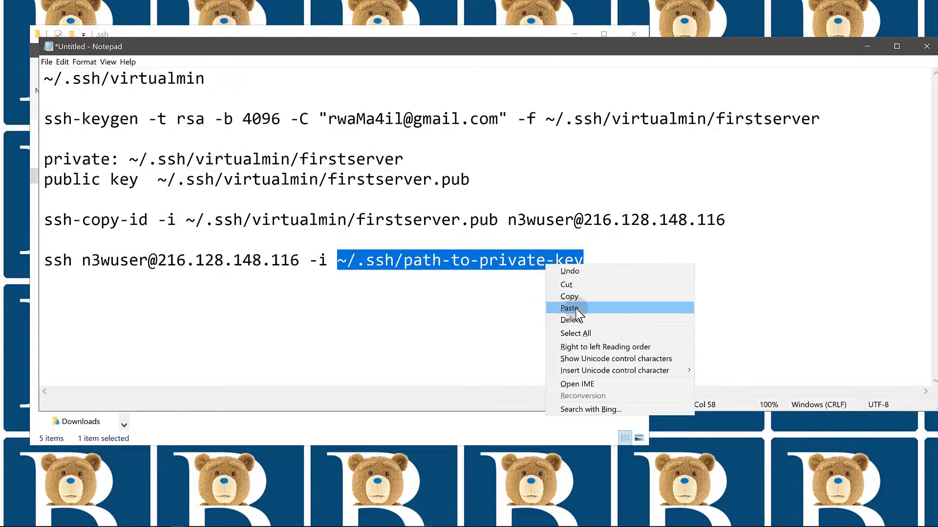
pyautogui.click(569, 308)
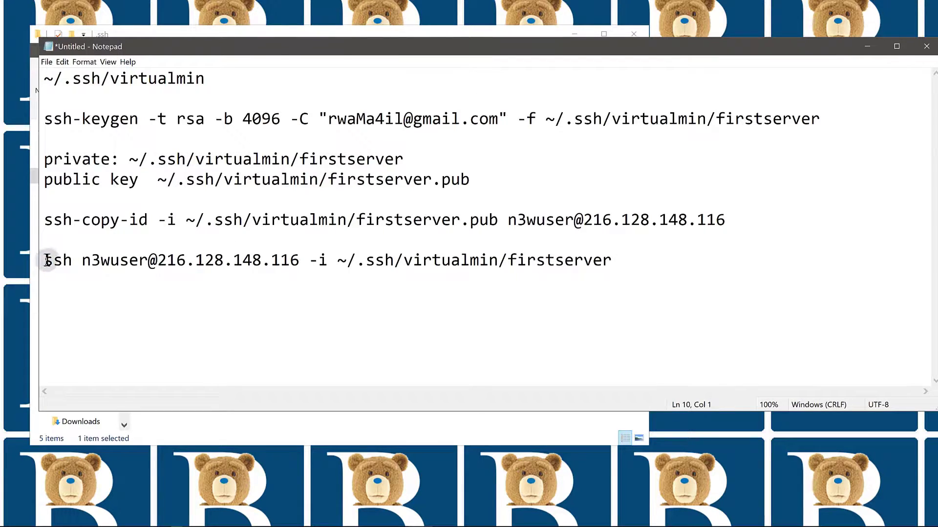
# Copy the finished ssh login command.
pyautogui.moveTo(45, 260); pyautogui.dragTo(620, 258)
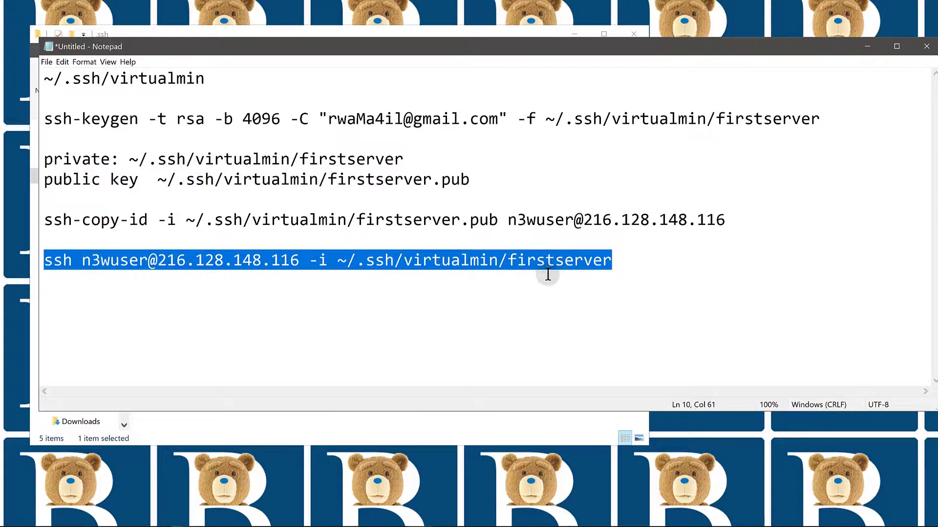
pyautogui.rightClick(353, 265)
pyautogui.click(374, 299)
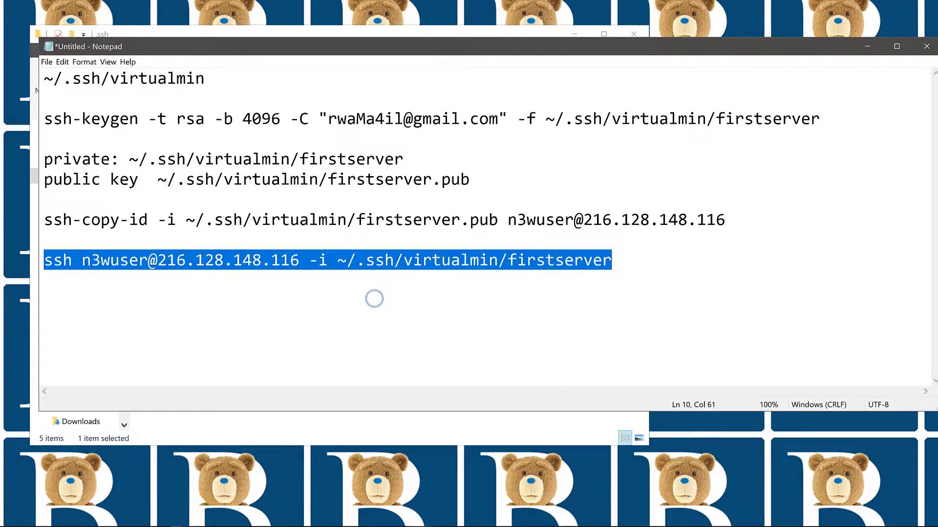
pyautogui.moveTo(548, 523)
pyautogui.click(612, 517)
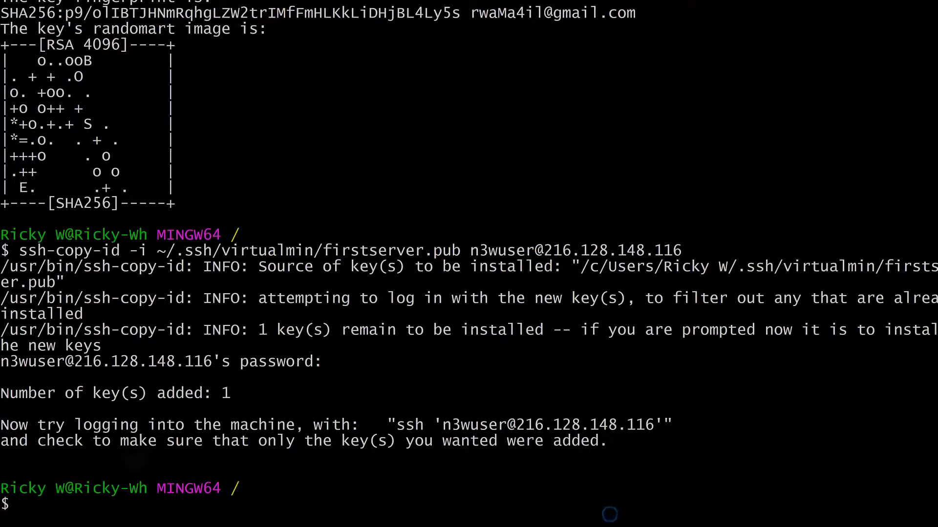
# Run the pasted ssh command with the firstserver key, enter its passphrase, and clear the screen.
pyautogui.rightClick(120, 514)
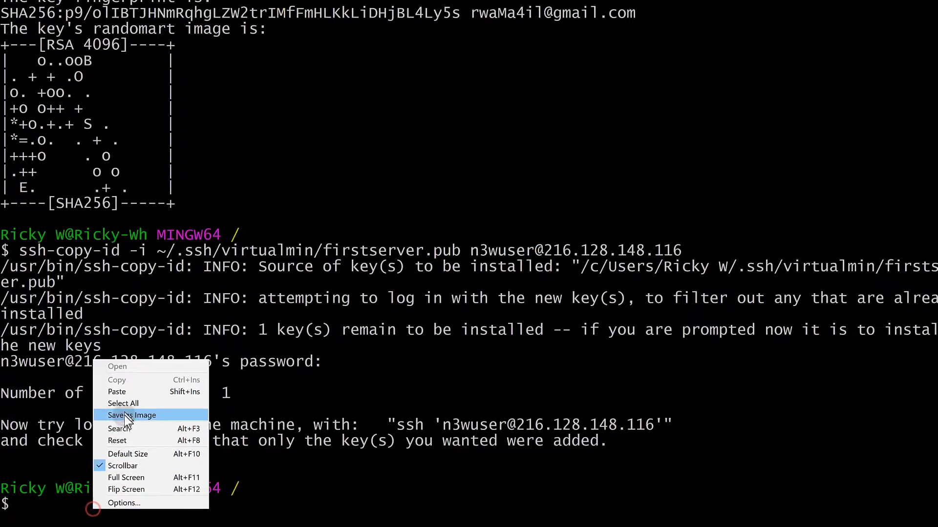
pyautogui.click(124, 384)
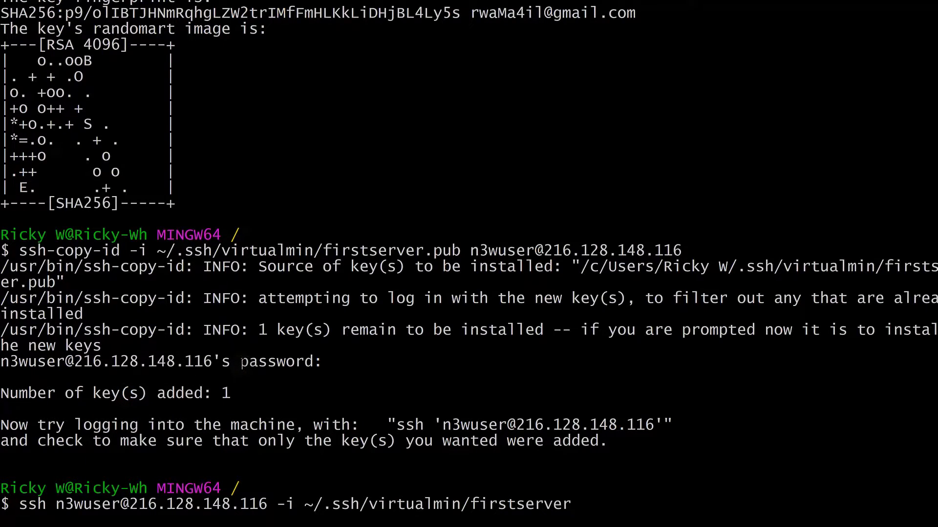
pyautogui.press('Return')
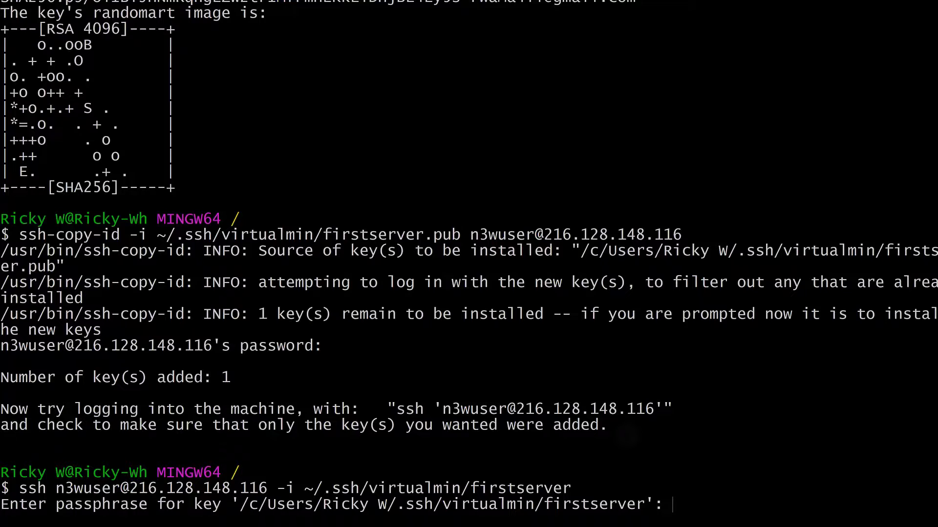
pyautogui.press('Return')
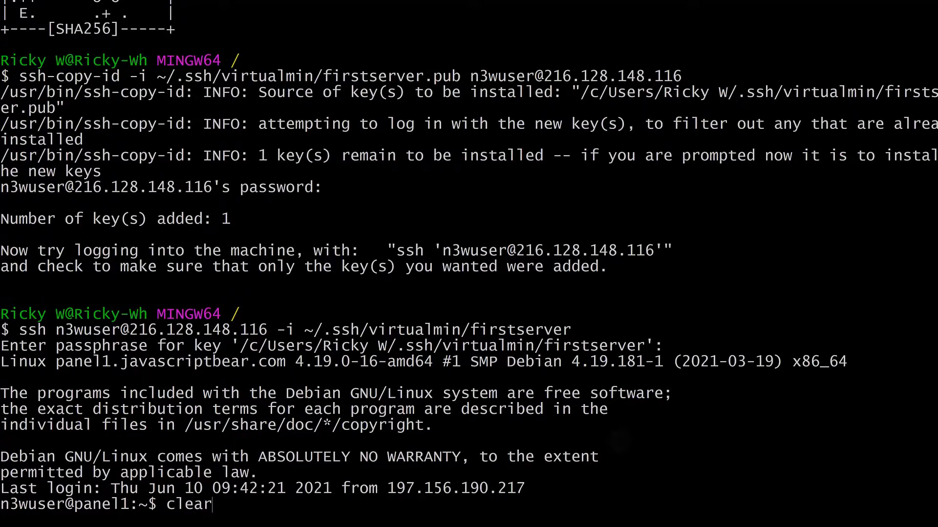
pyautogui.write('clear')
pyautogui.press('Return')
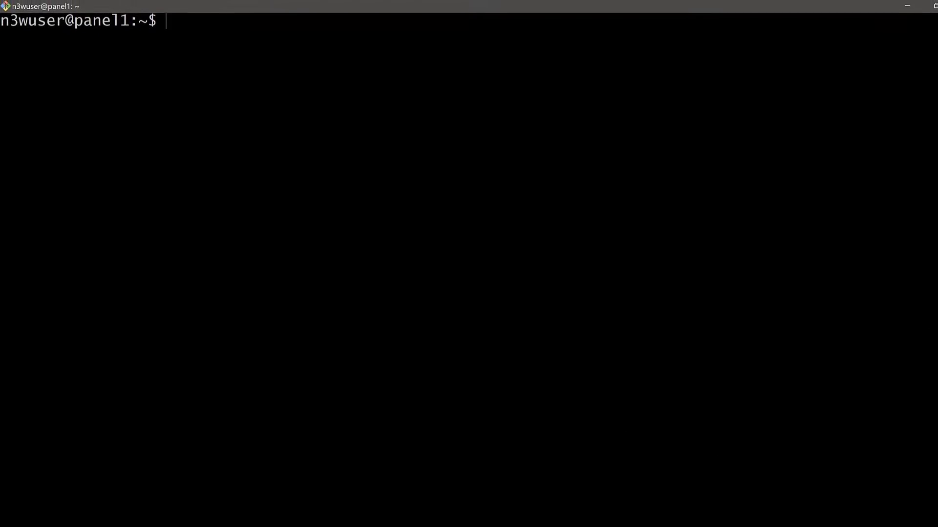
# Scroll to the Disable Root login section and copy 'sudo nano /etc/ssh/sshd_config'.
pyautogui.click(905, 9)
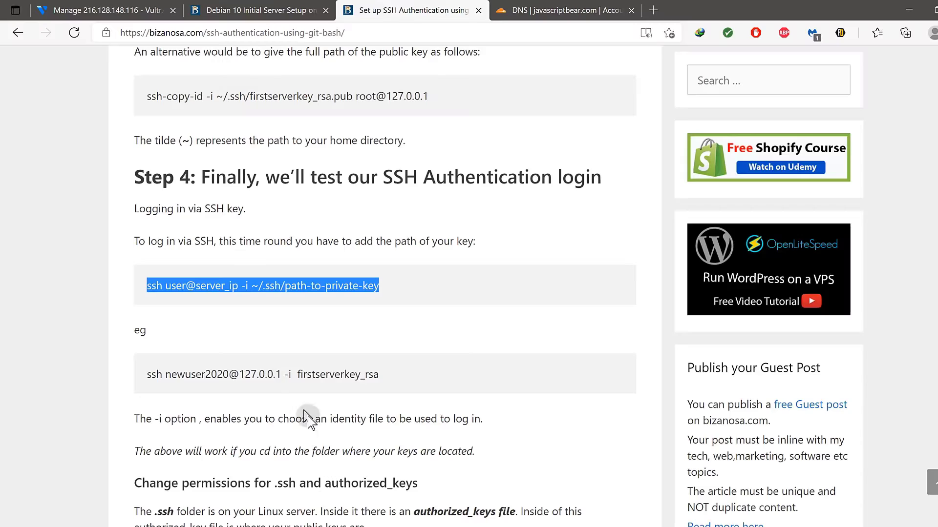
pyautogui.scroll(-8, 252, 374)
pyautogui.scroll(-3, 252, 374)
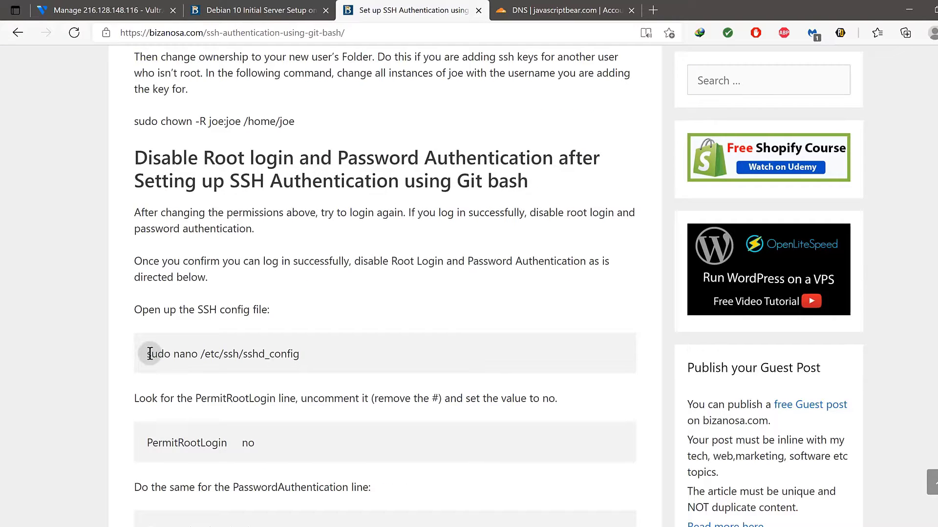
pyautogui.scroll(-3, 169, 430)
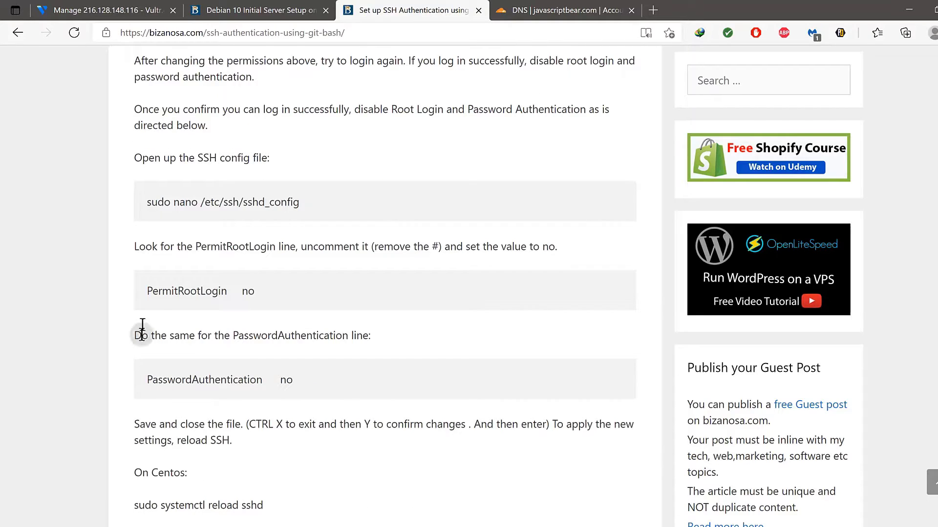
pyautogui.moveTo(155, 286); pyautogui.dragTo(207, 291)
pyautogui.moveTo(174, 384); pyautogui.dragTo(249, 378)
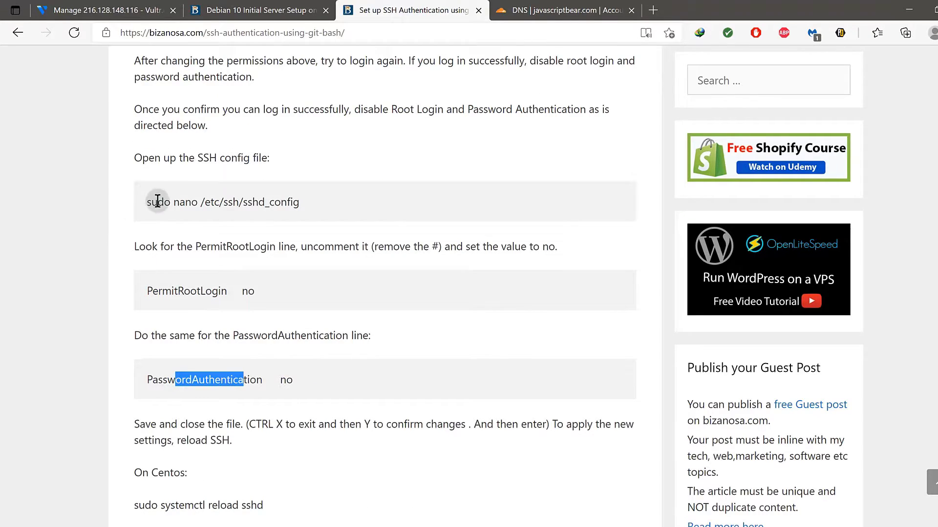
pyautogui.moveTo(147, 202); pyautogui.dragTo(302, 203)
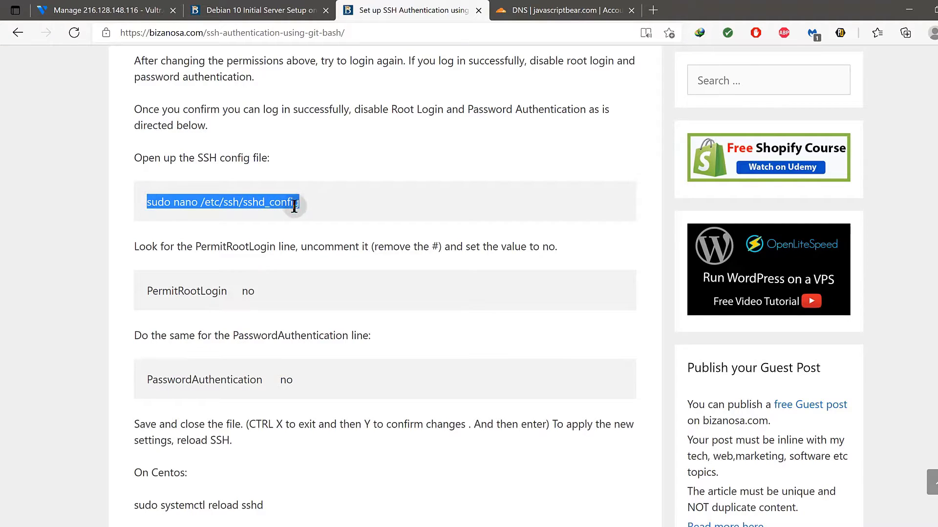
pyautogui.rightClick(305, 205)
pyautogui.click(319, 215)
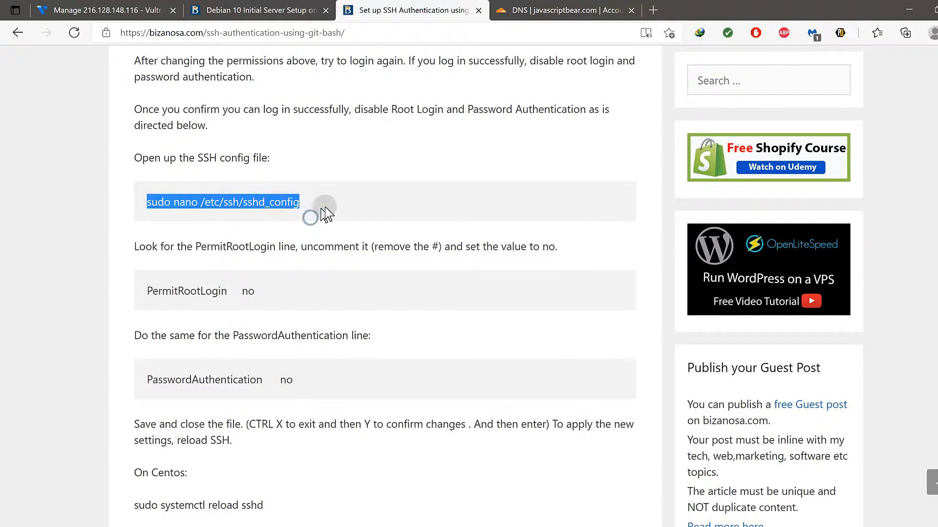
pyautogui.press('super')
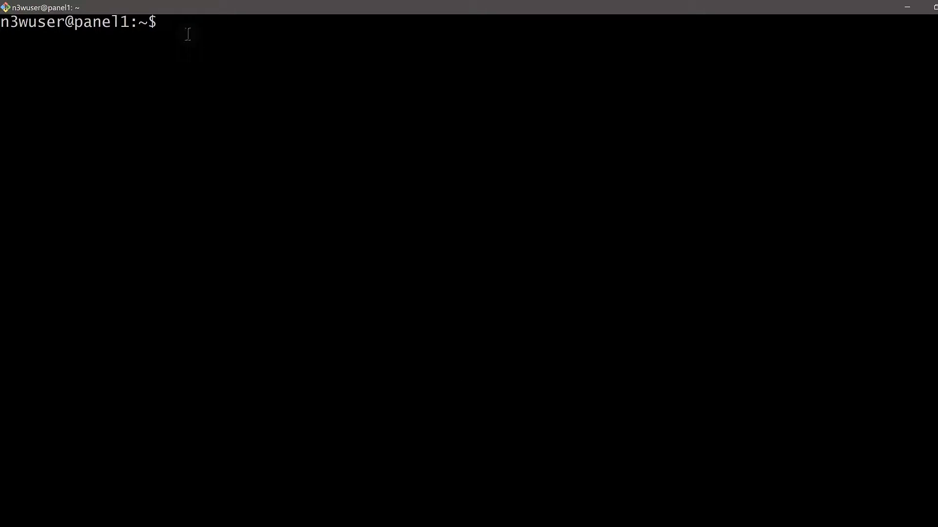
# Paste and run sudo nano /etc/ssh/sshd_config on panel1, entering the sudo password.
pyautogui.rightClick(188, 34)
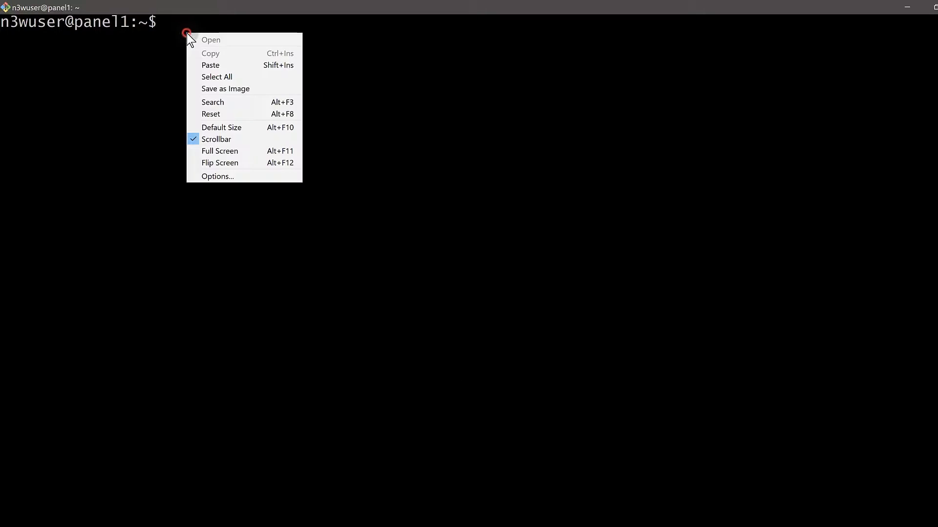
pyautogui.click(227, 68)
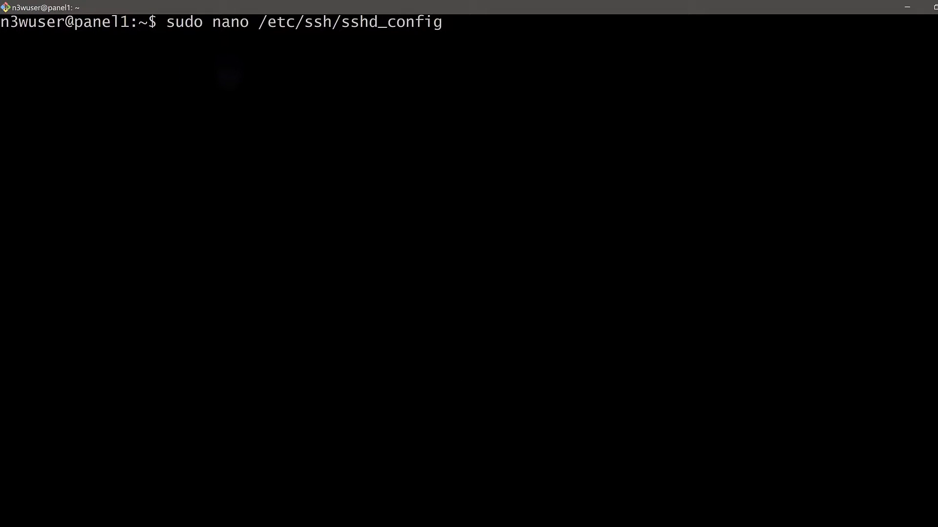
pyautogui.press('Return')
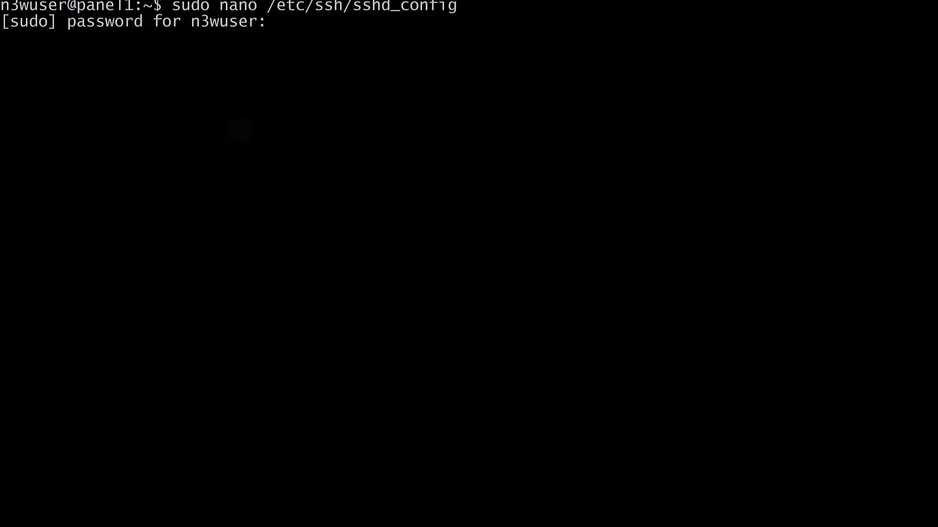
pyautogui.press('Return')
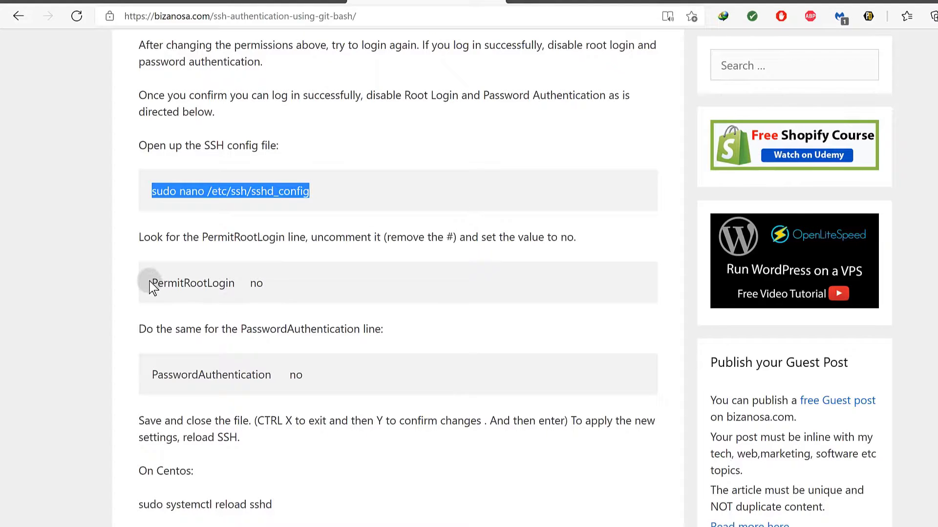
# Copy PermitRootLogin from the tutorial's code block and return to the nano session.
pyautogui.moveTo(152, 280); pyautogui.dragTo(235, 282)
pyautogui.rightClick(235, 282)
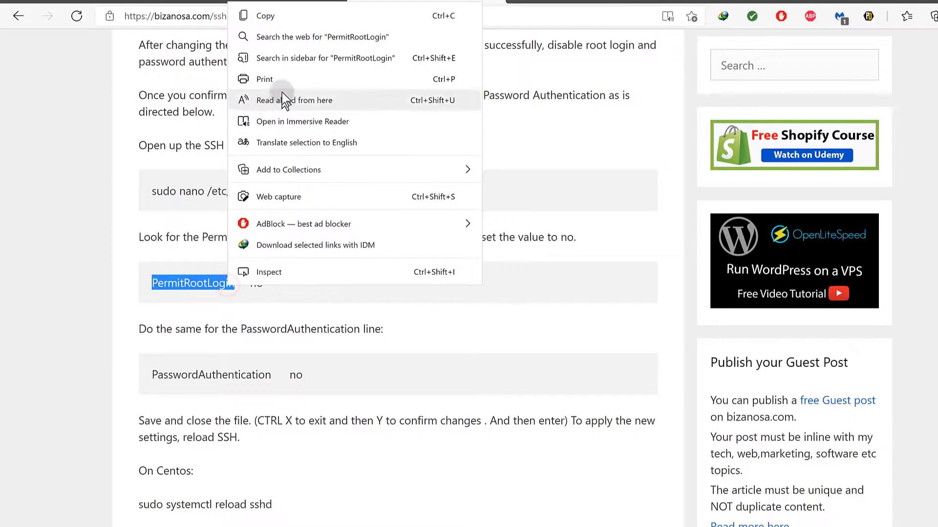
pyautogui.click(283, 19)
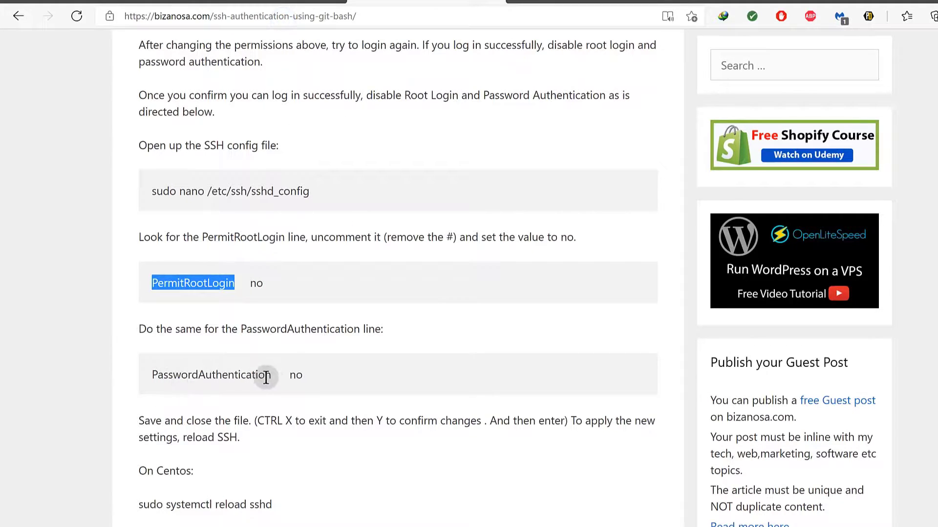
pyautogui.scroll(-3, 293, 386)
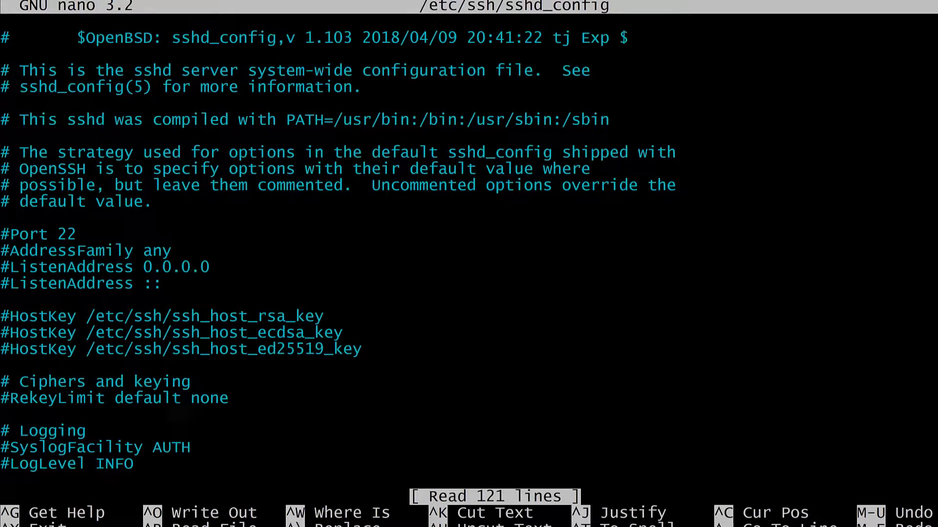
# Search sshd_config for PermitRootLogin and change its value from yes to no.
pyautogui.hotkey('ctrl', 'w')
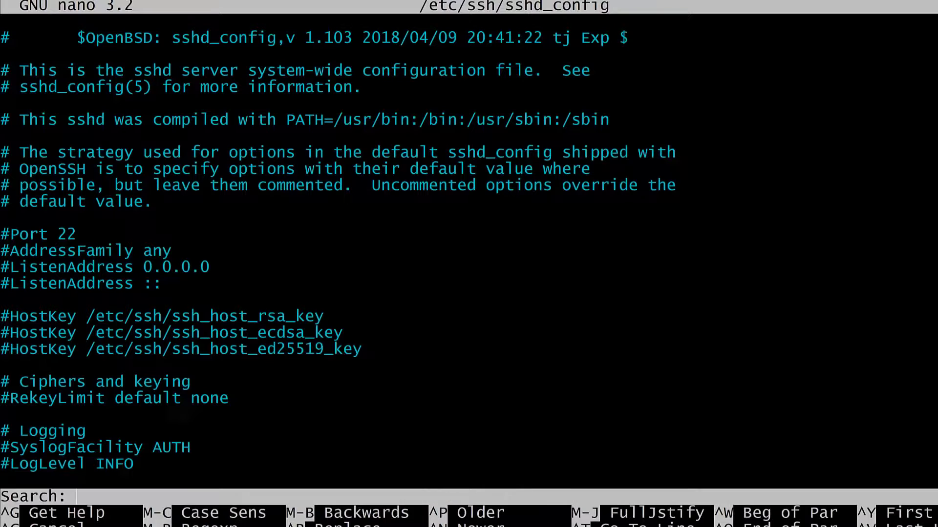
pyautogui.rightClick(93, 497)
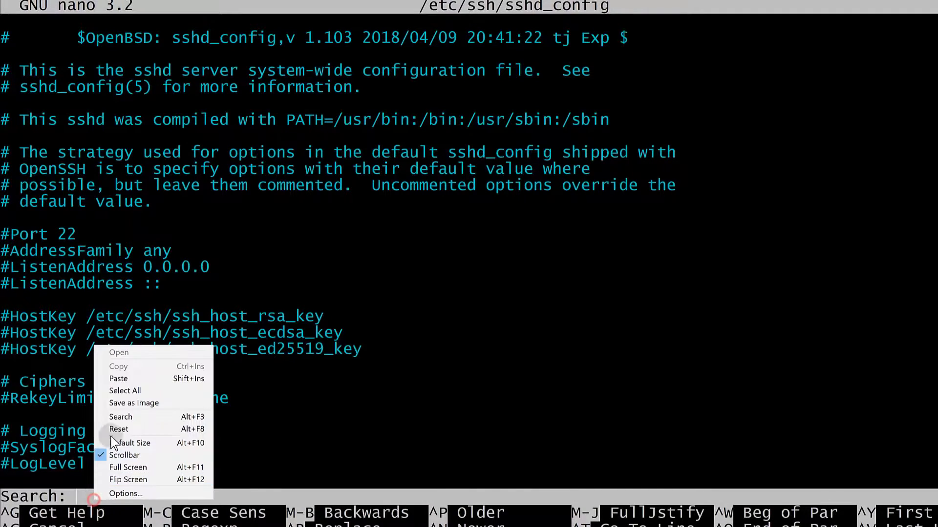
pyautogui.click(122, 381)
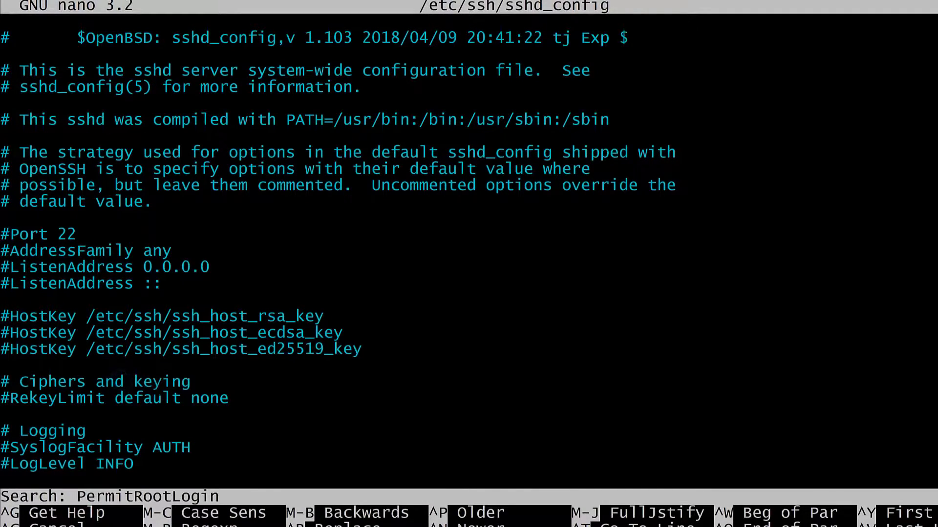
pyautogui.press('Return')
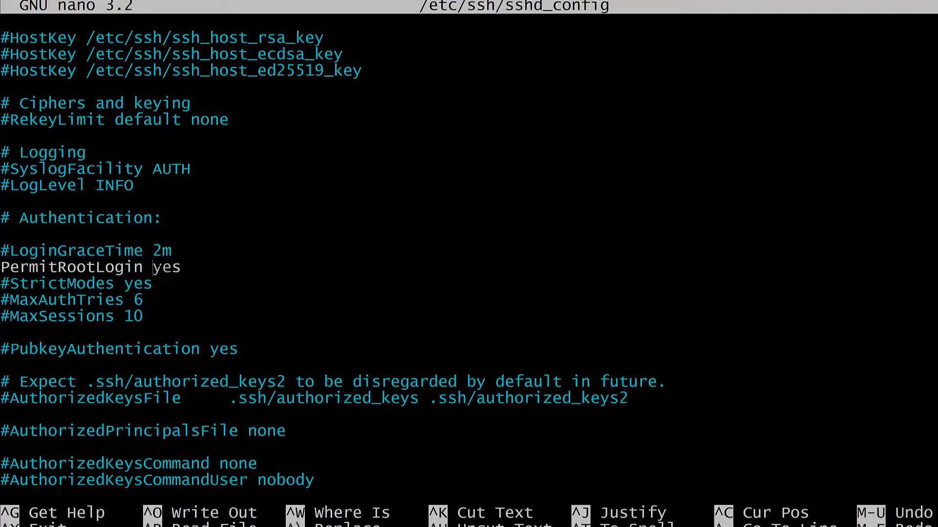
pyautogui.write('no')
pyautogui.press('Delete')
pyautogui.press('Delete')
pyautogui.press('Delete')
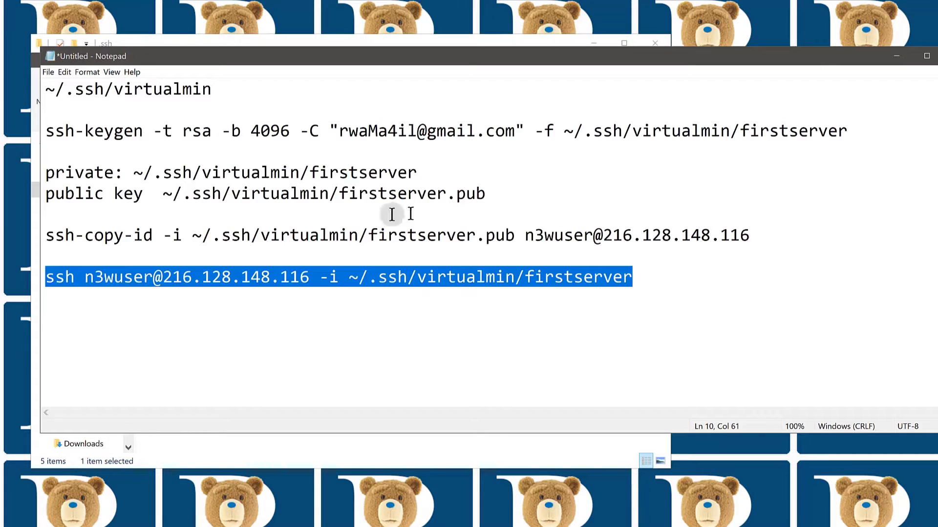
# Copy the PasswordAuthentication setting name from the tutorial and return to nano.
pyautogui.hotkey('alt', 'Tab')
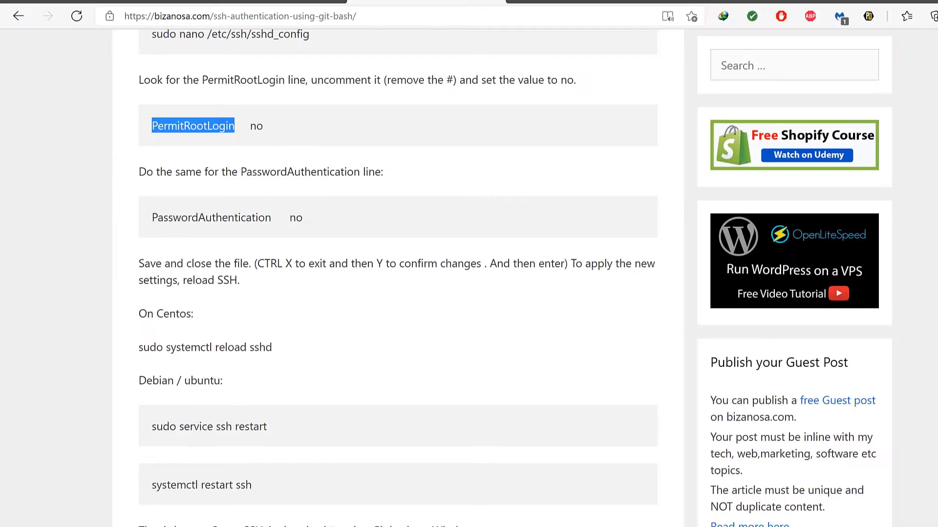
pyautogui.moveTo(154, 217); pyautogui.dragTo(270, 216)
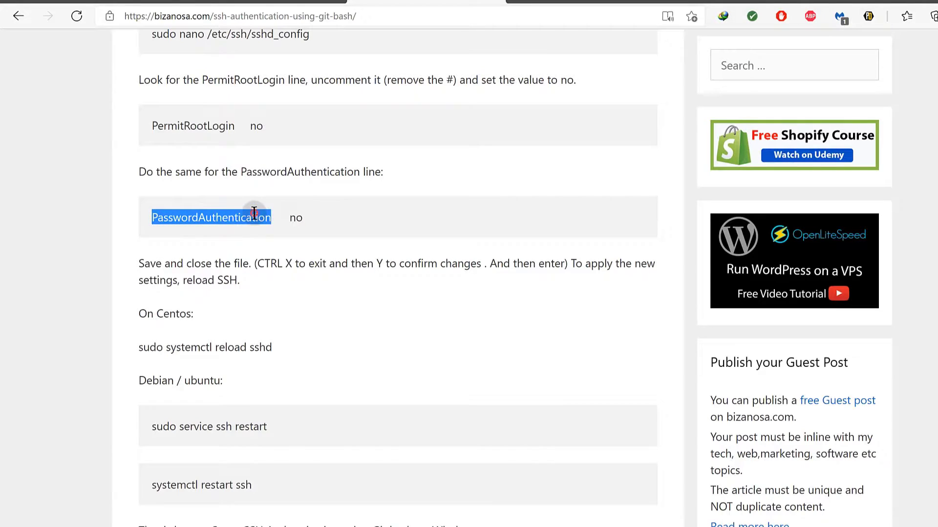
pyautogui.rightClick(254, 214)
pyautogui.click(277, 226)
pyautogui.hotkey('alt', 'Tab')
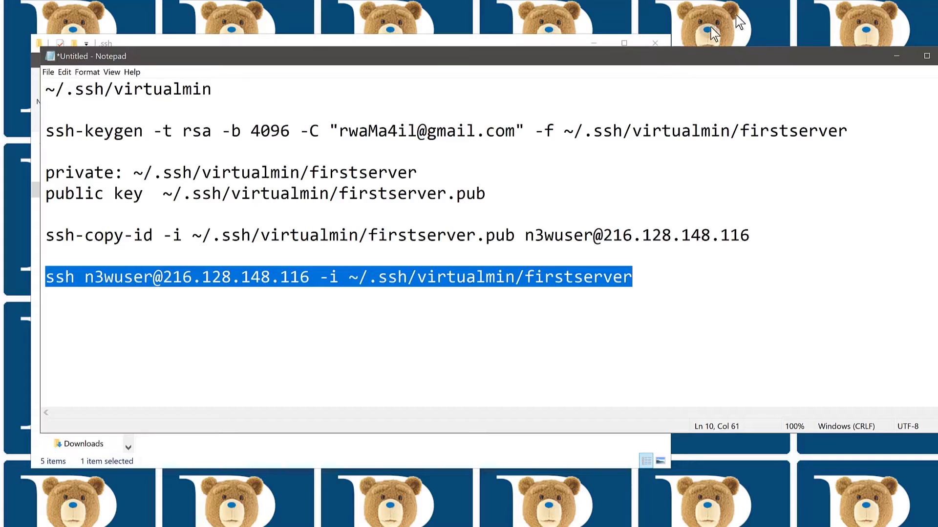
pyautogui.hotkey('alt', 'Tab')
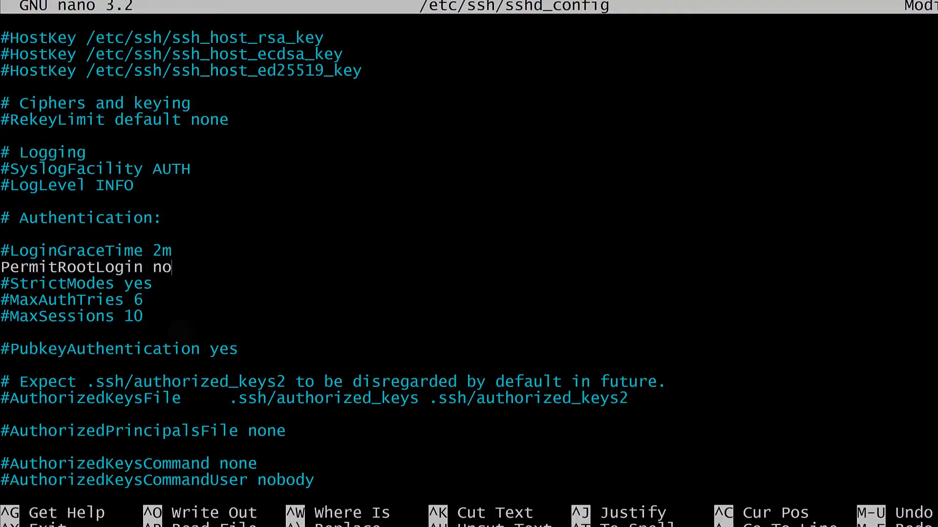
# Uncomment PasswordAuthentication, set it to no, and save sshd_config.
pyautogui.hotkey('ctrl', 'w')
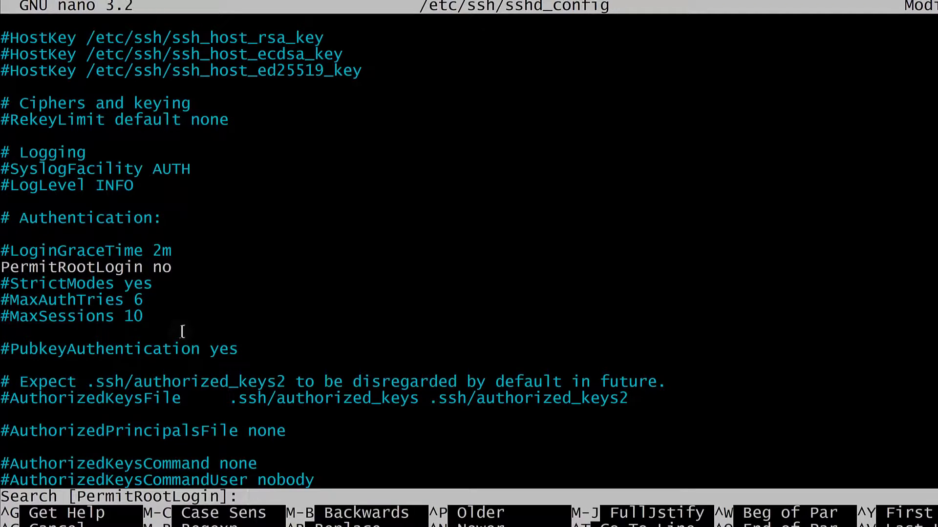
pyautogui.rightClick(261, 496)
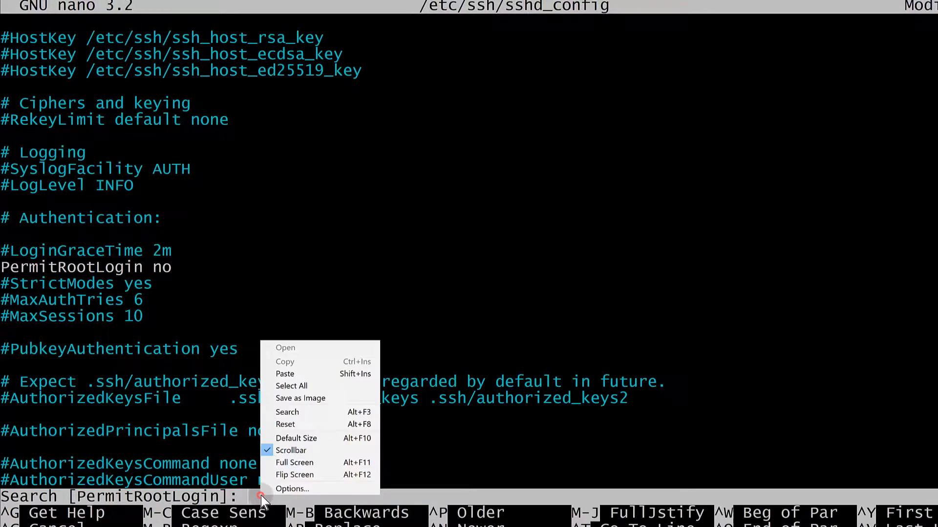
pyautogui.click(287, 374)
pyautogui.press('Return')
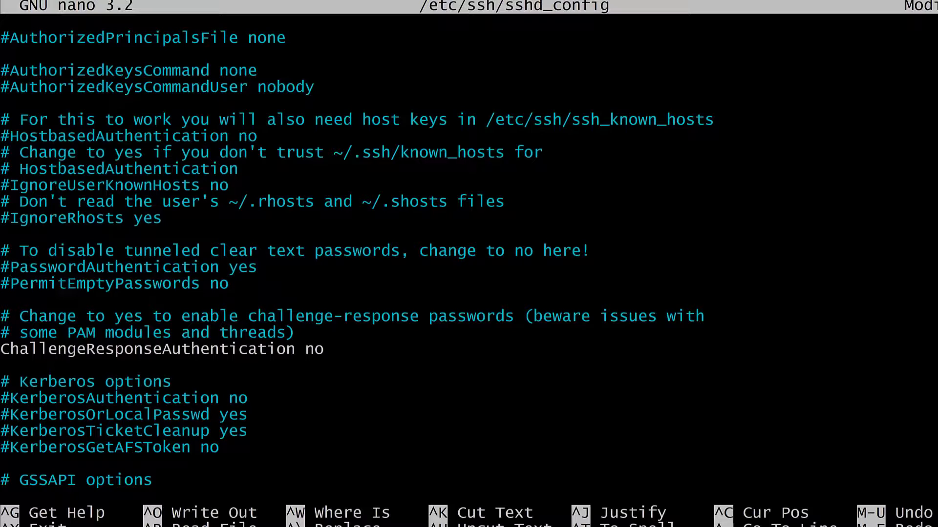
pyautogui.press('BackSpace')
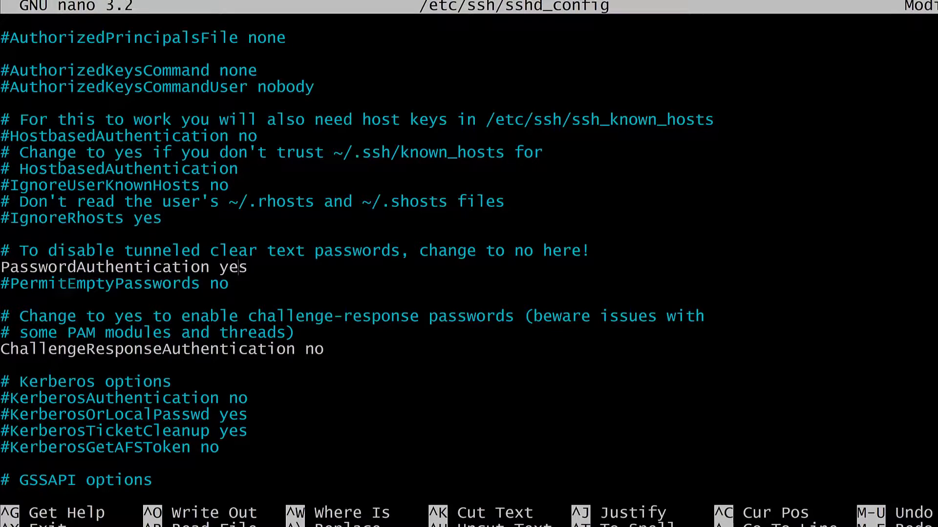
pyautogui.write('no')
pyautogui.press('Delete')
pyautogui.press('Delete')
pyautogui.hotkey('ctrl', 'x')
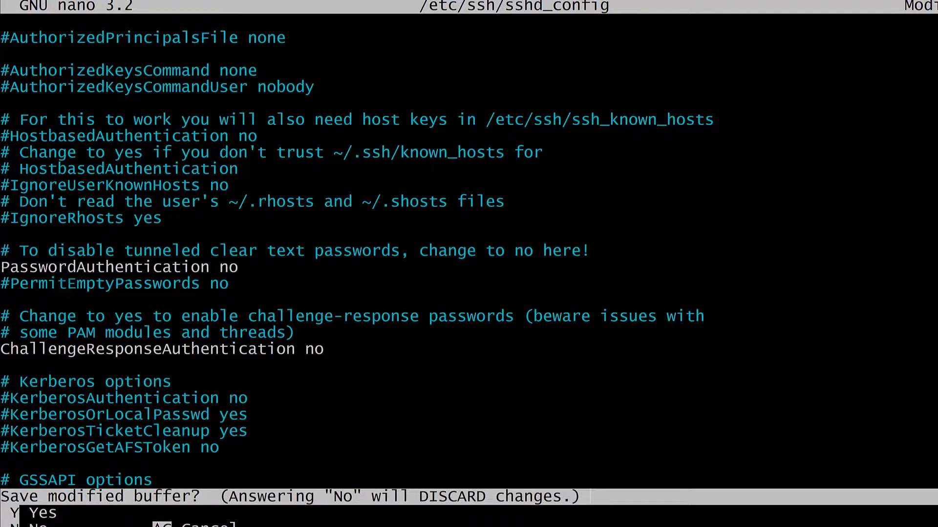
pyautogui.press('y')
pyautogui.press('Return')
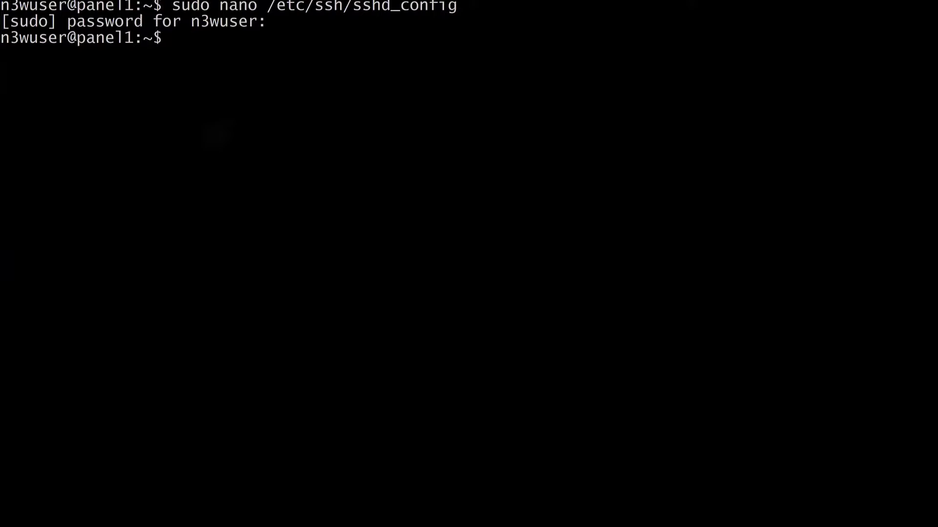
# Run sudo service ssh restart on panel1 to apply the new sshd settings.
pyautogui.write('sudo serv')
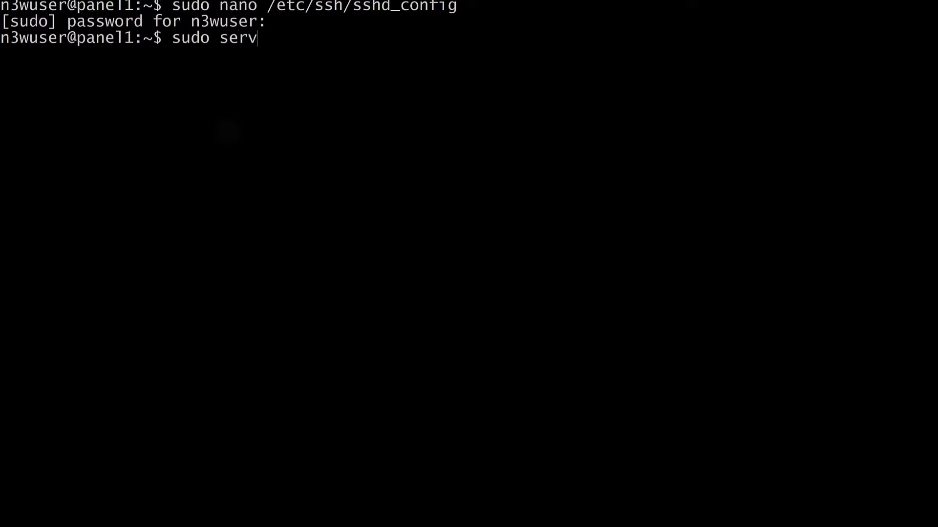
pyautogui.write('ice ssh restart')
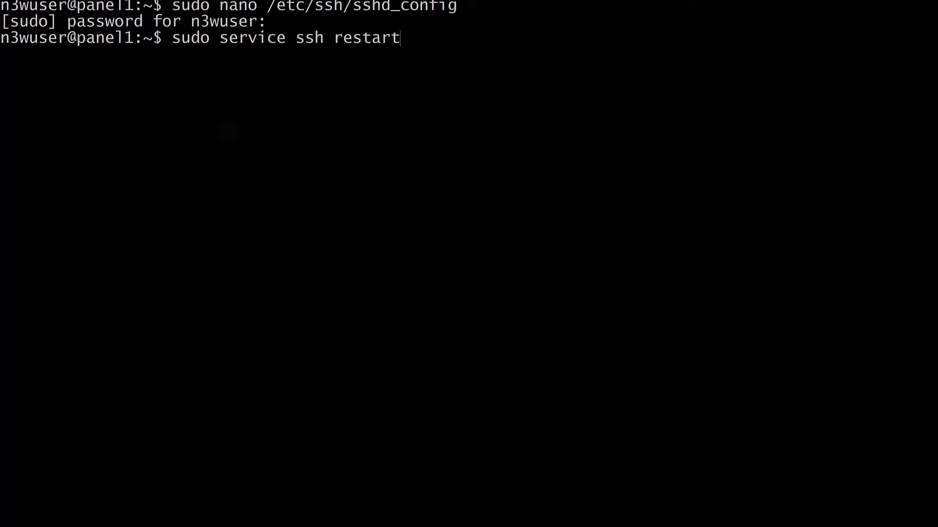
pyautogui.press('Return')
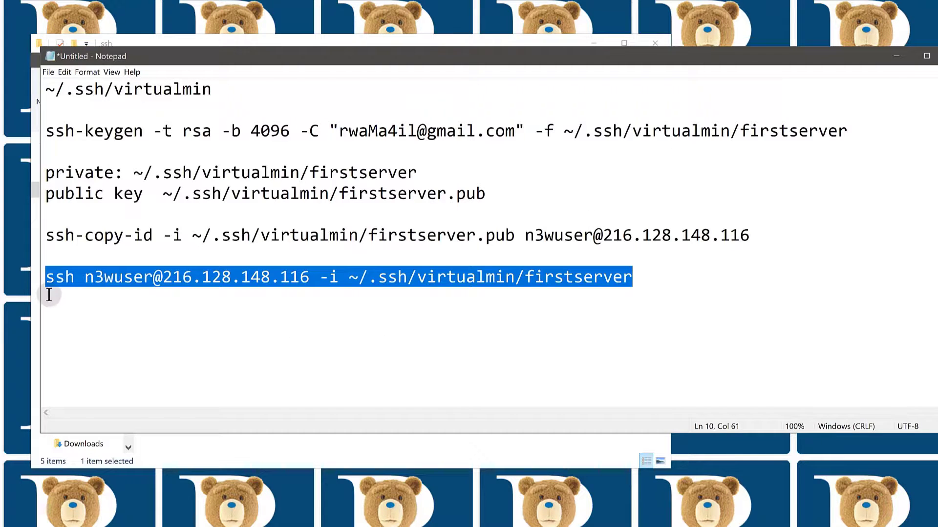
# Copy the sudo chmod 700 -R ~/.ssh && sudo chmod 600 ~/.ssh/authorized_keys command.
pyautogui.click(49, 287)
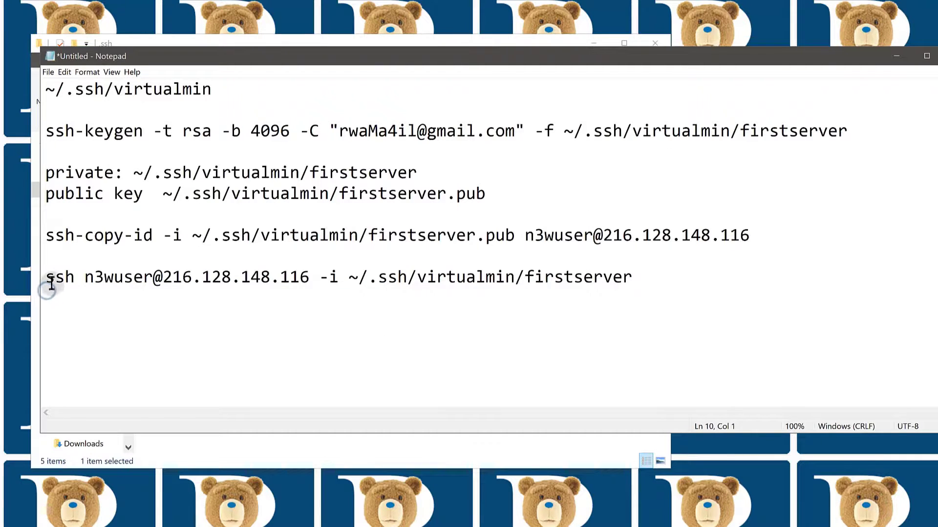
pyautogui.moveTo(46, 276); pyautogui.dragTo(638, 278)
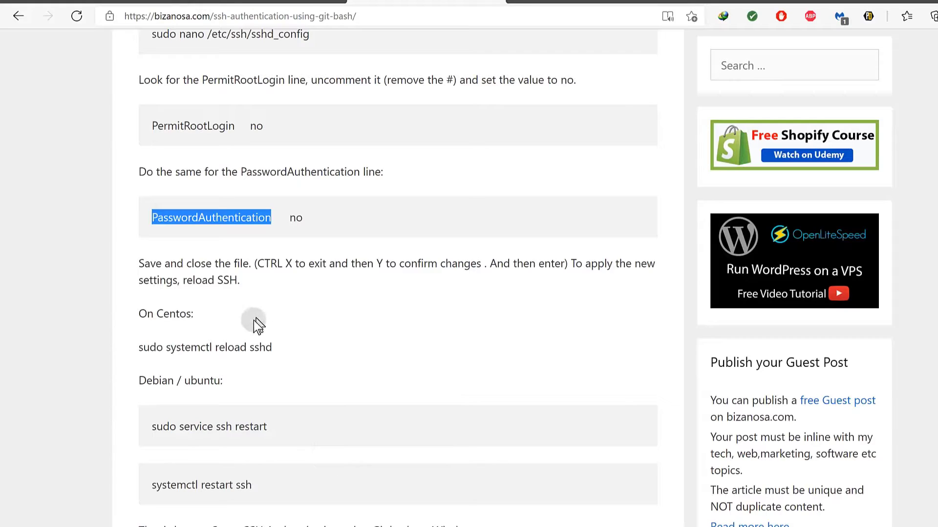
pyautogui.scroll(-3, 223, 370)
pyautogui.scroll(8, 232, 383)
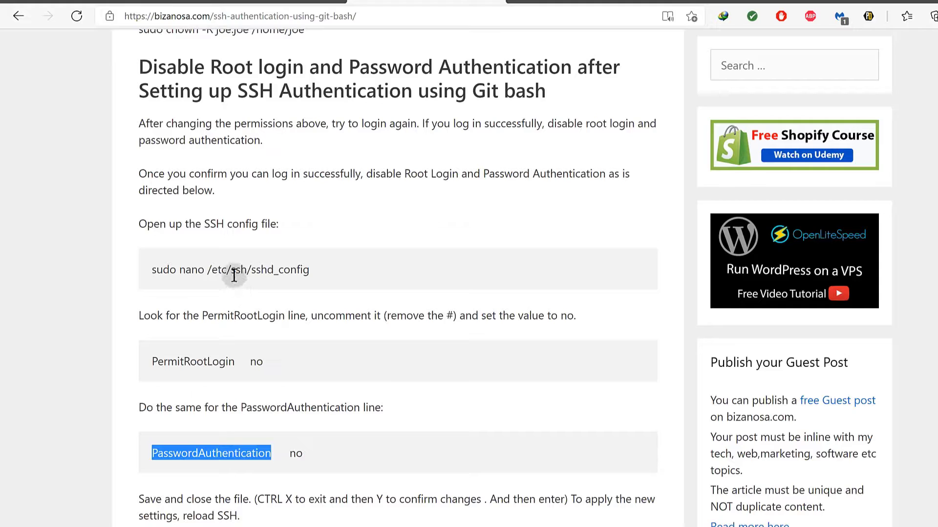
pyautogui.scroll(5, 237, 288)
pyautogui.scroll(2, 234, 279)
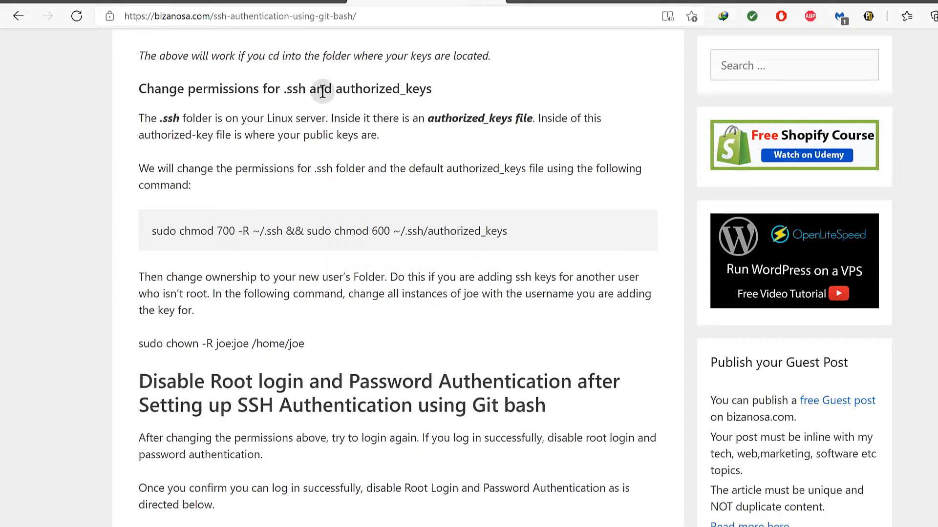
pyautogui.moveTo(153, 231); pyautogui.dragTo(514, 232)
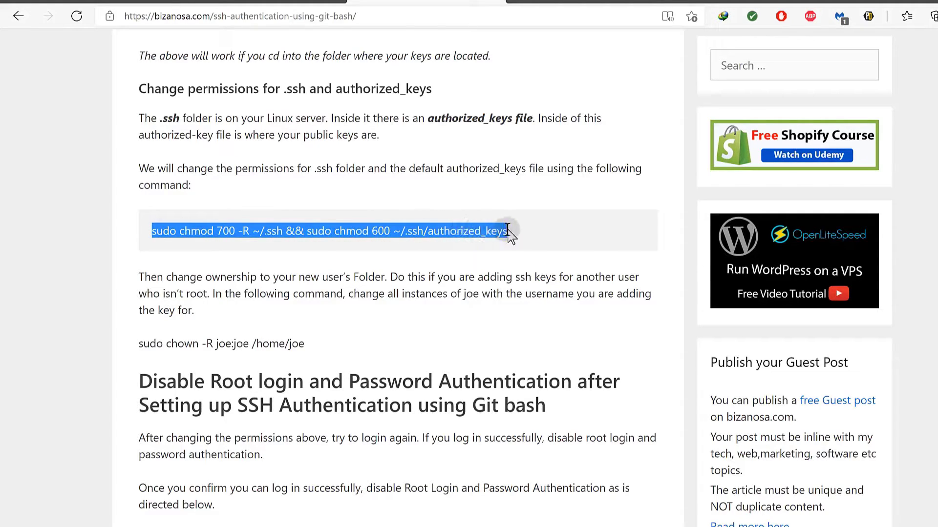
pyautogui.rightClick(404, 235)
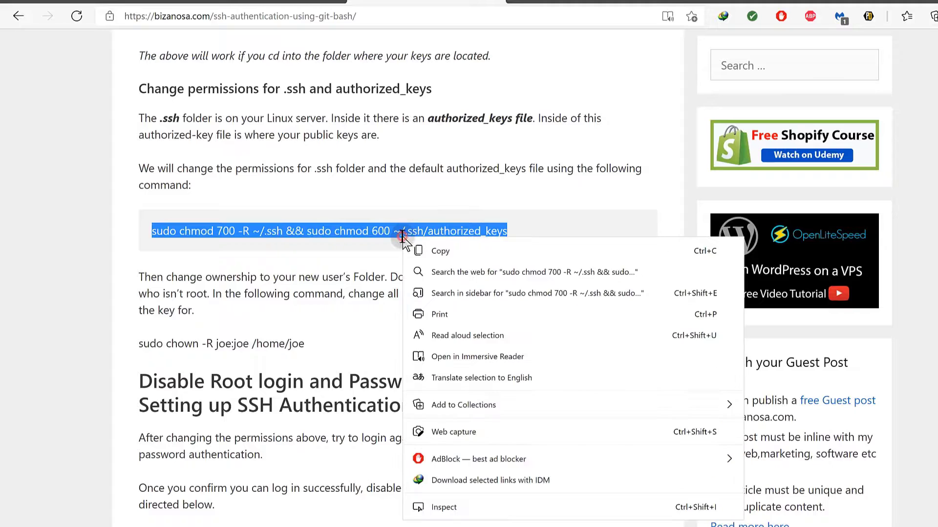
pyautogui.click(427, 246)
# Highlight parts of the chmod and chown commands while explaining, then recopy the full chmod line.
pyautogui.click(277, 233)
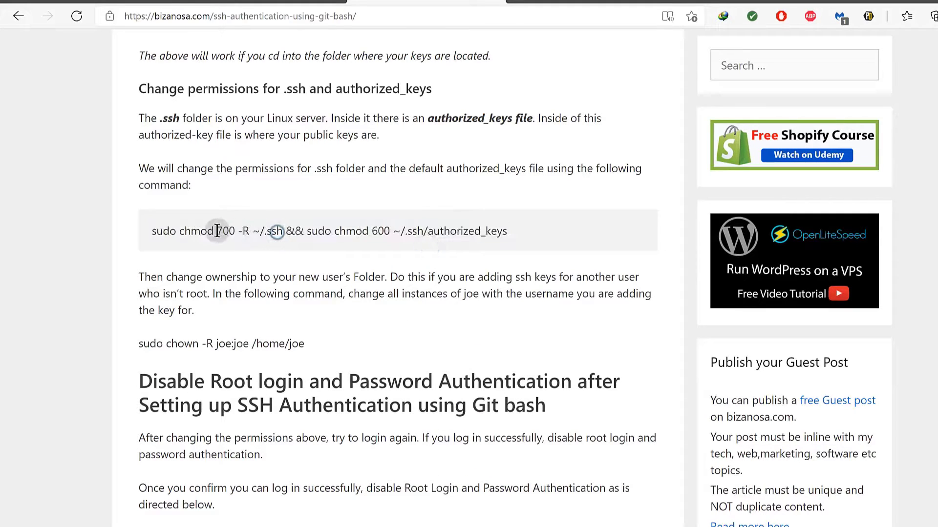
pyautogui.moveTo(155, 234); pyautogui.dragTo(255, 230)
pyautogui.click(266, 230)
pyautogui.doubleClick(266, 231)
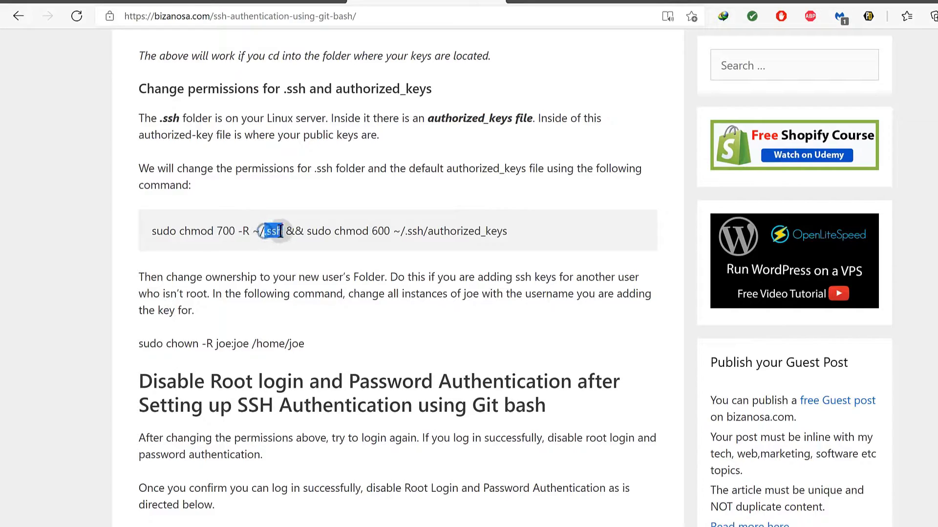
pyautogui.moveTo(372, 230); pyautogui.dragTo(392, 230)
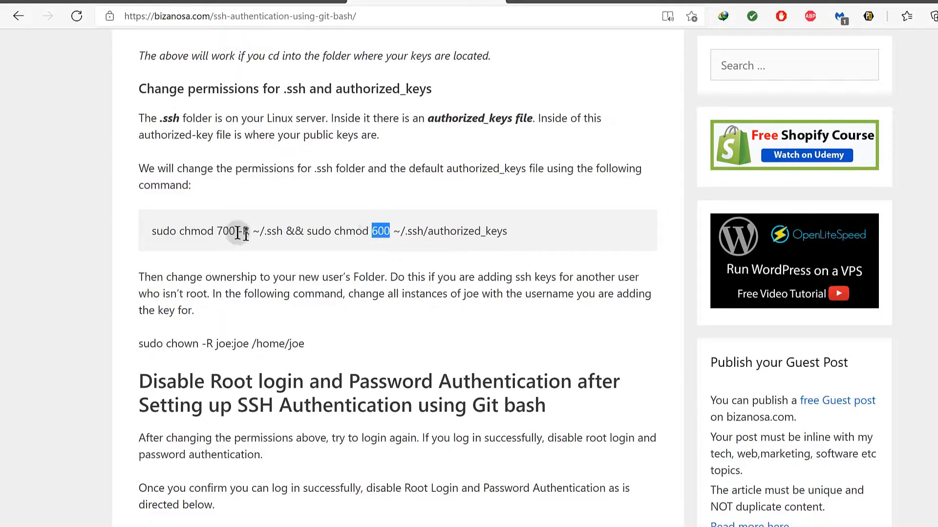
pyautogui.click(153, 227)
pyautogui.moveTo(153, 227); pyautogui.dragTo(175, 229)
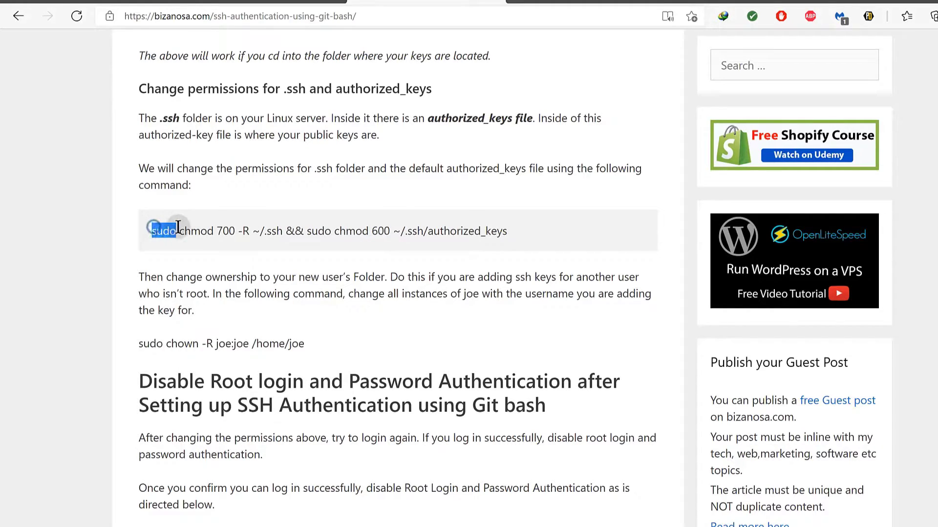
pyautogui.moveTo(138, 343); pyautogui.dragTo(304, 349)
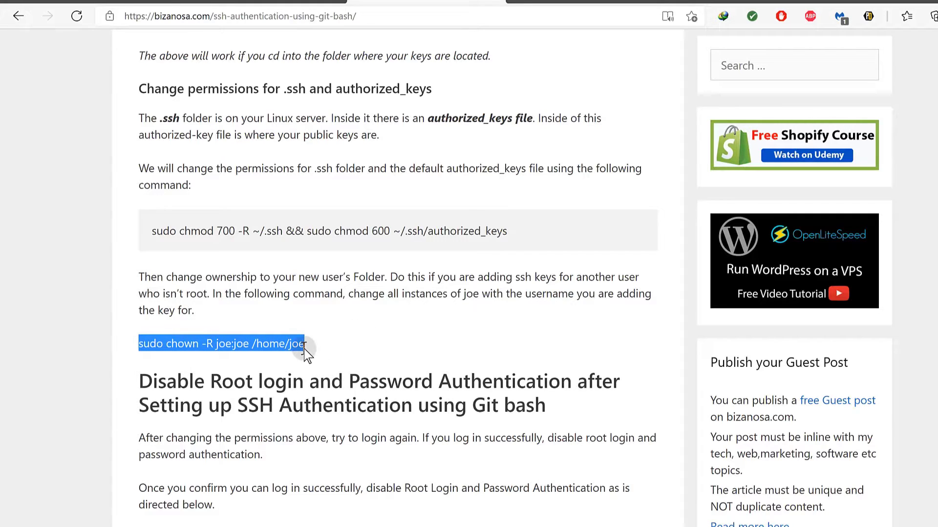
pyautogui.click(153, 230)
pyautogui.moveTo(153, 229); pyautogui.dragTo(526, 232)
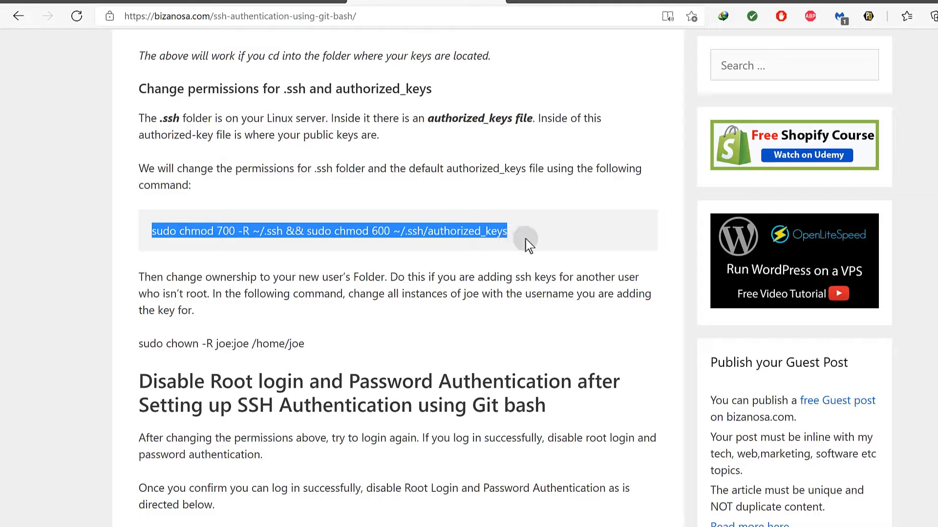
pyautogui.rightClick(406, 233)
pyautogui.click(414, 244)
pyautogui.press('super')
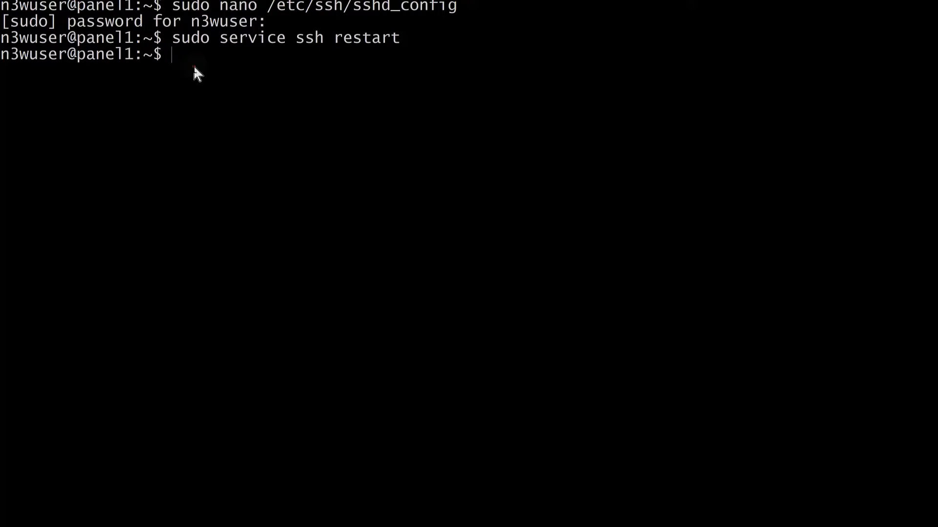
# Paste and run the chmod 700/600 permissions command in the Debian terminal, then return to Edge.
pyautogui.rightClick(194, 66)
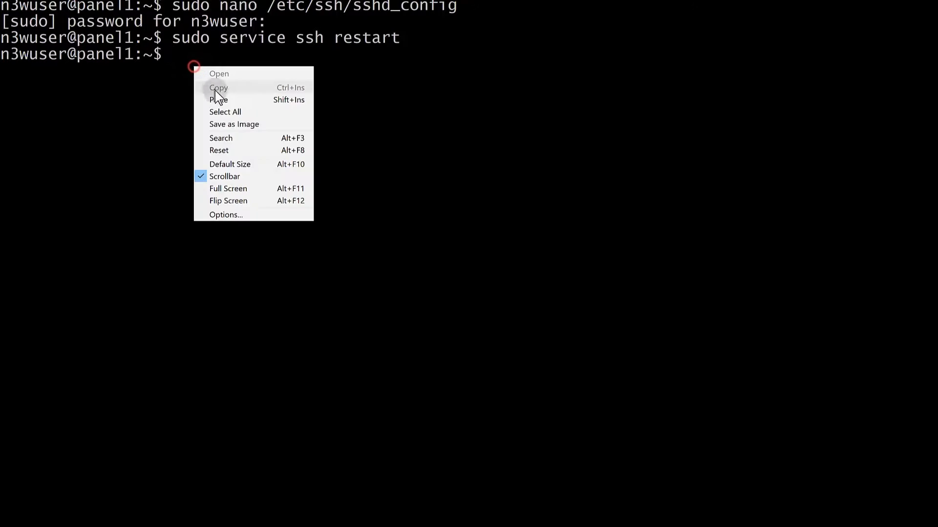
pyautogui.click(221, 100)
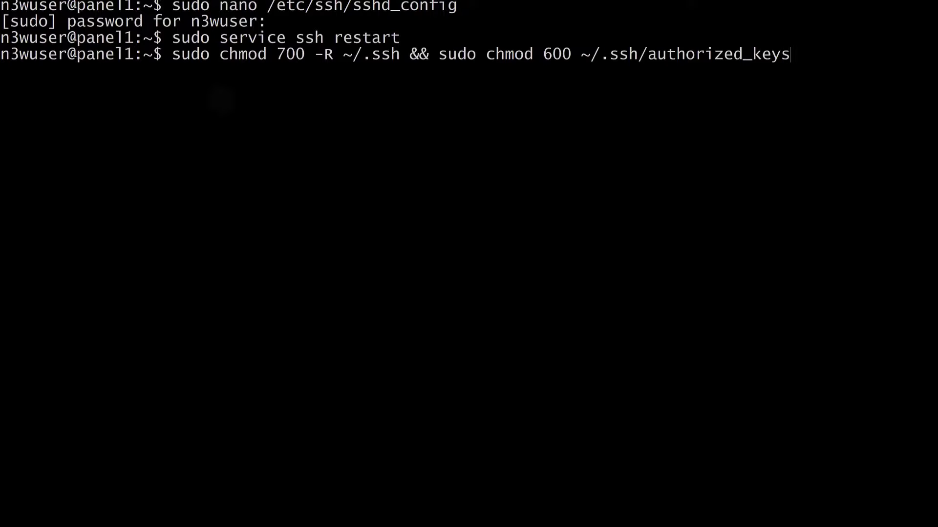
pyautogui.press('Return')
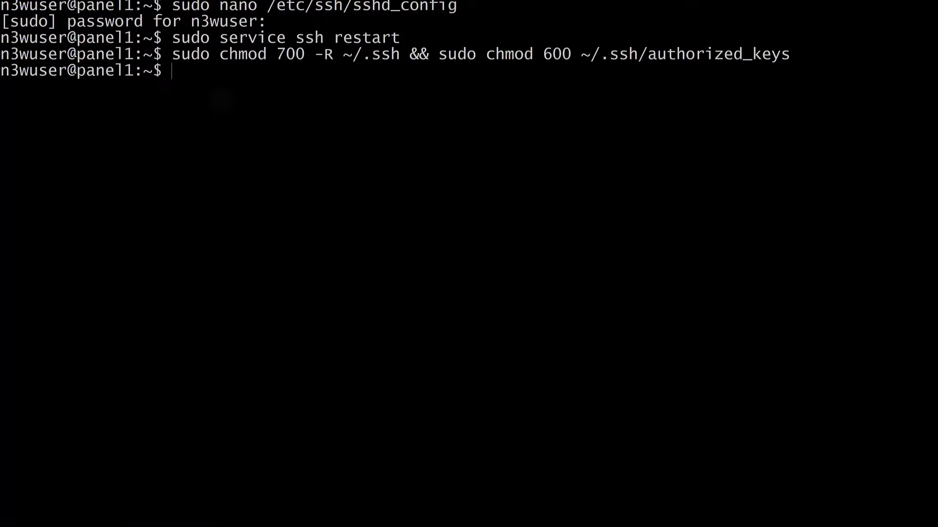
pyautogui.click(935, 3)
# Copy the guide's sudo chown -R joe:joe /home/joe command.
pyautogui.scroll(-2, 241, 335)
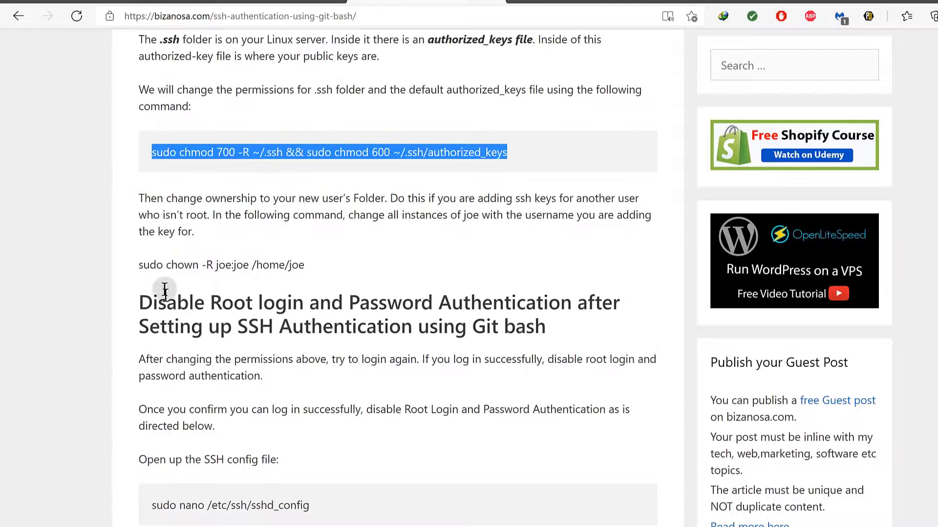
pyautogui.click(166, 263)
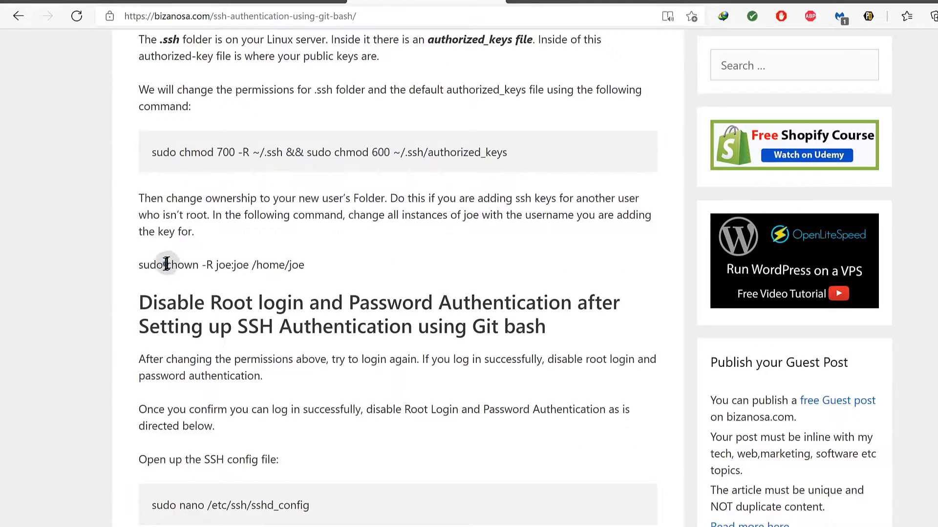
pyautogui.doubleClick(167, 264)
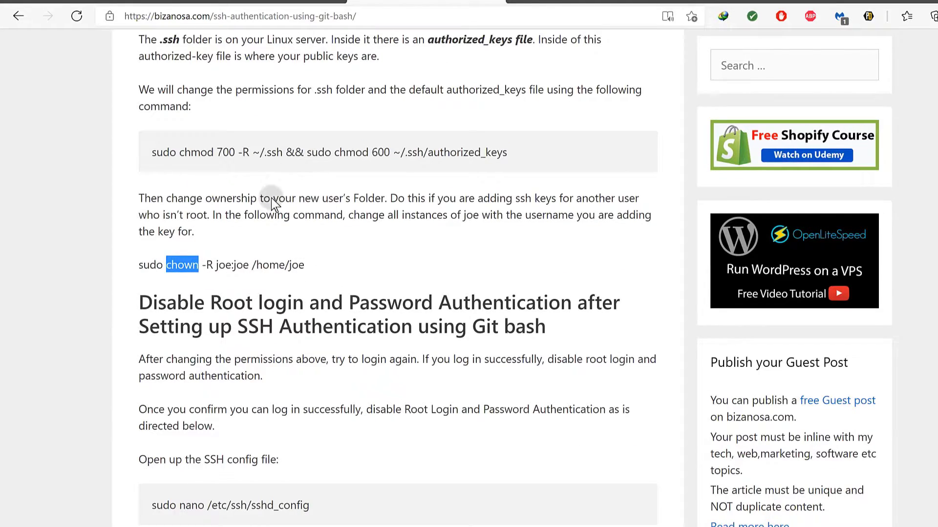
pyautogui.click(255, 265)
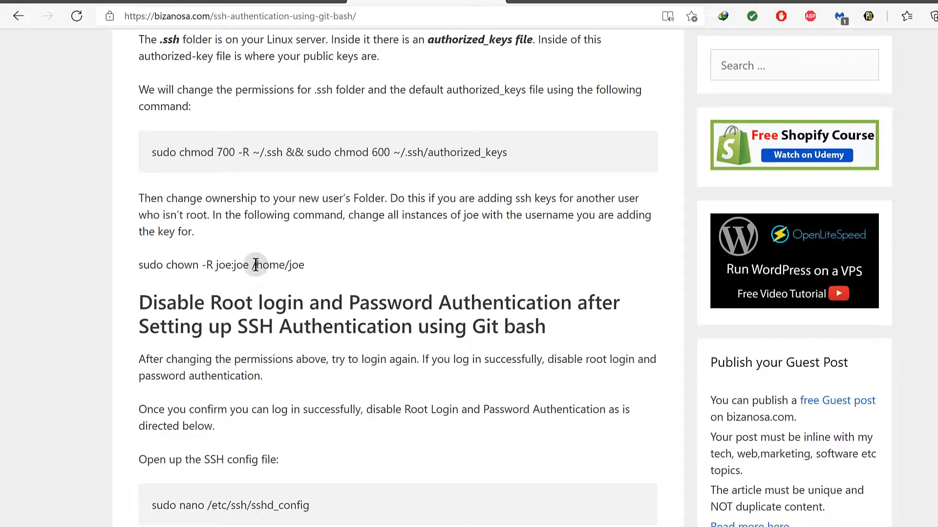
pyautogui.moveTo(255, 265)
pyautogui.mouseDown()
pyautogui.moveTo(270, 264)
pyautogui.moveTo(243, 264)
pyautogui.mouseUp()
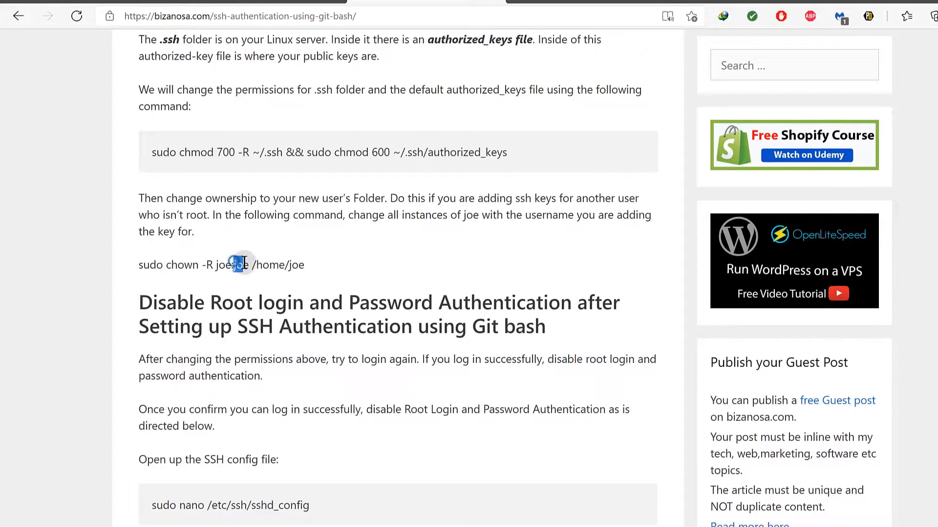
pyautogui.click(312, 264)
pyautogui.moveTo(274, 262); pyautogui.dragTo(142, 262)
pyautogui.rightClick(143, 272)
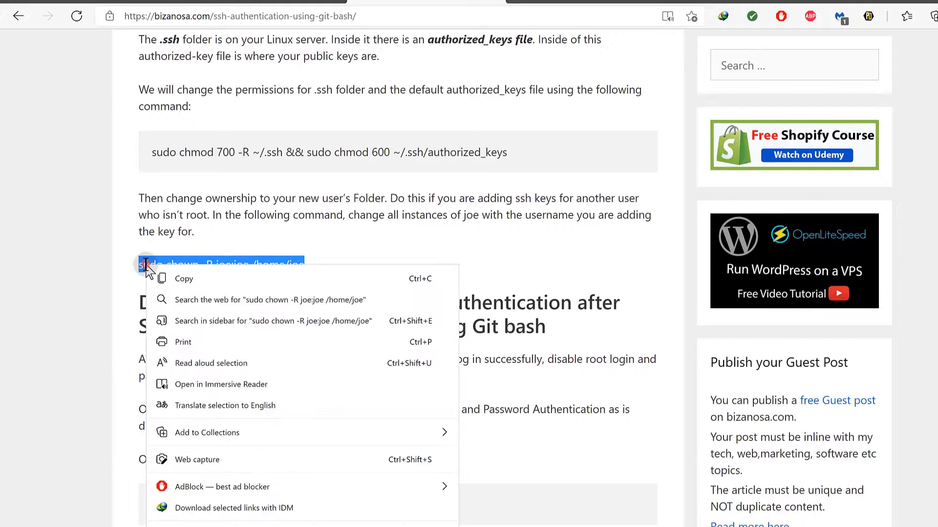
pyautogui.click(186, 280)
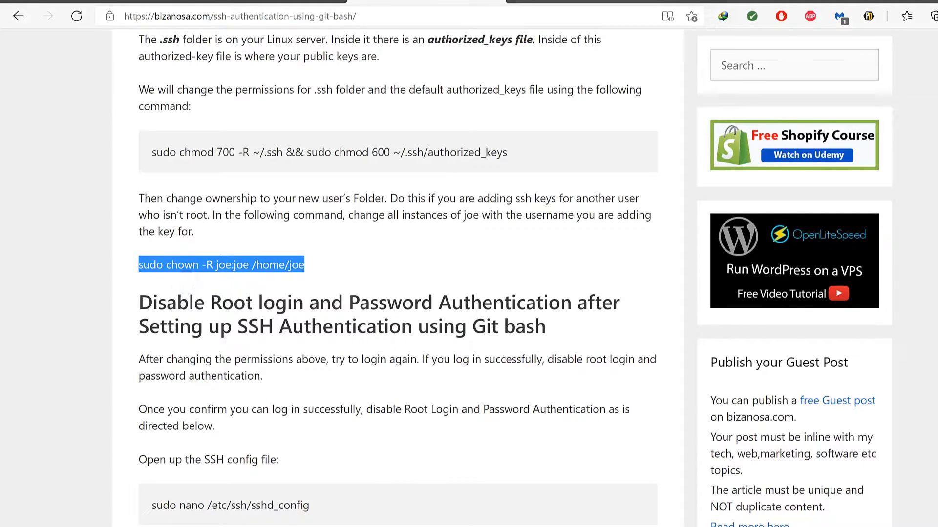
# Paste the chown command into Notepad on a new line below the ssh line.
pyautogui.press('super')
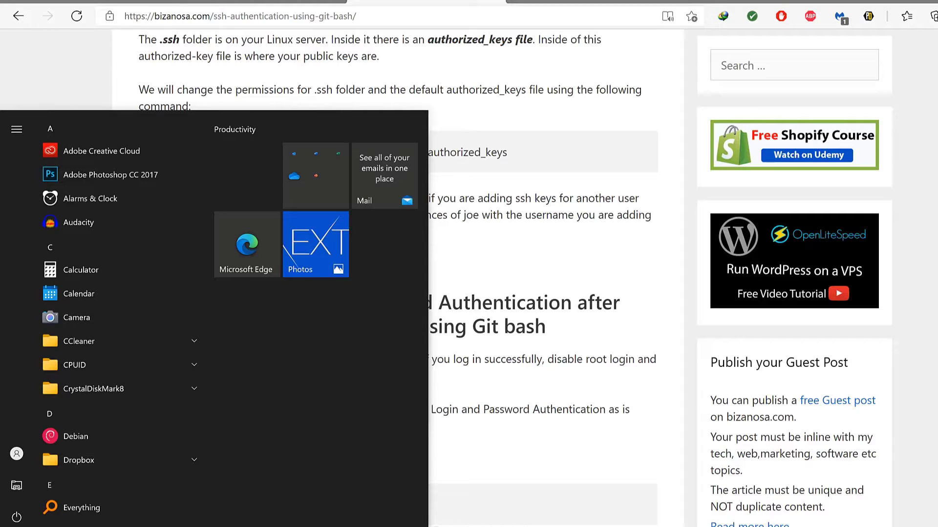
pyautogui.press('Escape')
pyautogui.click(663, 279)
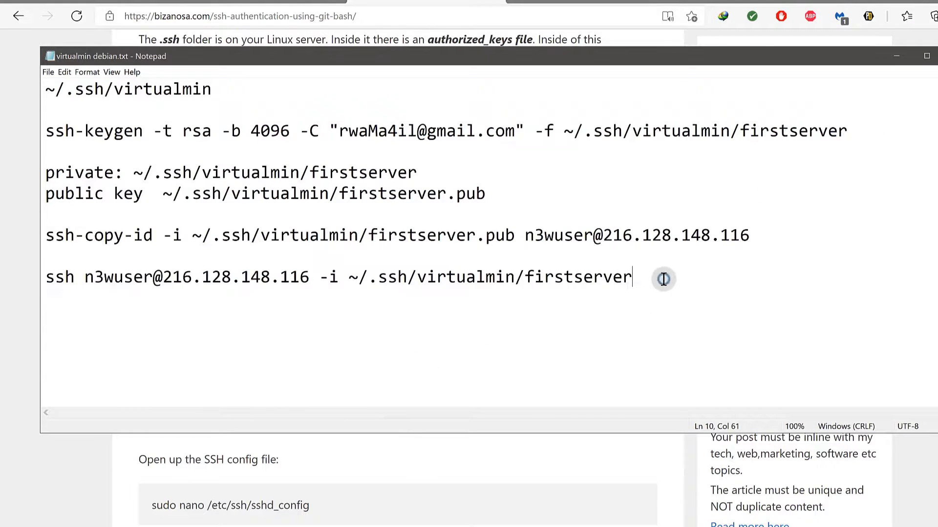
pyautogui.press('Return')
pyautogui.press('Return')
pyautogui.hotkey('ctrl', 'v')
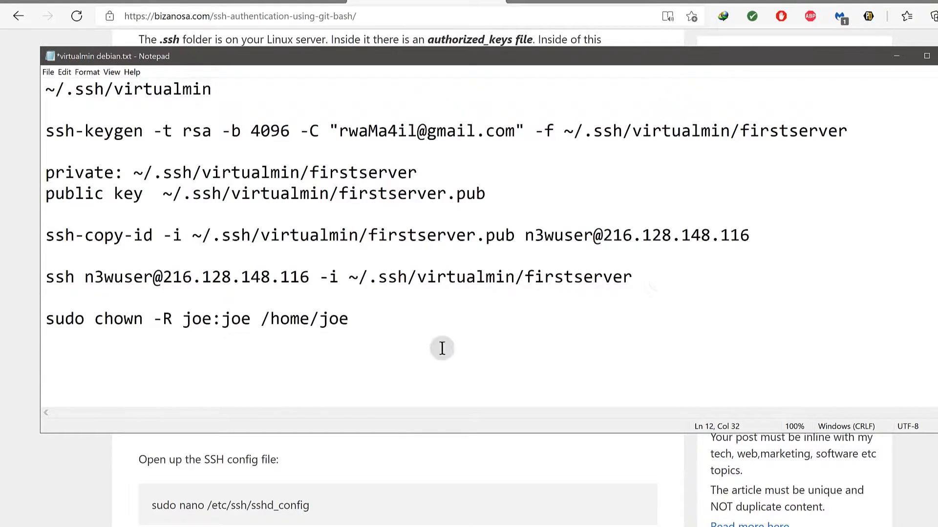
# Replace the owner and group joe in the chown line with n3wuser.
pyautogui.moveTo(182, 322); pyautogui.dragTo(215, 324)
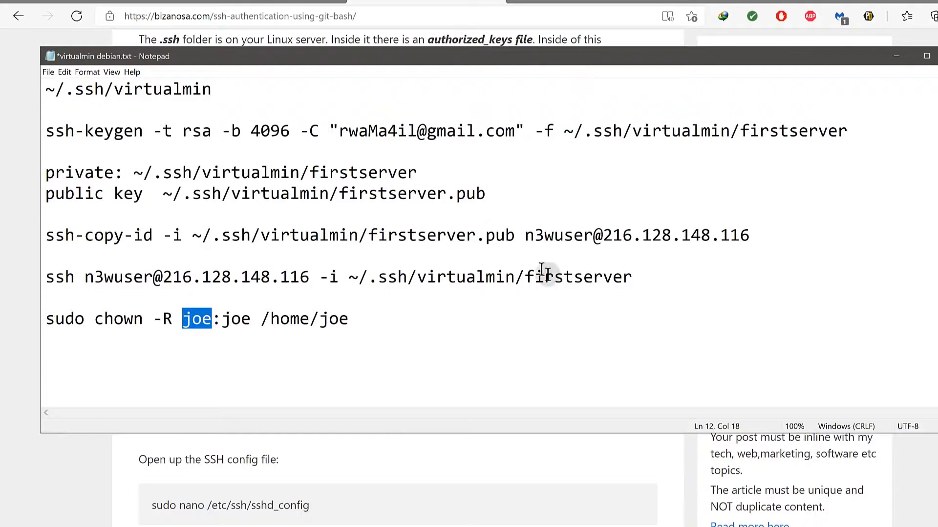
pyautogui.moveTo(525, 236)
pyautogui.mouseDown()
pyautogui.moveTo(591, 232)
pyautogui.moveTo(528, 235)
pyautogui.moveTo(539, 235)
pyautogui.mouseUp()
pyautogui.rightClick(539, 236)
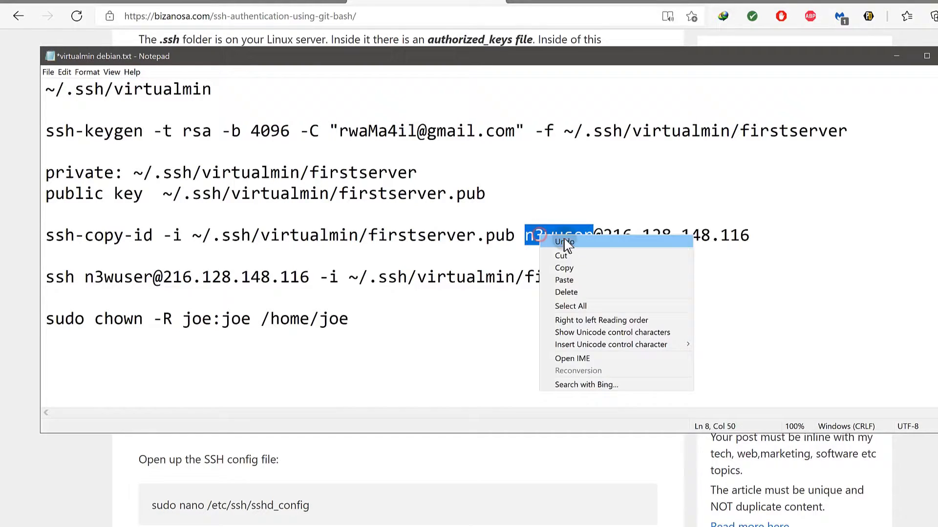
pyautogui.click(563, 265)
pyautogui.moveTo(183, 320); pyautogui.dragTo(201, 321)
pyautogui.rightClick(202, 321)
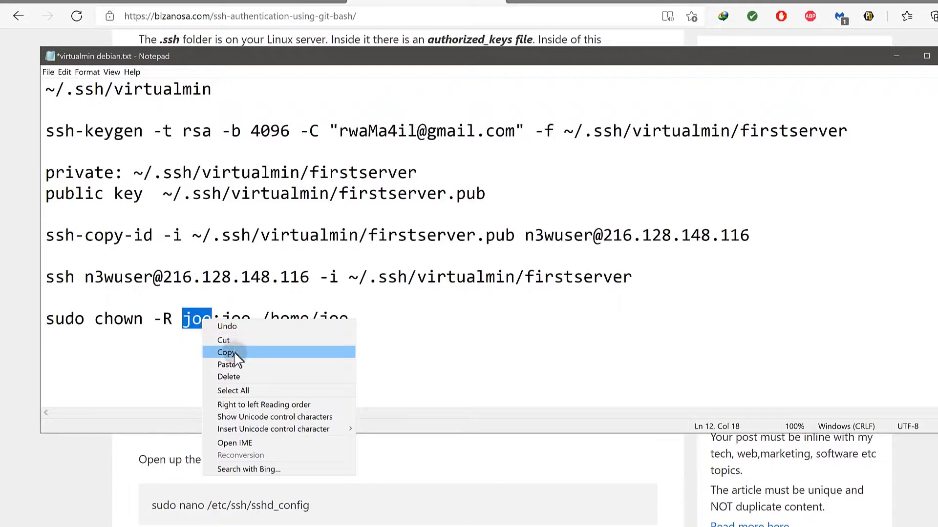
pyautogui.click(233, 364)
pyautogui.moveTo(260, 320); pyautogui.dragTo(289, 320)
pyautogui.rightClick(281, 327)
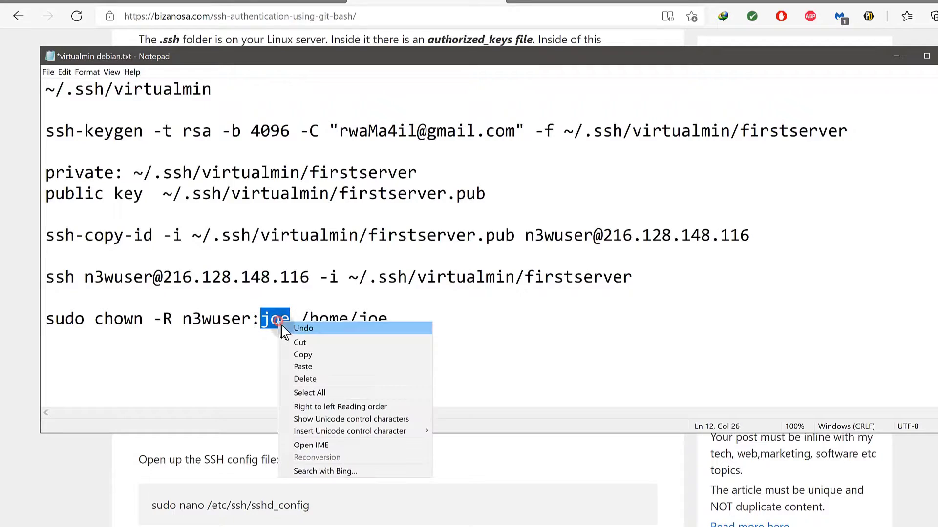
pyautogui.click(306, 368)
# Change /home/joe to /home/n3wuser and copy the finished chown line.
pyautogui.moveTo(398, 320); pyautogui.dragTo(427, 320)
pyautogui.rightClick(423, 325)
pyautogui.click(446, 362)
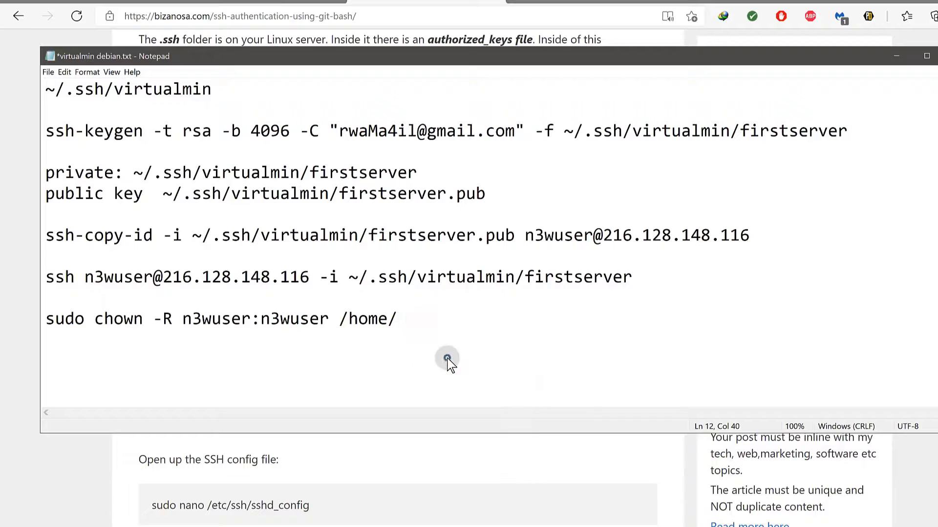
pyautogui.moveTo(481, 320); pyautogui.dragTo(45, 313)
pyautogui.rightClick(80, 322)
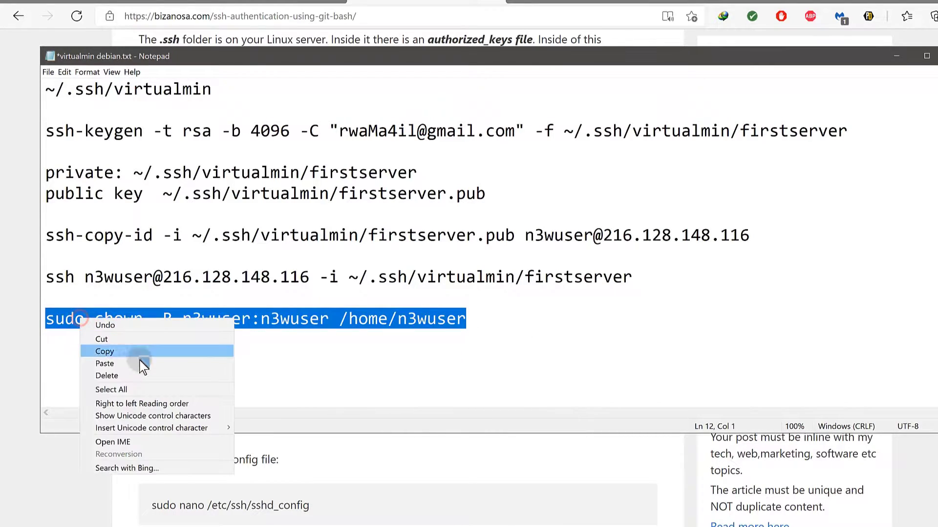
pyautogui.click(128, 355)
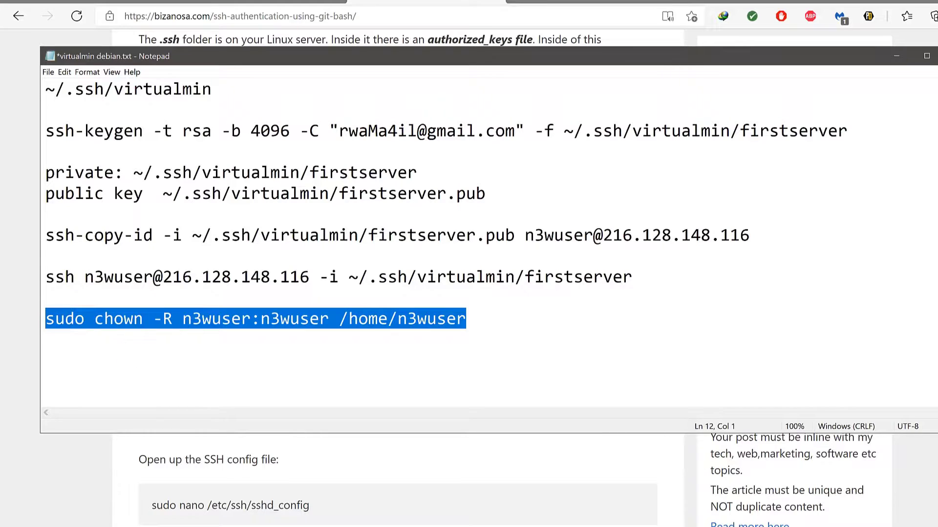
# Paste and run sudo chown -R n3wuser:n3wuser /home/n3wuser in the Debian terminal.
pyautogui.press('super')
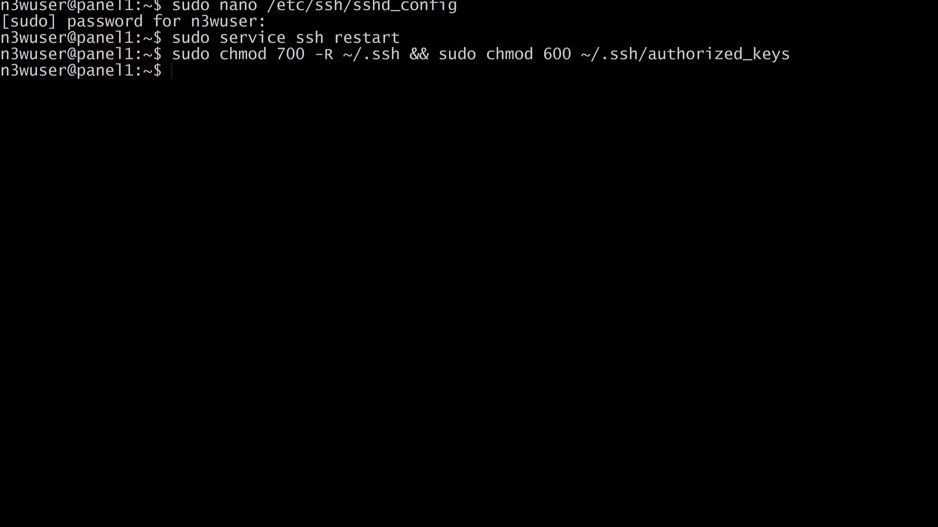
pyautogui.rightClick(190, 69)
pyautogui.click(219, 104)
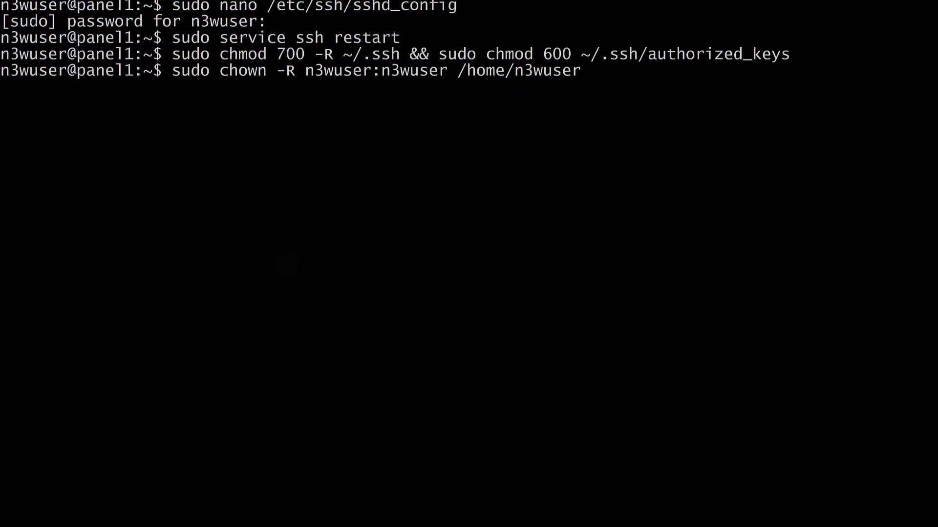
pyautogui.press('Return')
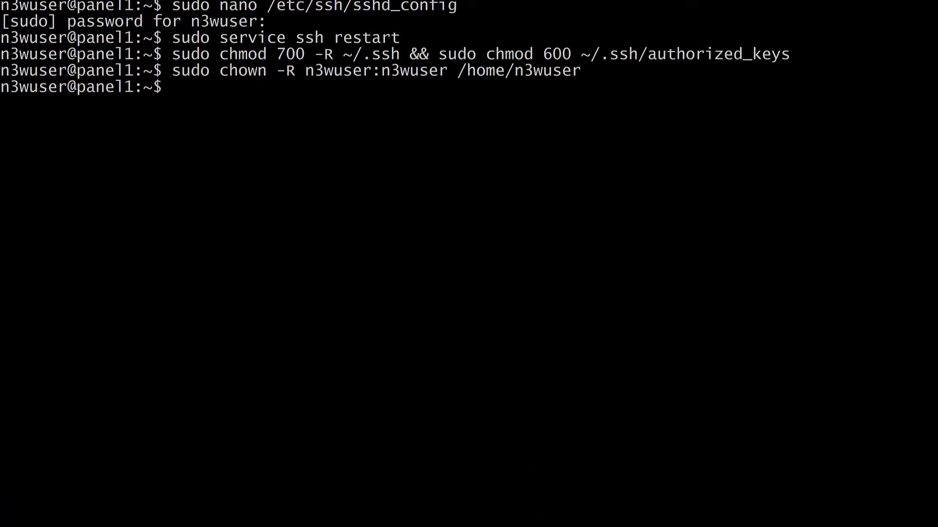
pyautogui.moveTo(605, 0); pyautogui.dragTo(606, 1)
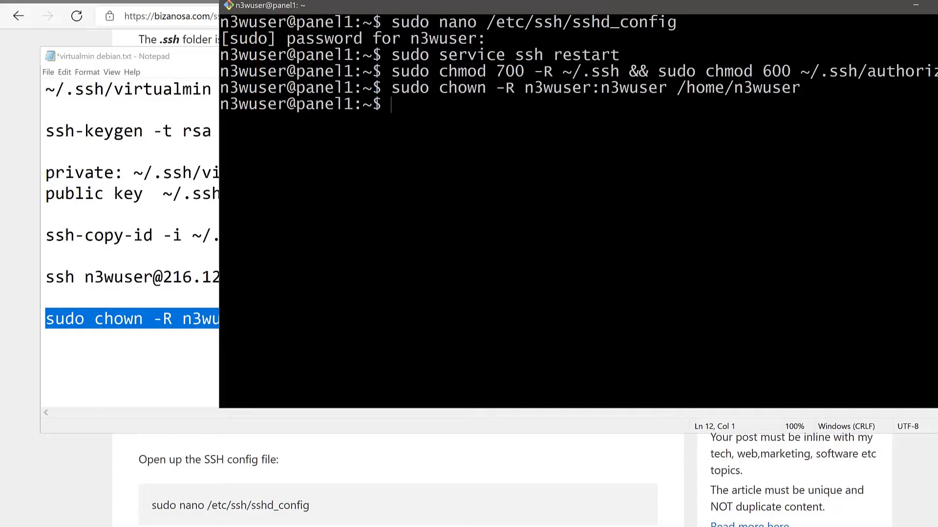
pyautogui.press('super')
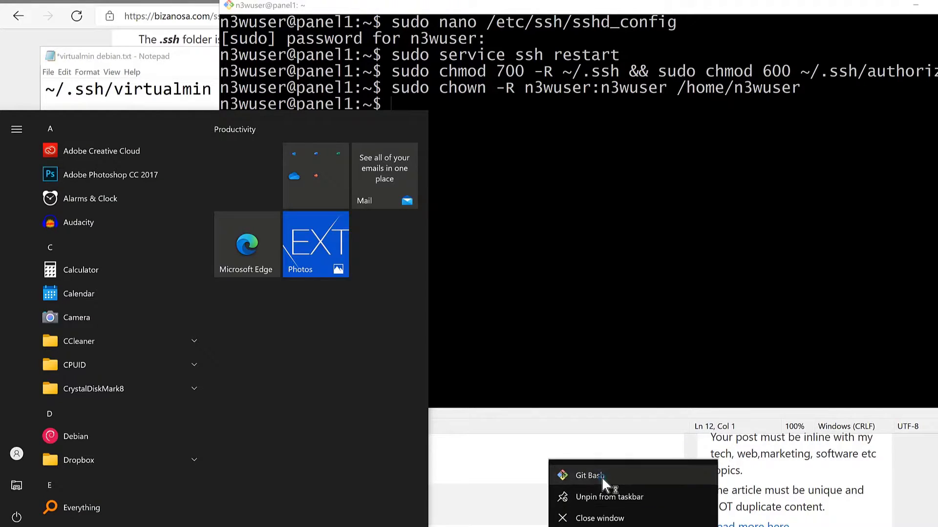
# In a new Git Bash window, run the ssh login line from Notepad and enter the firstserver key passphrase.
pyautogui.click(602, 480)
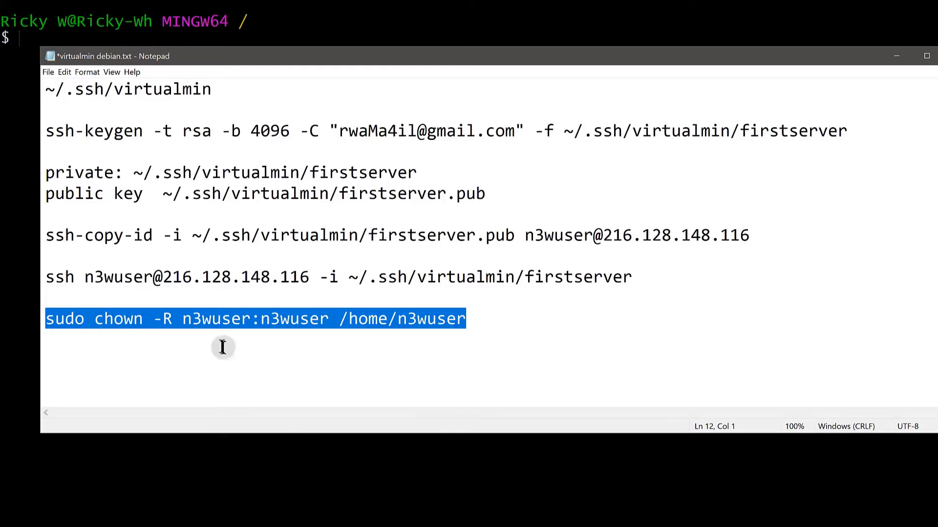
pyautogui.moveTo(45, 277)
pyautogui.mouseDown()
pyautogui.moveTo(496, 276)
pyautogui.moveTo(626, 261)
pyautogui.moveTo(632, 278)
pyautogui.mouseUp()
pyautogui.rightClick(610, 280)
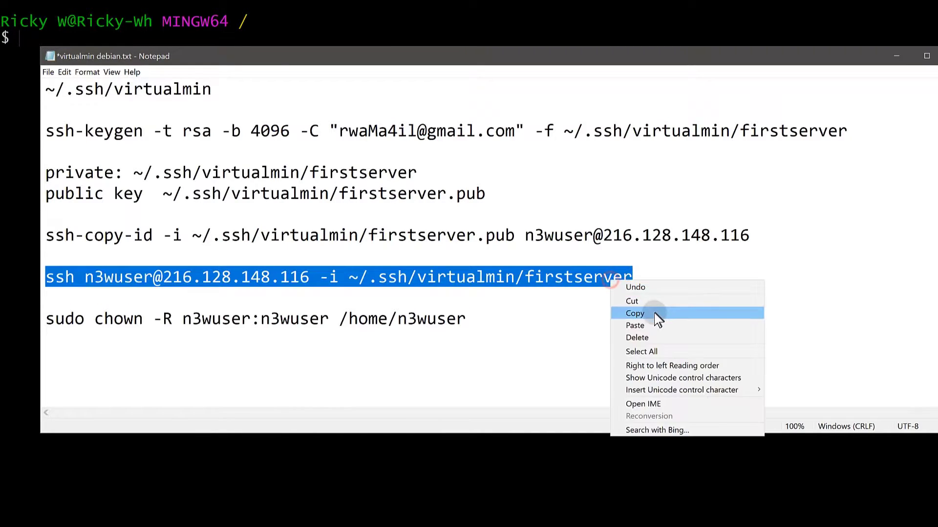
pyautogui.click(655, 313)
pyautogui.click(650, 3)
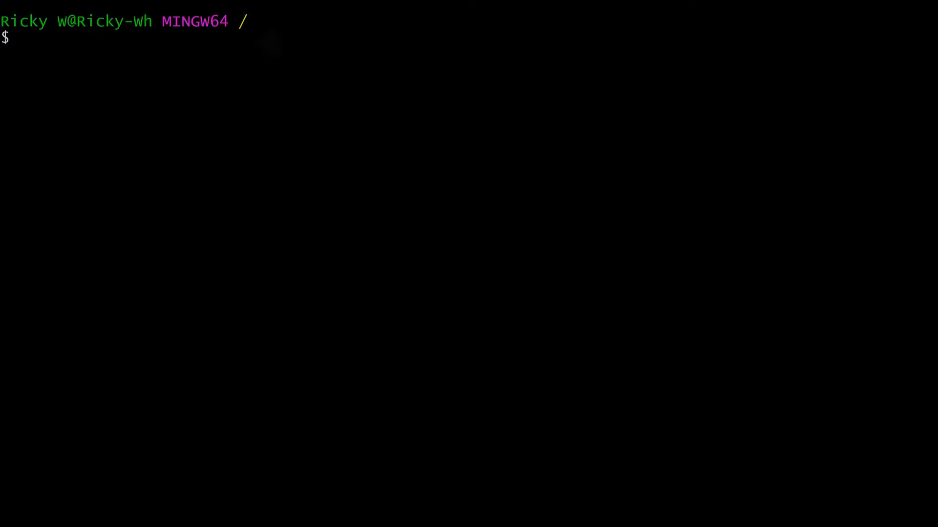
pyautogui.rightClick(36, 49)
pyautogui.click(71, 81)
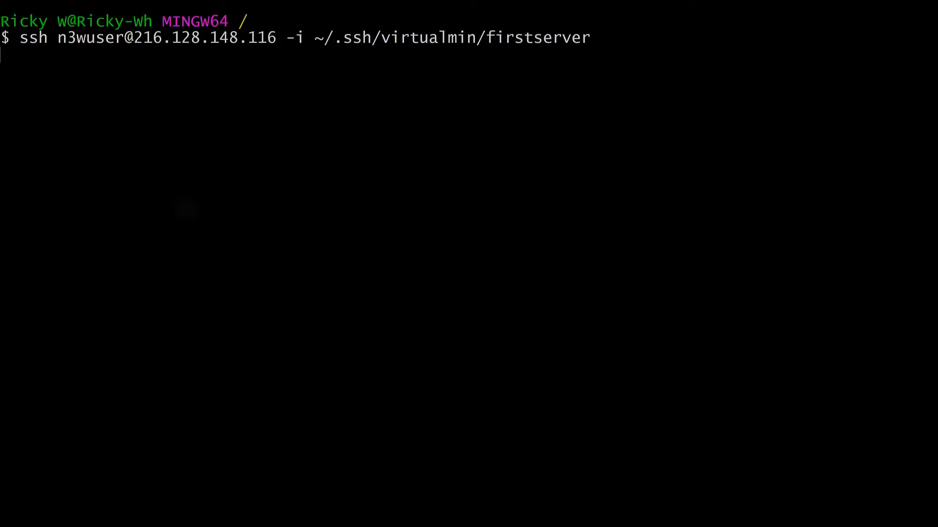
pyautogui.press('Return')
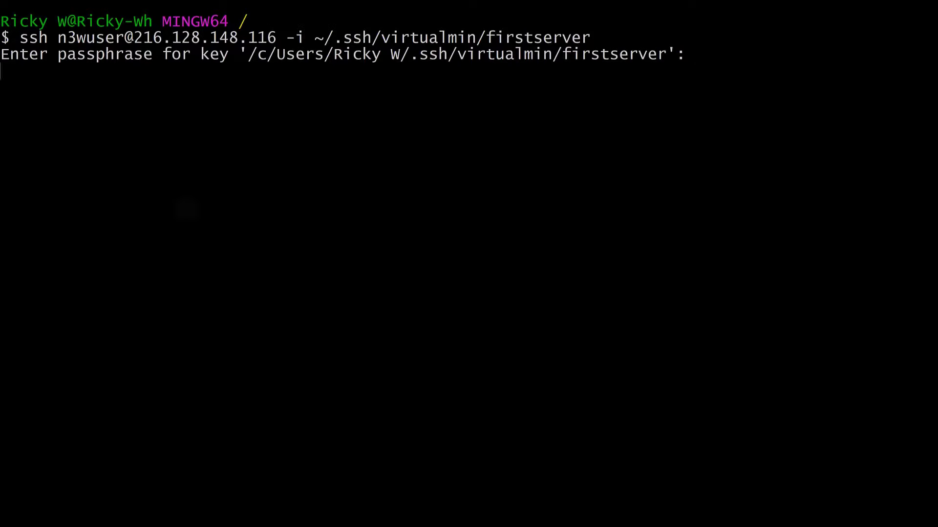
pyautogui.press('Return')
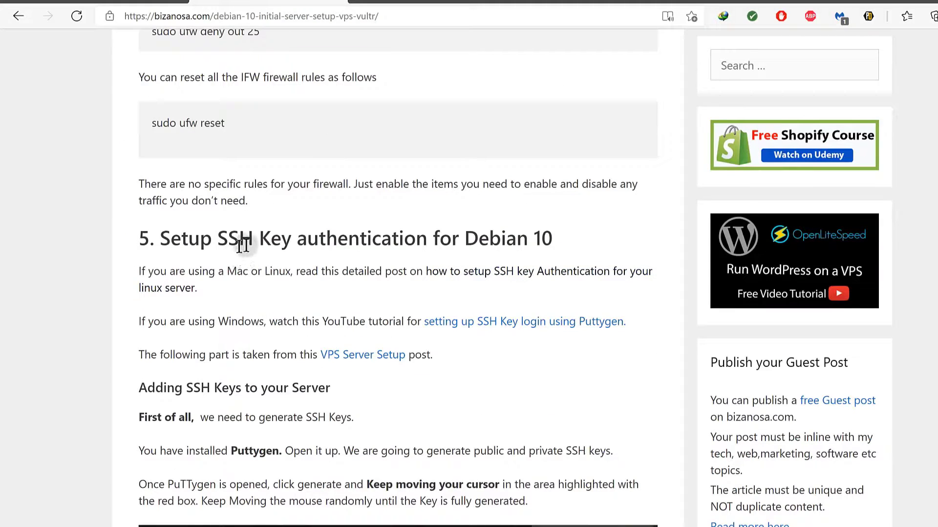
# Browse the SSH key authentication guide and briefly play its linked key-generation video.
pyautogui.scroll(-2, 315, 261)
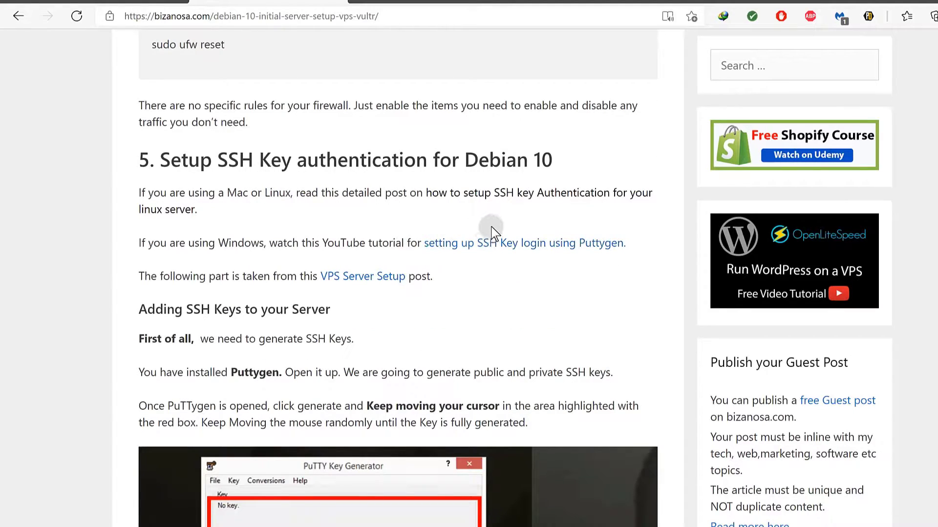
pyautogui.click(538, 196)
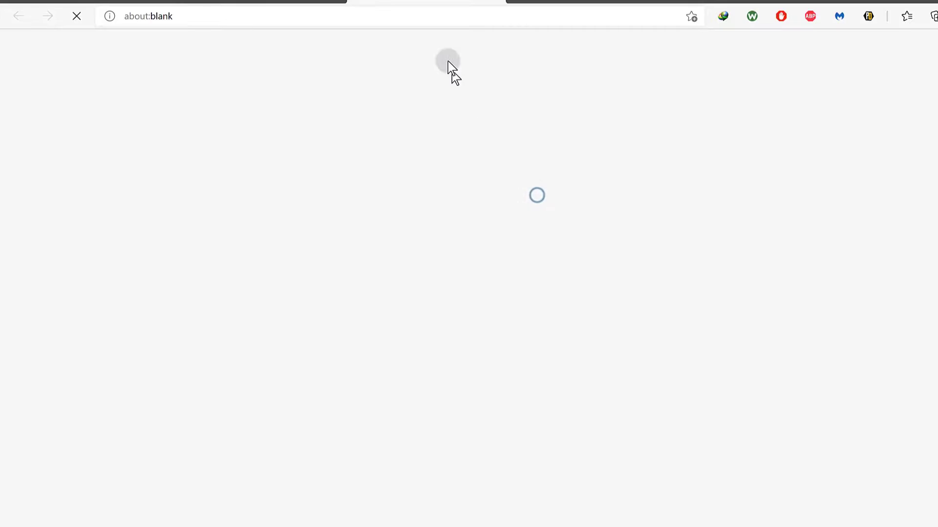
pyautogui.scroll(-3, 401, 284)
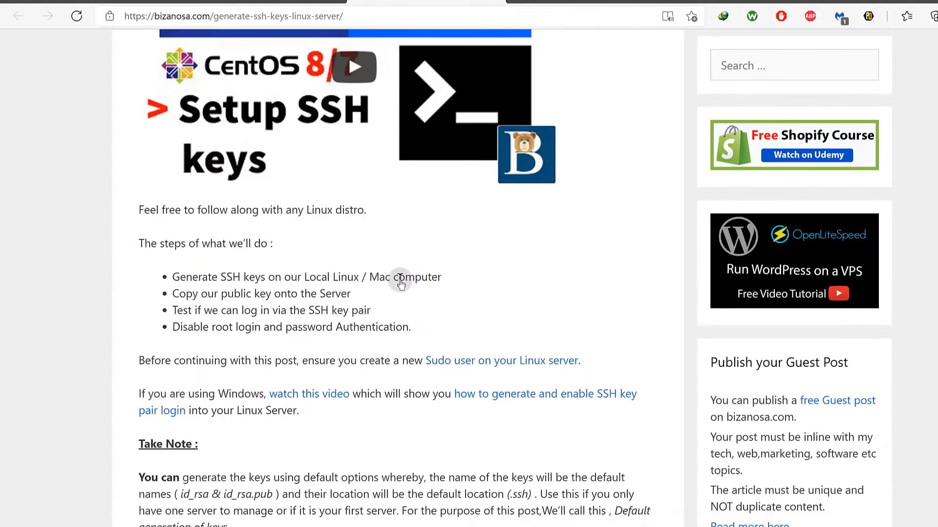
pyautogui.click(335, 397)
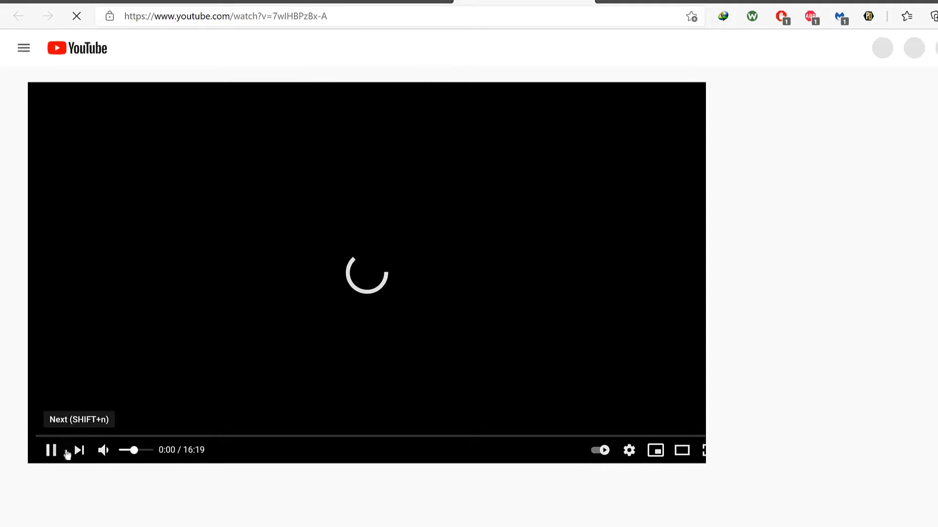
pyautogui.click(53, 451)
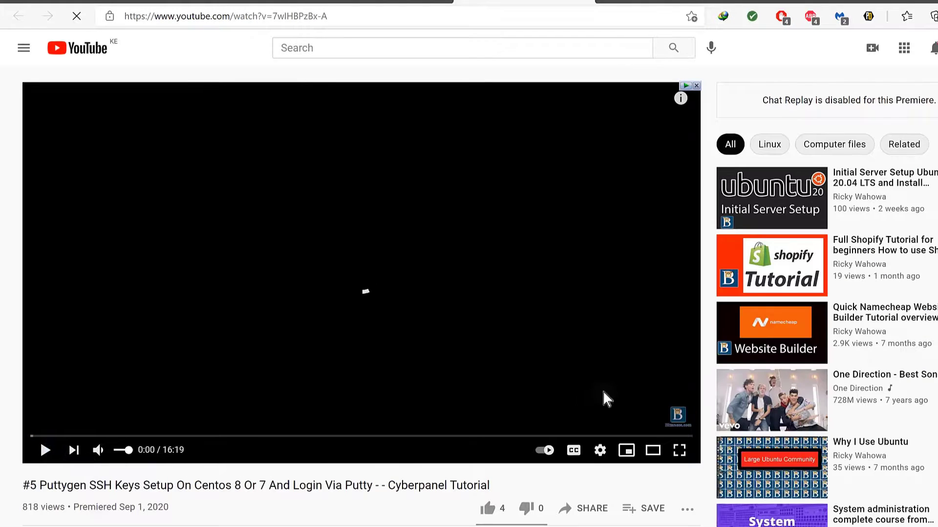
pyautogui.click(420, 4)
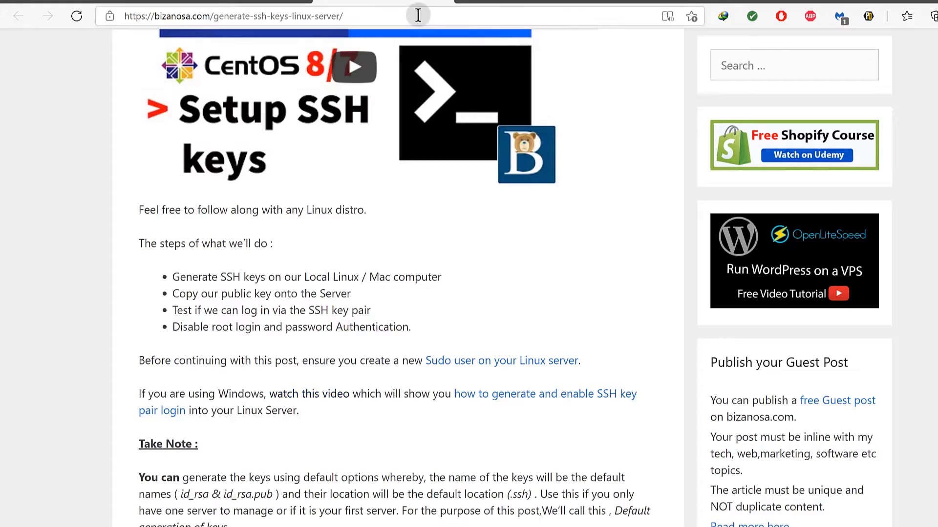
# Scroll through the Git Bash SSH authentication article, then switch to the Debian 10 setup article.
pyautogui.click(461, 4)
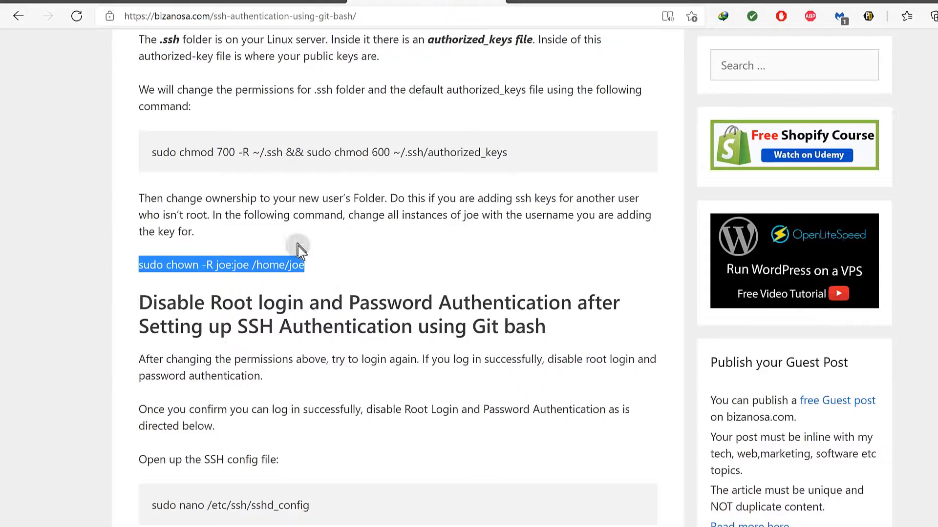
pyautogui.scroll(-15, 351, 273)
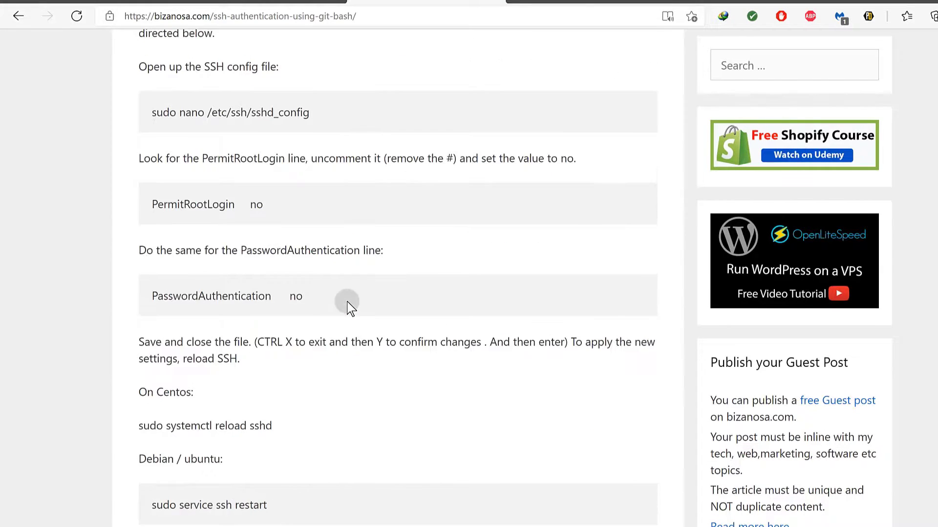
pyautogui.scroll(20, 344, 305)
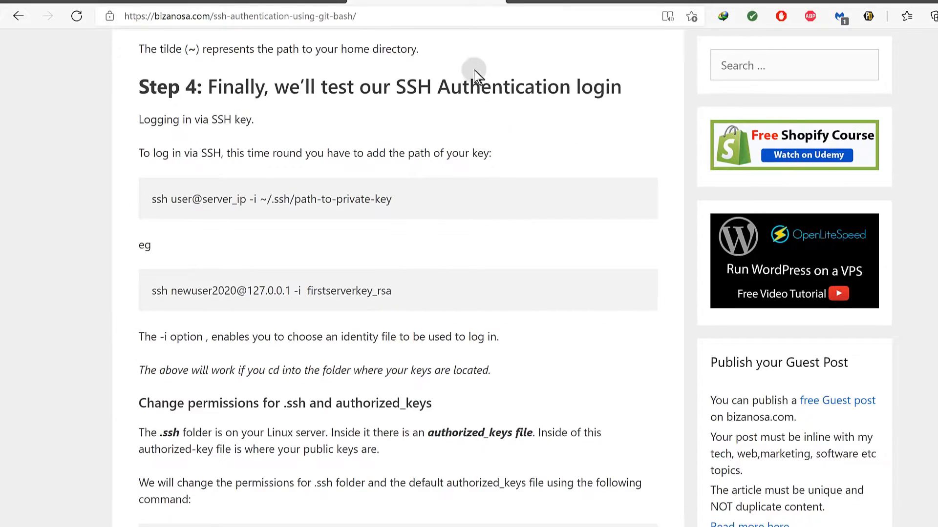
pyautogui.click(498, 2)
pyautogui.click(322, 4)
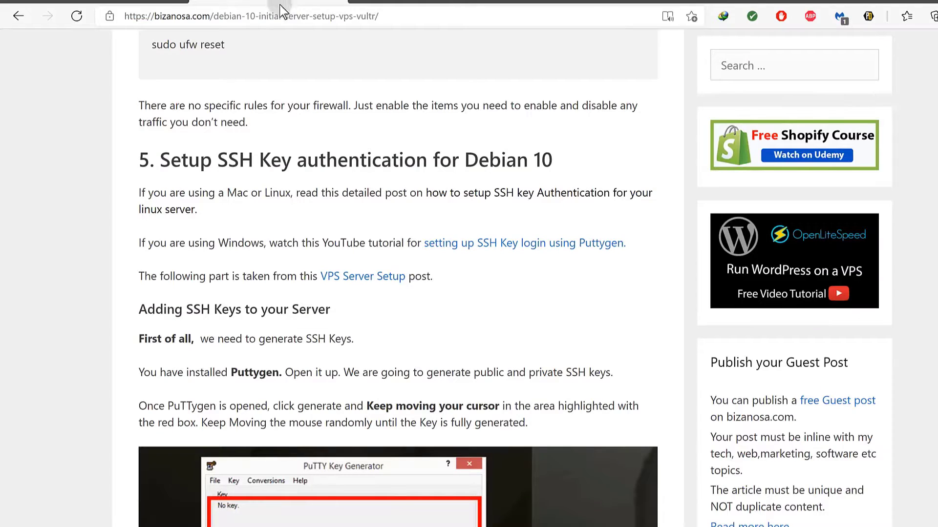
# Scroll through the Debian 10 guide down toward the Virtualmin LEMP install section.
pyautogui.scroll(-20, 257, 244)
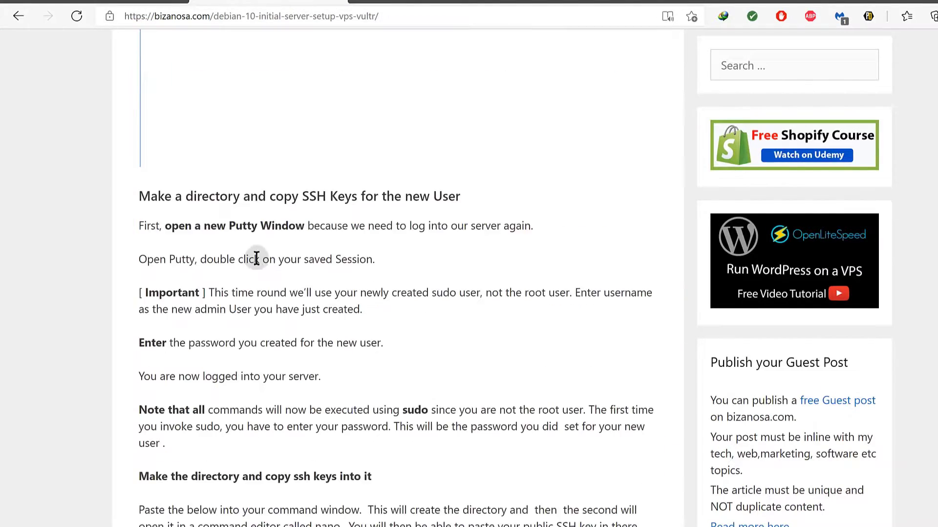
pyautogui.scroll(-20, 256, 257)
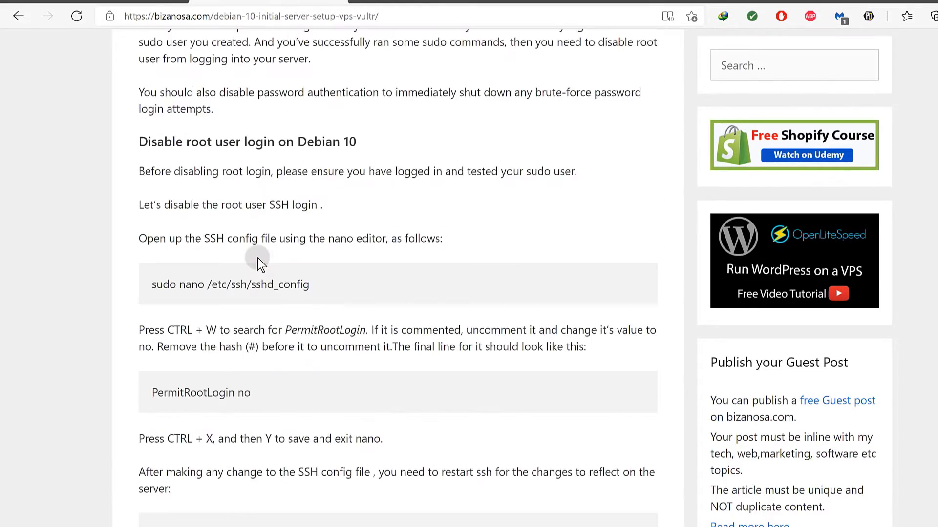
pyautogui.scroll(-3, 258, 258)
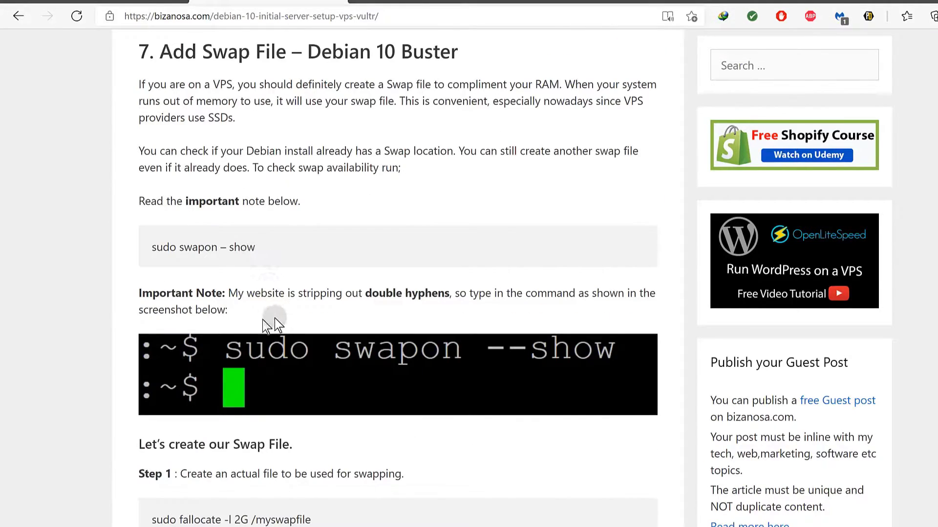
pyautogui.scroll(3, 243, 313)
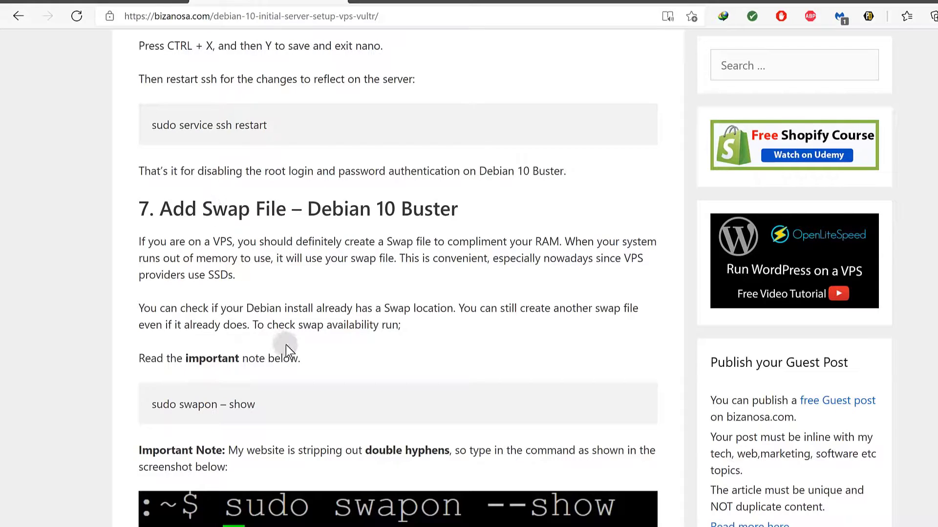
pyautogui.scroll(-5, 286, 346)
pyautogui.scroll(-2, 295, 355)
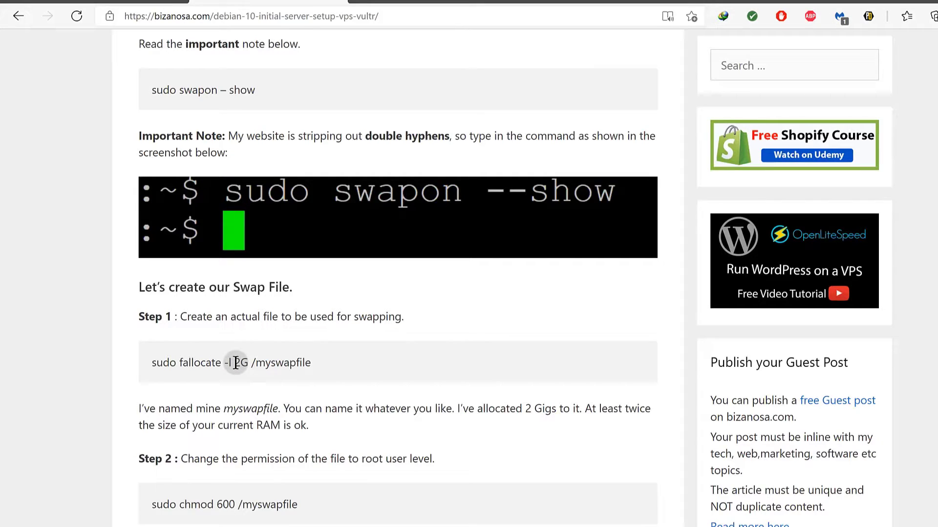
pyautogui.scroll(-20, 242, 364)
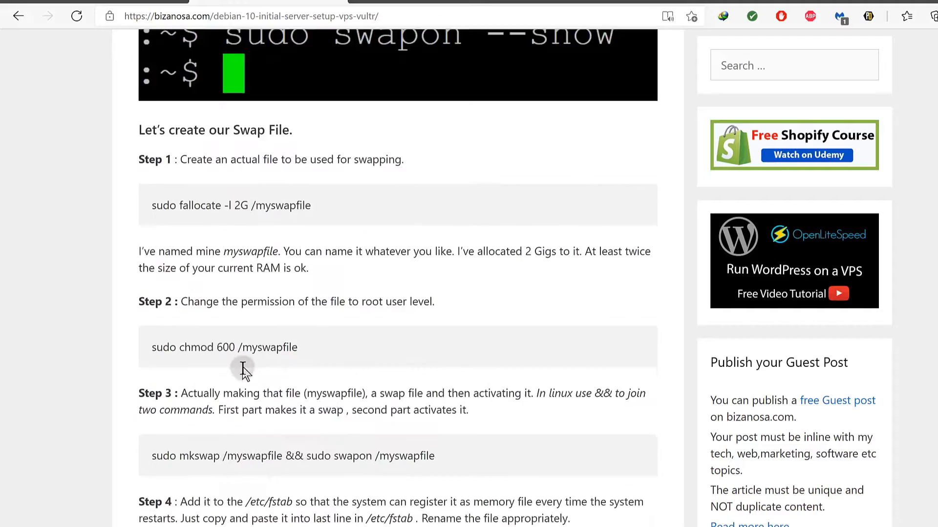
pyautogui.scroll(2, 245, 375)
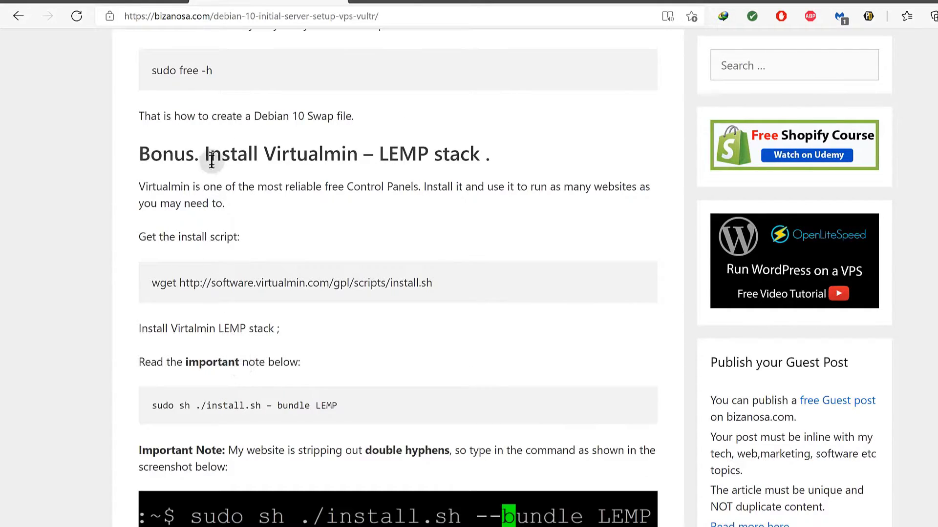
pyautogui.moveTo(212, 279); pyautogui.dragTo(278, 283)
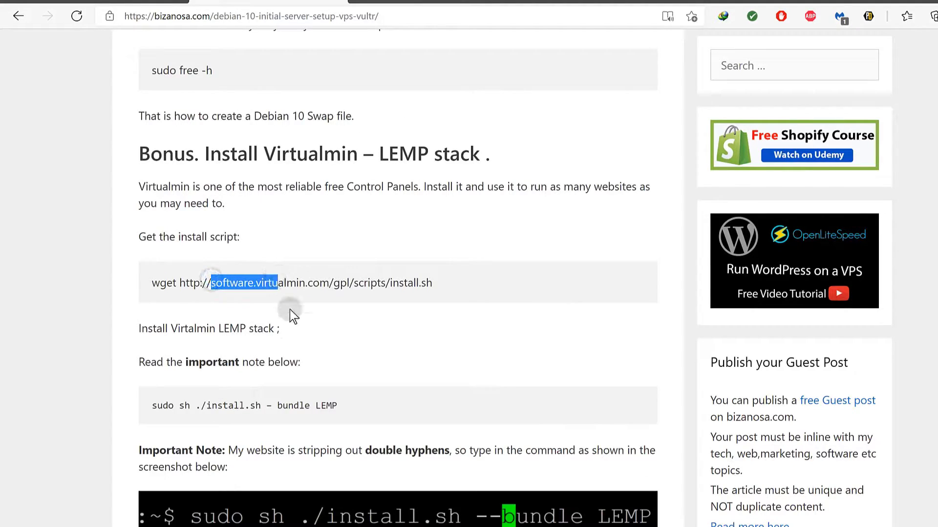
pyautogui.scroll(-6, 295, 342)
pyautogui.scroll(2, 300, 331)
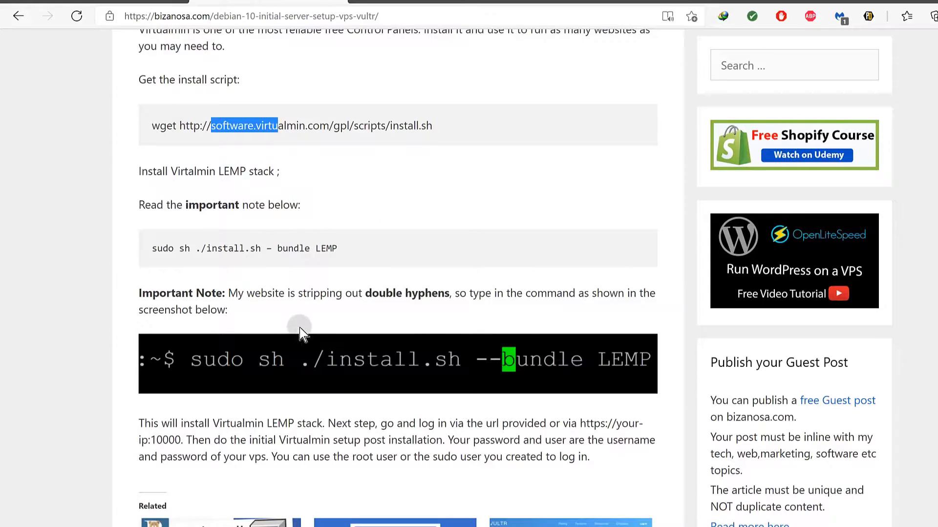
pyautogui.scroll(-5, 300, 329)
pyautogui.scroll(6, 324, 381)
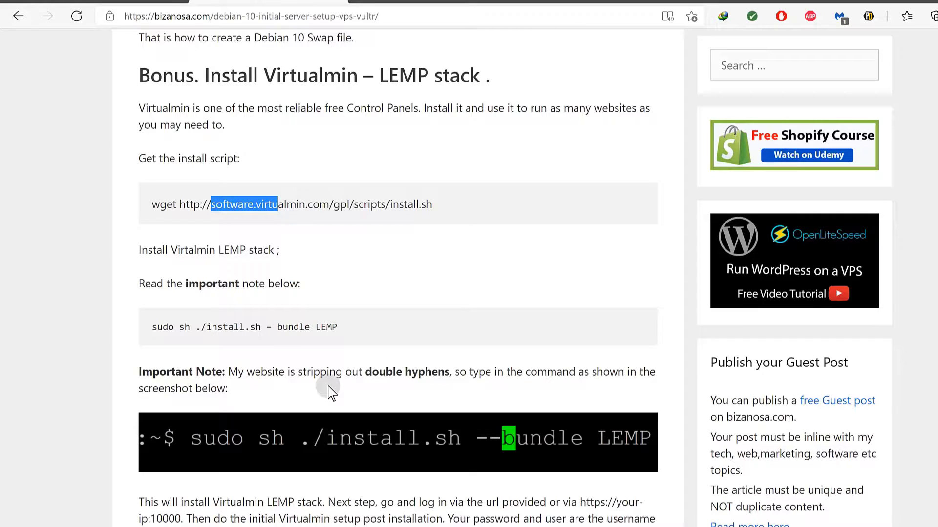
# Highlight LEMP in the install command, then settle back on section 7, Add Swap File.
pyautogui.moveTo(315, 326); pyautogui.dragTo(341, 328)
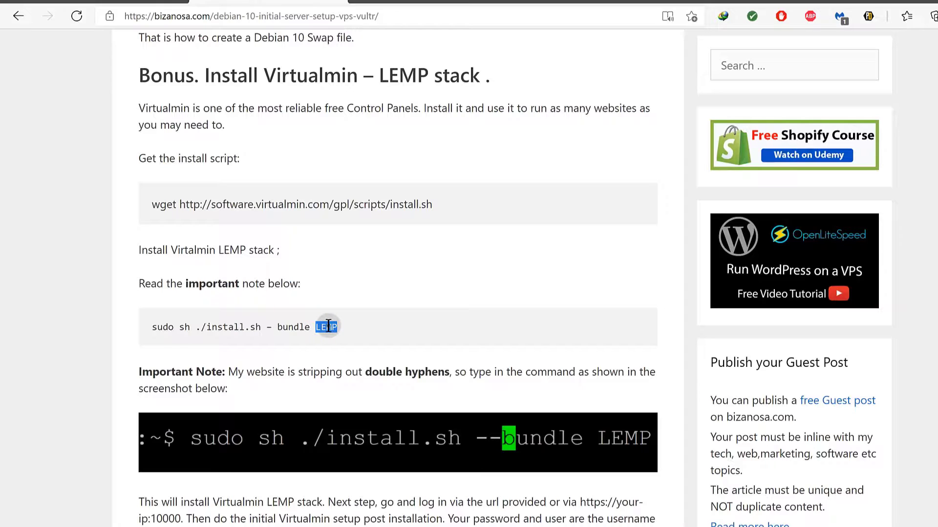
pyautogui.moveTo(315, 325); pyautogui.dragTo(335, 332)
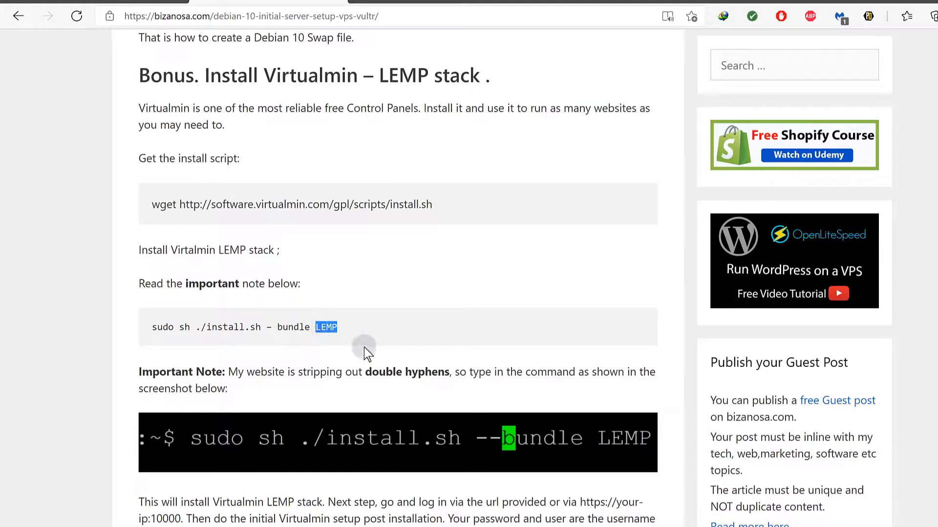
pyautogui.scroll(-5, 398, 372)
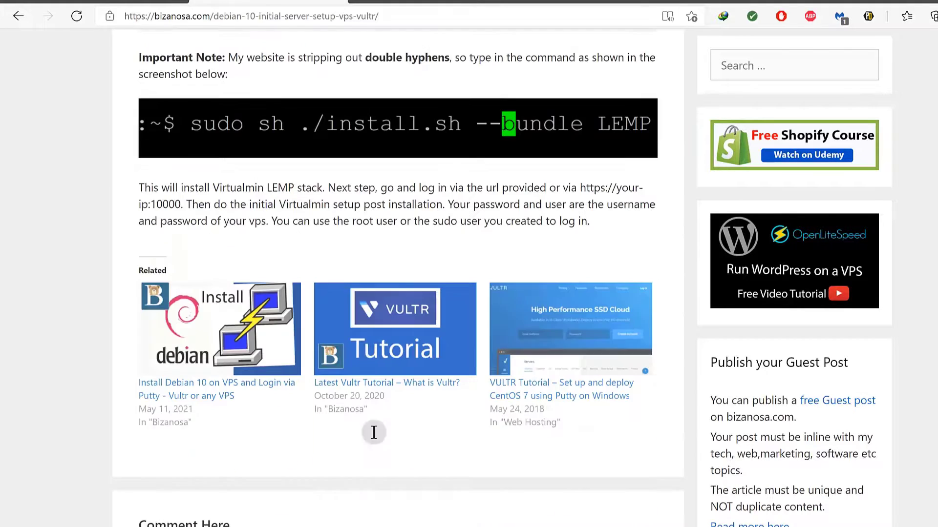
pyautogui.scroll(3, 349, 367)
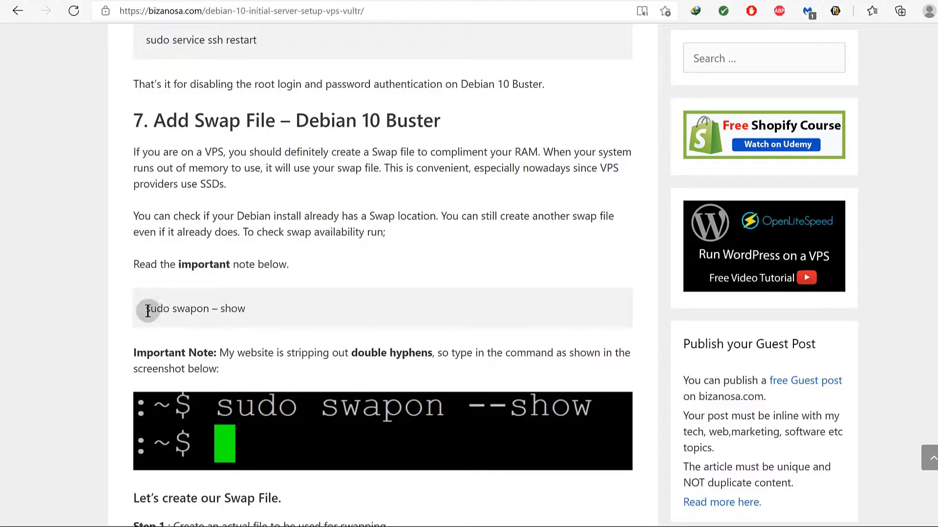
# Copy 'sudo swapon' from the guide's swap-check command.
pyautogui.doubleClick(146, 310)
pyautogui.click(219, 300)
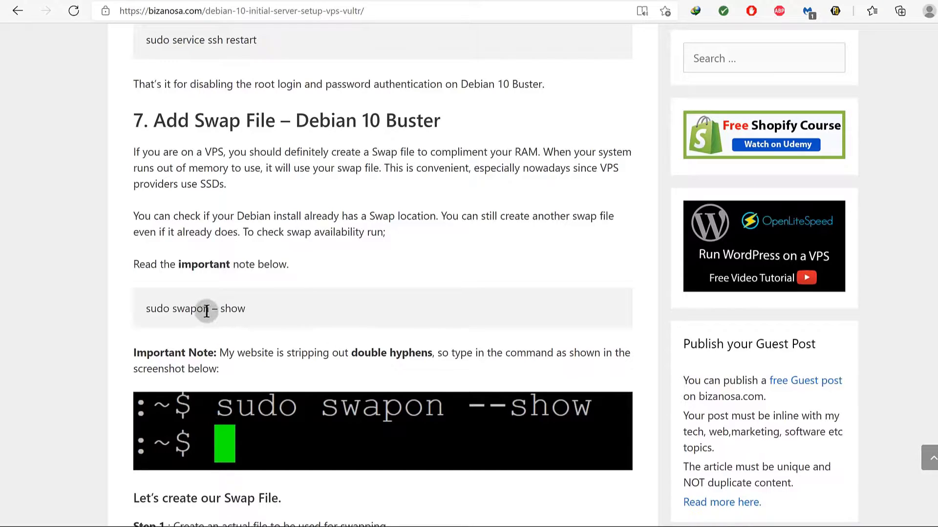
pyautogui.moveTo(214, 308); pyautogui.dragTo(222, 308)
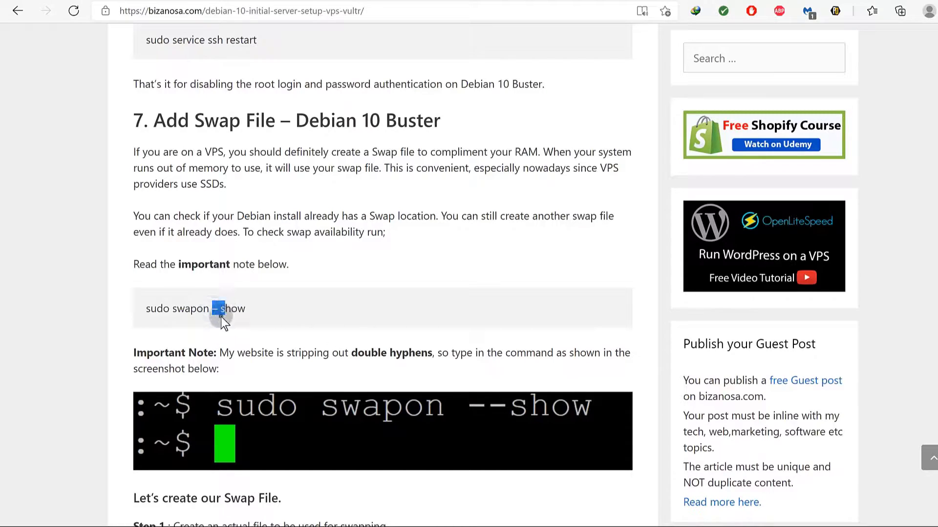
pyautogui.click(217, 309)
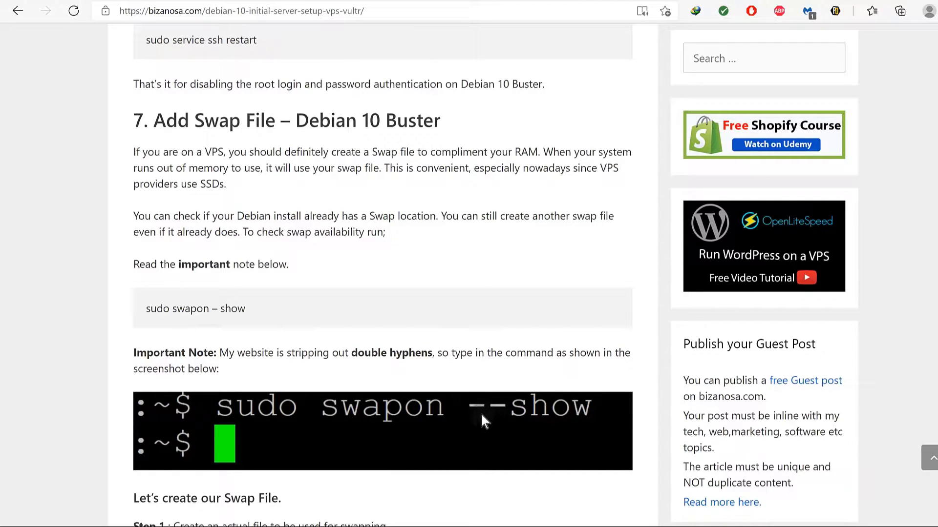
pyautogui.moveTo(147, 309); pyautogui.dragTo(207, 309)
pyautogui.rightClick(202, 308)
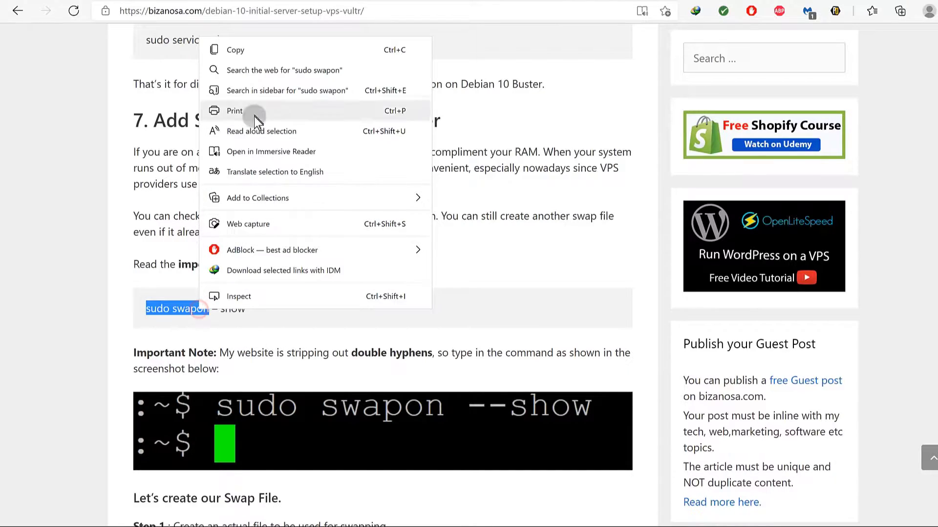
pyautogui.click(237, 46)
# Switch over to the Git Bash server terminal.
pyautogui.scroll(-2, 267, 310)
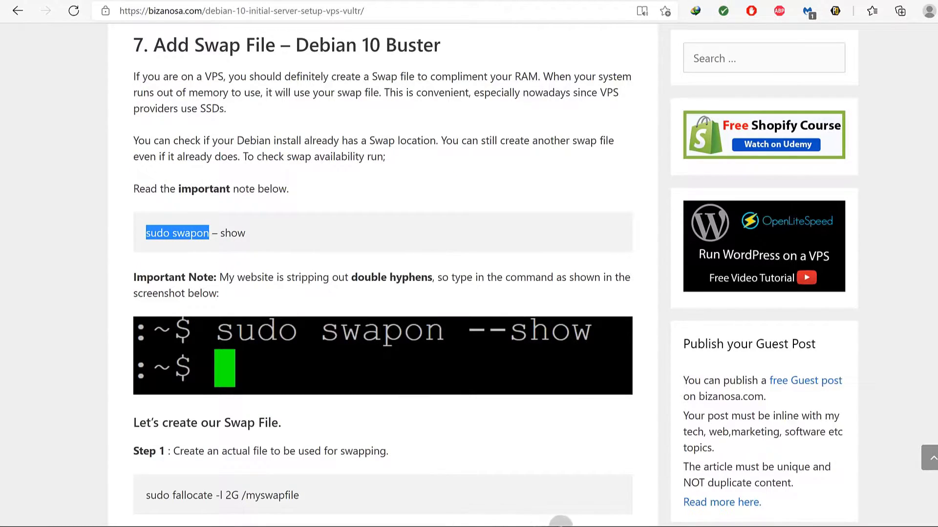
pyautogui.press('super')
pyautogui.click(608, 519)
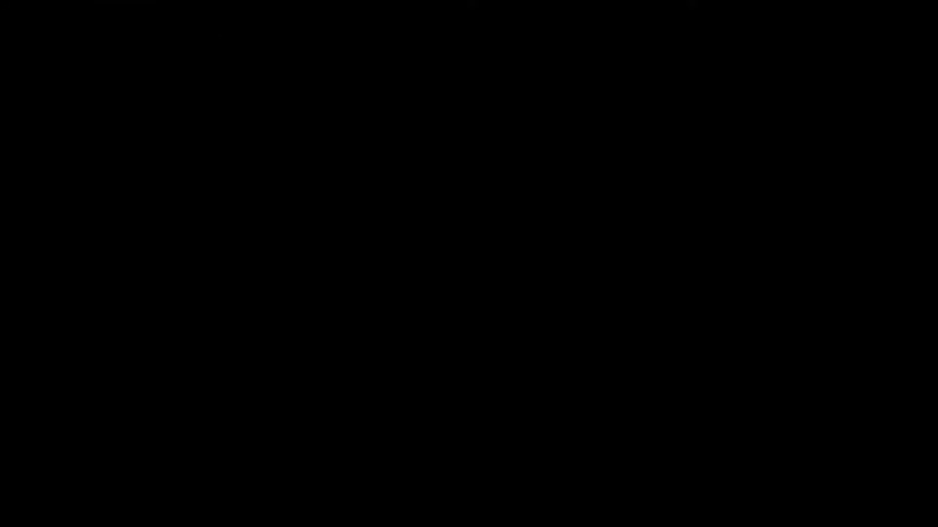
# Run sudo swapon --show twice on panel1, getting empty output, then return to the guide.
pyautogui.rightClick(161, 1)
pyautogui.click(180, 1)
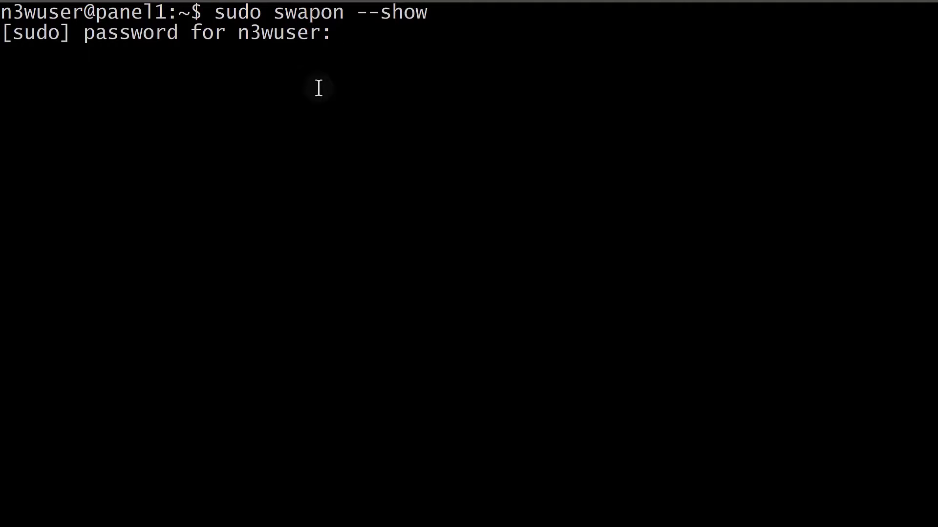
pyautogui.press('Return')
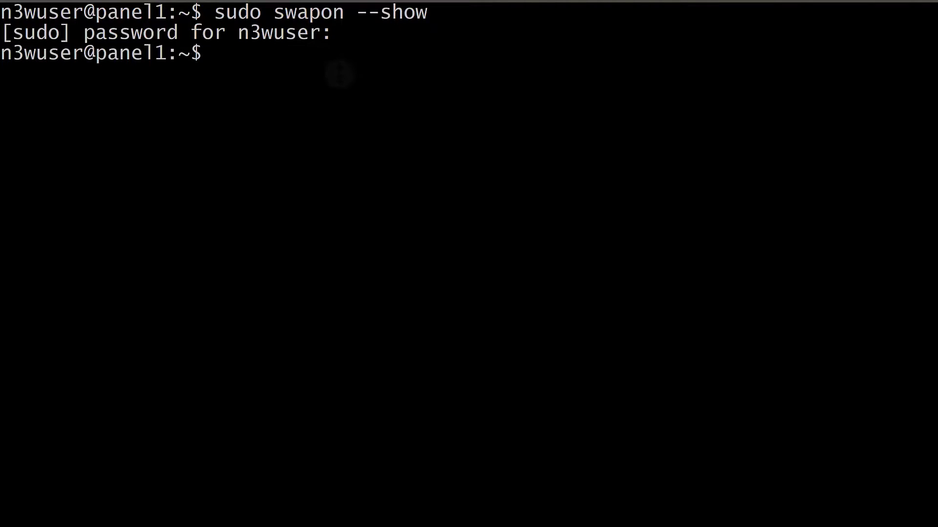
pyautogui.press('Up')
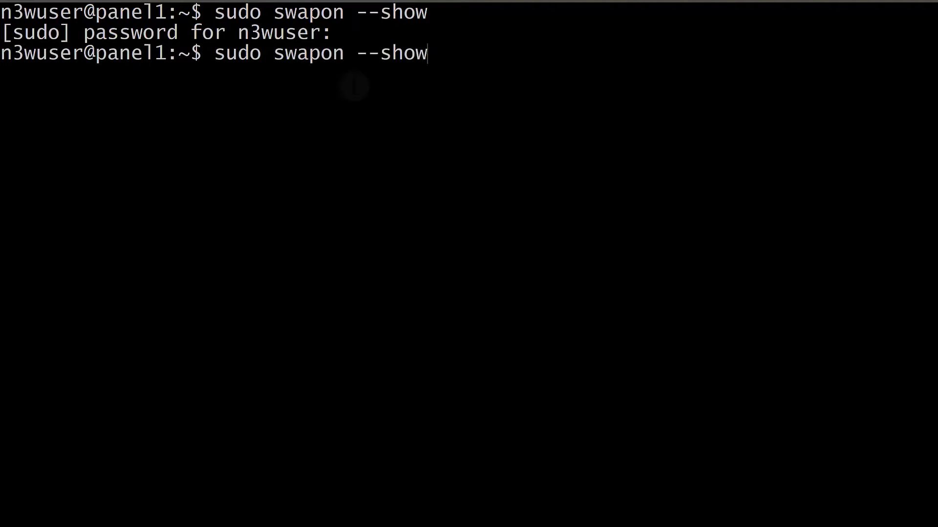
pyautogui.press('Return')
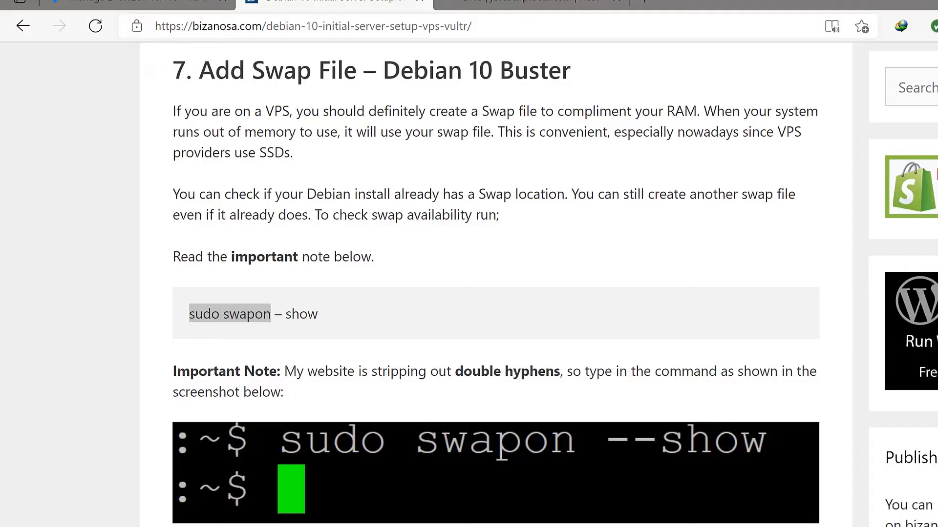
pyautogui.hotkey('alt', 'Tab')
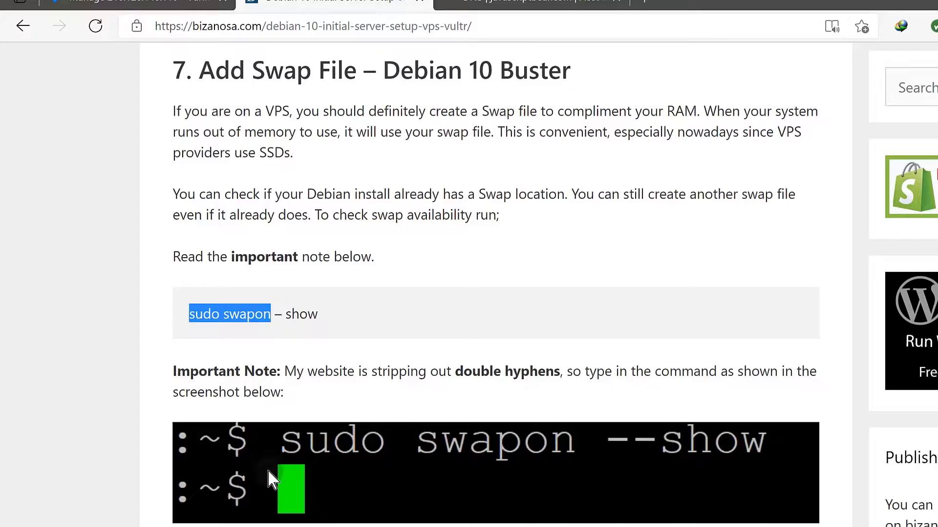
# Copy the sudo fallocate -l 2G /myswapfile command from the guide.
pyautogui.scroll(-2, 289, 399)
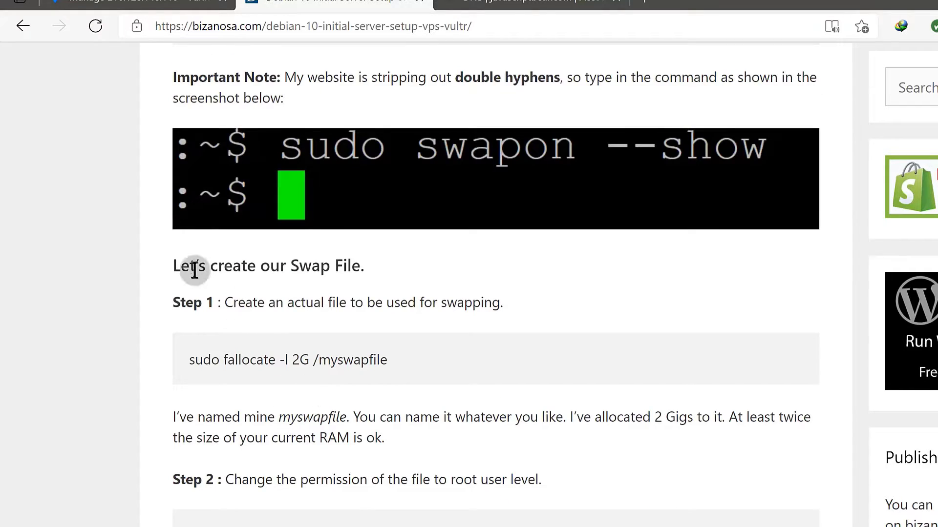
pyautogui.scroll(-2, 318, 341)
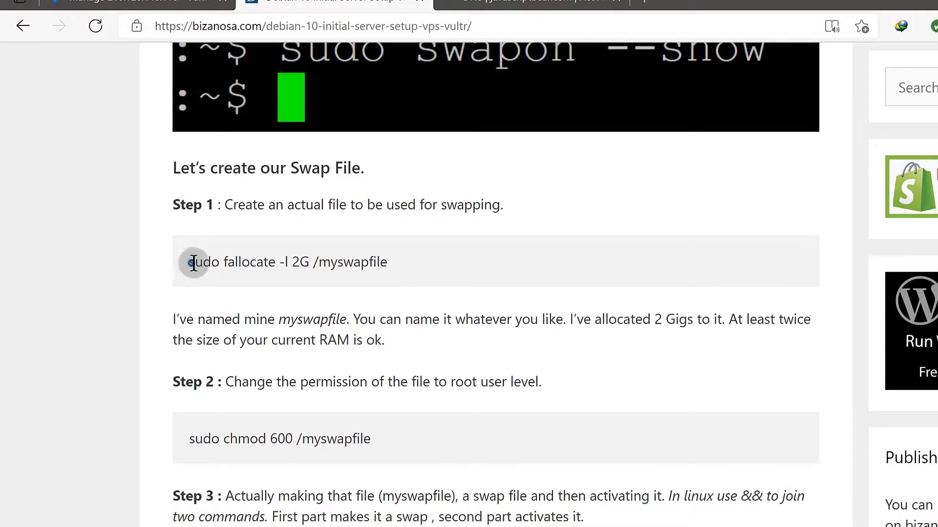
pyautogui.moveTo(193, 263); pyautogui.dragTo(393, 266)
pyautogui.click(293, 259)
pyautogui.moveTo(190, 262); pyautogui.dragTo(403, 274)
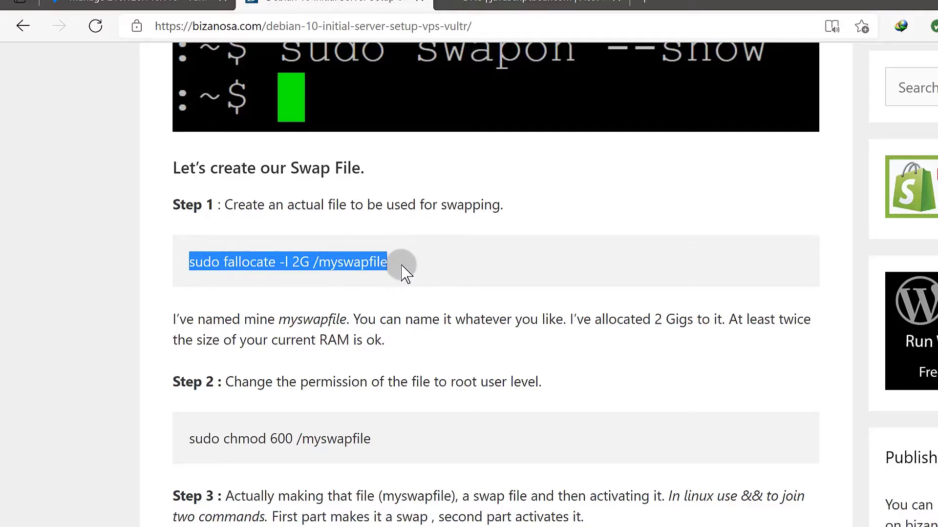
pyautogui.rightClick(377, 264)
pyautogui.click(411, 279)
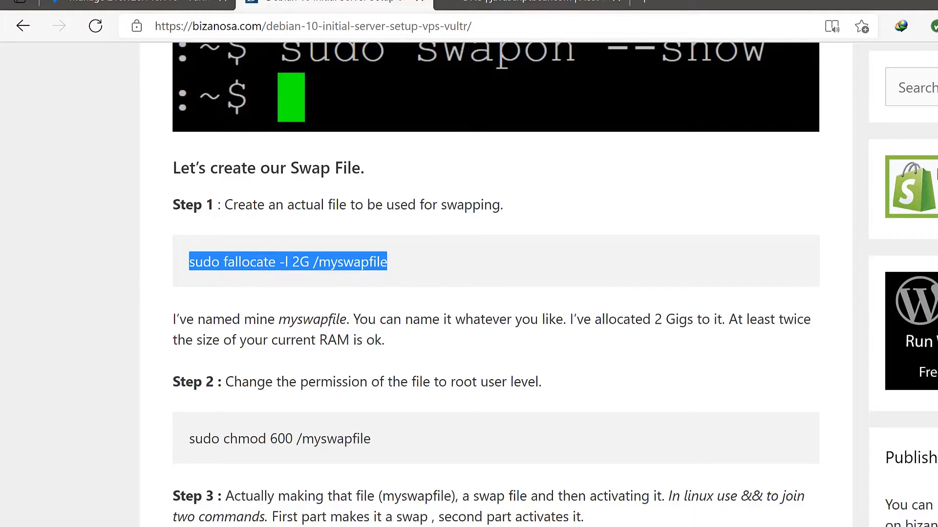
# Run the fallocate command on the server to create the 2G /myswapfile.
pyautogui.hotkey('alt', 'Tab')
pyautogui.rightClick(242, 85)
pyautogui.click(272, 125)
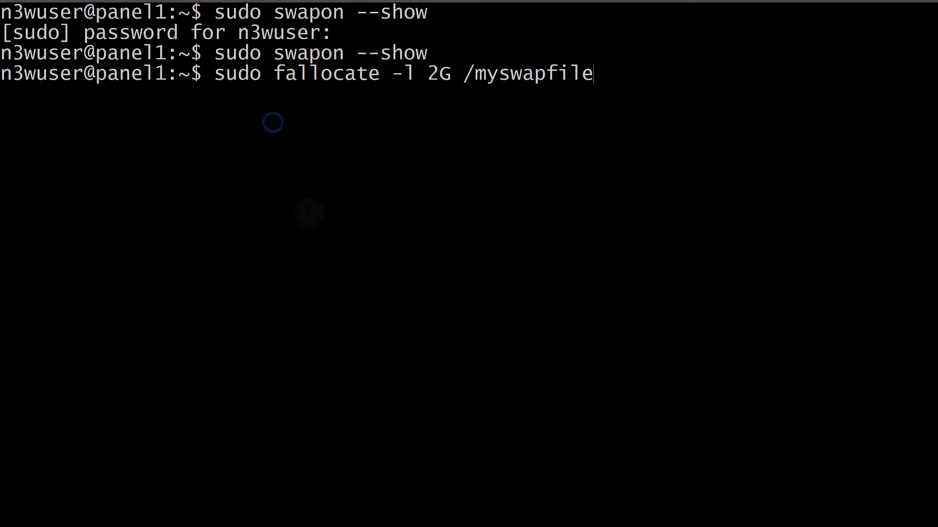
pyautogui.press('Return')
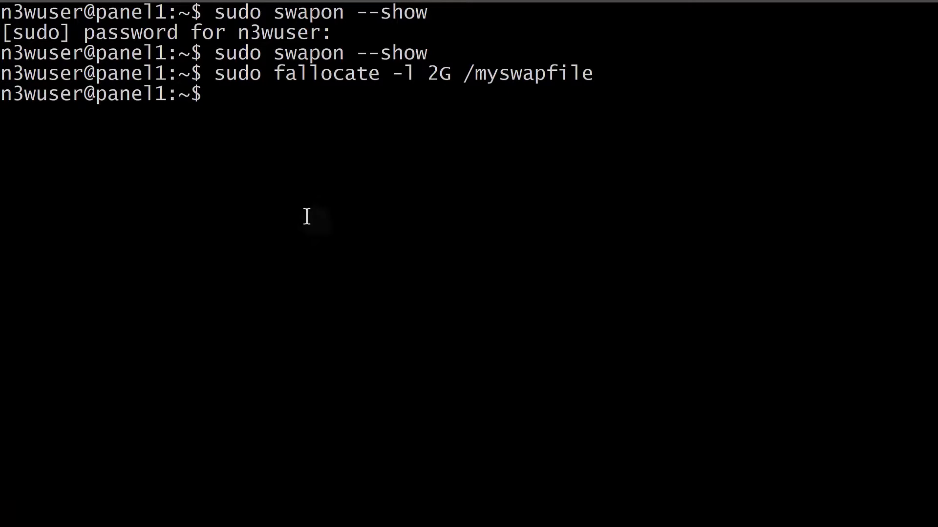
# Copy the sudo chmod 600 /myswapfile command from the guide.
pyautogui.hotkey('alt', 'Tab')
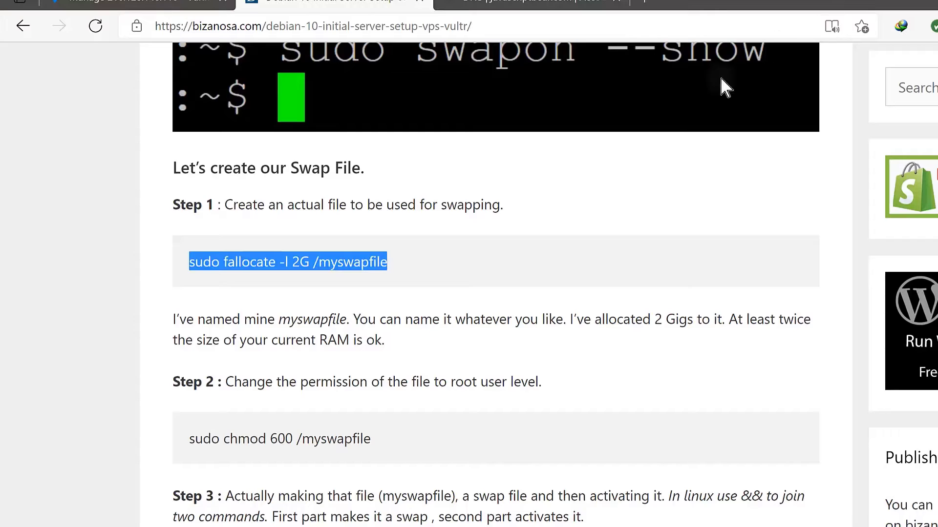
pyautogui.scroll(-4, 313, 298)
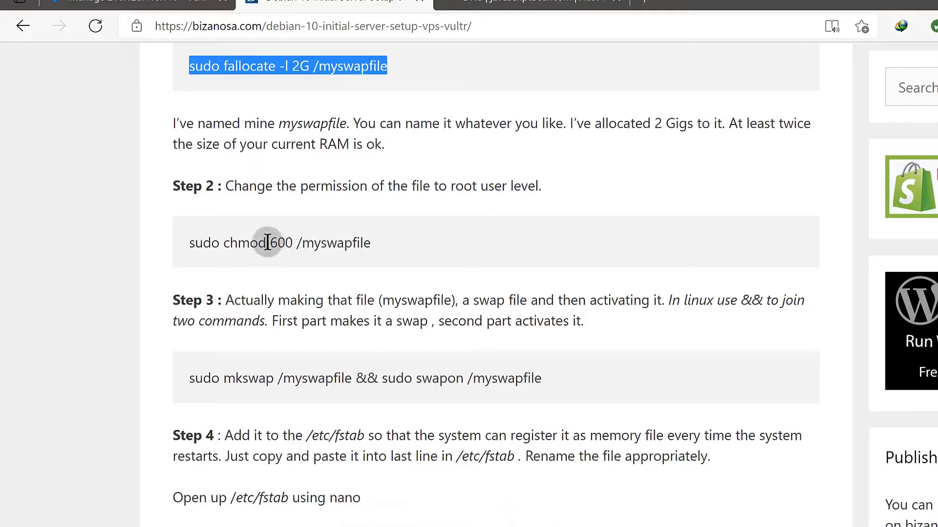
pyautogui.click(191, 240)
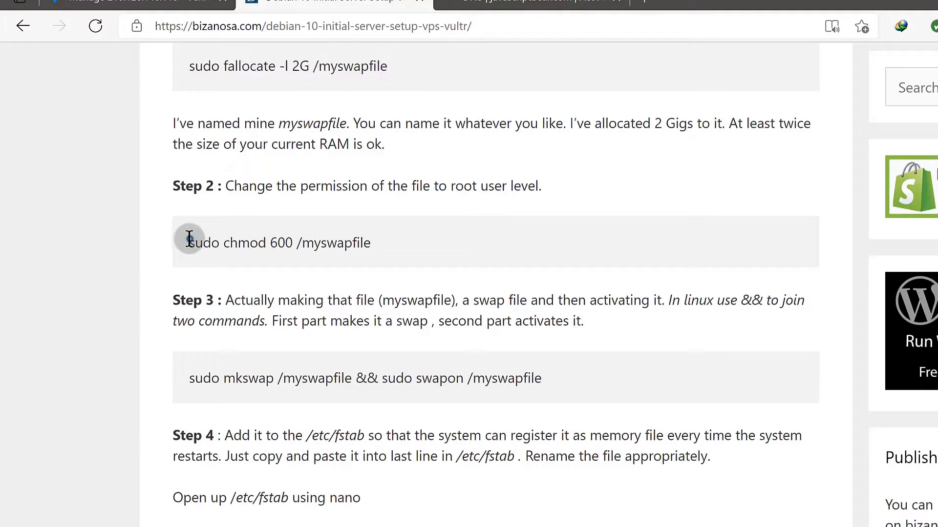
pyautogui.click(323, 67)
pyautogui.moveTo(323, 67); pyautogui.dragTo(388, 63)
pyautogui.scroll(4, 379, 136)
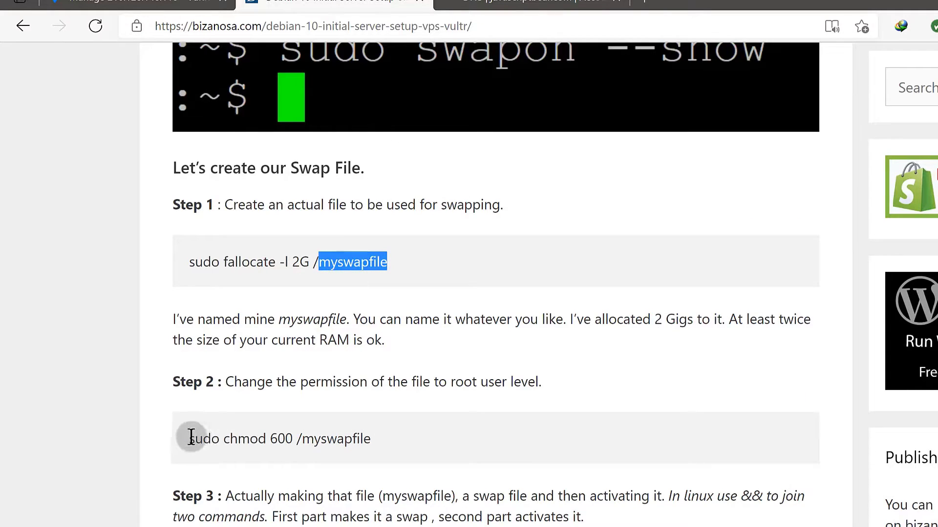
pyautogui.click(317, 262)
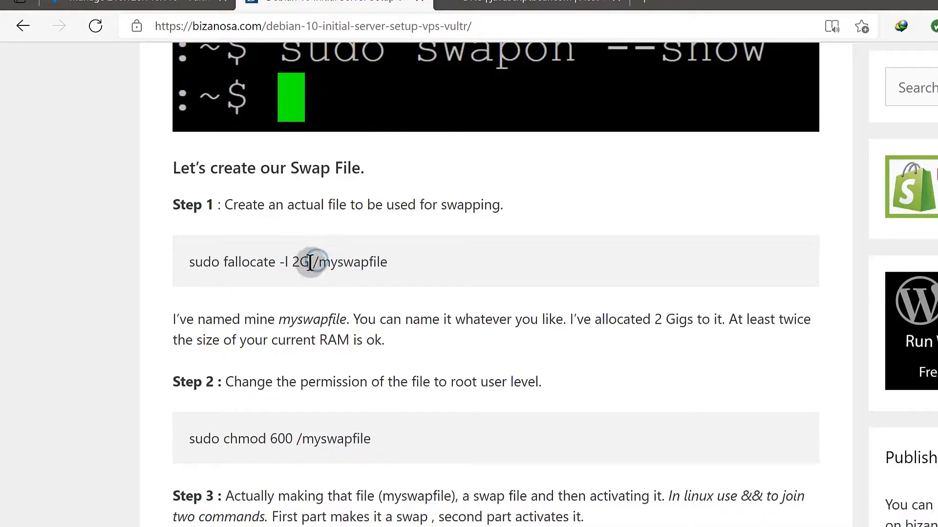
pyautogui.moveTo(310, 262); pyautogui.dragTo(318, 263)
pyautogui.moveTo(191, 438); pyautogui.dragTo(361, 439)
pyautogui.rightClick(361, 439)
pyautogui.click(406, 96)
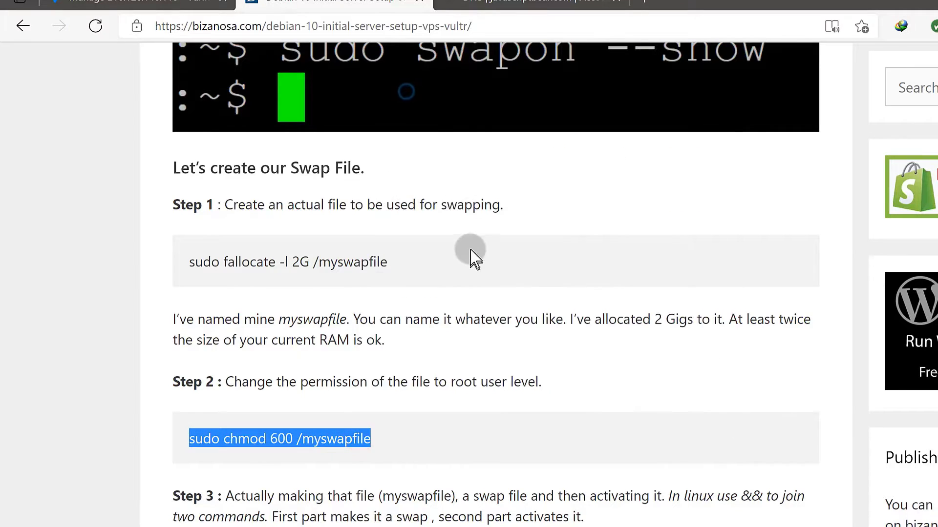
# Run chmod 600 on the server so /myswapfile is restricted to root.
pyautogui.scroll(-5, 473, 258)
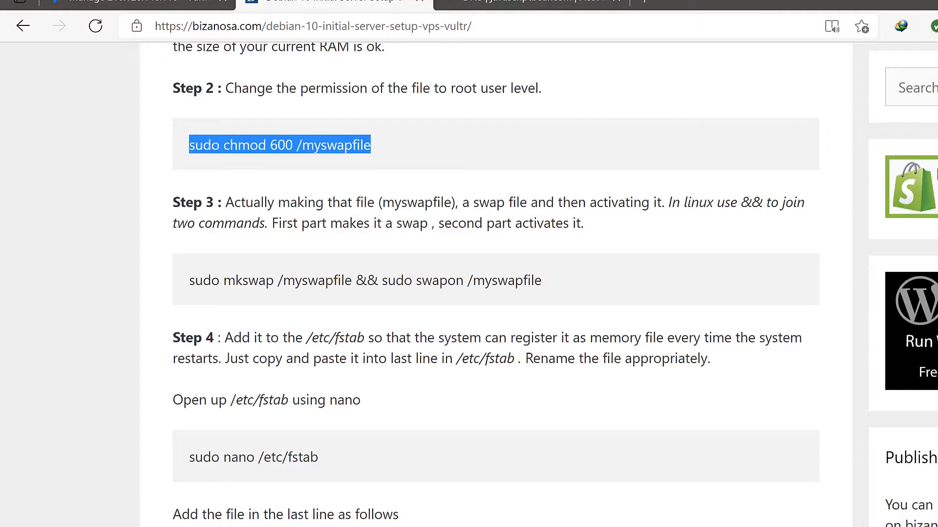
pyautogui.press('super')
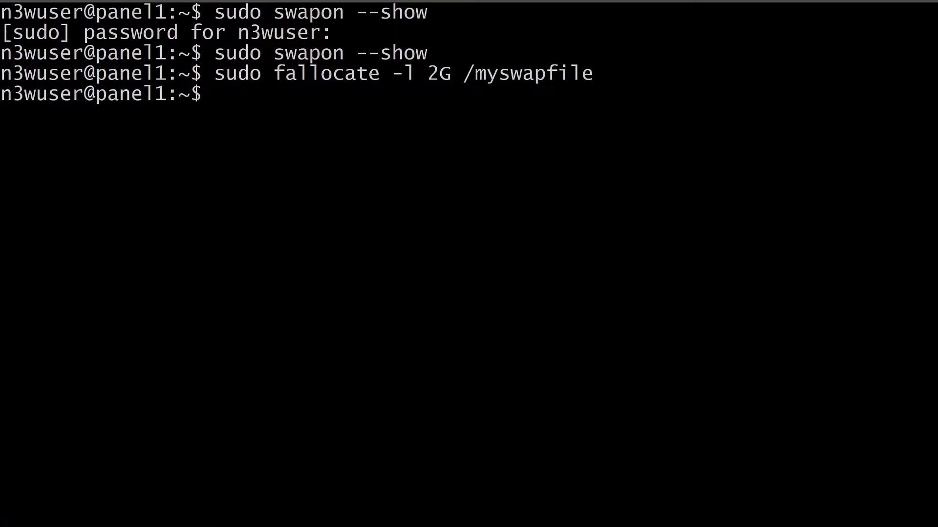
pyautogui.rightClick(243, 105)
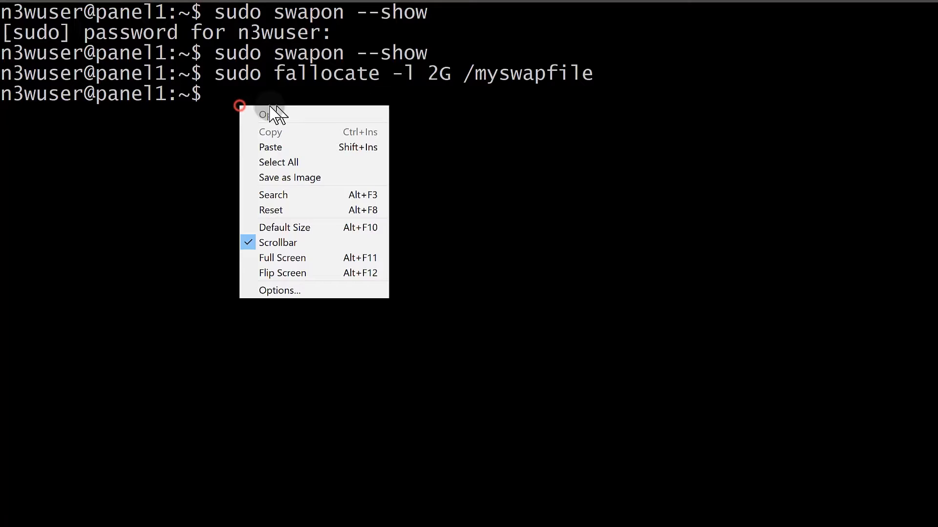
pyautogui.click(299, 147)
pyautogui.press('Return')
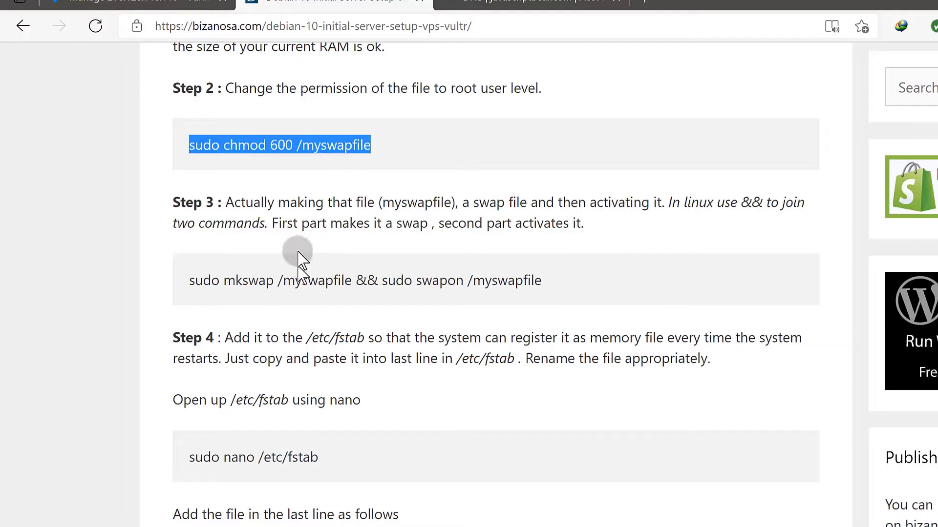
# Copy the full mkswap && swapon /myswapfile command from the guide.
pyautogui.moveTo(224, 281); pyautogui.dragTo(264, 279)
pyautogui.click(421, 276)
pyautogui.moveTo(421, 276); pyautogui.dragTo(473, 280)
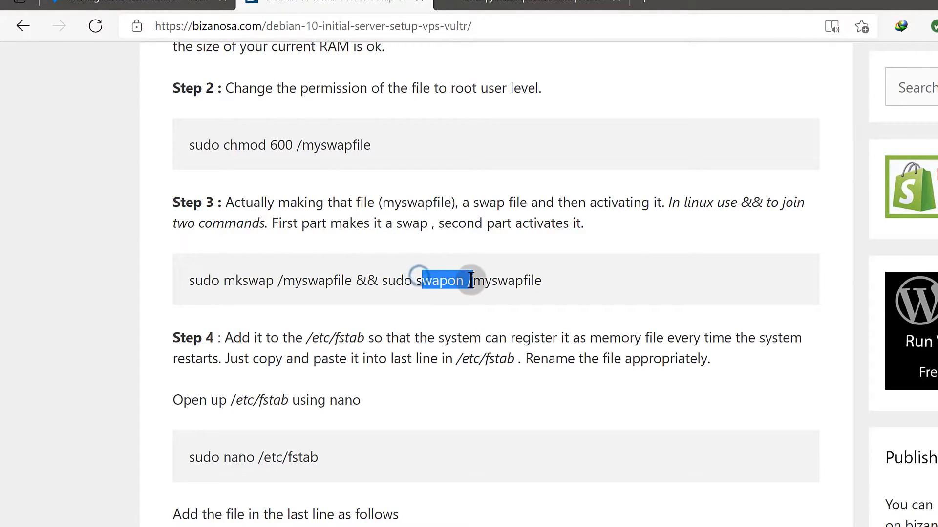
pyautogui.moveTo(190, 276); pyautogui.dragTo(559, 291)
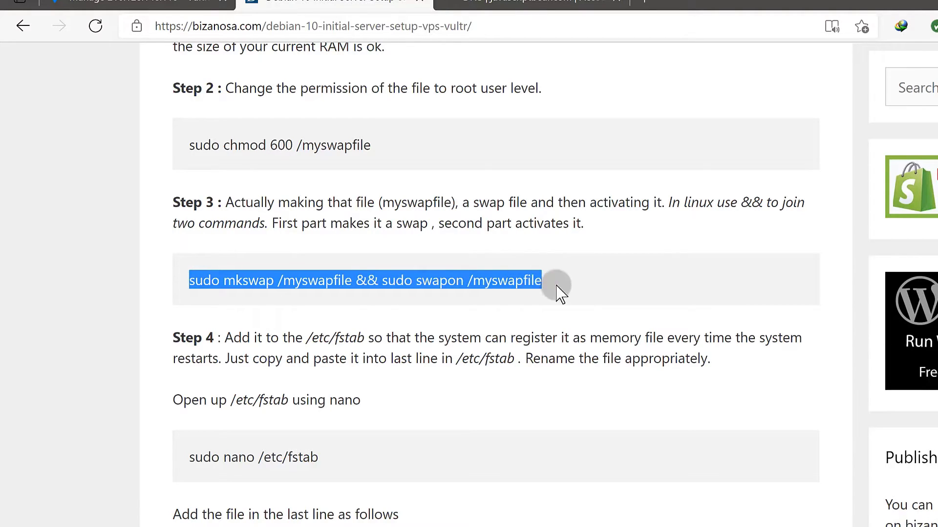
pyautogui.rightClick(510, 281)
pyautogui.click(532, 294)
pyautogui.scroll(-2, 361, 429)
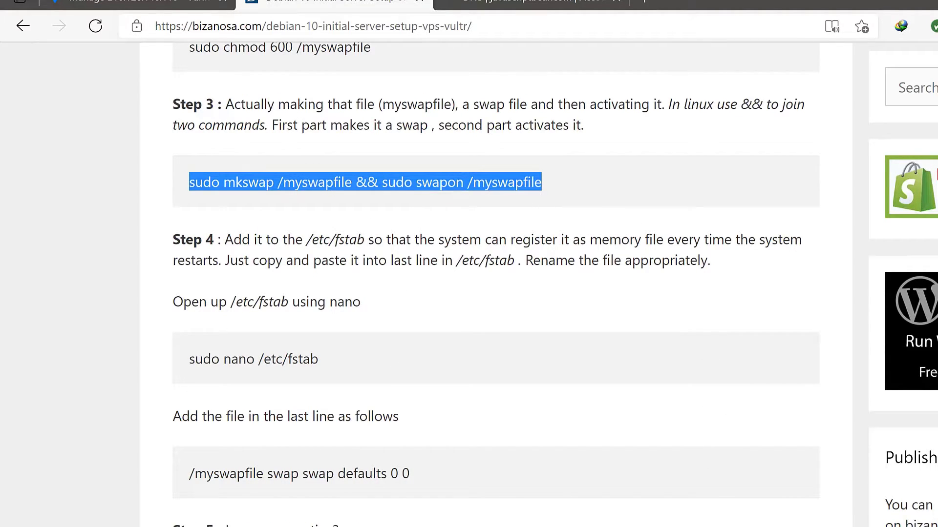
# Run it on the server, then rerun sudo swapon --show to confirm /myswapfile is active.
pyautogui.hotkey('alt', 'Tab')
pyautogui.rightClick(236, 116)
pyautogui.click(293, 153)
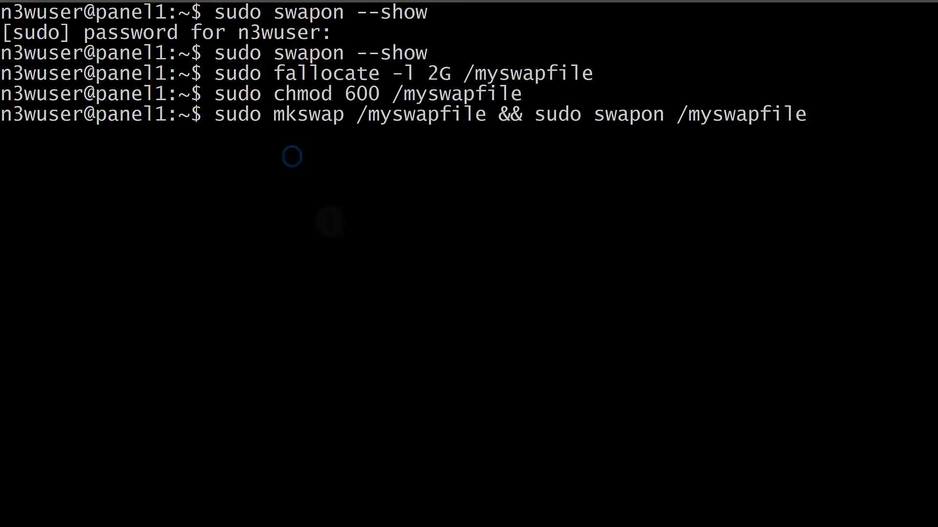
pyautogui.press('Return')
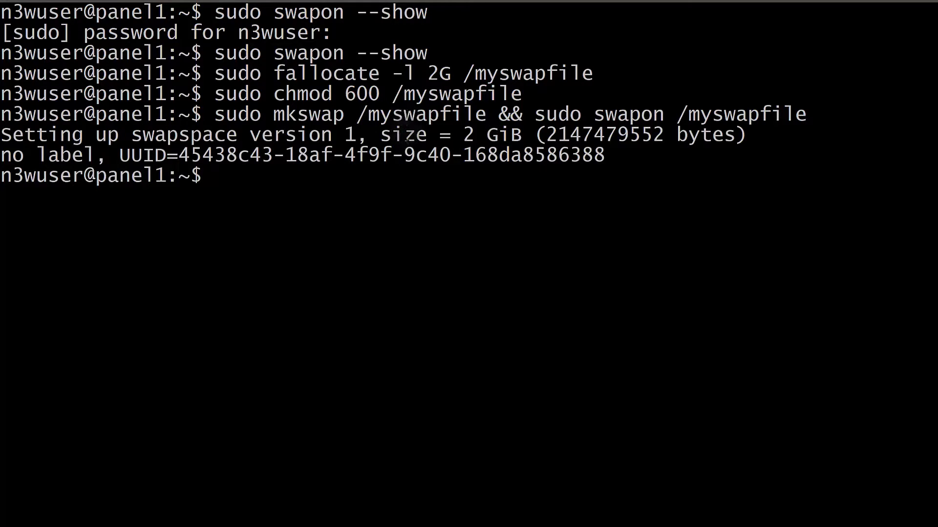
pyautogui.press('Up')
pyautogui.press('Up')
pyautogui.press('Up')
pyautogui.press('Up')
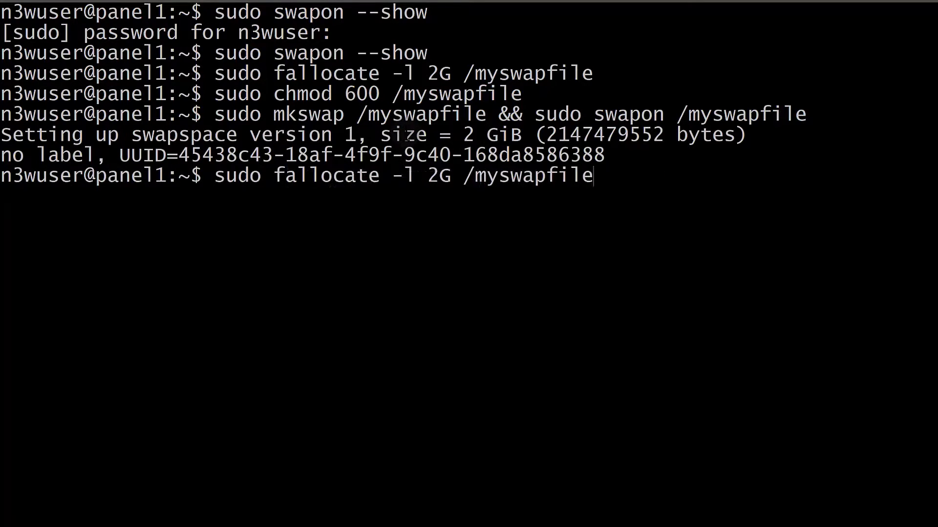
pyautogui.press('Return')
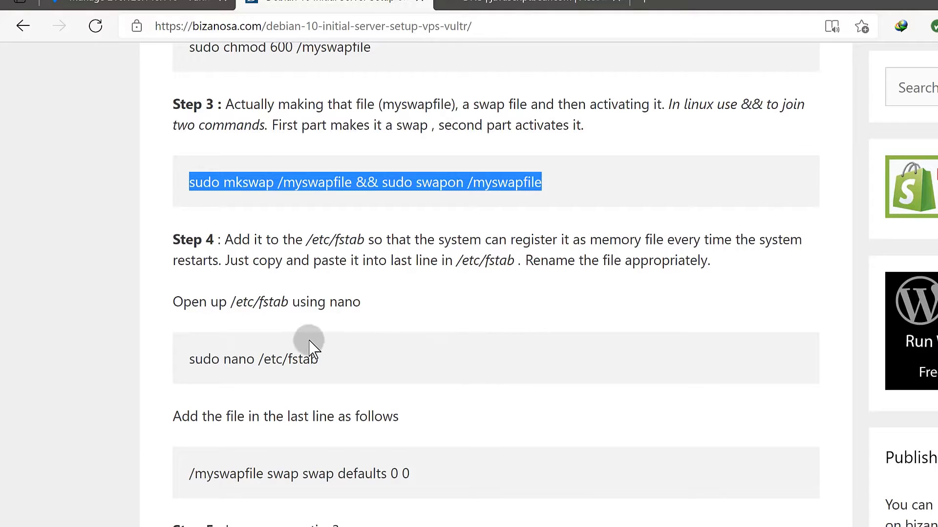
pyautogui.scroll(-2, 308, 342)
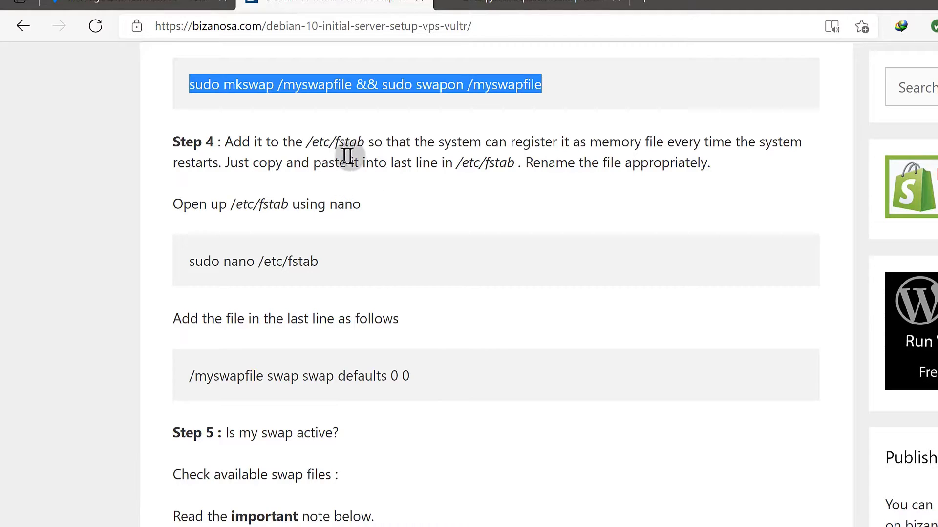
# Copy sudo nano /etc/fstab from the guide and run it on panel1.
pyautogui.click(263, 262)
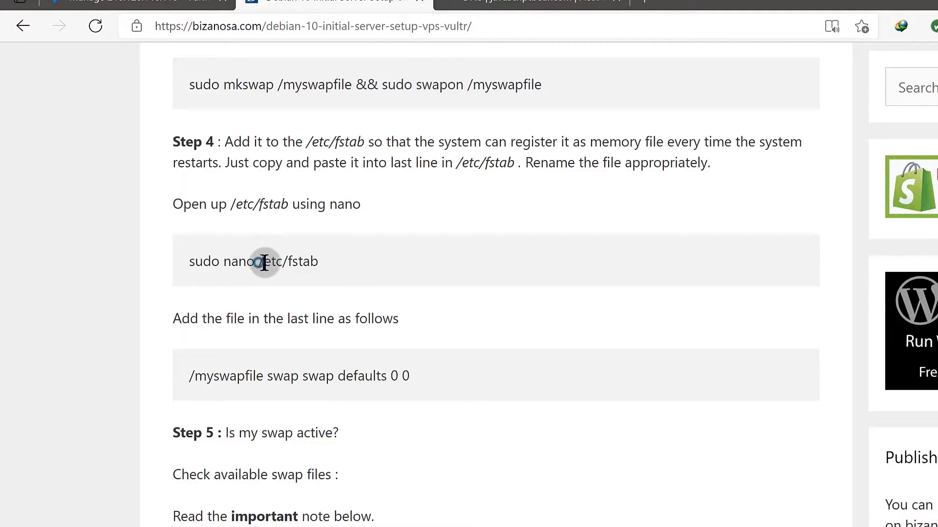
pyautogui.moveTo(264, 262); pyautogui.dragTo(324, 265)
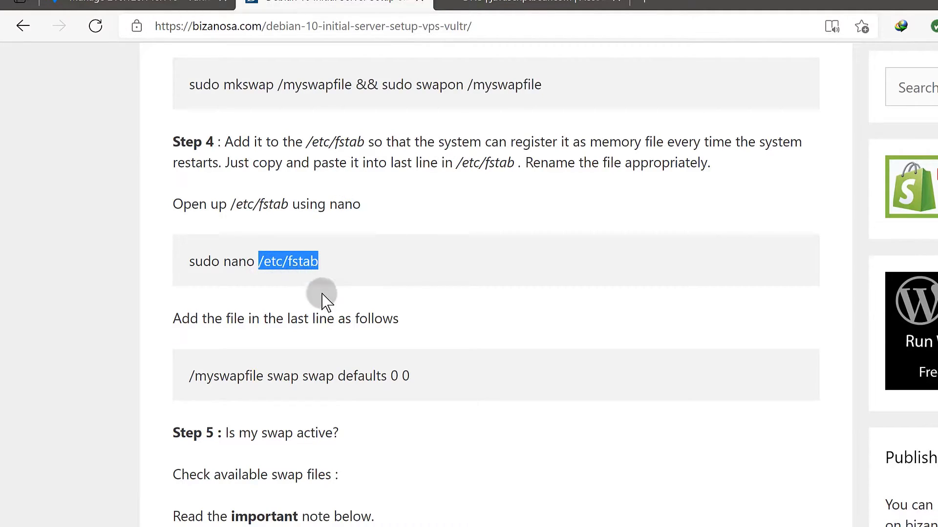
pyautogui.click(266, 260)
pyautogui.click(187, 259)
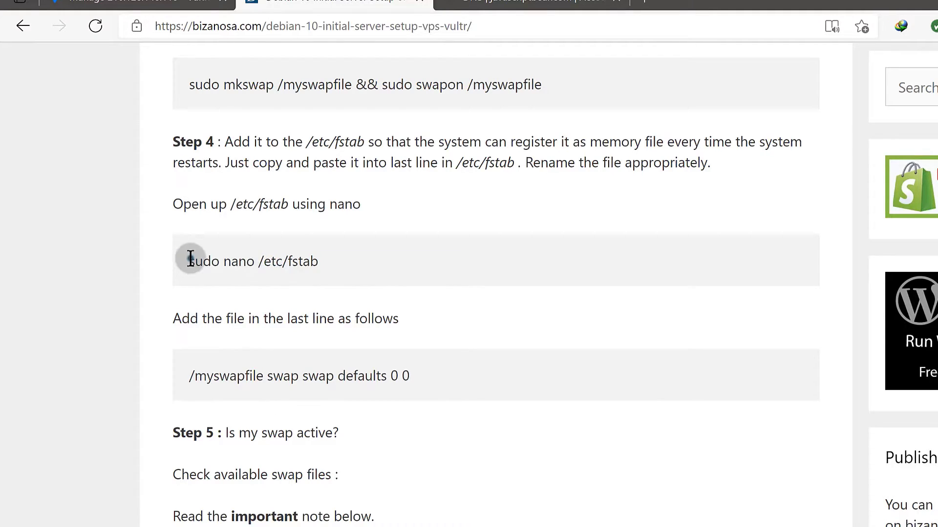
pyautogui.moveTo(190, 259); pyautogui.dragTo(324, 260)
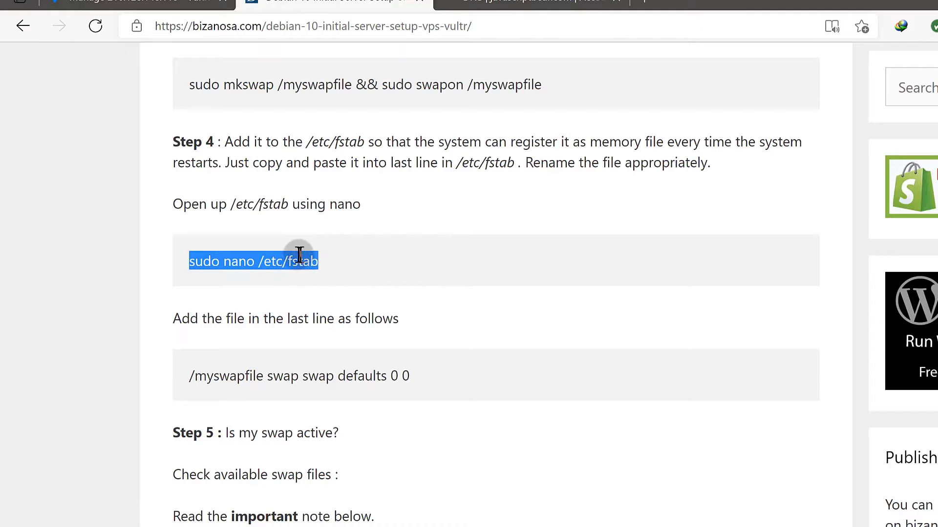
pyautogui.hotkey('ctrl', 'c')
pyautogui.hotkey('alt', 'Tab')
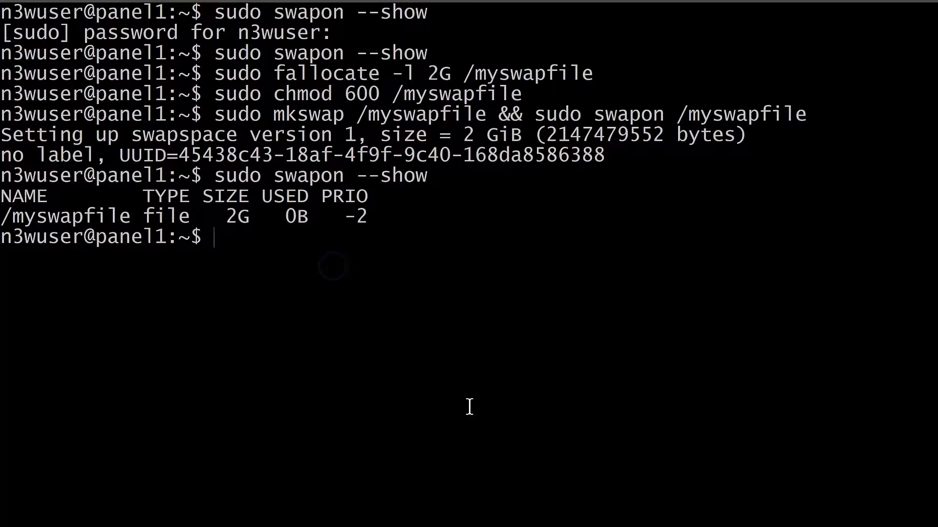
pyautogui.rightClick(236, 250)
pyautogui.click(247, 282)
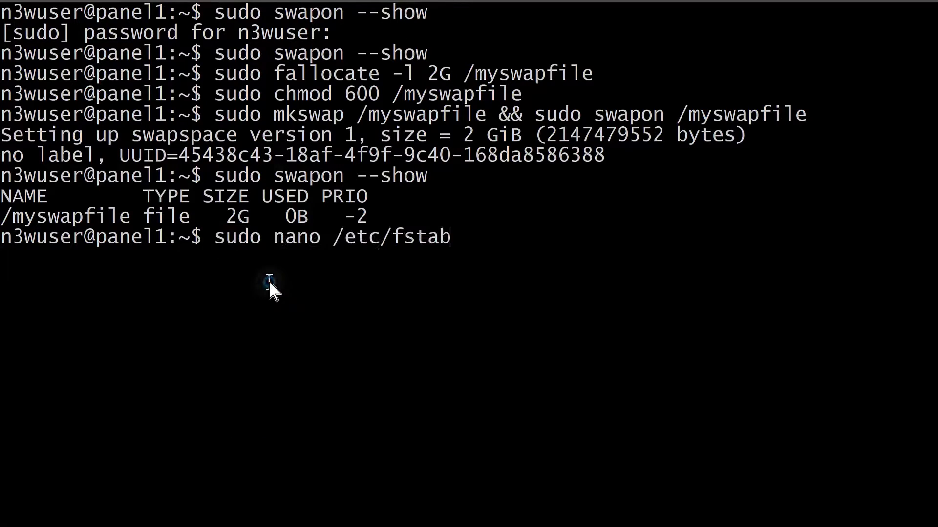
pyautogui.press('Return')
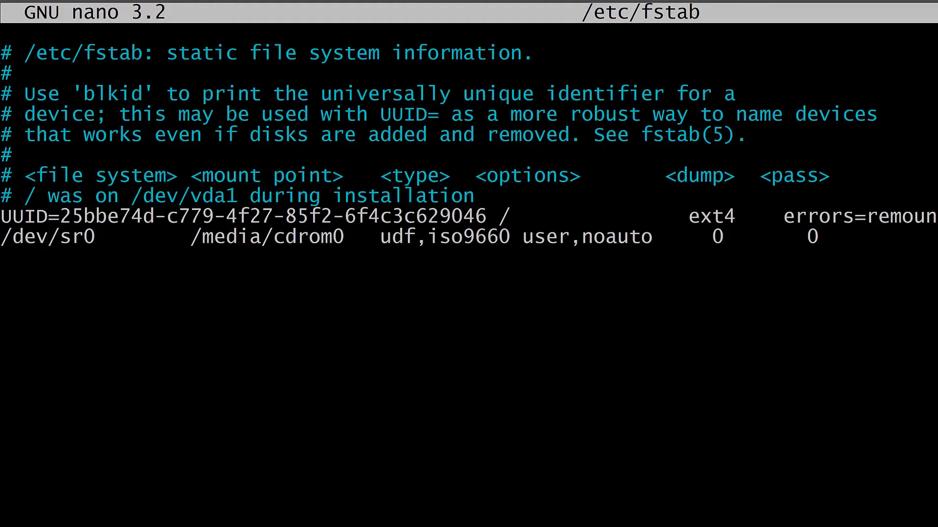
# Append '/myswapfile swap swap defaults 0 0' to /etc/fstab and save it in nano.
pyautogui.hotkey('alt', 'Tab')
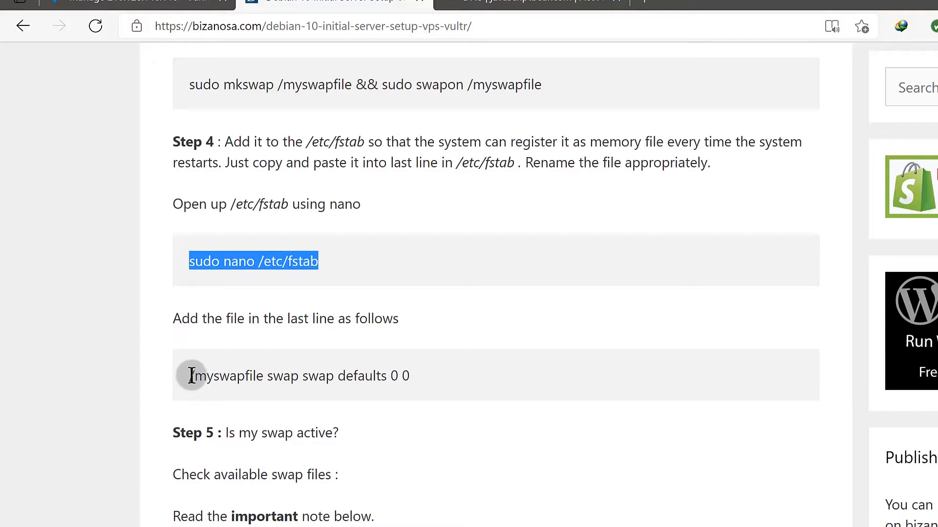
pyautogui.moveTo(190, 377); pyautogui.dragTo(437, 377)
pyautogui.rightClick(395, 376)
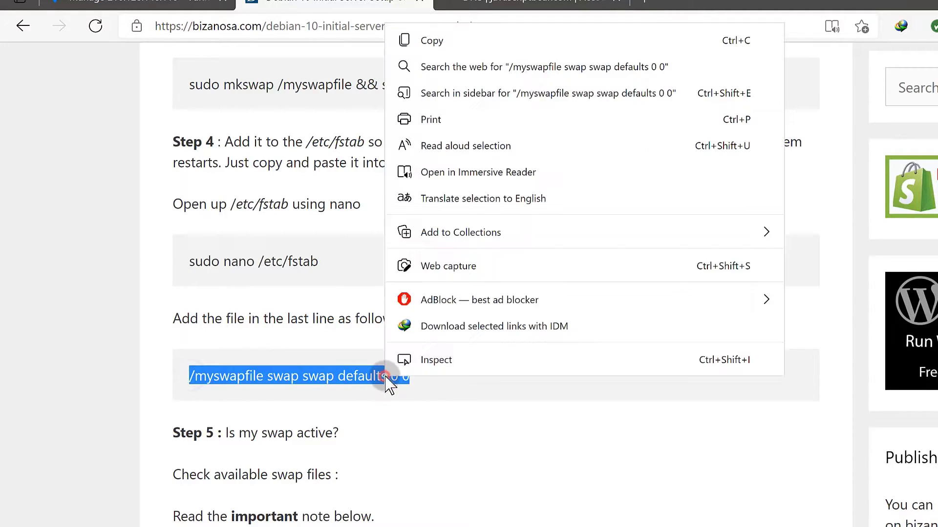
pyautogui.click(423, 41)
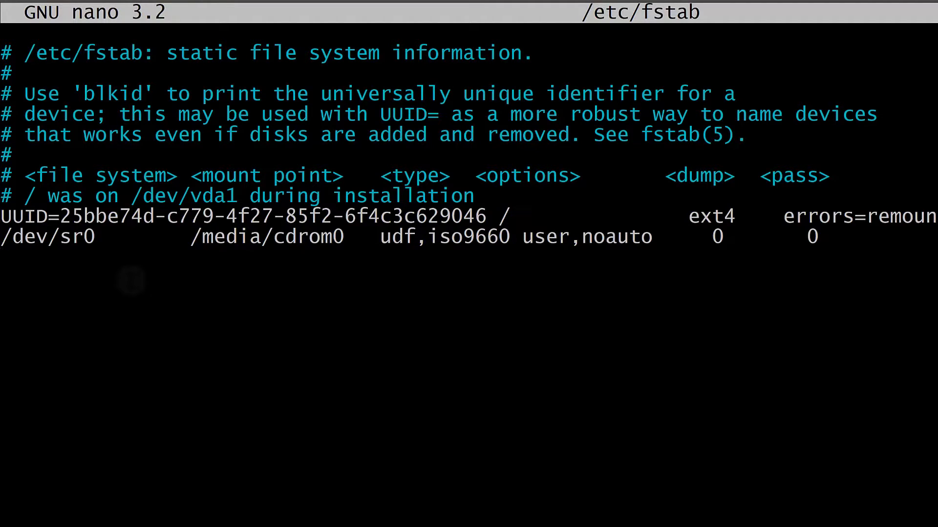
pyautogui.rightClick(19, 263)
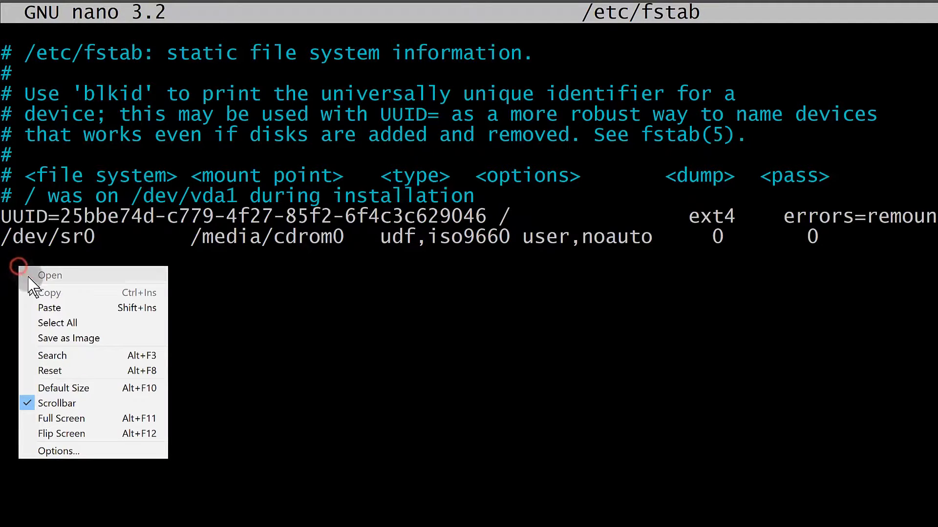
pyautogui.click(43, 305)
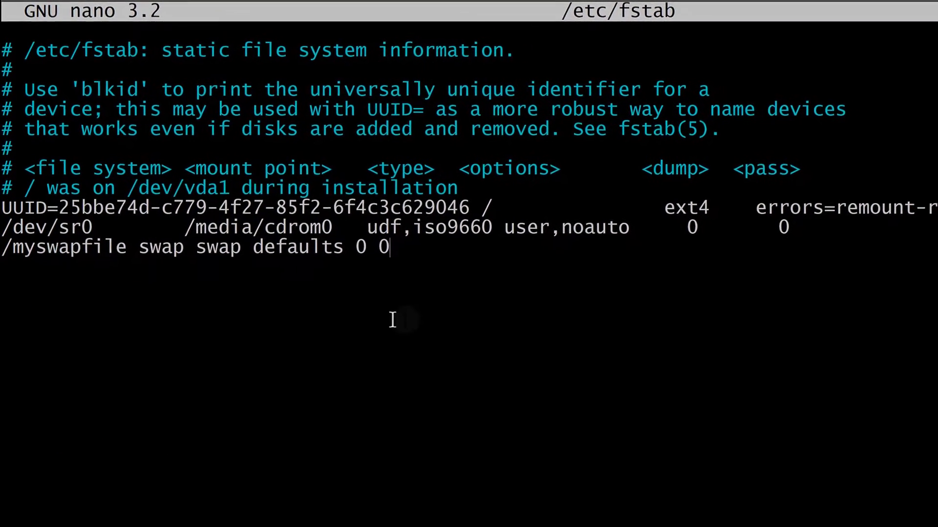
pyautogui.hotkey('ctrl', 'x')
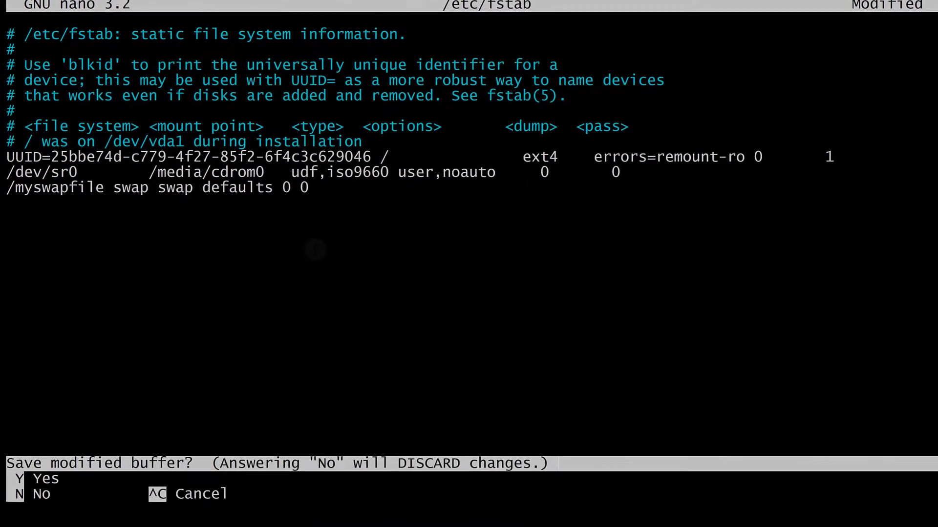
pyautogui.press('y')
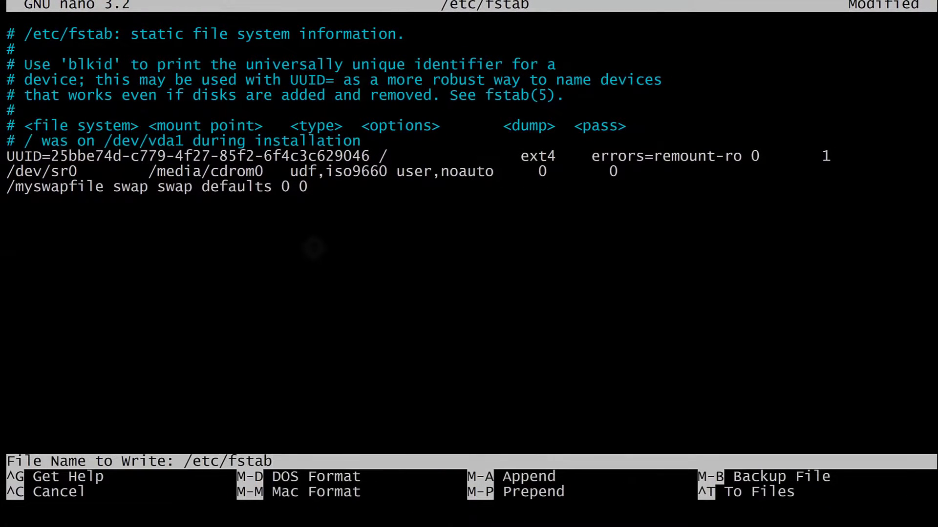
pyautogui.press('Return')
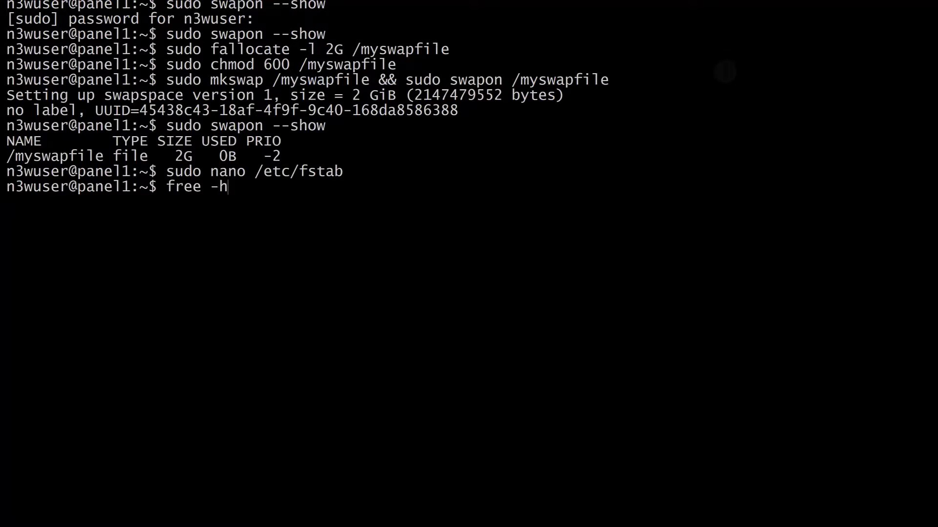
# Run free -h to confirm 2.0Gi swap, clear the output, and exit full screen.
pyautogui.press('Return')
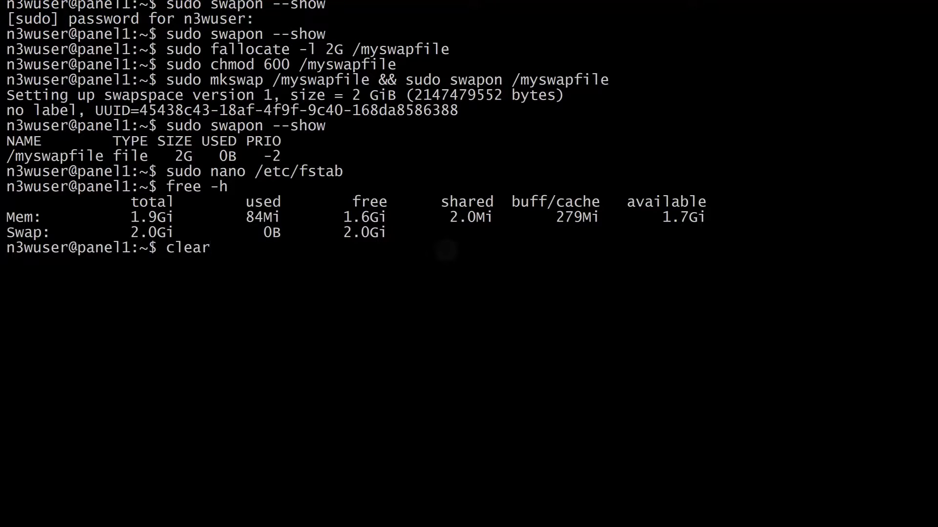
pyautogui.press('Return')
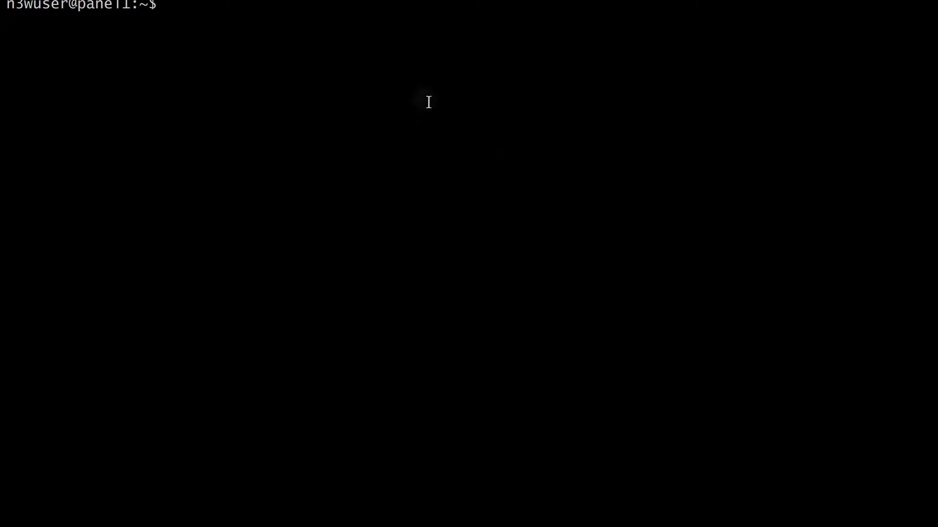
pyautogui.press('F11')
# Scroll the guide to the 'Bonus. Install Virtualmin – LEMP stack' section.
pyautogui.click(315, 508)
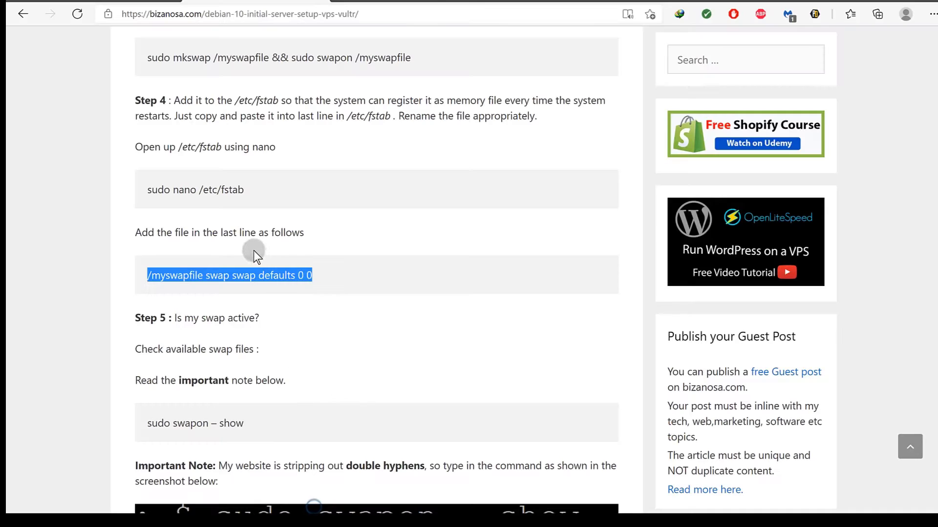
pyautogui.scroll(-6, 253, 251)
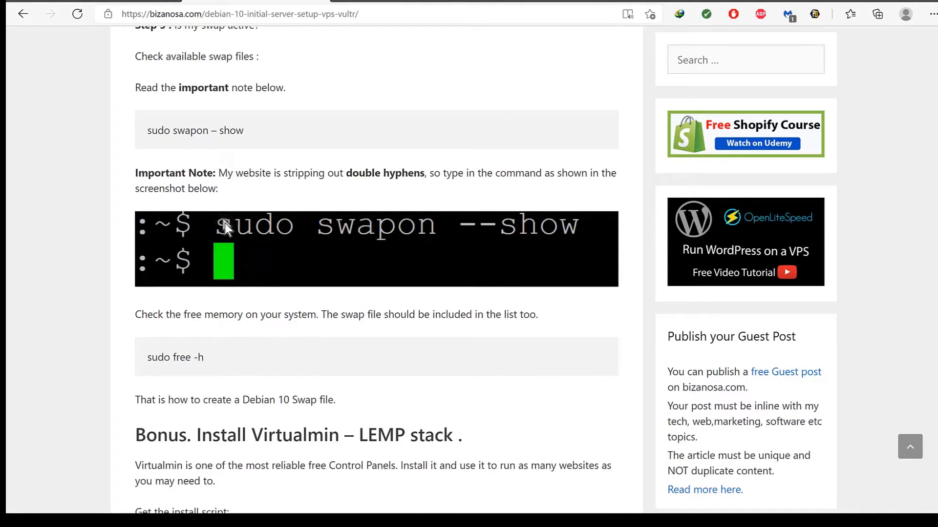
pyautogui.scroll(-6, 330, 210)
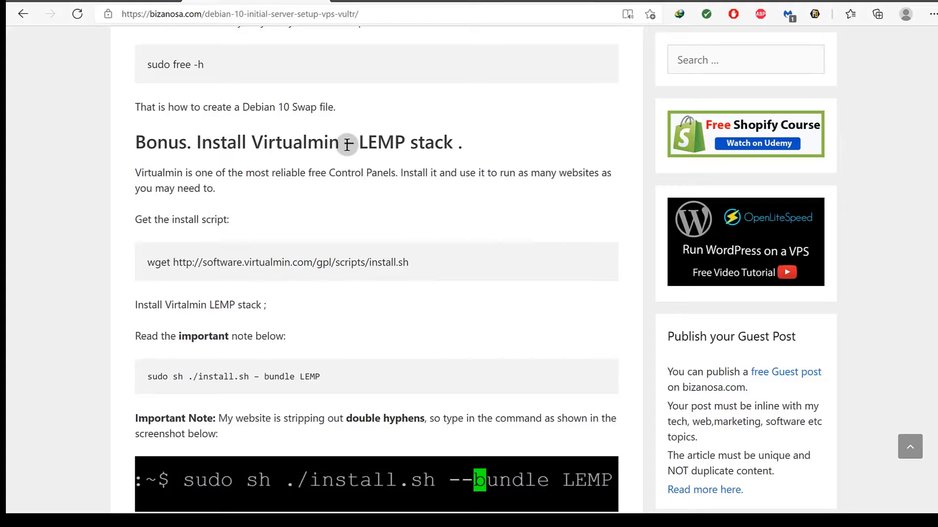
pyautogui.moveTo(359, 143); pyautogui.dragTo(487, 145)
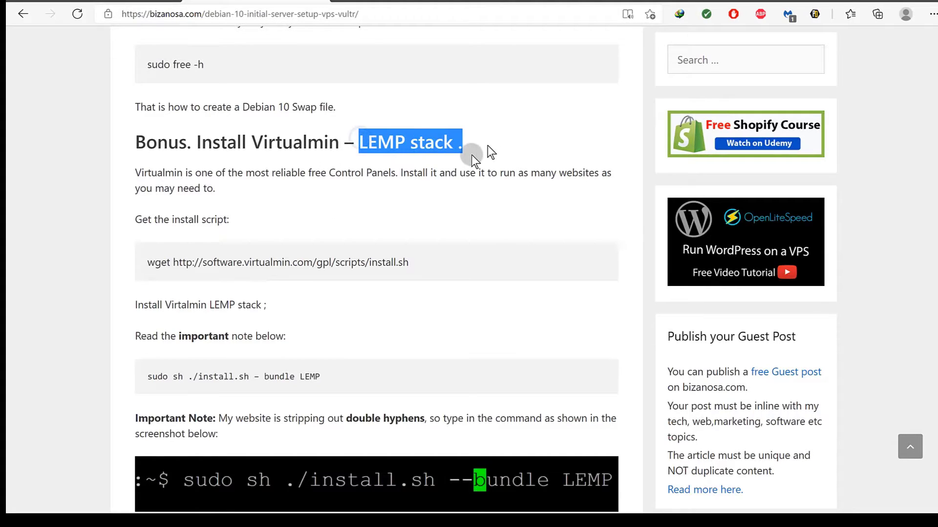
pyautogui.scroll(-2, 298, 228)
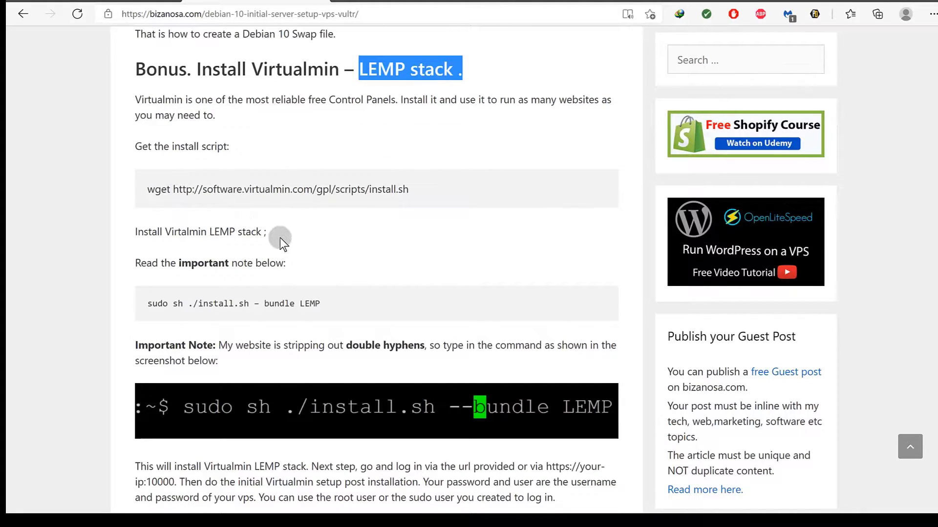
pyautogui.scroll(-5, 341, 251)
pyautogui.scroll(3, 341, 252)
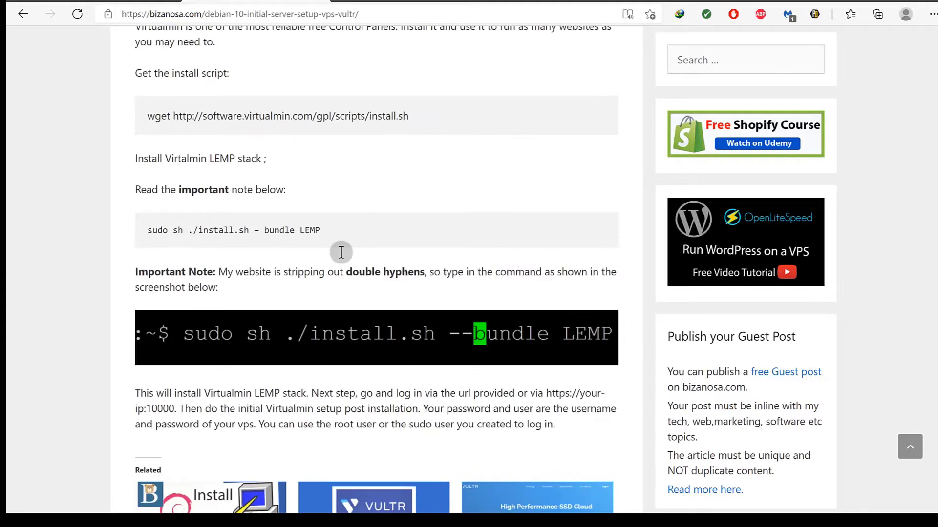
pyautogui.scroll(2, 341, 252)
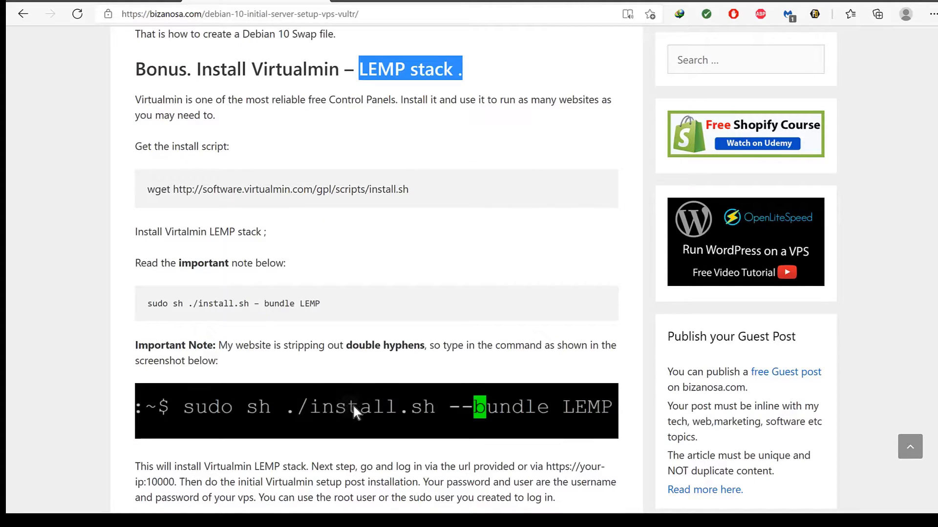
pyautogui.click(392, 112)
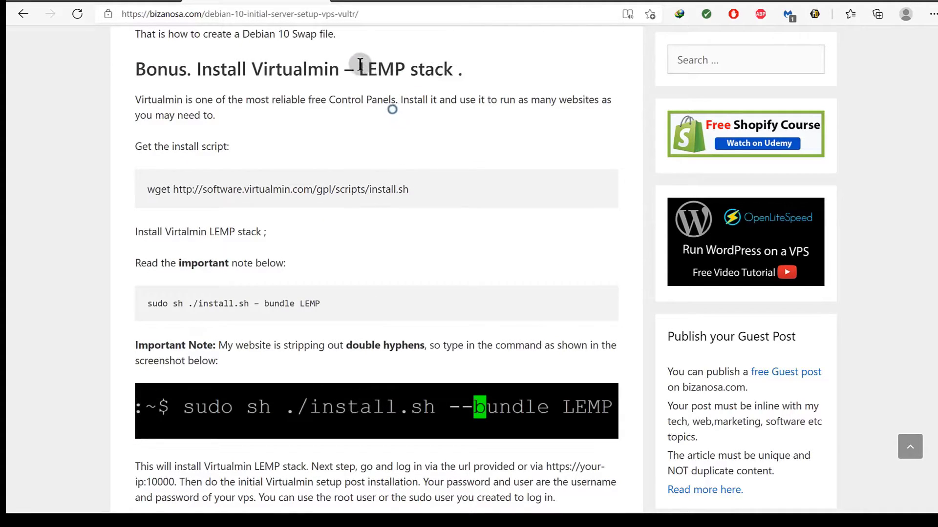
pyautogui.moveTo(358, 64); pyautogui.dragTo(390, 68)
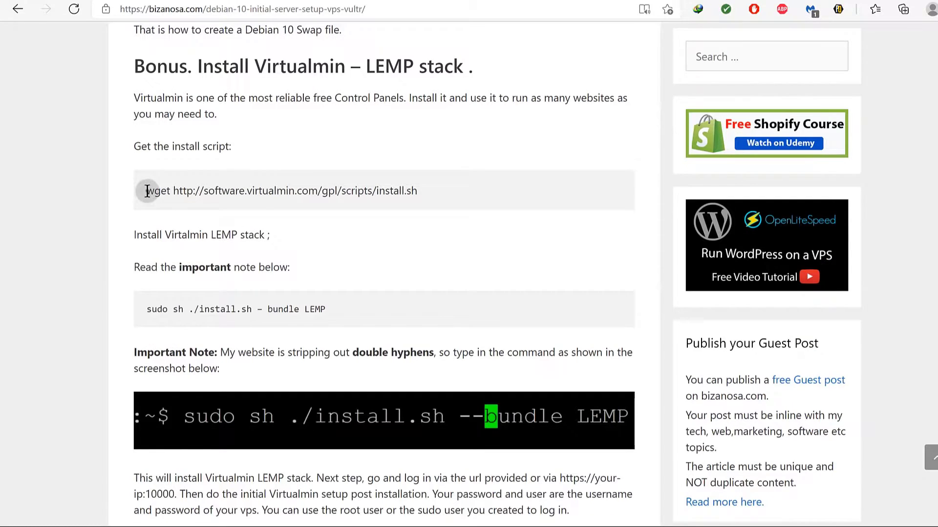
# Copy the wget command that fetches the Virtualmin install script.
pyautogui.moveTo(147, 190); pyautogui.dragTo(389, 190)
pyautogui.rightClick(389, 190)
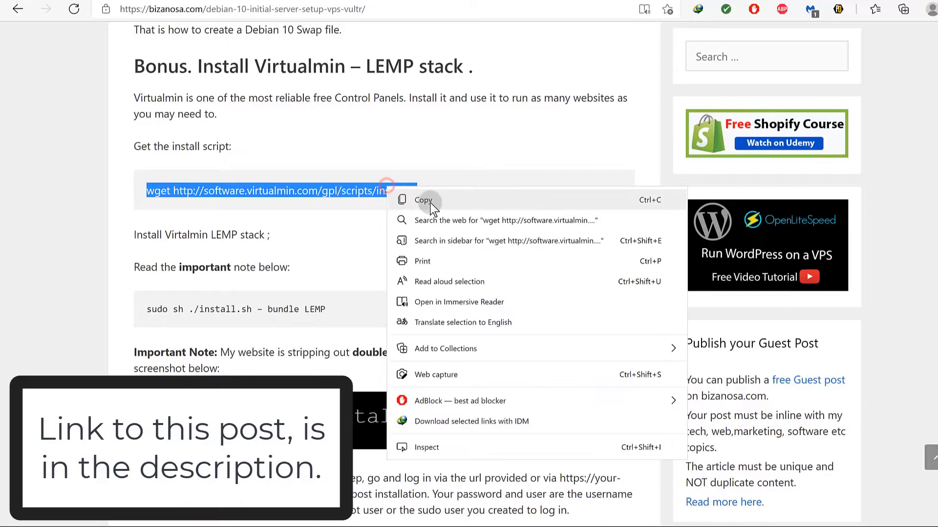
pyautogui.click(430, 202)
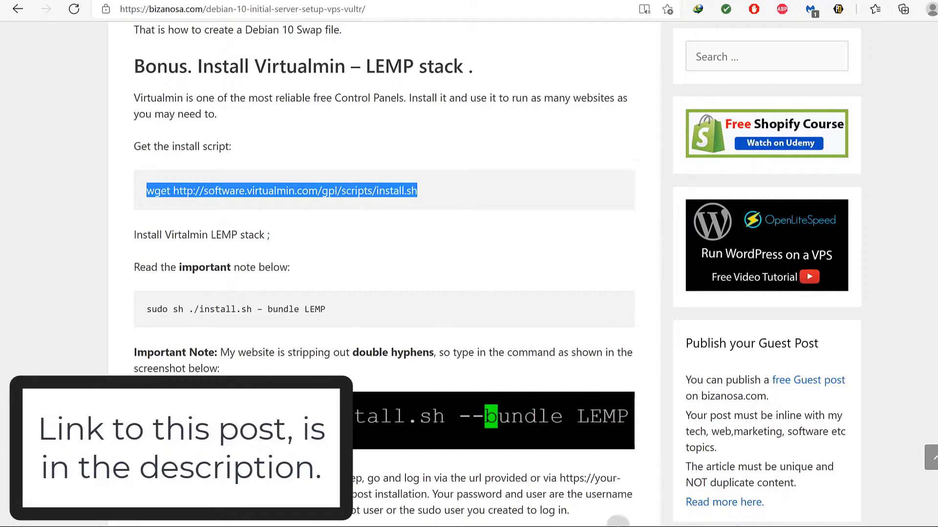
# Maximize the server terminal, run the wget command to download install.sh, then return to the guide.
pyautogui.press('super')
pyautogui.click(613, 518)
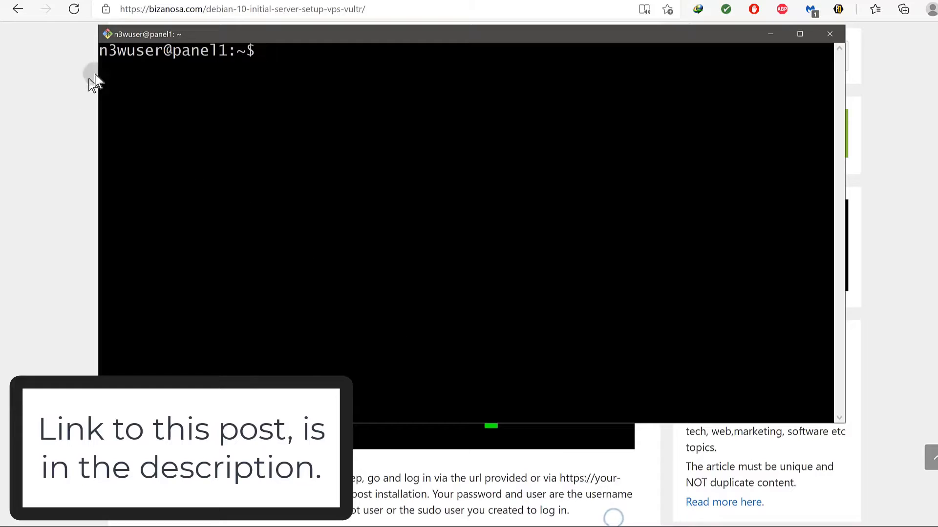
pyautogui.rightClick(268, 54)
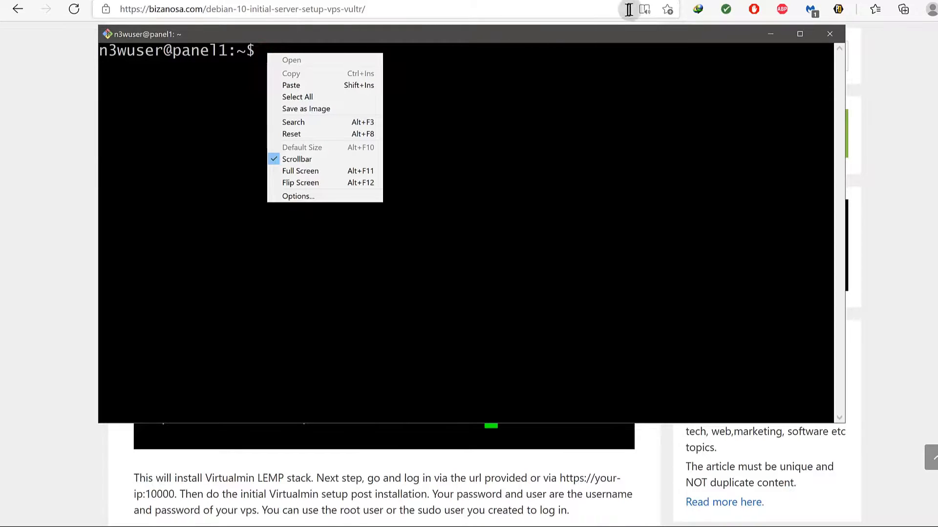
pyautogui.click(798, 34)
pyautogui.rightClick(171, 5)
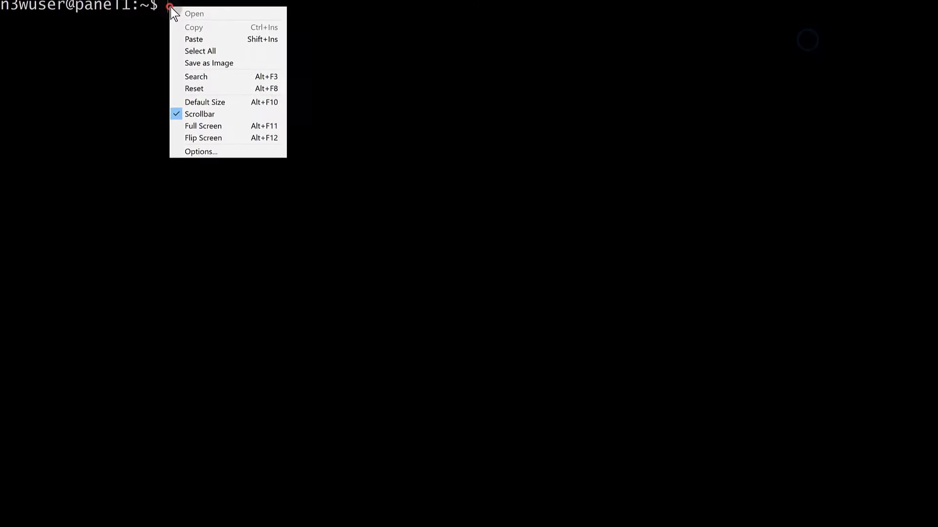
pyautogui.click(211, 49)
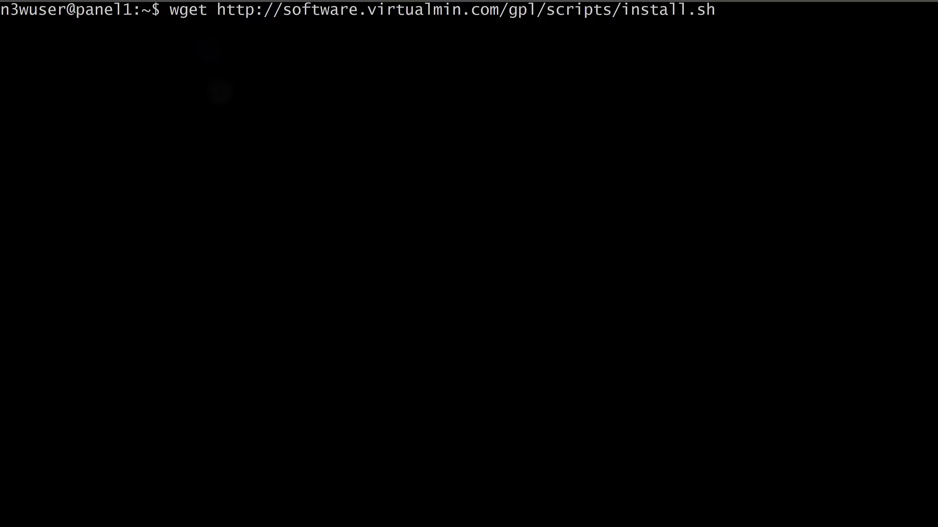
pyautogui.press('Return')
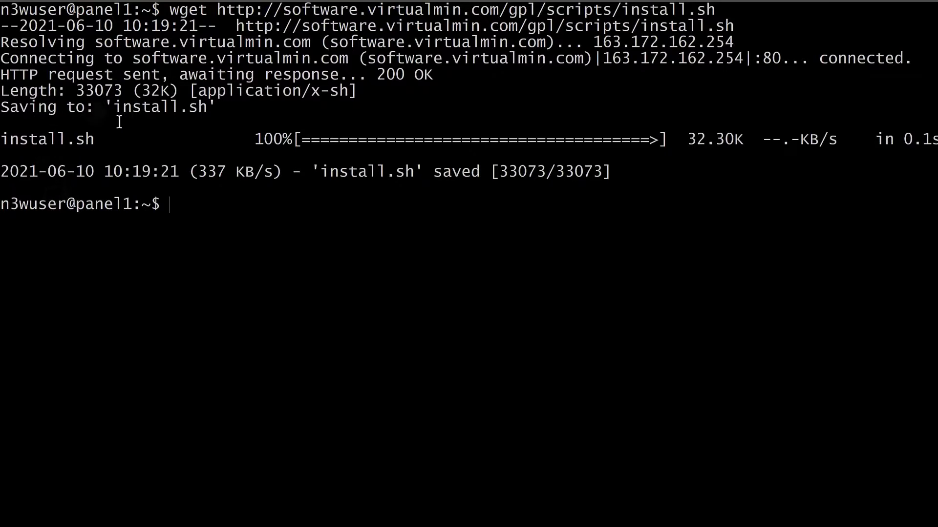
pyautogui.hotkey('alt', 'Tab')
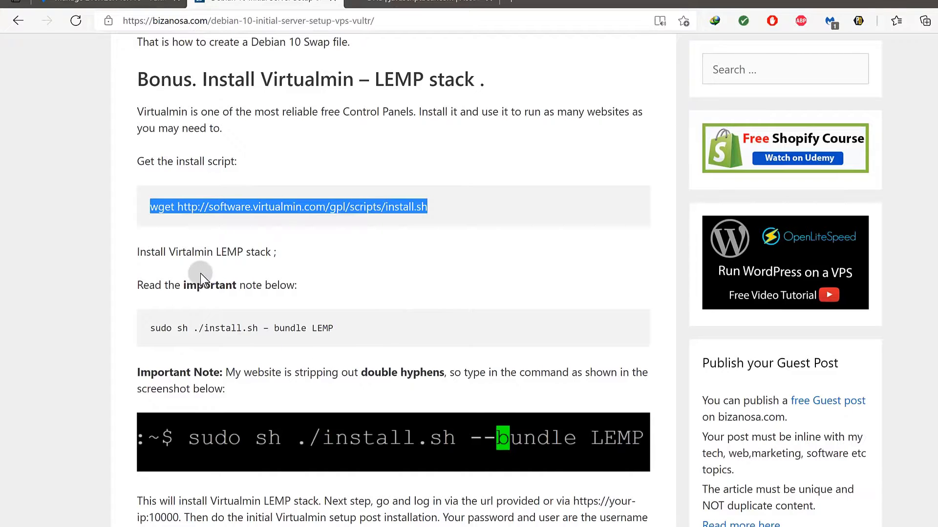
# Copy the guide's 'sudo sh ./install.sh --bundle LEMP' command and return to the server terminal.
pyautogui.scroll(-2, 198, 272)
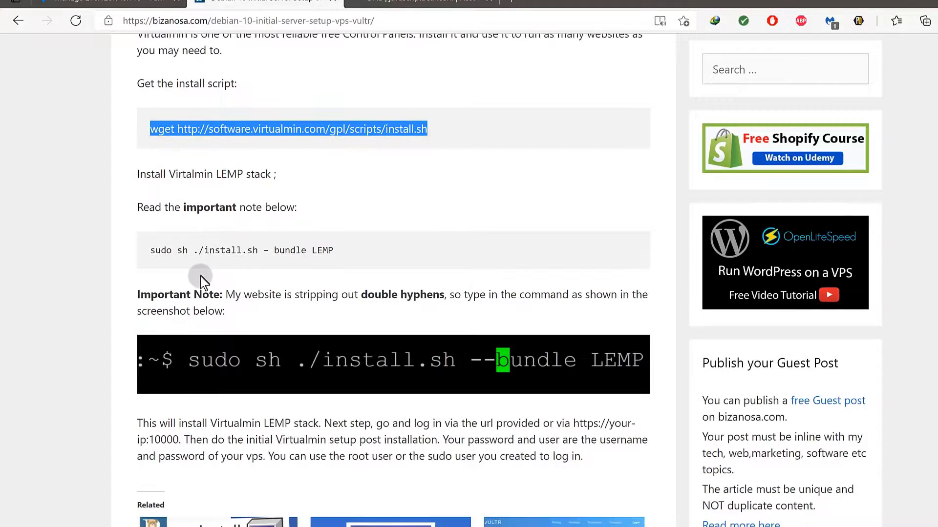
pyautogui.click(151, 252)
pyautogui.moveTo(151, 252); pyautogui.dragTo(242, 259)
pyautogui.click(241, 264)
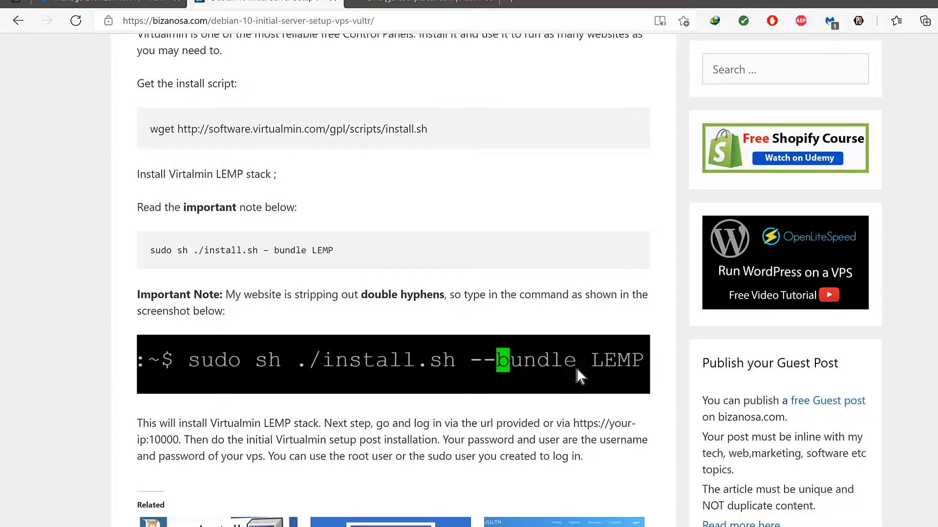
pyautogui.click(270, 250)
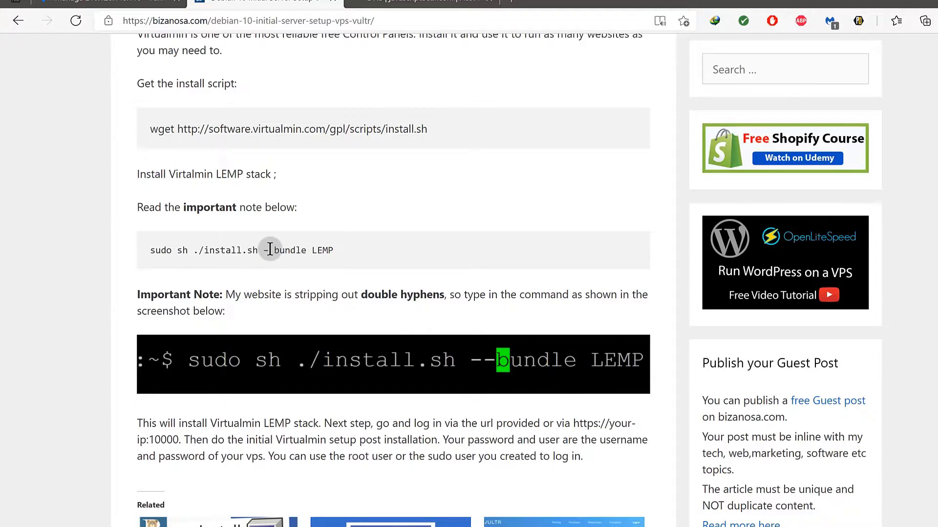
pyautogui.click(152, 247)
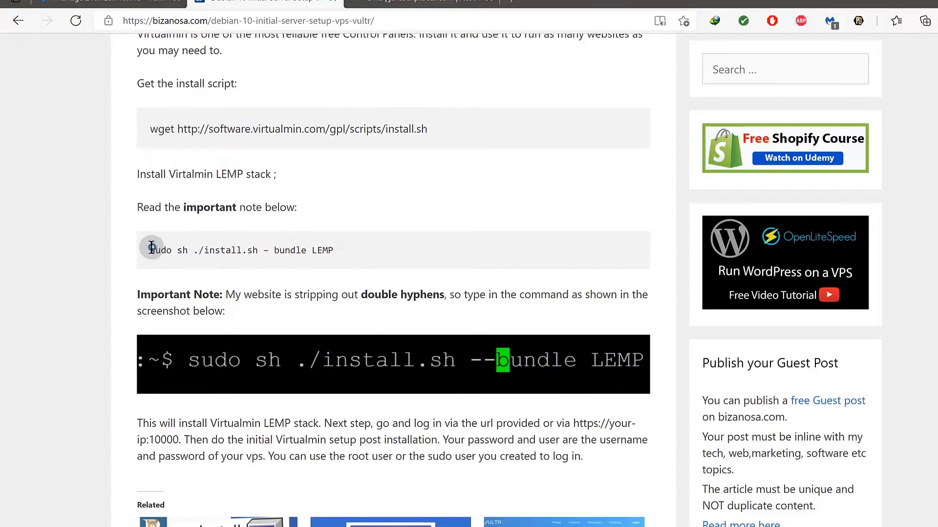
pyautogui.moveTo(152, 248); pyautogui.dragTo(327, 250)
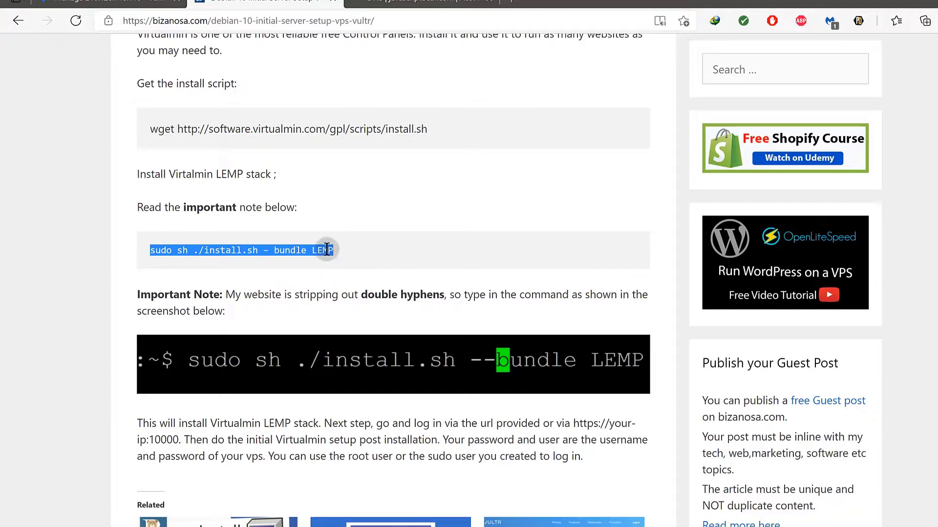
pyautogui.rightClick(327, 250)
pyautogui.click(346, 261)
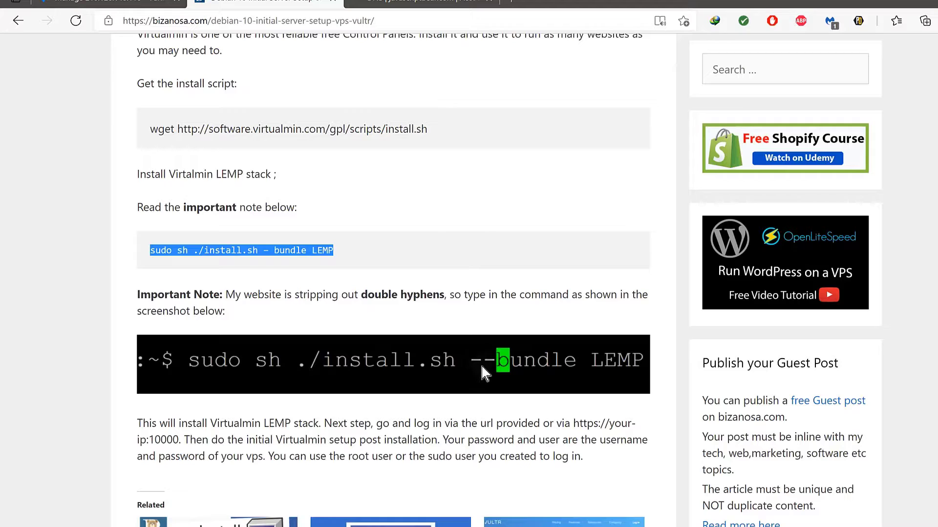
pyautogui.rightClick(303, 254)
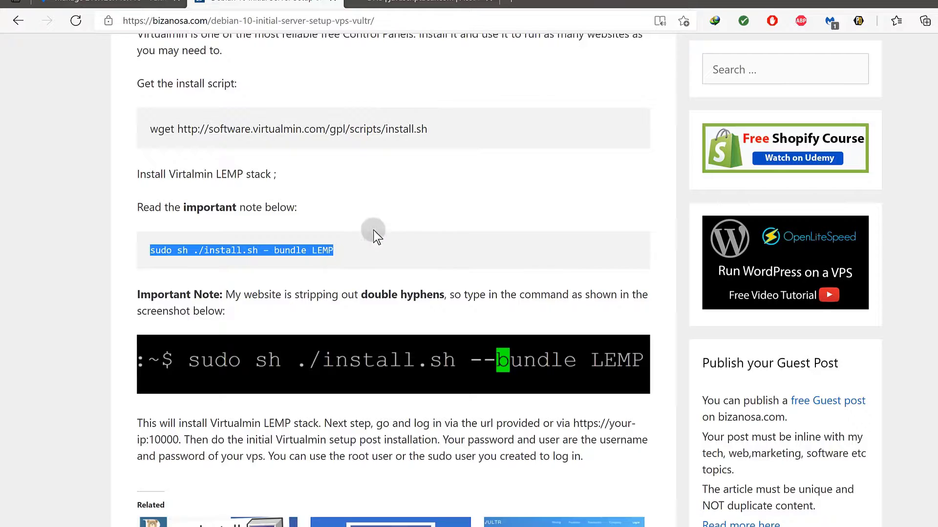
pyautogui.press('super')
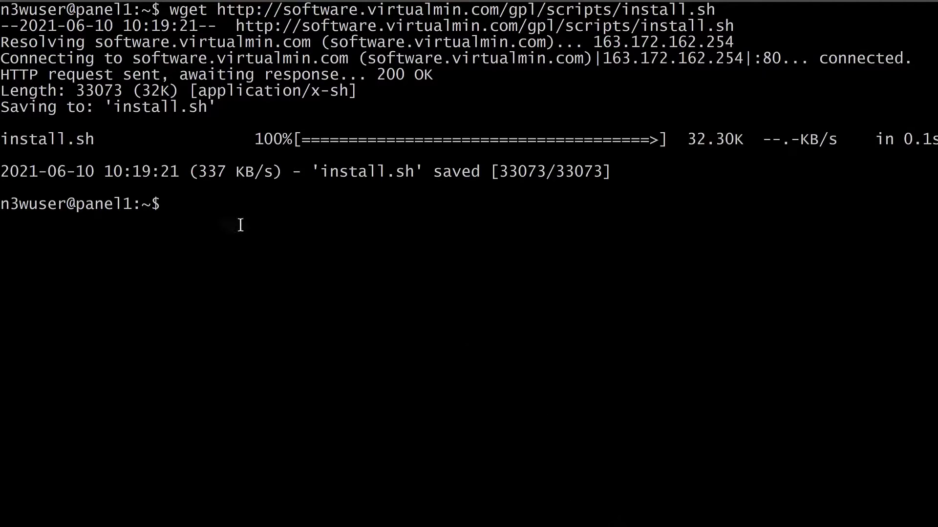
# Paste the install command, fix the option to --bundle LEMP, and run it.
pyautogui.rightClick(186, 201)
pyautogui.click(227, 233)
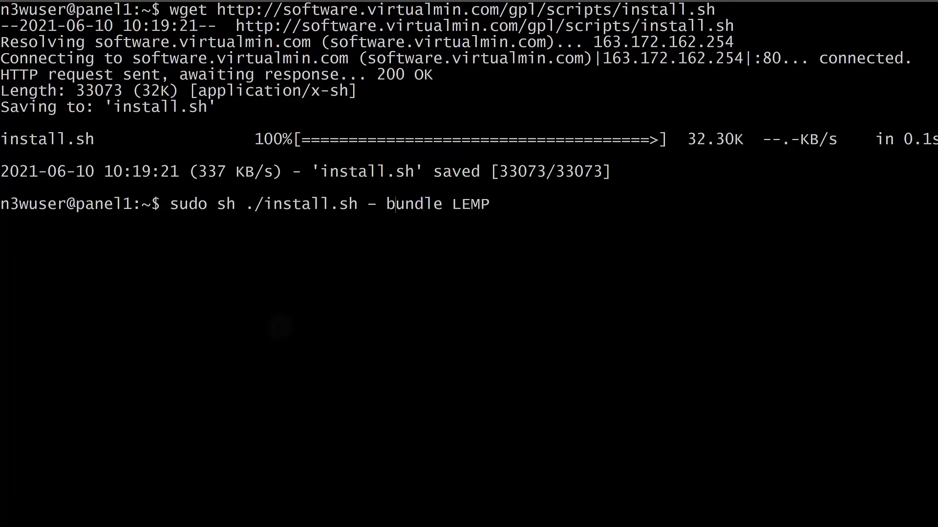
pyautogui.press('BackSpace')
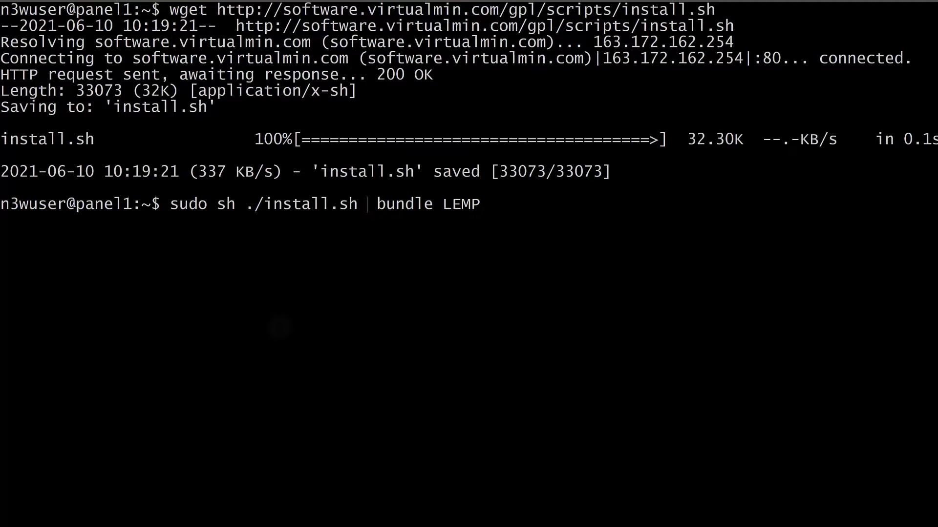
pyautogui.press('Delete')
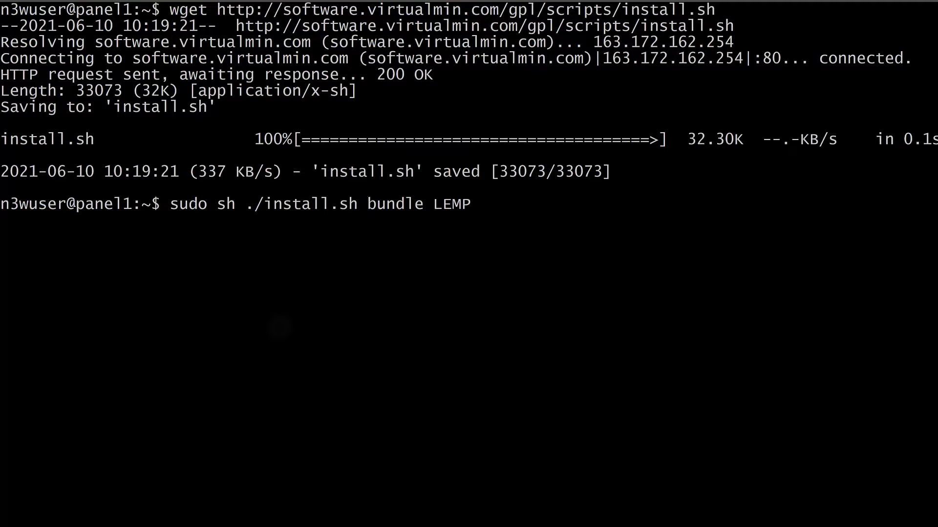
pyautogui.write('--')
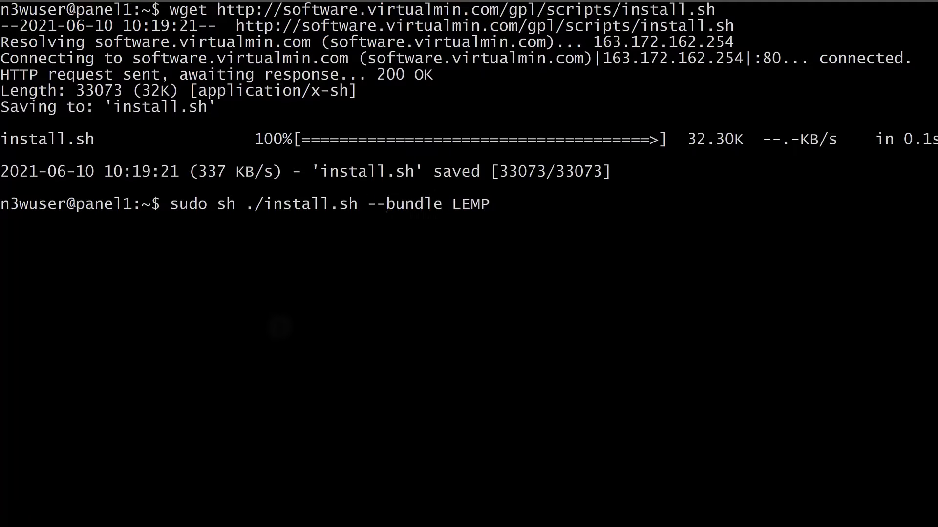
pyautogui.press('Return')
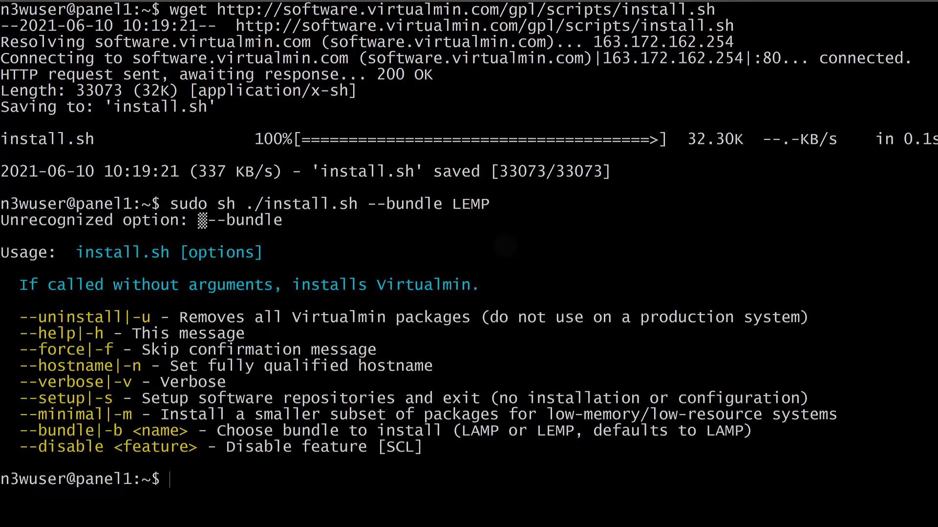
# Rerun the corrected LEMP install command and confirm continuing the Virtualmin installation.
pyautogui.press('Up')
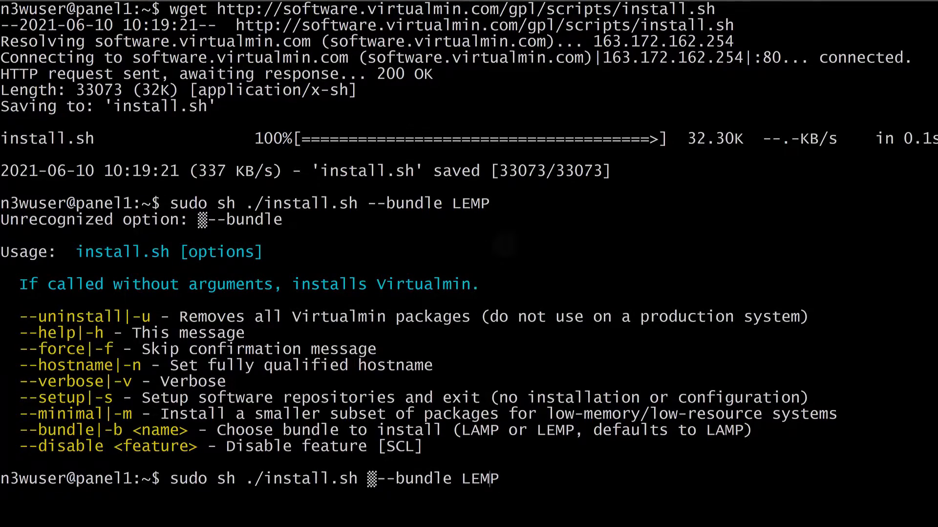
pyautogui.press('Left')
pyautogui.press('Left')
pyautogui.press('Left')
pyautogui.press('Left')
pyautogui.press('Left')
pyautogui.press('Left')
pyautogui.press('Left')
pyautogui.press('Left')
pyautogui.press('Left')
pyautogui.press('Left')
pyautogui.press('Left')
pyautogui.press('Left')
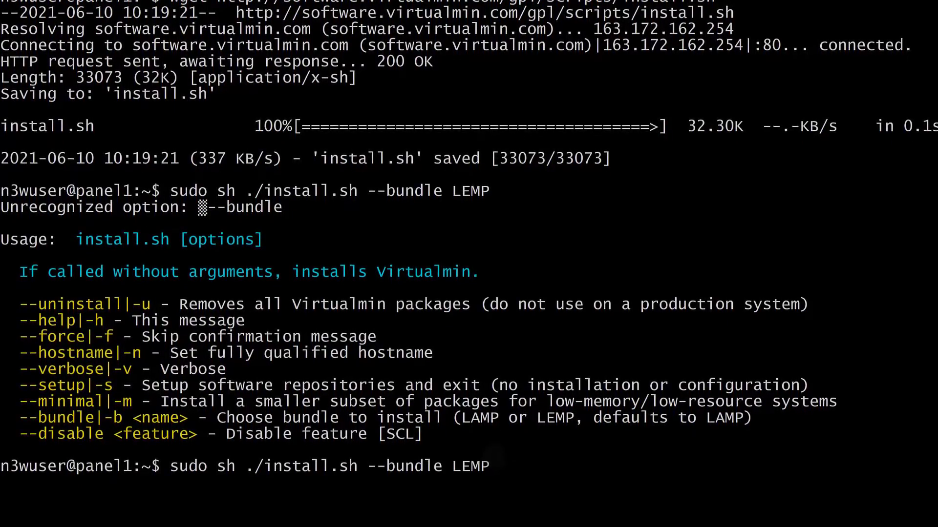
pyautogui.press('Return')
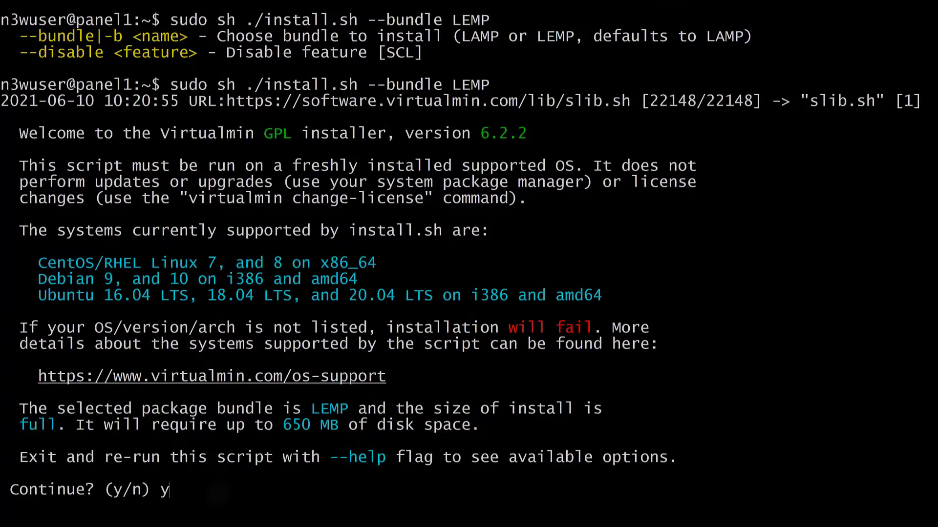
pyautogui.press('Return')
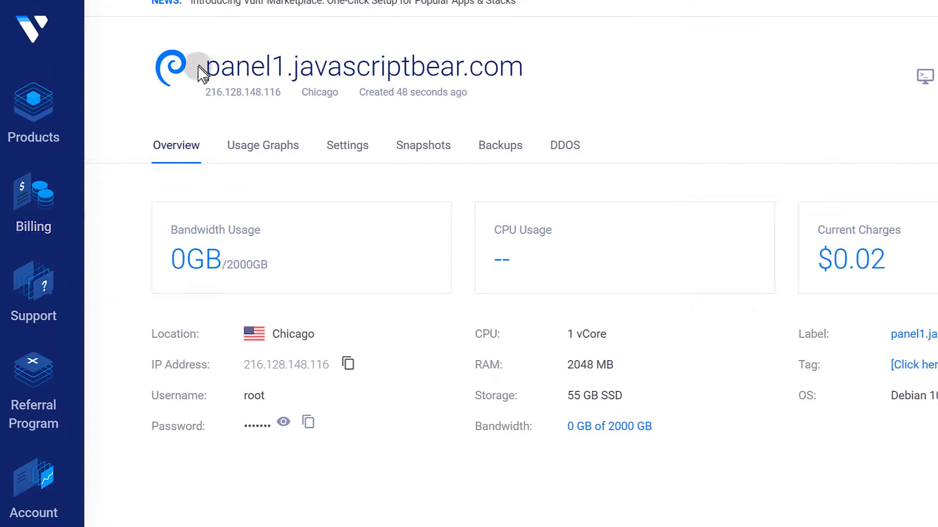
# Copy 'panel1' from the Vultr server's hostname for use in Cloudflare DNS.
pyautogui.moveTo(202, 68)
pyautogui.mouseDown()
pyautogui.moveTo(324, 73)
pyautogui.moveTo(251, 67)
pyautogui.mouseUp()
pyautogui.rightClick(250, 59)
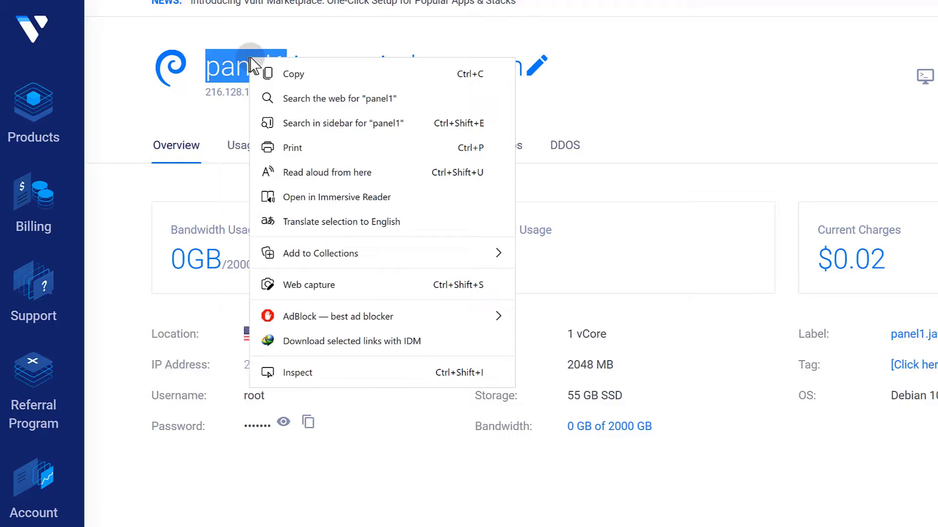
pyautogui.click(286, 75)
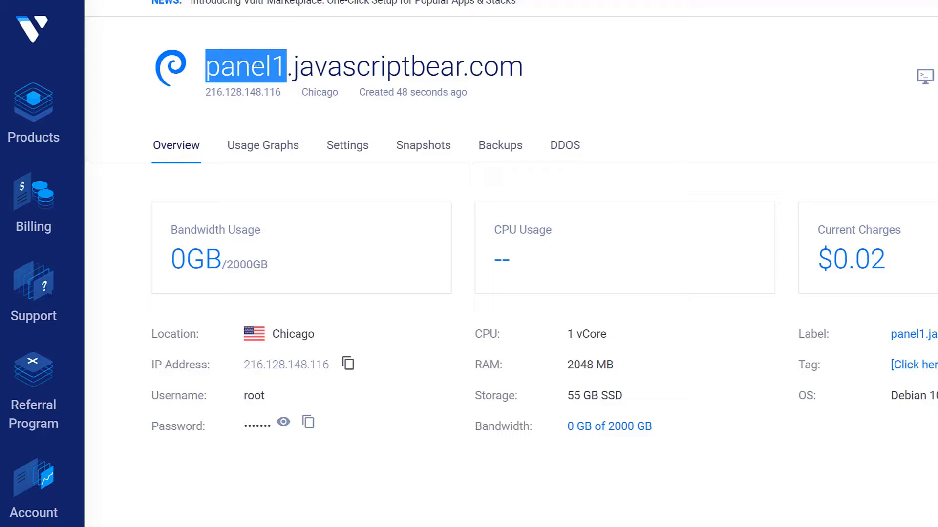
pyautogui.hotkey('ctrl', 'Tab')
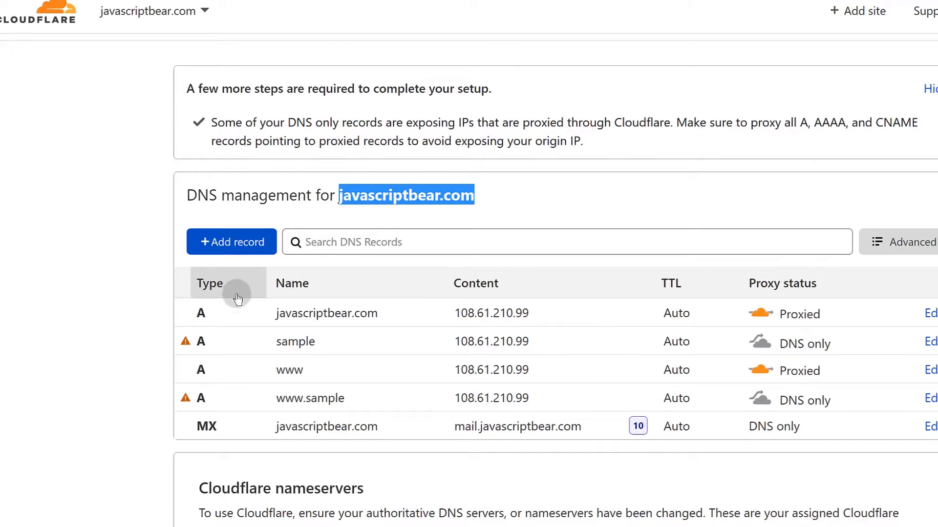
# Start a new DNS record named panel1.
pyautogui.click(239, 241)
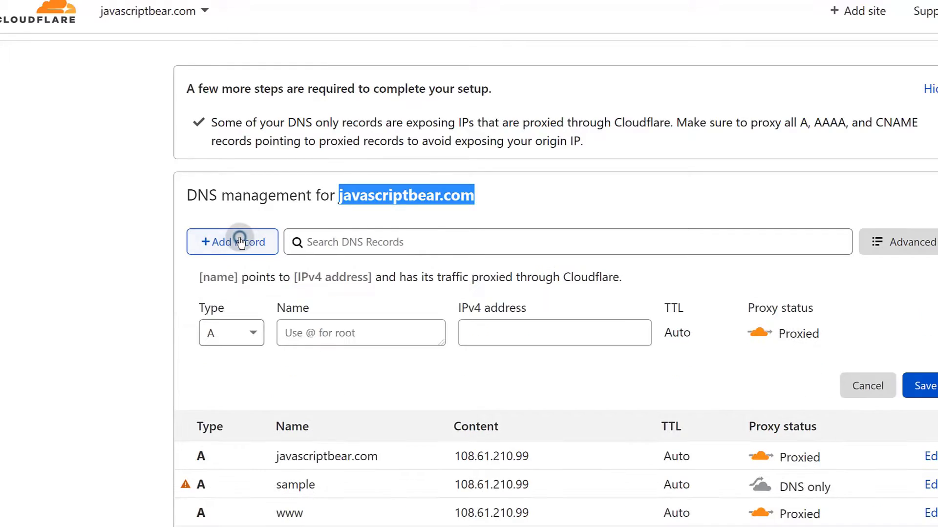
pyautogui.rightClick(292, 334)
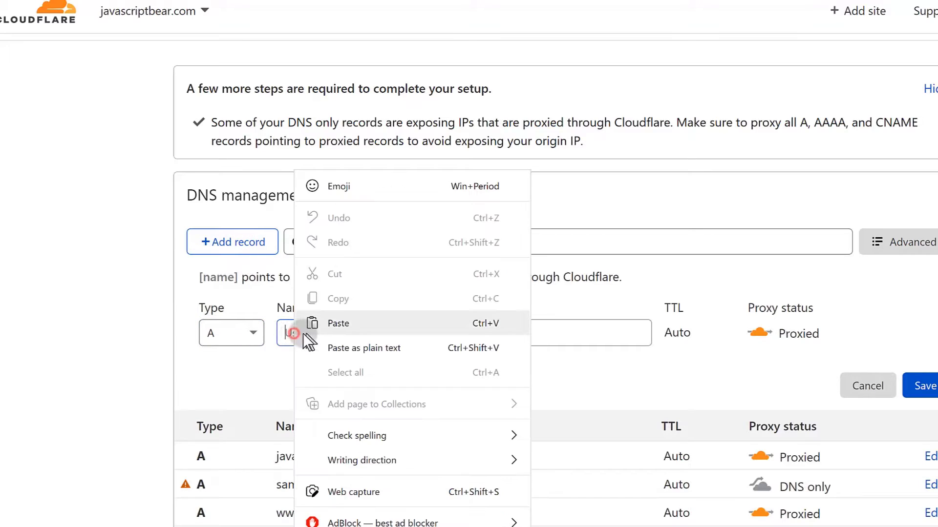
pyautogui.click(338, 323)
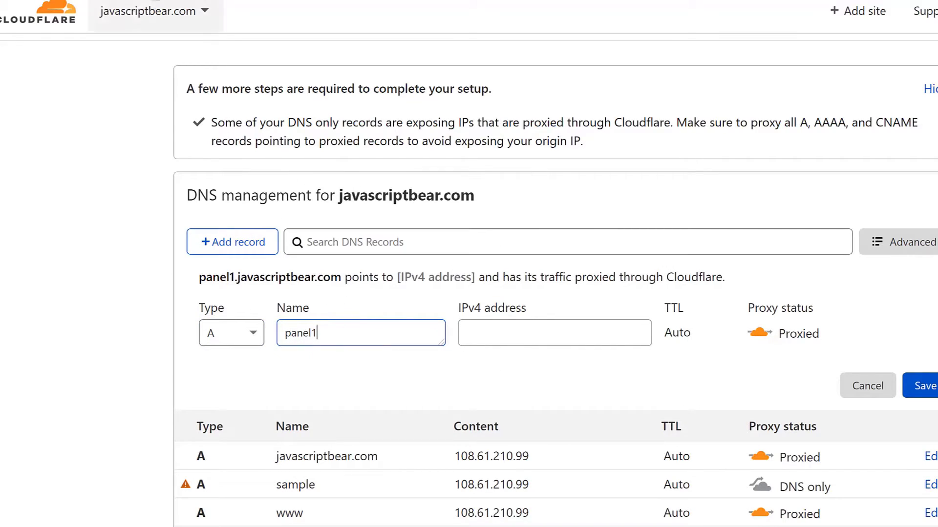
# Point the panel1 record to 216.128.148.116 as DNS only and save it.
pyautogui.hotkey('ctrl', 'Tab')
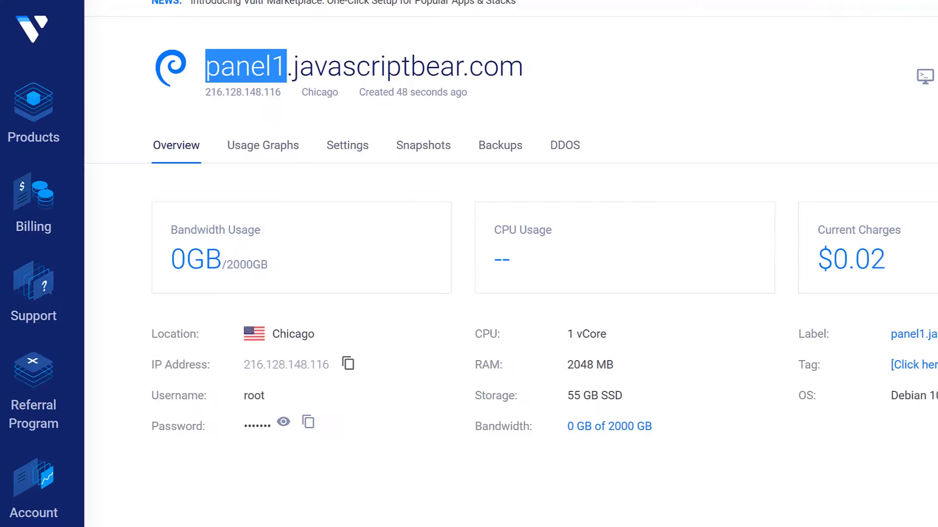
pyautogui.click(346, 366)
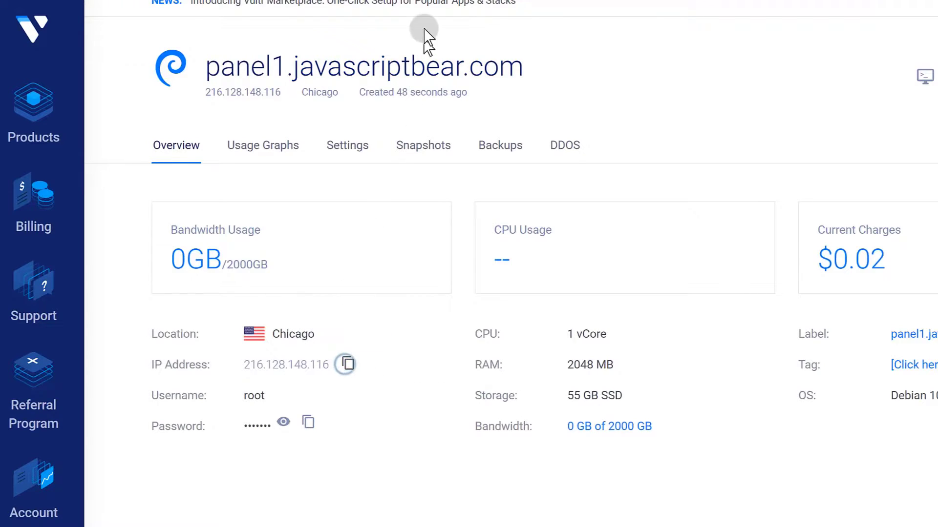
pyautogui.hotkey('ctrl', 'Tab')
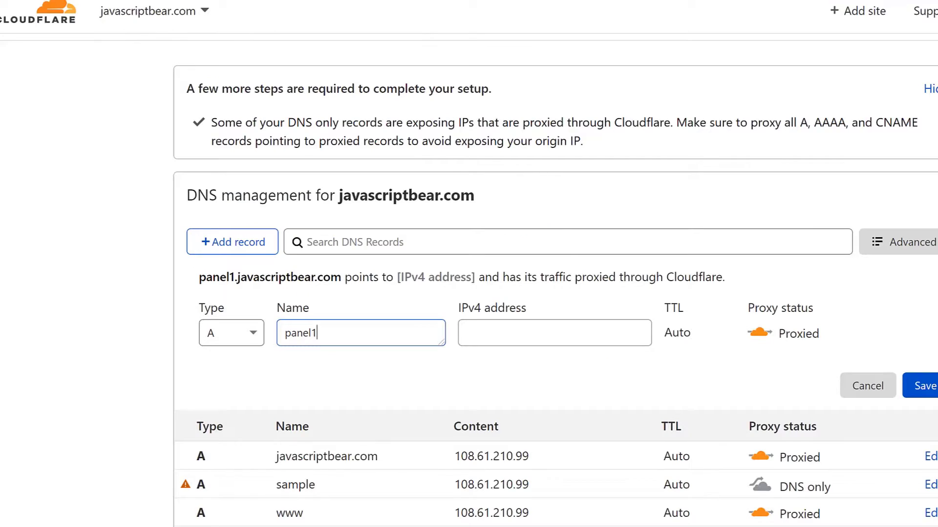
pyautogui.click(476, 336)
pyautogui.rightClick(476, 336)
pyautogui.click(528, 318)
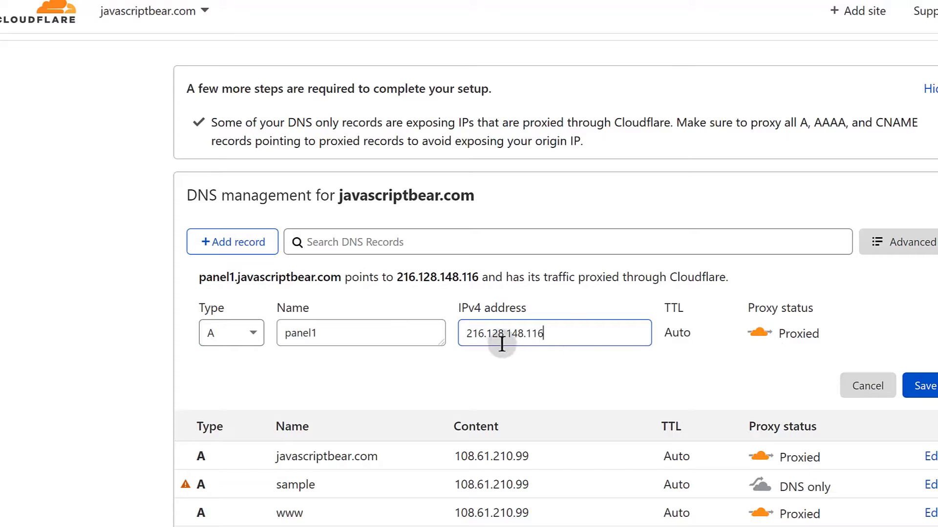
pyautogui.click(466, 340)
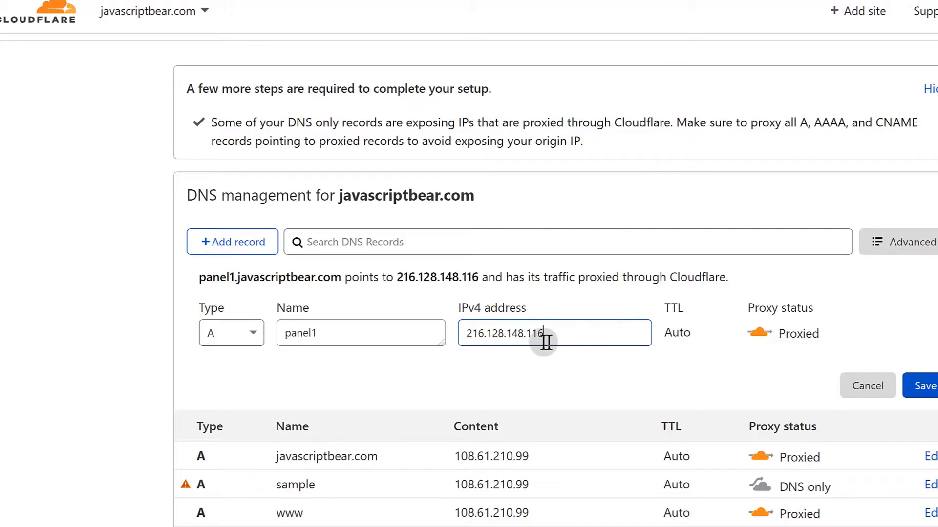
pyautogui.click(748, 342)
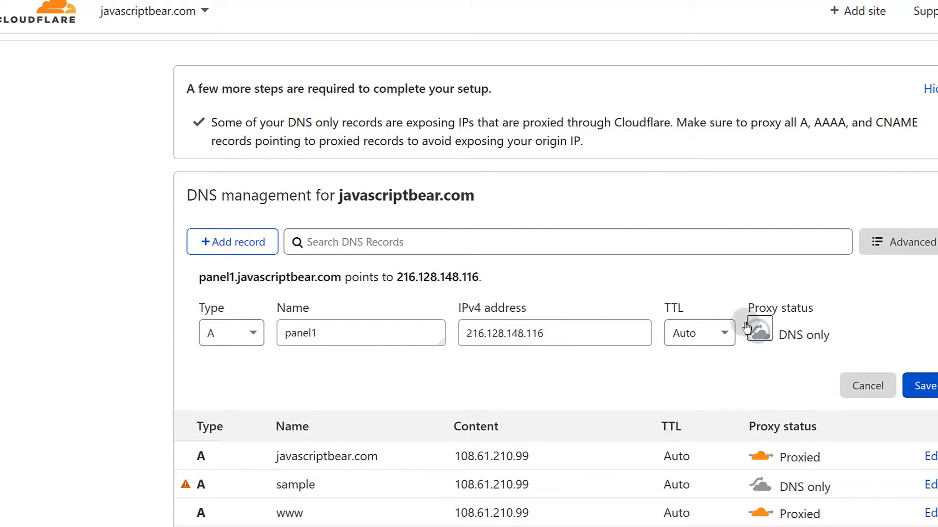
pyautogui.click(930, 384)
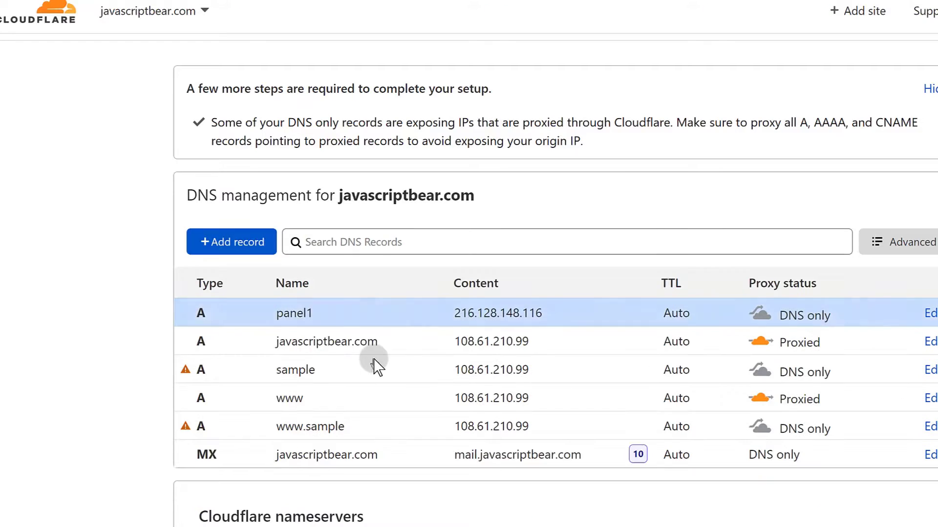
pyautogui.scroll(-2, 374, 366)
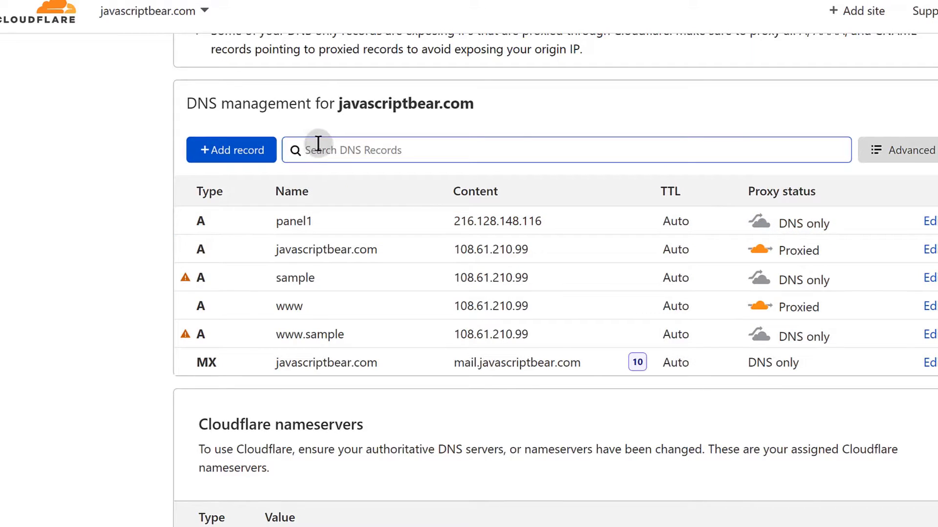
pyautogui.click(256, 150)
pyautogui.click(237, 240)
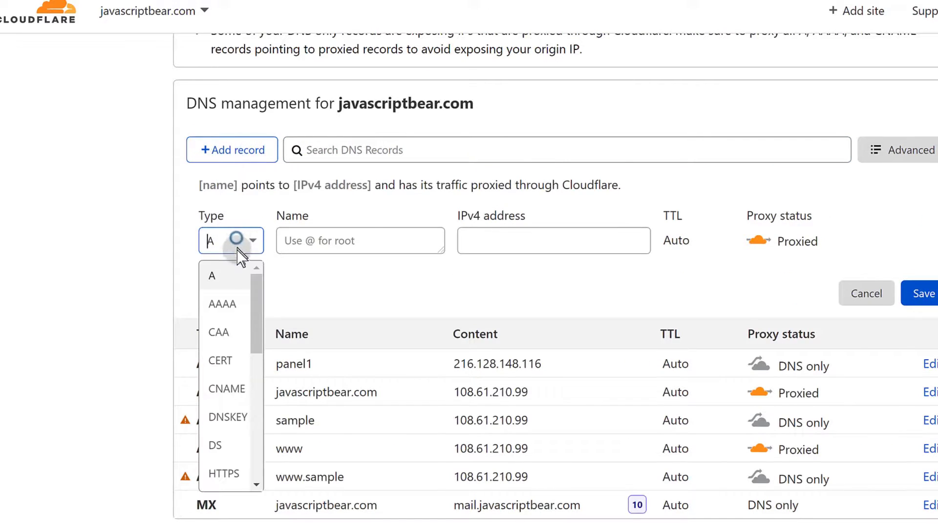
pyautogui.click(227, 389)
pyautogui.click(318, 237)
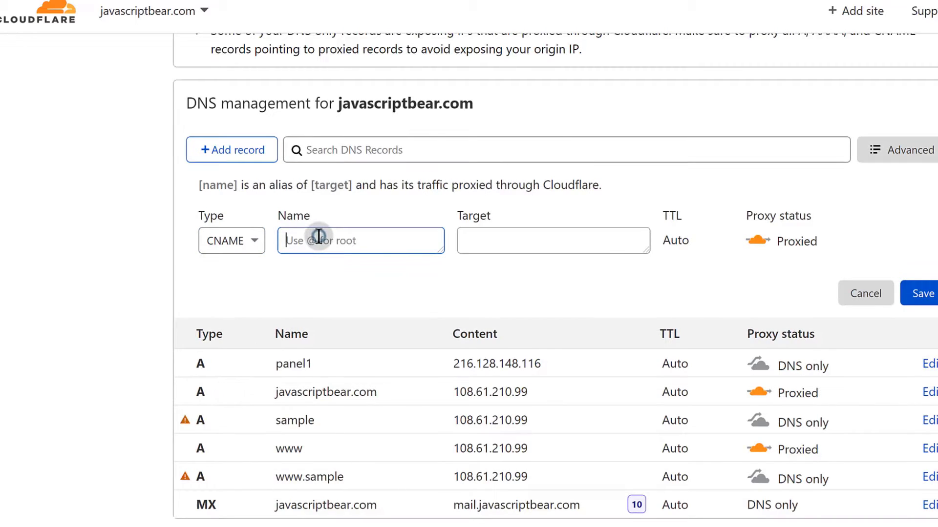
pyautogui.write('w')
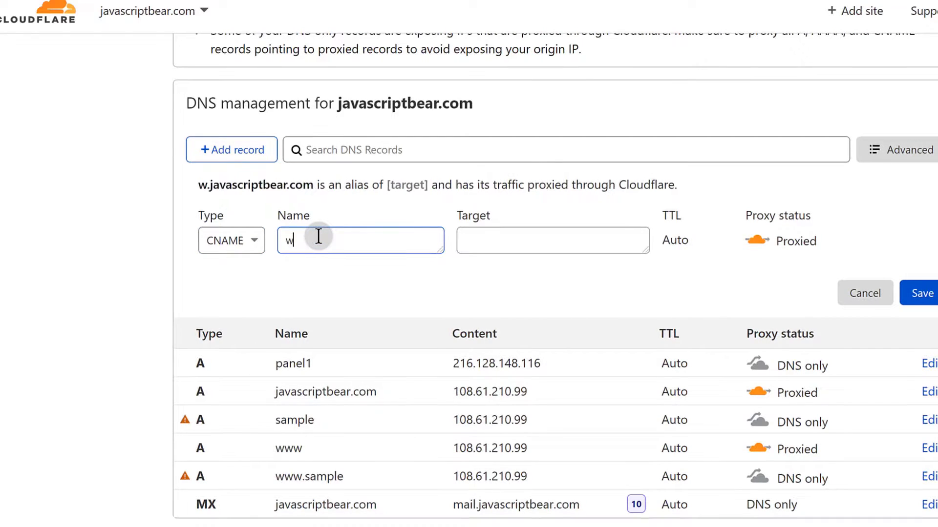
pyautogui.write('ww.')
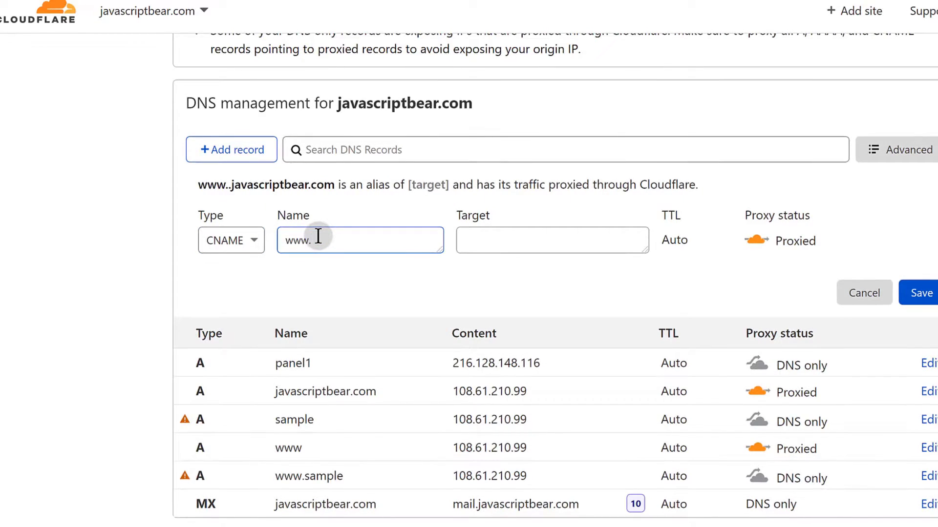
pyautogui.write('p')
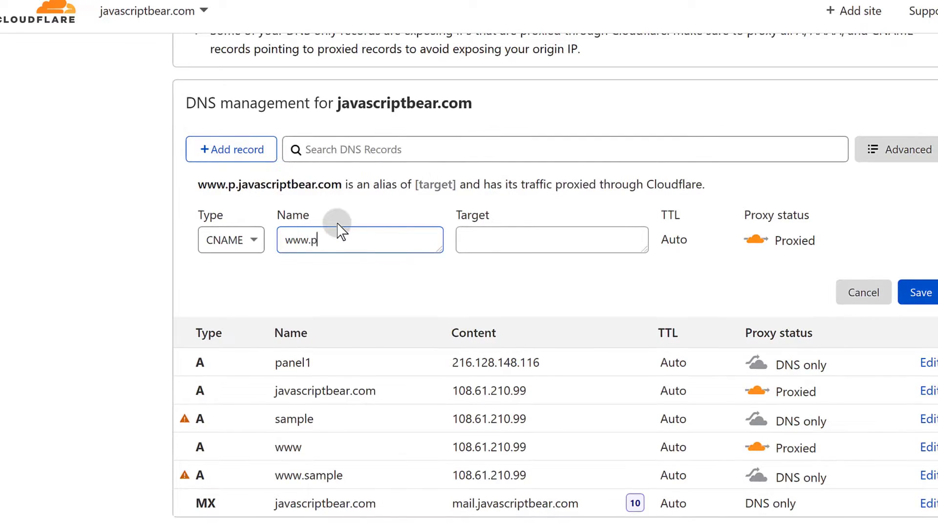
pyautogui.write('ane')
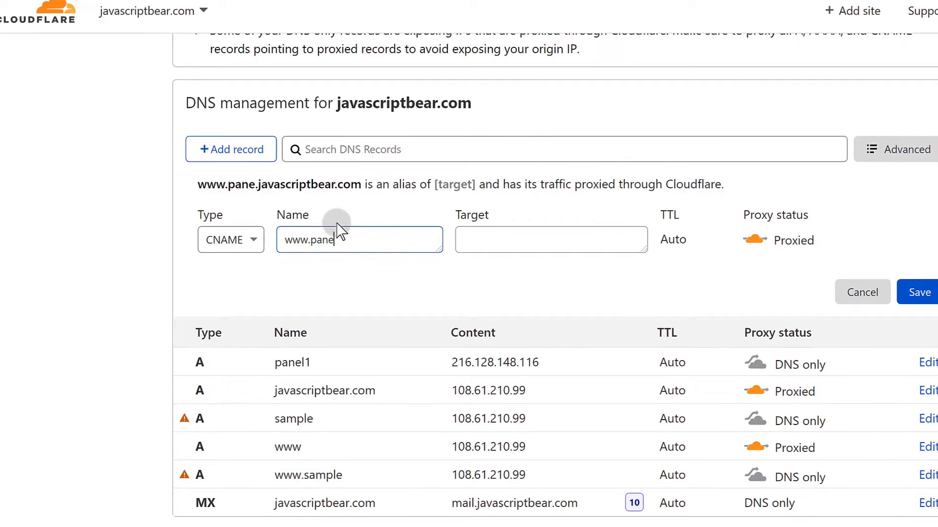
pyautogui.write('l')
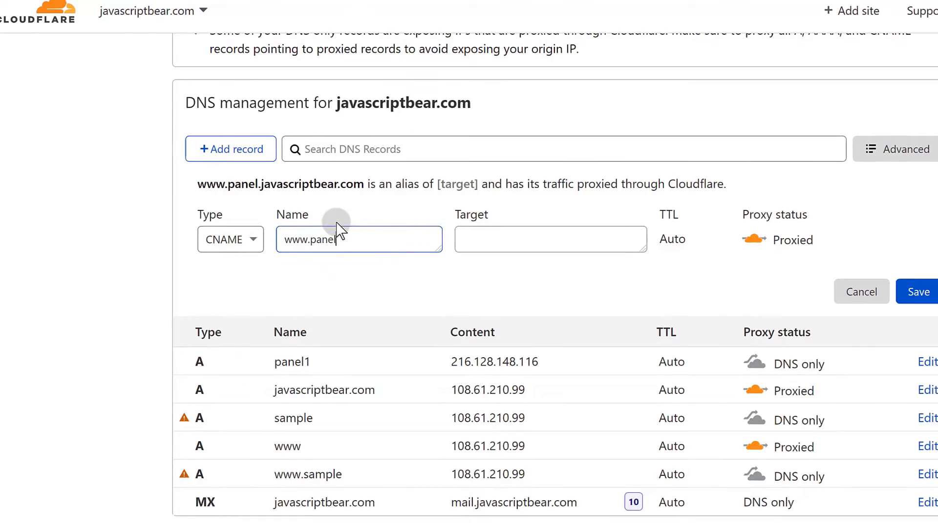
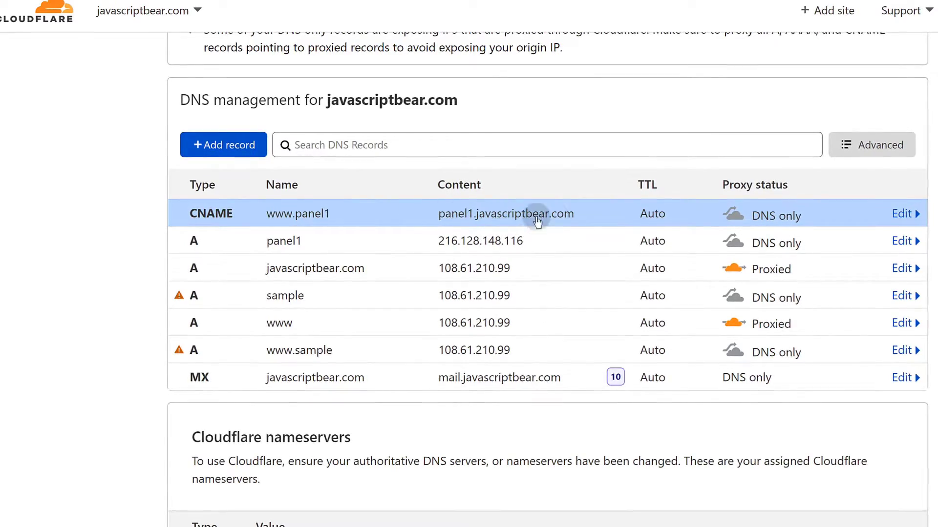
# Replace the root javascriptbear.com A record's IP 108.61.210.99 with 216.128.148.116 and save.
pyautogui.scroll(2, 536, 223)
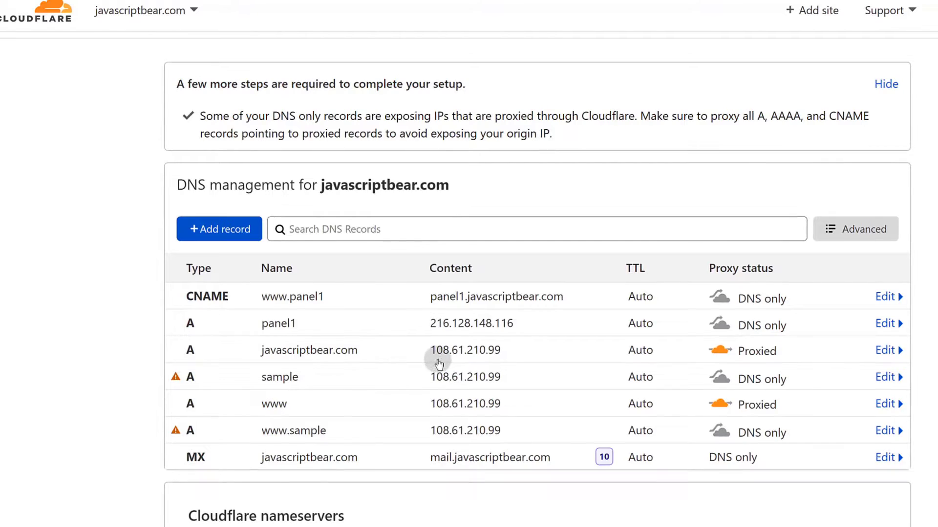
pyautogui.click(463, 350)
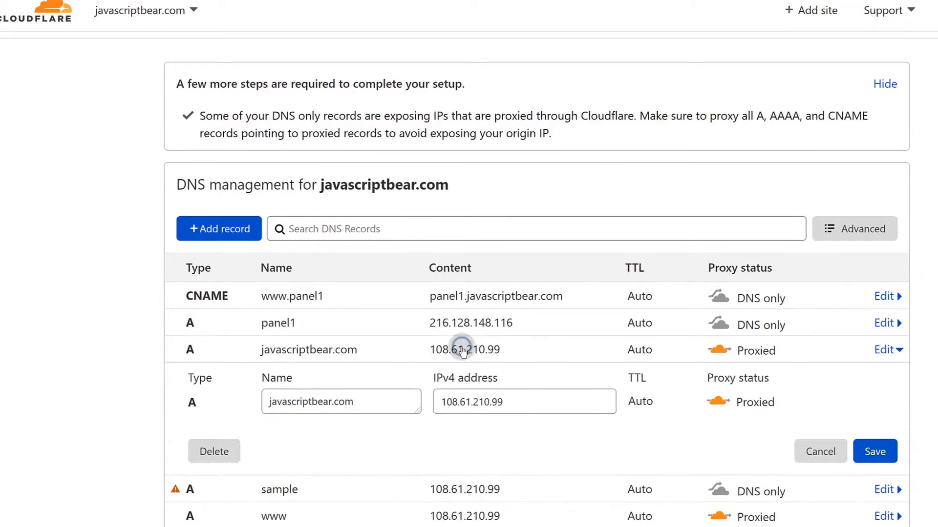
pyautogui.moveTo(442, 401); pyautogui.dragTo(489, 402)
pyautogui.rightClick(489, 402)
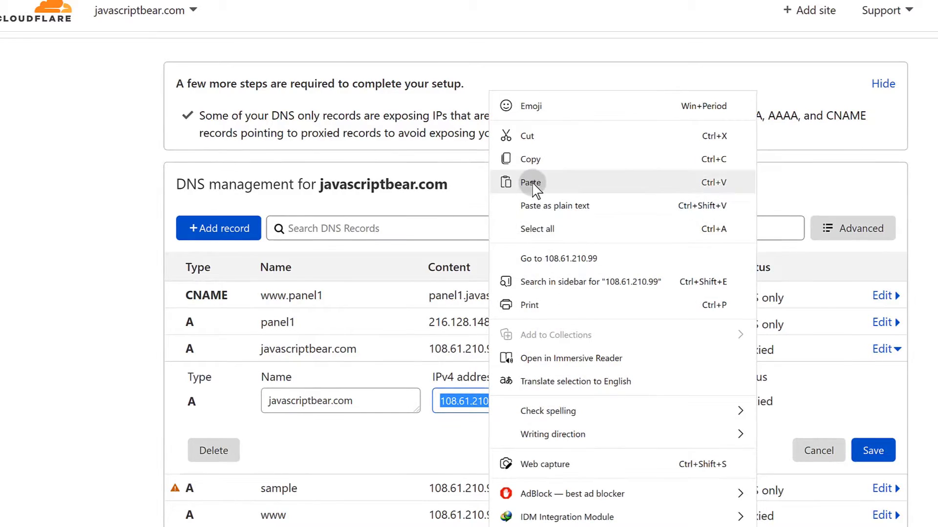
pyautogui.click(531, 182)
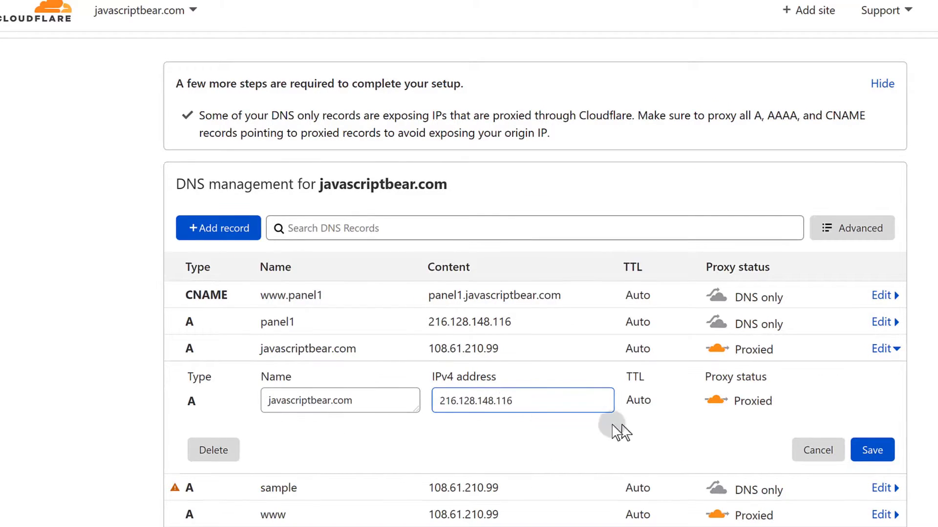
pyautogui.click(873, 451)
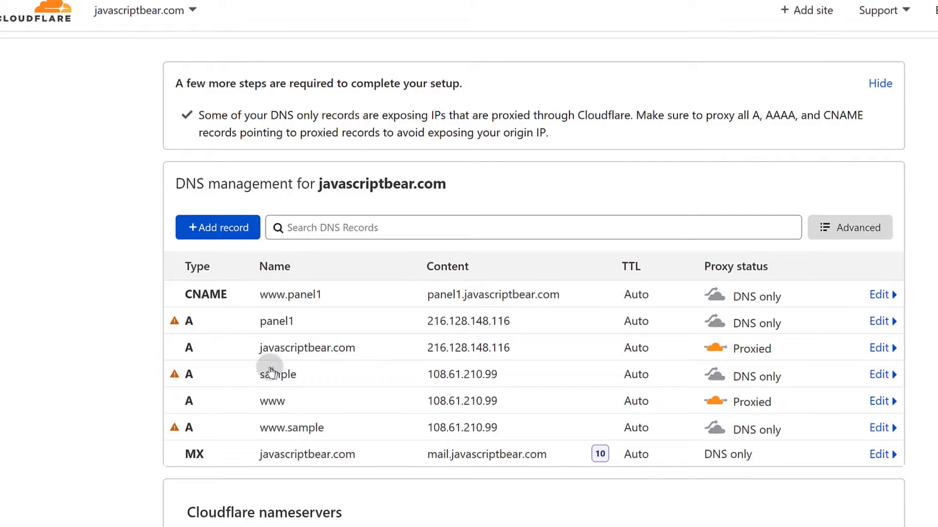
# Delete the www A record.
pyautogui.click(881, 402)
pyautogui.click(213, 503)
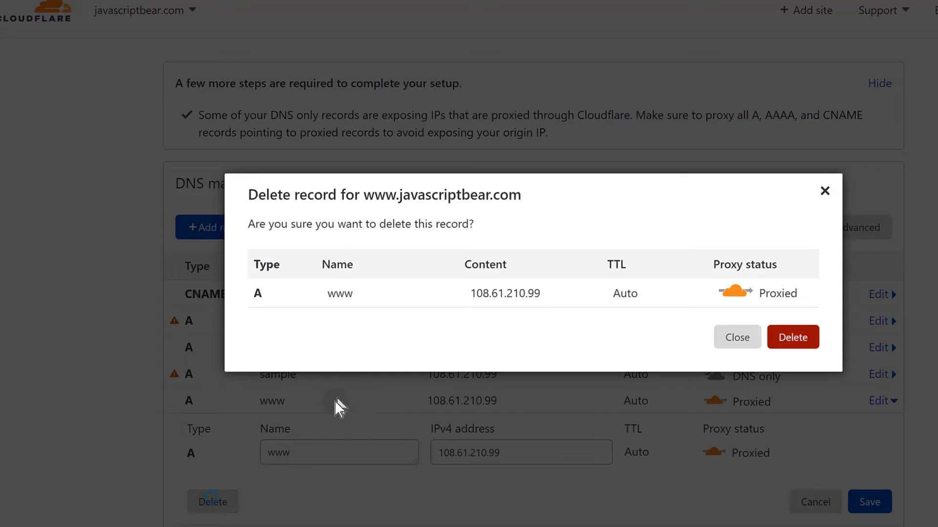
pyautogui.click(794, 347)
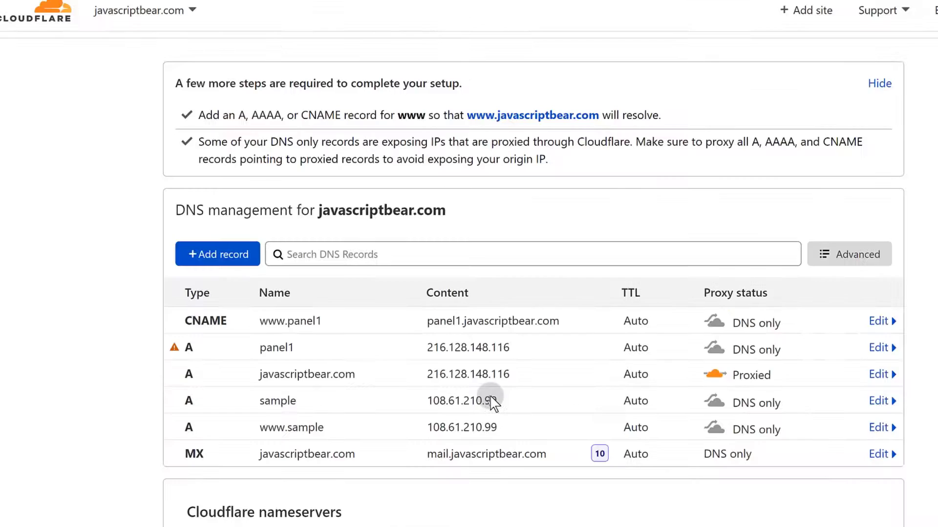
# Add a CNAME record named www targeting @ and save it.
pyautogui.click(250, 264)
pyautogui.click(220, 338)
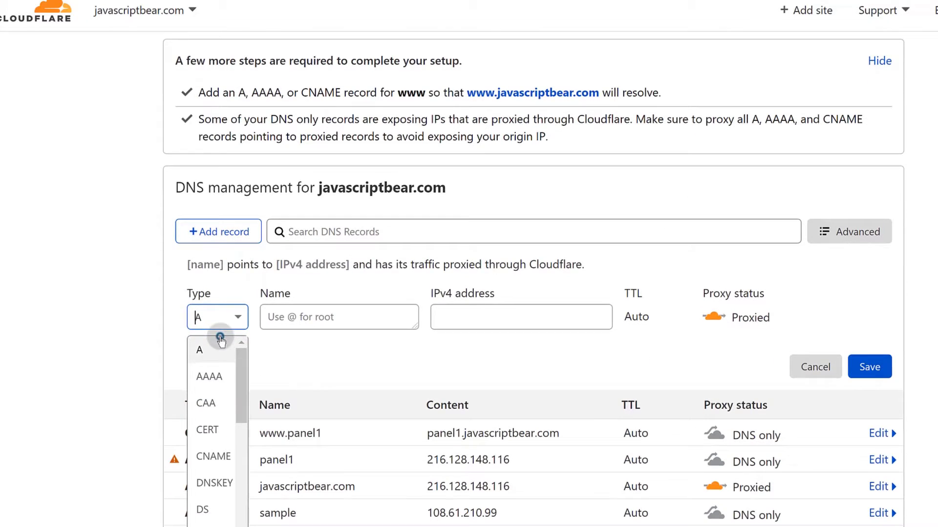
pyautogui.click(213, 452)
pyautogui.click(321, 318)
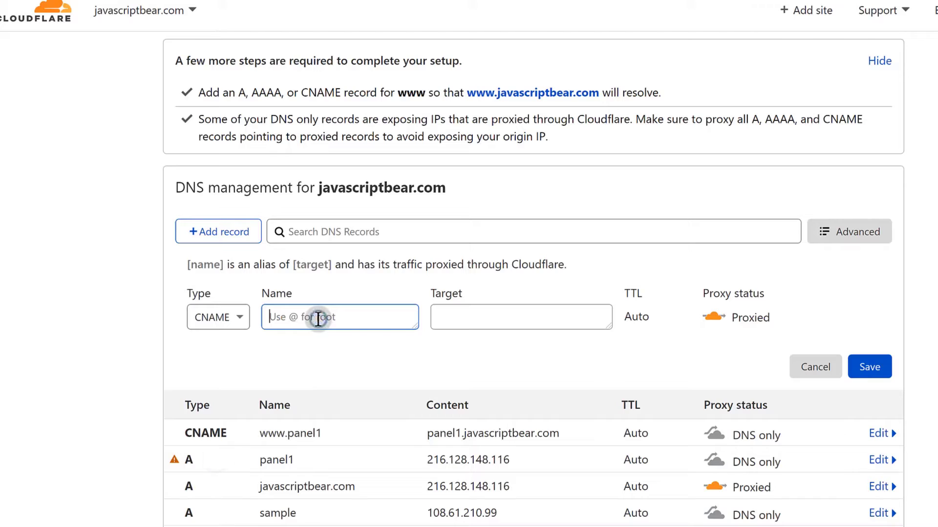
pyautogui.write('www')
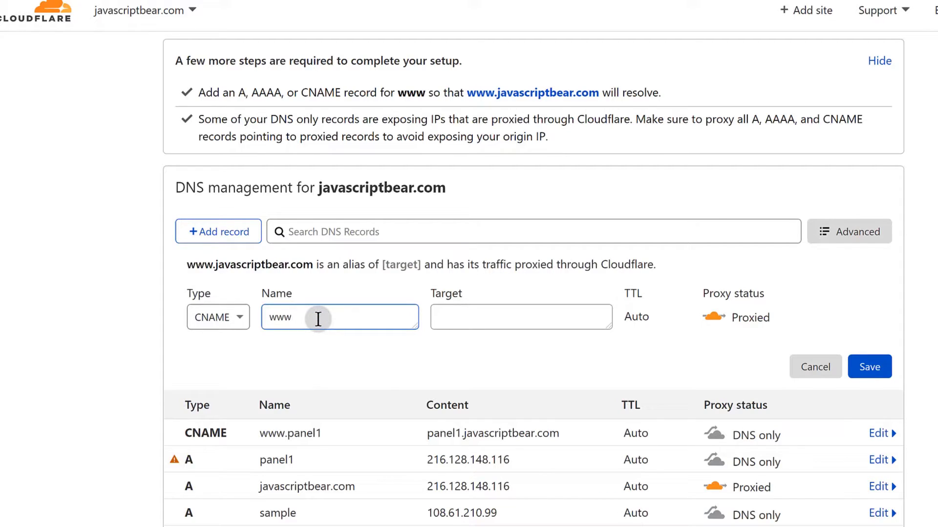
pyautogui.click(447, 318)
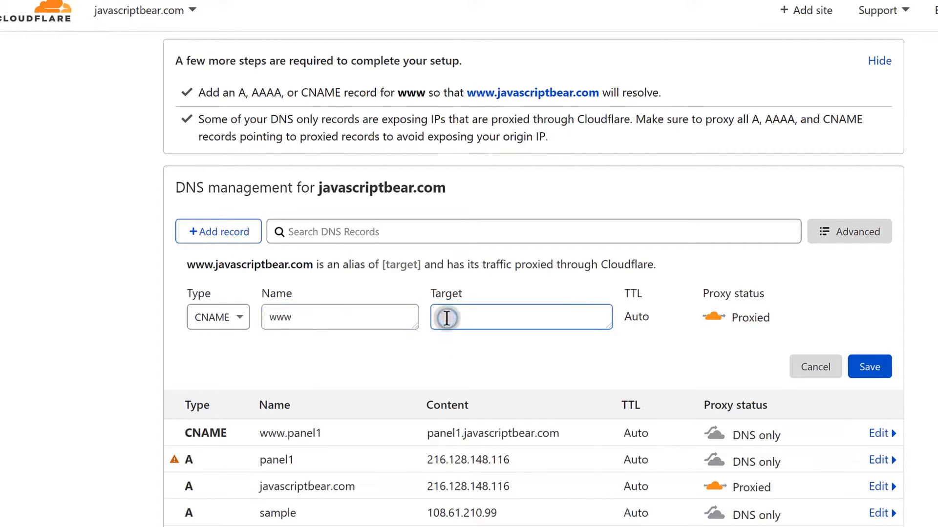
pyautogui.write('@')
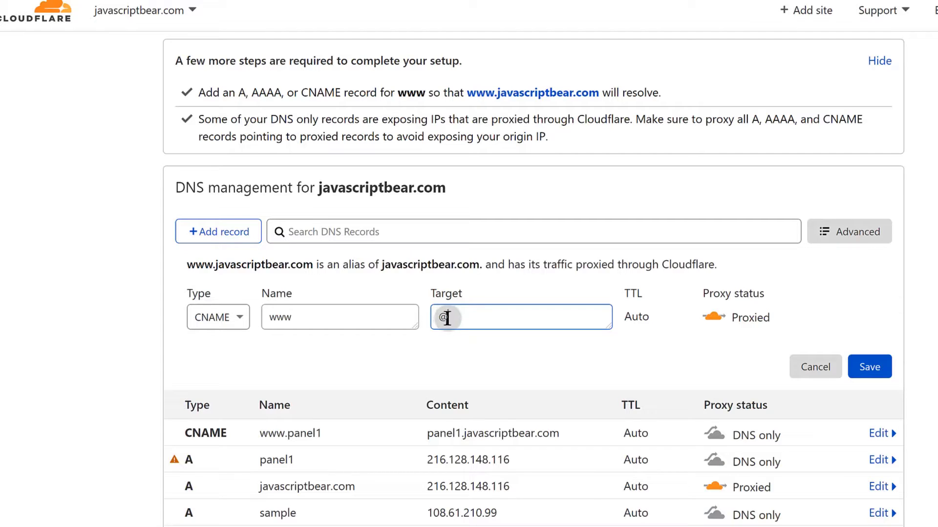
pyautogui.click(883, 376)
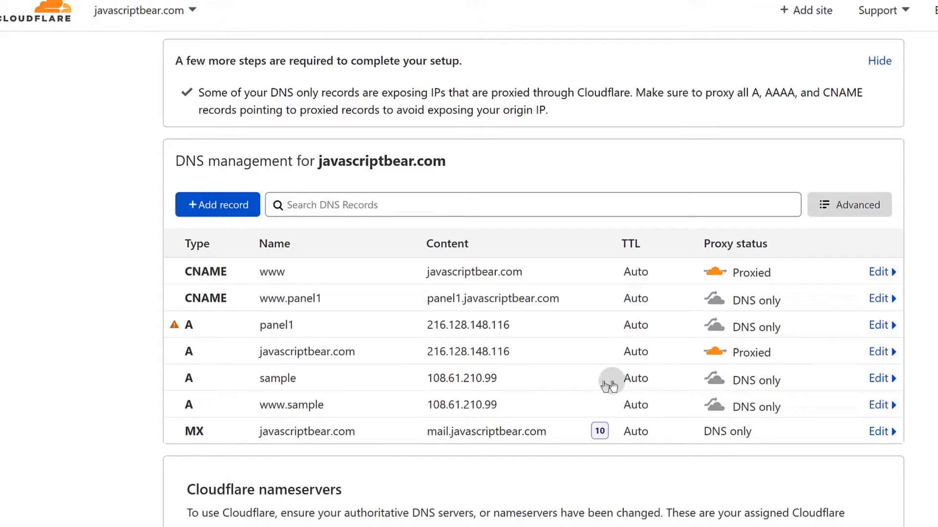
pyautogui.click(878, 379)
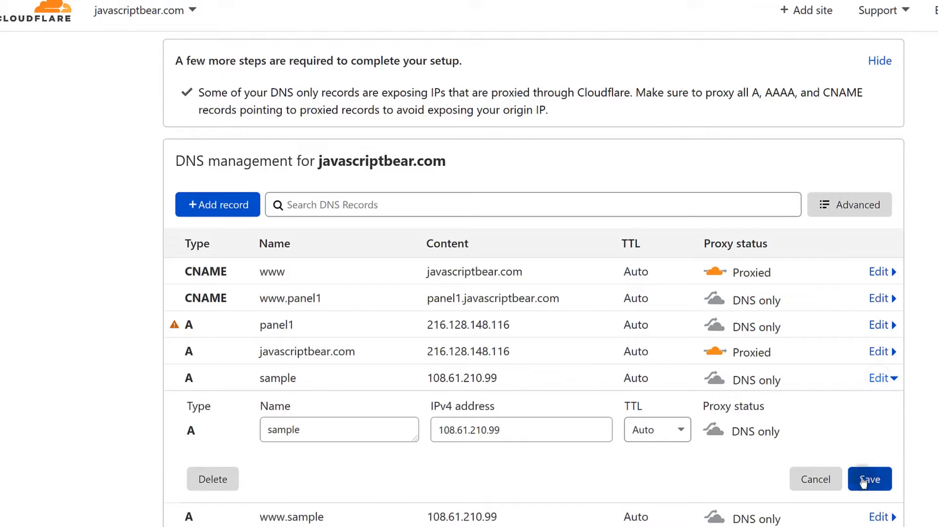
pyautogui.click(206, 481)
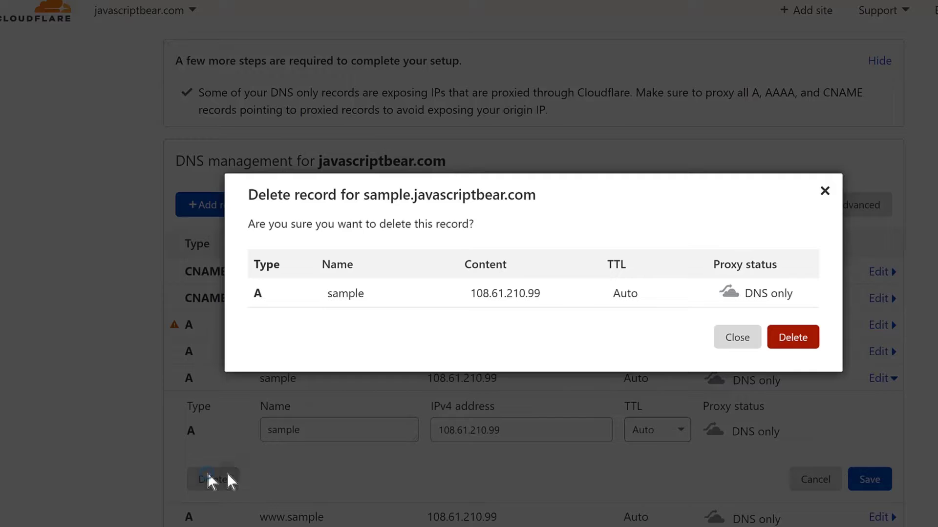
pyautogui.click(791, 338)
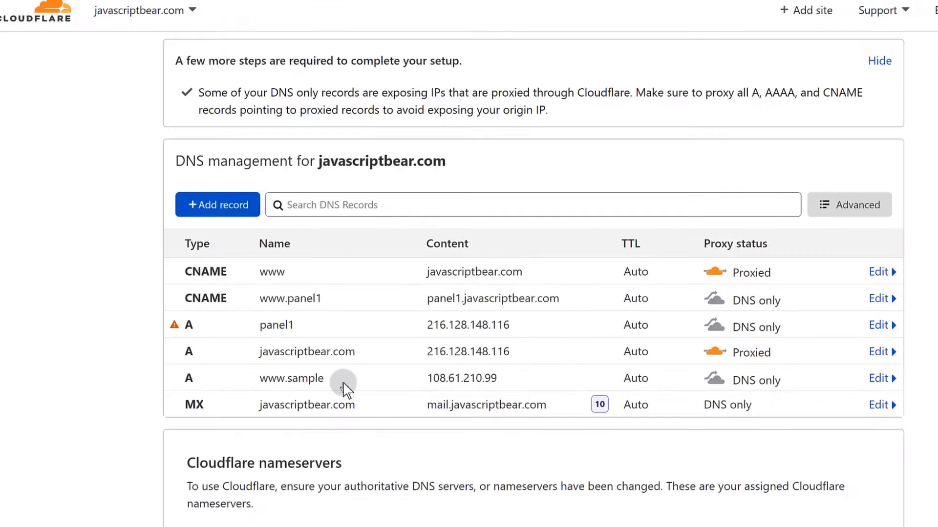
pyautogui.click(248, 386)
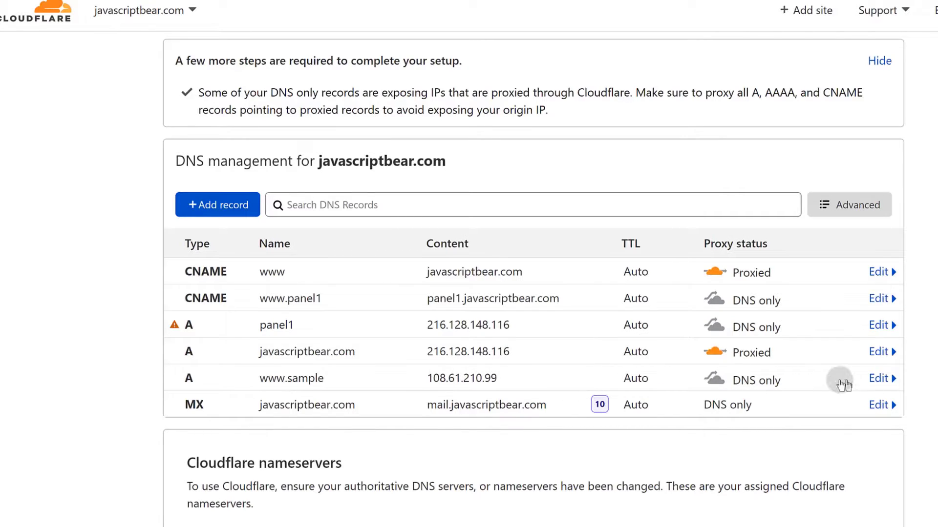
pyautogui.click(878, 379)
pyautogui.click(209, 478)
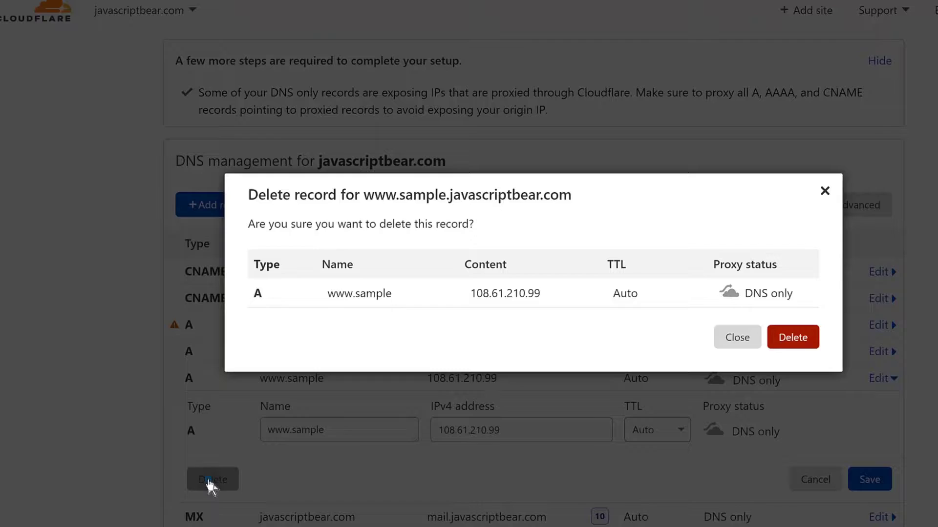
pyautogui.click(779, 336)
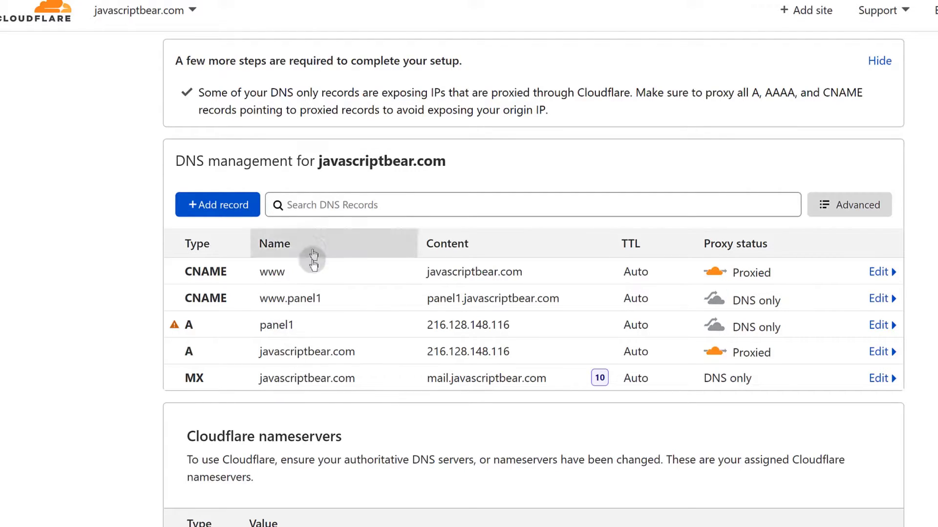
# Start another new DNS record and look through its record type choices.
pyautogui.scroll(2, 317, 342)
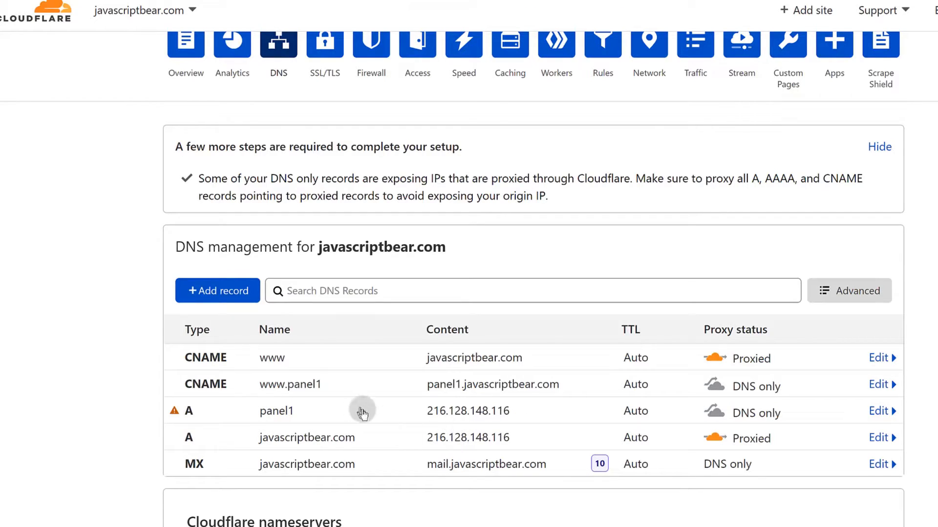
pyautogui.scroll(-2, 293, 481)
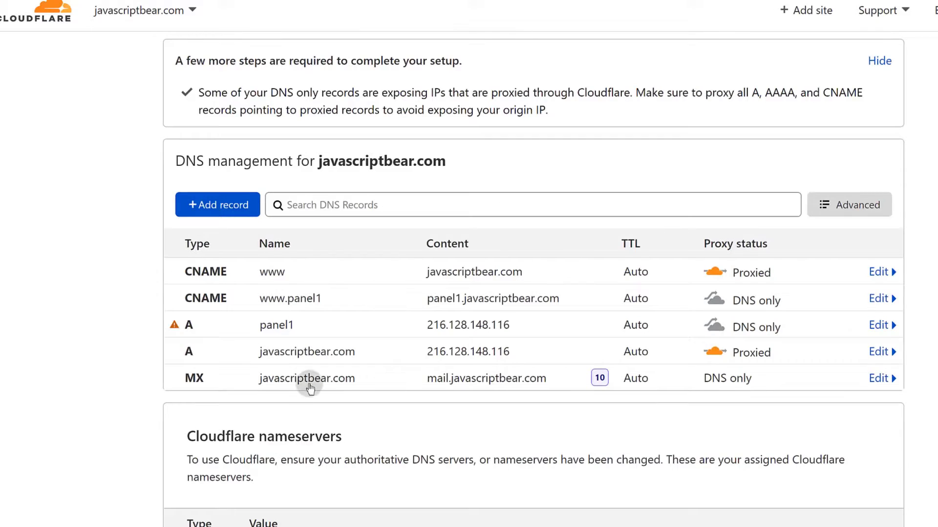
pyautogui.click(228, 204)
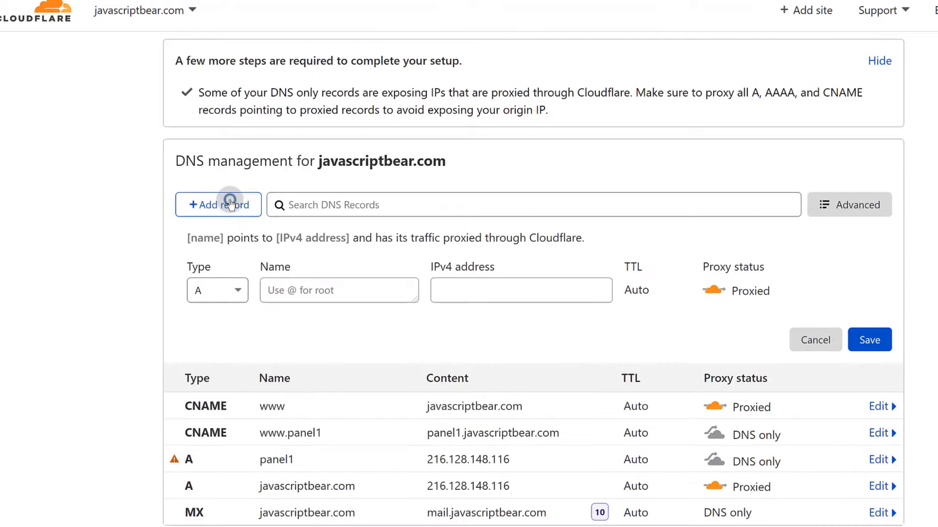
pyautogui.click(239, 291)
pyautogui.click(477, 514)
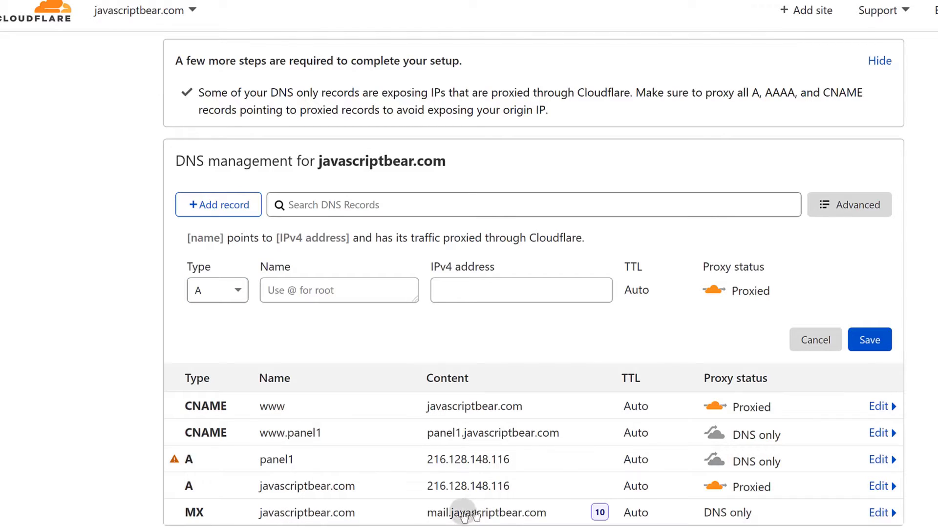
pyautogui.scroll(-2, 468, 516)
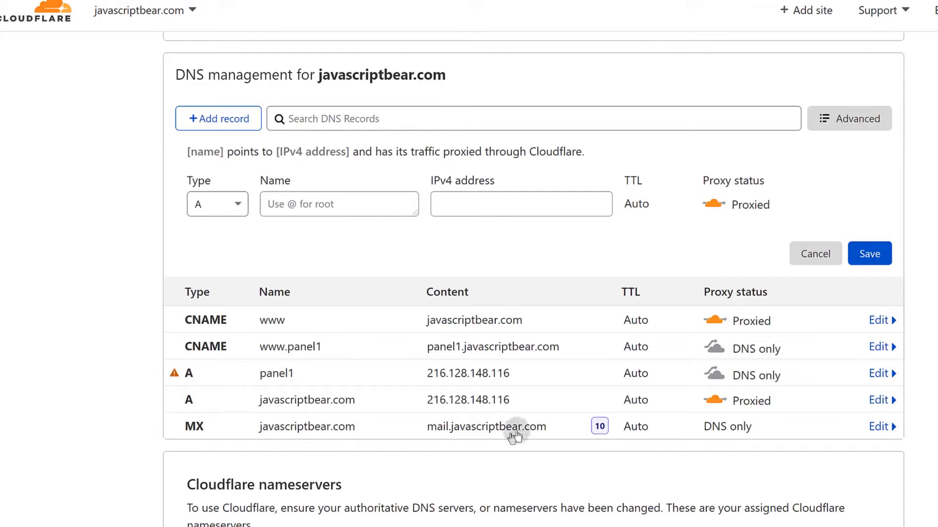
pyautogui.scroll(4, 456, 278)
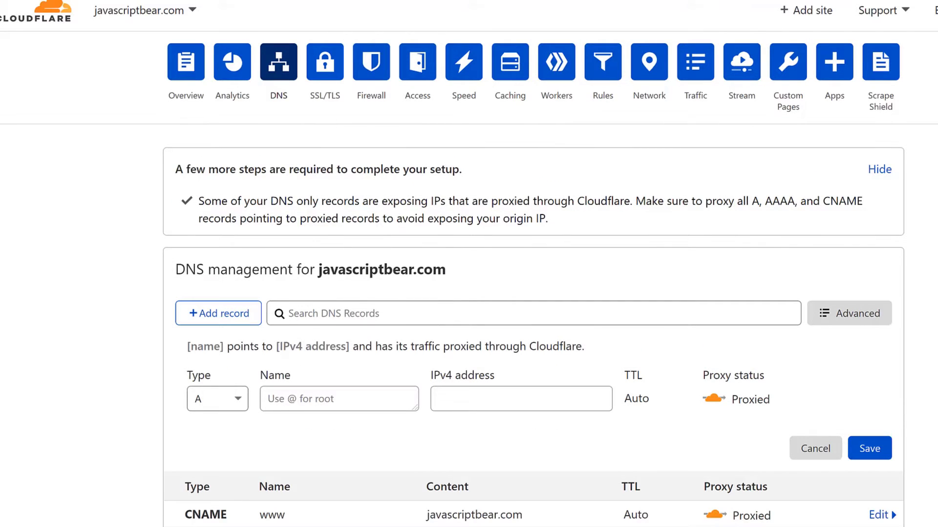
# Select javascriptbear.com in the DNS management heading and bring up its browser options.
pyautogui.press('super')
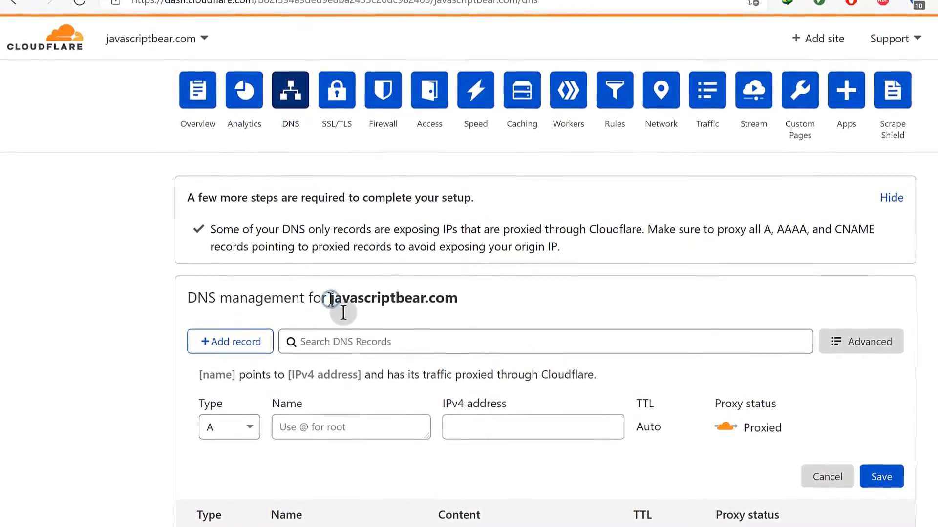
pyautogui.scroll(-3, 343, 312)
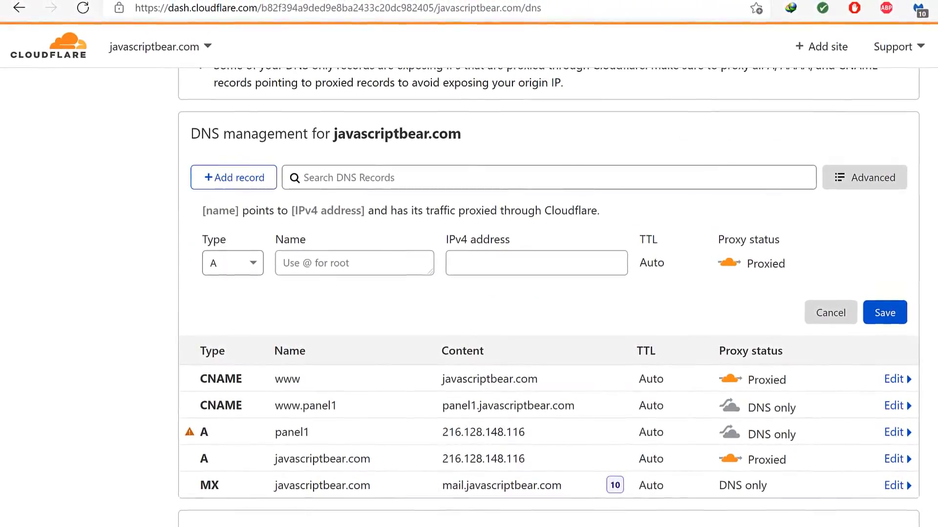
pyautogui.moveTo(333, 134); pyautogui.dragTo(459, 138)
pyautogui.rightClick(450, 138)
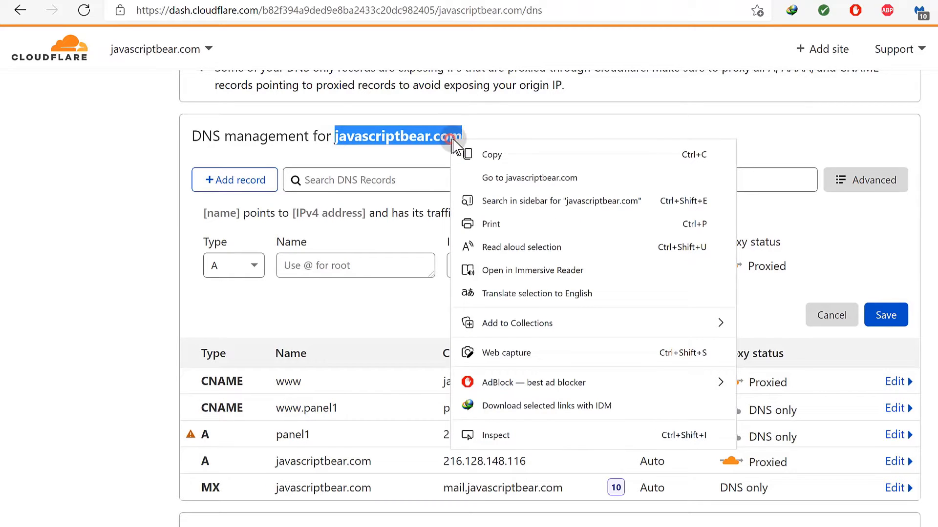
pyautogui.click(504, 176)
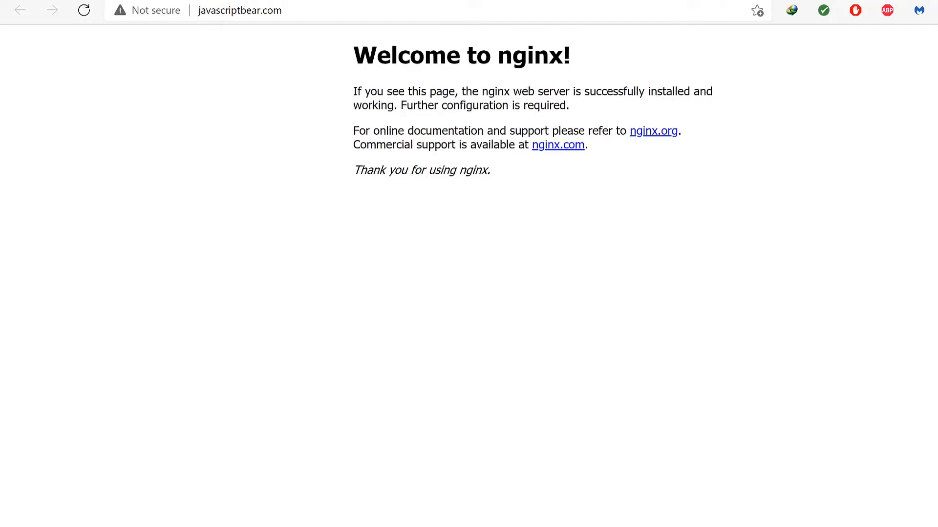
pyautogui.hotkey('ctrl', 'w')
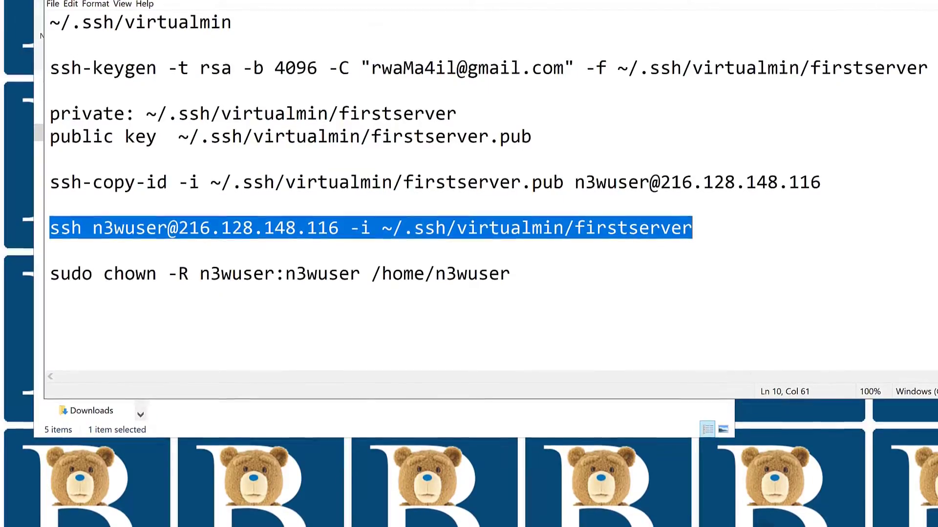
# Switch from Notepad to the terminal showing the finished Virtualmin installation.
pyautogui.click(693, 519)
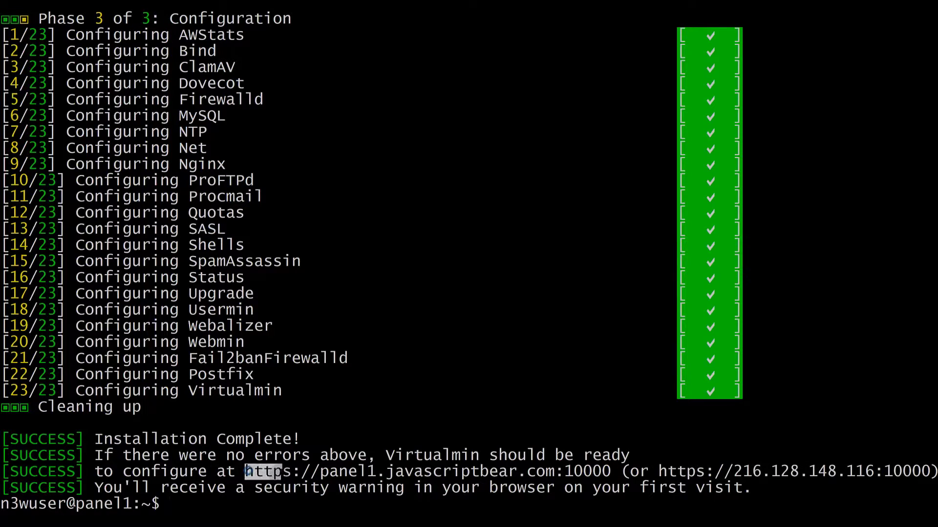
pyautogui.moveTo(247, 472); pyautogui.dragTo(597, 470)
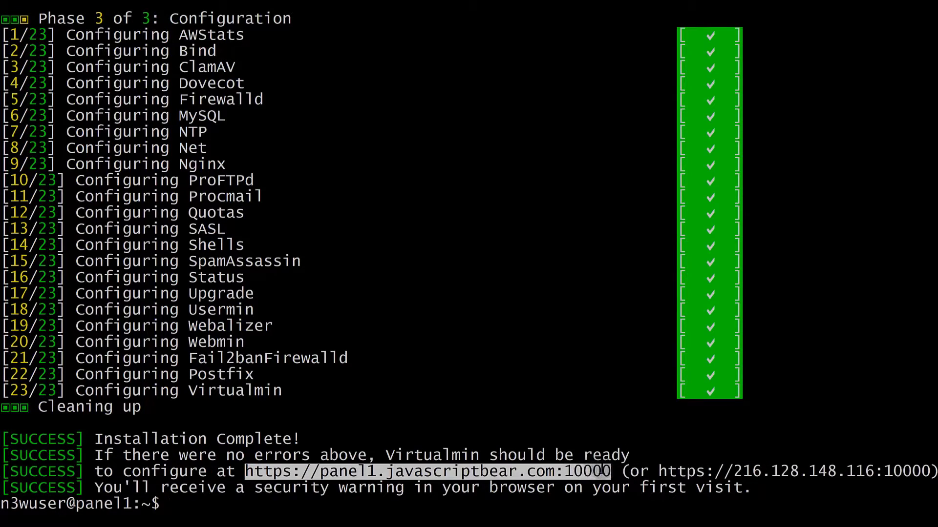
pyautogui.rightClick(510, 473)
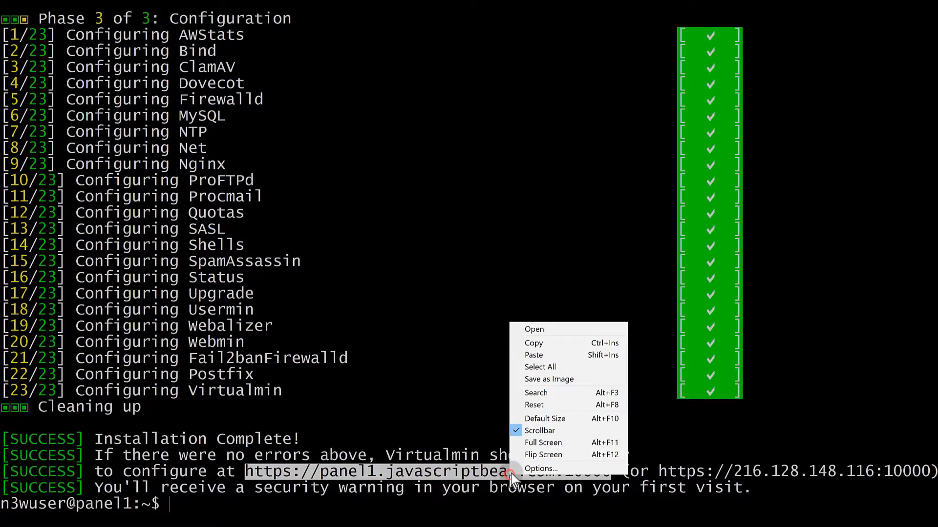
pyautogui.click(540, 343)
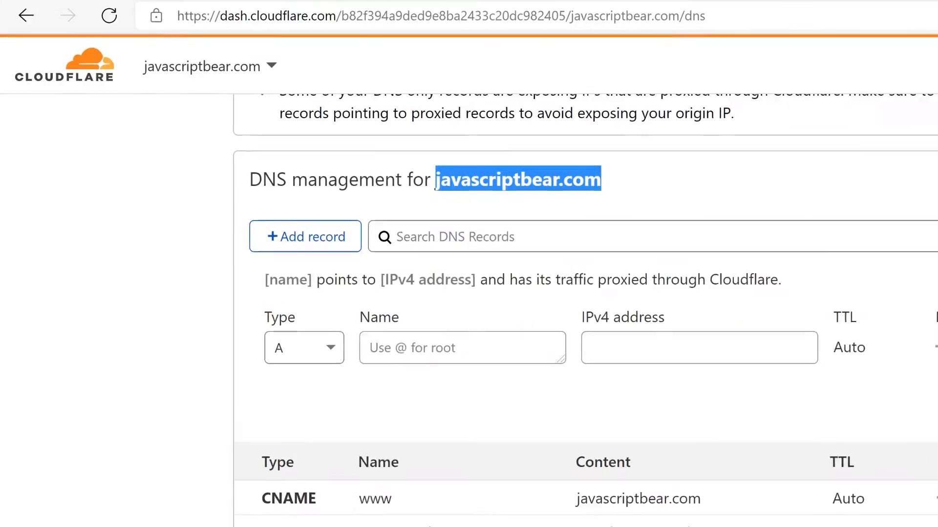
pyautogui.hotkey('ctrl', 't')
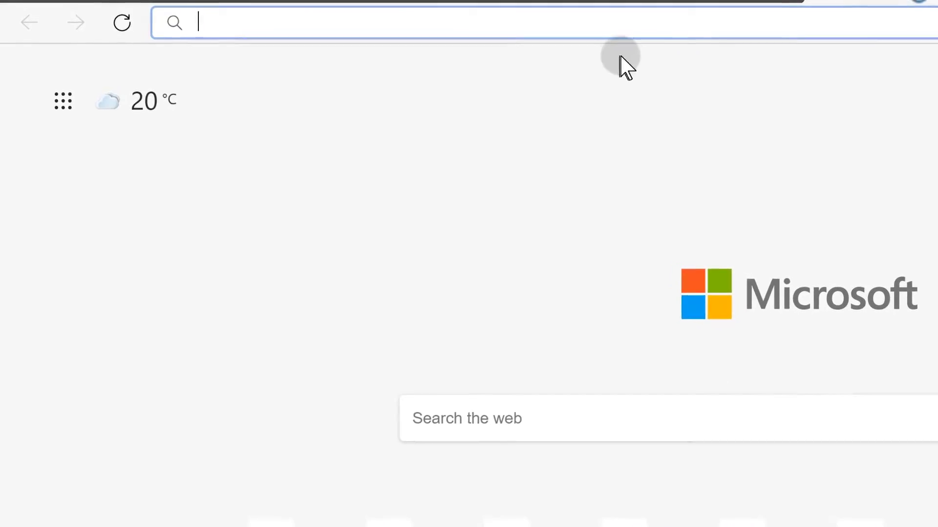
# Load the copied panel address and proceed past the untrusted certificate warning.
pyautogui.rightClick(586, 27)
pyautogui.click(693, 270)
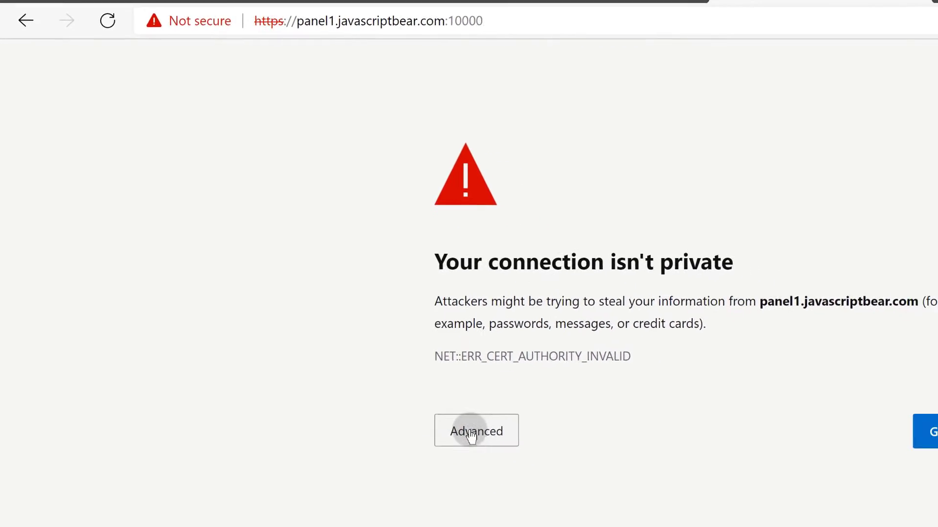
pyautogui.click(471, 435)
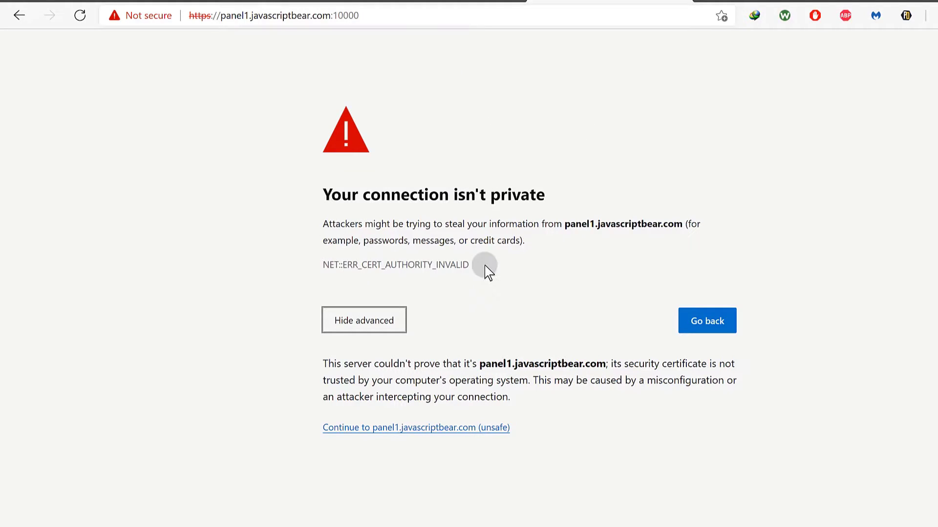
pyautogui.click(372, 430)
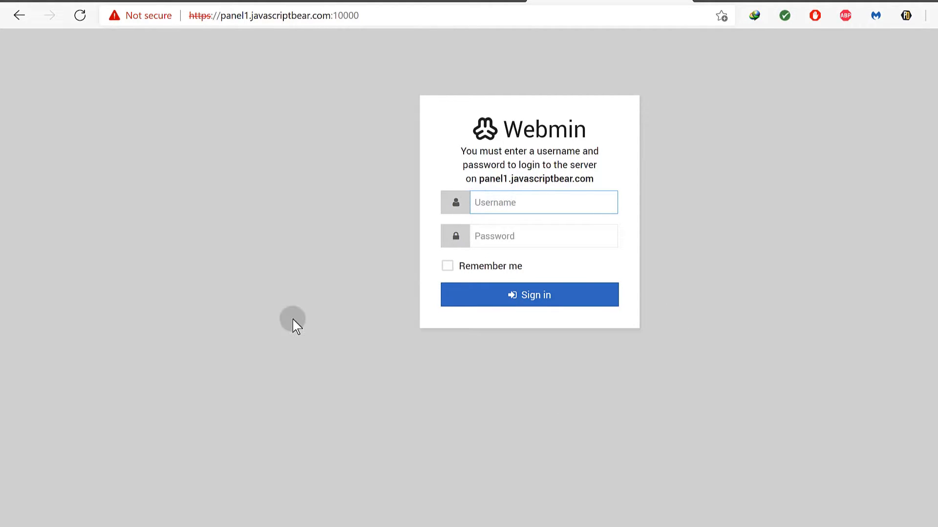
# Sign in to Webmin with the admin username and password.
pyautogui.click(482, 204)
pyautogui.write('n3')
pyautogui.write('wus')
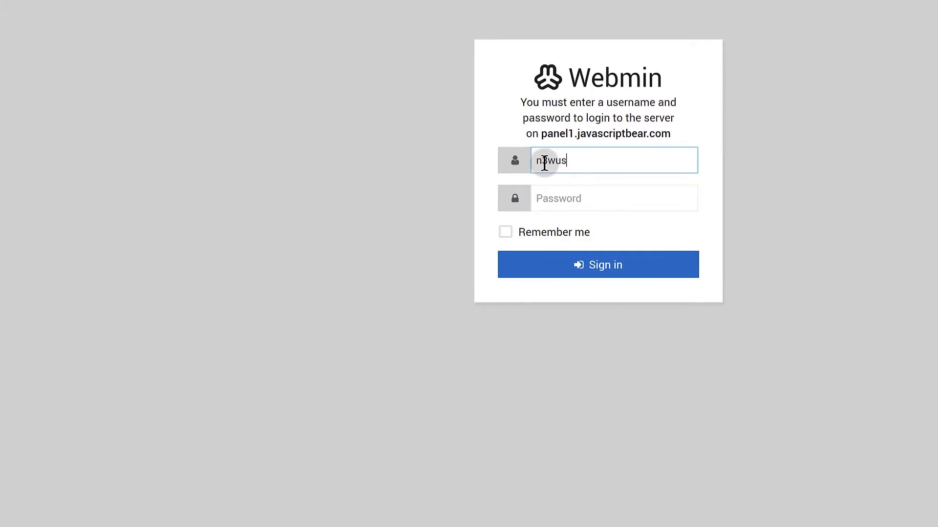
pyautogui.write('er')
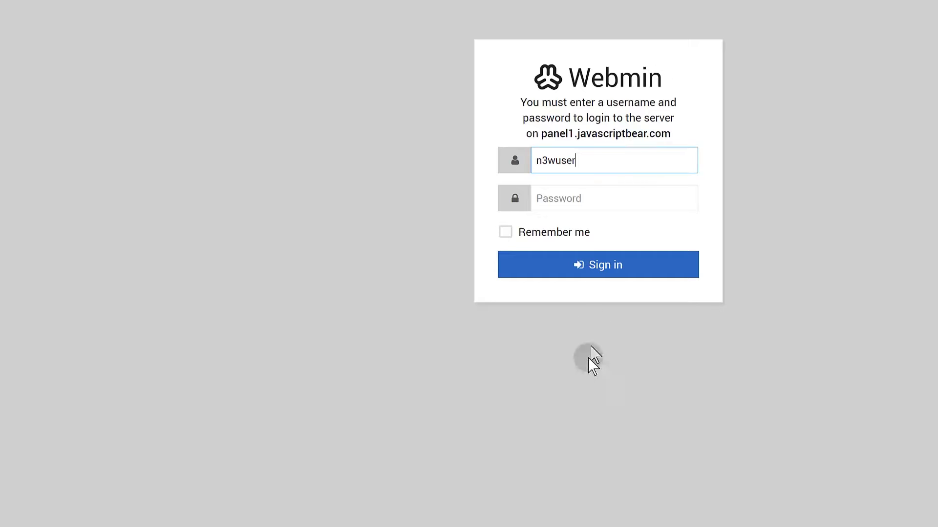
pyautogui.click(541, 201)
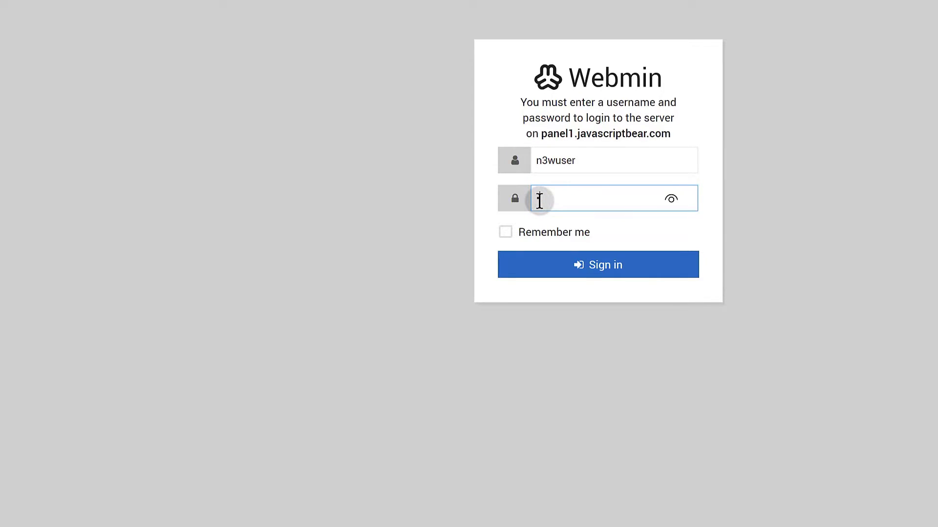
pyautogui.write('••••••••••')
pyautogui.press('Return')
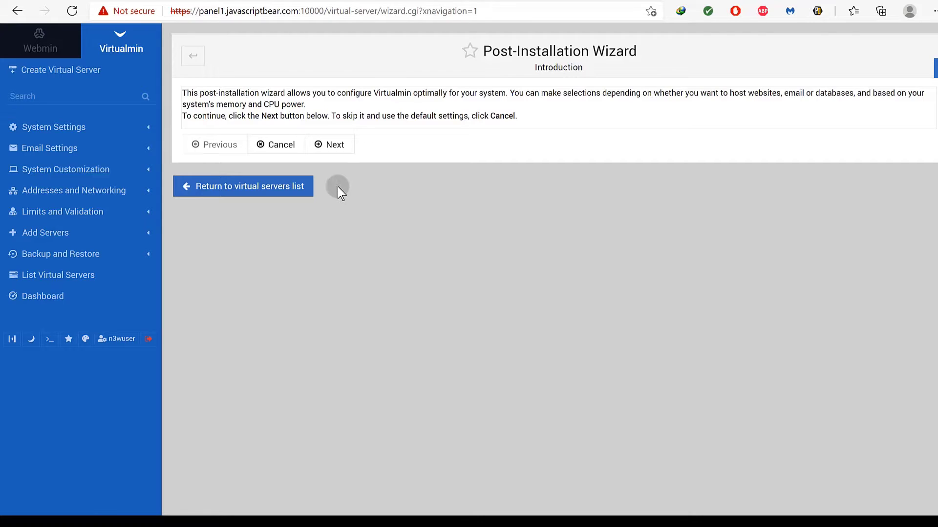
# Begin the wizard, choose the email domain lookup server memory option, and continue.
pyautogui.click(332, 145)
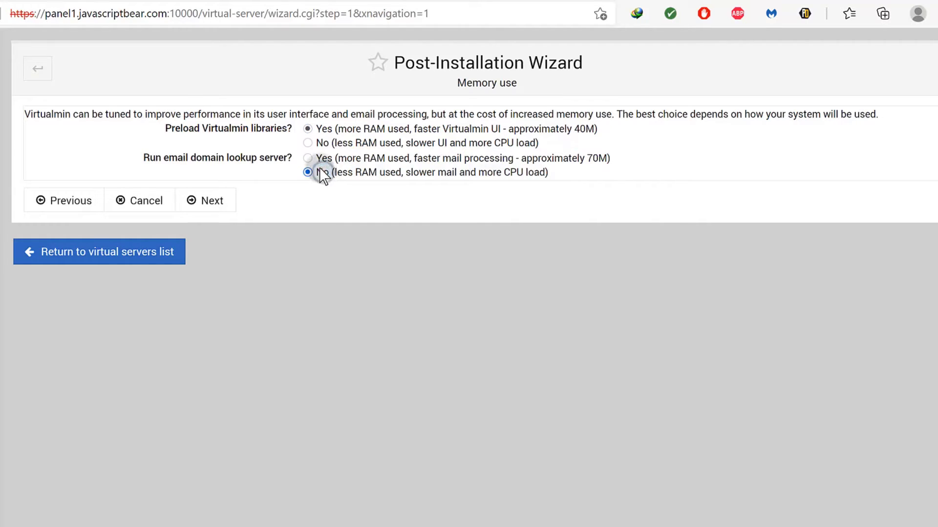
pyautogui.click(311, 158)
pyautogui.click(597, 156)
pyautogui.click(203, 201)
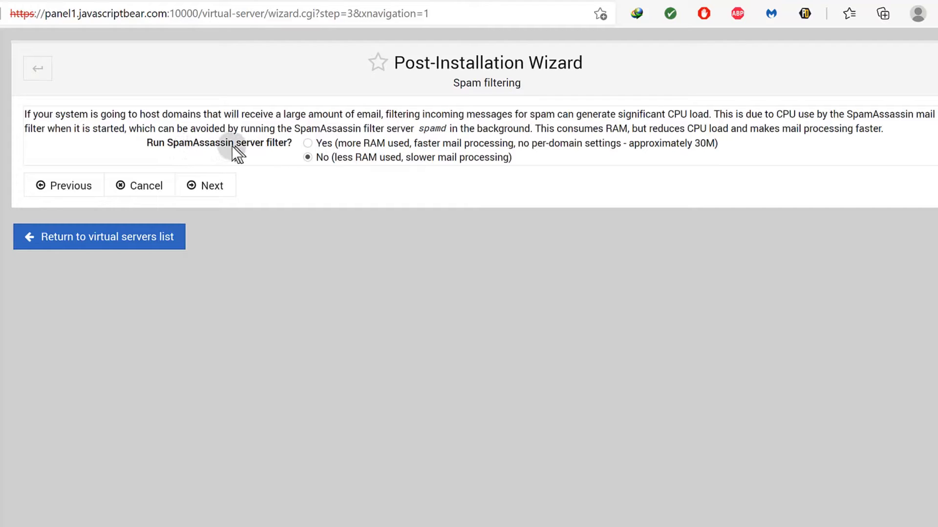
# Leave SpamAssassin server filtering off and continue to the database servers step.
pyautogui.click(215, 193)
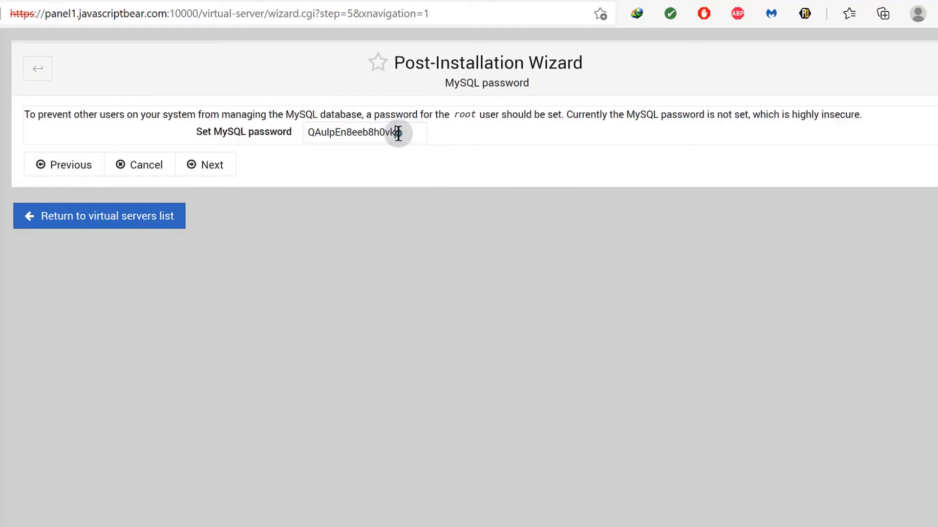
# Copy the generated MySQL root password and submit the password step.
pyautogui.moveTo(398, 133); pyautogui.dragTo(317, 132)
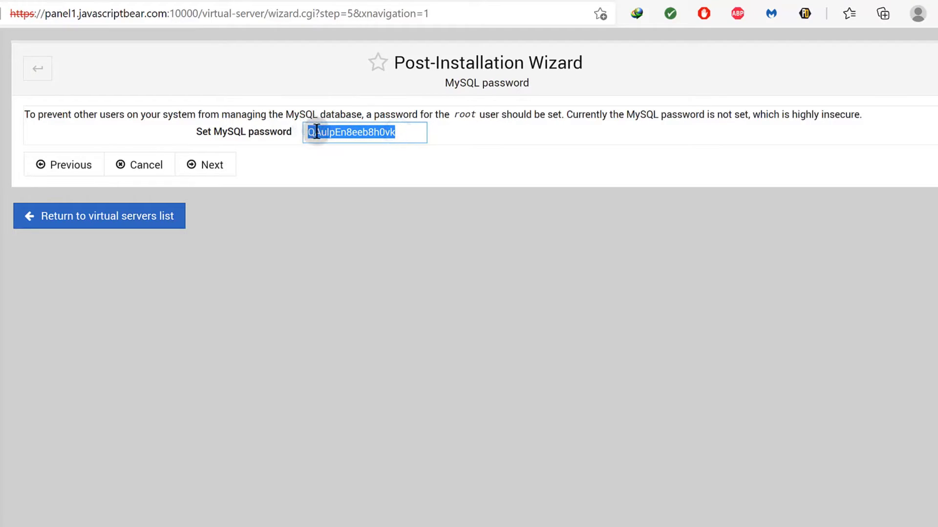
pyautogui.rightClick(317, 132)
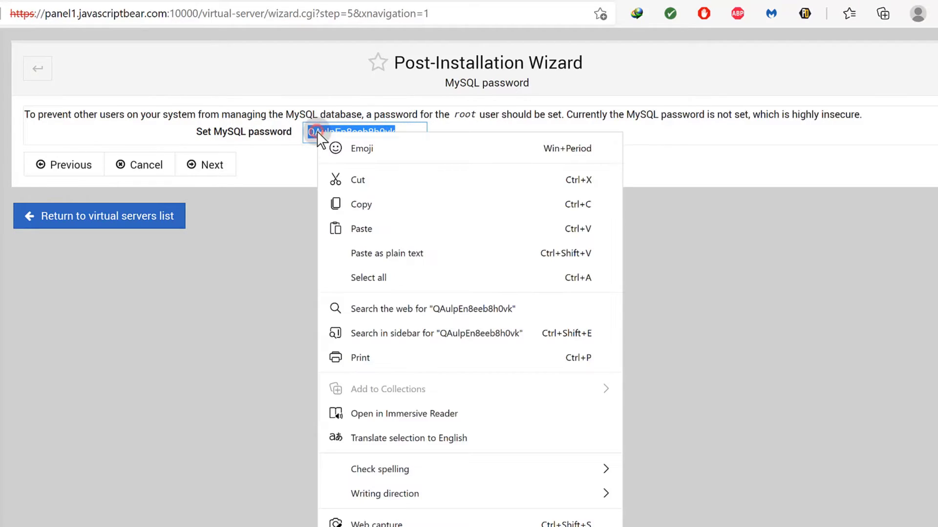
pyautogui.click(368, 203)
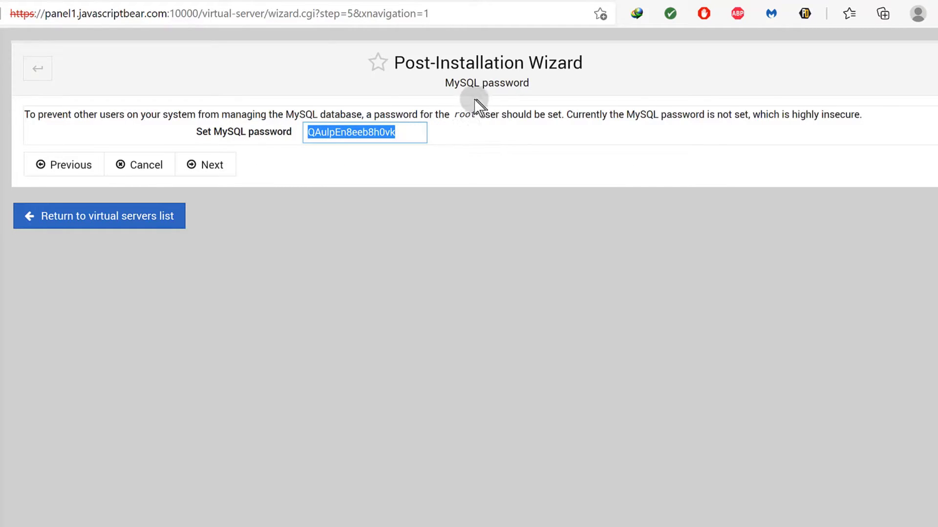
pyautogui.click(204, 162)
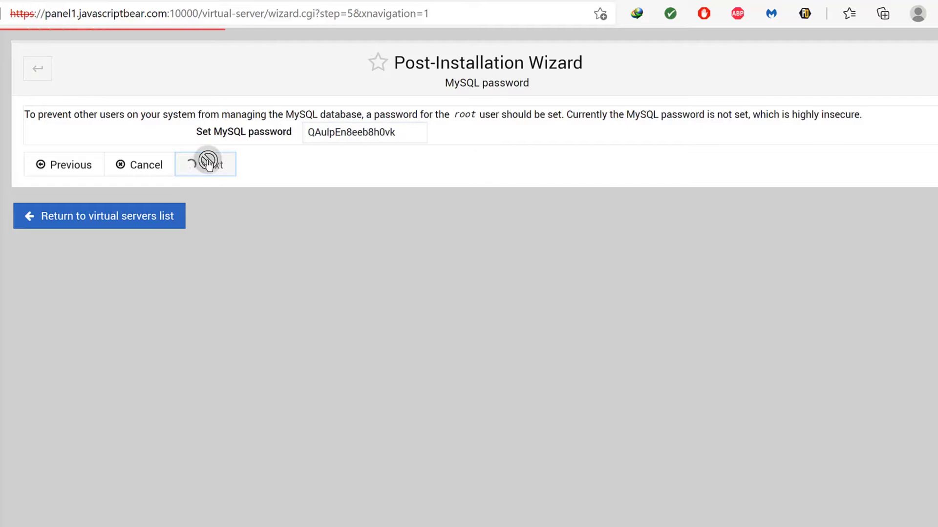
# Put the cursor on a new line below the Notepad commands for the password, then return to the wizard.
pyautogui.hotkey('alt', 'Tab')
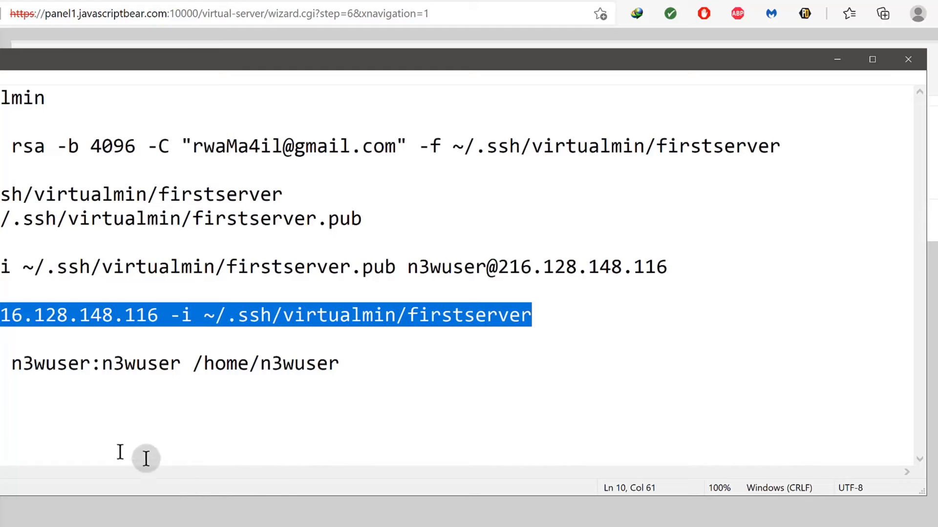
pyautogui.click(341, 374)
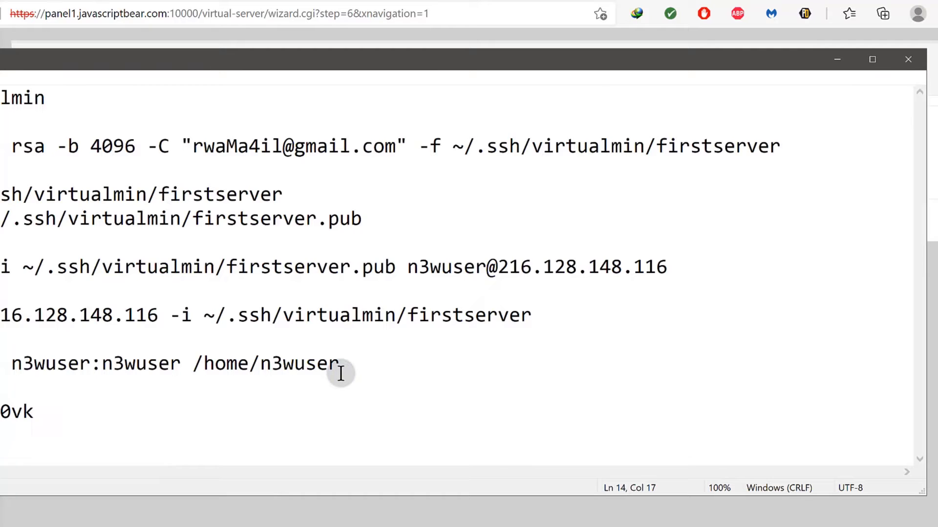
pyautogui.hotkey('alt', 'Tab')
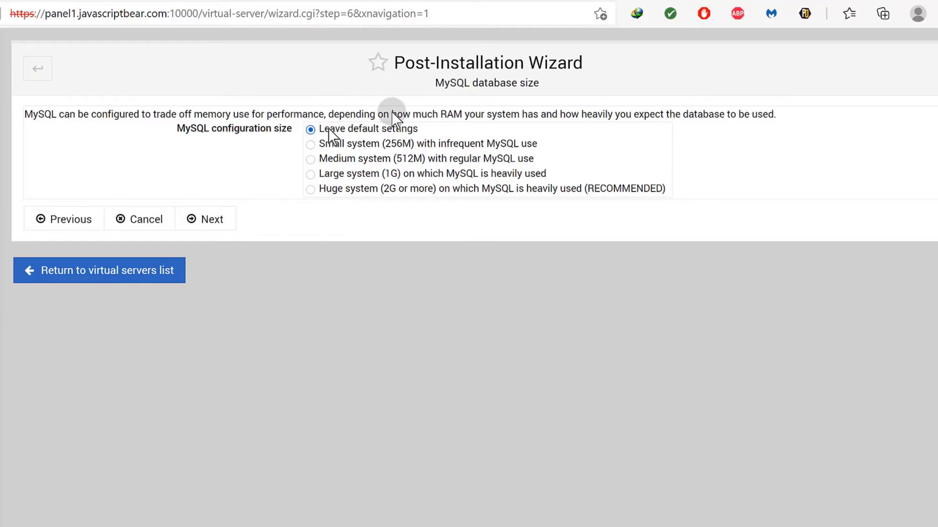
# Keep the default MySQL size and panel1.javascriptbear.com as primary nameserver, leaving no secondary.
pyautogui.click(204, 218)
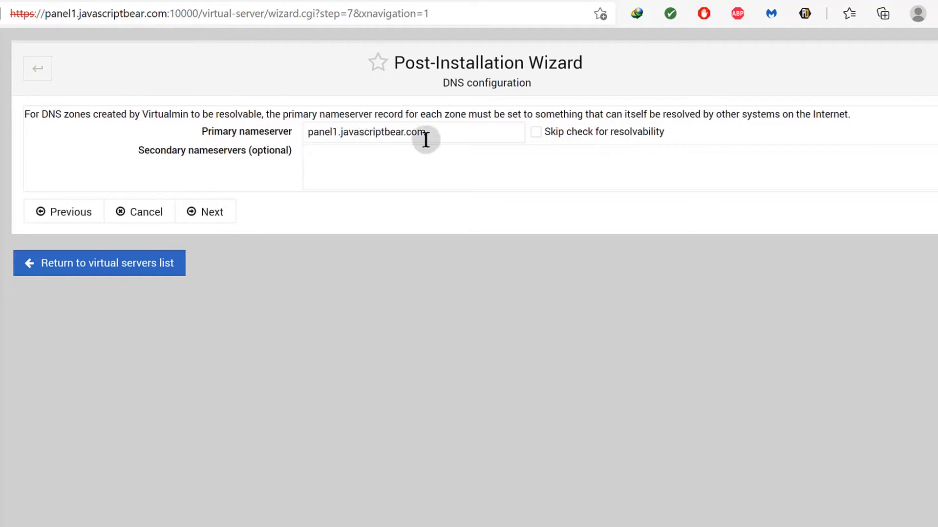
pyautogui.click(315, 154)
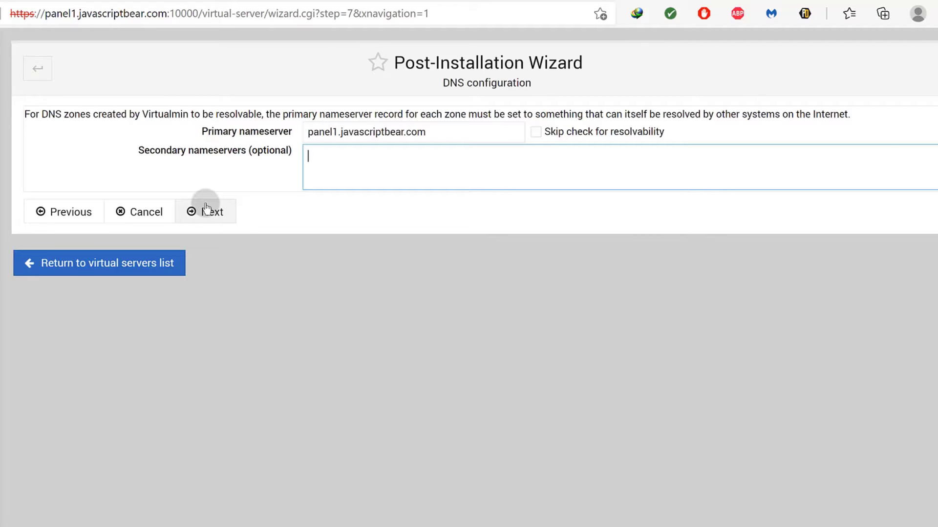
pyautogui.click(206, 208)
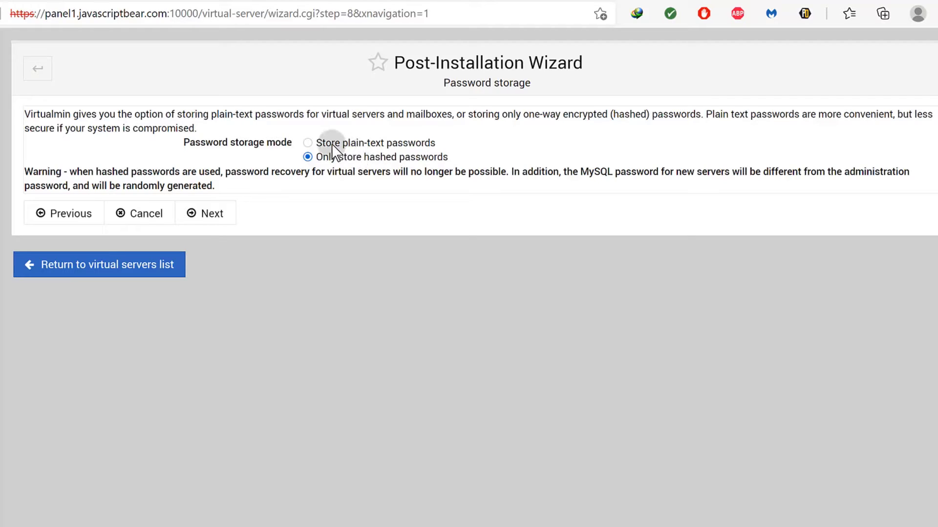
# Accept hashed password storage and the default server panel1.javascriptbear.com with a Let's Encrypt certificate.
pyautogui.click(210, 223)
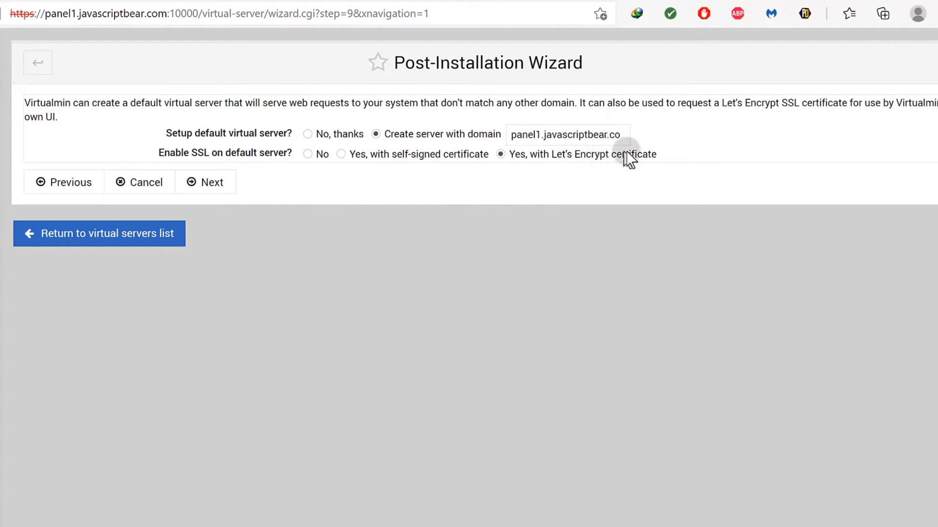
pyautogui.click(277, 0)
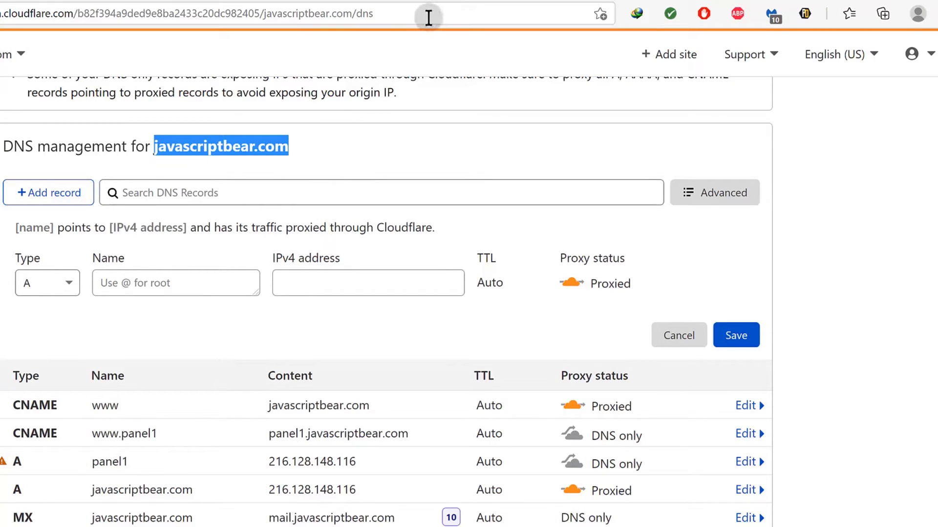
pyautogui.click(433, 1)
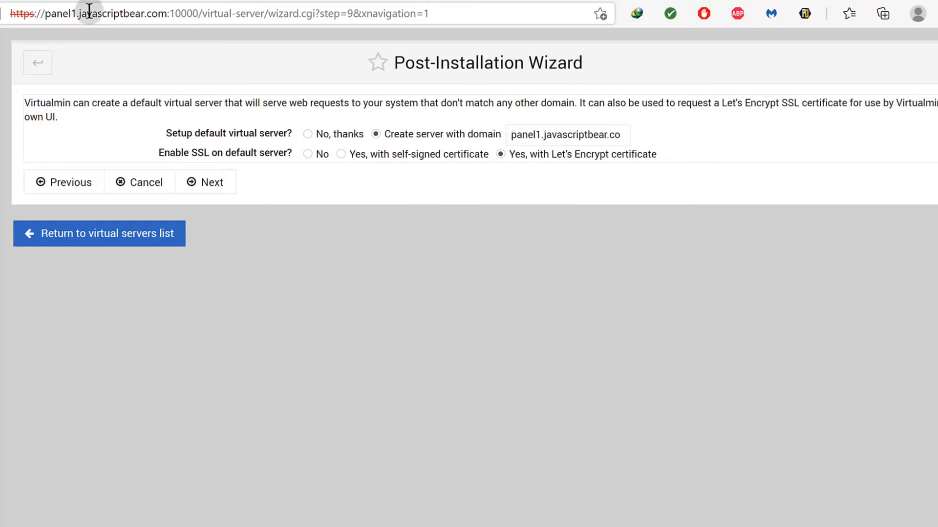
pyautogui.moveTo(51, 18); pyautogui.dragTo(167, 17)
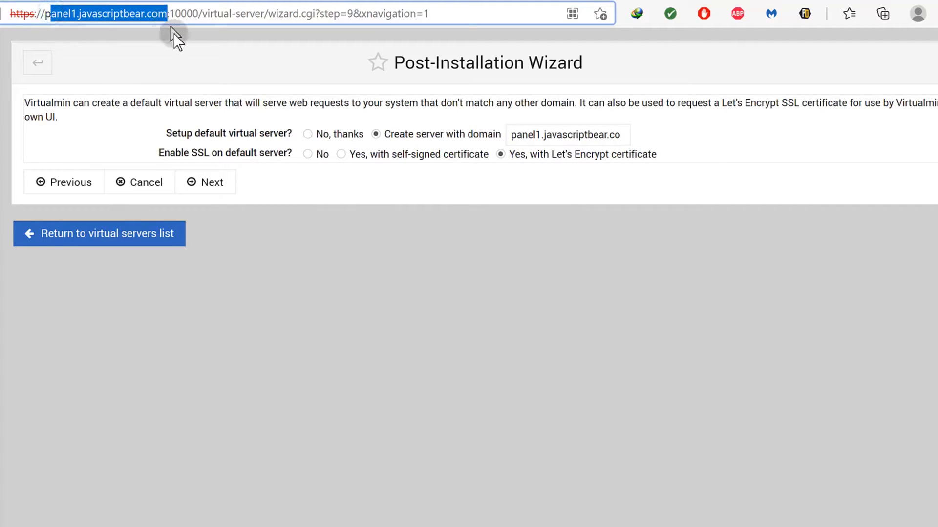
pyautogui.click(213, 185)
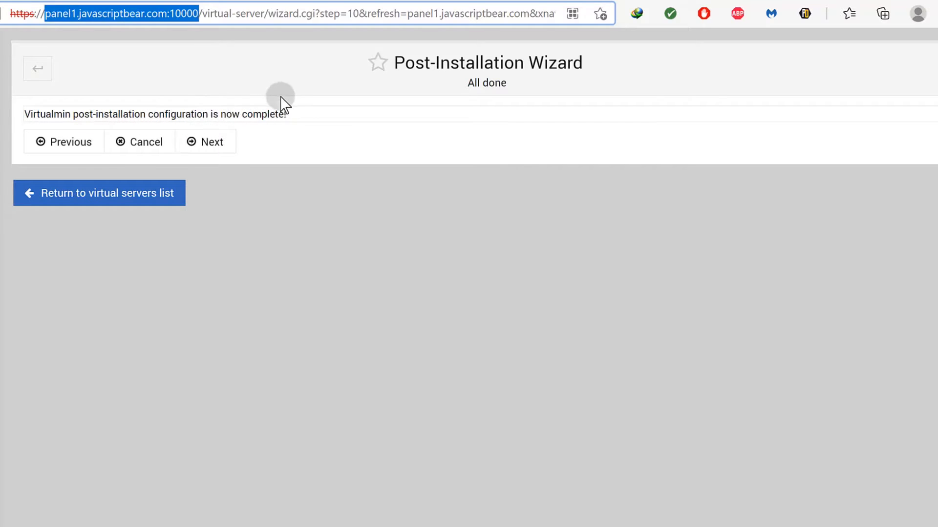
# Exit the wizard, re-check and refresh the configuration, then reload to reach System Information.
pyautogui.click(225, 140)
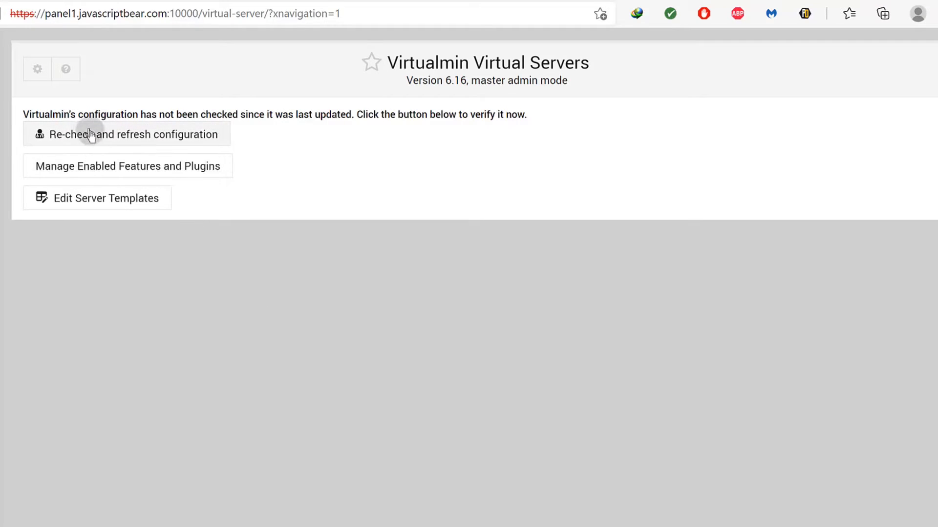
pyautogui.click(108, 141)
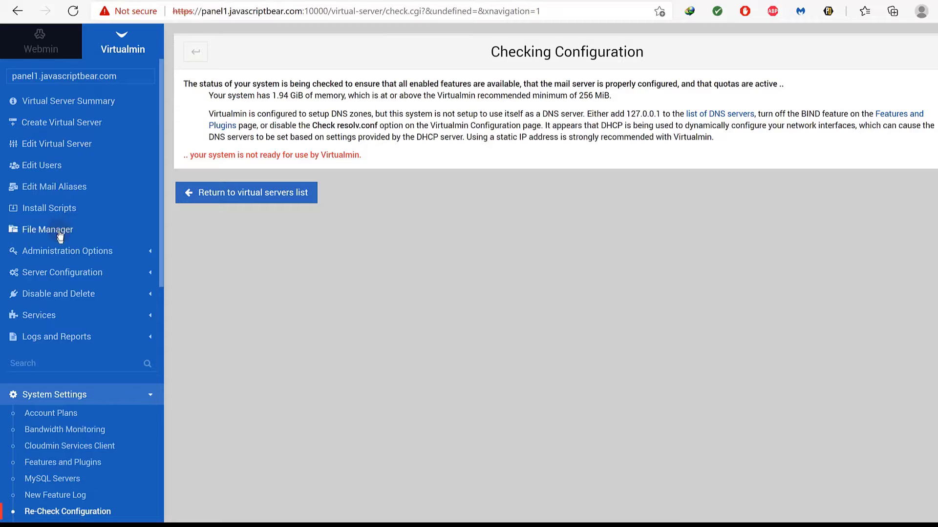
pyautogui.click(74, 12)
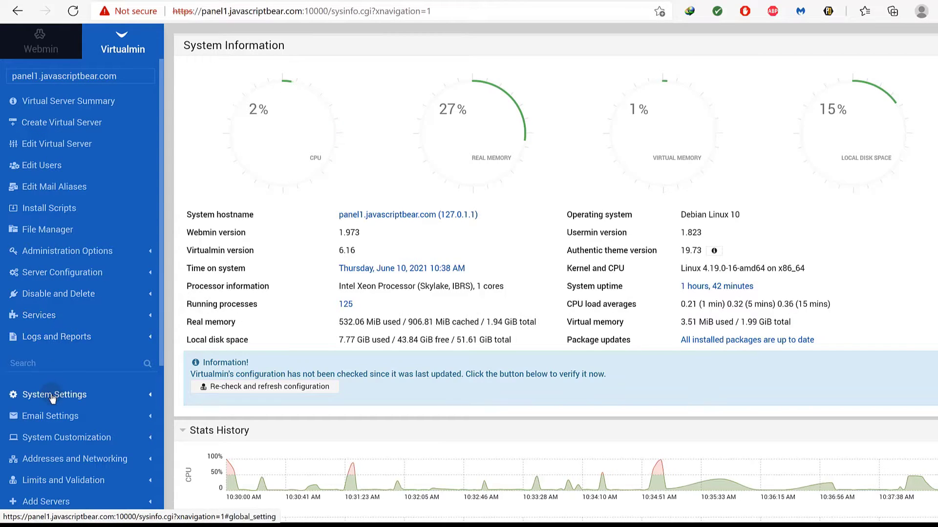
pyautogui.click(42, 53)
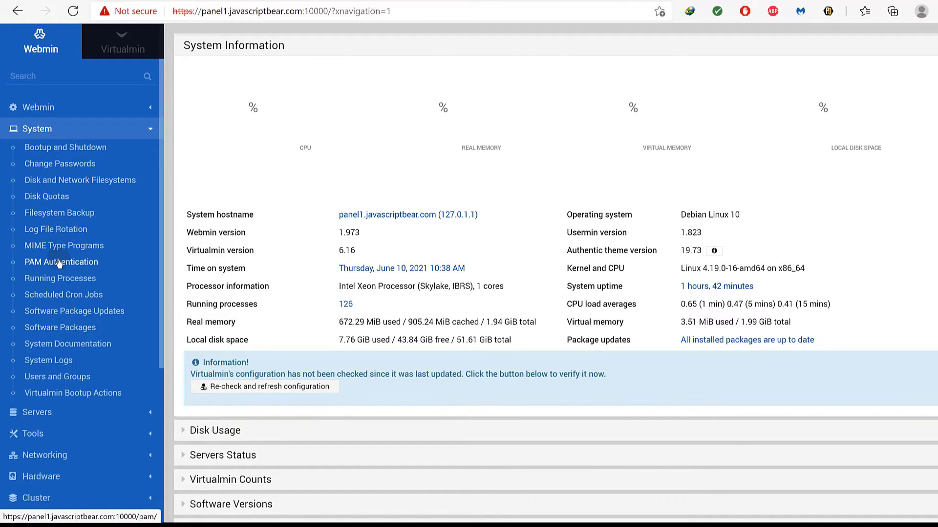
pyautogui.scroll(-3, 386, 235)
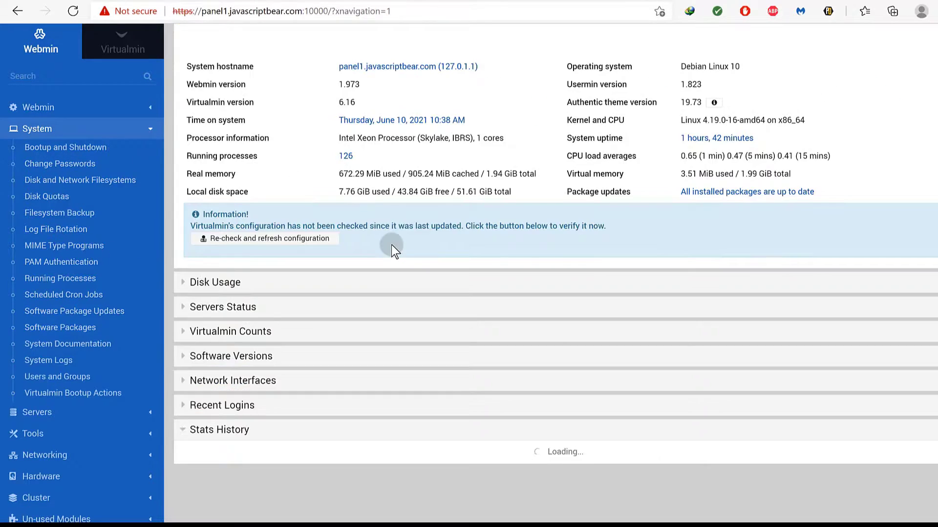
pyautogui.scroll(3, 391, 245)
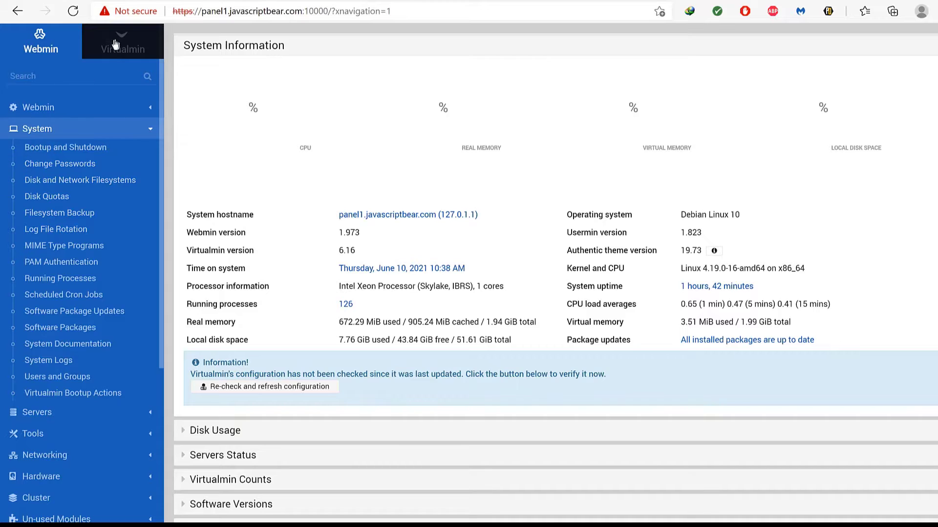
pyautogui.click(115, 44)
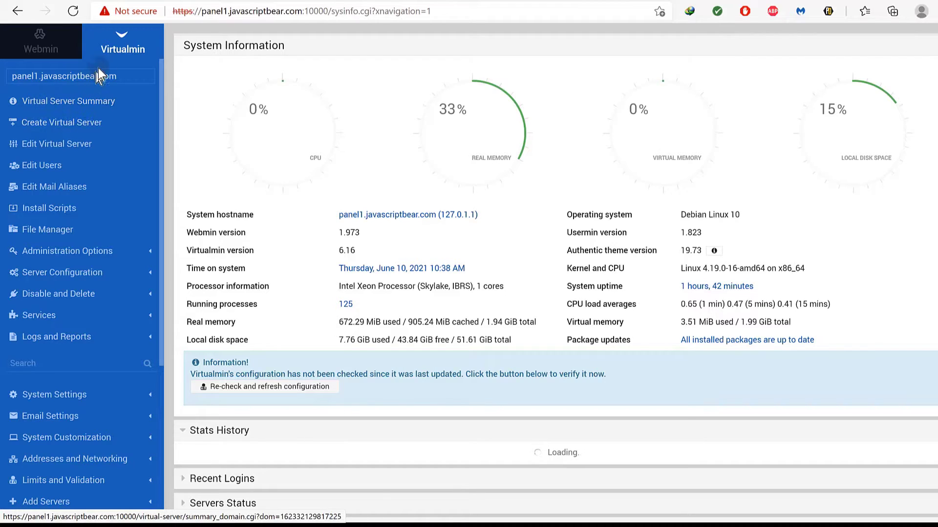
pyautogui.click(117, 44)
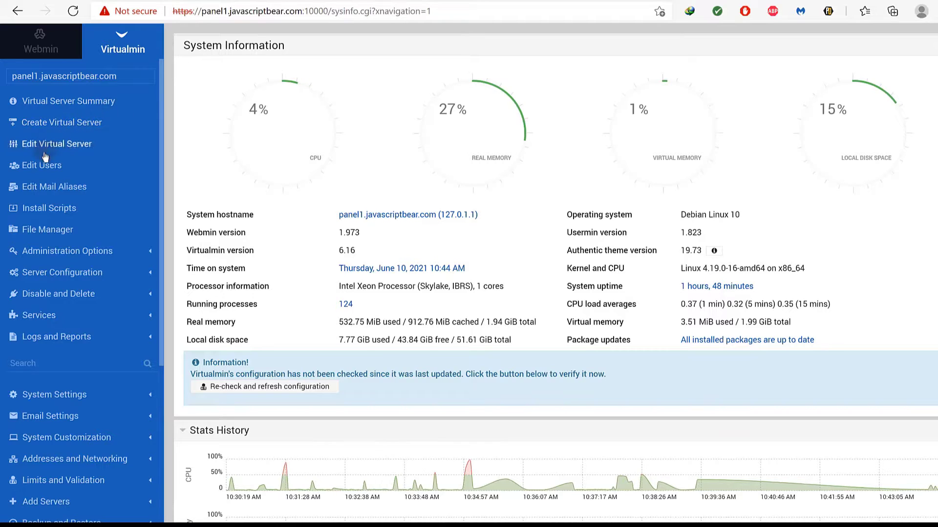
# Copy the MX target mail.panel1.javascriptbear.com from panel1's DNS Records list.
pyautogui.click(76, 274)
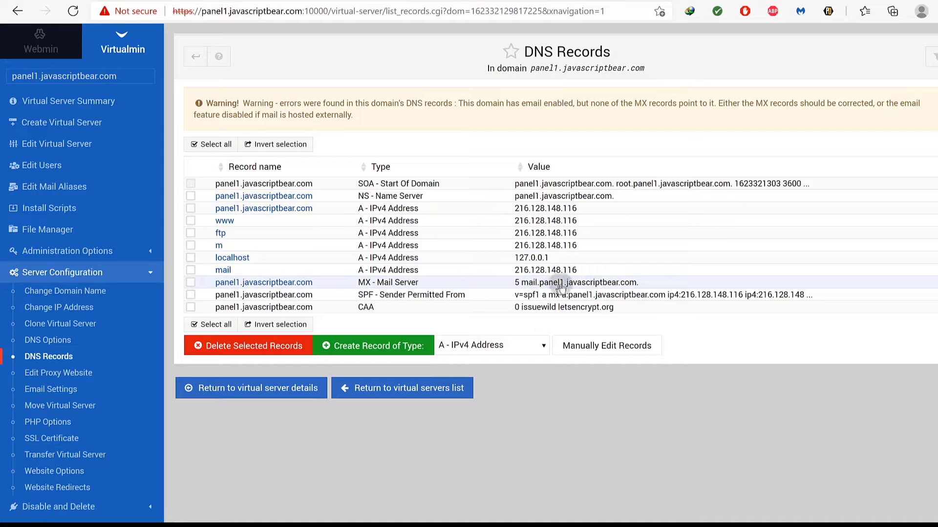
pyautogui.moveTo(627, 286); pyautogui.dragTo(526, 287)
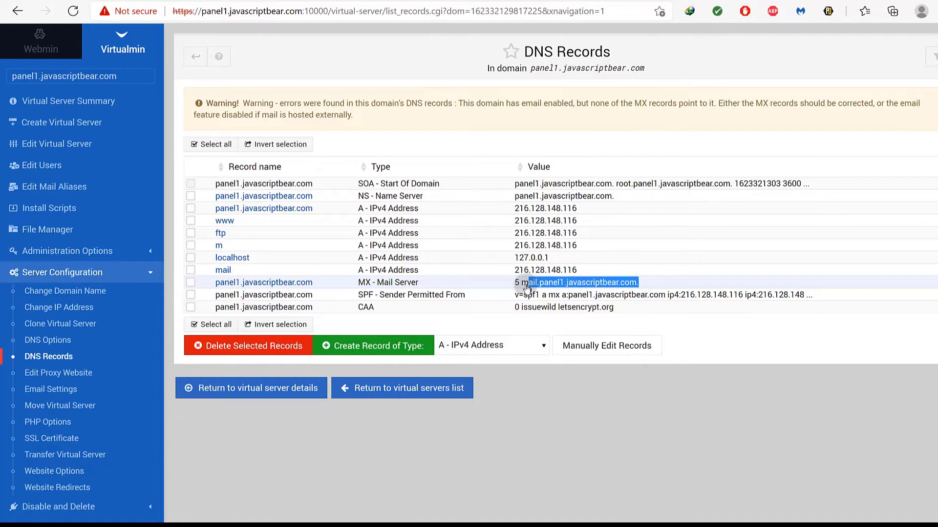
pyautogui.rightClick(526, 287)
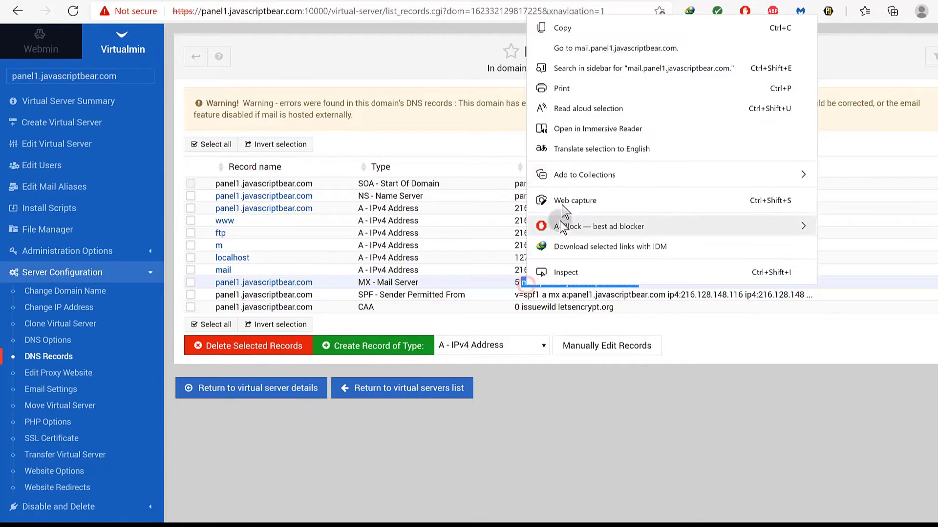
pyautogui.click(562, 28)
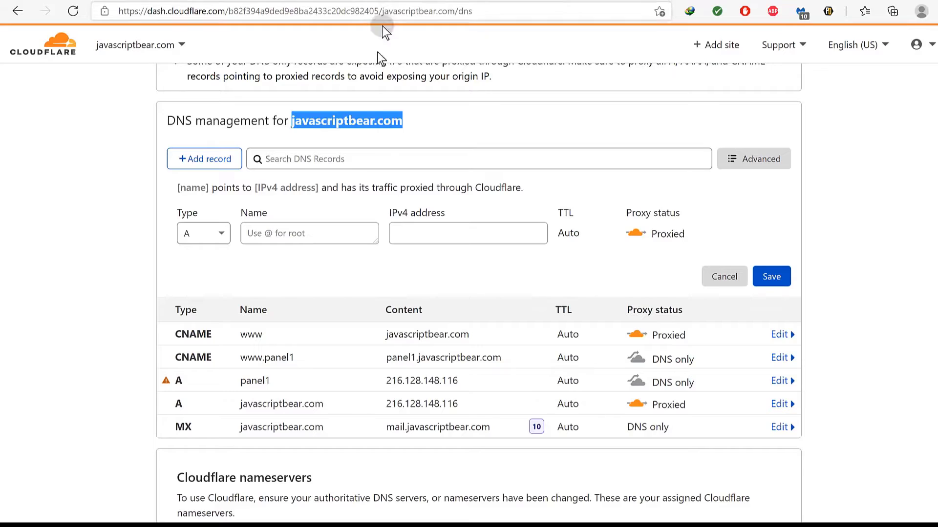
# Save an MX record 'panel1' pointing to mail.panel1.javascriptbear.com with priority 5.
pyautogui.click(224, 234)
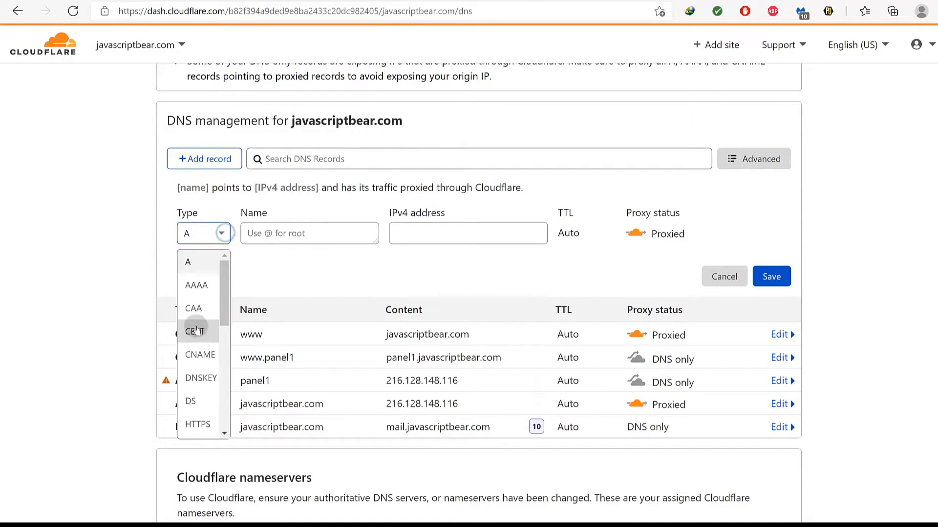
pyautogui.scroll(-2, 210, 402)
pyautogui.scroll(-1, 211, 405)
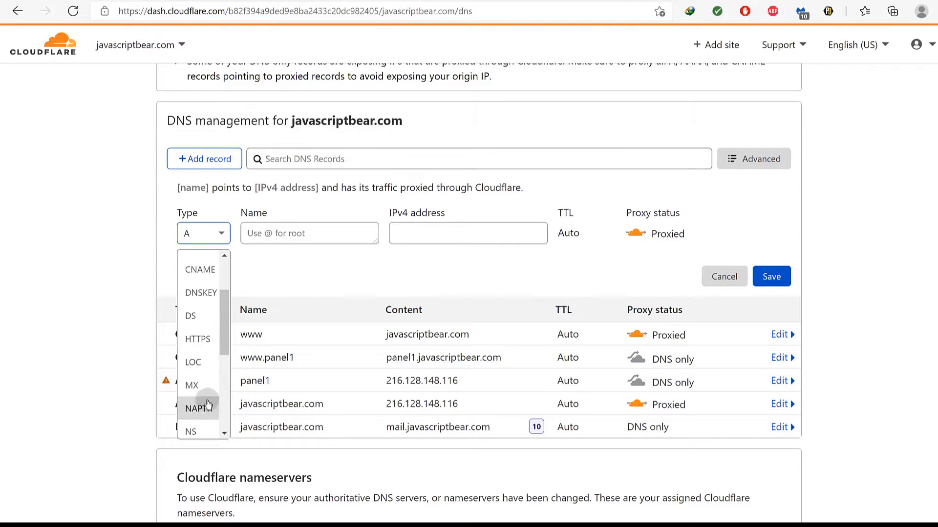
pyautogui.click(203, 384)
pyautogui.click(286, 224)
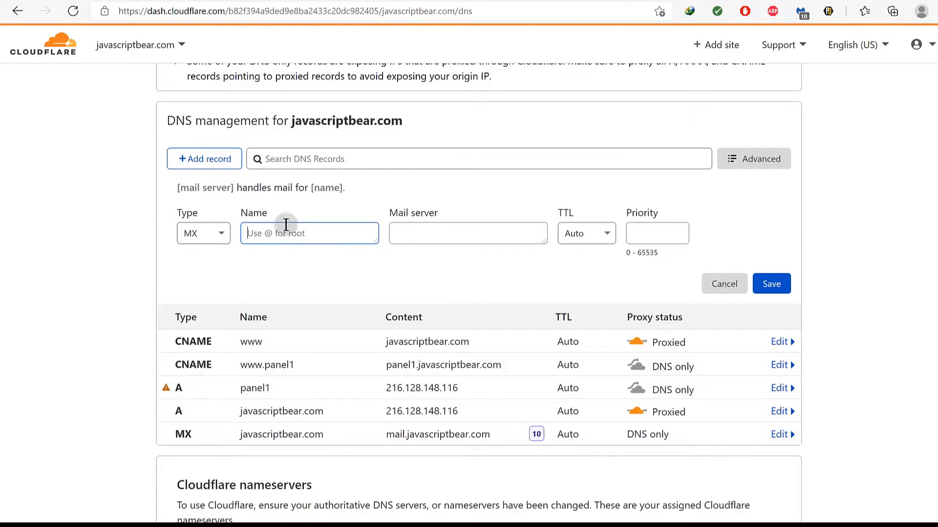
pyautogui.click(254, 233)
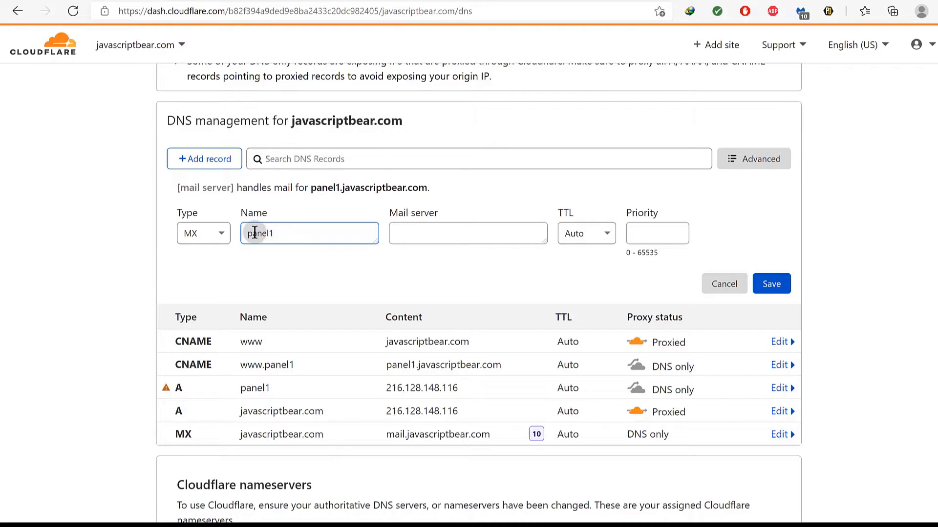
pyautogui.click(412, 233)
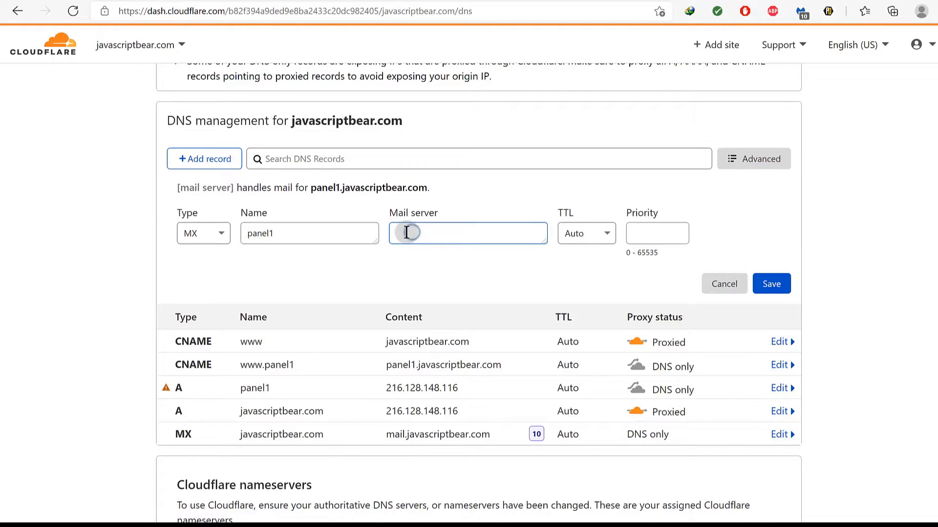
pyautogui.rightClick(407, 233)
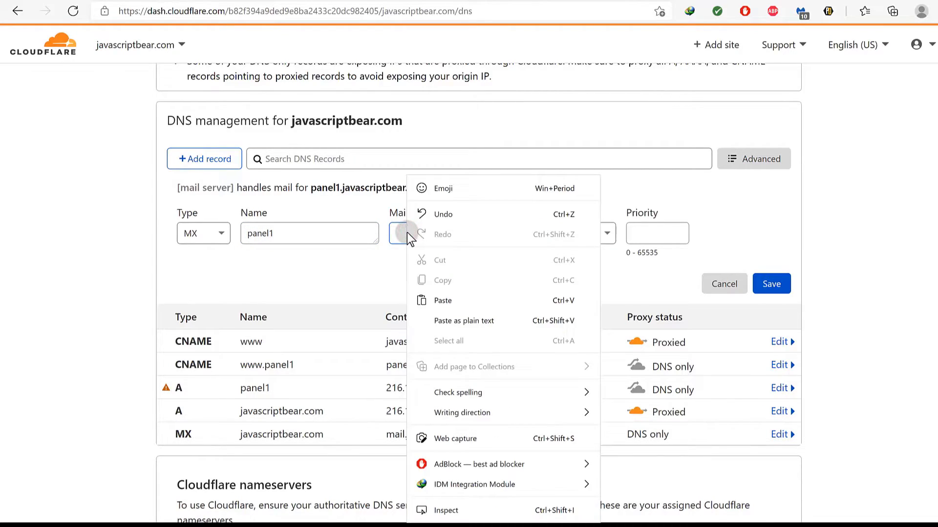
pyautogui.click(450, 302)
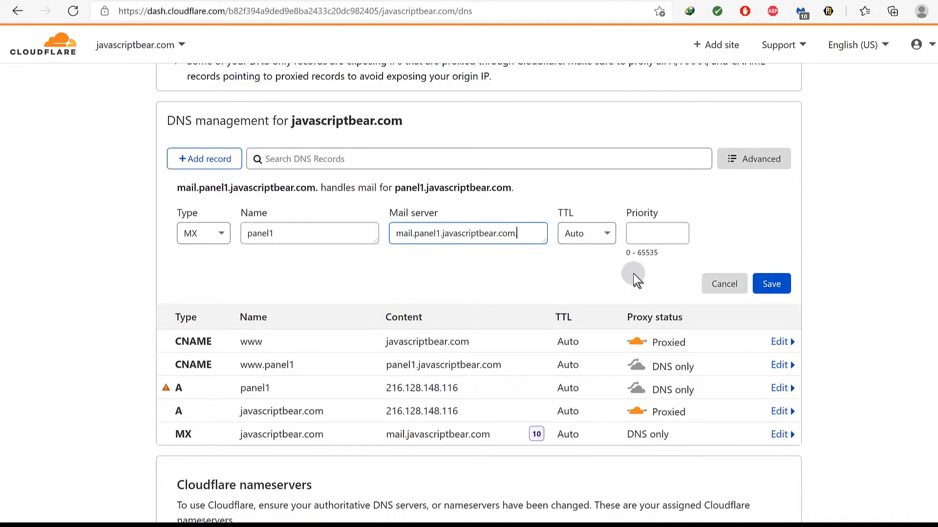
pyautogui.click(656, 233)
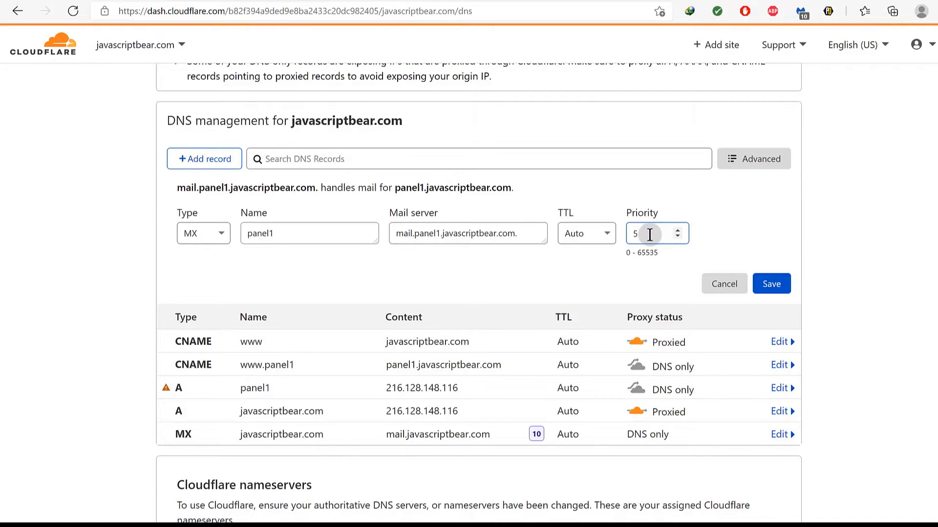
pyautogui.click(766, 285)
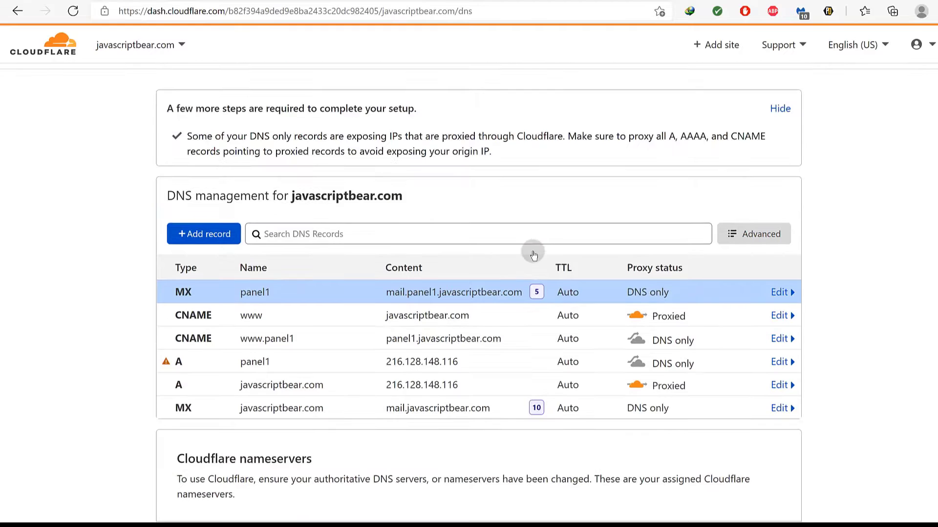
# Go back to Virtualmin's DNS Records page.
pyautogui.scroll(2, 532, 235)
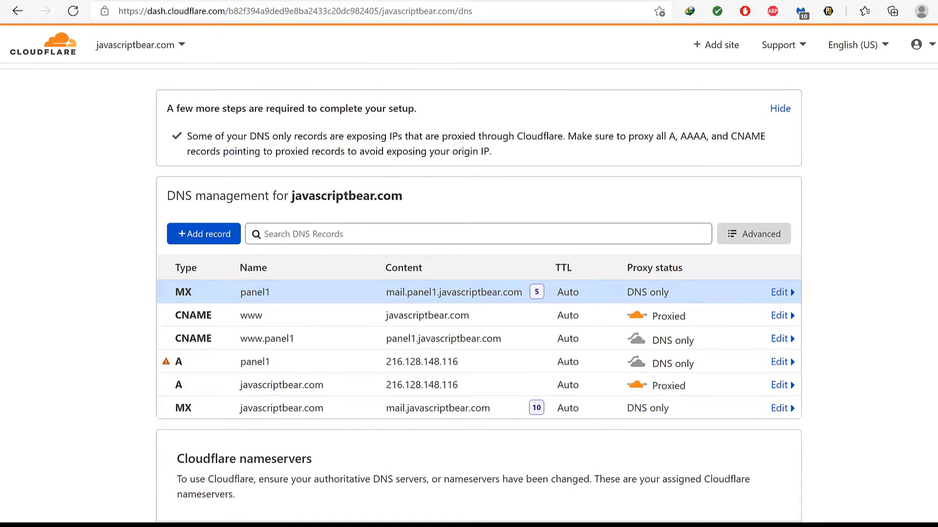
pyautogui.hotkey('alt', 'Tab')
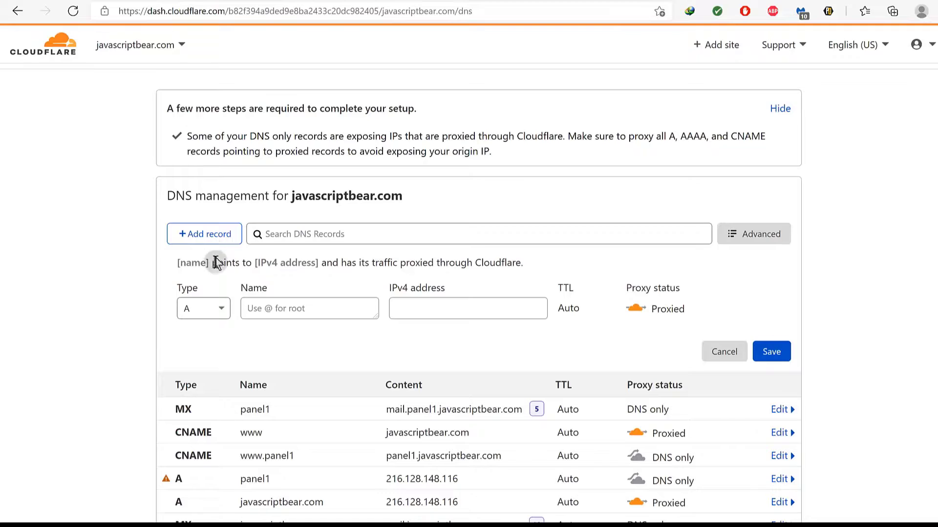
pyautogui.click(221, 308)
pyautogui.scroll(-5, 200, 427)
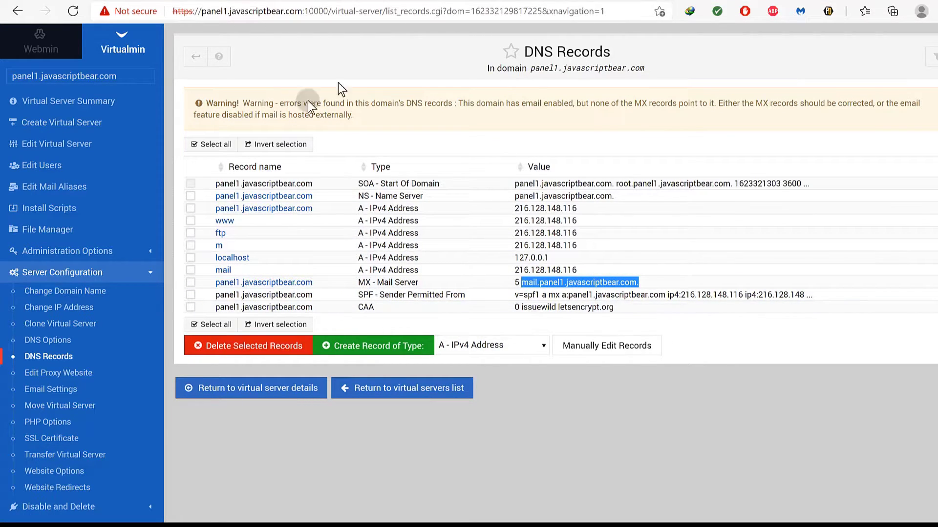
pyautogui.click(254, 70)
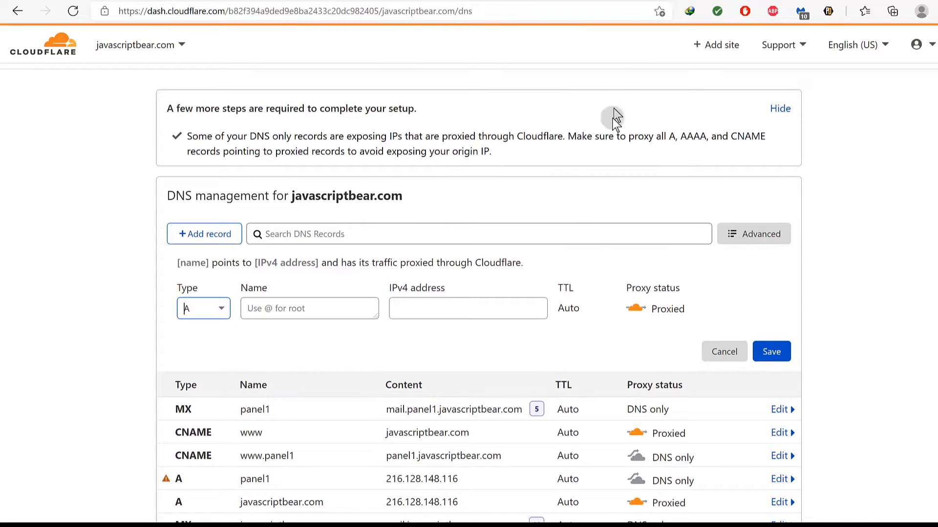
# Bring up the Virtualmin tab with Edit Virtual Server for panel1.javascriptbear.com.
pyautogui.click(651, 0)
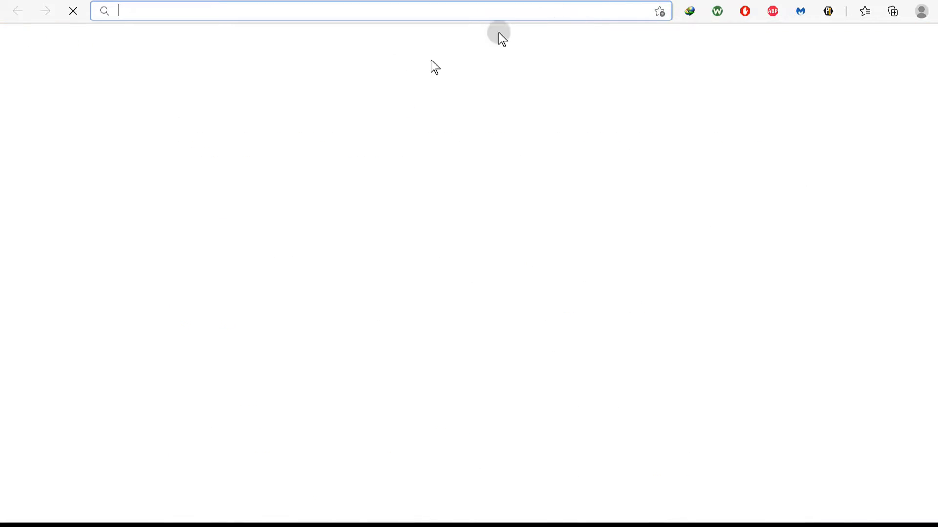
pyautogui.click(419, 3)
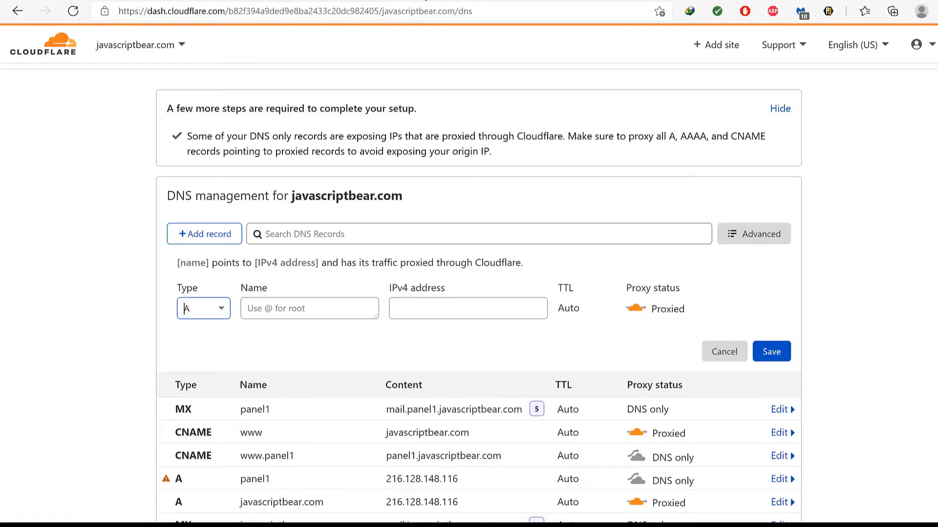
pyautogui.click(552, 3)
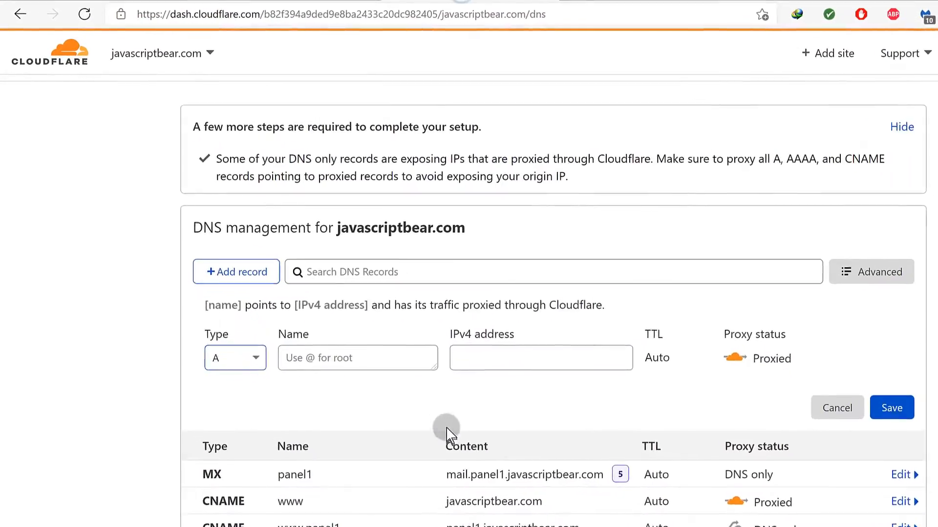
# Scroll Cloudflare's javascriptbear.com DNS table to the new panel1 MX record.
pyautogui.scroll(-2, 448, 433)
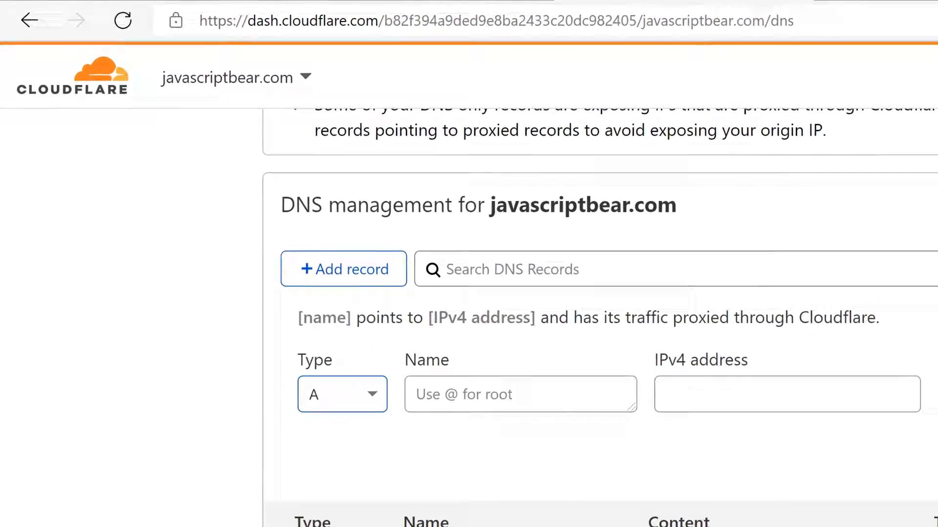
# Search Bing for 'cloudflare ports' and open Cloudflare's compatible network ports article.
pyautogui.hotkey('ctrl', 't')
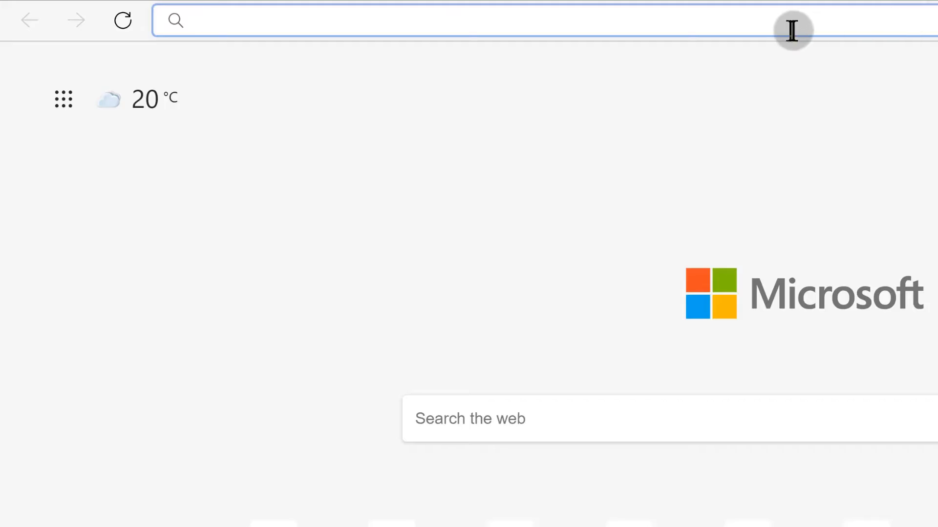
pyautogui.click(760, 23)
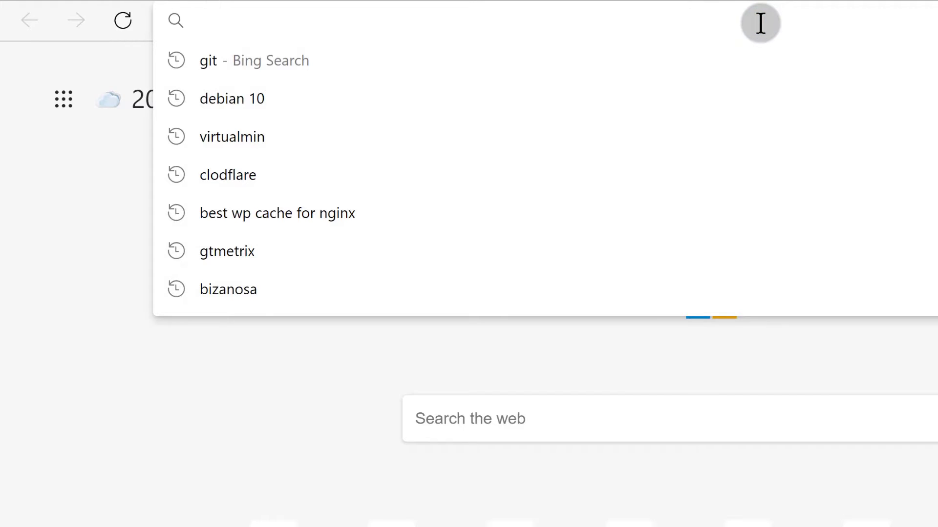
pyautogui.write('clo')
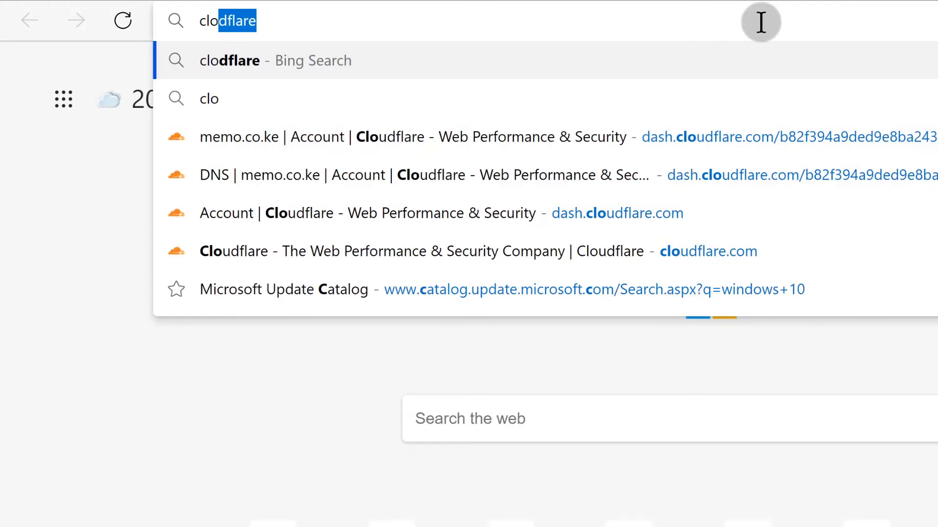
pyautogui.write('udflare ')
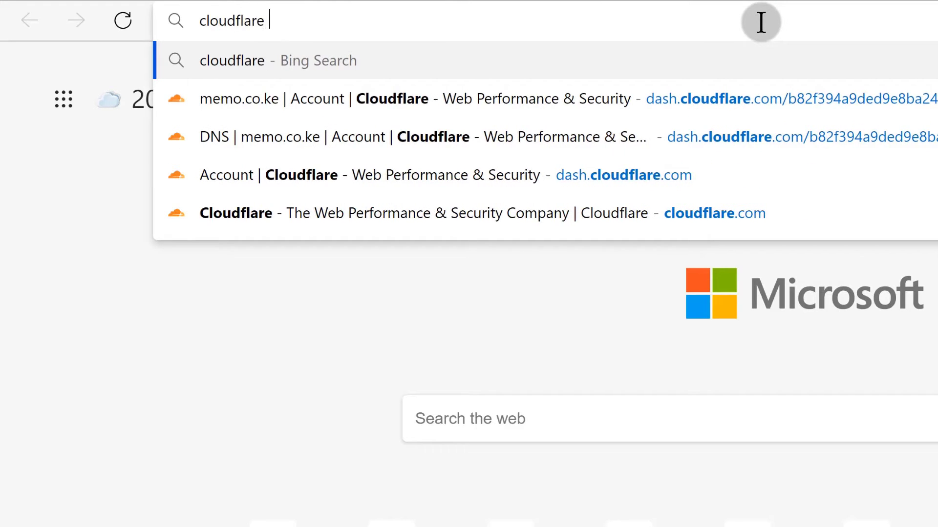
pyautogui.write('ports')
pyautogui.press('Return')
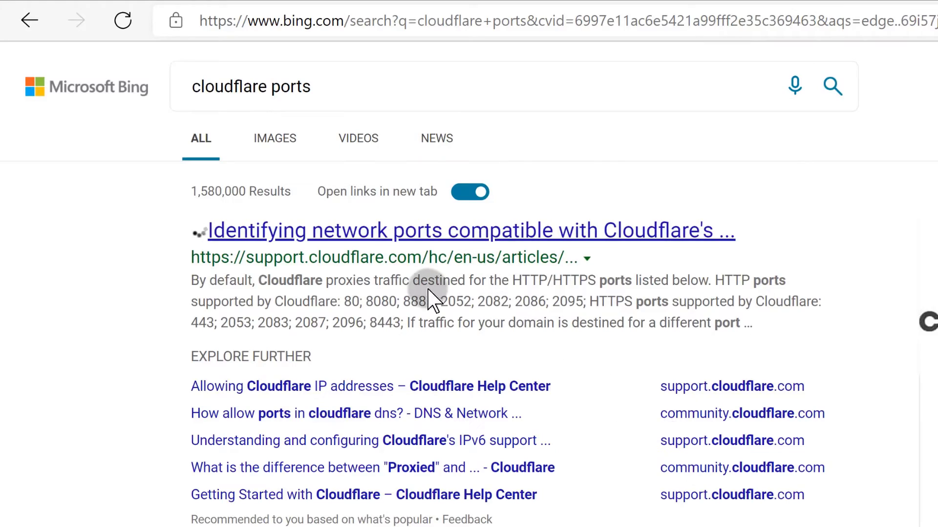
pyautogui.click(364, 227)
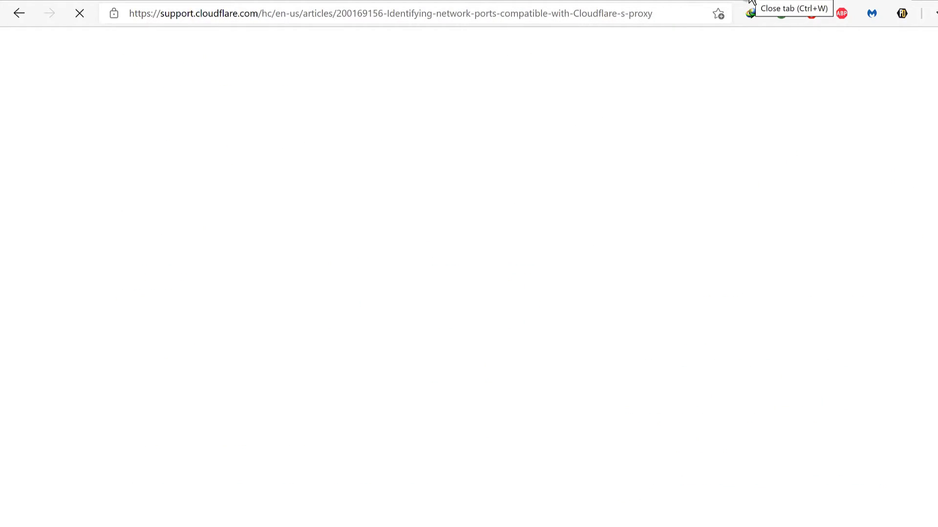
# Copy HTTPS port 2053 from the article's list of supported ports.
pyautogui.scroll(-3, 397, 110)
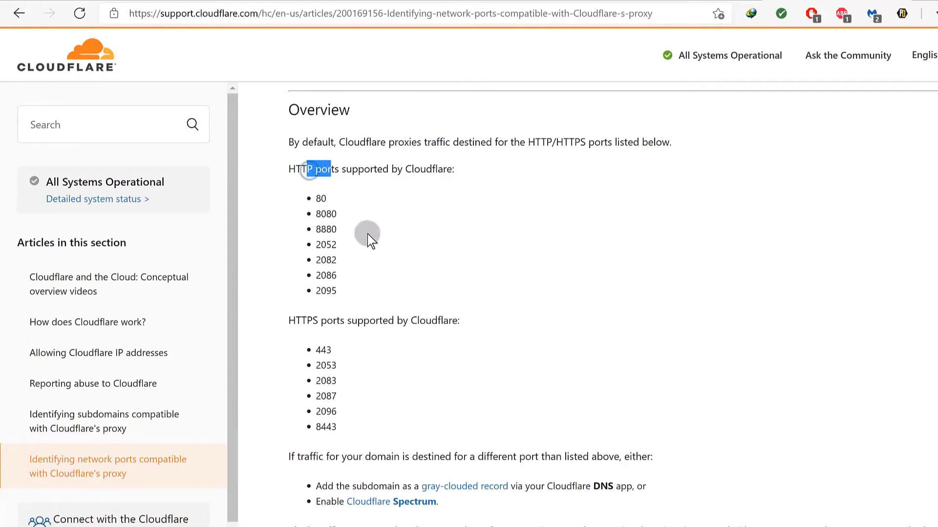
pyautogui.scroll(-1, 368, 235)
pyautogui.scroll(-1, 383, 292)
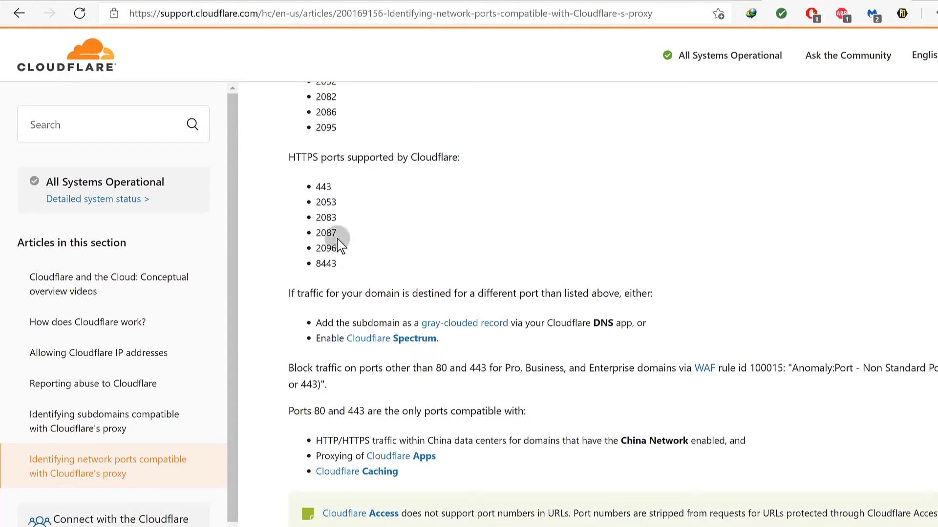
pyautogui.moveTo(322, 202); pyautogui.dragTo(345, 204)
pyautogui.rightClick(334, 203)
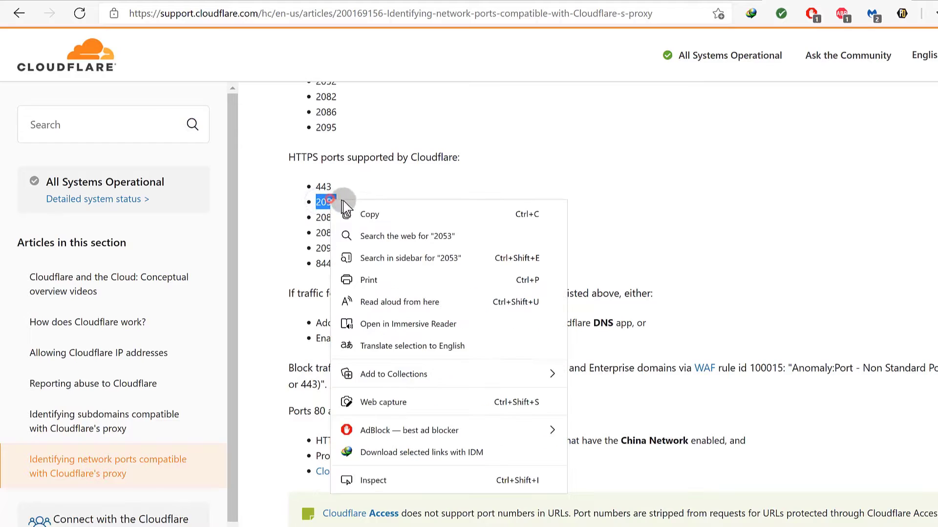
pyautogui.click(365, 214)
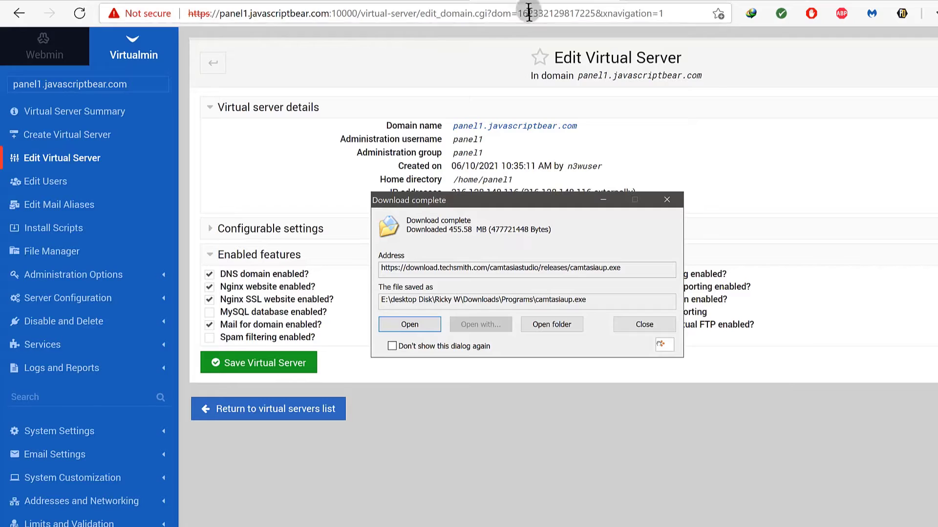
# Open Webmin's Usermin Configuration, then open the Networking > FirewallD module in a new tab.
pyautogui.click(667, 199)
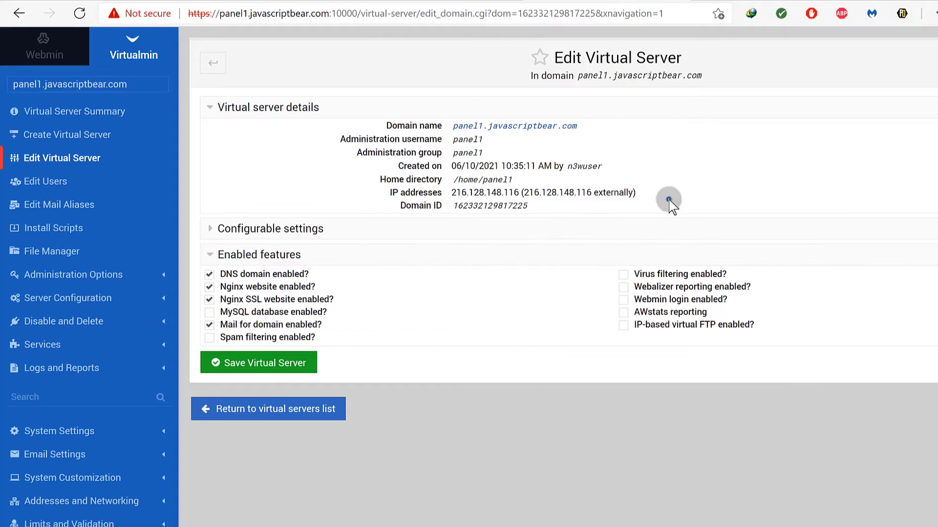
pyautogui.click(42, 47)
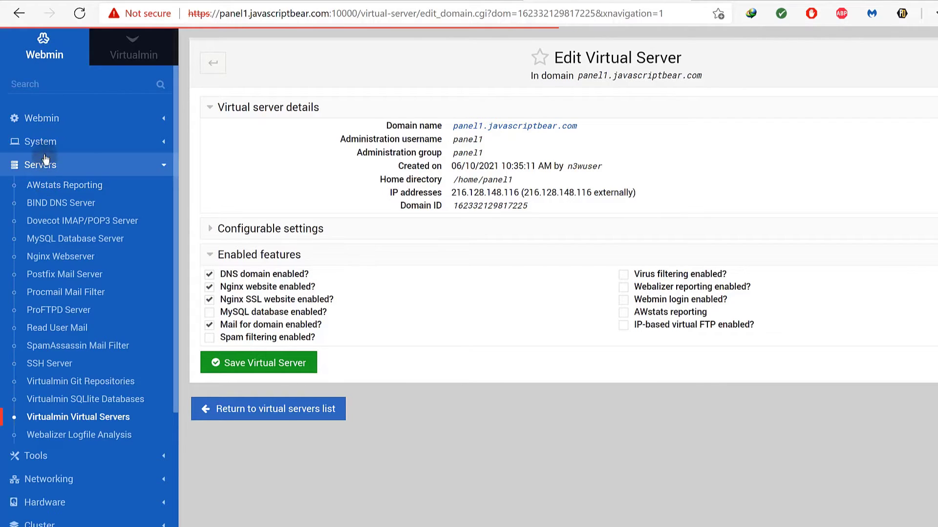
pyautogui.click(38, 119)
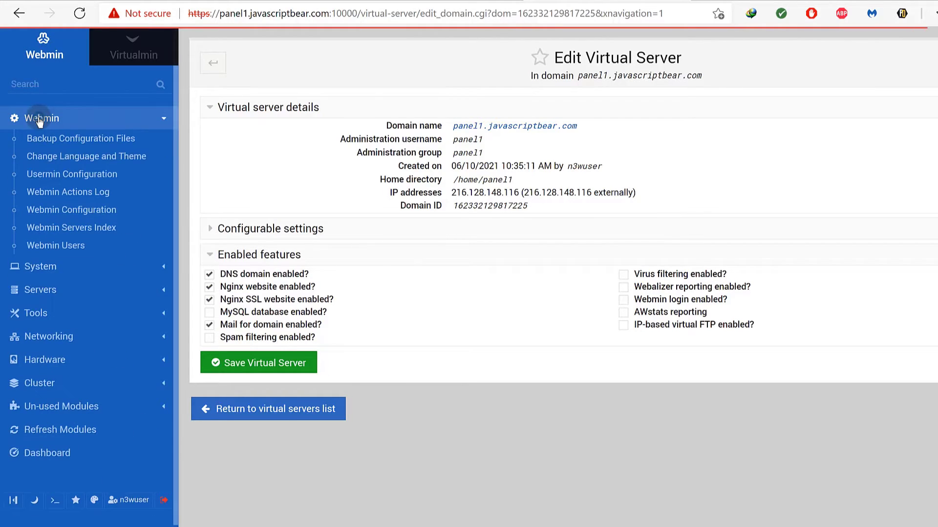
pyautogui.click(71, 175)
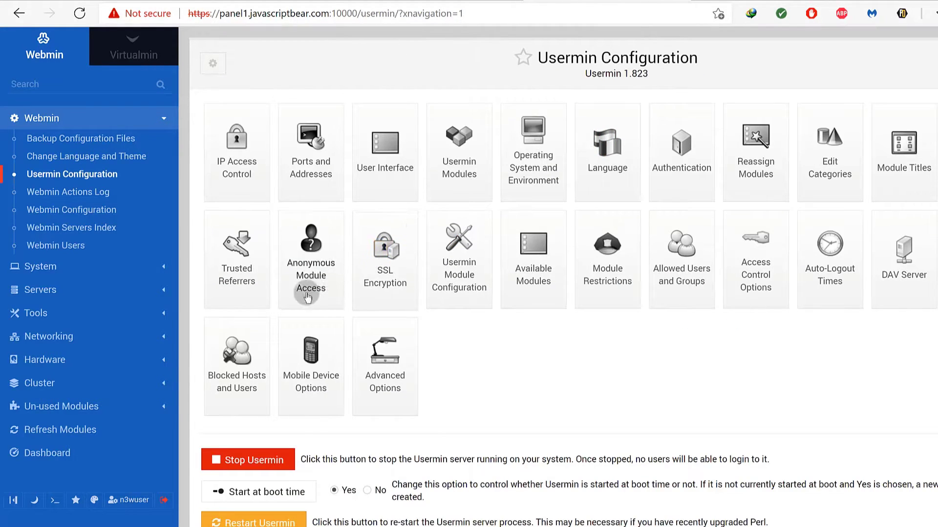
pyautogui.click(165, 339)
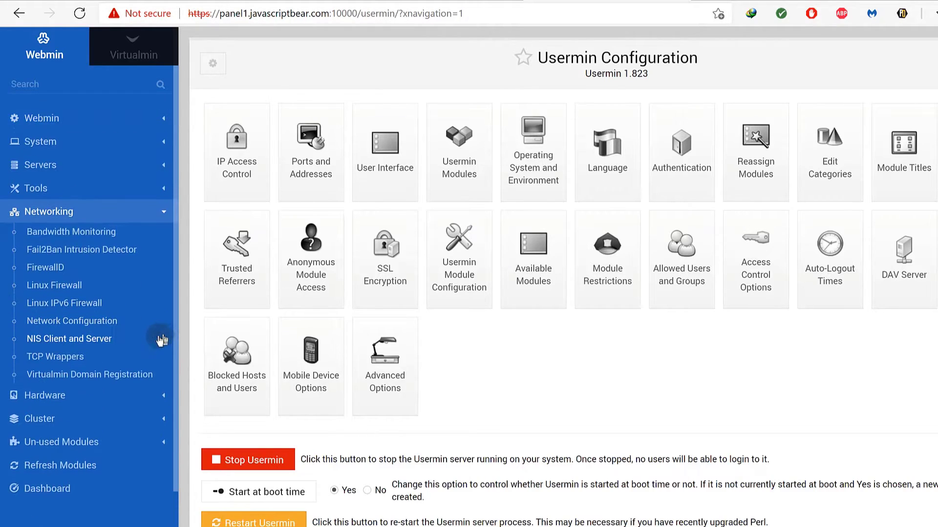
pyautogui.rightClick(45, 271)
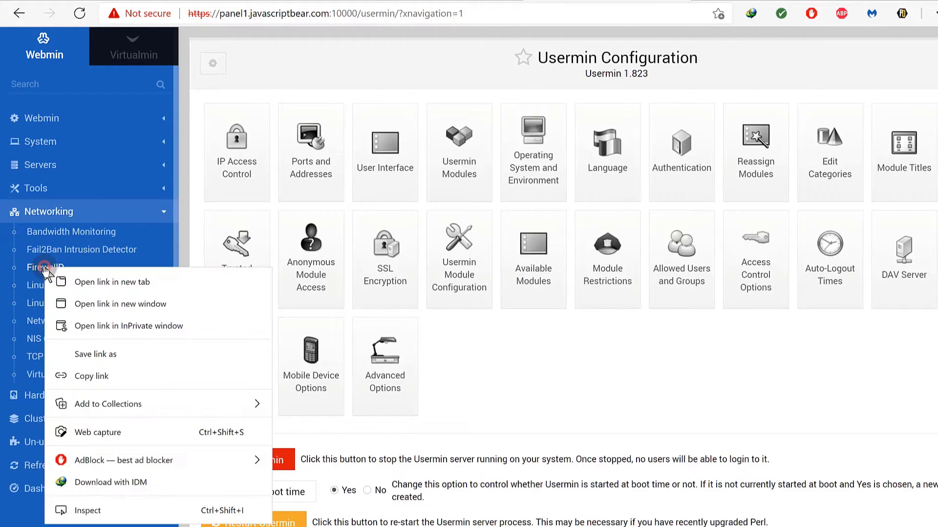
pyautogui.click(66, 279)
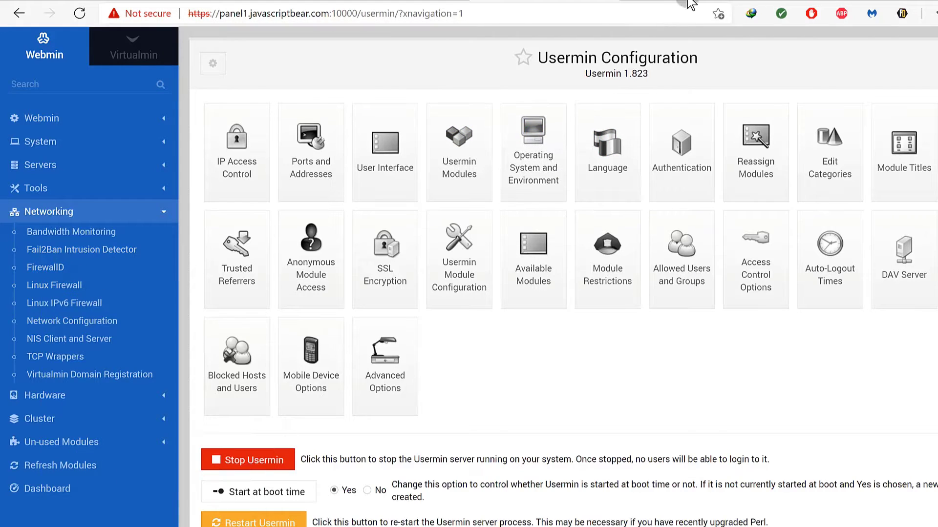
pyautogui.click(651, 5)
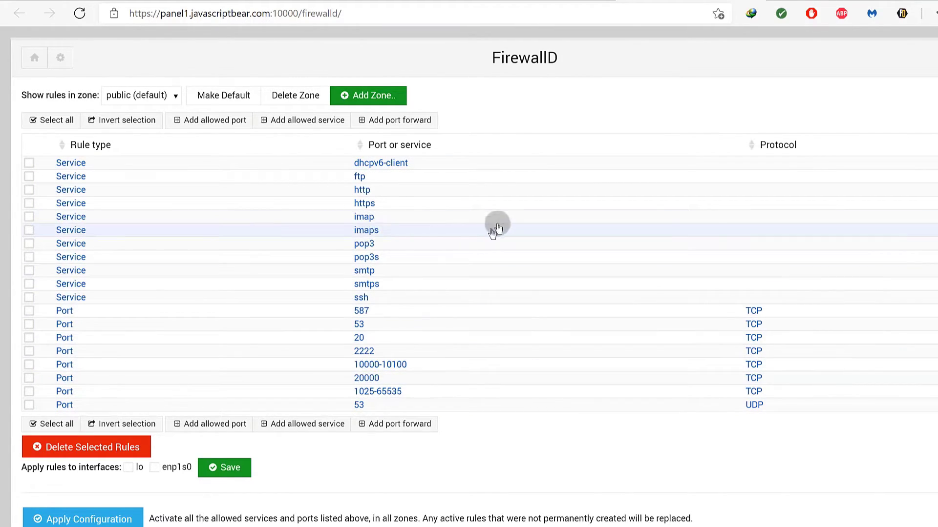
# Add single port 2053 over TCP as an allowed port in the public zone.
pyautogui.click(222, 122)
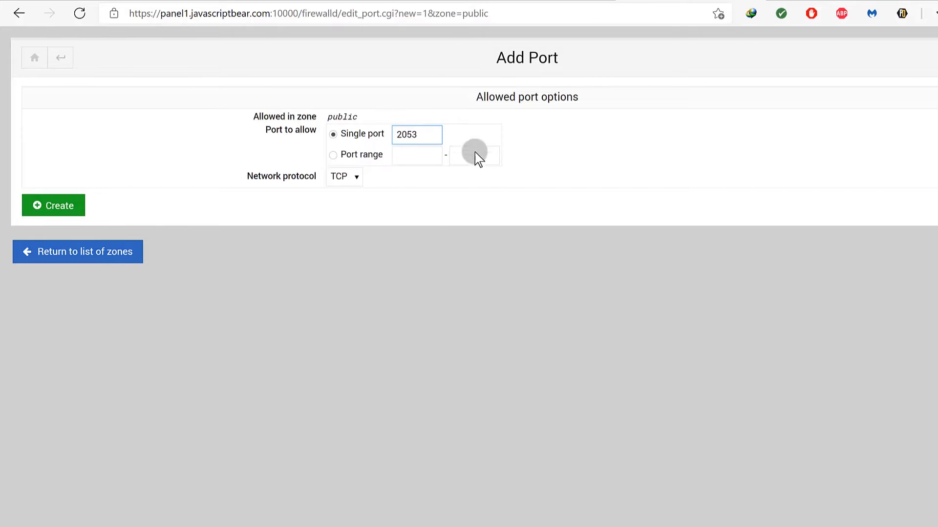
pyautogui.click(355, 179)
pyautogui.click(355, 179)
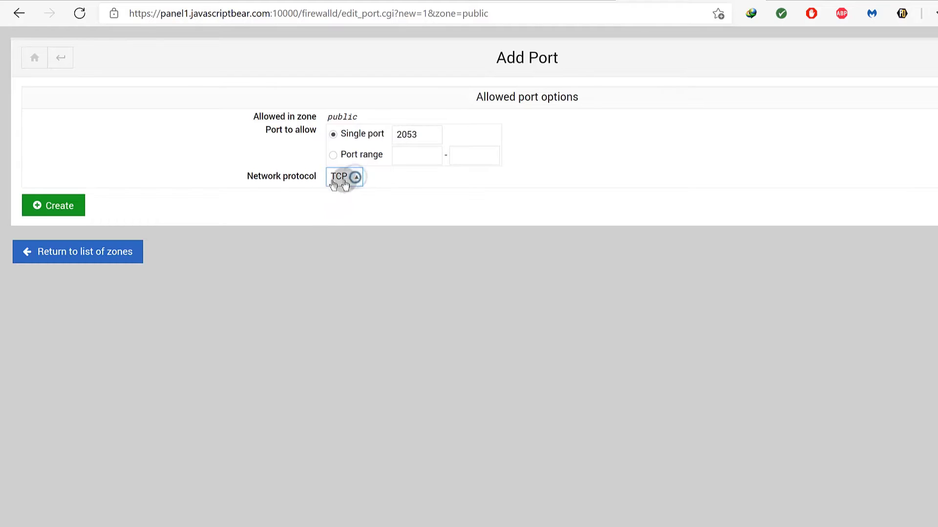
pyautogui.click(68, 207)
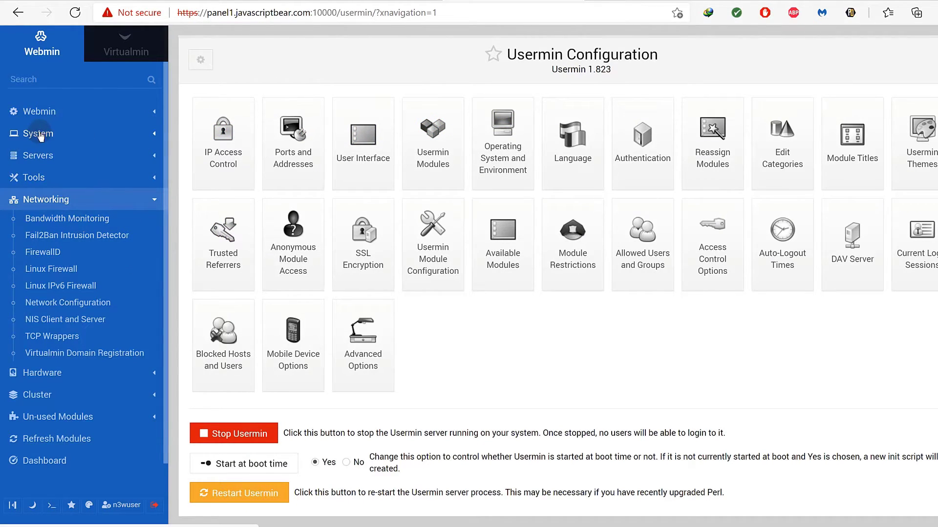
# Change Webmin's listening port from 10000 to 2053 in Ports and Addresses and save.
pyautogui.click(43, 114)
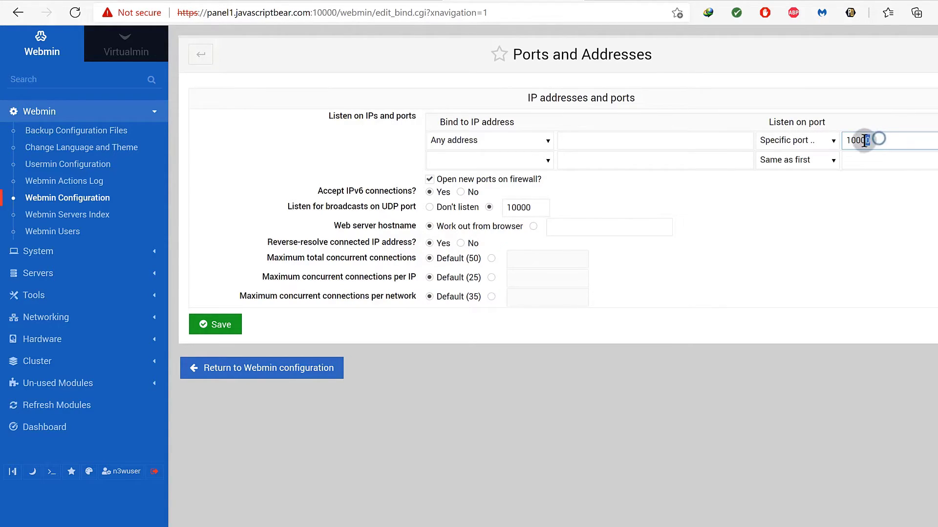
pyautogui.moveTo(865, 141); pyautogui.dragTo(846, 141)
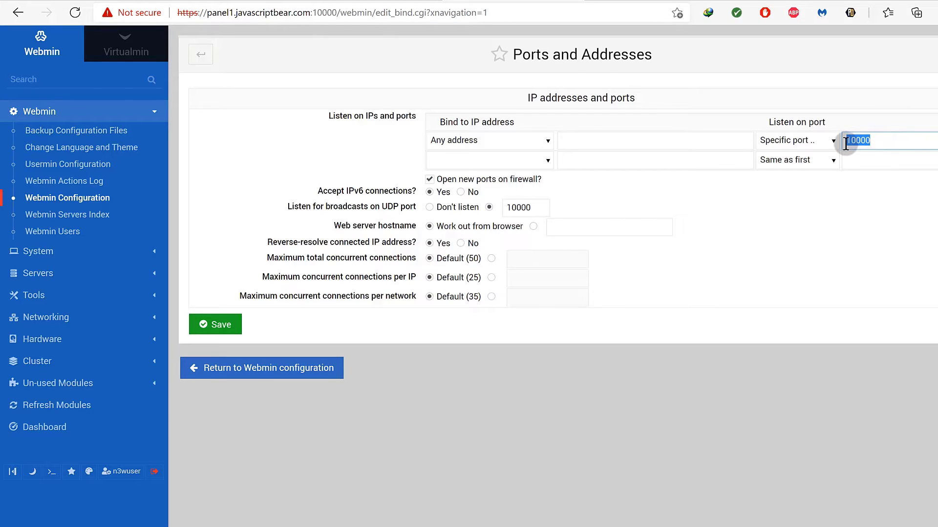
pyautogui.write('2053')
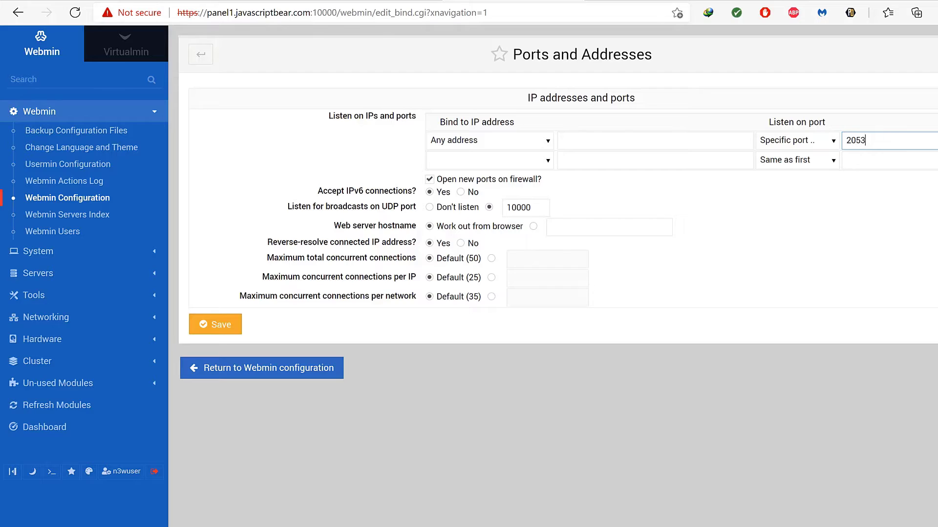
pyautogui.click(220, 325)
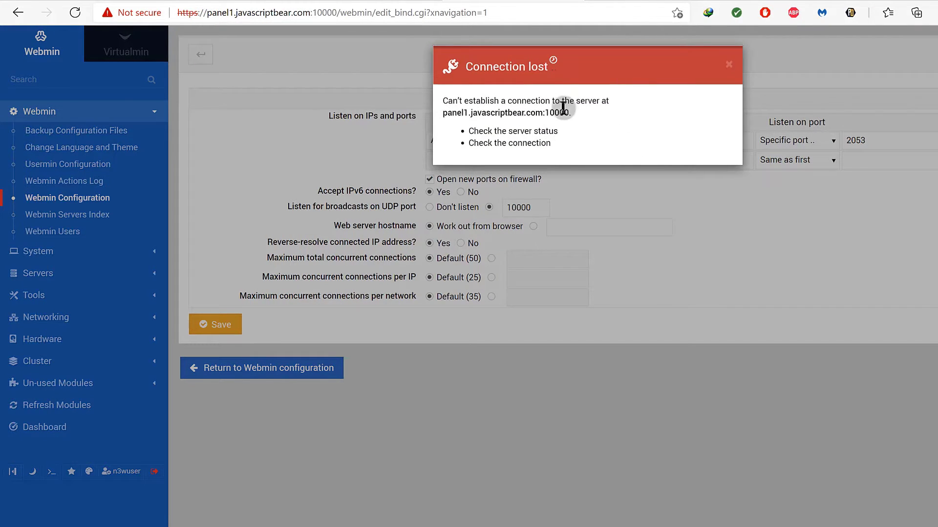
# Copy the panel hostname from the connection-lost message and go back to the Cloudflare ports article.
pyautogui.moveTo(443, 113); pyautogui.dragTo(541, 112)
pyautogui.rightClick(537, 113)
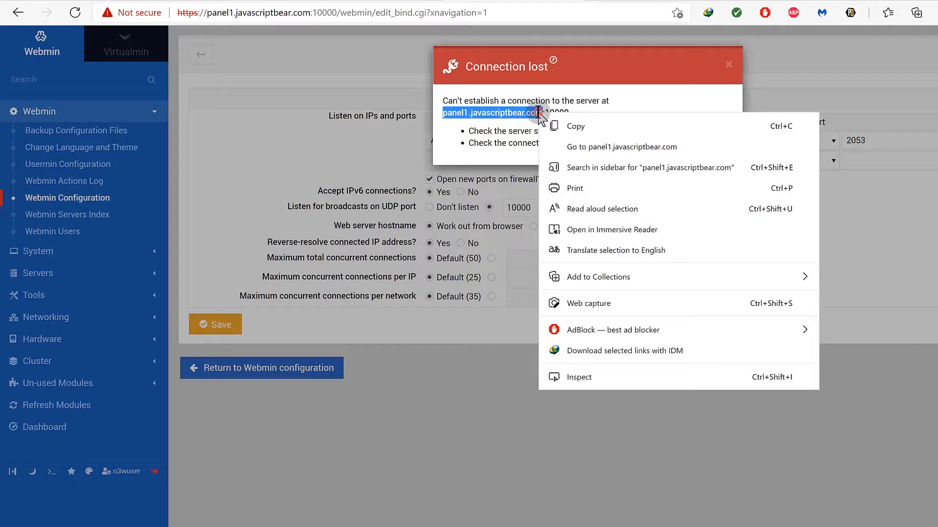
pyautogui.click(565, 125)
pyautogui.hotkey('ctrl', 'Tab')
# Load panel1.javascriptbear.com in Edge from the copied hostname.
pyautogui.click(342, 12)
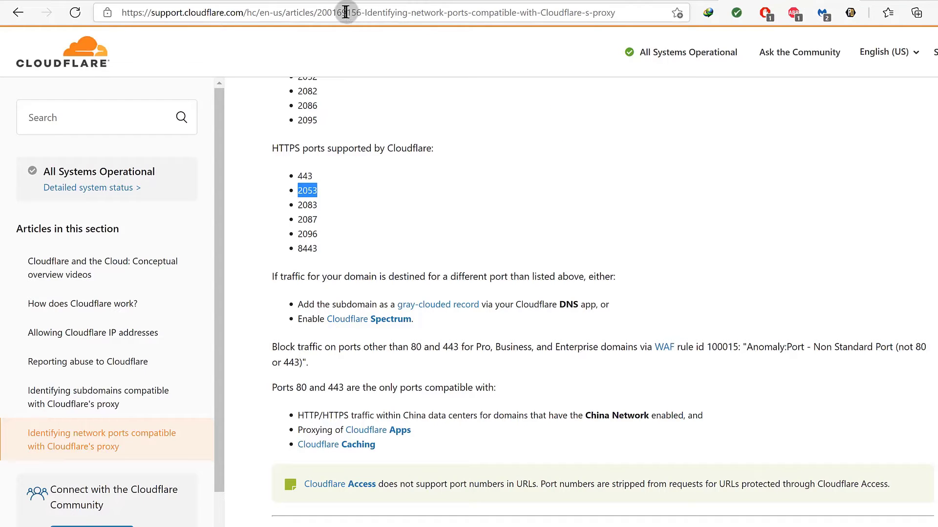
pyautogui.rightClick(342, 12)
pyautogui.click(375, 141)
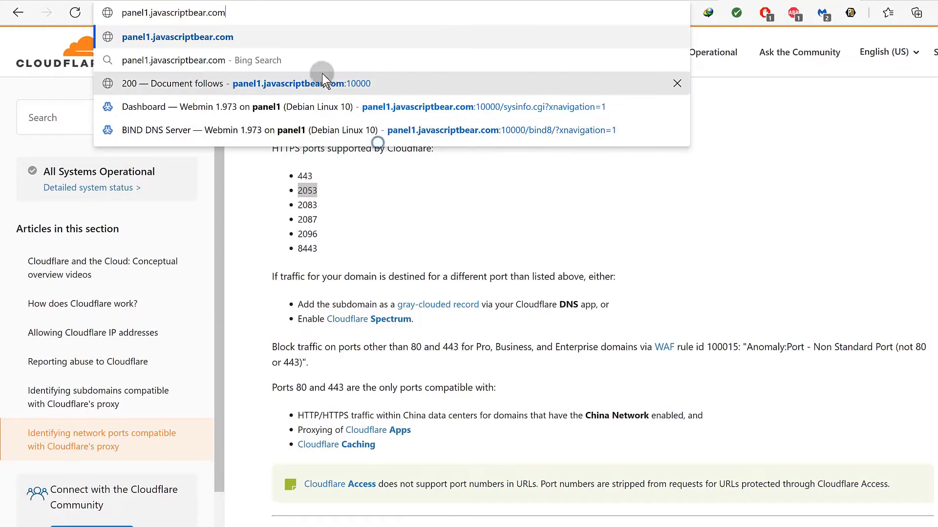
pyautogui.press('Return')
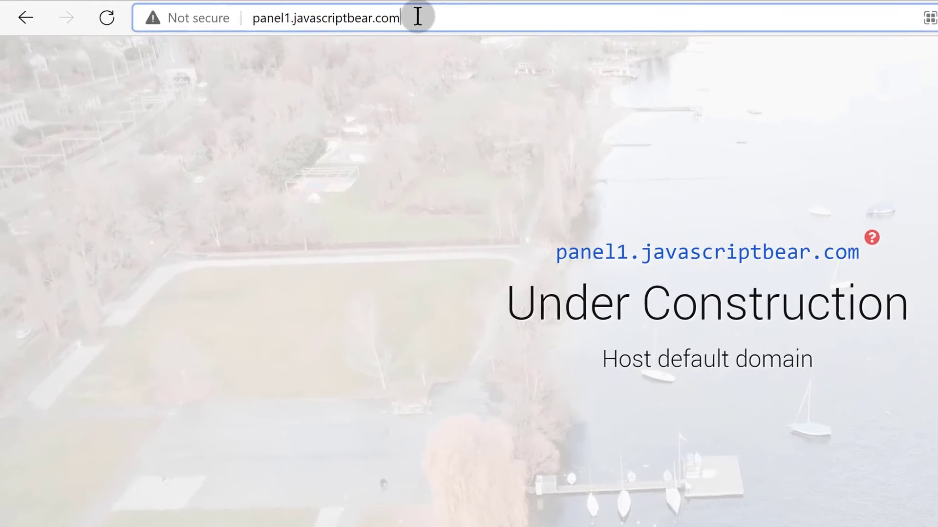
pyautogui.click(292, 12)
pyautogui.write(':2053')
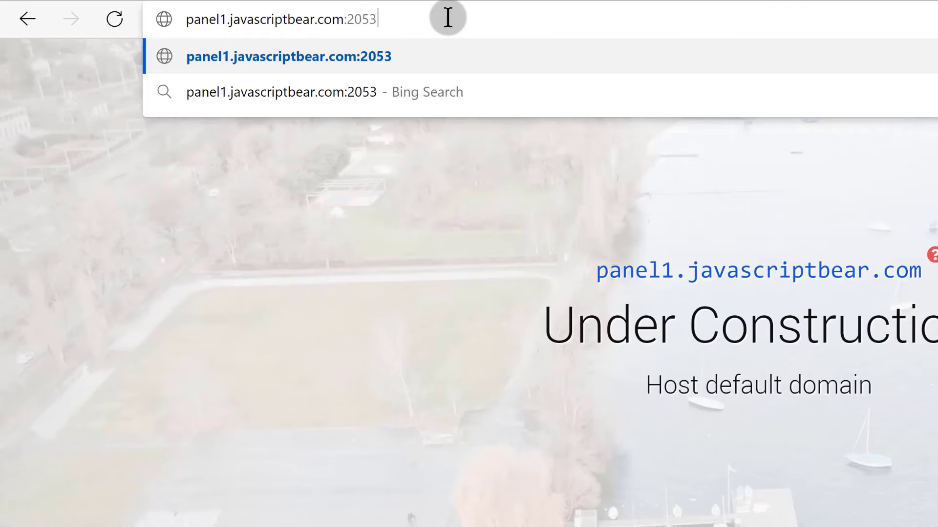
pyautogui.press('Return')
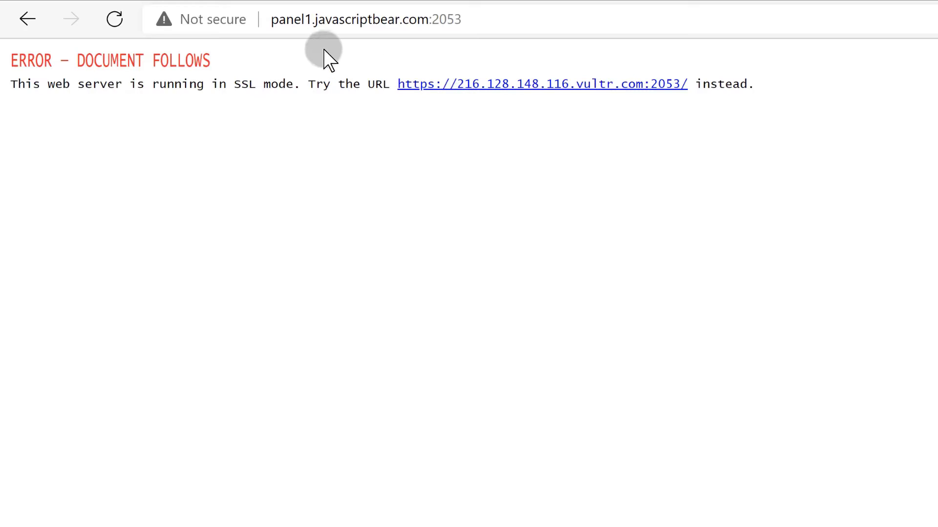
pyautogui.click(275, 24)
pyautogui.write('https')
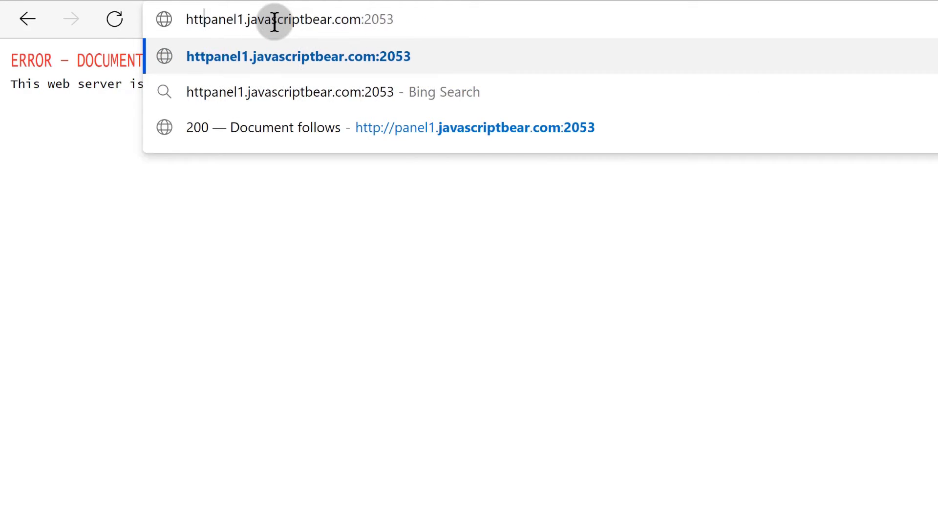
pyautogui.write('://')
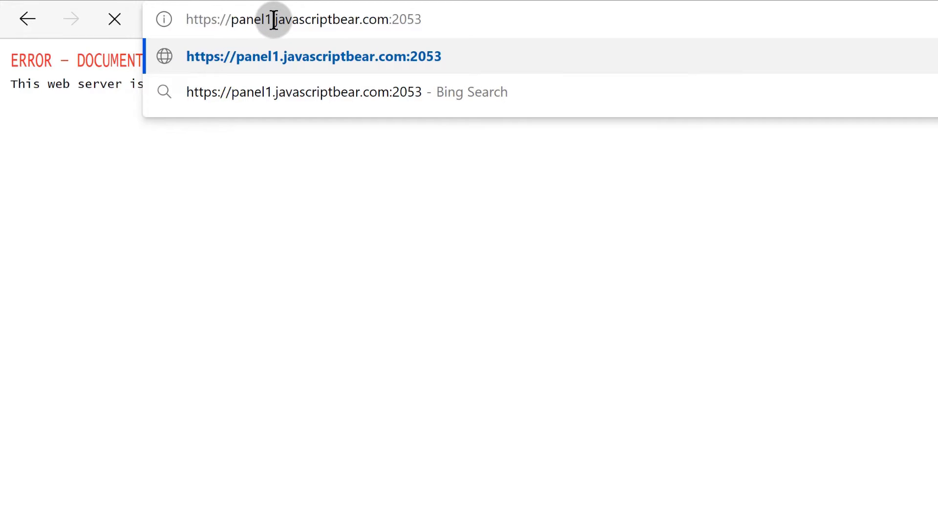
pyautogui.press('Return')
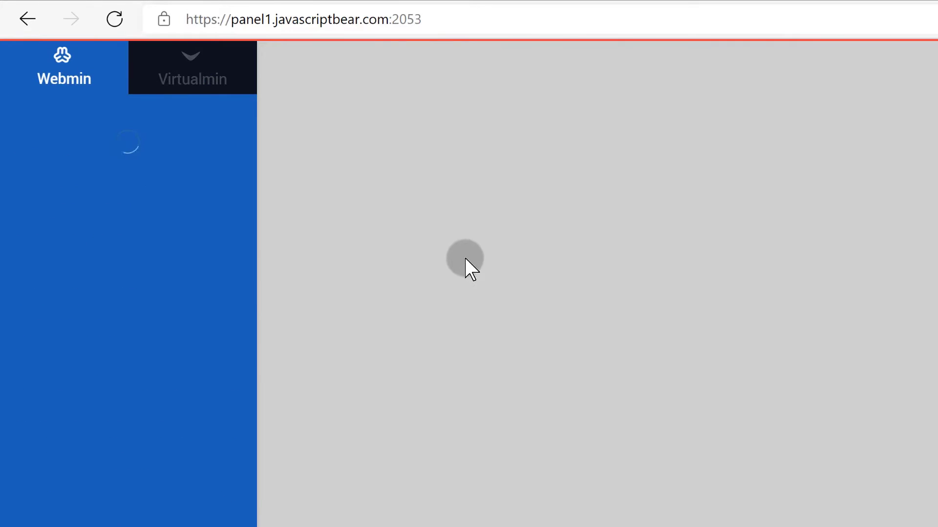
pyautogui.moveTo(392, 14); pyautogui.dragTo(430, 20)
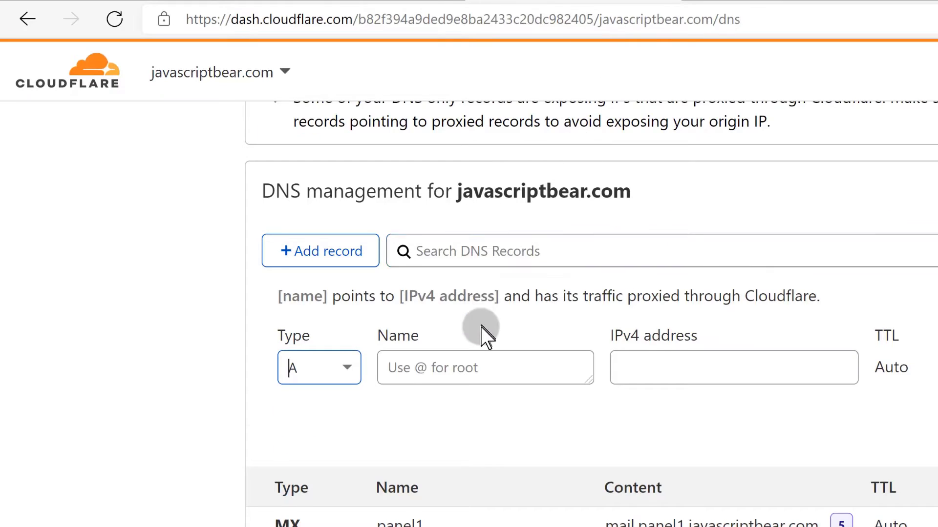
pyautogui.scroll(-5, 486, 335)
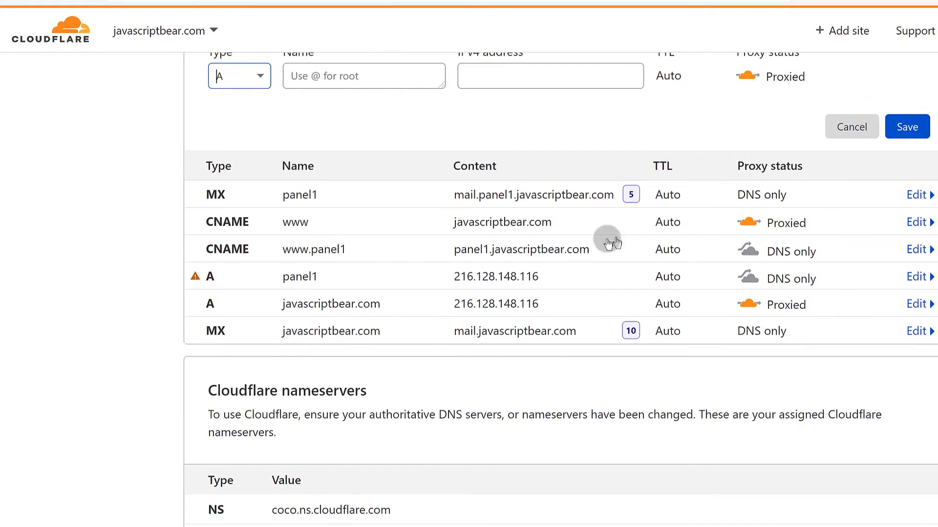
pyautogui.click(748, 253)
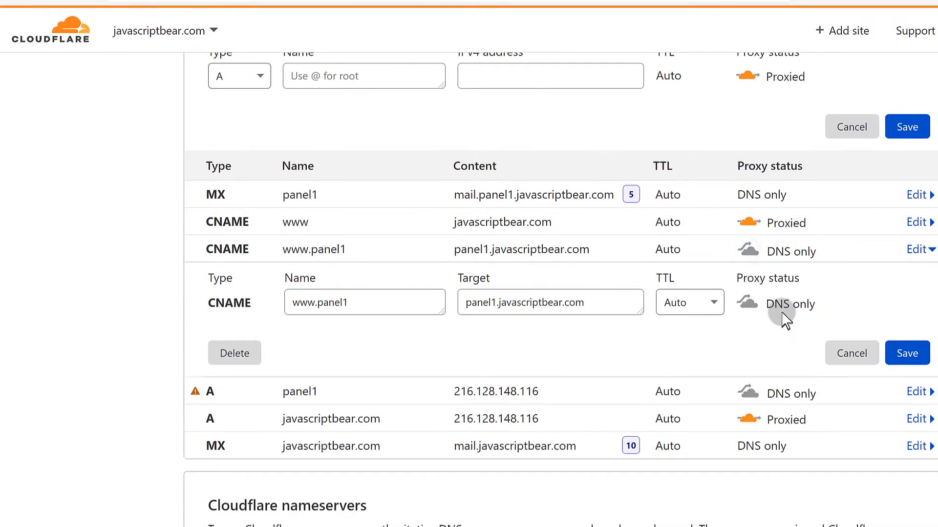
pyautogui.click(747, 303)
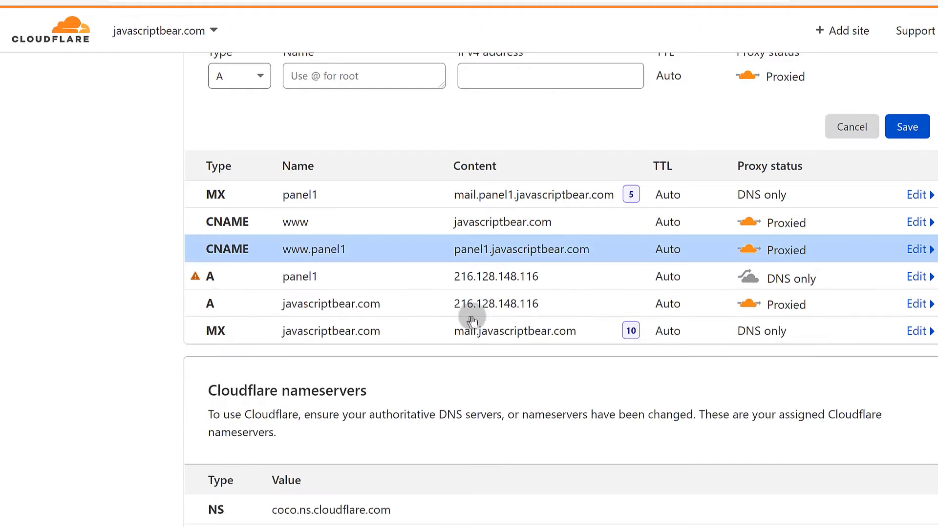
# Set the panel1 A record to Proxied and save it.
pyautogui.click(320, 195)
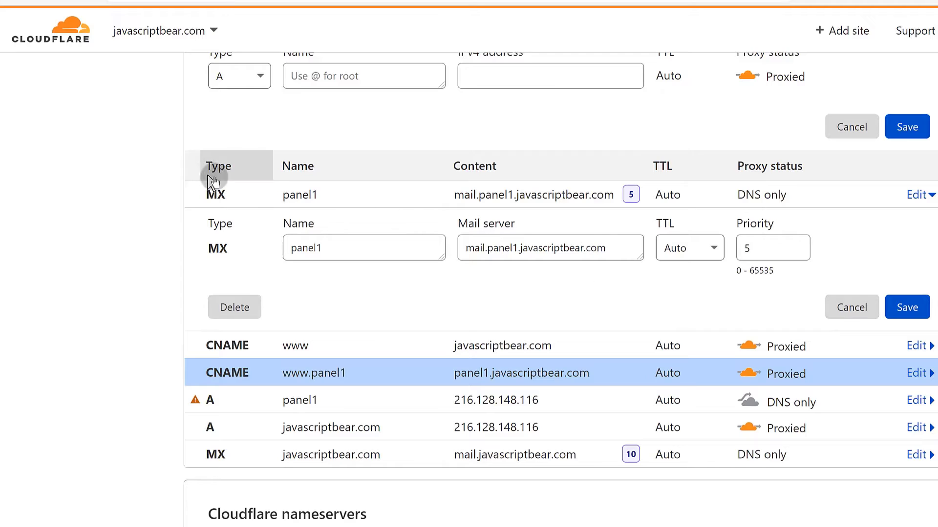
pyautogui.click(292, 196)
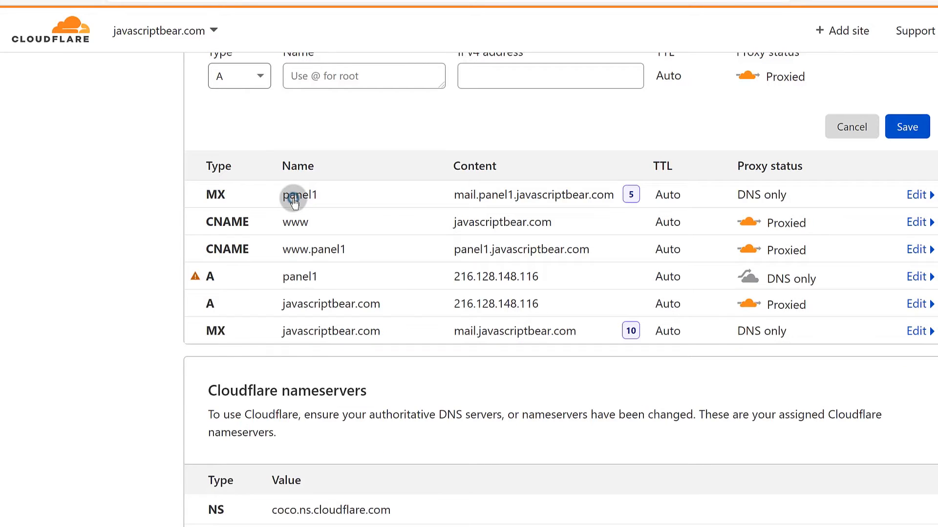
pyautogui.click(328, 284)
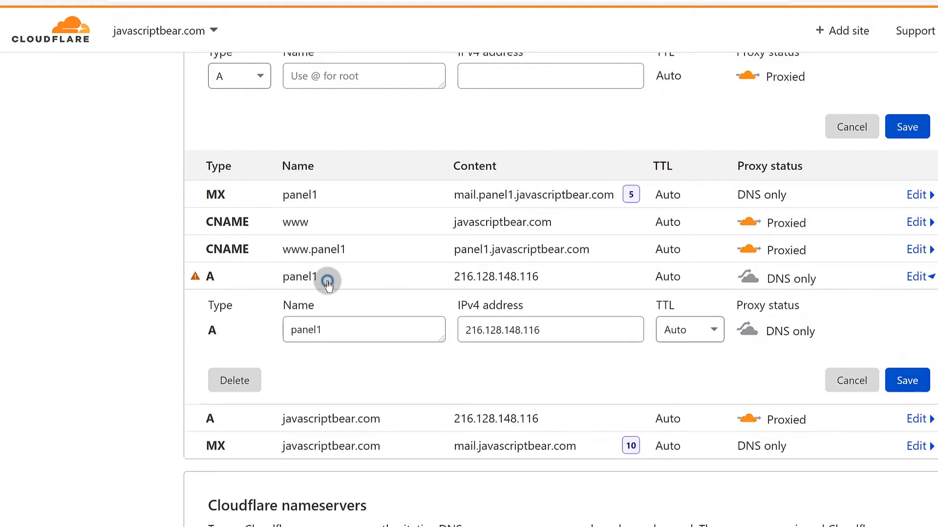
pyautogui.click(749, 278)
pyautogui.click(749, 278)
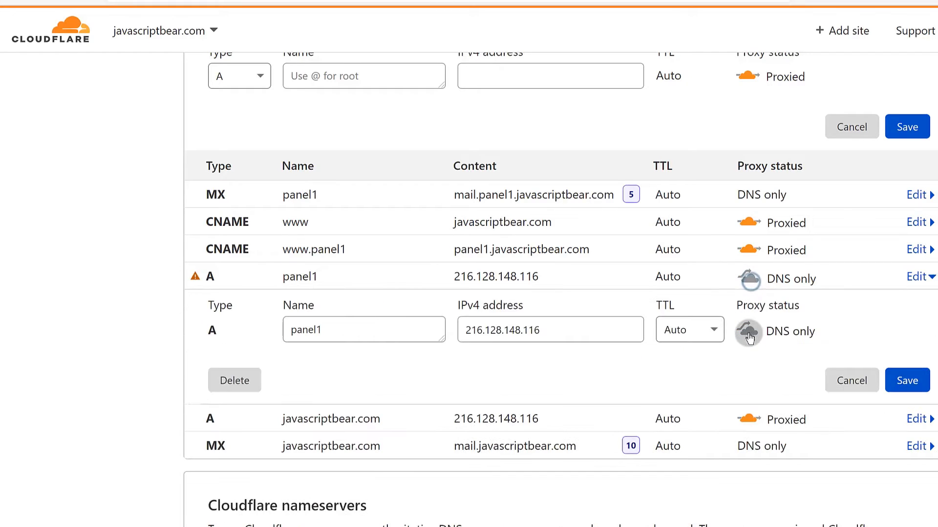
pyautogui.click(748, 331)
pyautogui.click(903, 380)
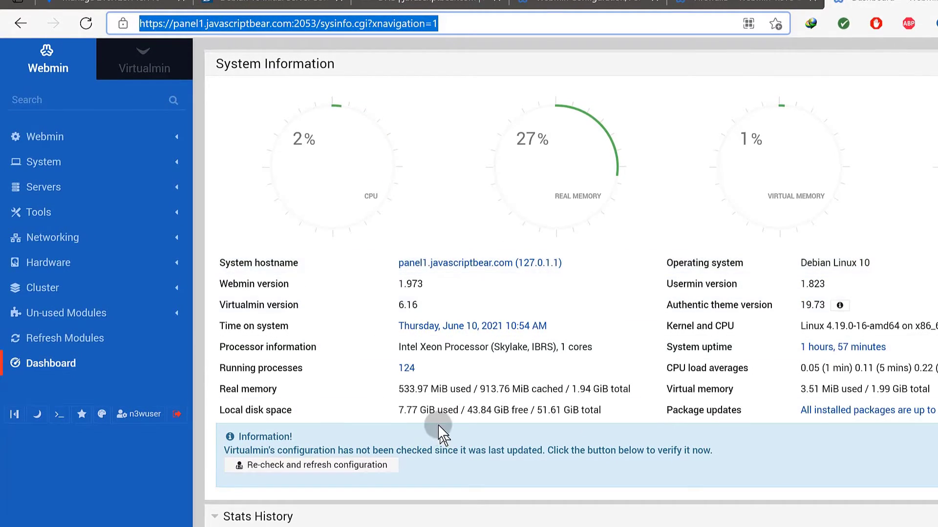
# Return to the Cloudflare DNS records page and open the www CNAME record.
pyautogui.scroll(-10, 433, 469)
pyautogui.scroll(10, 452, 444)
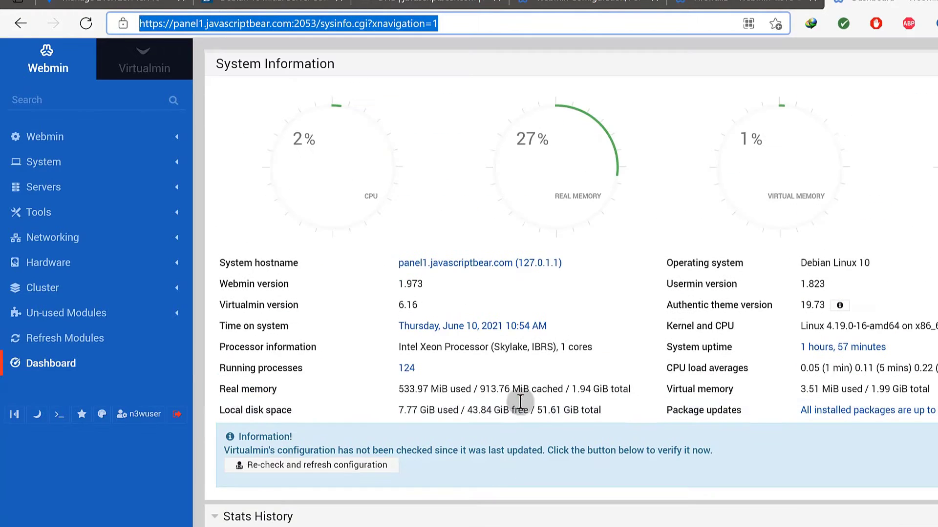
pyautogui.click(445, 2)
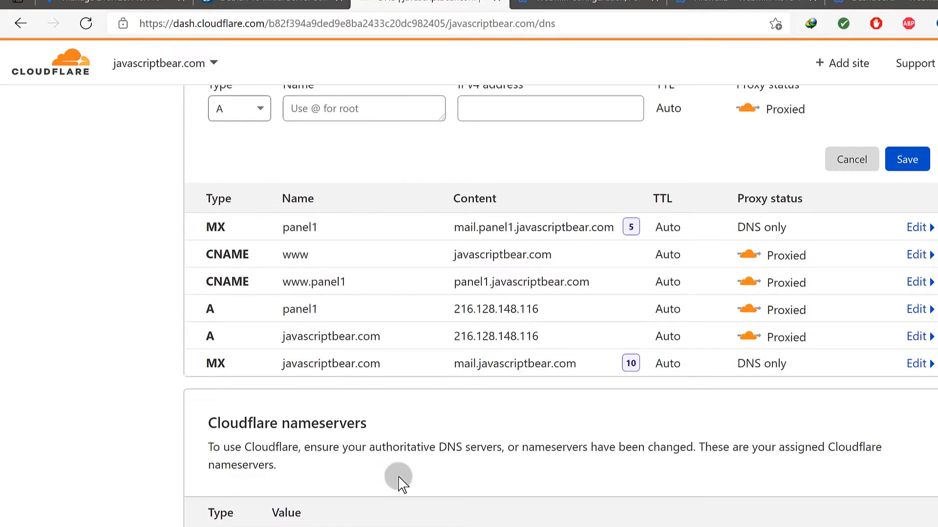
pyautogui.scroll(-5, 391, 482)
pyautogui.scroll(9, 375, 388)
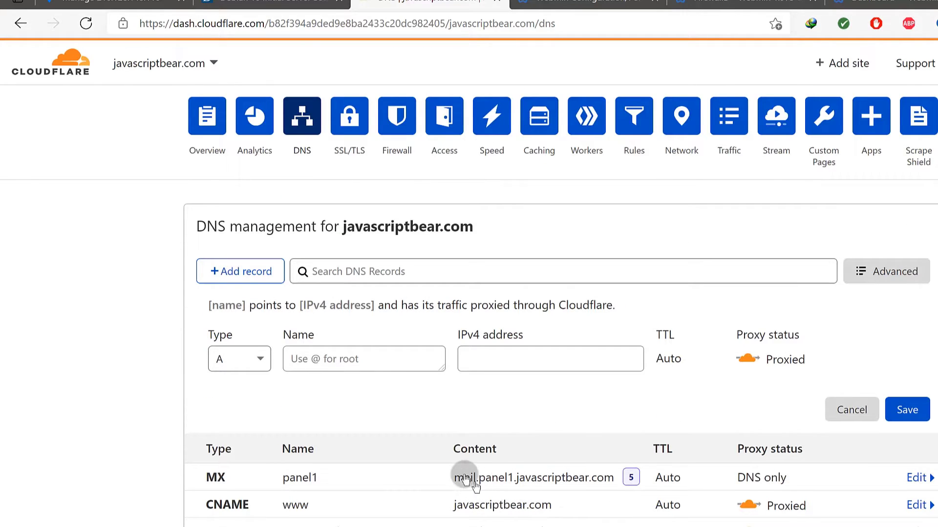
pyautogui.scroll(-2, 494, 429)
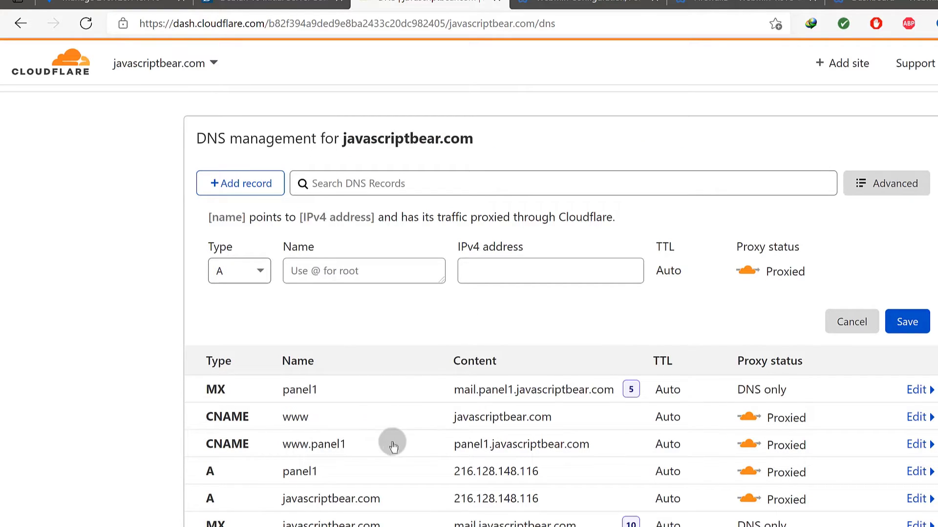
pyautogui.scroll(-2, 392, 440)
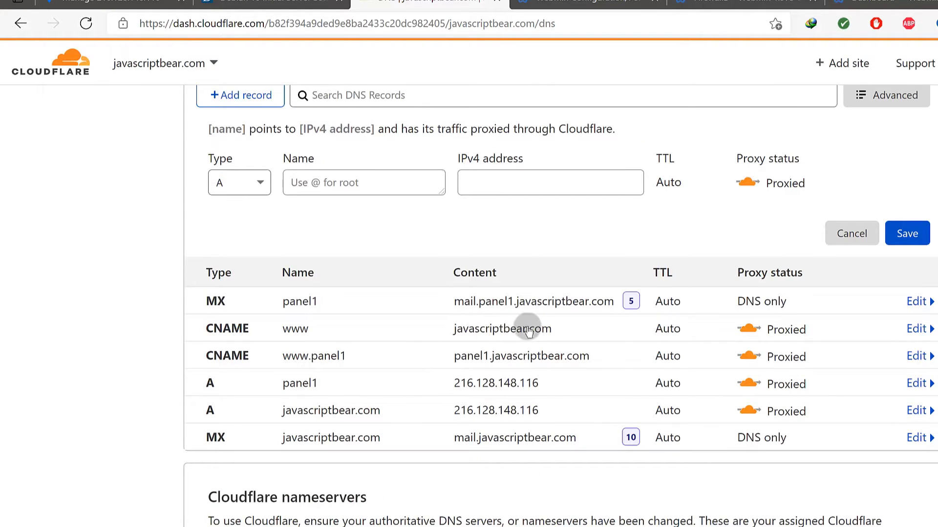
pyautogui.click(451, 333)
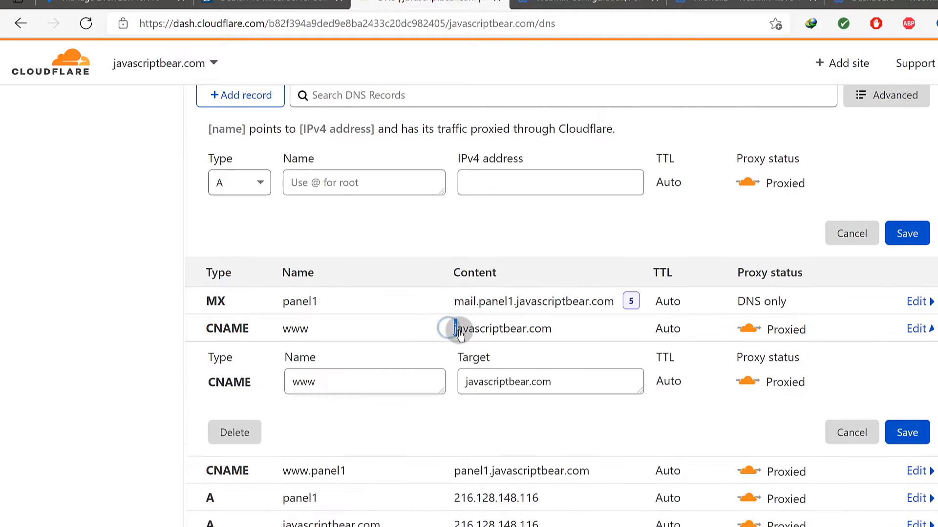
# Copy javascriptbear.com from the DNS heading and close the FirewallD page.
pyautogui.scroll(4, 457, 331)
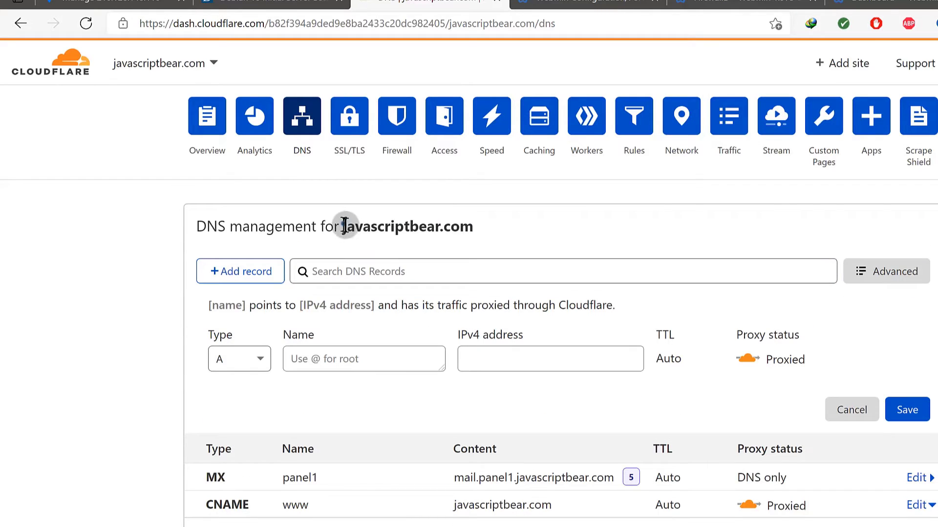
pyautogui.moveTo(345, 226); pyautogui.dragTo(472, 226)
pyautogui.rightClick(472, 226)
pyautogui.click(512, 245)
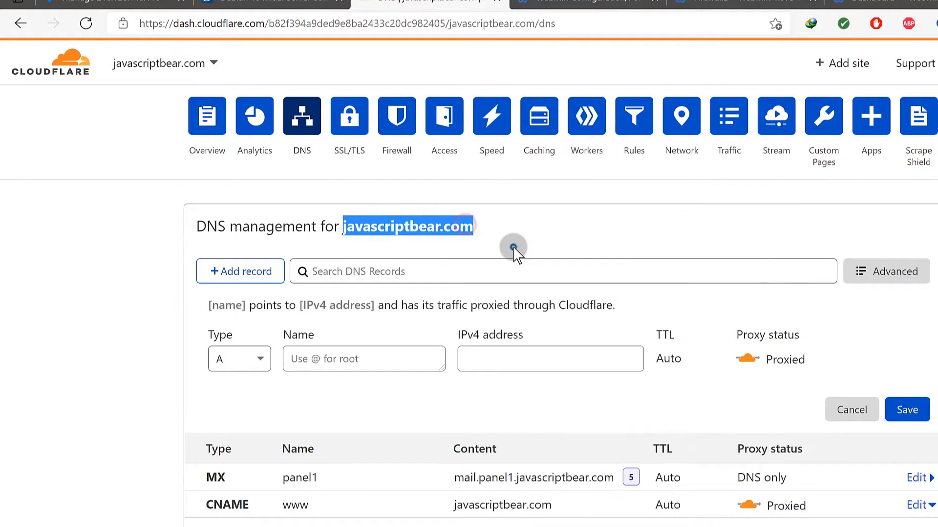
pyautogui.click(765, 8)
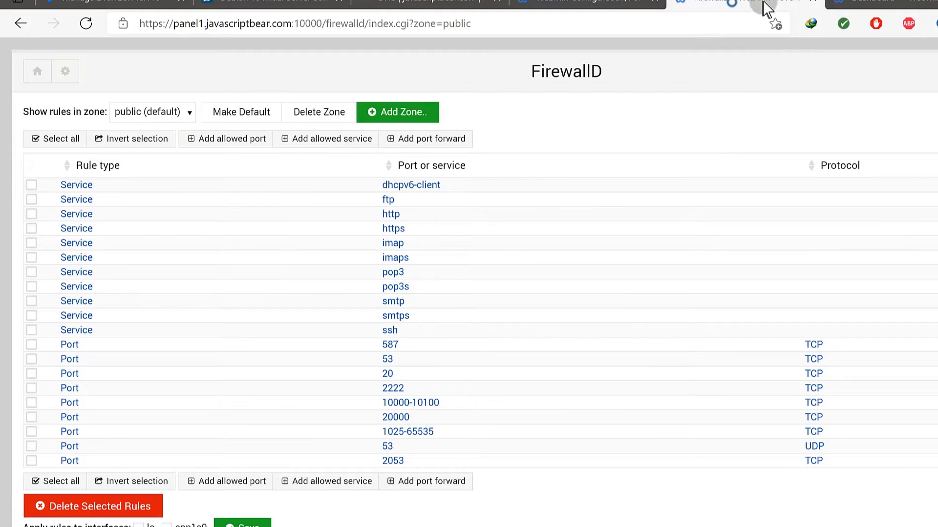
pyautogui.click(811, 5)
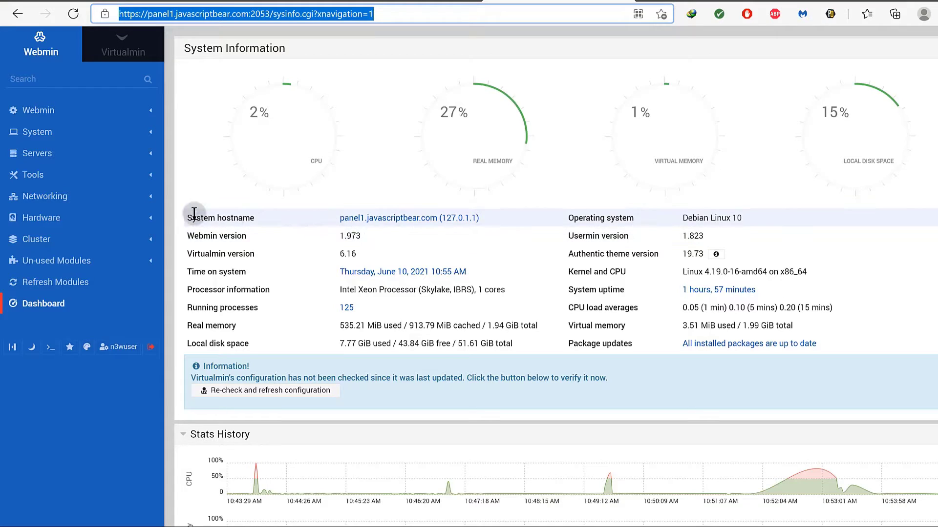
# Start a Create Virtual Server form with javascriptbear.com pasted as the domain name.
pyautogui.click(120, 46)
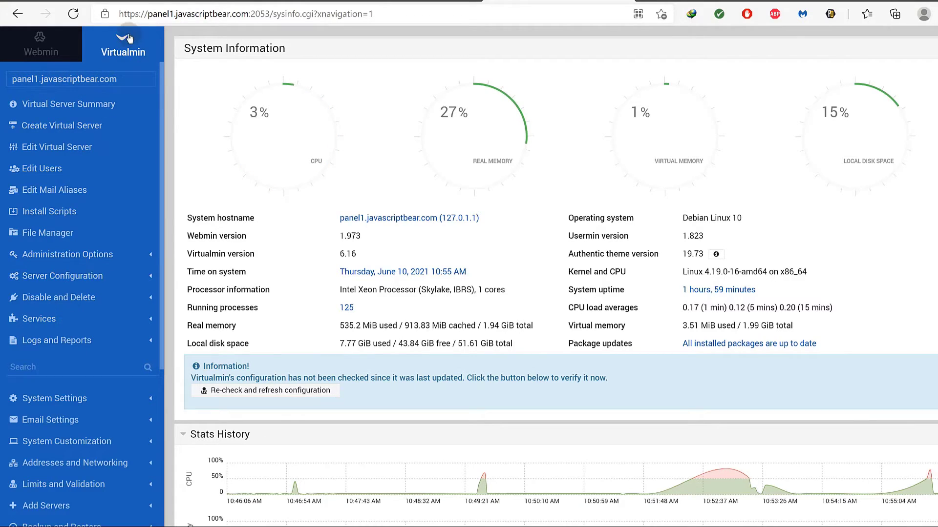
pyautogui.click(46, 127)
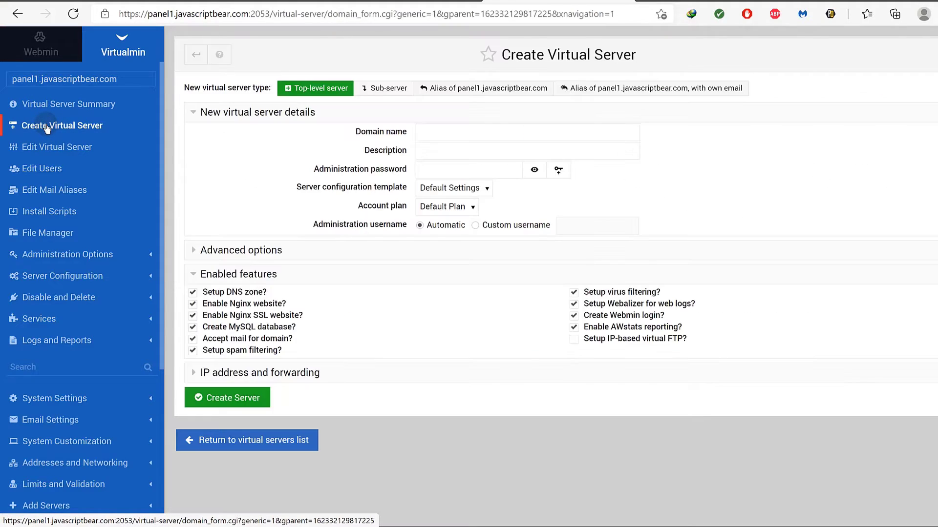
pyautogui.rightClick(420, 134)
pyautogui.click(453, 281)
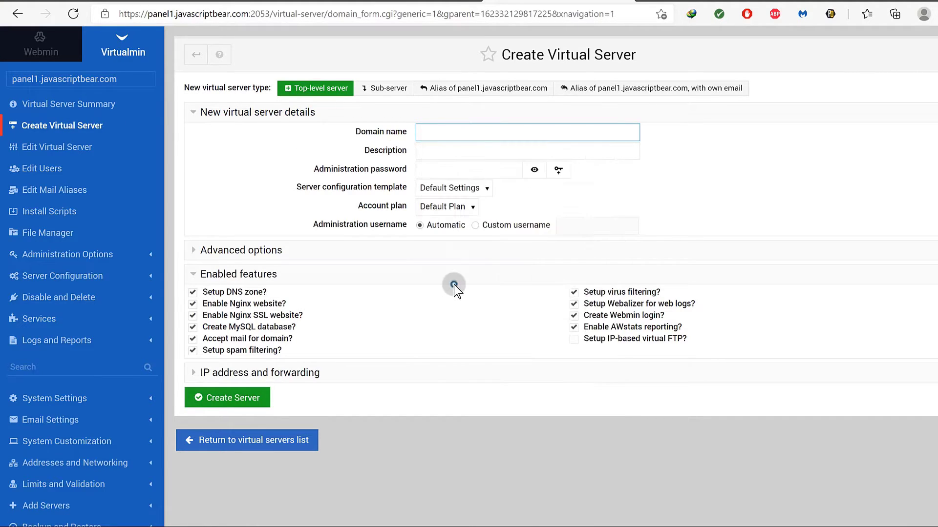
# Close the open www record on Cloudflare's DNS page without saving changes.
pyautogui.hotkey('ctrl', 'shift', 'Tab')
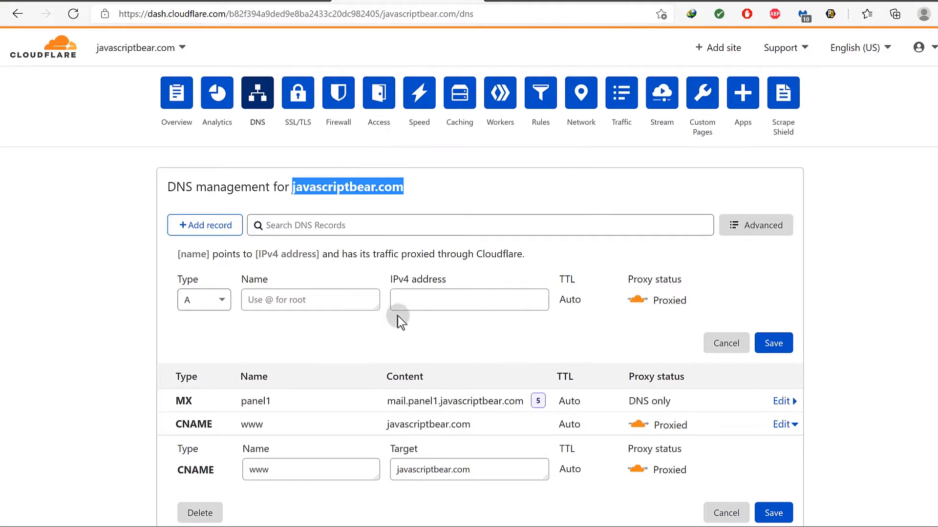
pyautogui.scroll(-2, 165, 303)
pyautogui.click(111, 324)
pyautogui.scroll(-5, 151, 297)
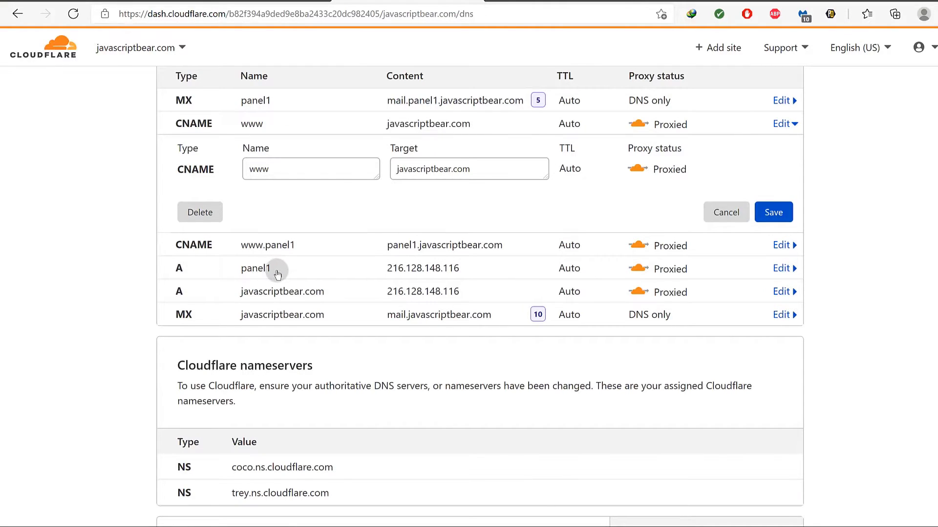
pyautogui.scroll(2, 277, 274)
pyautogui.scroll(-1, 274, 247)
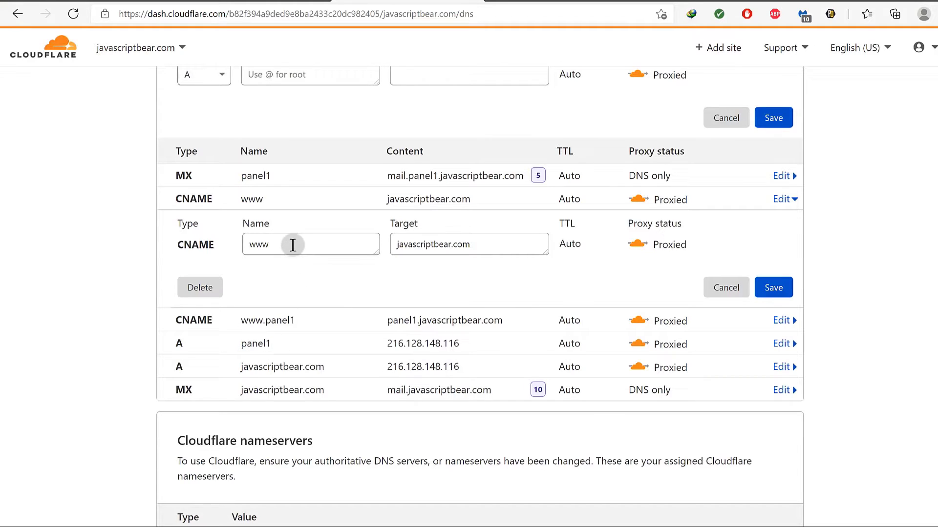
pyautogui.click(724, 289)
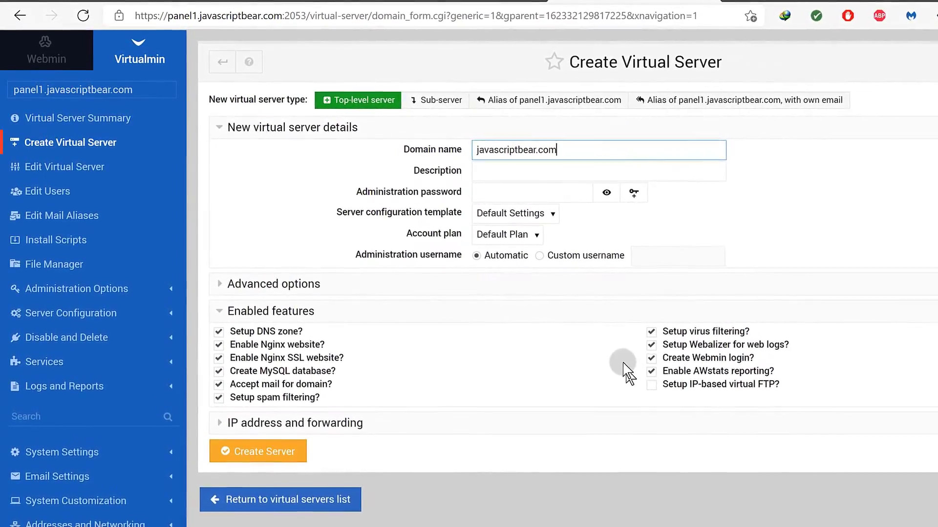
# Generate a random administration password for the new virtual server.
pyautogui.click(493, 172)
pyautogui.click(494, 197)
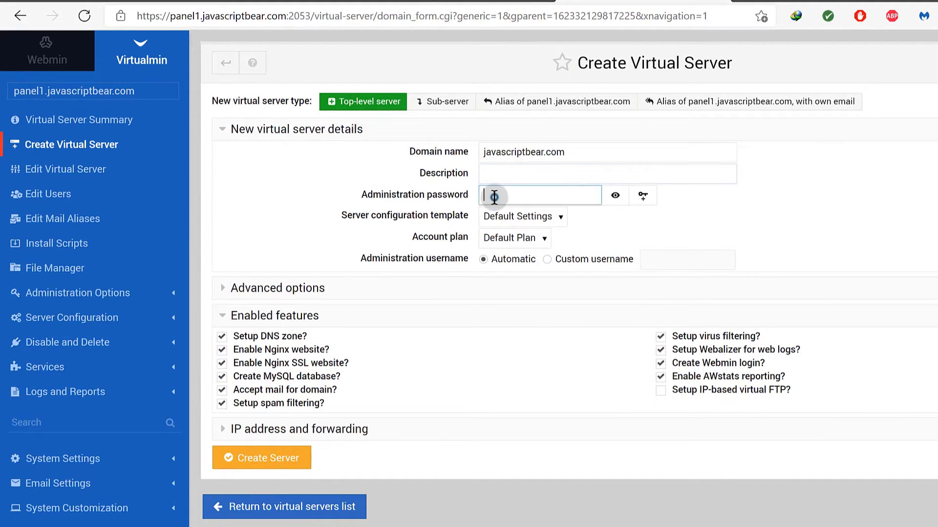
pyautogui.click(653, 202)
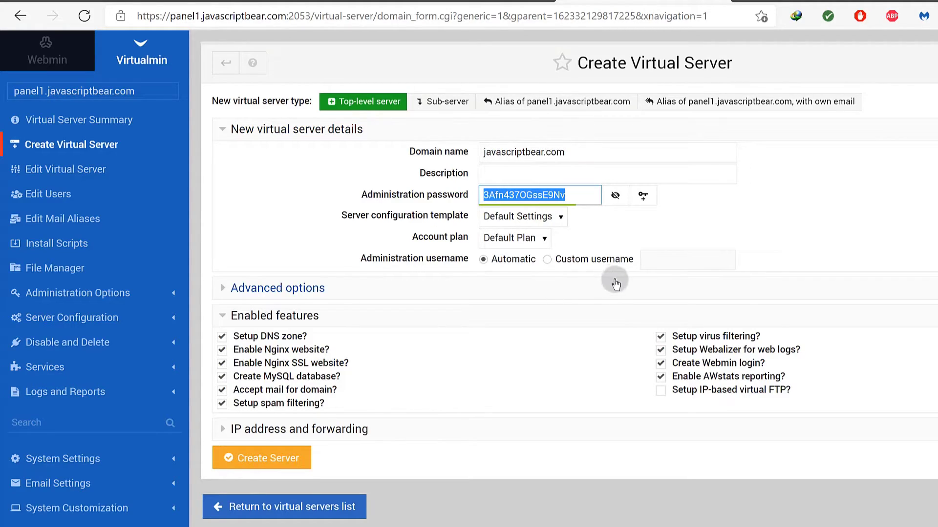
# Enter a custom administration username and create the javascriptbear.com server.
pyautogui.click(548, 259)
pyautogui.click(669, 258)
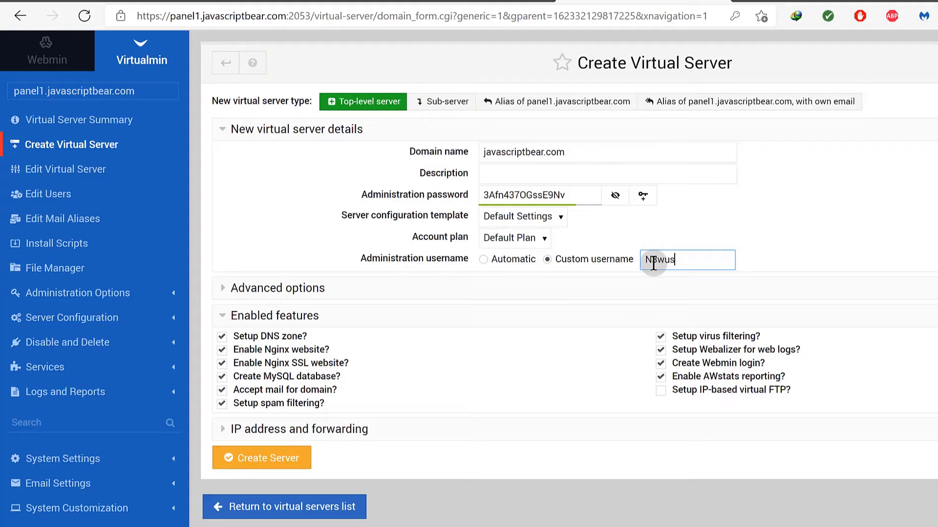
pyautogui.write('N3wusxer90')
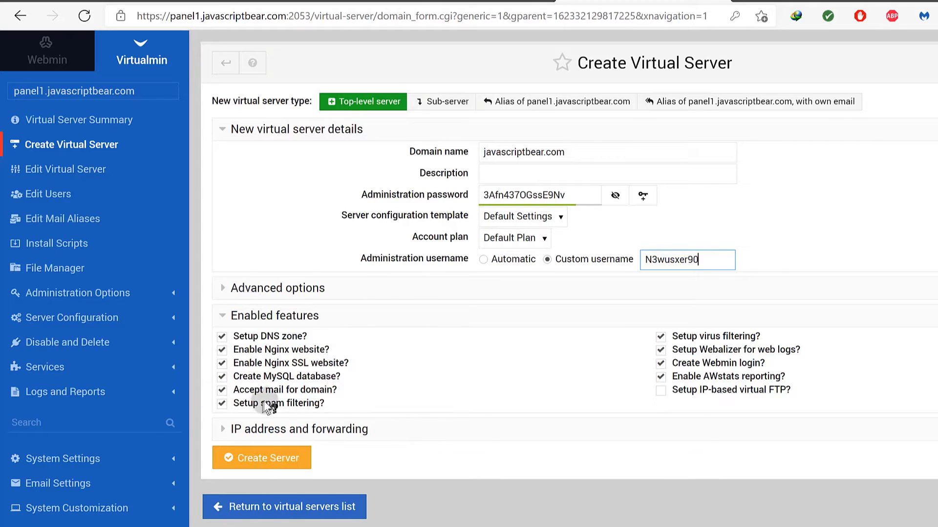
pyautogui.click(244, 288)
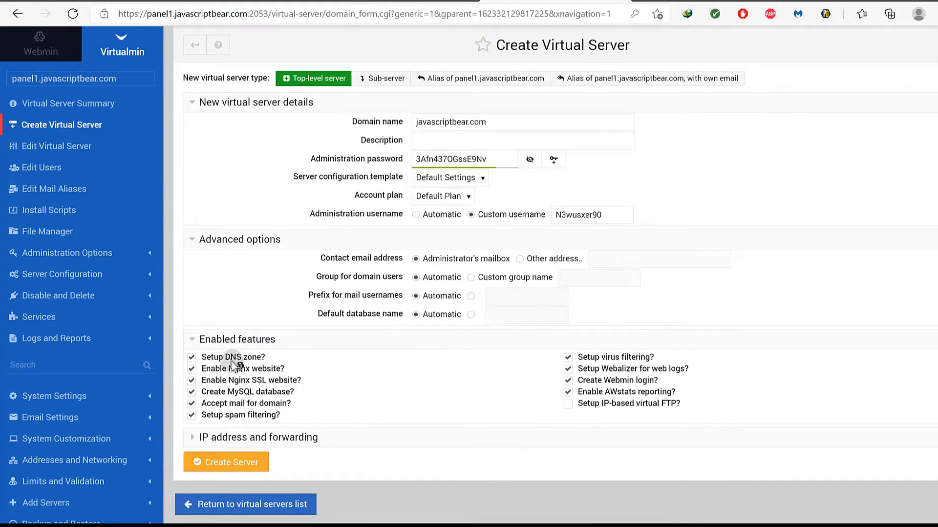
pyautogui.click(222, 464)
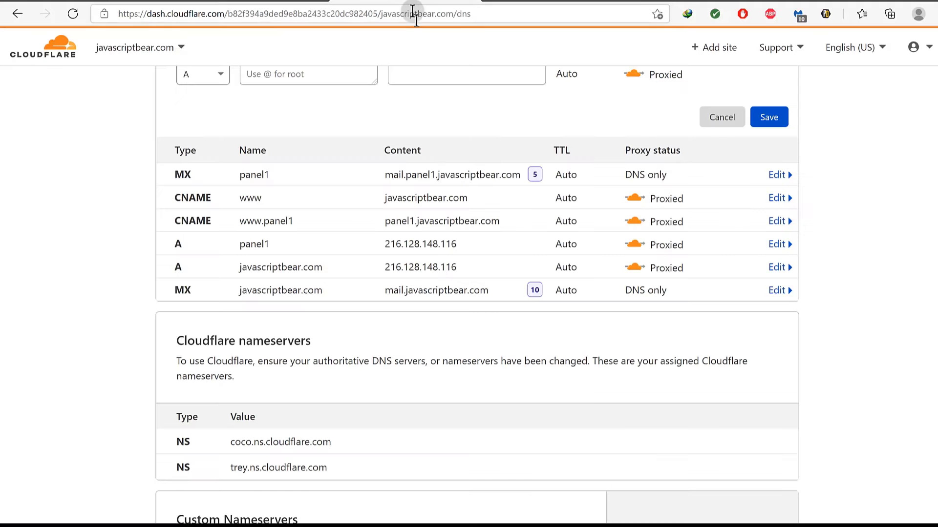
# Visit javascriptbear.com from the DNS heading to confirm the Under Construction page loads.
pyautogui.scroll(5, 308, 174)
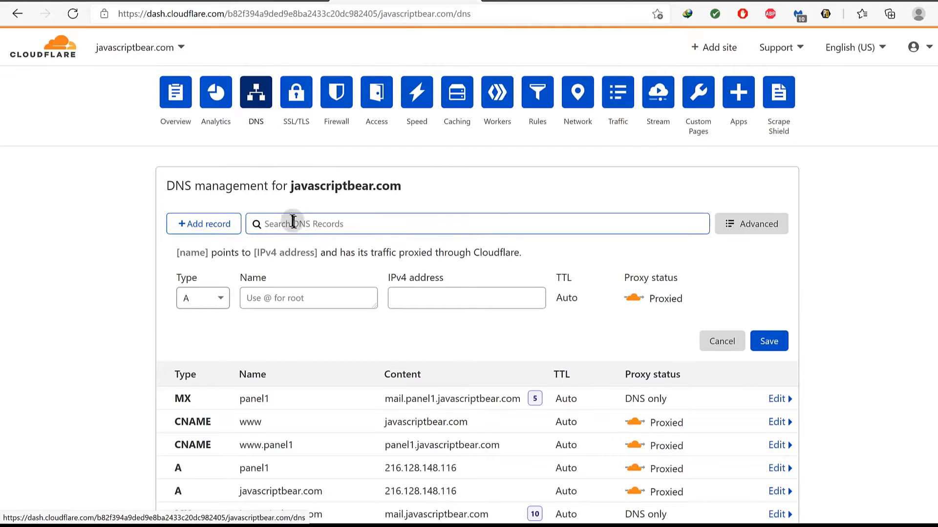
pyautogui.moveTo(291, 185); pyautogui.dragTo(400, 186)
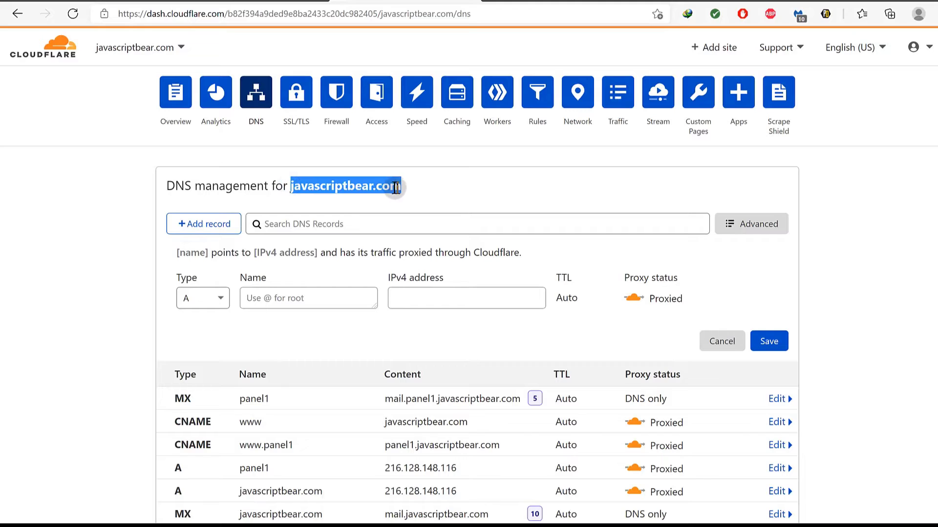
pyautogui.rightClick(363, 186)
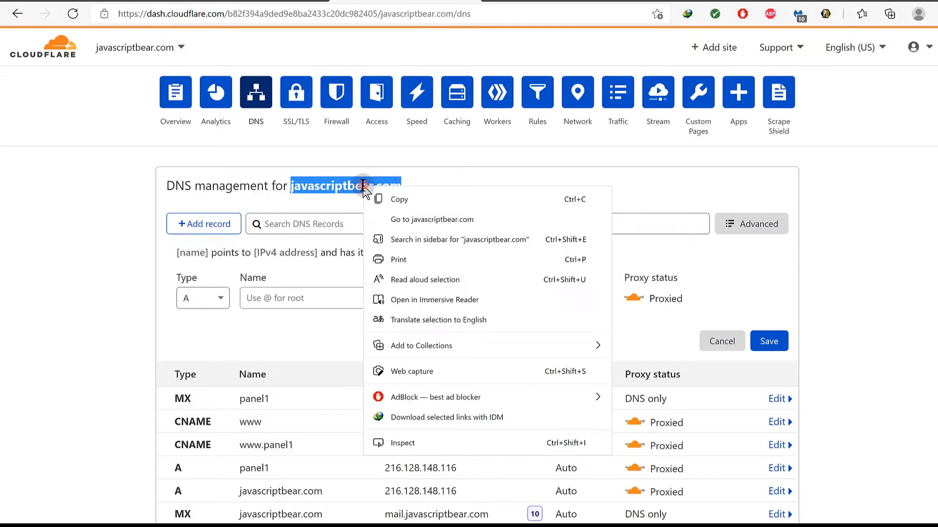
pyautogui.click(425, 219)
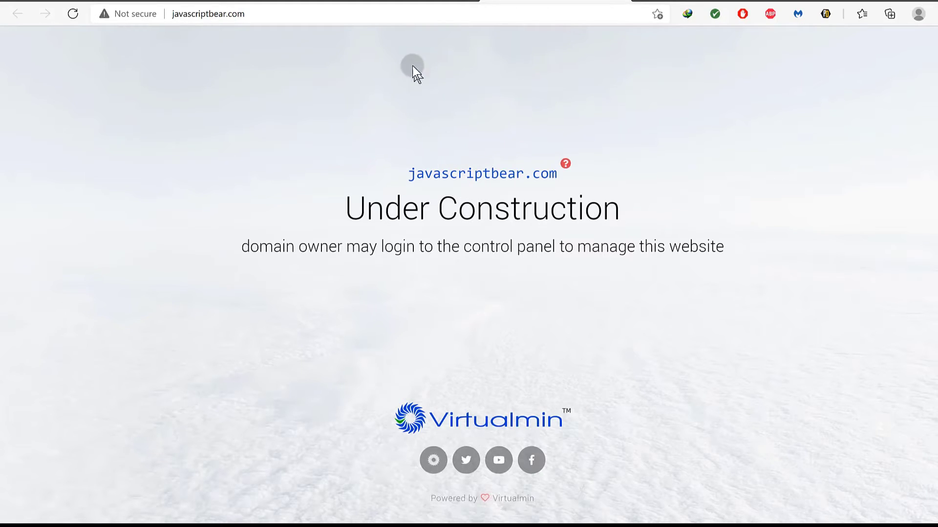
# Return to Cloudflare's DNS page and bring up the Add site form.
pyautogui.click(384, 2)
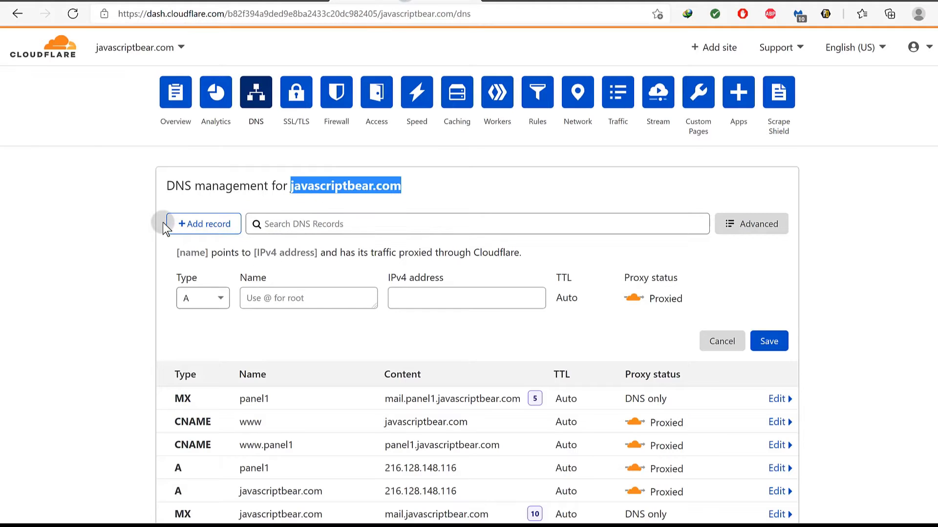
pyautogui.click(109, 292)
pyautogui.click(841, 131)
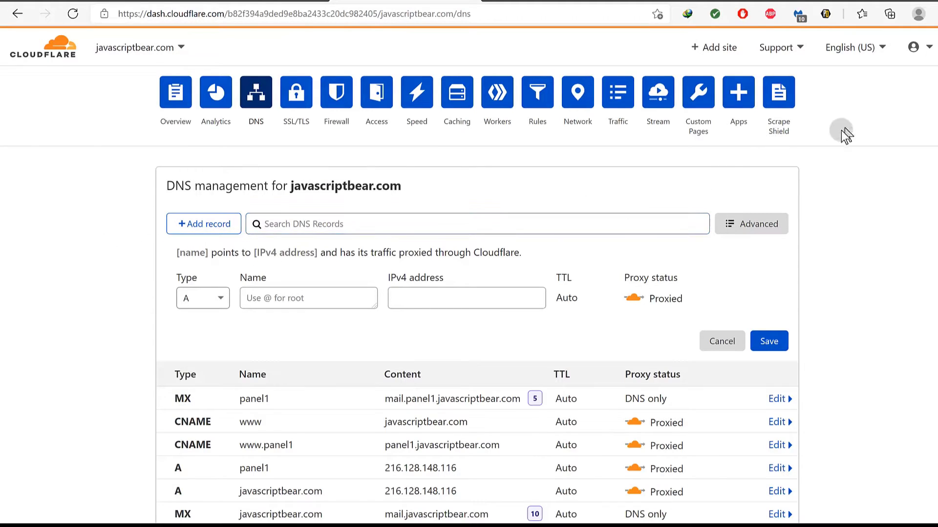
pyautogui.click(716, 48)
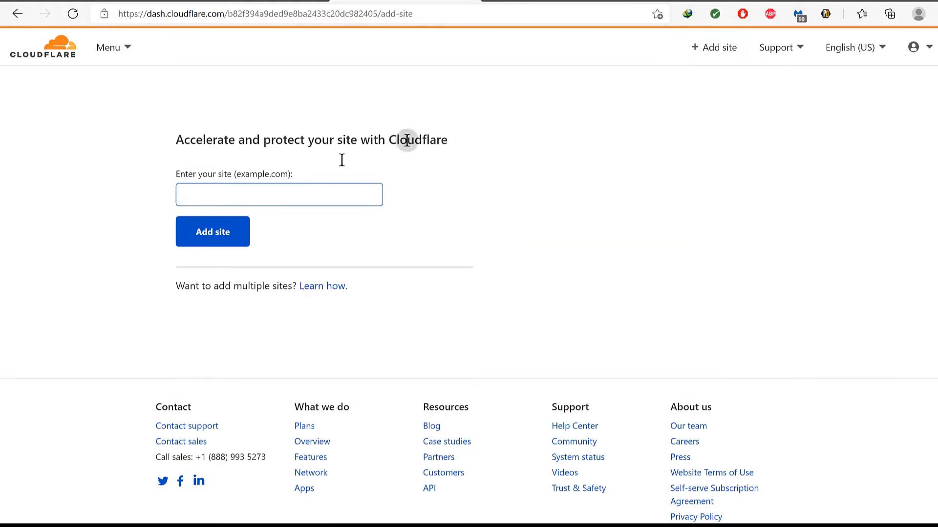
# Reopen Cloudflare's Add site form and enter examplec.com as the site name.
pyautogui.click(184, 204)
pyautogui.click(17, 14)
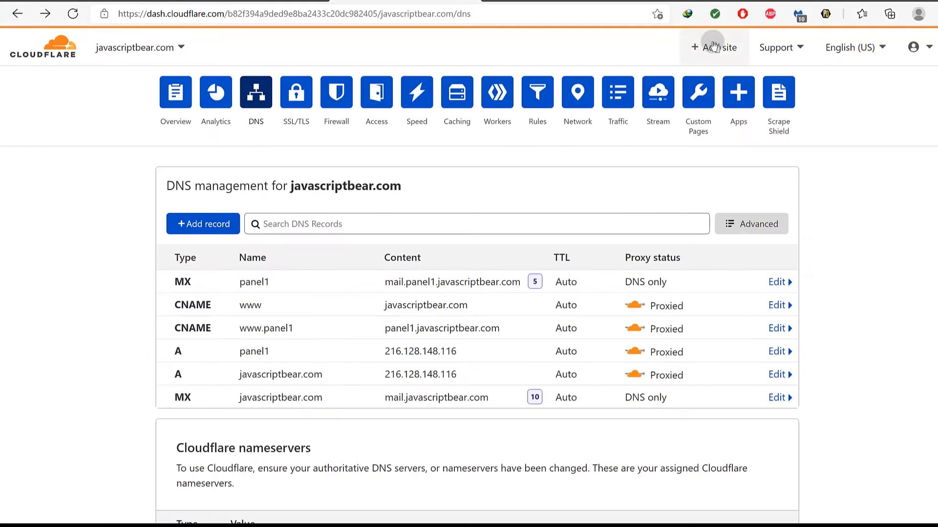
pyautogui.rightClick(725, 49)
pyautogui.click(637, 47)
pyautogui.click(709, 49)
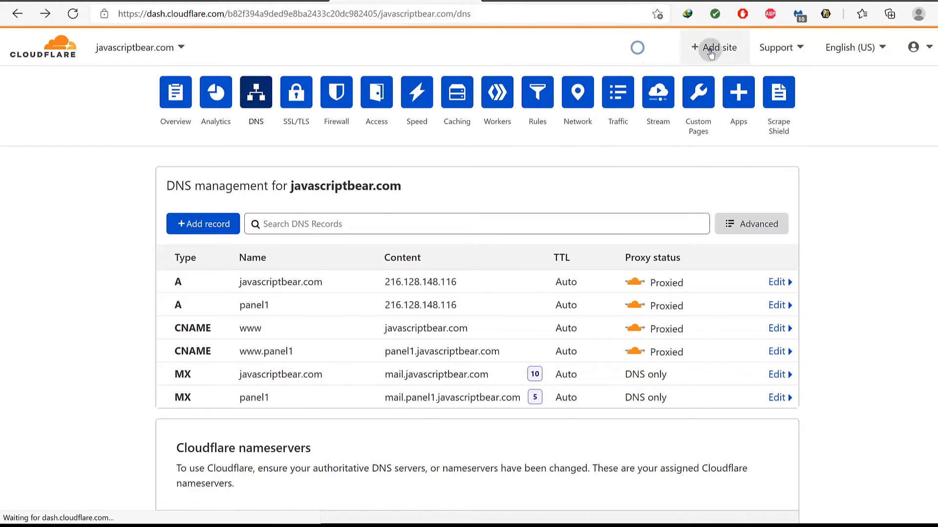
pyautogui.click(204, 194)
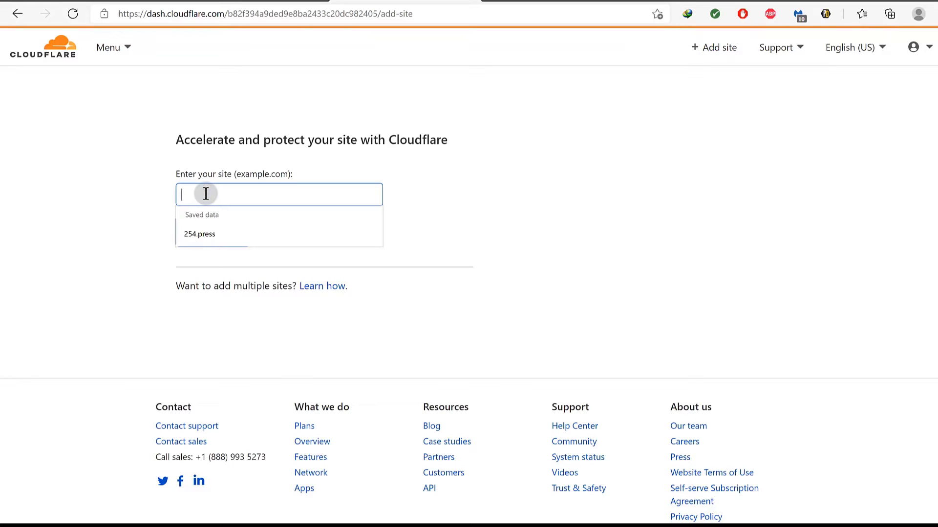
pyautogui.write('examplec.com')
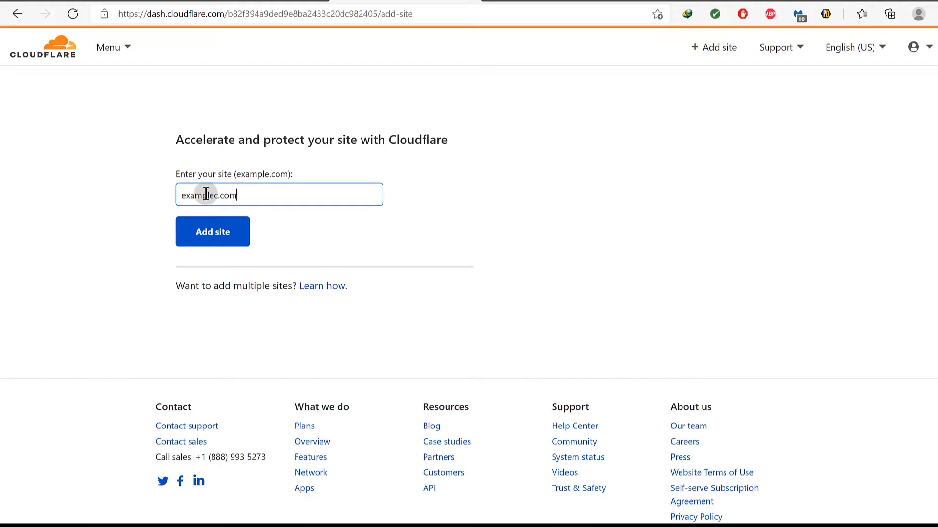
# Submit examplec.com and choose the Free plan for it.
pyautogui.click(226, 236)
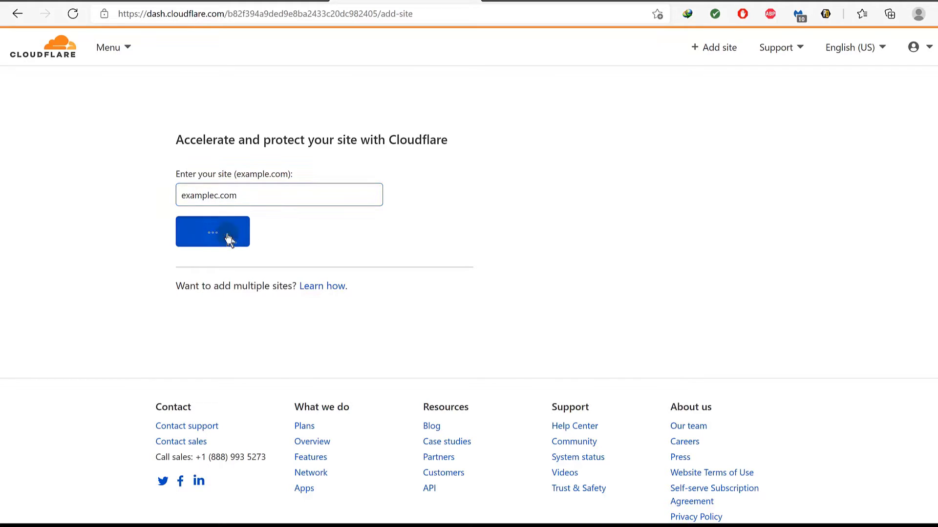
pyautogui.scroll(-6, 288, 293)
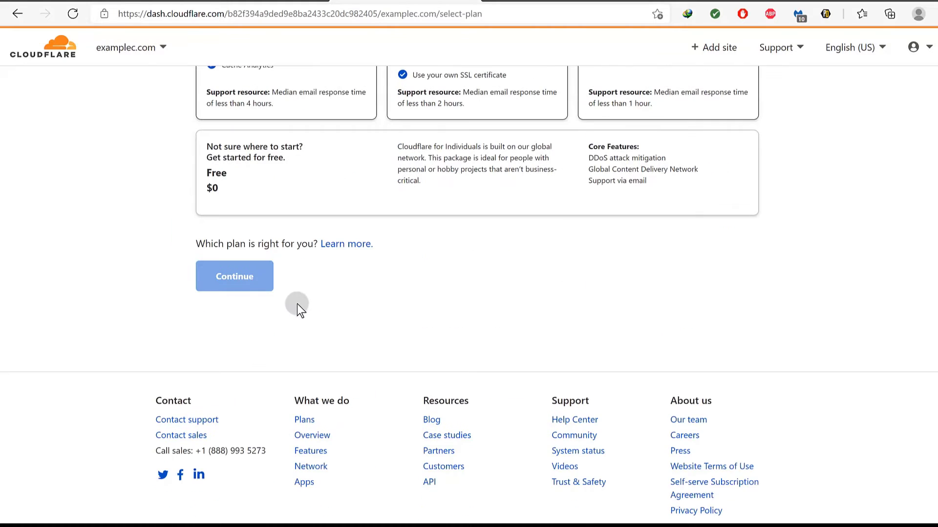
pyautogui.click(244, 180)
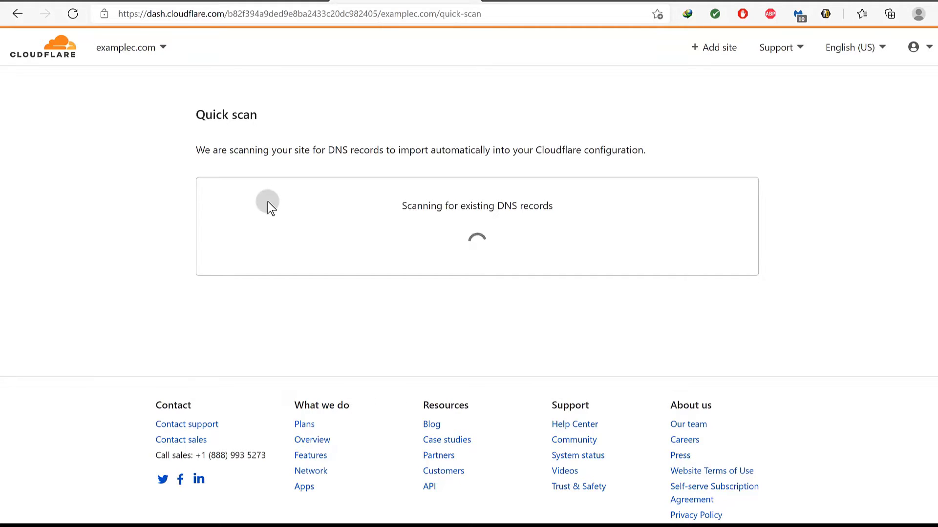
pyautogui.scroll(-1, 293, 204)
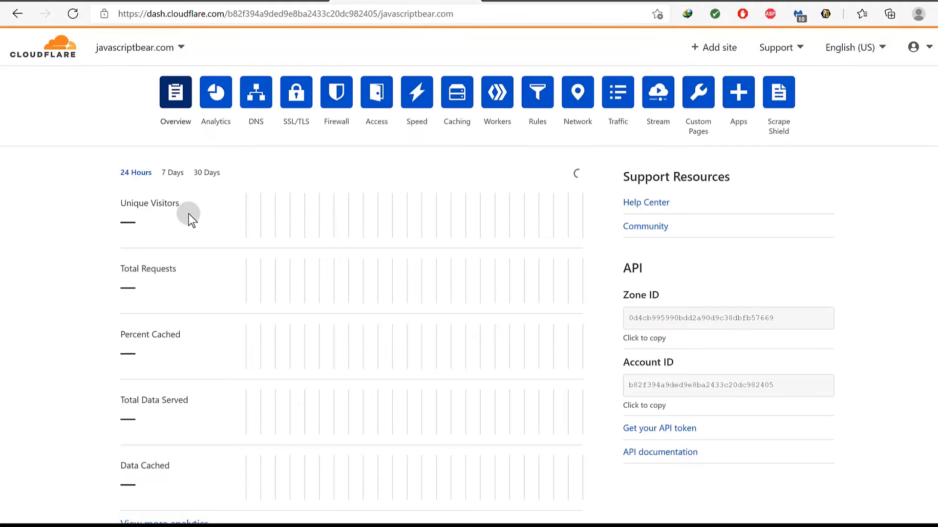
pyautogui.click(272, 114)
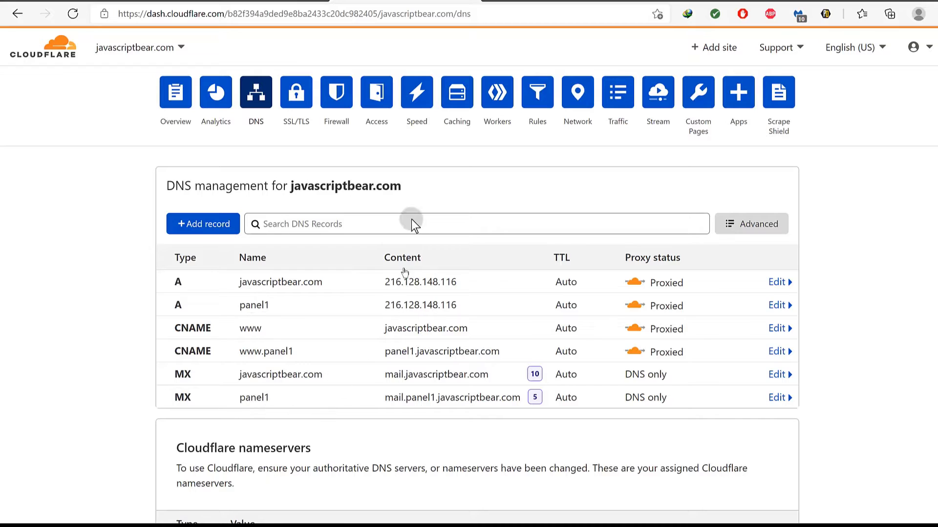
pyautogui.click(511, 3)
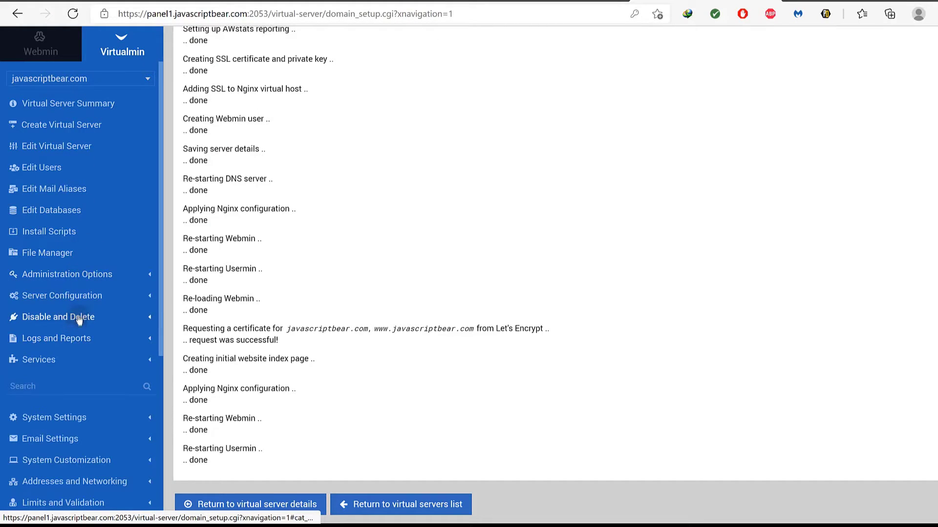
# Open javascriptbear.com's DNS Records page from Server Configuration in a new tab.
pyautogui.click(94, 299)
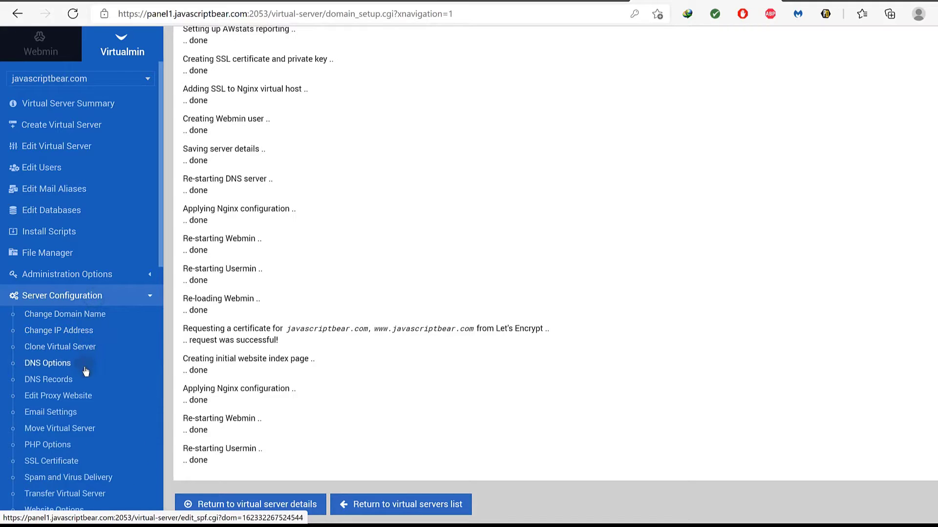
pyautogui.rightClick(45, 384)
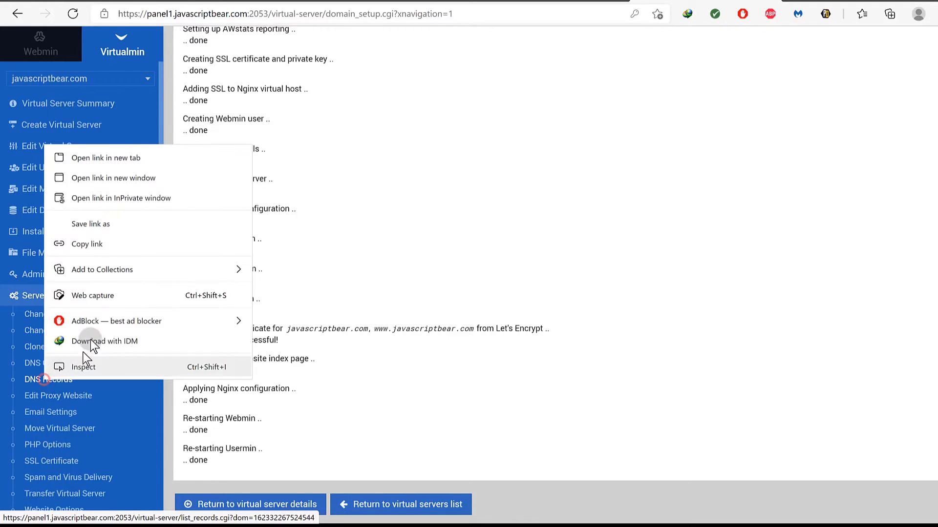
pyautogui.click(95, 155)
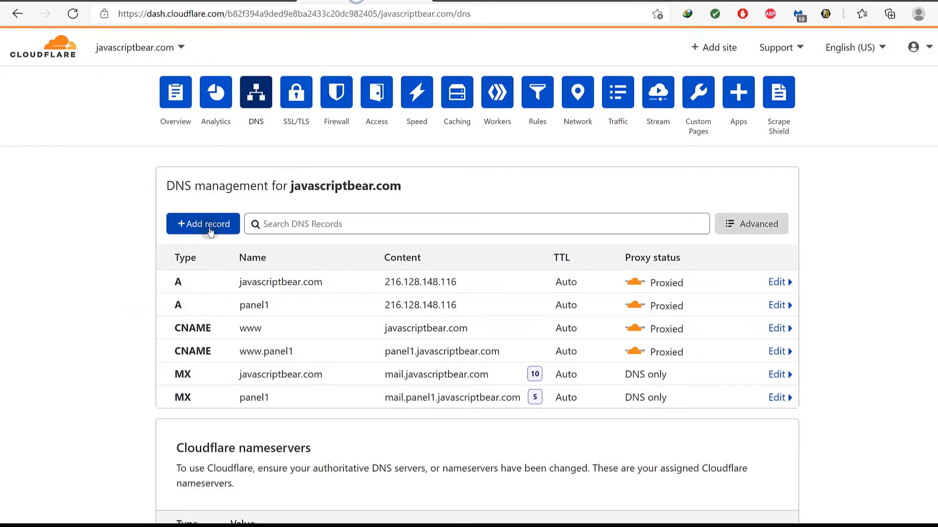
# Start a new Cloudflare DNS record for javascriptbear.com and browse the record types without saving.
pyautogui.click(209, 228)
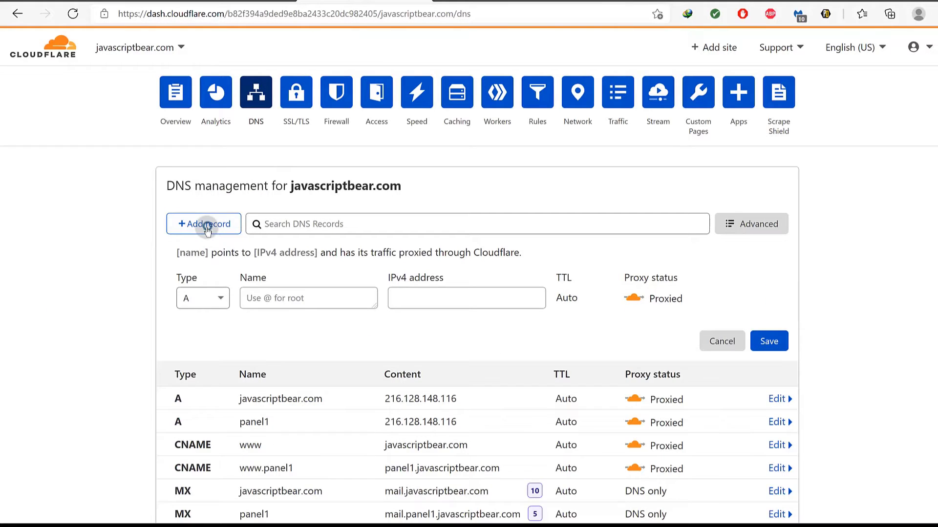
pyautogui.click(219, 304)
pyautogui.moveTo(220, 348); pyautogui.dragTo(241, 454)
pyautogui.moveTo(224, 479); pyautogui.dragTo(222, 432)
pyautogui.click(102, 391)
pyautogui.scroll(-3, 272, 339)
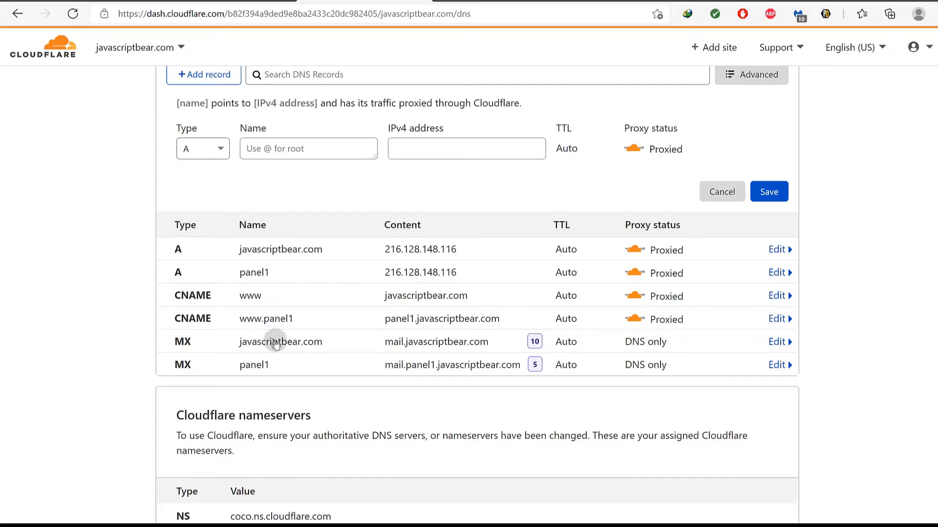
pyautogui.scroll(3, 515, 400)
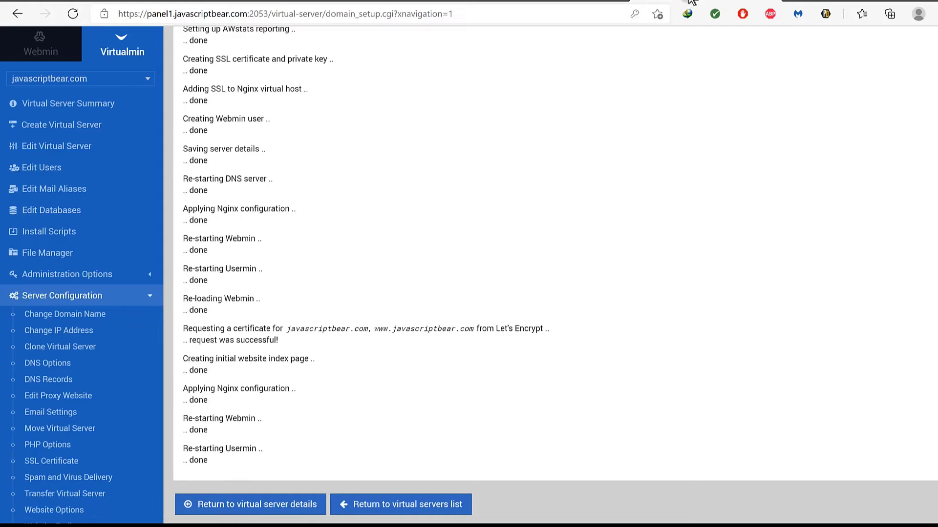
# Scroll up the setup log and open Install Scripts for javascriptbear.com.
pyautogui.scroll(6, 231, 264)
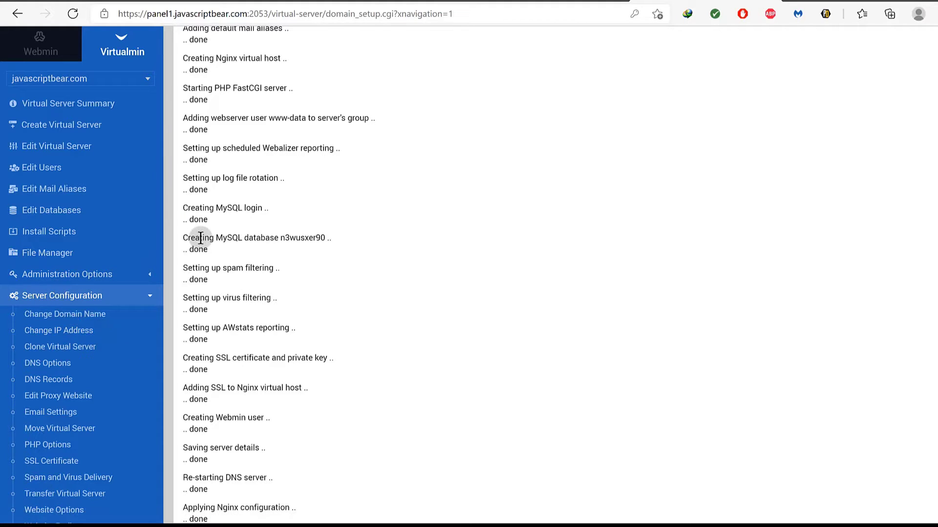
pyautogui.click(47, 234)
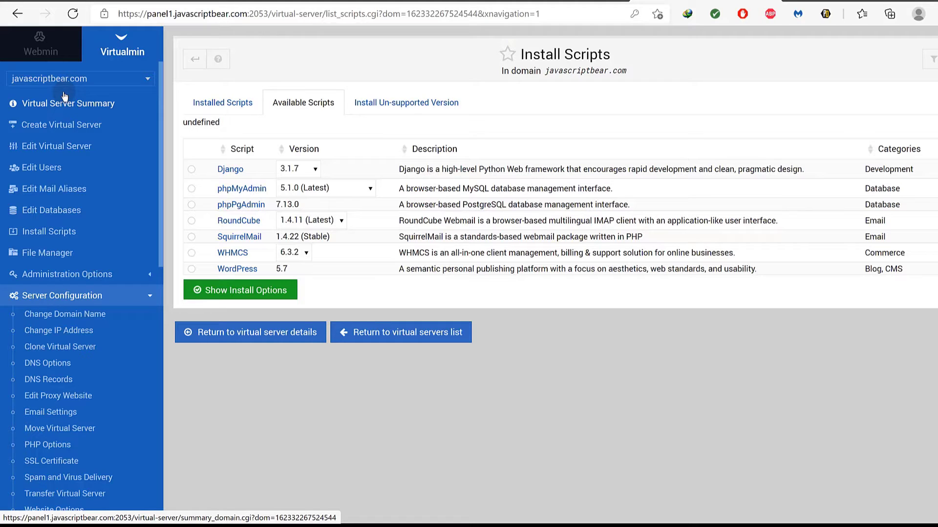
# Open Virtualmin's File Manager in a separate browser tab to look at it.
pyautogui.rightClick(47, 259)
pyautogui.click(88, 259)
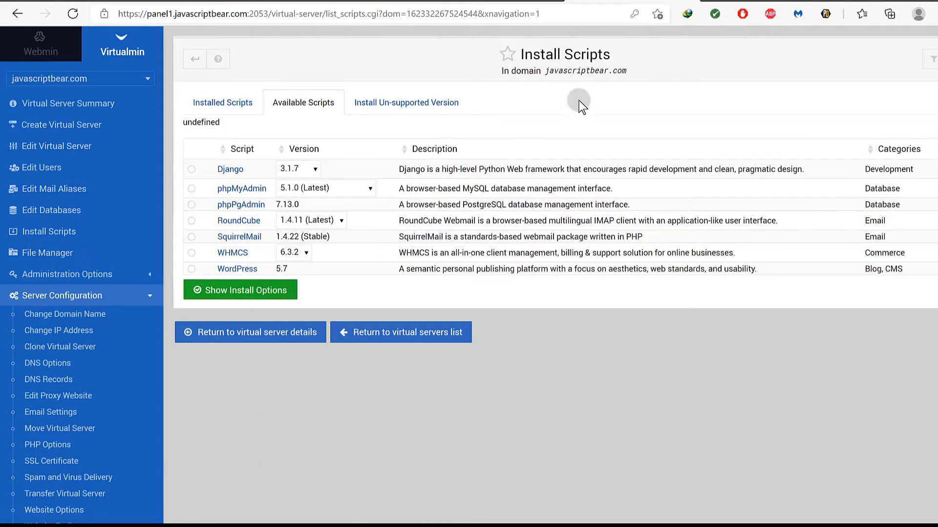
pyautogui.click(767, 0)
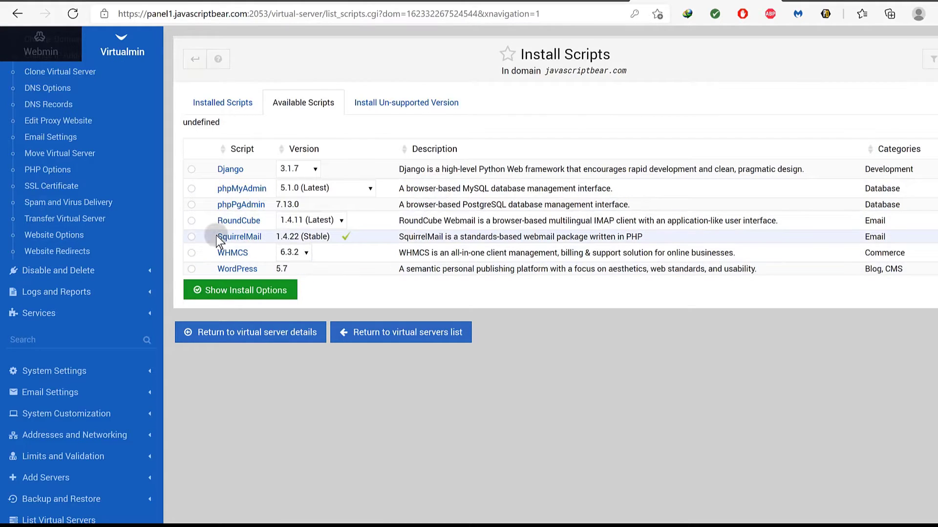
# Check the WordPress.org project link, then choose WordPress 5.7 as the script to install.
pyautogui.click(237, 270)
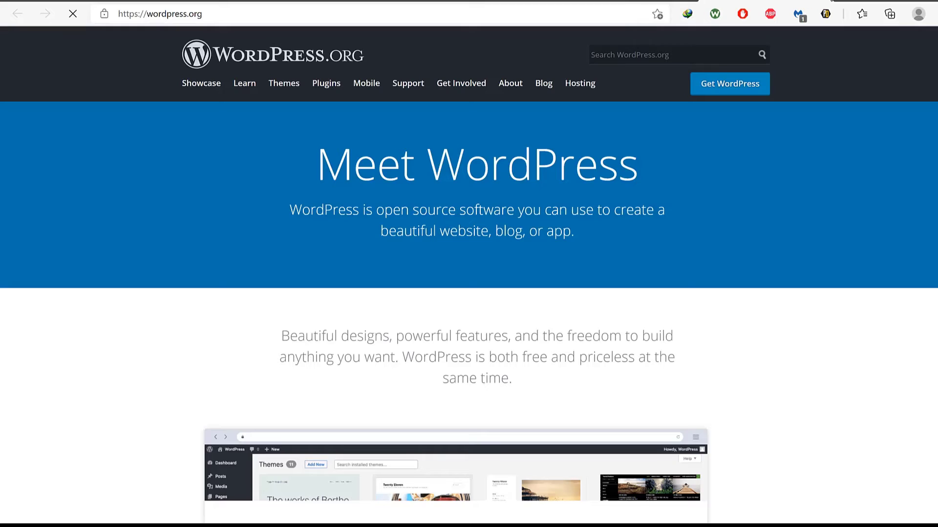
pyautogui.click(826, 0)
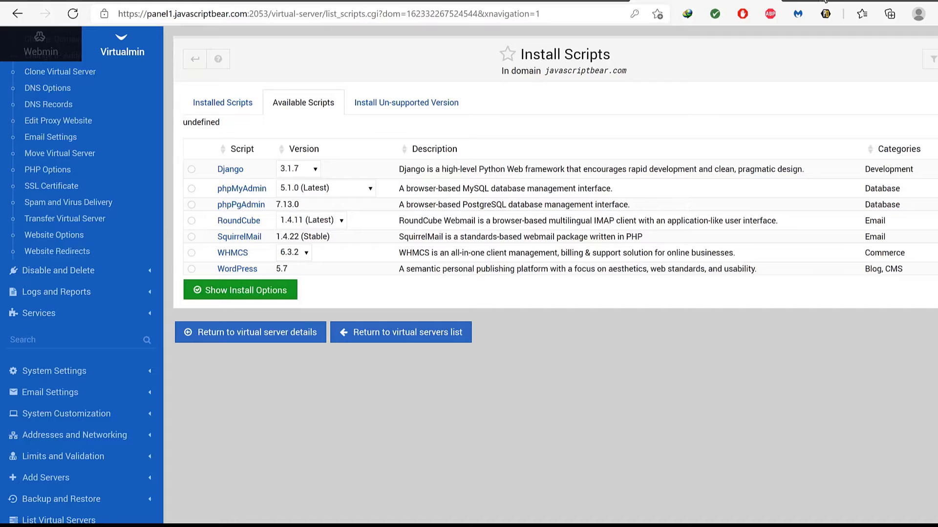
pyautogui.click(192, 268)
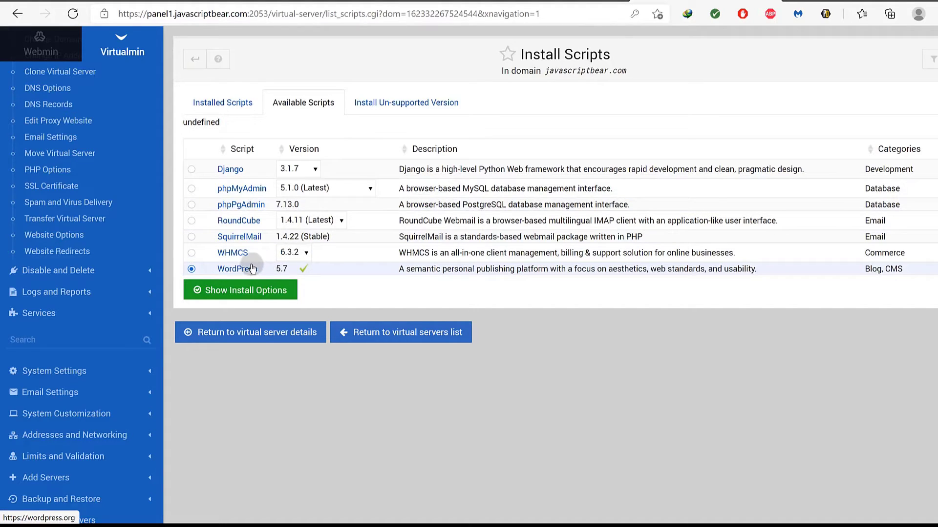
# Show WordPress install options and keep a new wordpress MySQL database for its tables.
pyautogui.click(229, 291)
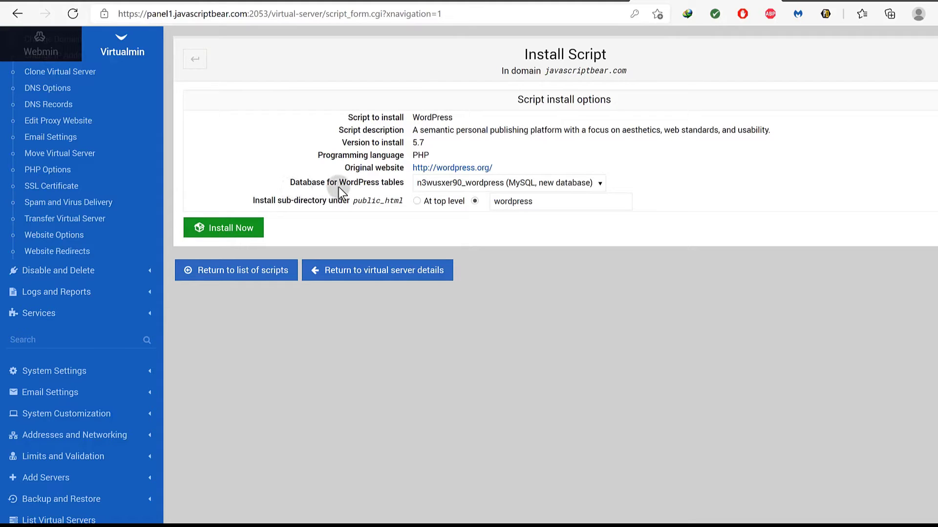
pyautogui.click(464, 182)
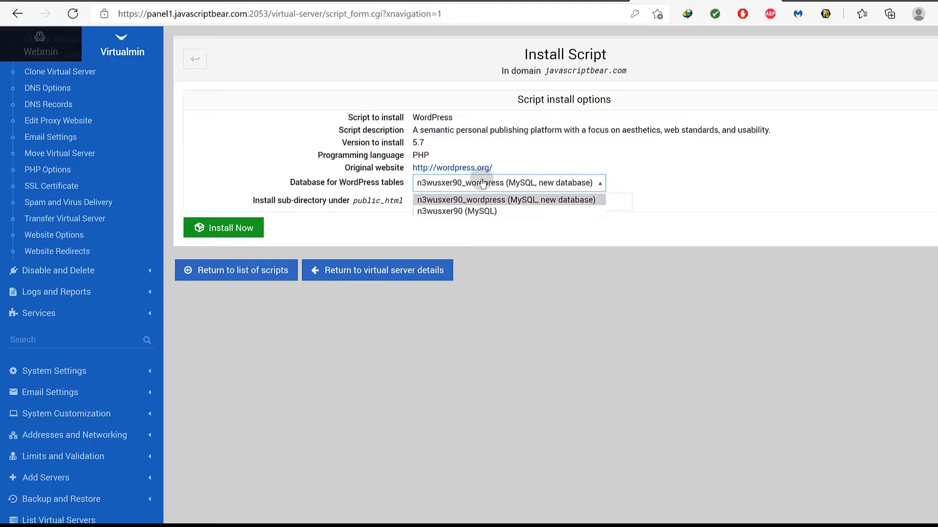
pyautogui.click(233, 429)
pyautogui.scroll(3, 54, 200)
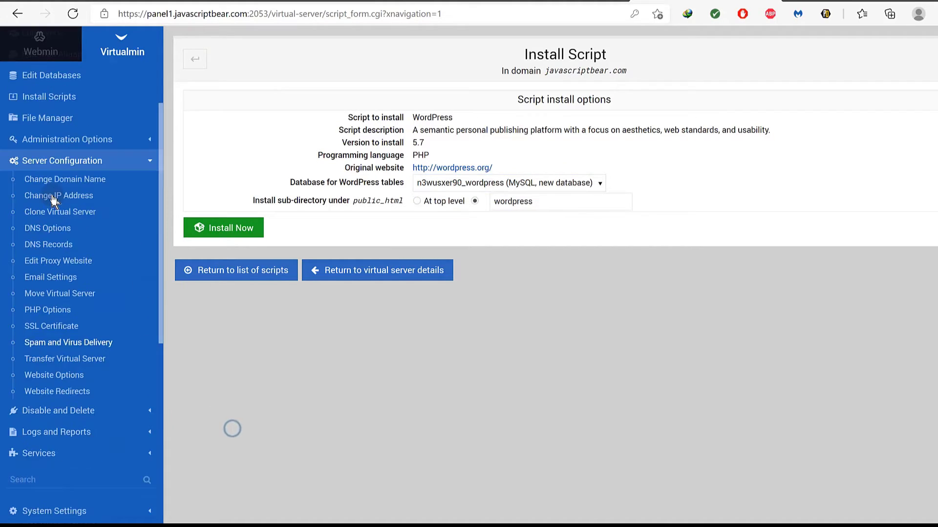
pyautogui.scroll(3, 54, 200)
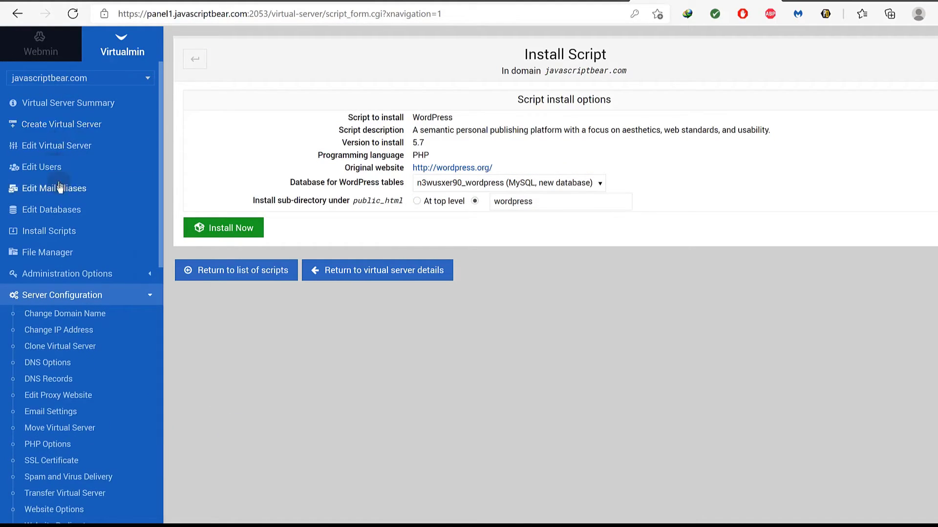
# Open Edit Databases in a new tab and view the database username and MySQL password.
pyautogui.rightClick(45, 210)
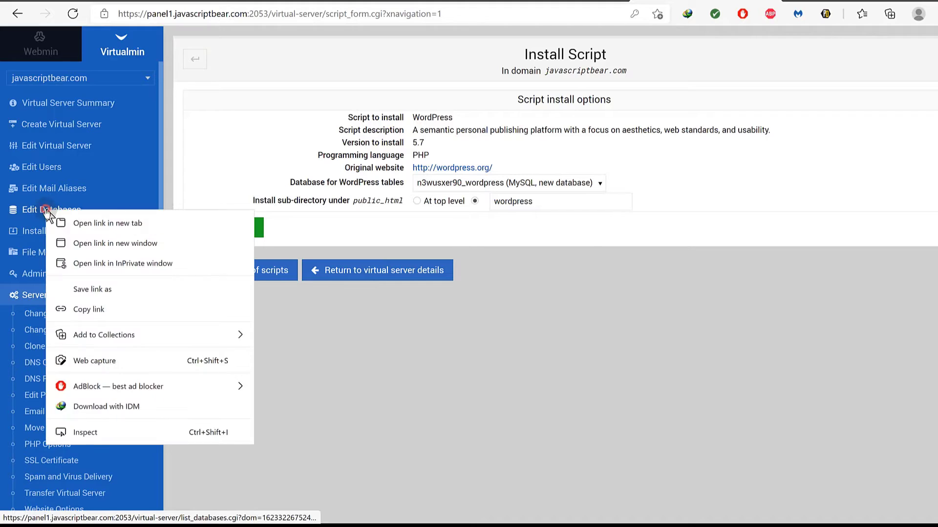
pyautogui.click(87, 223)
pyautogui.click(733, 1)
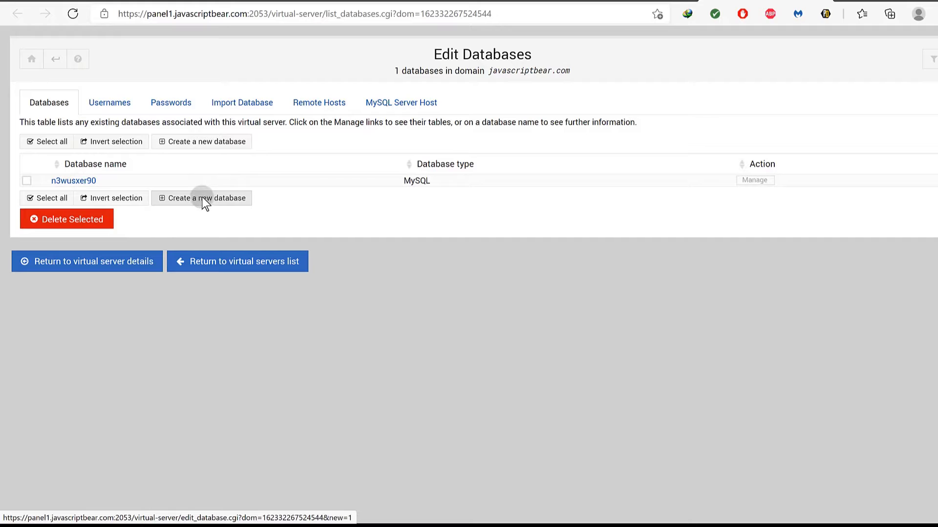
pyautogui.click(120, 100)
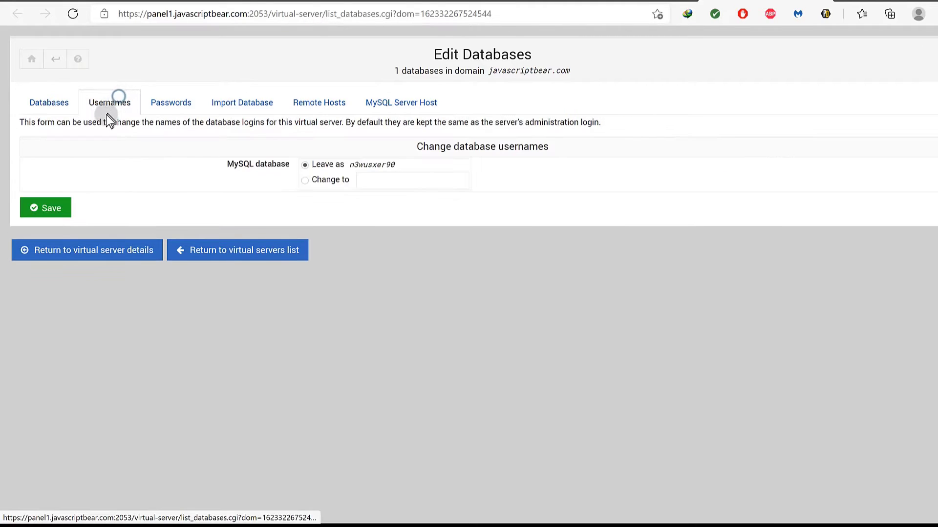
pyautogui.click(317, 181)
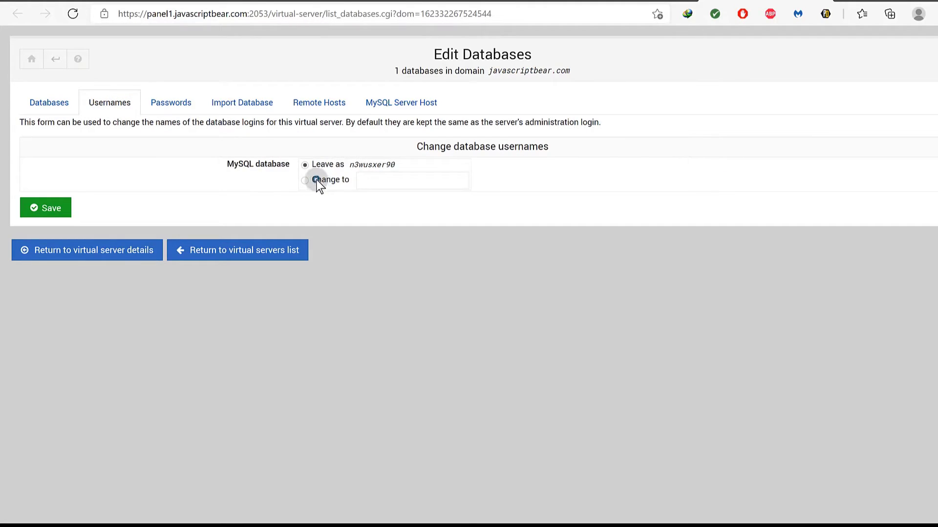
pyautogui.click(166, 104)
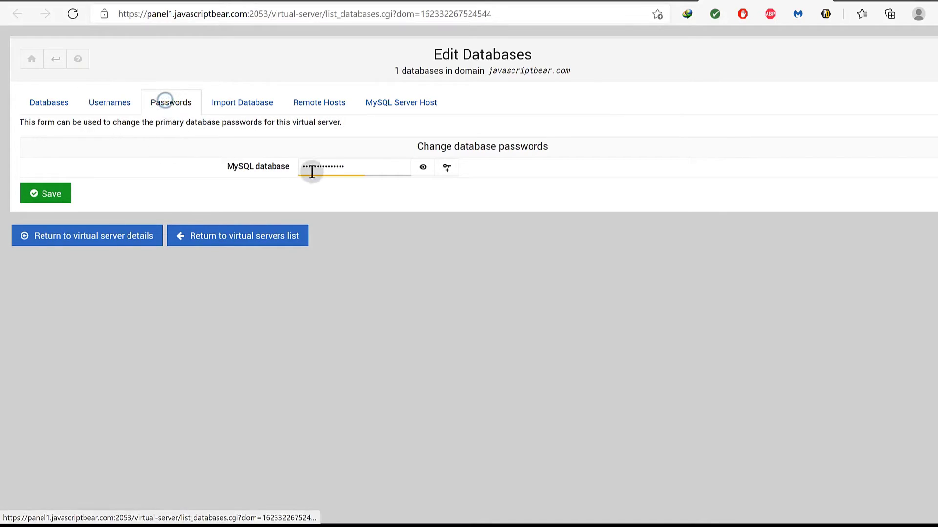
pyautogui.click(416, 168)
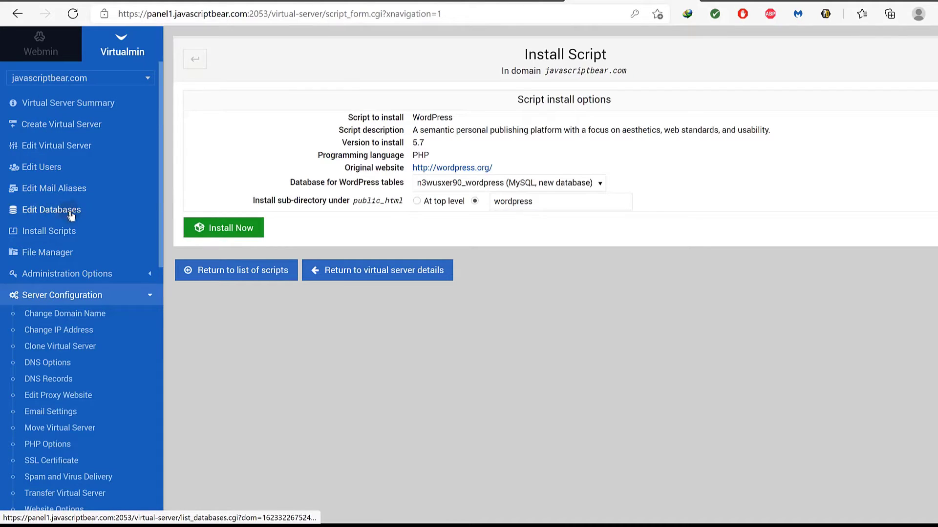
# Install WordPress 5.7 at the top level of public_html instead of the wordpress sub-directory.
pyautogui.click(88, 79)
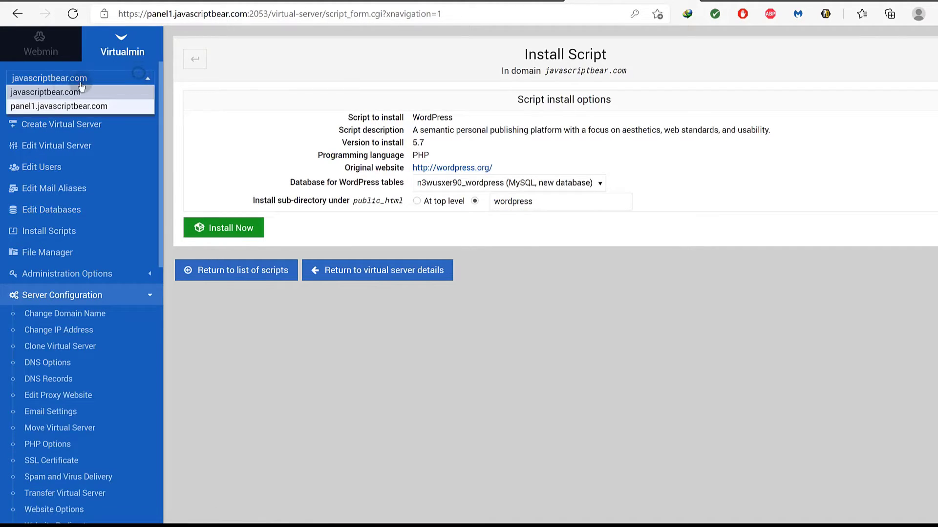
pyautogui.click(168, 73)
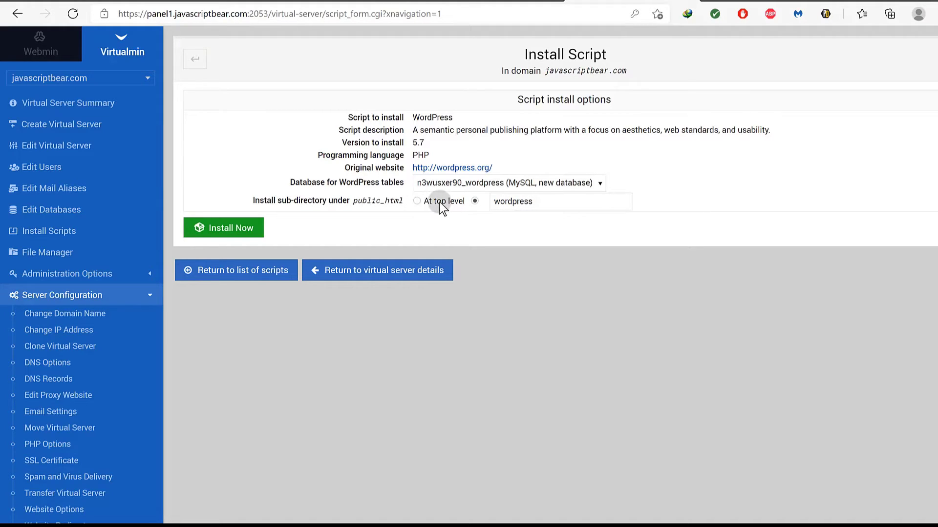
pyautogui.moveTo(540, 202); pyautogui.dragTo(488, 209)
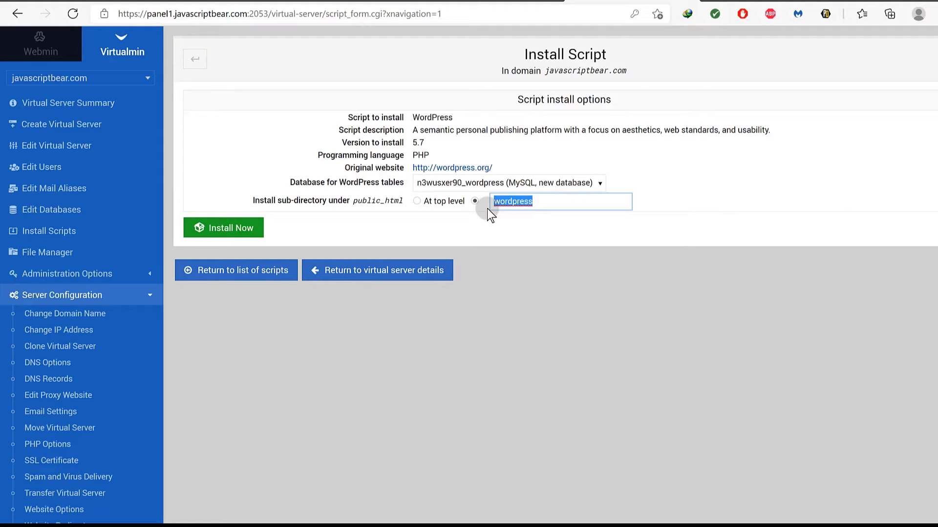
pyautogui.click(417, 201)
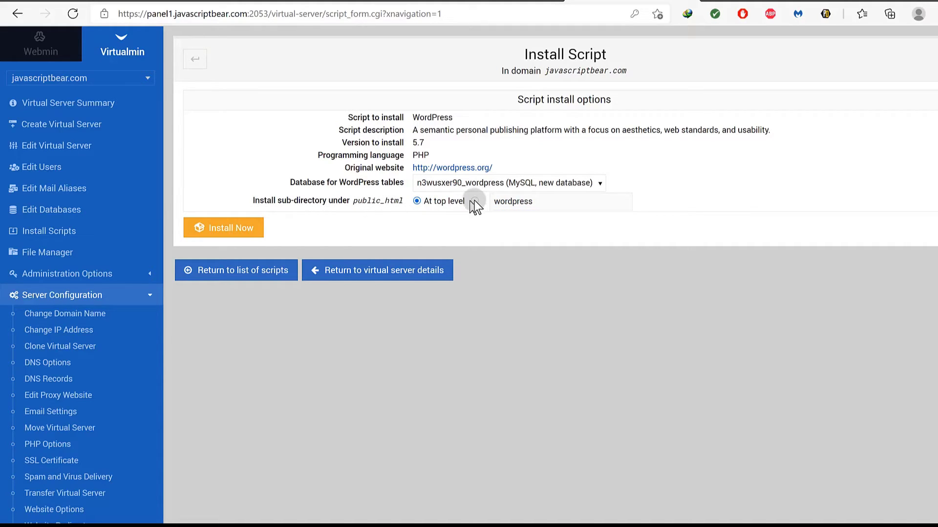
pyautogui.click(219, 226)
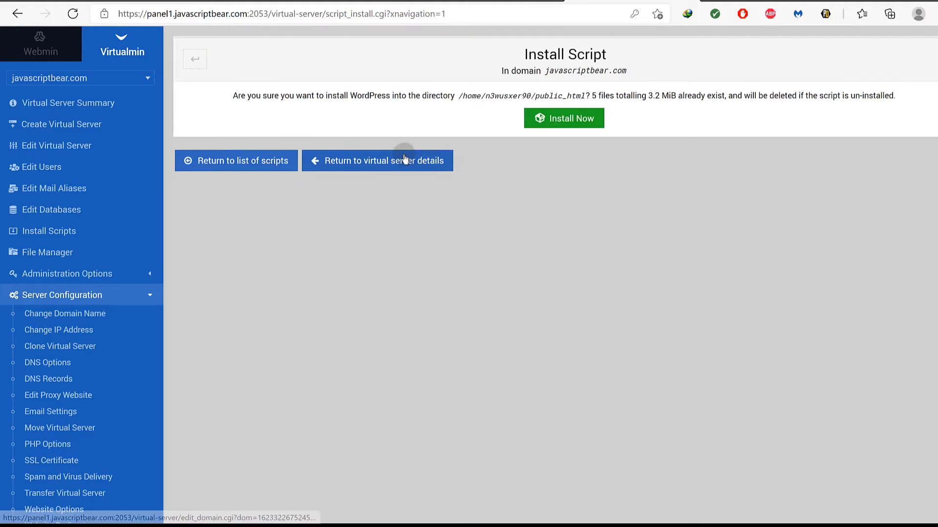
pyautogui.click(569, 119)
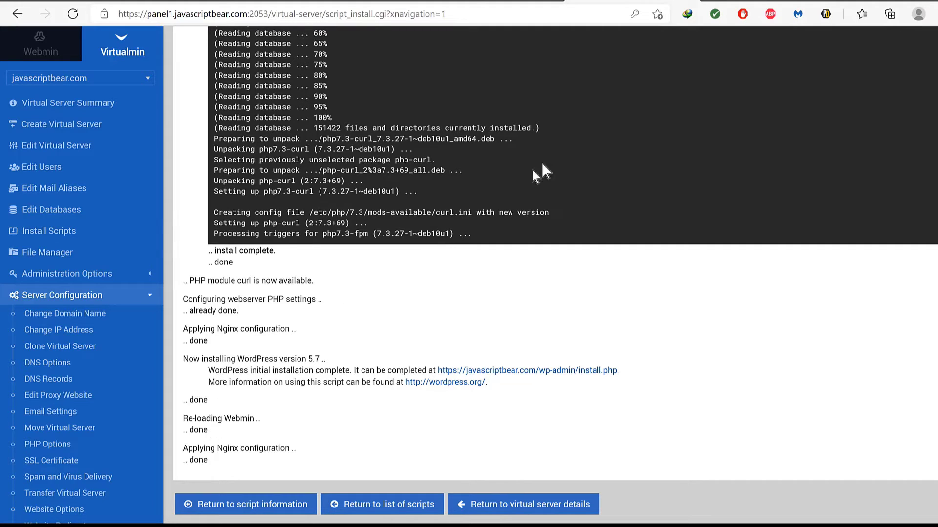
# Reload javascriptbear.com and continue the WordPress installer in English (United States).
pyautogui.click(485, 1)
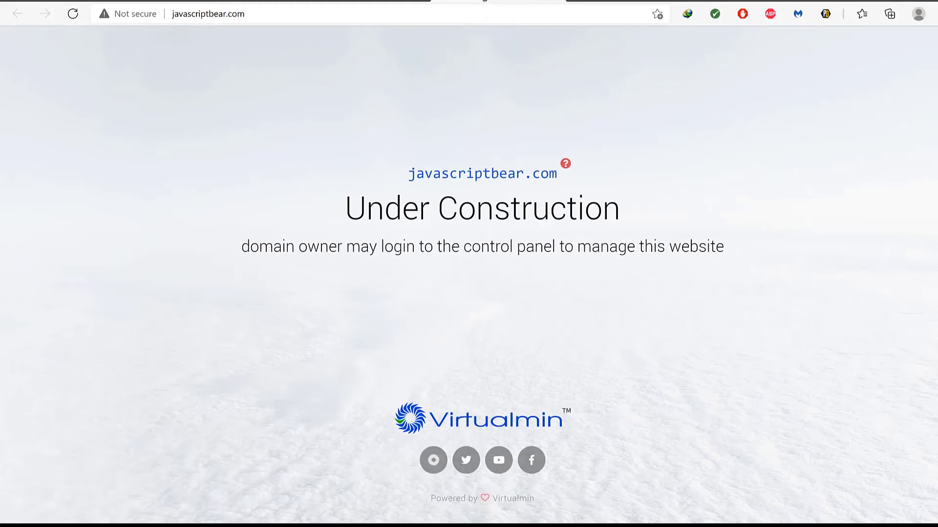
pyautogui.click(74, 14)
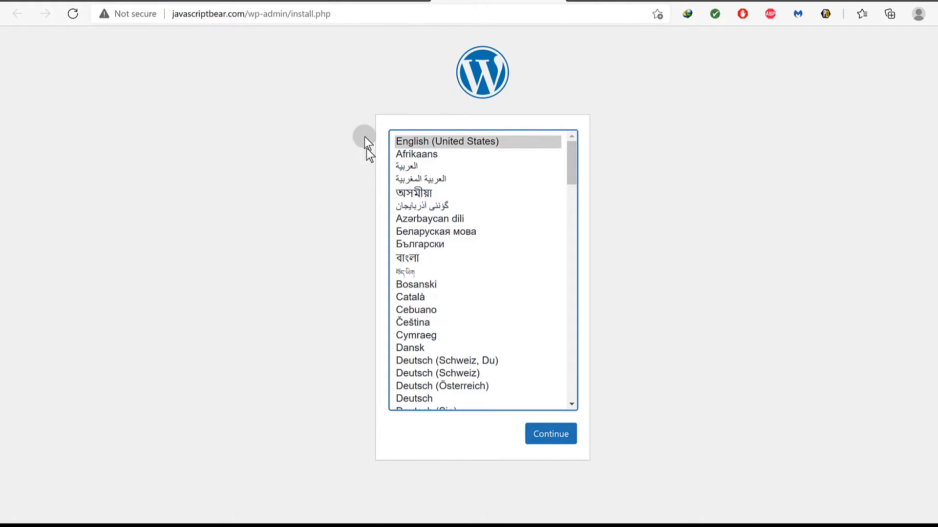
pyautogui.click(558, 441)
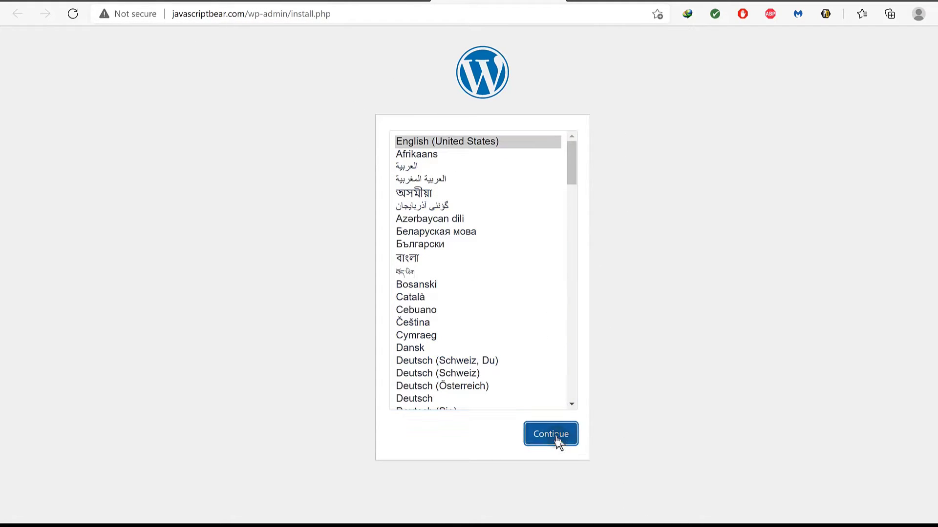
# Enter site title Sample, a username and a confirmed weak password, discourage search engines, and install.
pyautogui.scroll(-1, 435, 235)
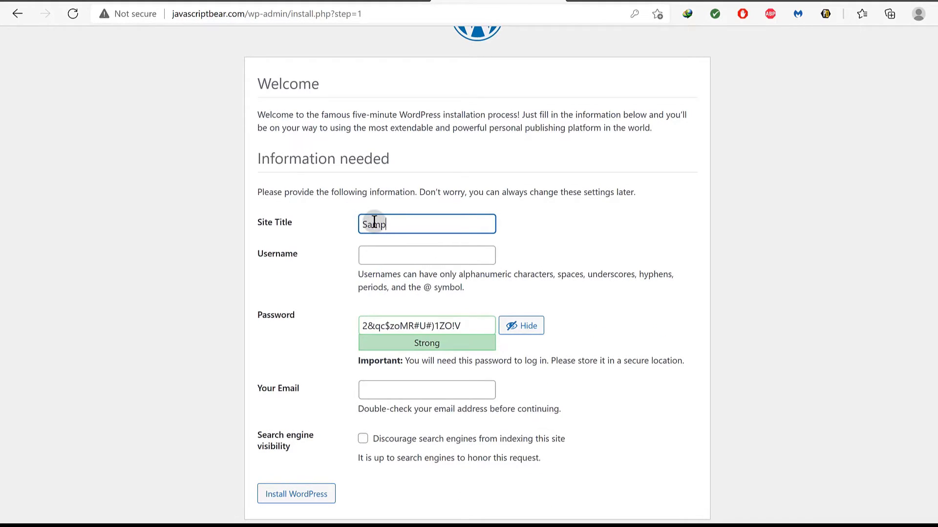
pyautogui.click(390, 255)
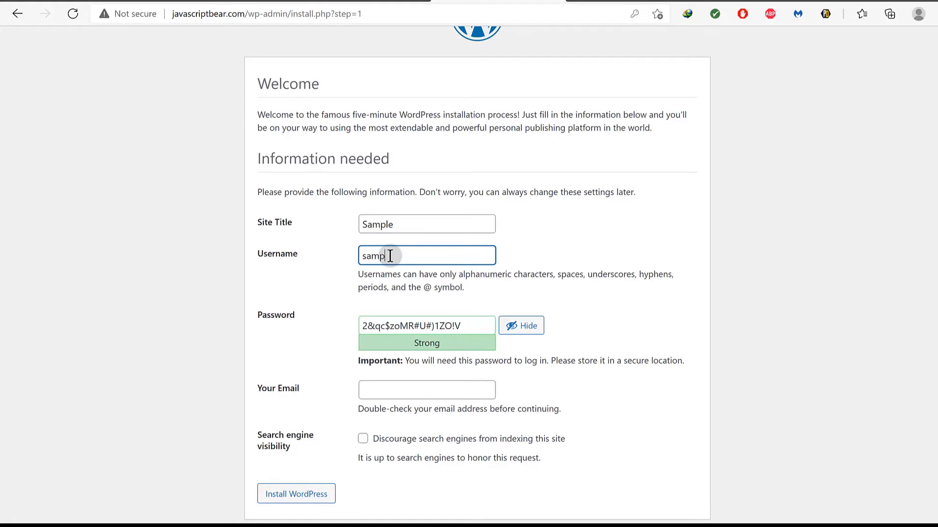
pyautogui.scroll(-1, 386, 293)
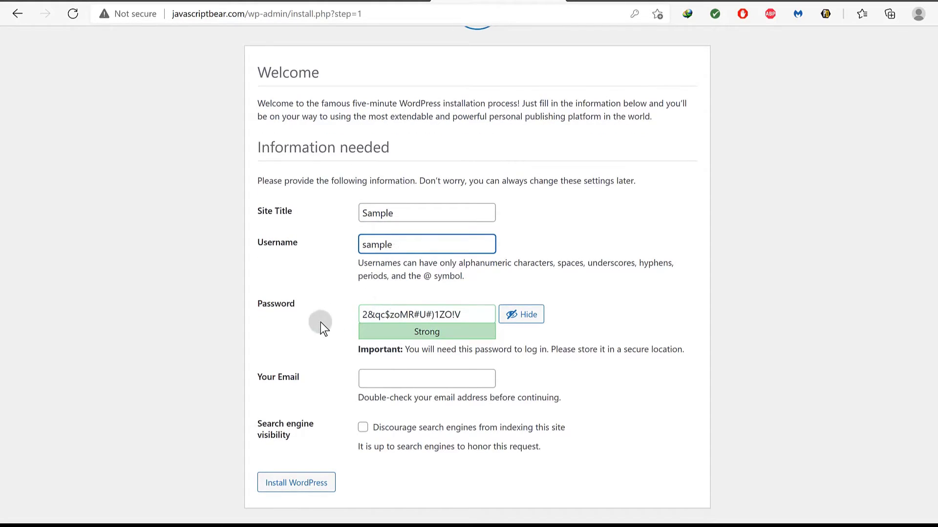
pyautogui.click(382, 318)
pyautogui.hotkey('ctrl', 'a')
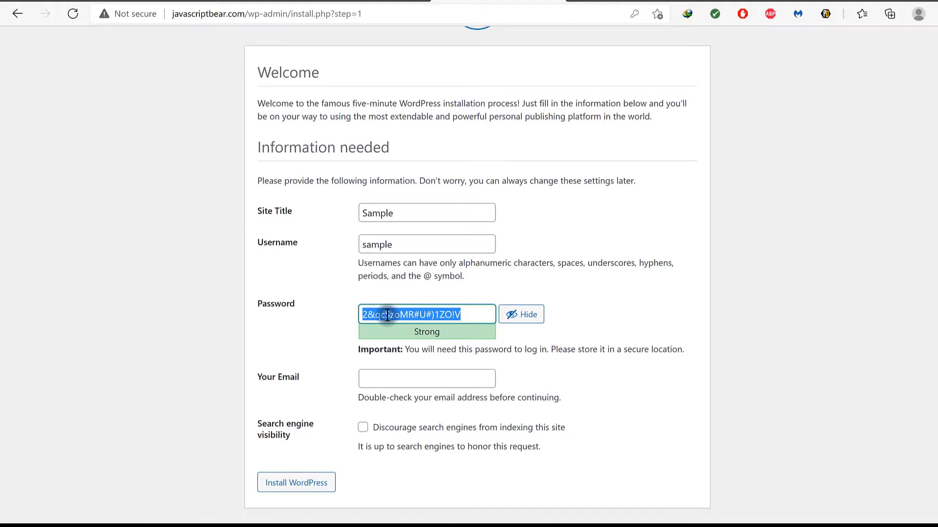
pyautogui.write('sample')
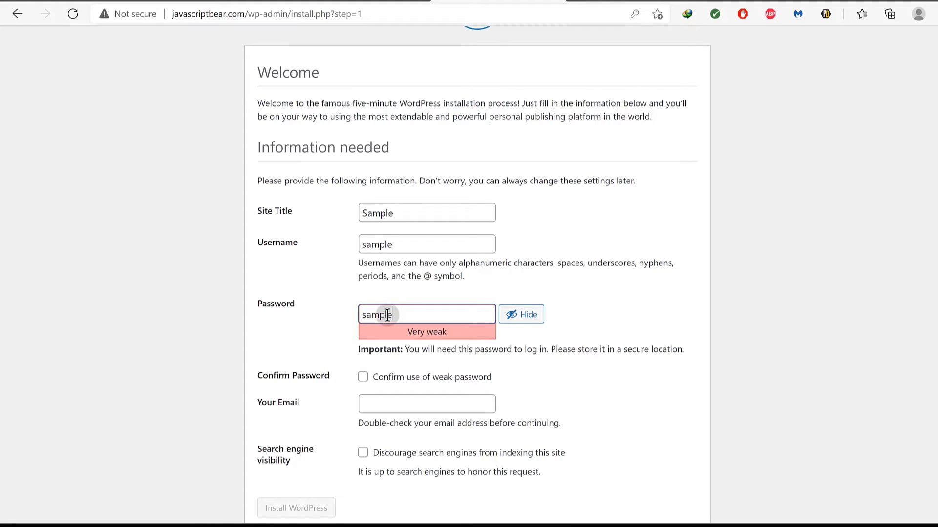
pyautogui.click(362, 382)
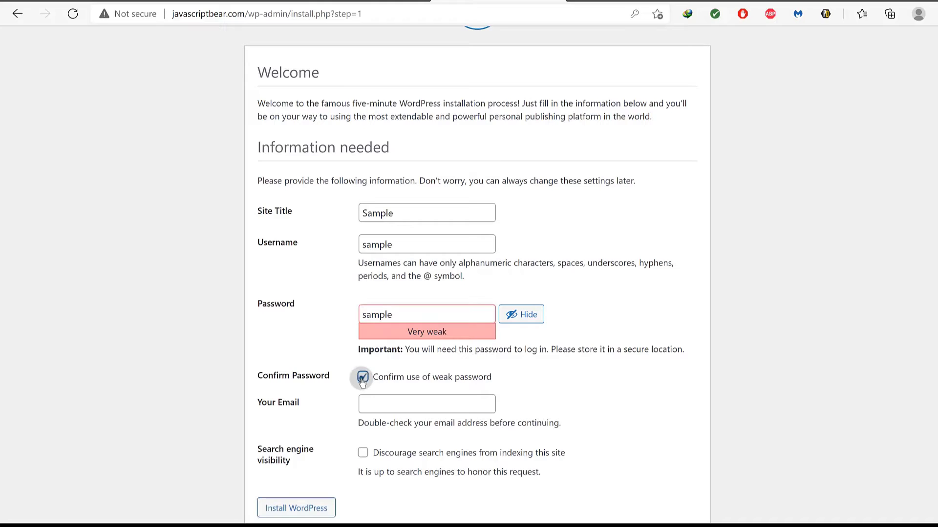
pyautogui.scroll(-1, 385, 391)
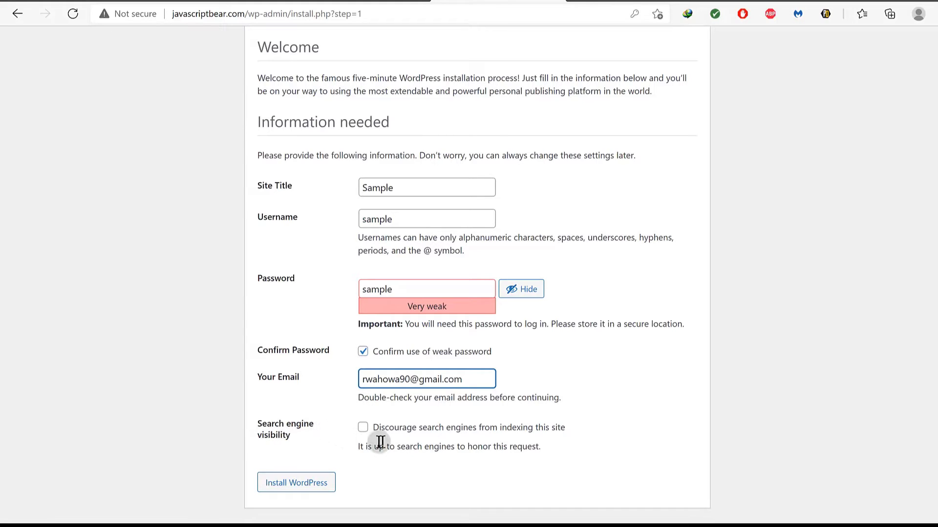
pyautogui.click(362, 427)
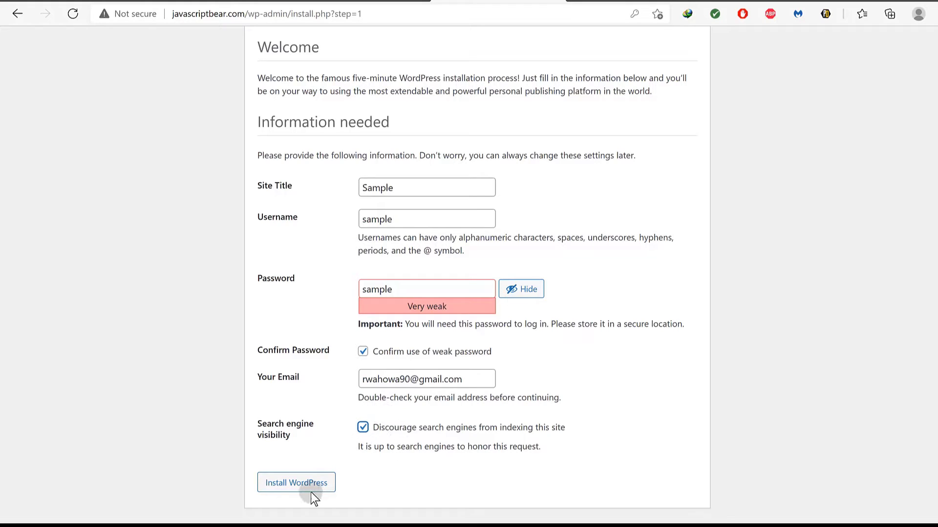
pyautogui.click(295, 482)
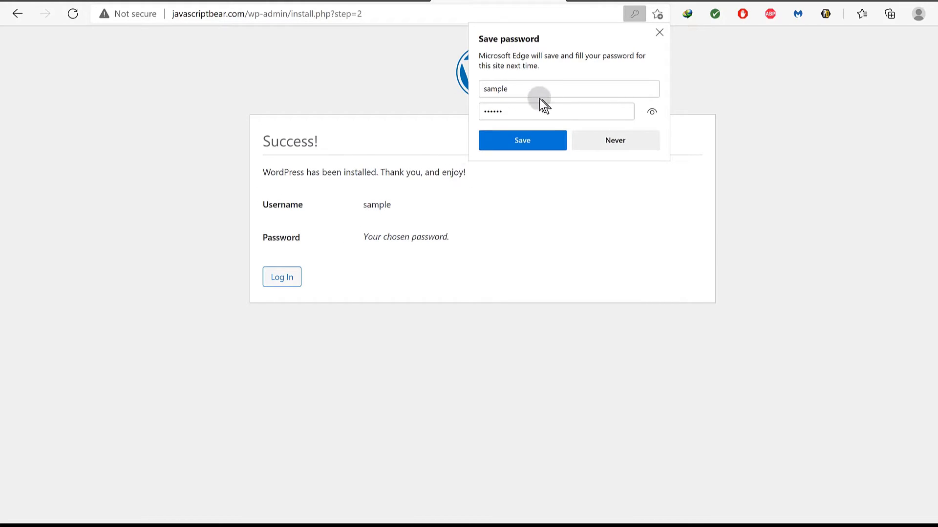
# Save the new login in Edge, then sign in with the saved credentials and Remember Me ticked.
pyautogui.click(527, 140)
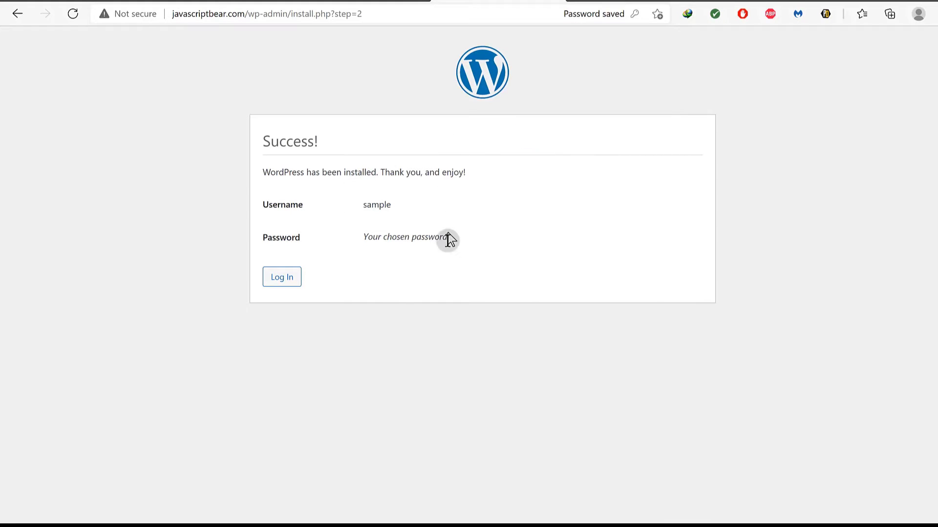
pyautogui.click(280, 278)
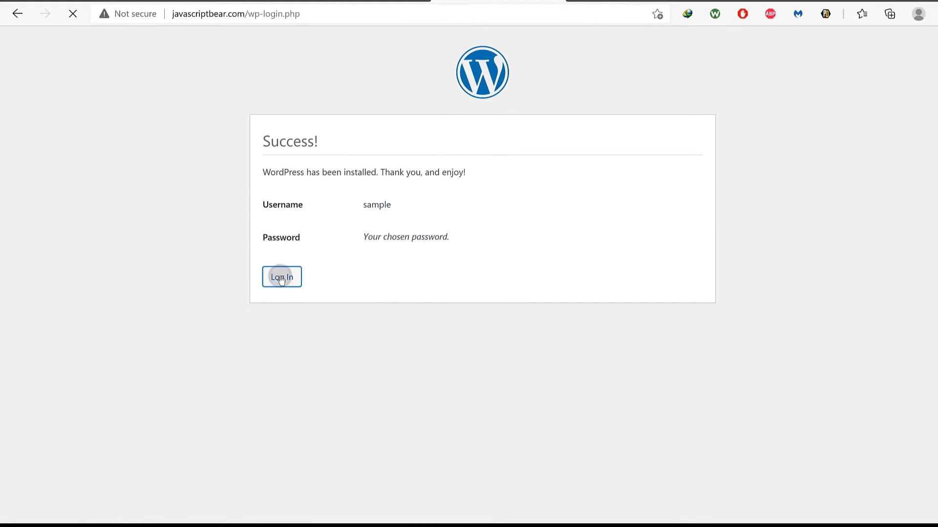
pyautogui.click(433, 219)
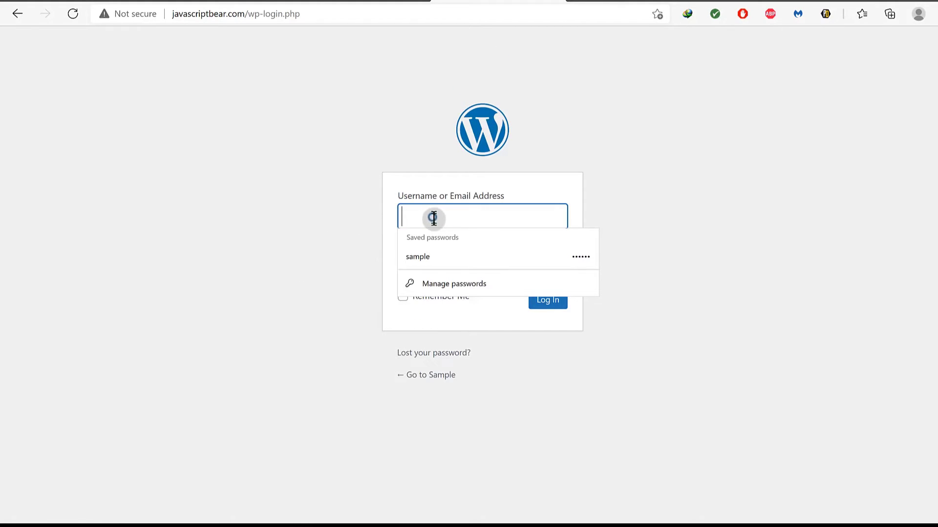
pyautogui.click(431, 255)
pyautogui.click(433, 298)
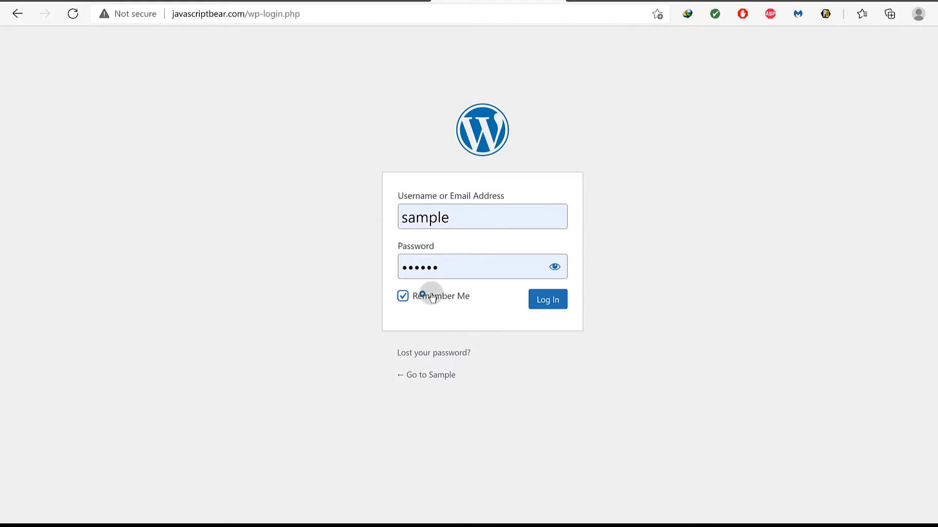
pyautogui.click(541, 302)
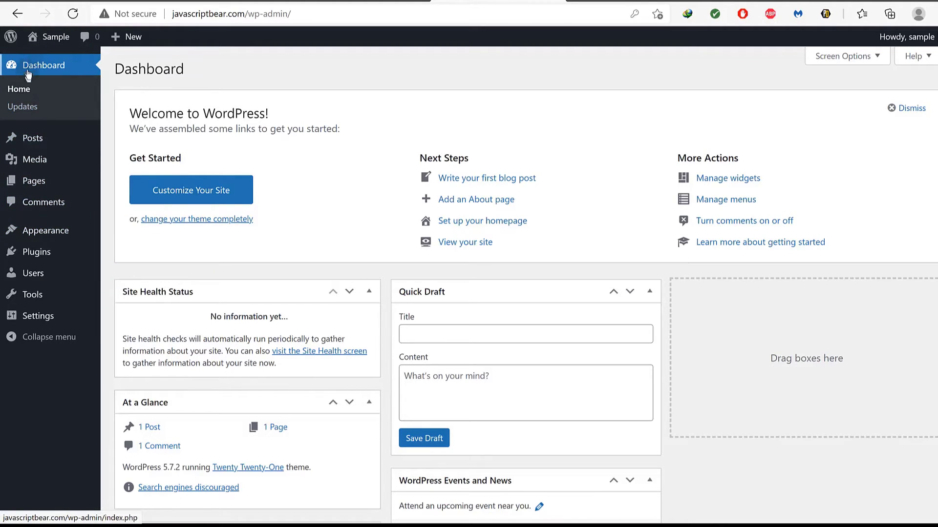
# In Settings > General, add /wp to the WordPress Address and edit the Site Address URL.
pyautogui.moveTo(40, 323)
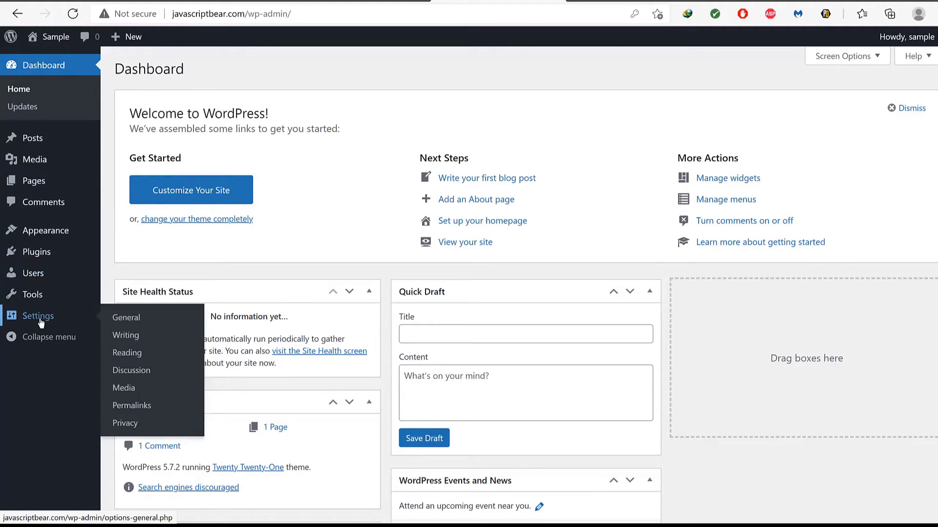
pyautogui.click(133, 324)
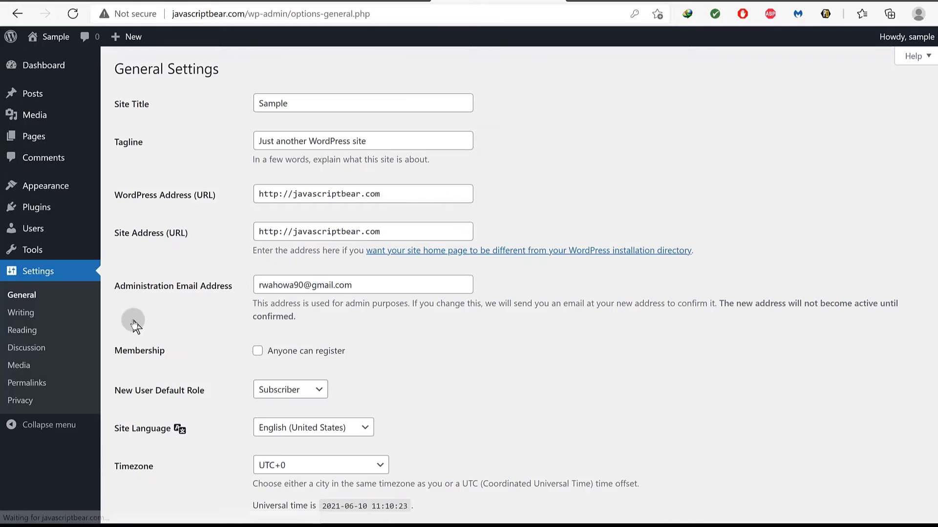
pyautogui.moveTo(86, 221)
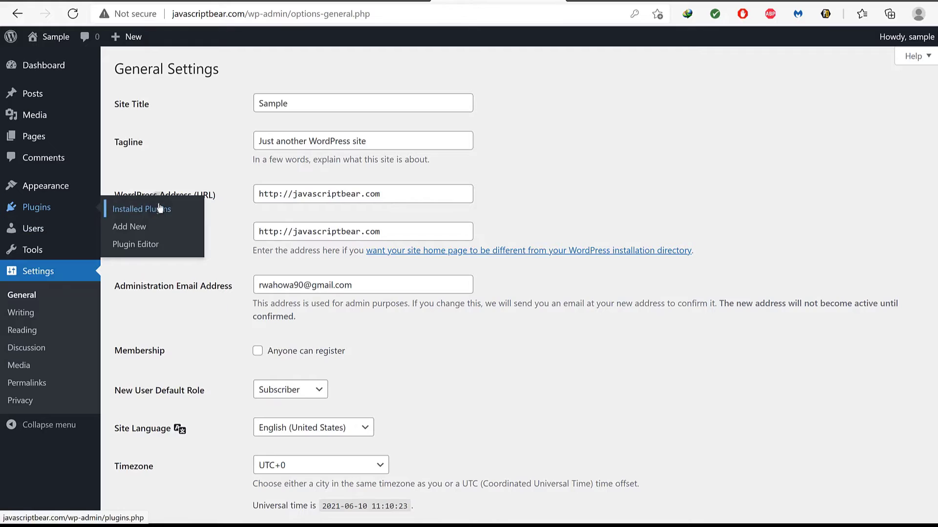
pyautogui.click(395, 195)
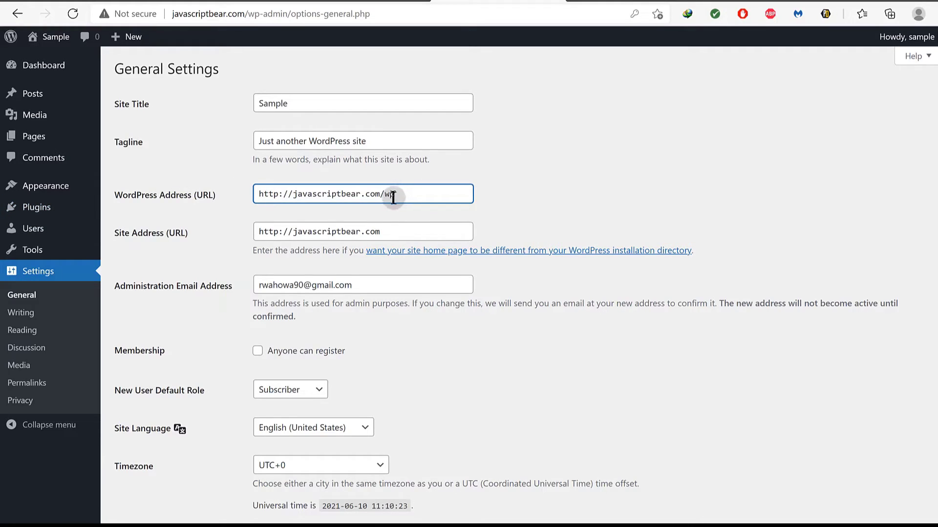
pyautogui.click(385, 229)
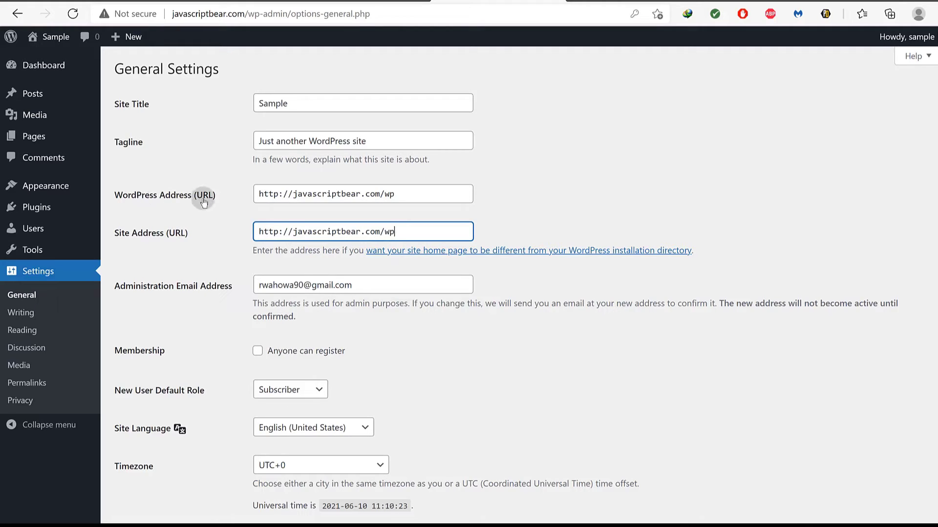
pyautogui.moveTo(416, 233); pyautogui.dragTo(385, 232)
pyautogui.scroll(-8, 441, 441)
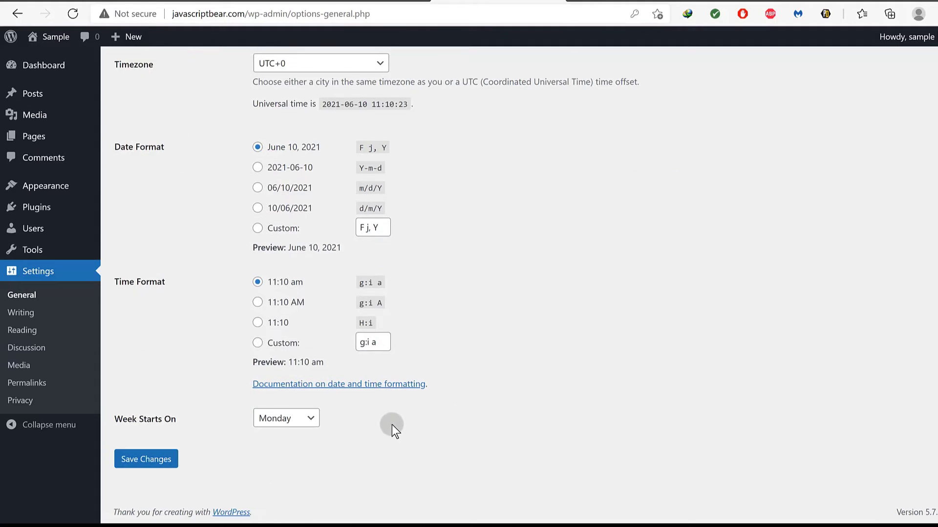
pyautogui.scroll(5, 392, 425)
pyautogui.scroll(-5, 392, 425)
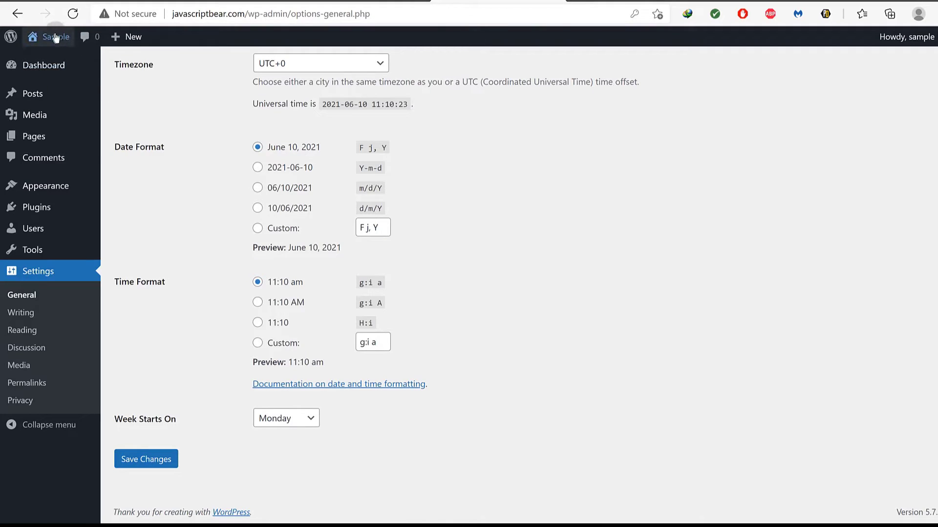
# Open the live site in a new tab and view the Hello world! post, noting index.php in its URL.
pyautogui.moveTo(49, 41)
pyautogui.rightClick(40, 64)
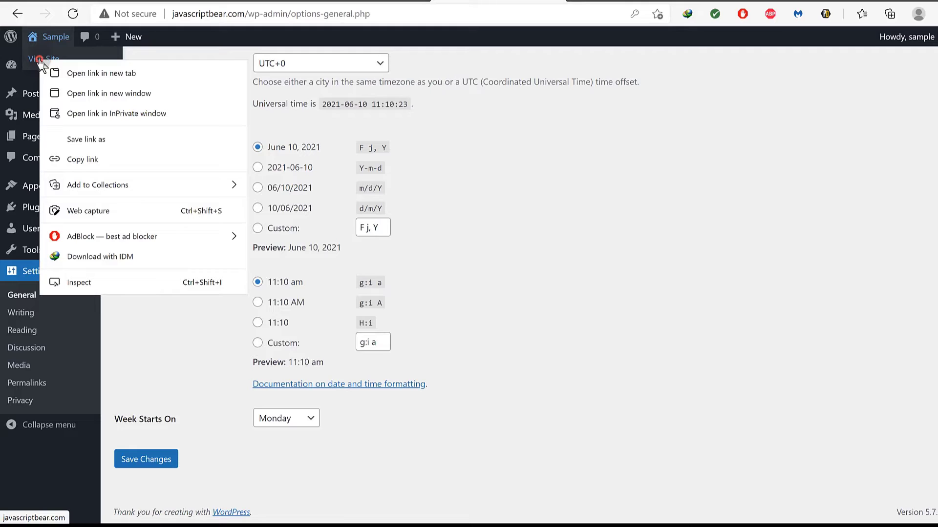
pyautogui.click(77, 66)
pyautogui.hotkey('ctrl', 'Tab')
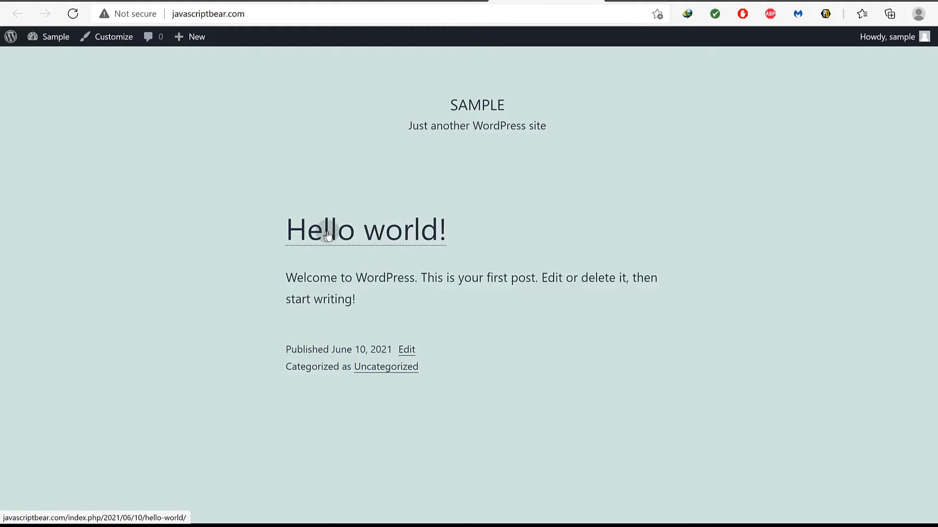
pyautogui.click(346, 236)
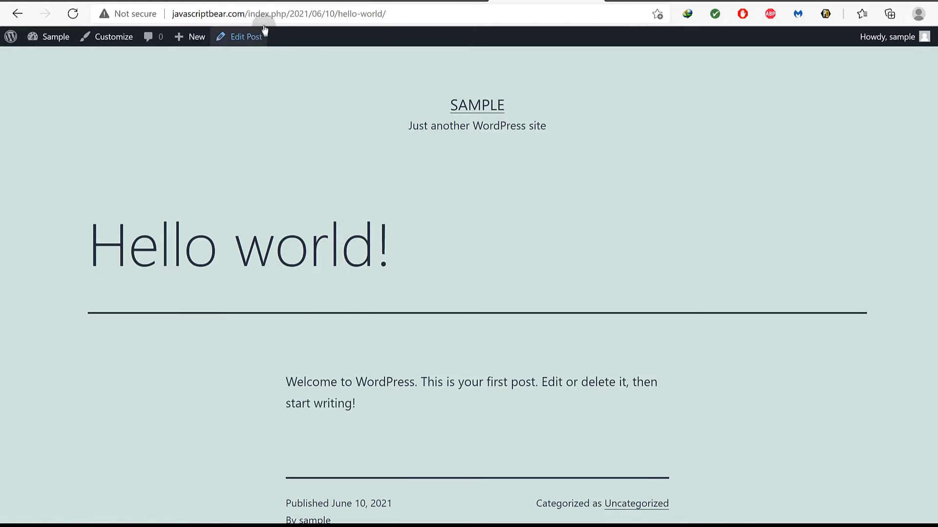
pyautogui.moveTo(248, 13); pyautogui.dragTo(331, 104)
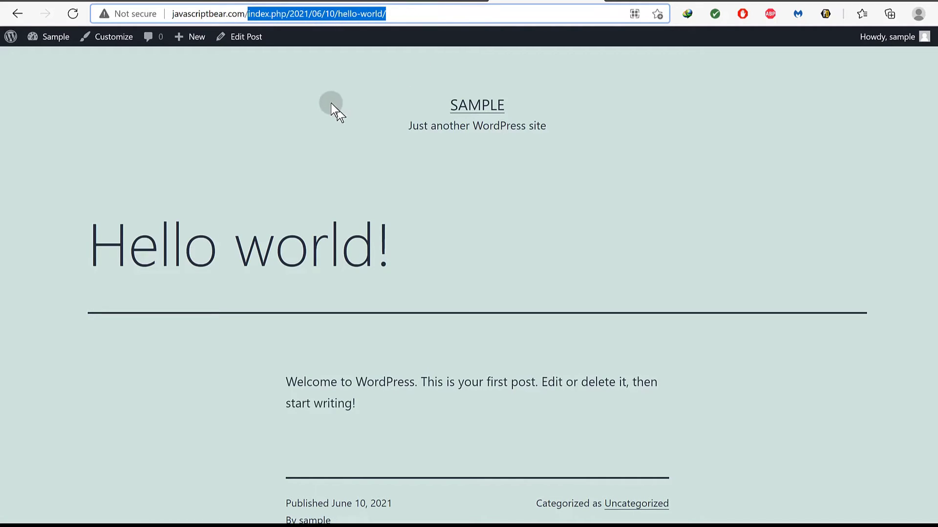
# Open the Permalinks settings page in a new tab.
pyautogui.moveTo(570, 34); pyautogui.dragTo(394, 233)
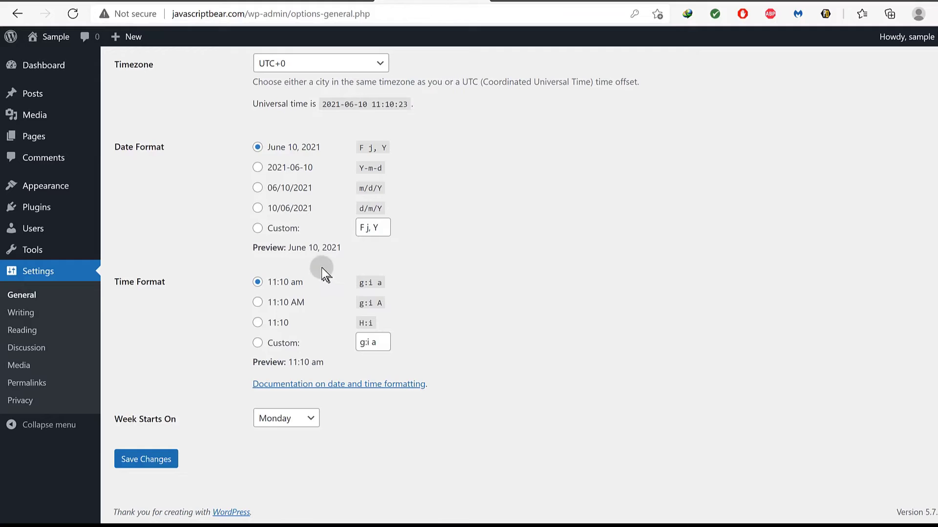
pyautogui.rightClick(24, 383)
pyautogui.click(94, 157)
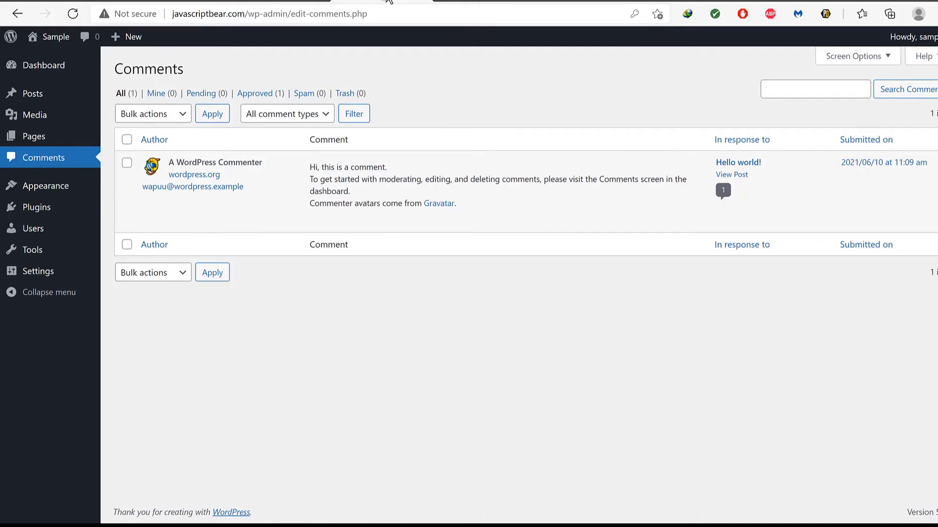
# Set the permalink structure to Post name and save the changes.
pyautogui.click(556, 3)
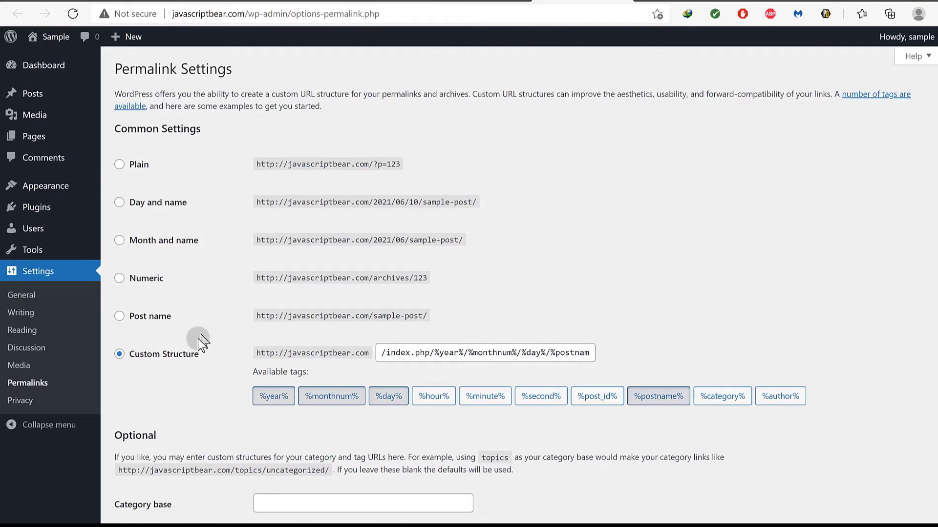
pyautogui.click(119, 316)
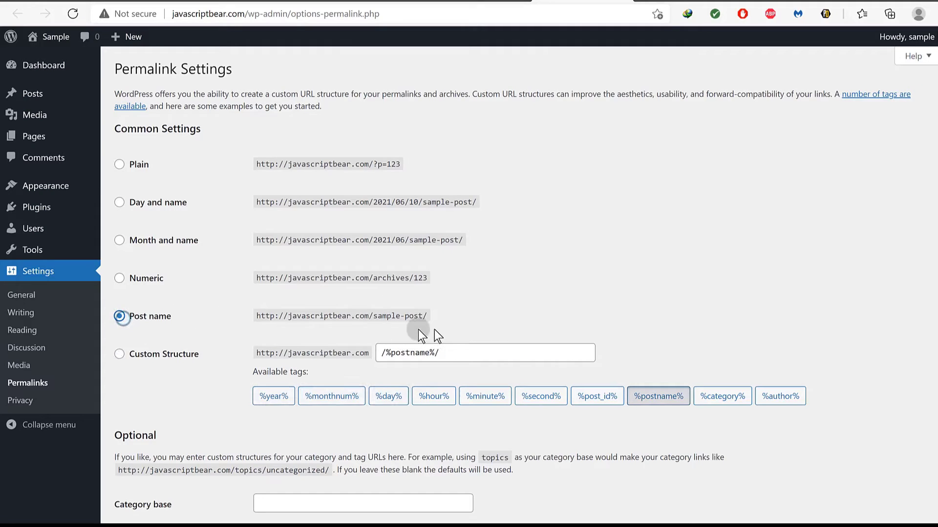
pyautogui.scroll(-3, 210, 464)
pyautogui.click(150, 433)
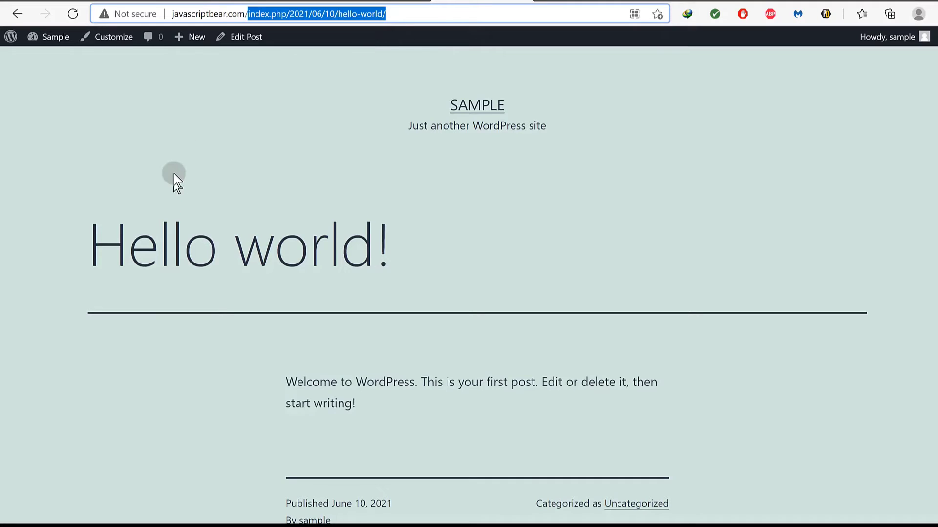
# Reload the Hello world! post without index.php, getting 404 Not Found, then return to Virtualmin.
pyautogui.click(78, 15)
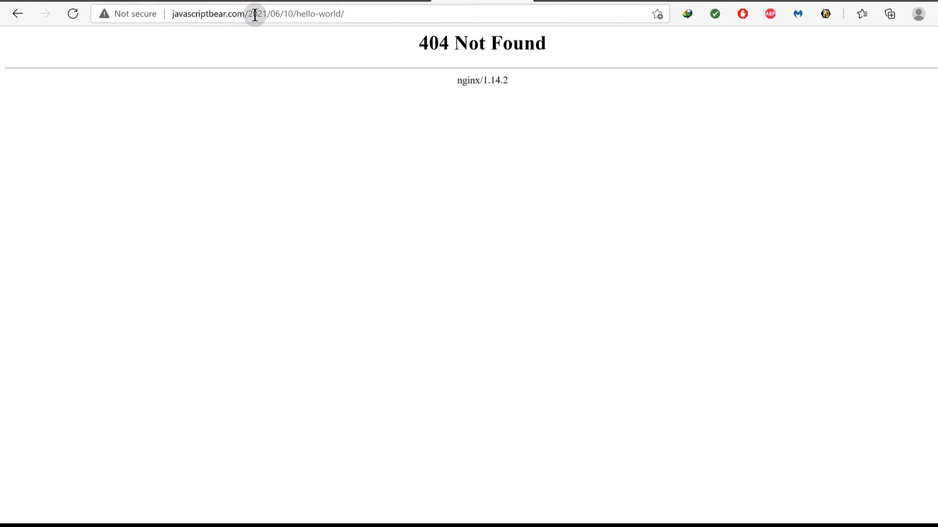
pyautogui.moveTo(350, 14); pyautogui.dragTo(246, 28)
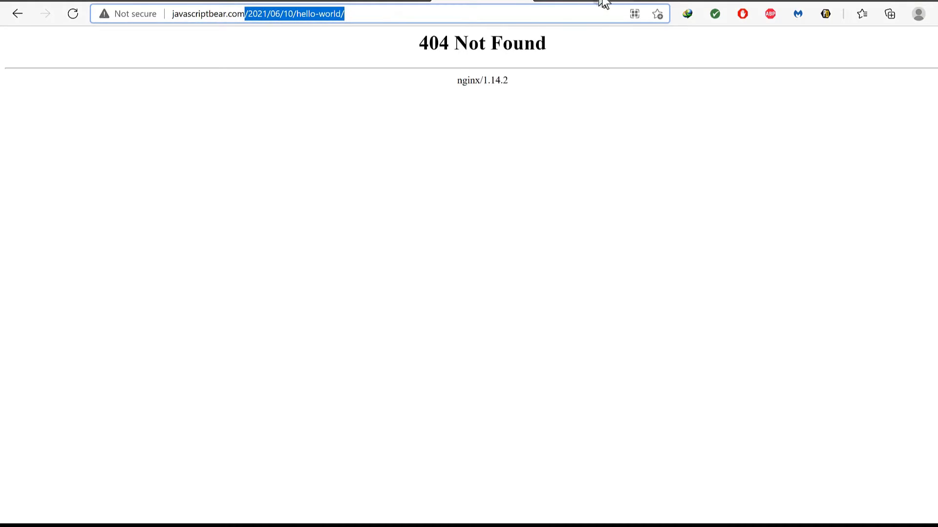
pyautogui.click(573, 2)
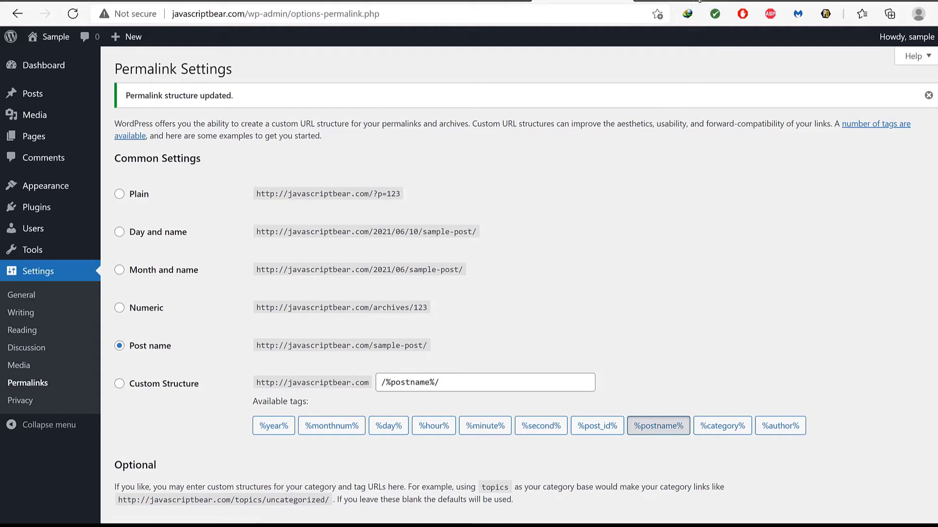
pyautogui.click(762, 2)
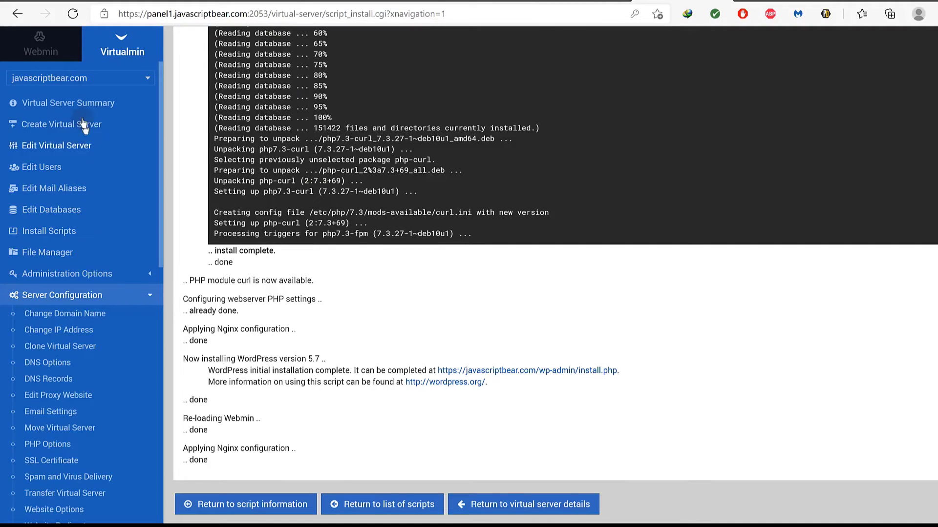
# Switch the panel to the Webmin side and bring up the Notepad permalinks-fix notes.
pyautogui.click(73, 52)
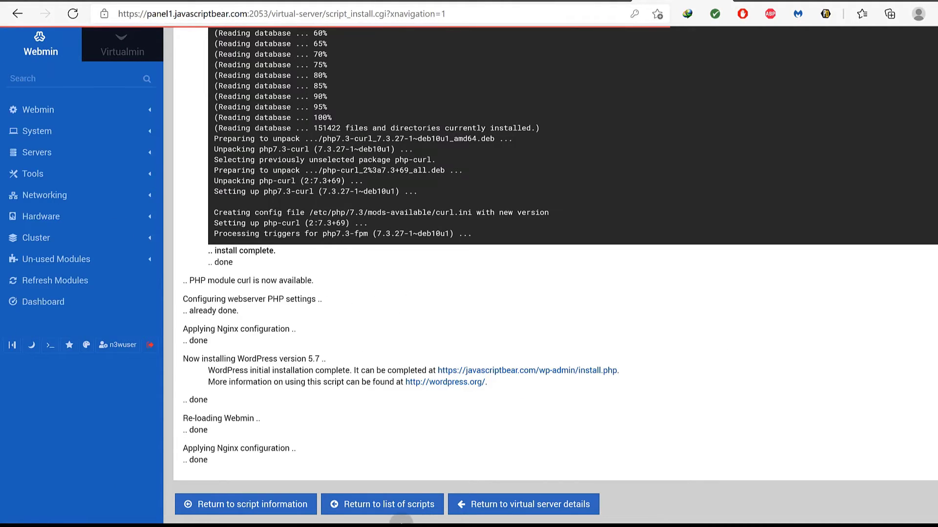
pyautogui.press('super')
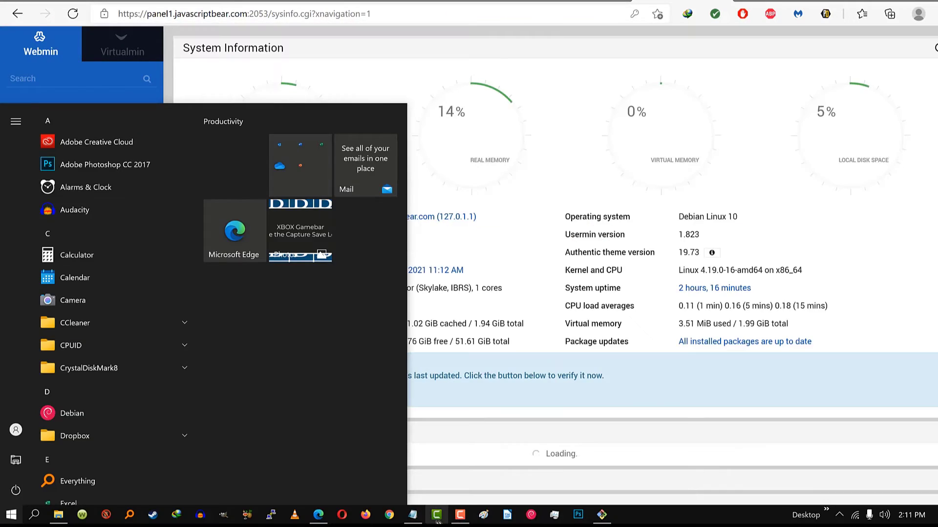
pyautogui.click(415, 517)
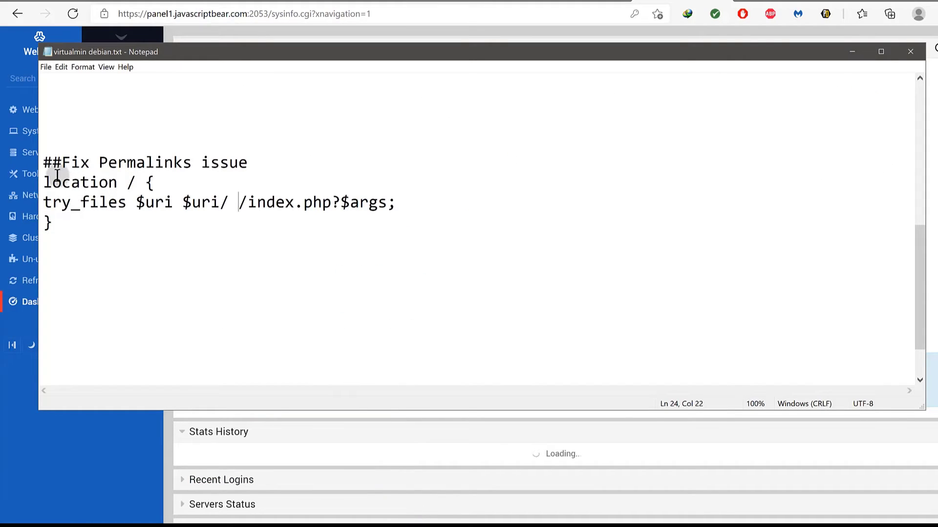
# Copy the location / try_files block from Notepad and return to the browser.
pyautogui.moveTo(42, 182); pyautogui.dragTo(285, 180)
pyautogui.click(139, 207)
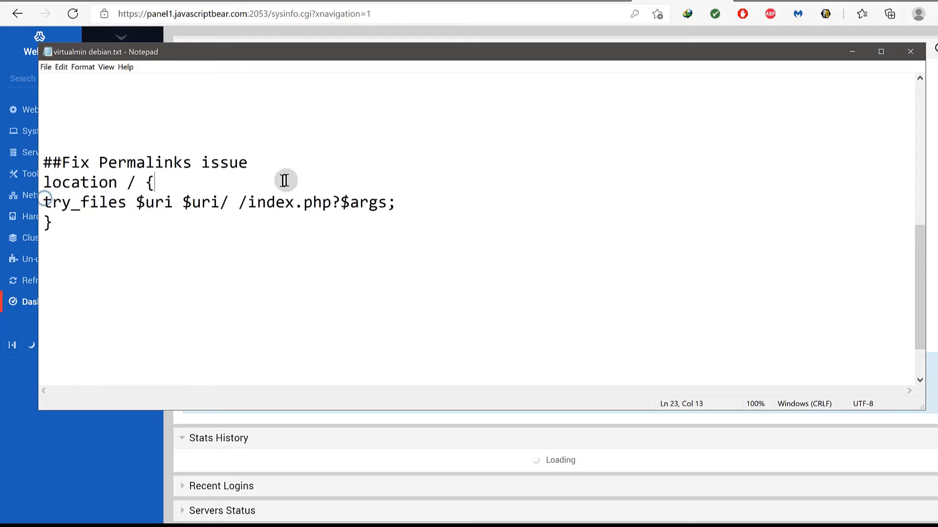
pyautogui.moveTo(44, 202); pyautogui.dragTo(403, 200)
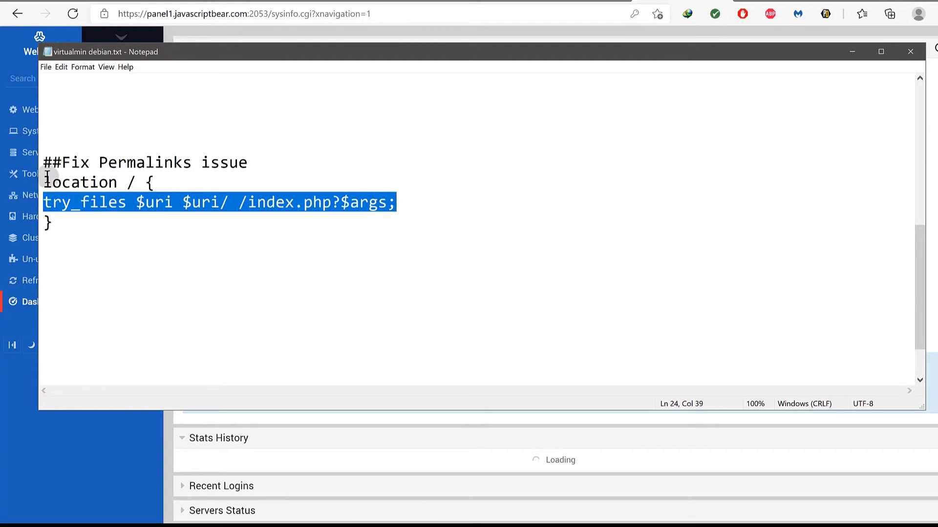
pyautogui.moveTo(45, 182); pyautogui.dragTo(69, 215)
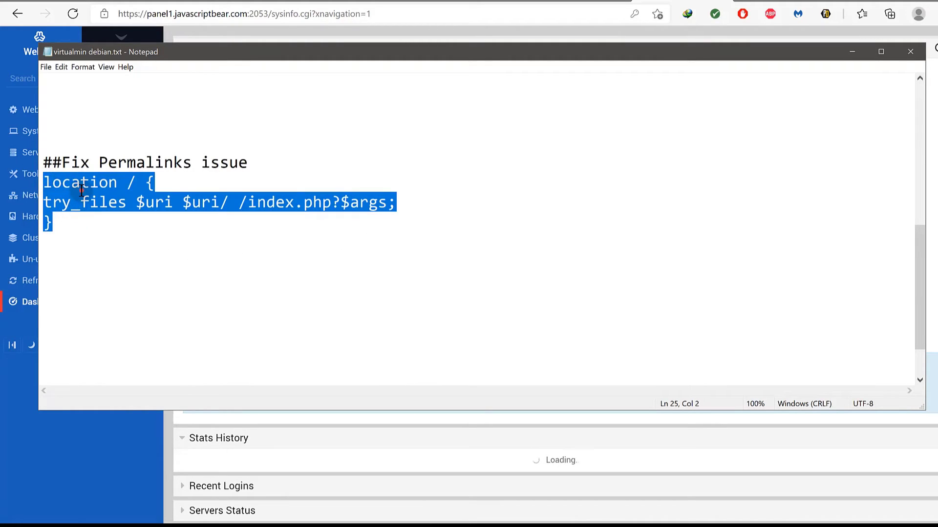
pyautogui.rightClick(82, 191)
pyautogui.click(104, 222)
pyautogui.hotkey('alt', 'Tab')
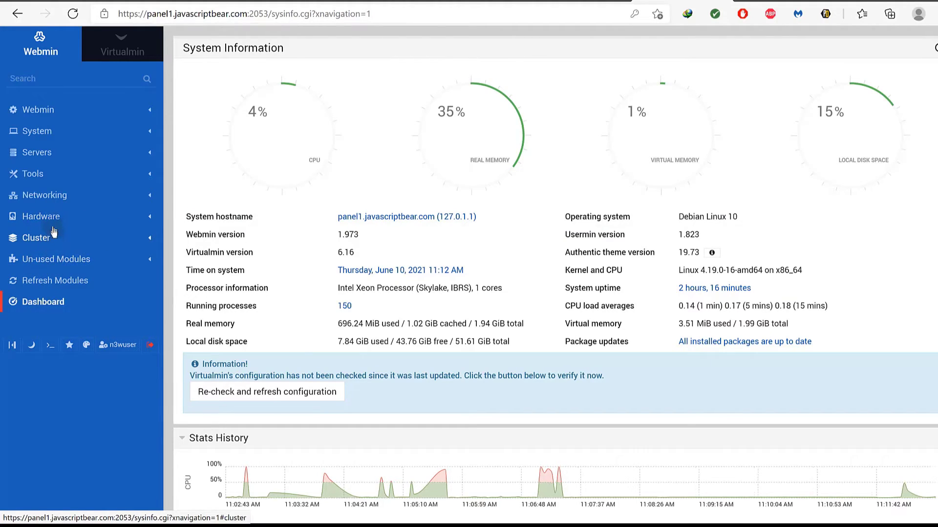
# Open javascriptbear.com.conf in the Nginx Webserver configuration file editor.
pyautogui.click(48, 163)
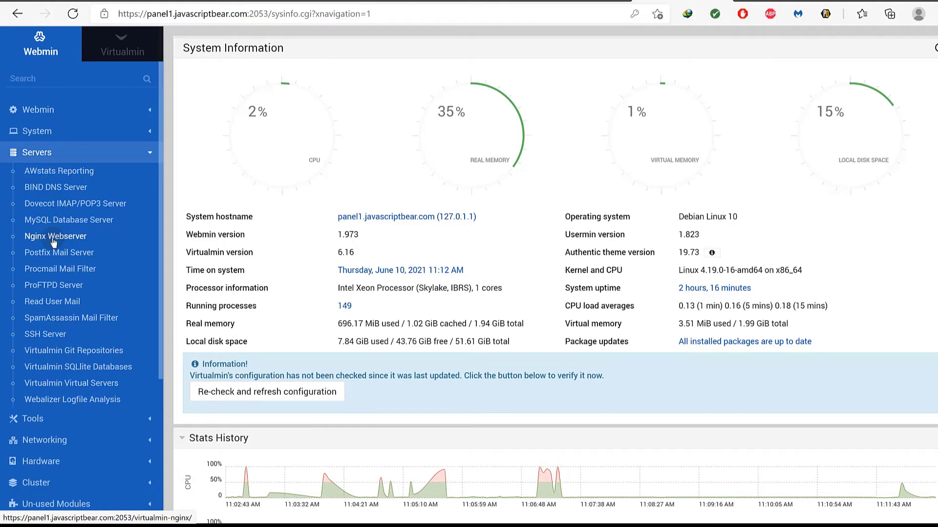
pyautogui.click(54, 240)
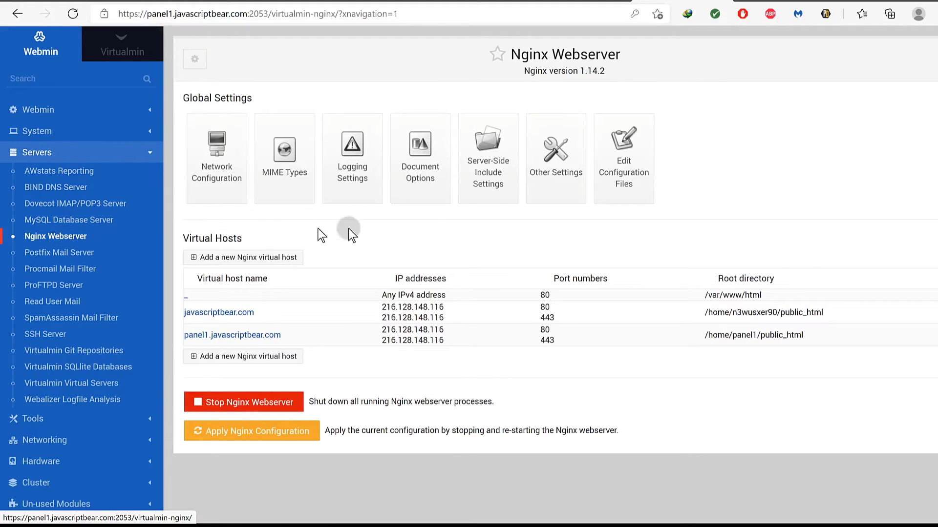
pyautogui.click(627, 170)
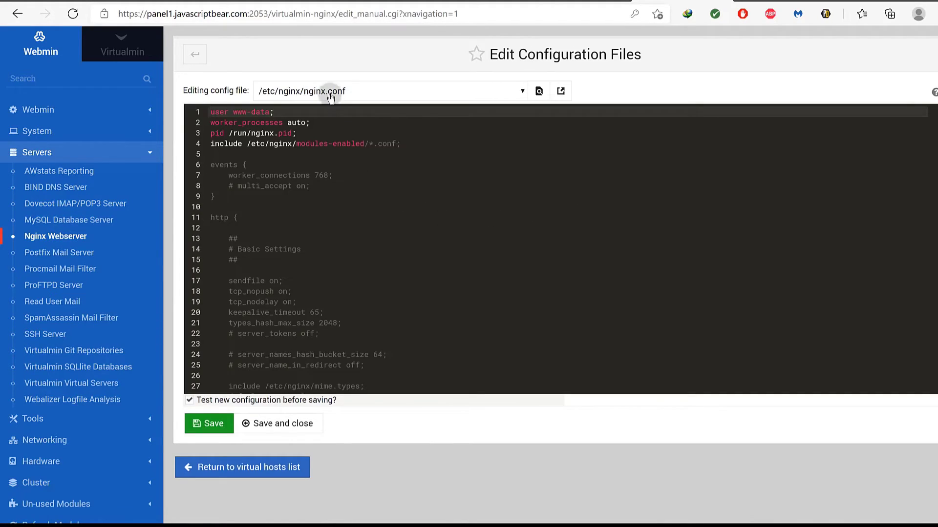
pyautogui.click(482, 91)
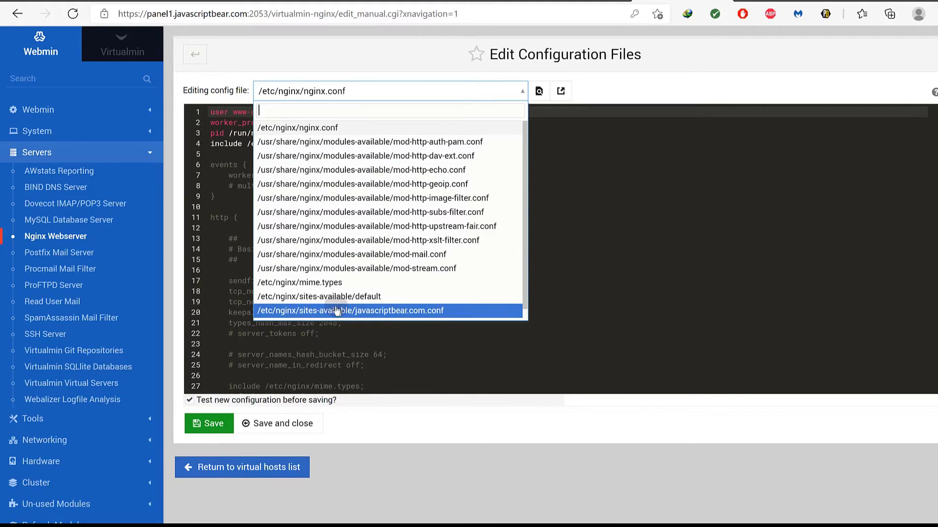
pyautogui.click(360, 312)
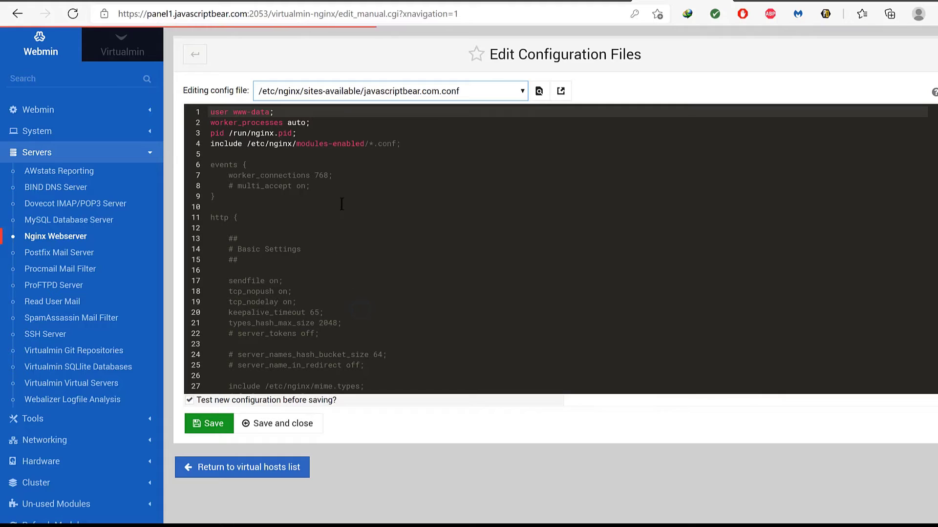
# Paste the try_files location block after the PHP location block, then check the still-404 hello-world post.
pyautogui.scroll(-3, 313, 215)
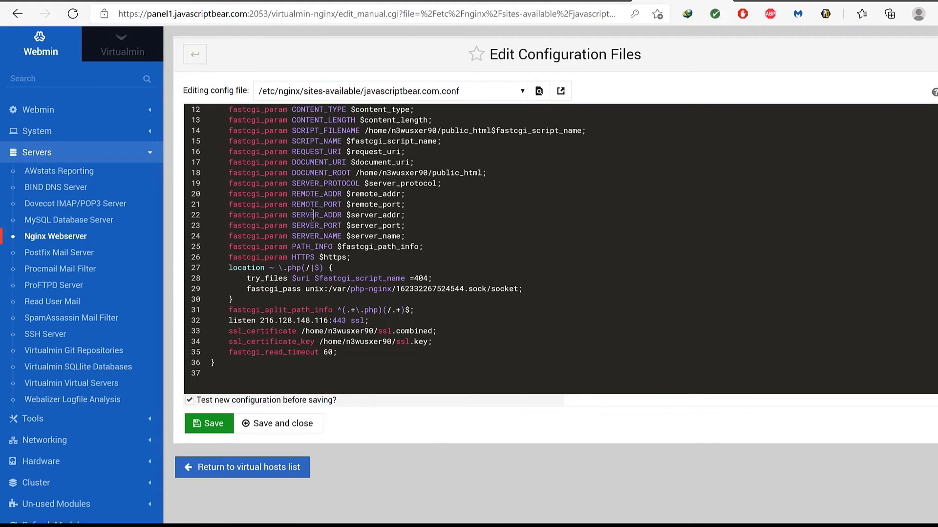
pyautogui.click(240, 299)
pyautogui.press('Return')
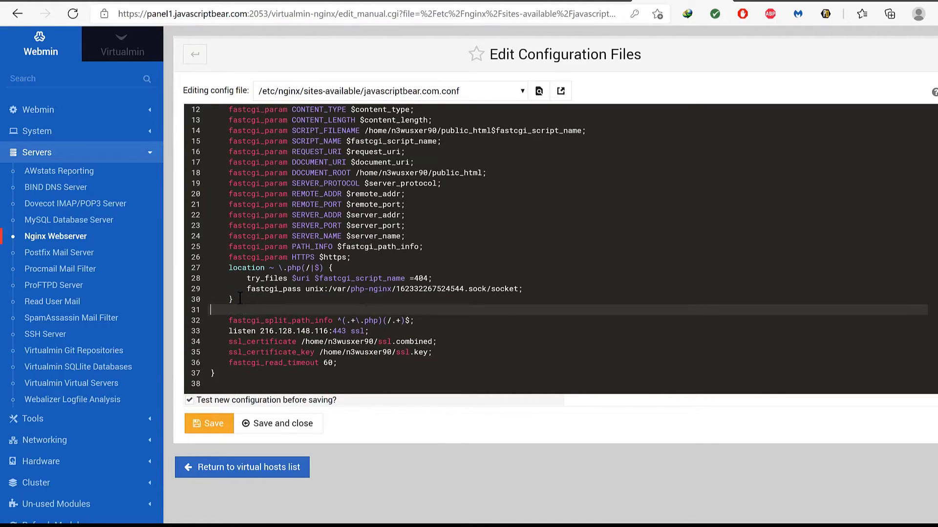
pyautogui.hotkey('ctrl', 'v')
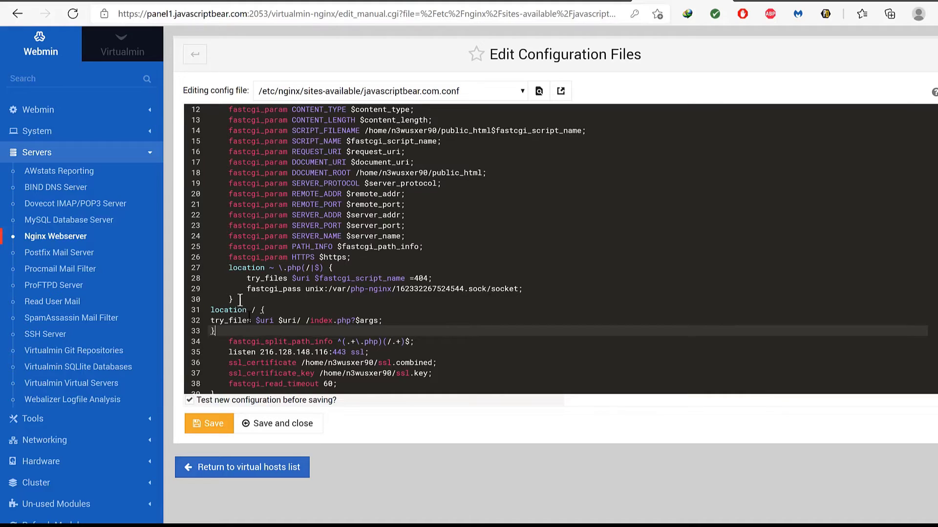
pyautogui.scroll(-1, 240, 299)
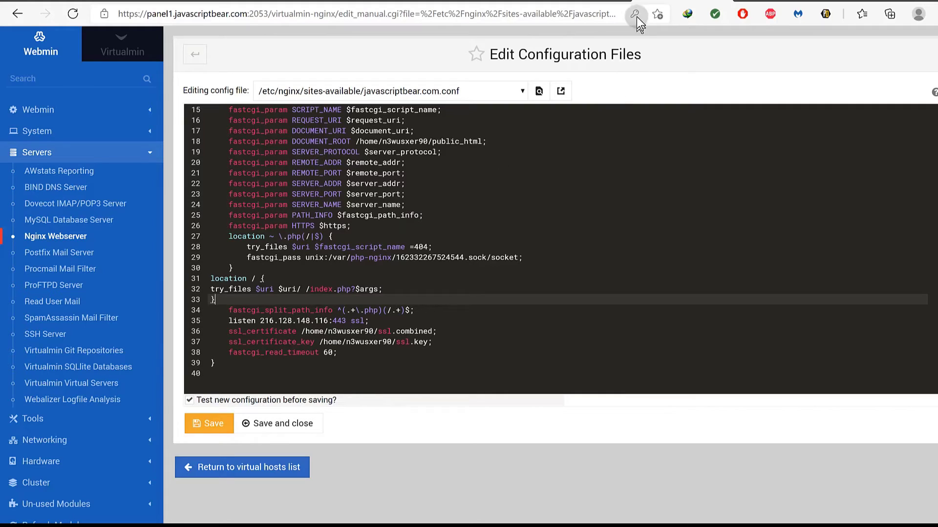
pyautogui.click(481, 2)
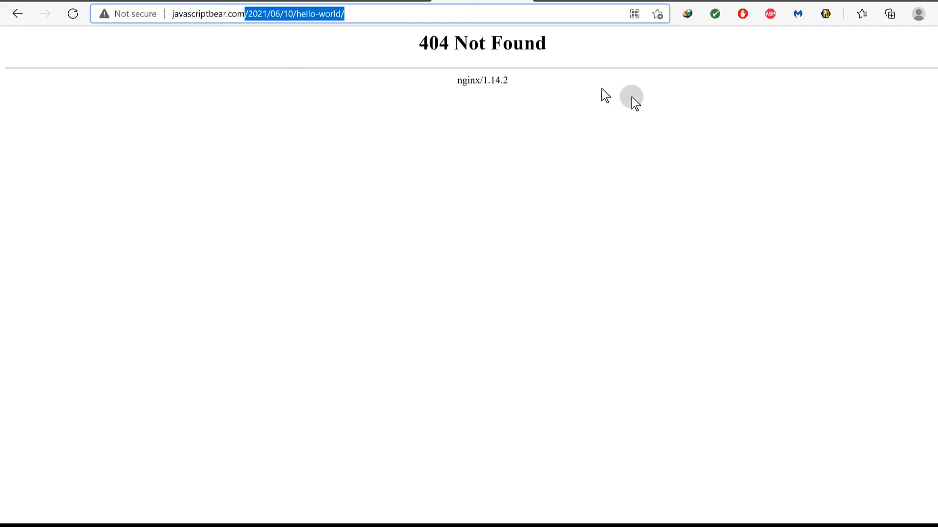
# Go to the WordPress admin's Settings > General page.
pyautogui.click(653, 1)
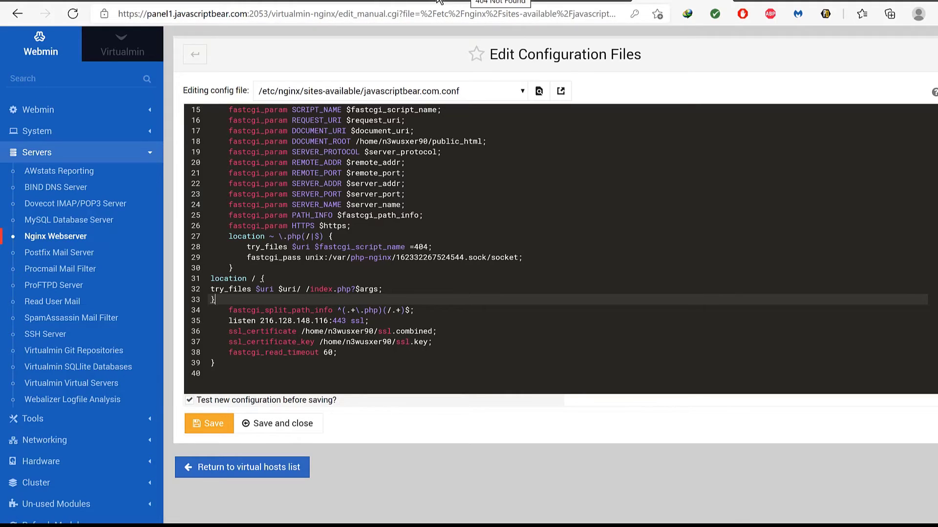
pyautogui.click(402, 3)
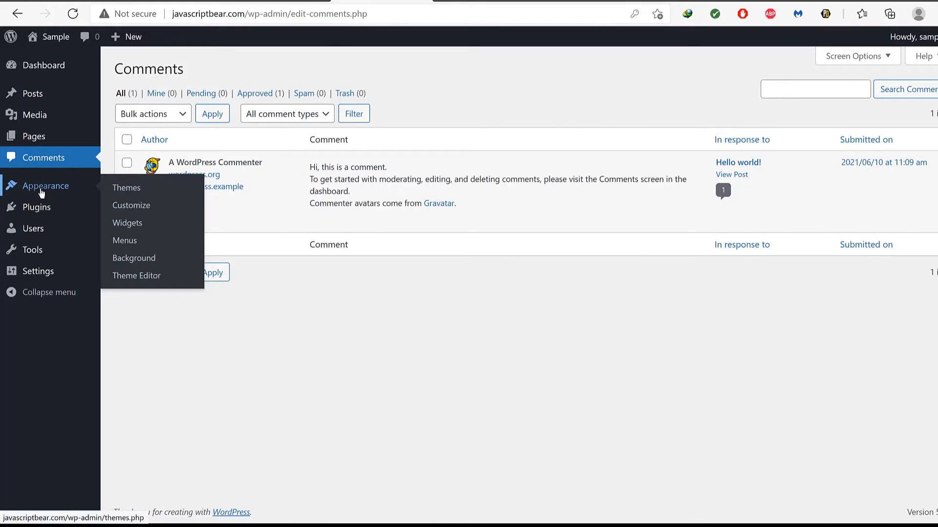
pyautogui.moveTo(40, 211)
pyautogui.moveTo(32, 274)
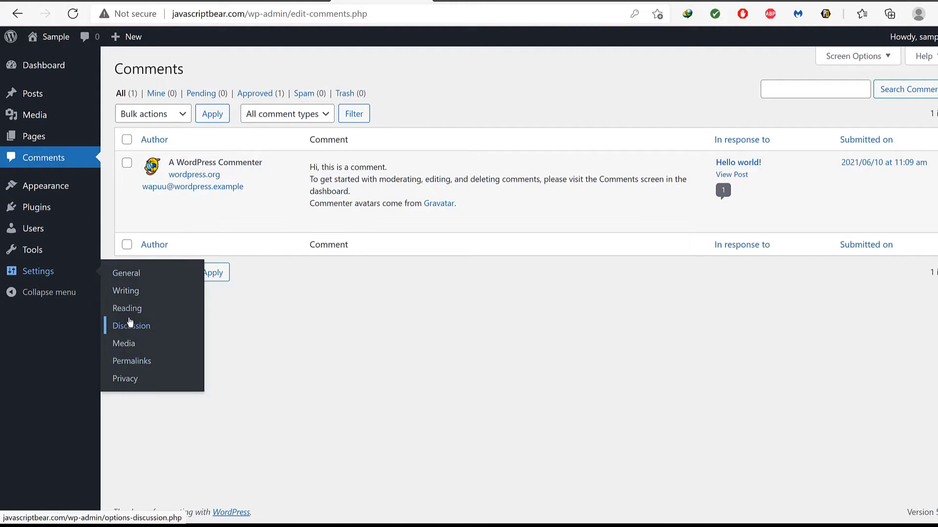
pyautogui.click(125, 274)
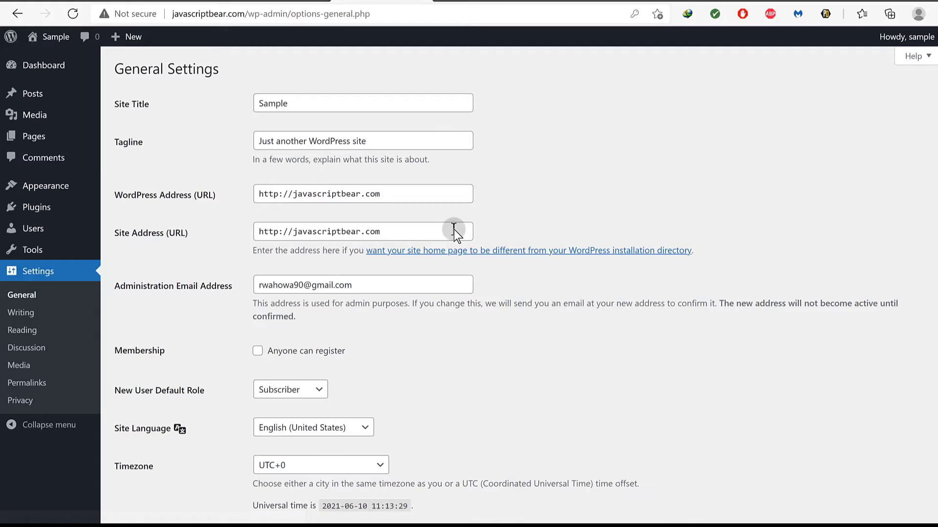
# Compare the /wp WordPress Address with the bare-domain Site Address, then return to the Nginx editor.
pyautogui.click(385, 193)
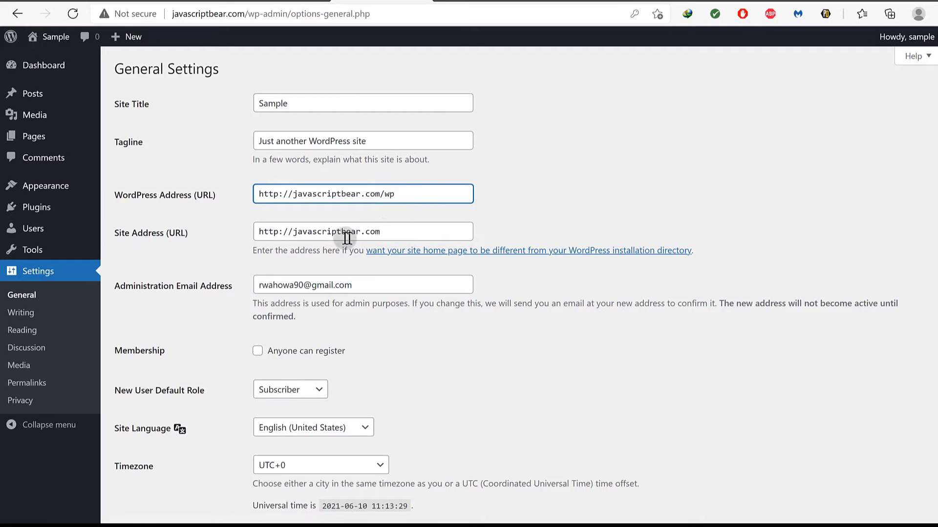
pyautogui.moveTo(389, 231); pyautogui.dragTo(247, 244)
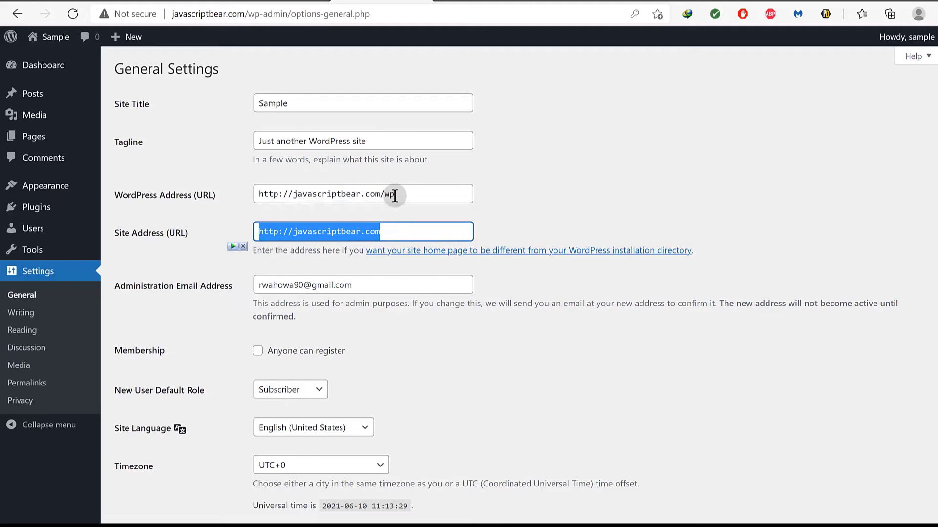
pyautogui.moveTo(398, 194); pyautogui.dragTo(232, 210)
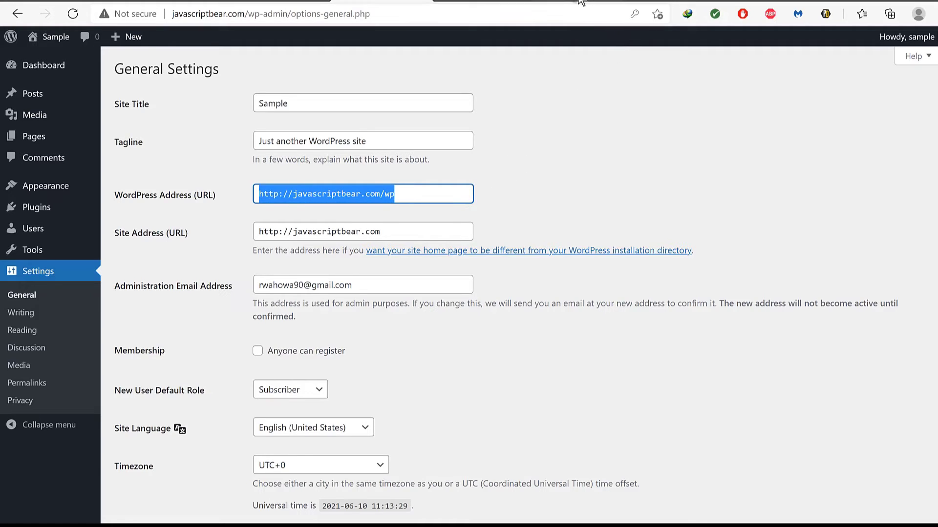
pyautogui.click(682, 1)
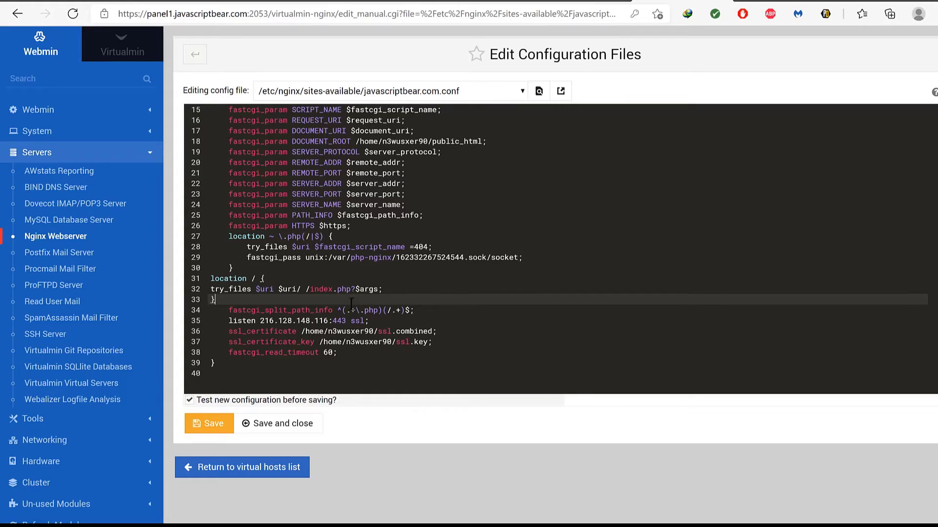
pyautogui.click(309, 285)
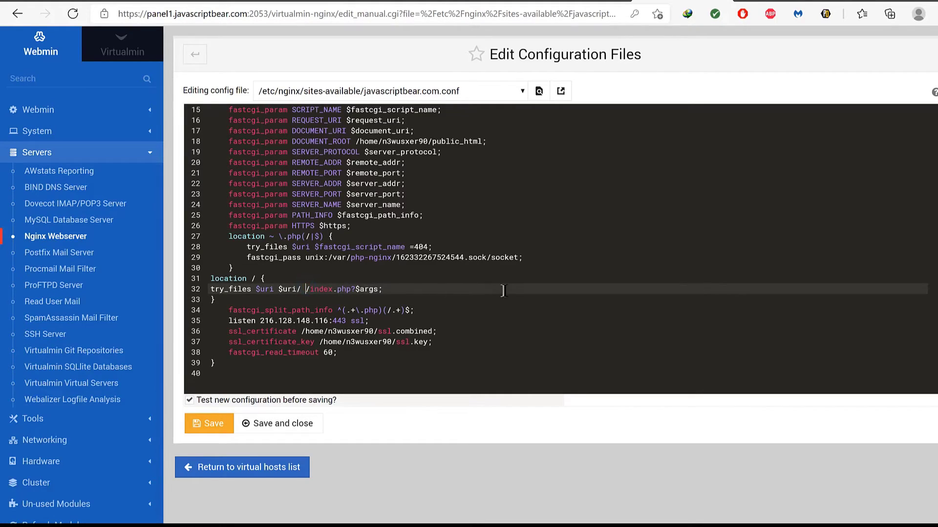
pyautogui.write('/wp')
pyautogui.moveTo(305, 289); pyautogui.dragTo(318, 292)
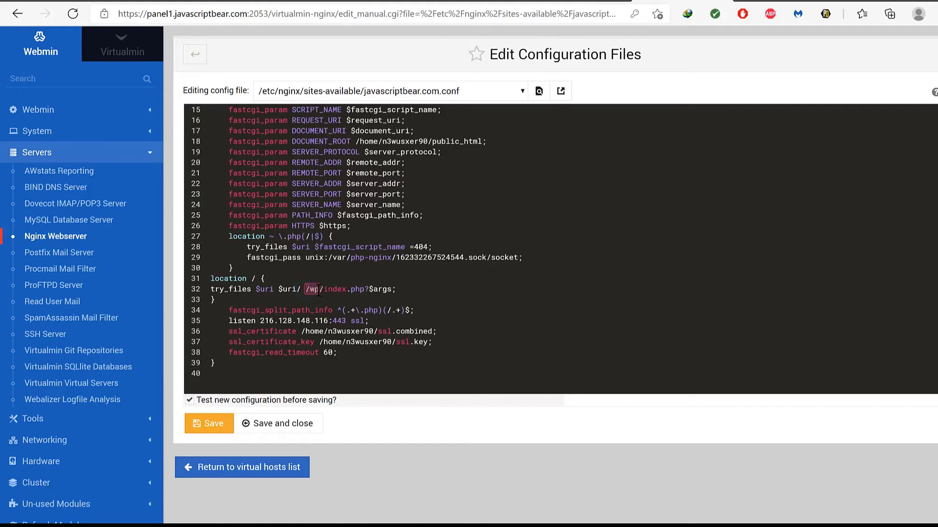
pyautogui.press('BackSpace')
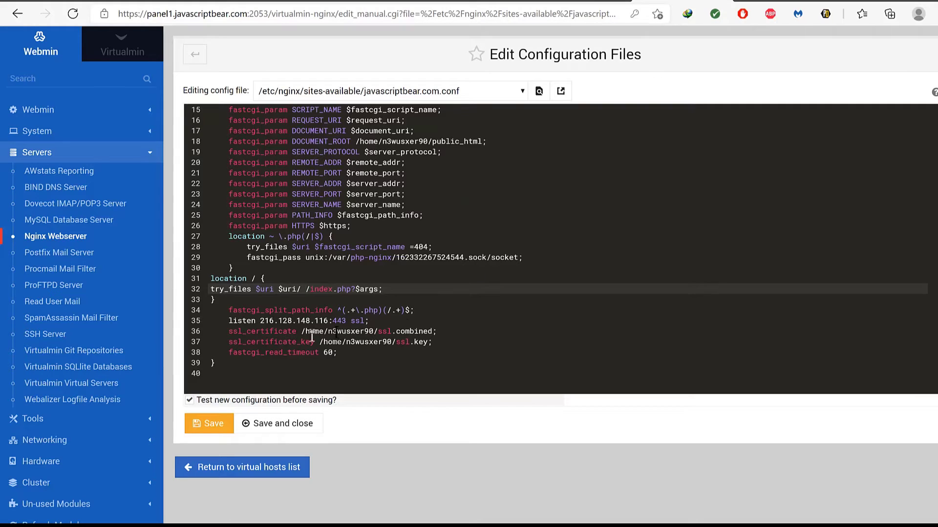
# Save the javascriptbear.com Nginx config with line 32's try_files rule and apply the Nginx configuration.
pyautogui.moveTo(301, 290); pyautogui.dragTo(307, 290)
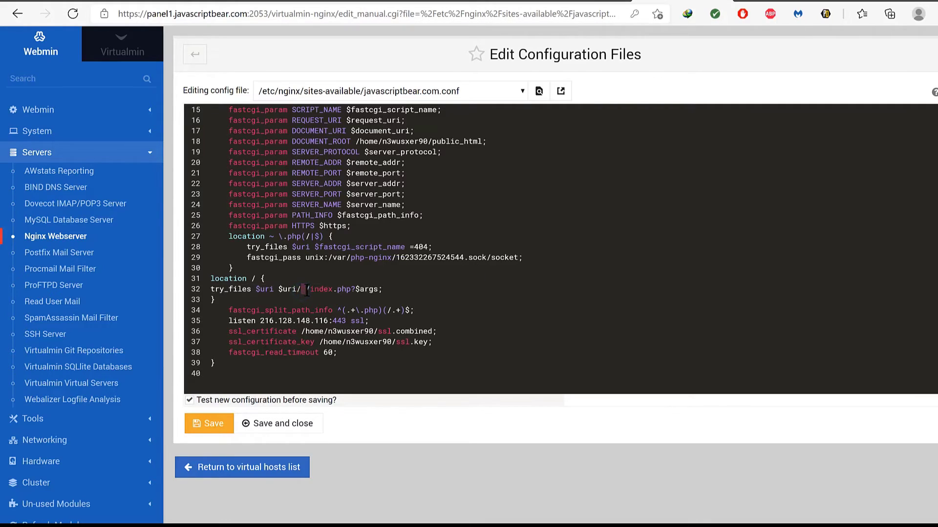
pyautogui.click(306, 291)
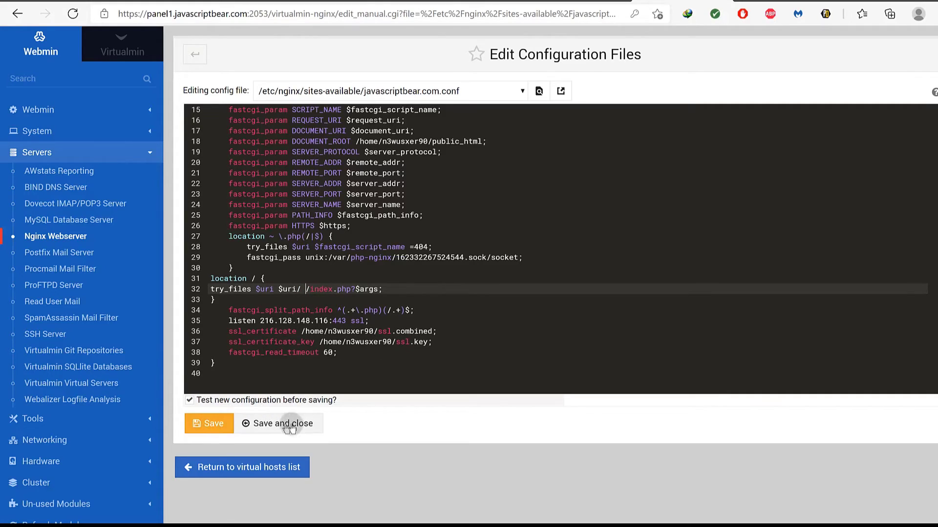
pyautogui.click(302, 424)
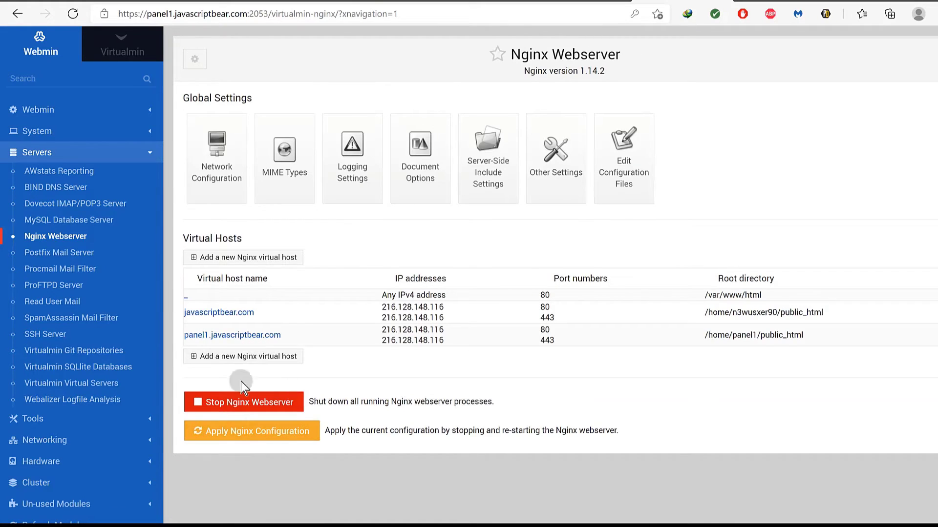
pyautogui.click(232, 432)
# Reload the 404 post page, then trim the address to load the javascriptbear.com home page.
pyautogui.click(474, 1)
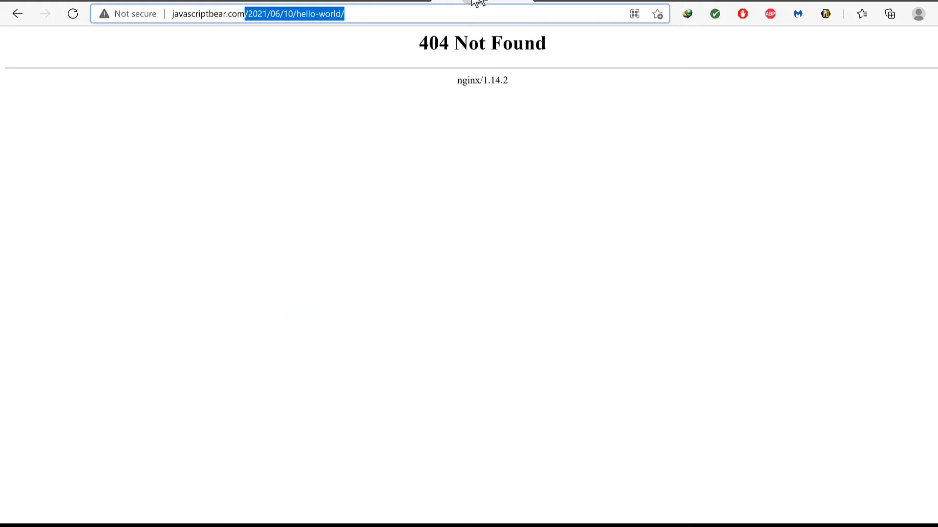
pyautogui.click(71, 13)
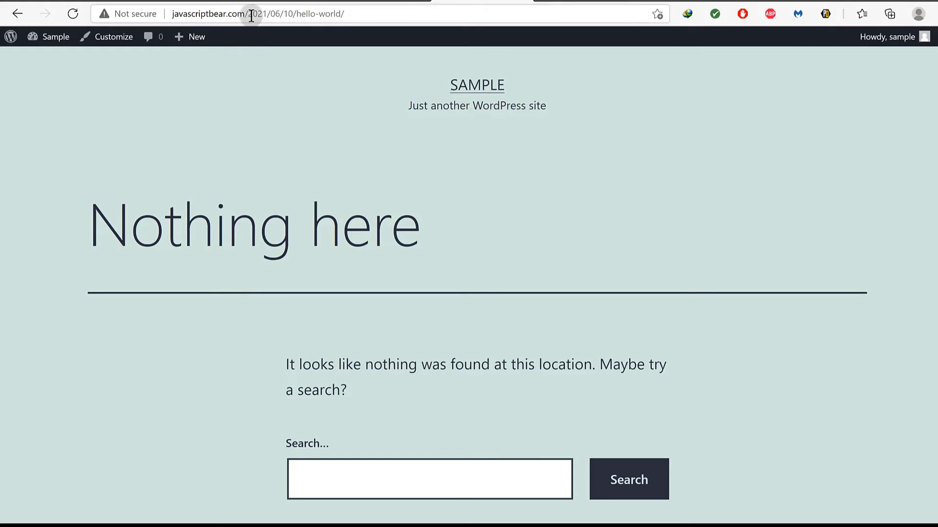
pyautogui.moveTo(249, 13); pyautogui.dragTo(368, 9)
pyautogui.press('BackSpace')
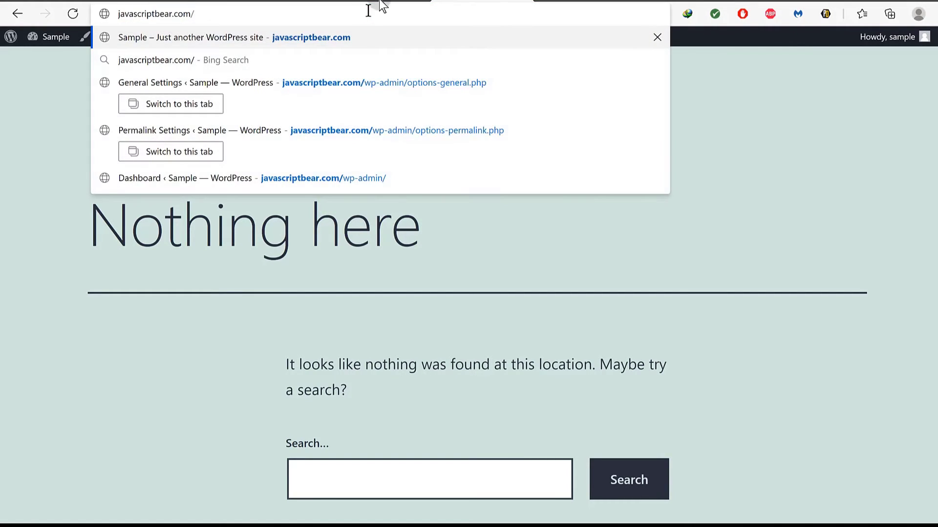
pyautogui.press('Return')
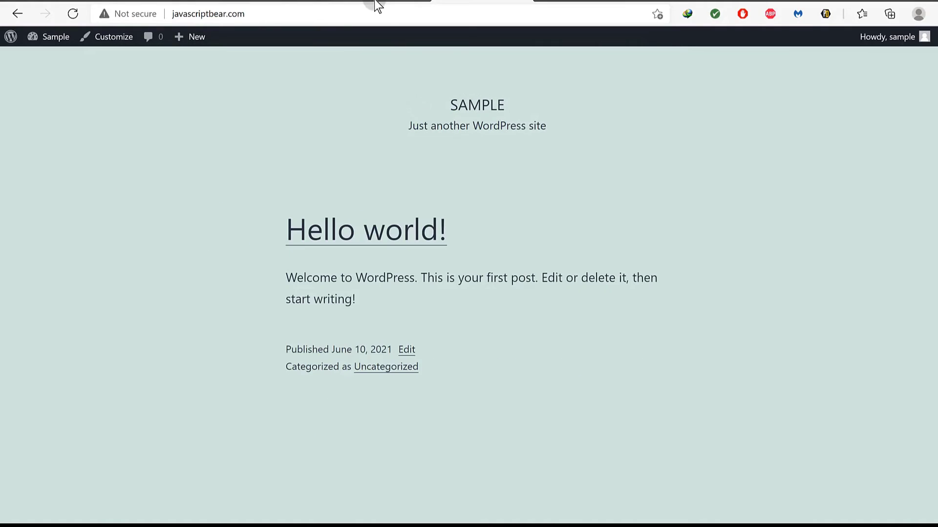
# Open the Hello world! post to confirm it loads at /hello-world/, then return to Webmin.
pyautogui.click(345, 230)
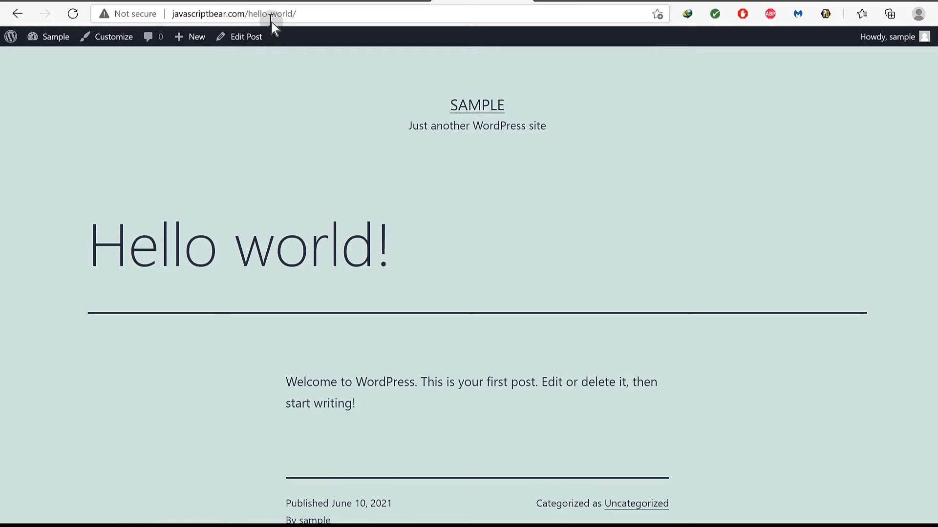
pyautogui.moveTo(245, 13); pyautogui.dragTo(303, 12)
pyautogui.click(351, 206)
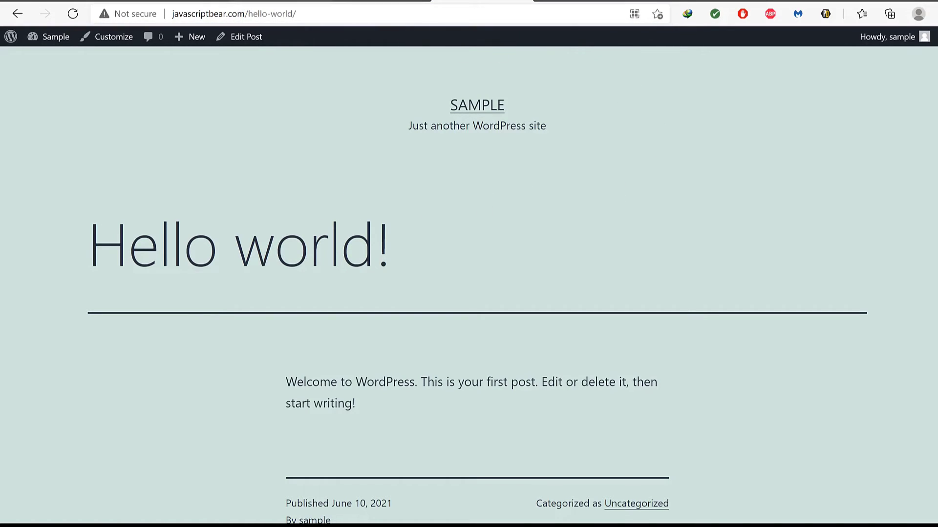
pyautogui.click(682, 2)
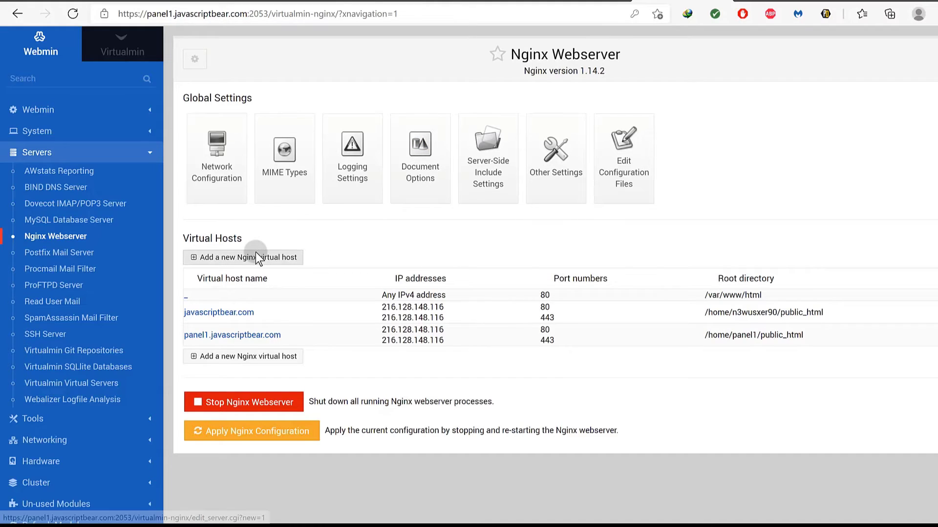
# Switch to the Virtualmin side to reach the Create Virtual Server form.
pyautogui.click(126, 51)
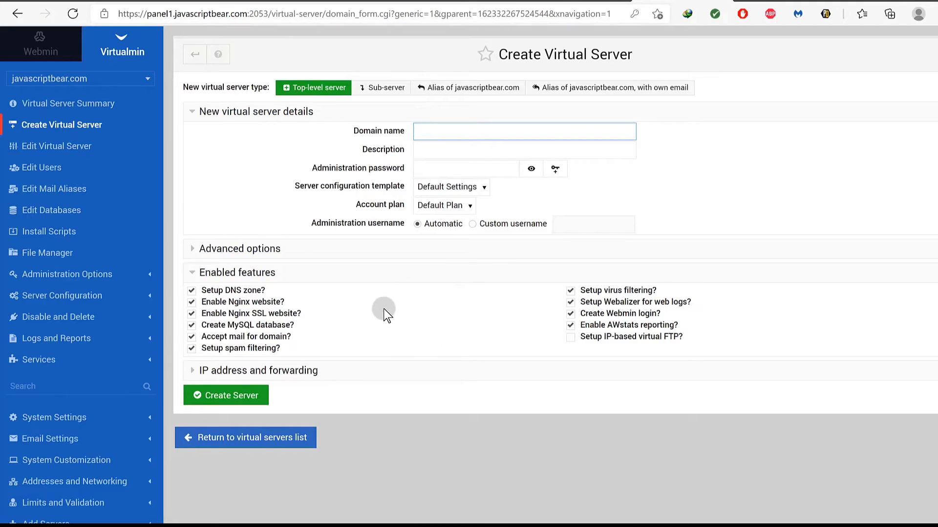
pyautogui.click(285, 4)
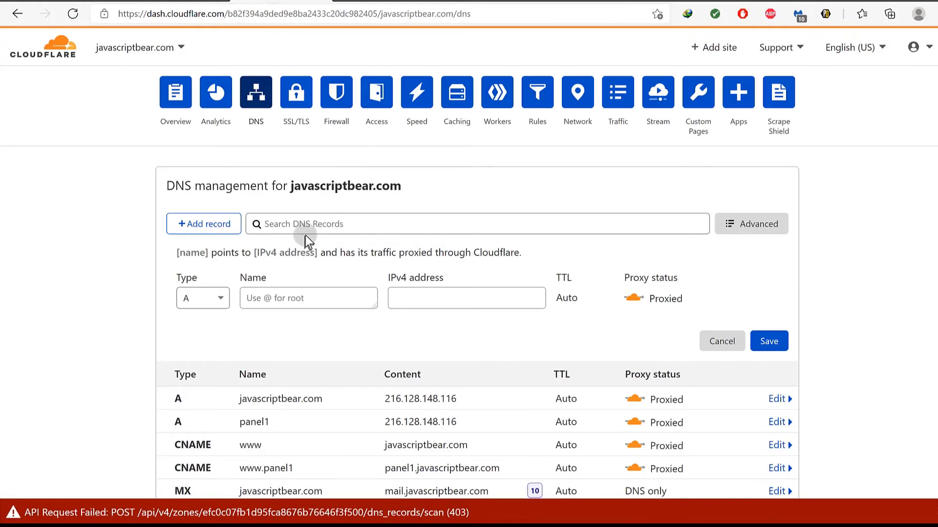
pyautogui.scroll(-2, 307, 239)
pyautogui.click(98, 227)
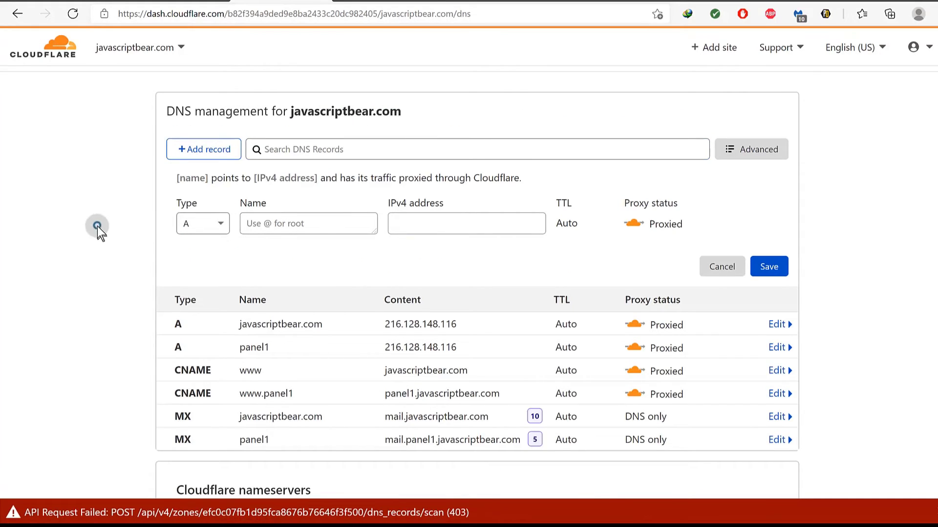
pyautogui.click(225, 246)
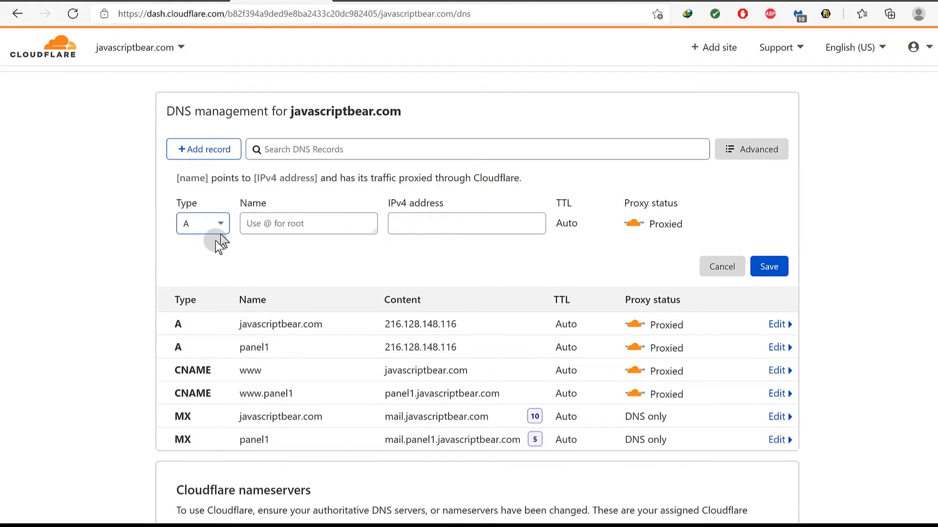
pyautogui.click(172, 98)
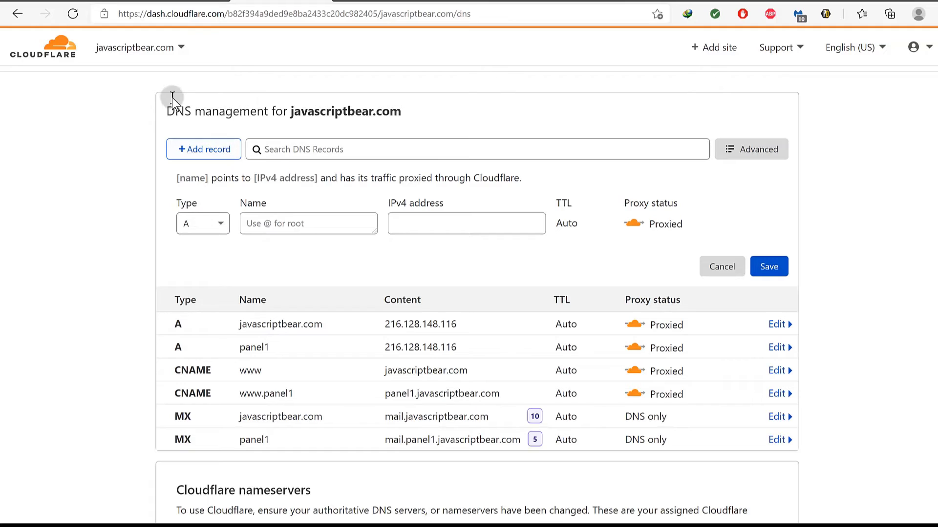
pyautogui.click(133, 54)
pyautogui.click(254, 372)
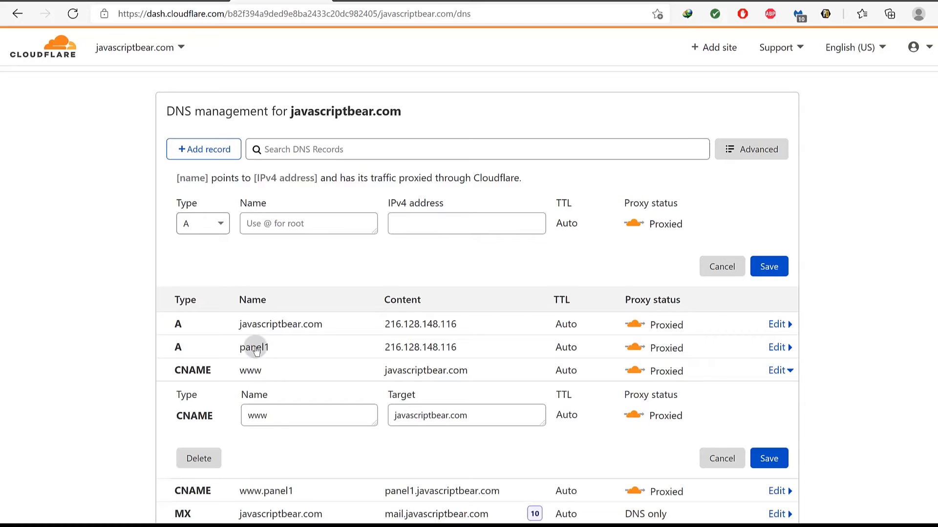
pyautogui.scroll(-5, 360, 459)
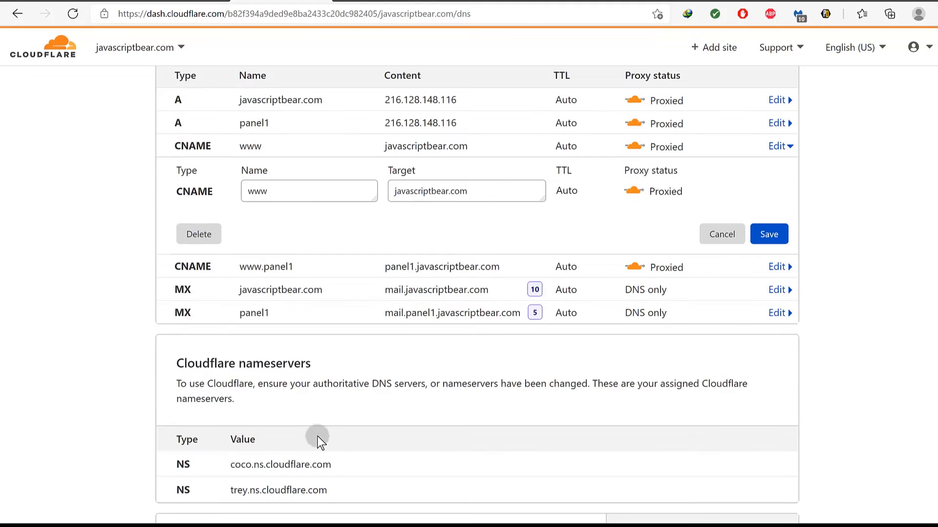
pyautogui.scroll(3, 235, 320)
pyautogui.click(253, 246)
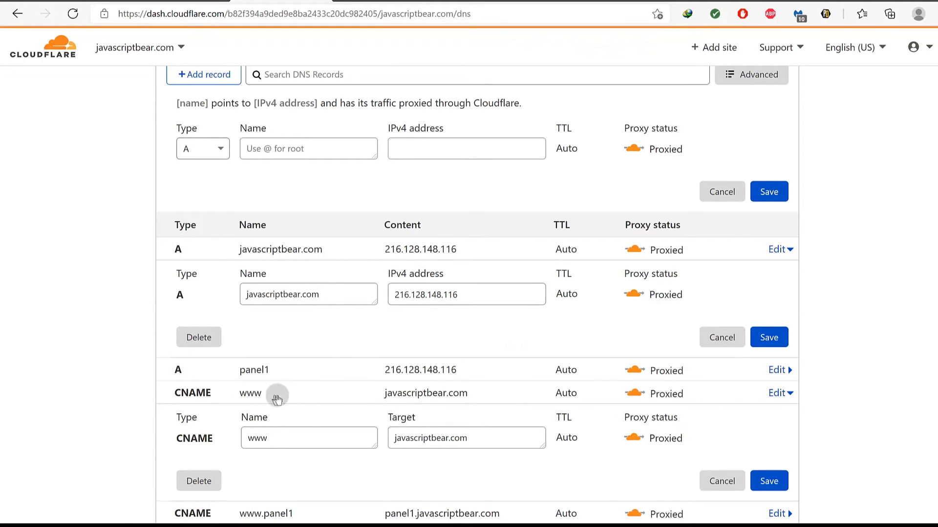
pyautogui.scroll(-2, 292, 370)
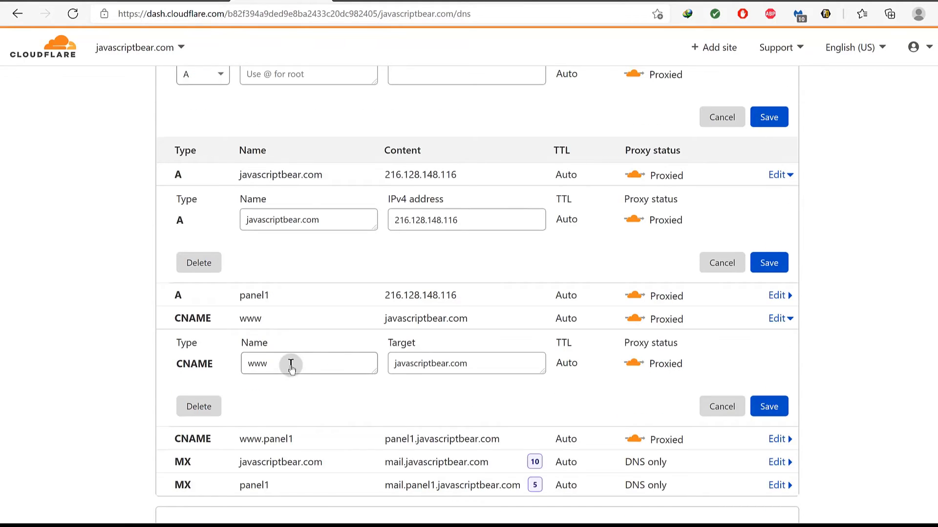
pyautogui.scroll(6, 438, 259)
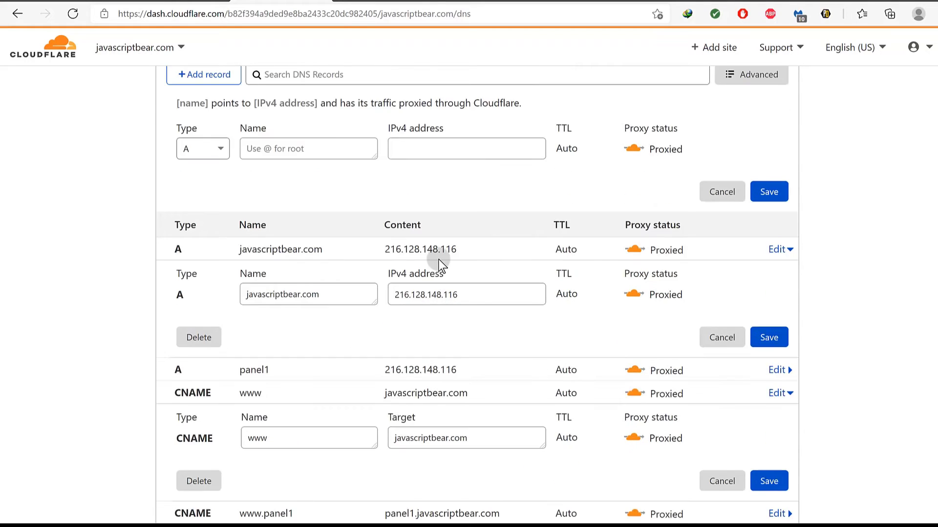
pyautogui.click(659, 1)
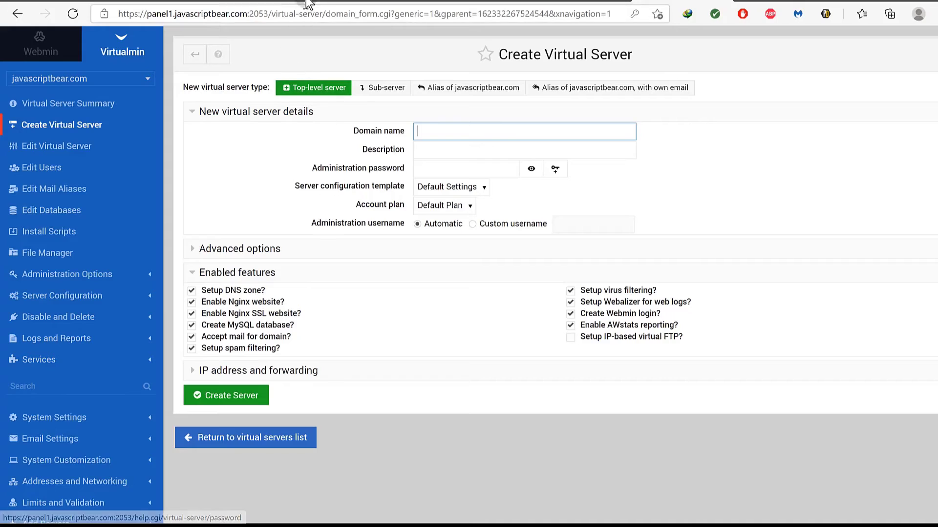
pyautogui.click(281, 1)
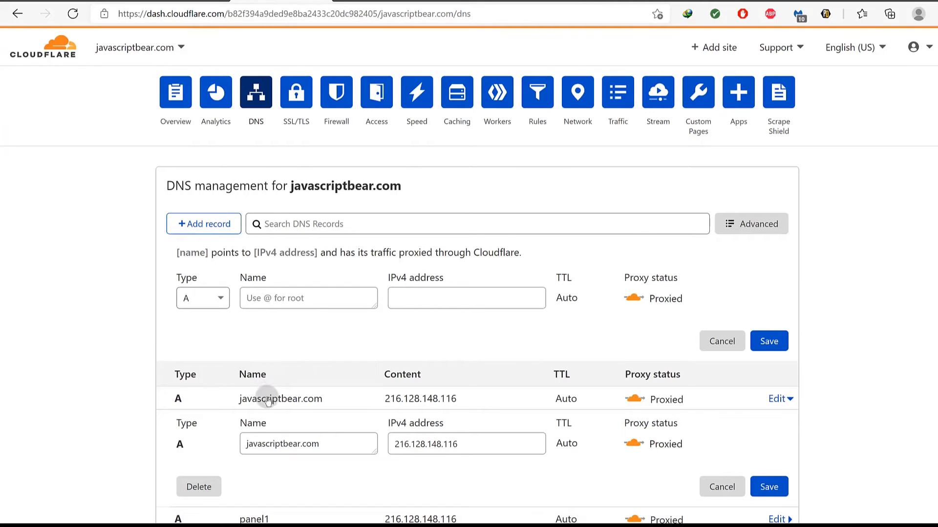
pyautogui.scroll(-3, 391, 406)
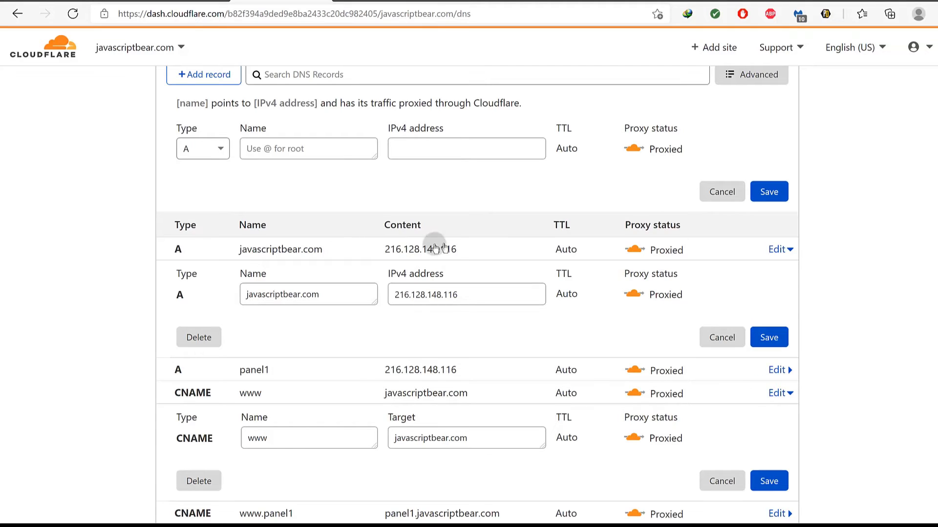
pyautogui.click(684, 1)
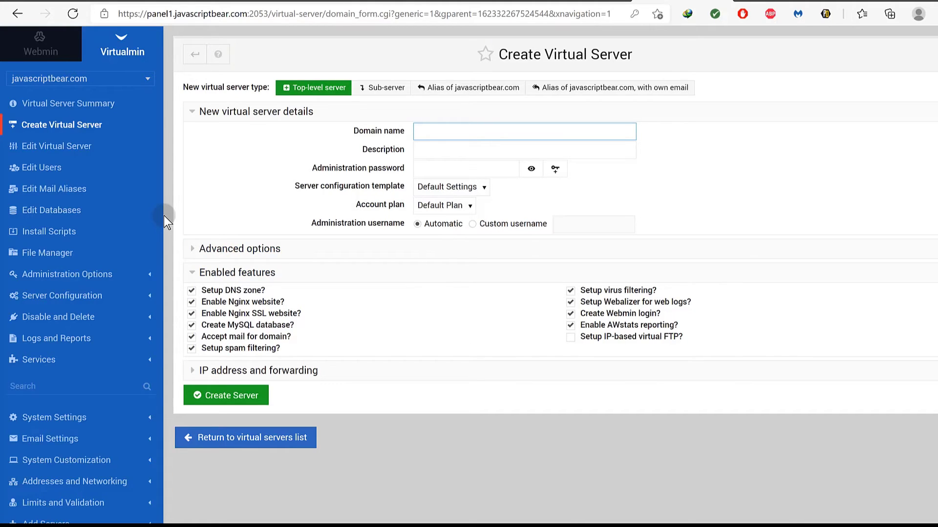
pyautogui.scroll(-4, 137, 197)
pyautogui.scroll(4, 138, 196)
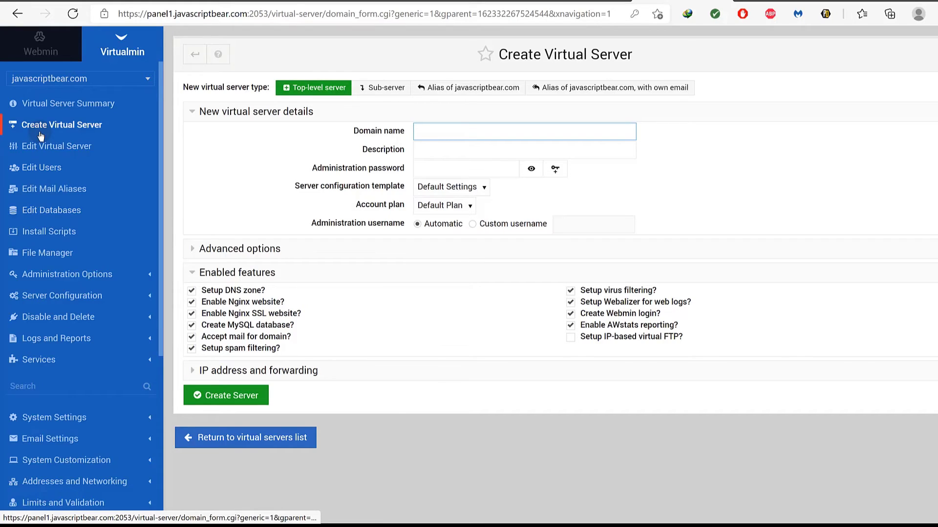
pyautogui.click(97, 80)
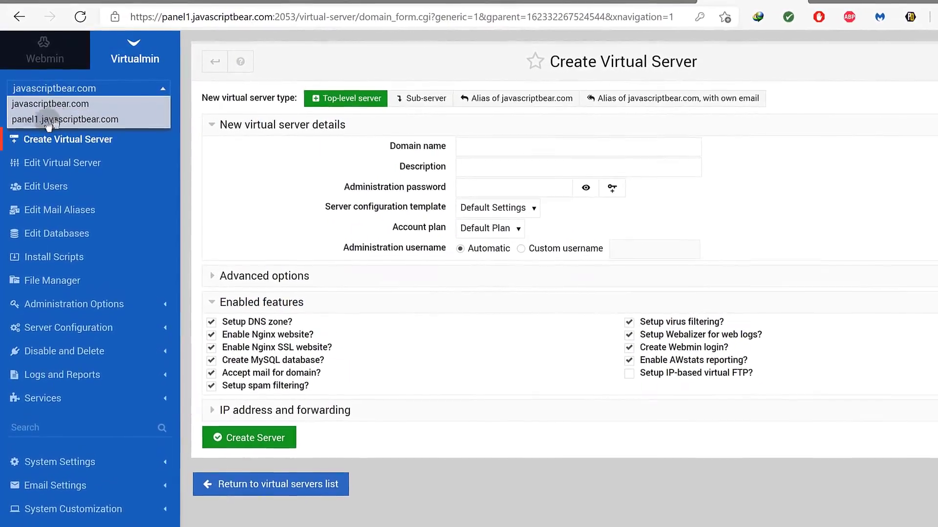
# Switch to panel1.javascriptbear.com and request phpMyAdmin install options, which are refused for lacking MySQL.
pyautogui.click(169, 91)
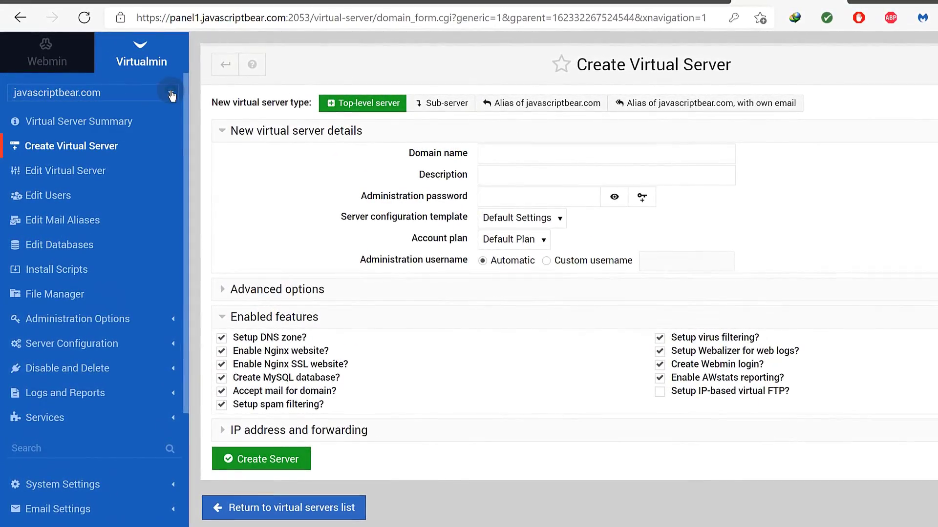
pyautogui.click(169, 92)
pyautogui.click(65, 126)
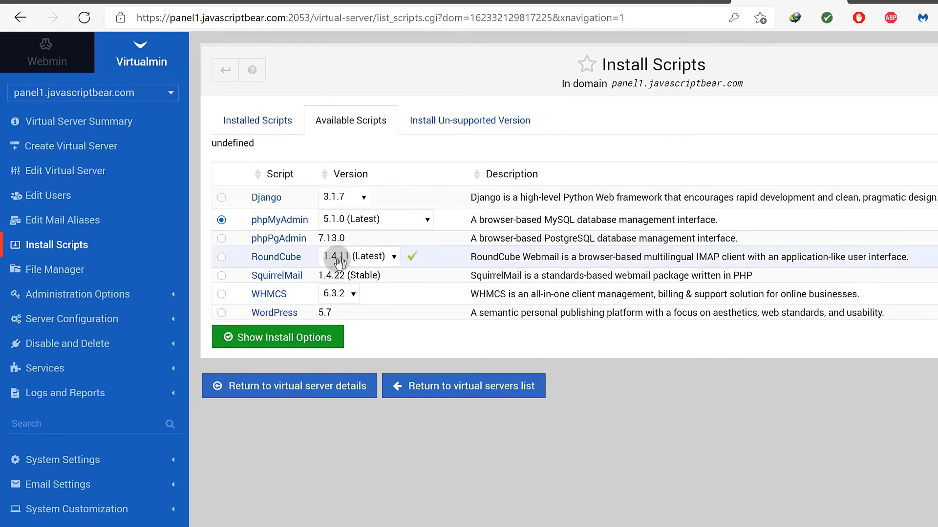
pyautogui.click(281, 340)
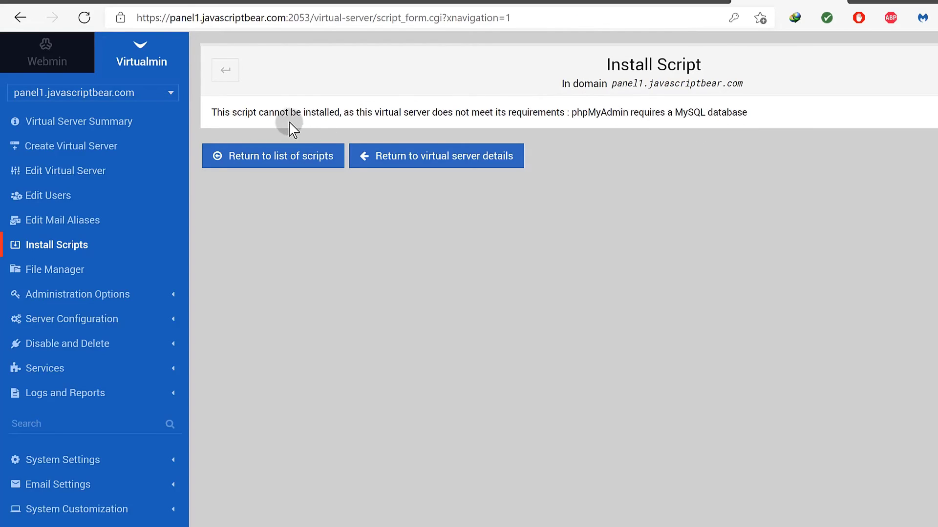
pyautogui.moveTo(262, 111); pyautogui.dragTo(393, 111)
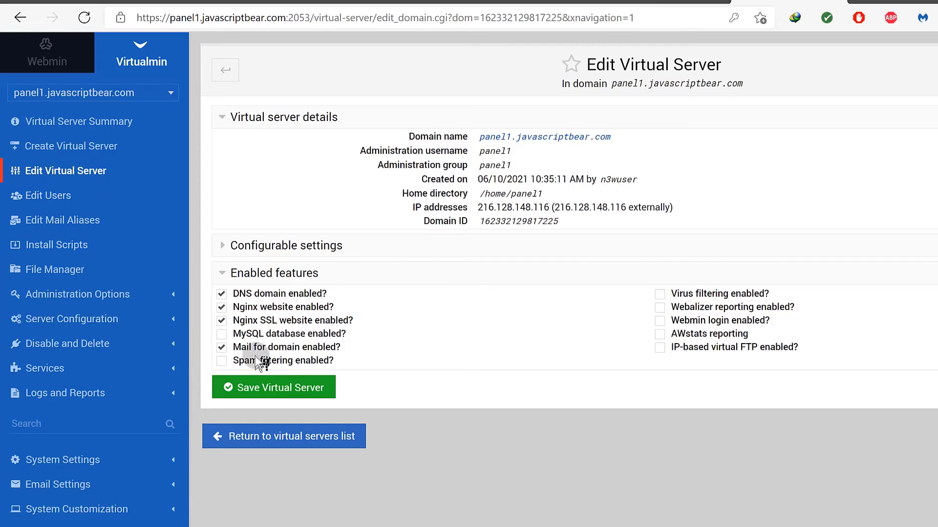
# Tick 'MySQL database enabled?' for panel1 and save the virtual server.
pyautogui.click(221, 334)
pyautogui.click(273, 391)
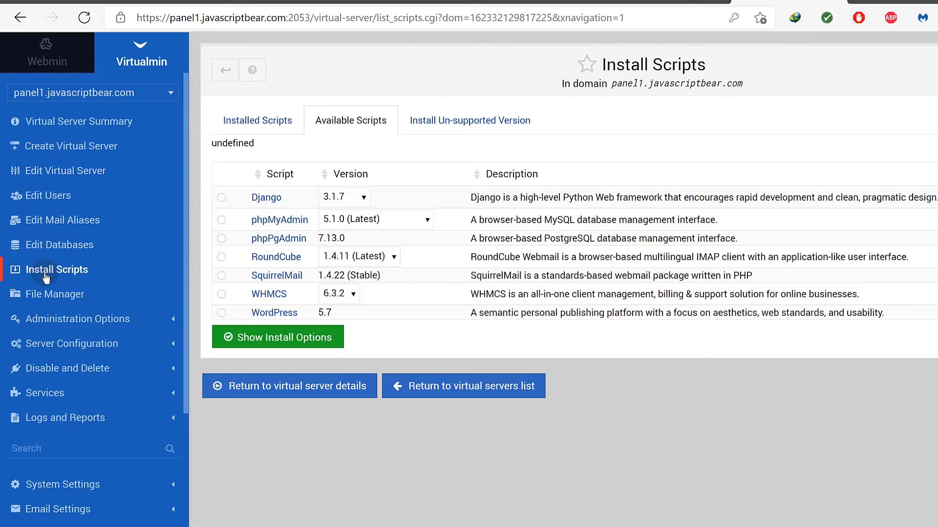
# Install phpMyAdmin for panel1 with the sub-directory changed from phpmyadmin to z.
pyautogui.click(221, 222)
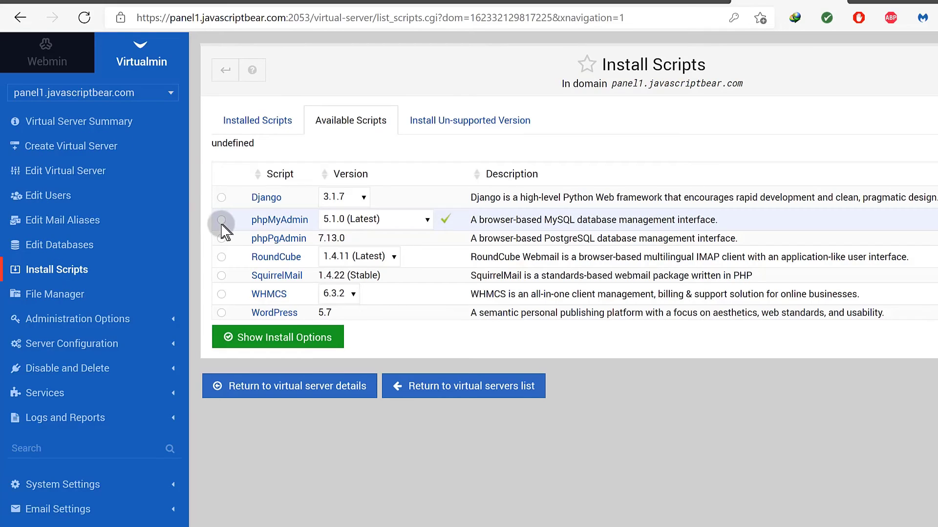
pyautogui.click(286, 342)
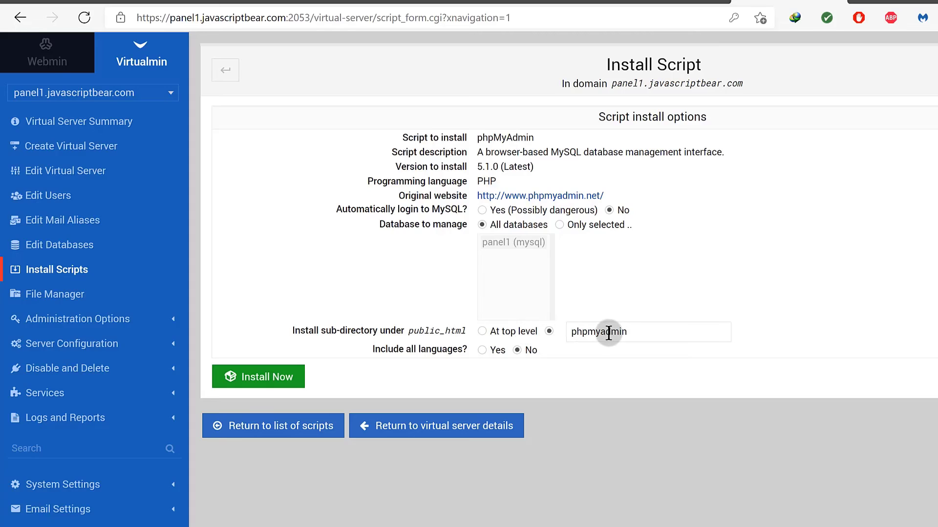
pyautogui.moveTo(577, 334); pyautogui.dragTo(662, 335)
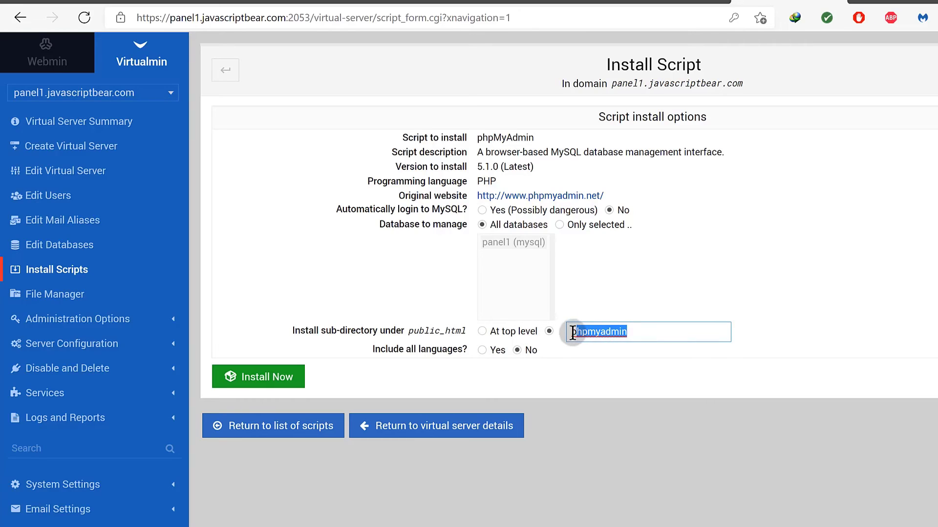
pyautogui.moveTo(571, 334); pyautogui.dragTo(681, 331)
pyautogui.write('z')
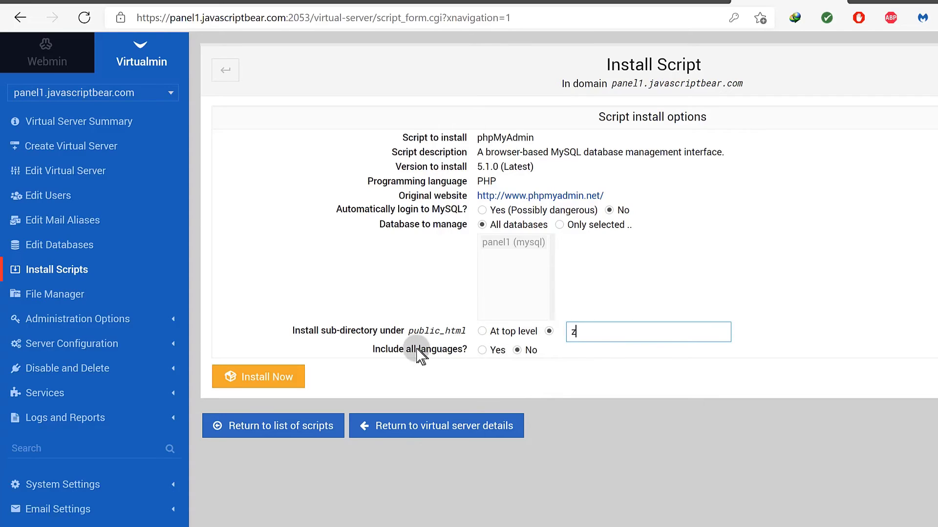
pyautogui.click(267, 381)
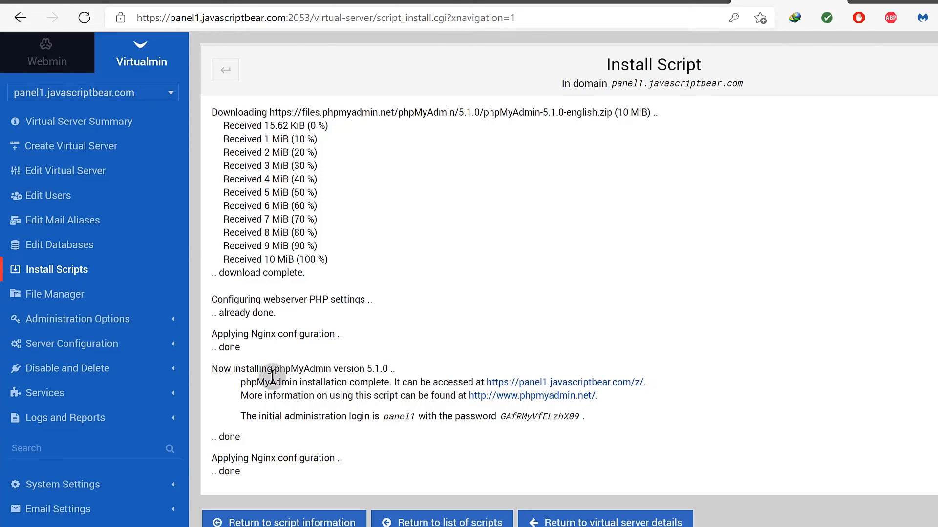
# Glance at the Cloudflare DNS and WordPress permalink tabs, then return to the Virtualmin install results.
pyautogui.click(312, 2)
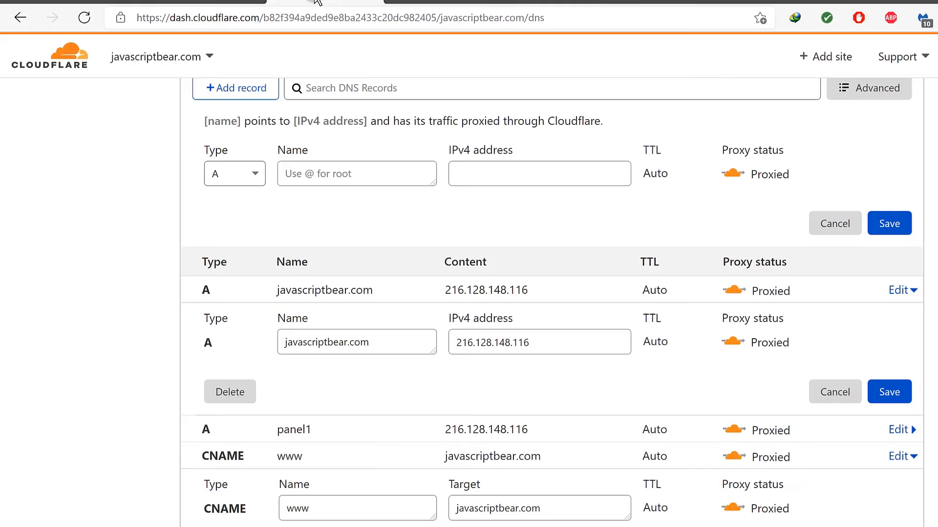
pyautogui.scroll(4, 383, 112)
pyautogui.click(707, 4)
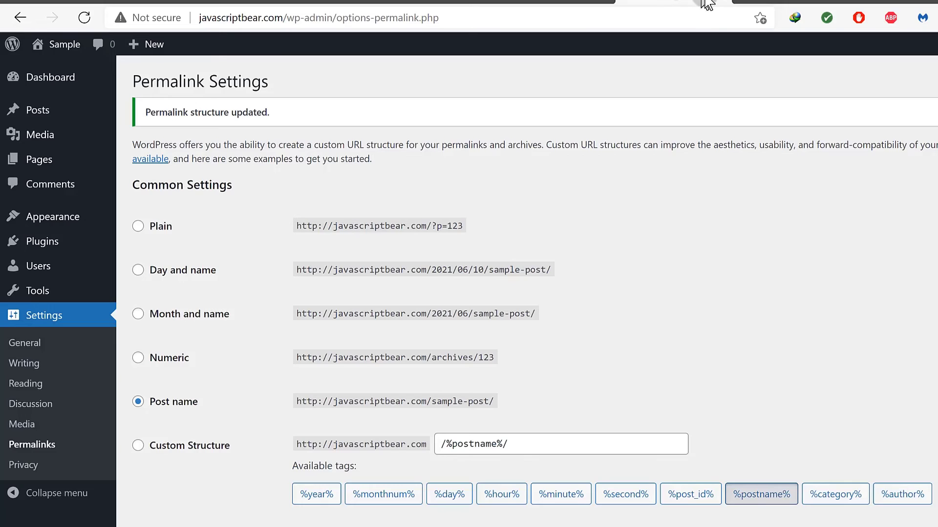
pyautogui.click(771, 2)
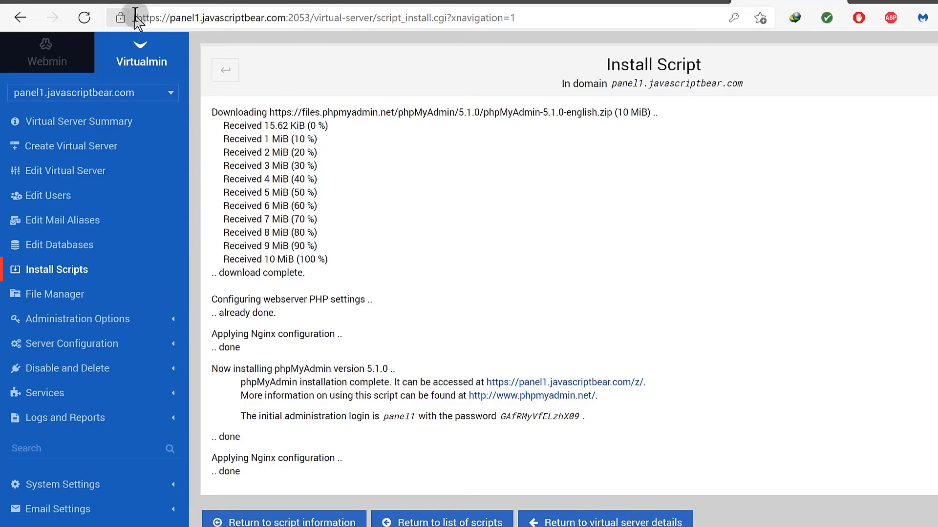
# Copy the panel1 address into a new tab and load panel1.javascriptbear.com/z.
pyautogui.moveTo(137, 14); pyautogui.dragTo(280, 7)
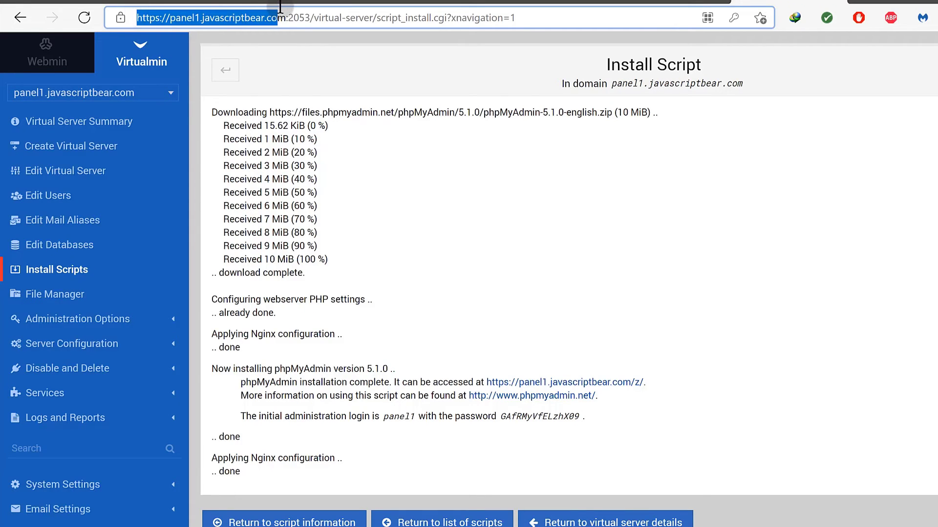
pyautogui.rightClick(277, 18)
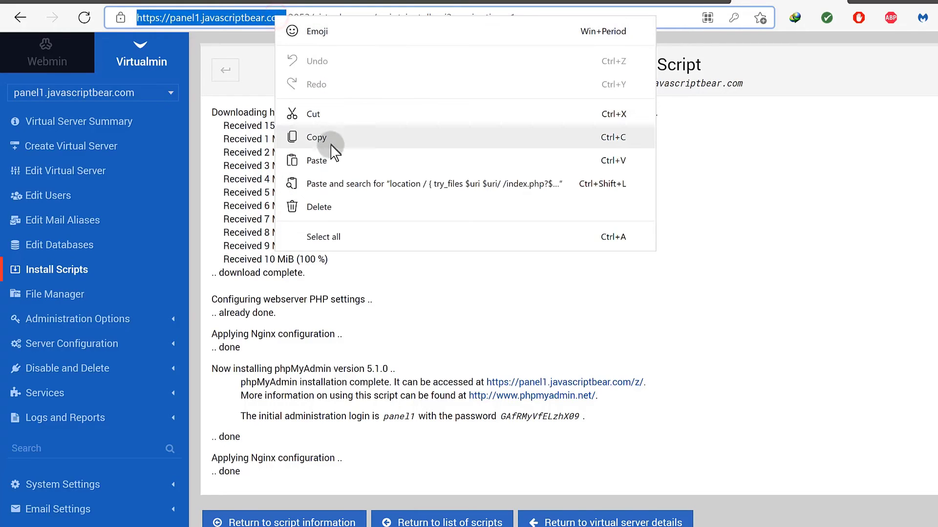
pyautogui.click(317, 137)
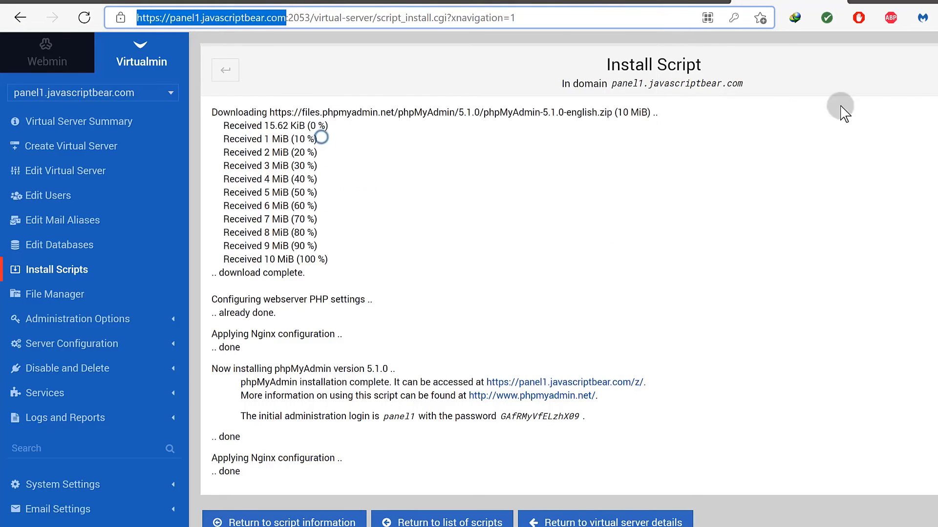
pyautogui.hotkey('ctrl', 't')
pyautogui.rightClick(399, 15)
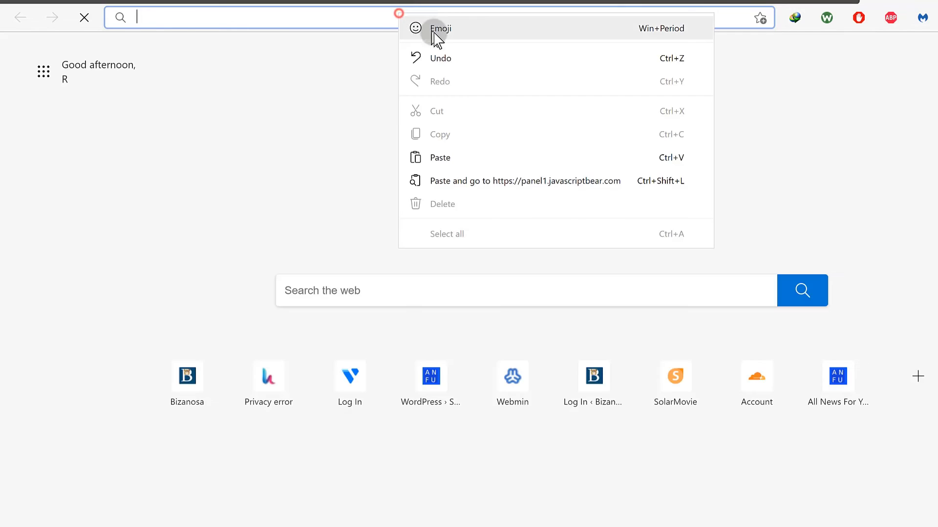
pyautogui.click(439, 159)
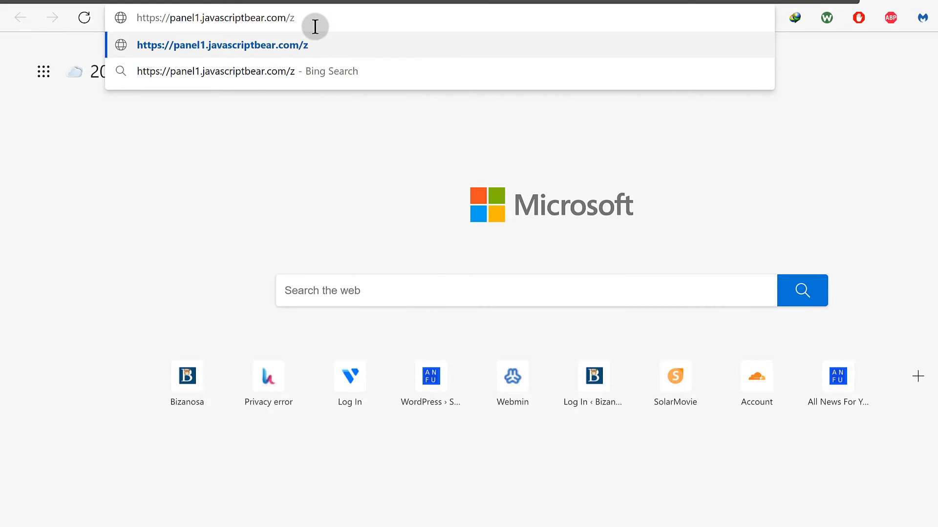
pyautogui.press('Return')
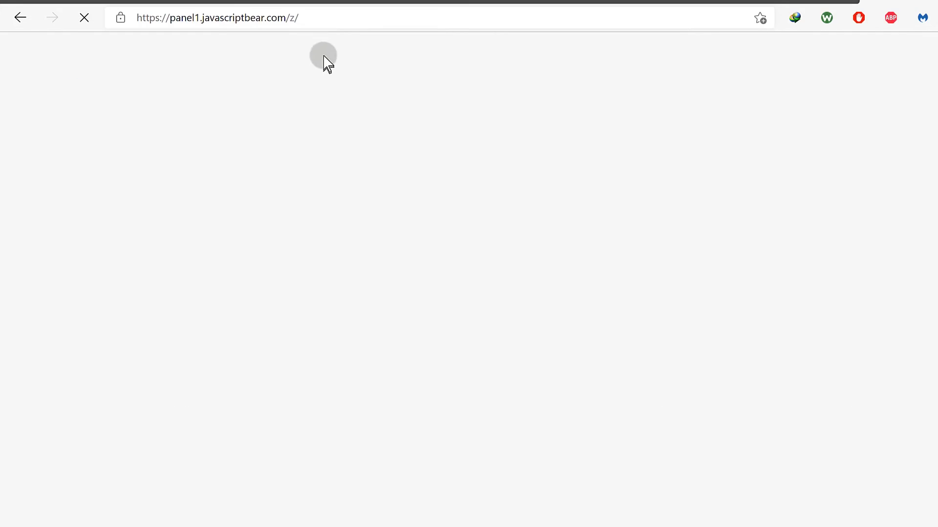
# Try javascriptbear.com/z/ without panel1, go back to the panel1 phpMyAdmin login, then switch to Virtualmin.
pyautogui.moveTo(143, 17); pyautogui.dragTo(306, 18)
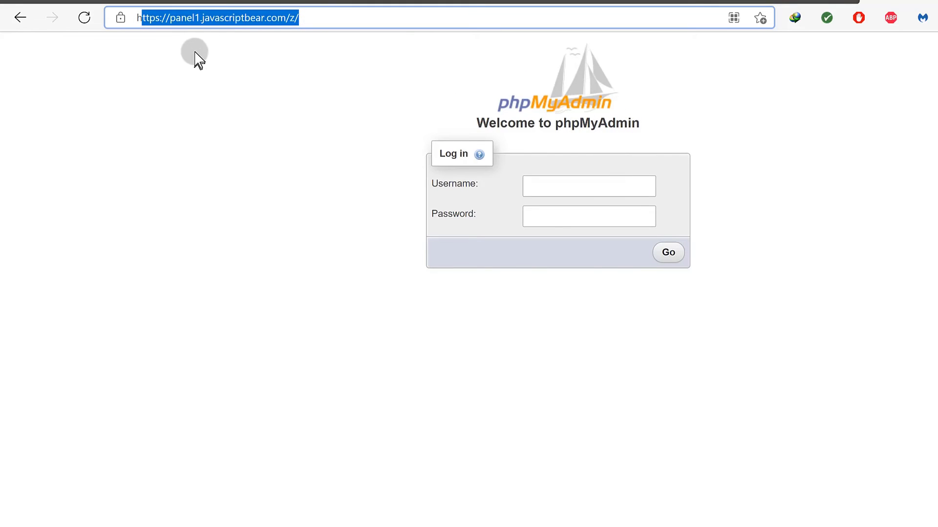
pyautogui.click(202, 17)
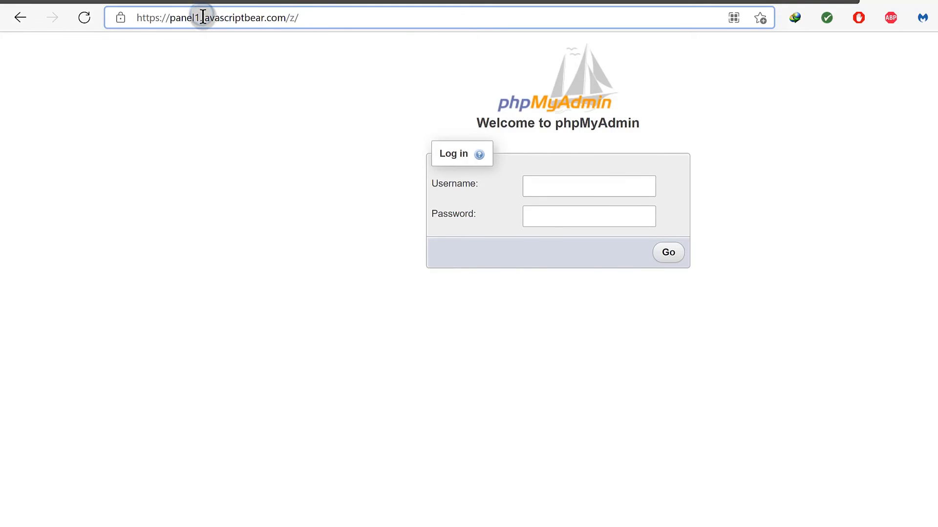
pyautogui.moveTo(202, 16); pyautogui.dragTo(111, 18)
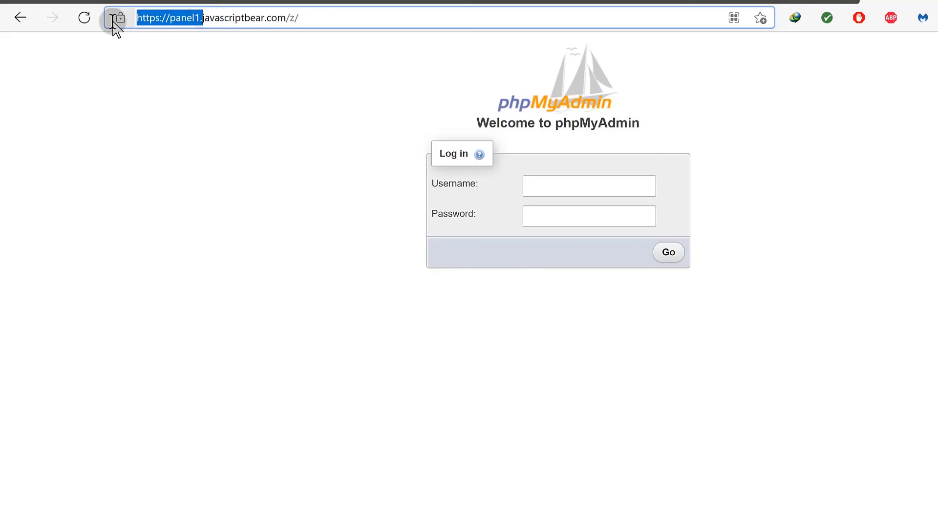
pyautogui.press('BackSpace')
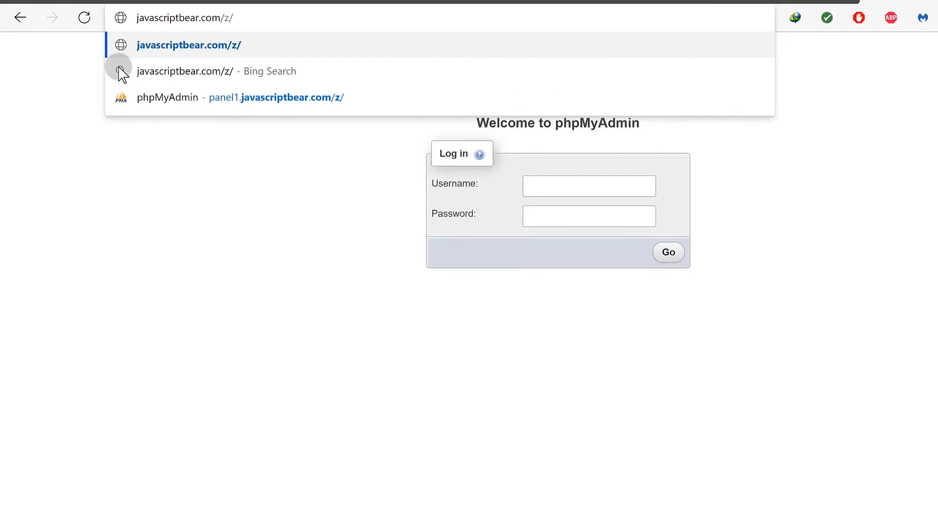
pyautogui.press('Return')
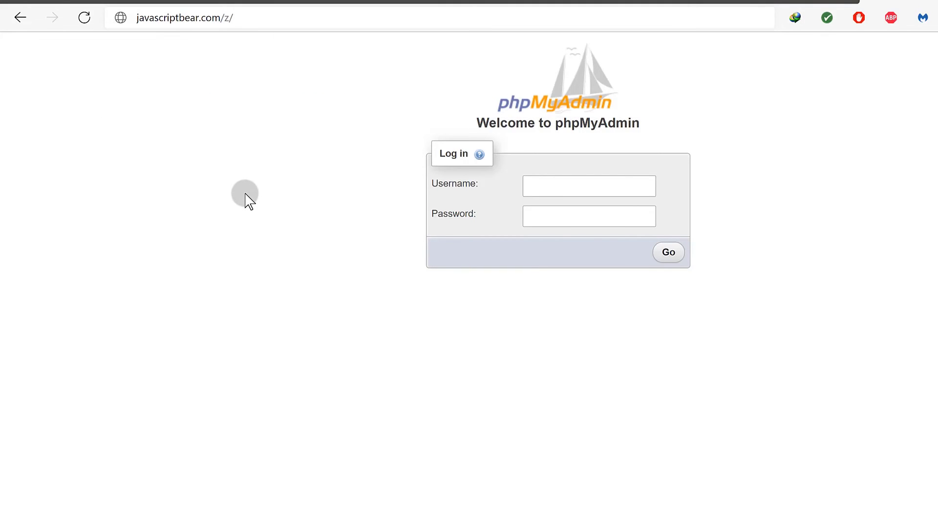
pyautogui.click(277, 19)
pyautogui.press('Return')
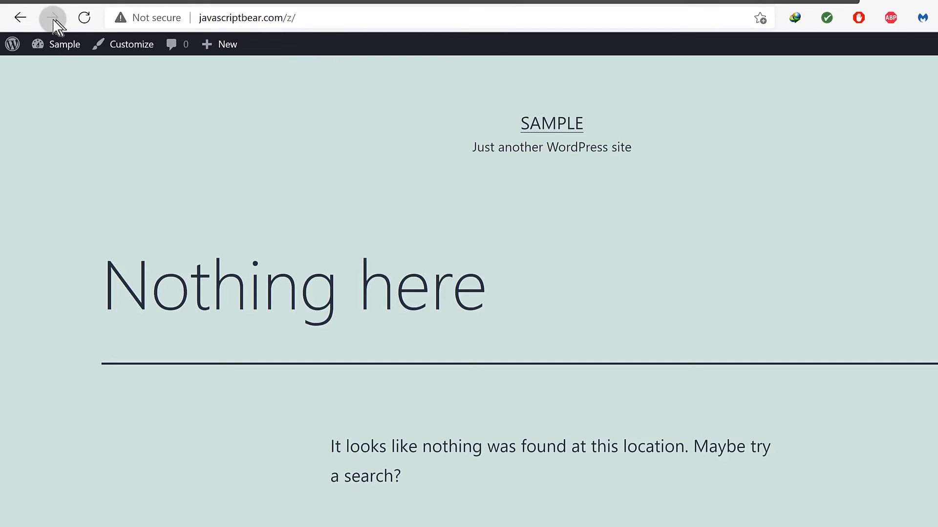
pyautogui.click(20, 18)
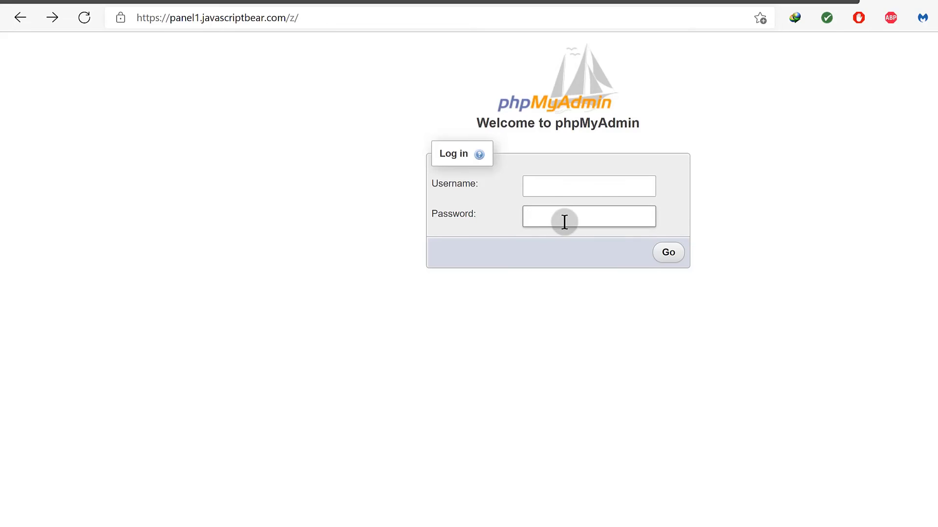
pyautogui.click(776, 87)
# Open panel1's Edit Databases page, view the Usernames and Passwords forms, and reveal the password.
pyautogui.click(781, 2)
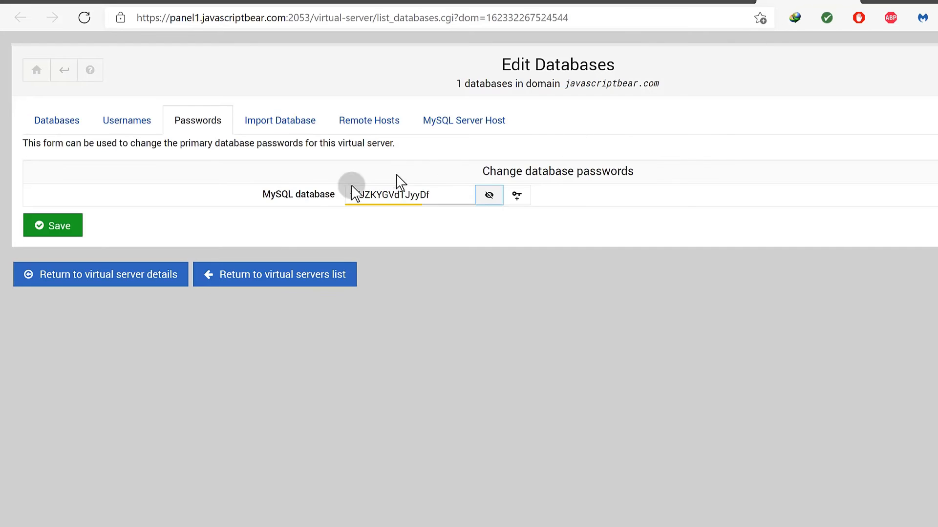
pyautogui.click(682, 2)
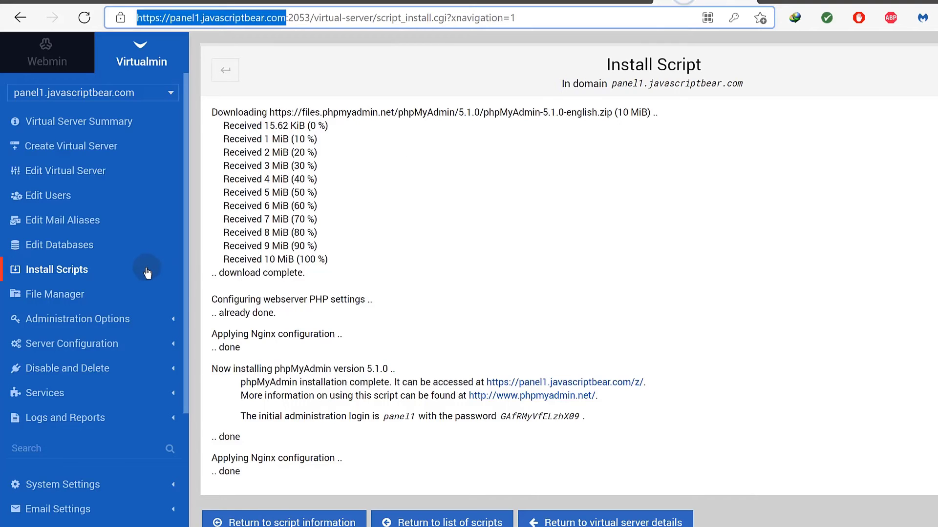
pyautogui.click(42, 247)
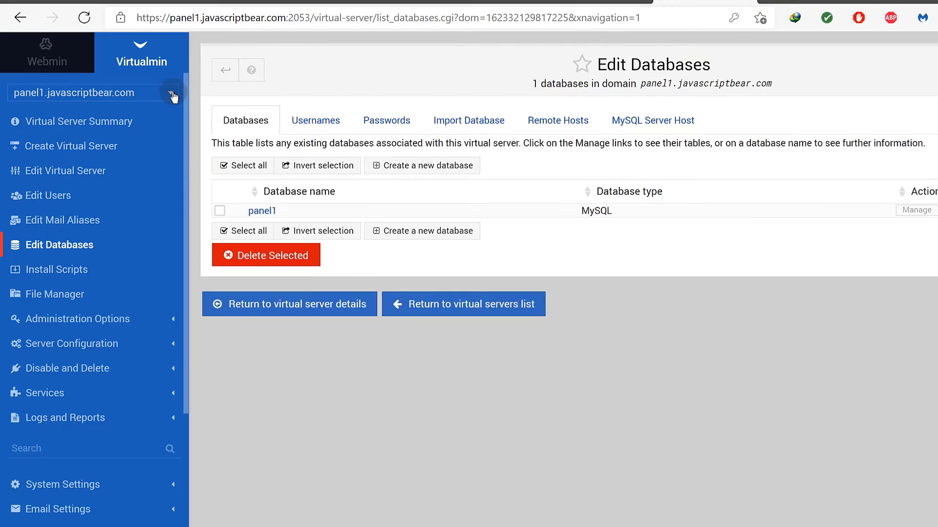
pyautogui.click(174, 96)
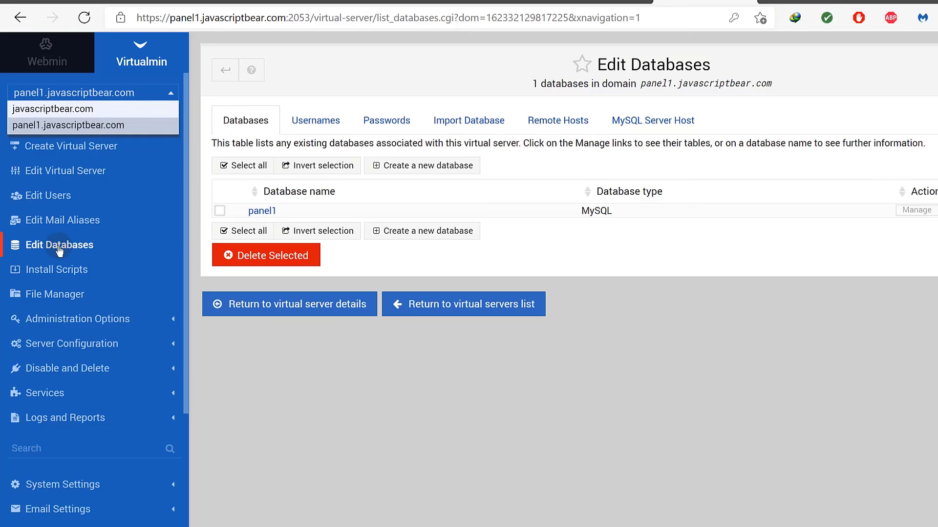
pyautogui.click(311, 119)
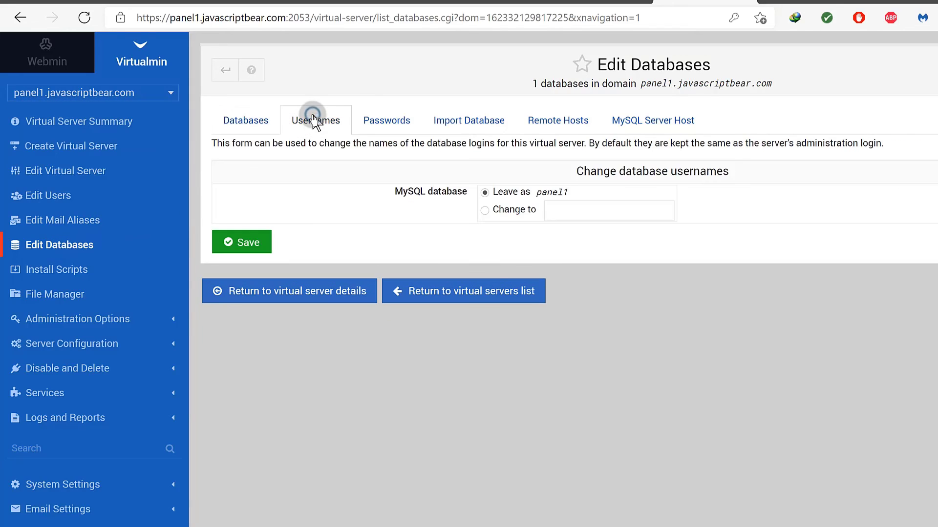
pyautogui.click(503, 210)
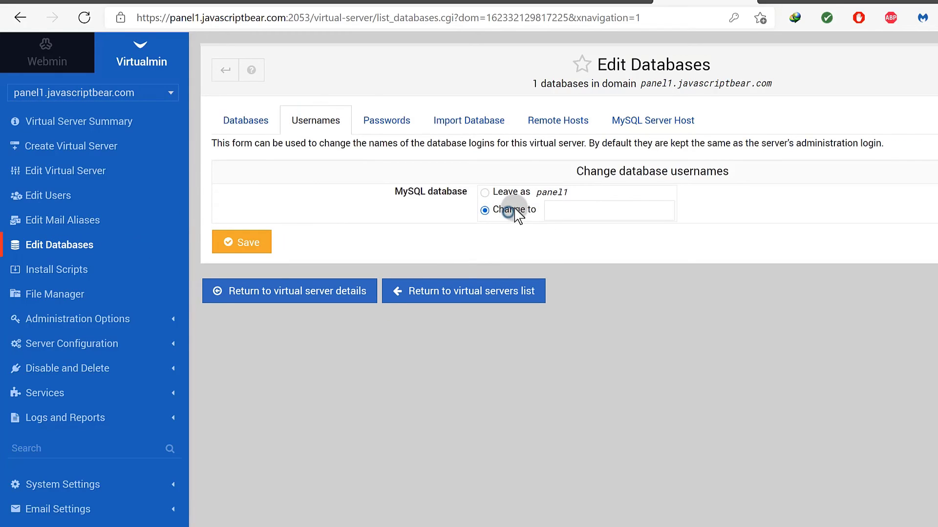
pyautogui.click(385, 122)
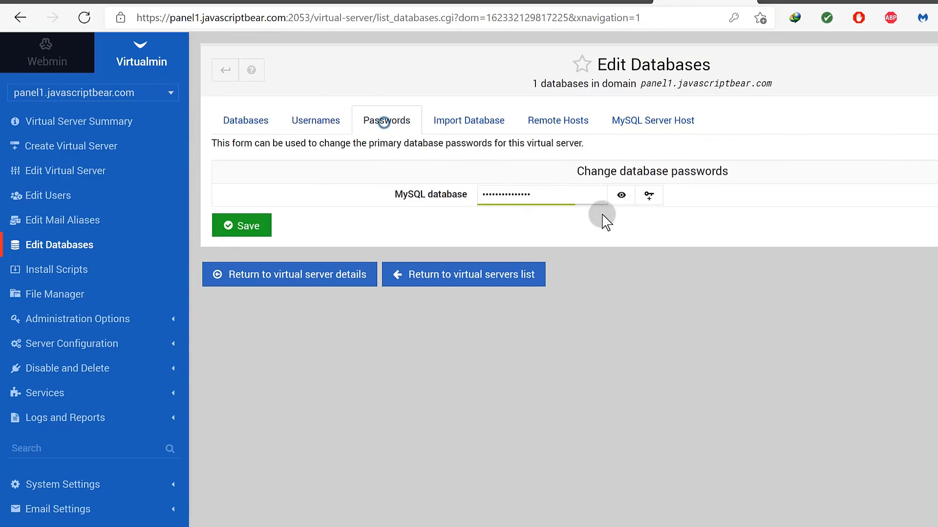
pyautogui.click(618, 193)
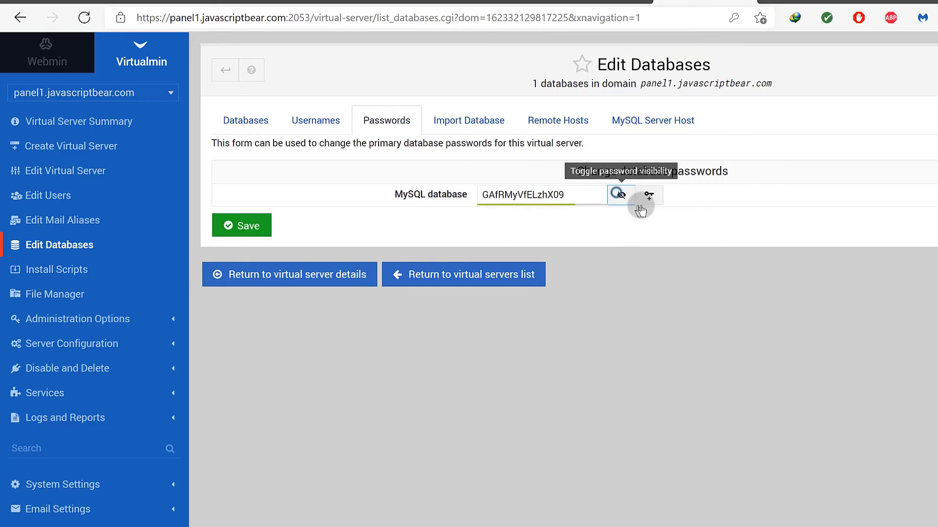
# Try phpMyAdmin's Username field, dismiss its saved suggestions, and return to Virtualmin.
pyautogui.click(897, 2)
pyautogui.click(533, 190)
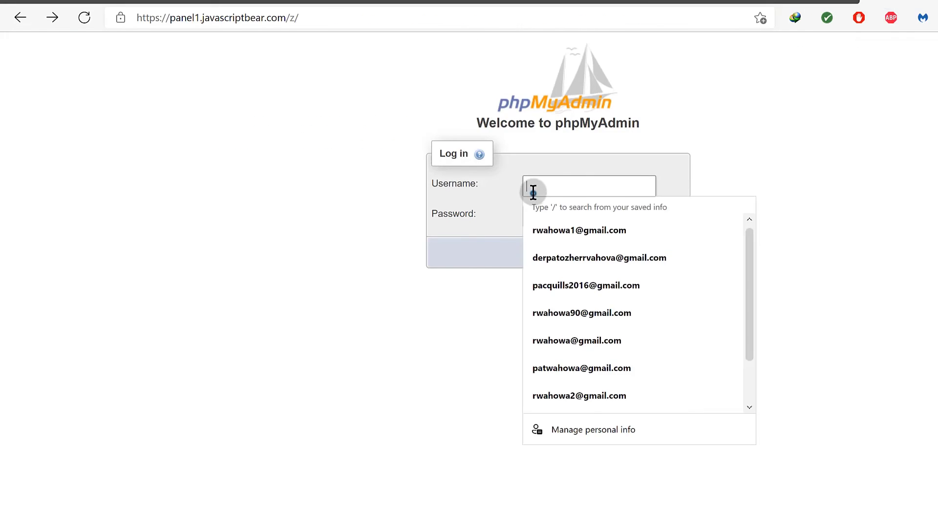
pyautogui.click(898, 197)
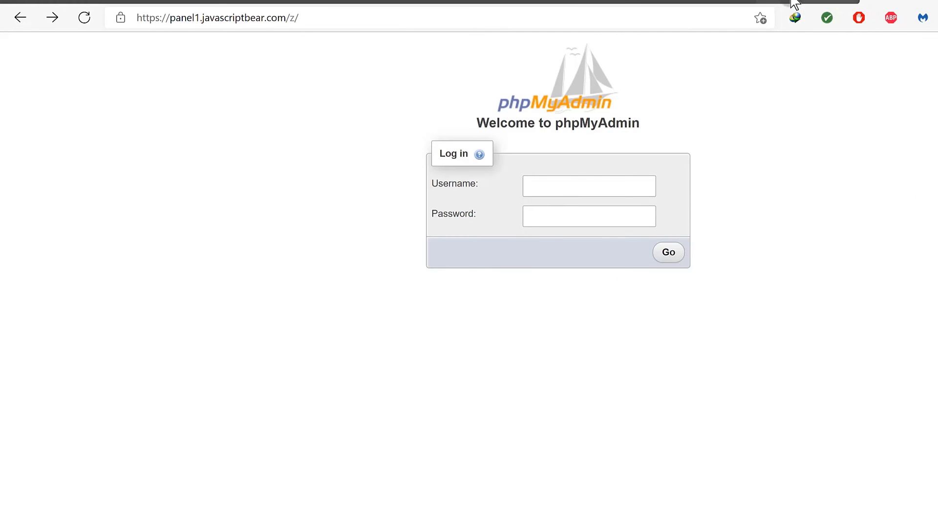
pyautogui.click(795, 3)
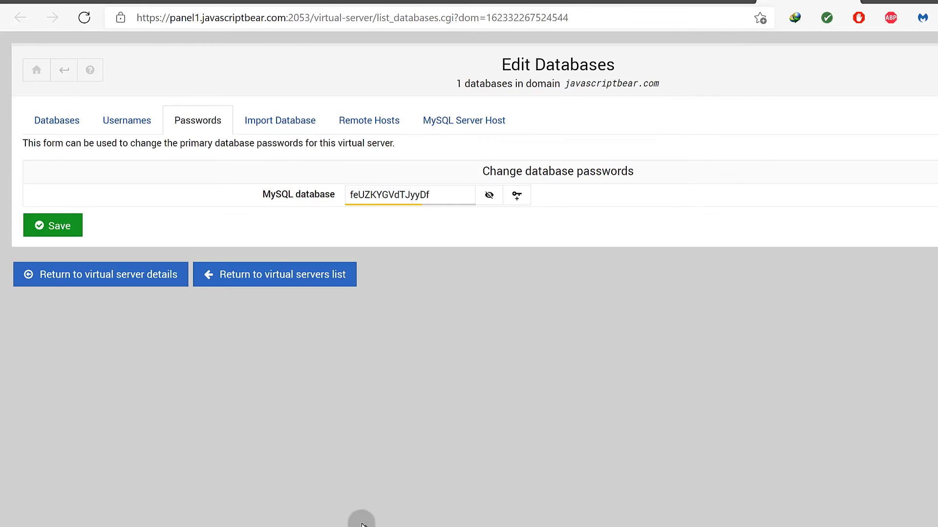
# Copy the database login name panel1 from the Usernames form for phpMyAdmin's Username field.
pyautogui.click(699, 2)
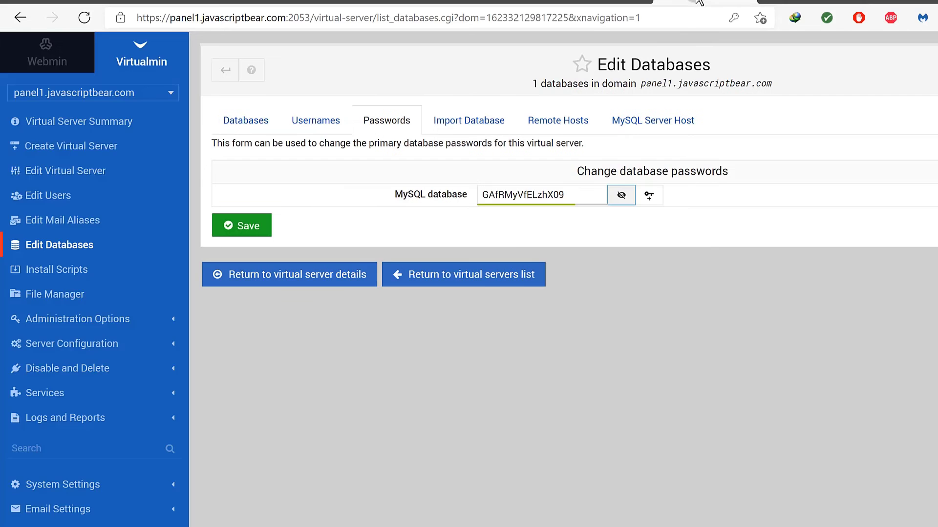
pyautogui.click(319, 116)
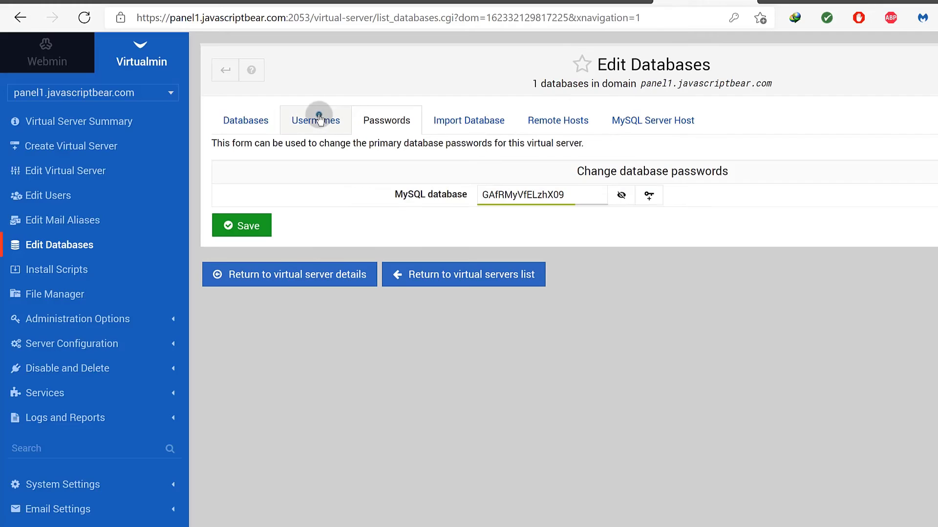
pyautogui.moveTo(536, 194); pyautogui.dragTo(573, 196)
pyautogui.rightClick(564, 197)
pyautogui.click(598, 204)
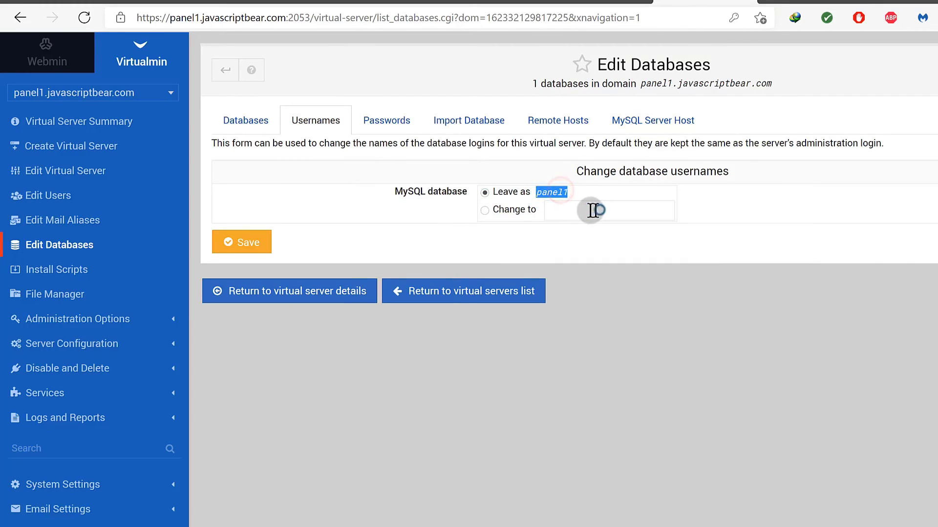
pyautogui.click(566, 209)
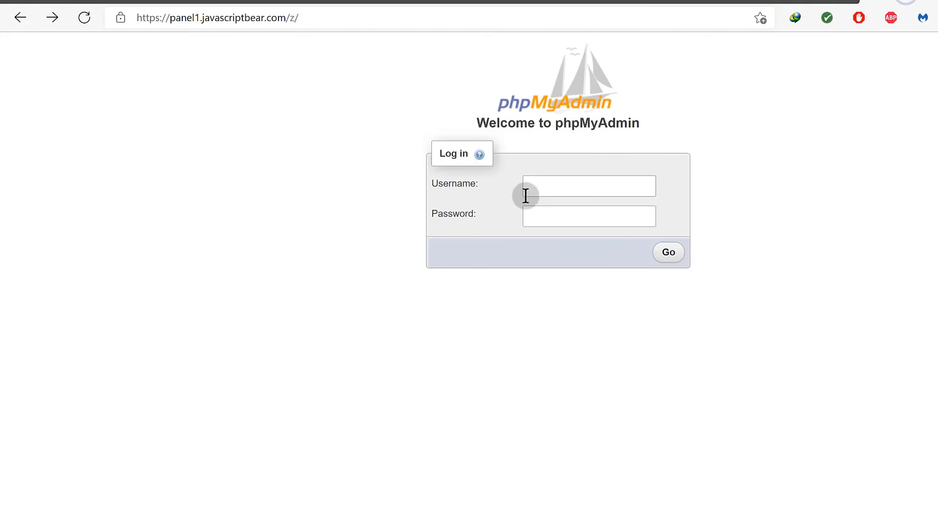
pyautogui.rightClick(526, 187)
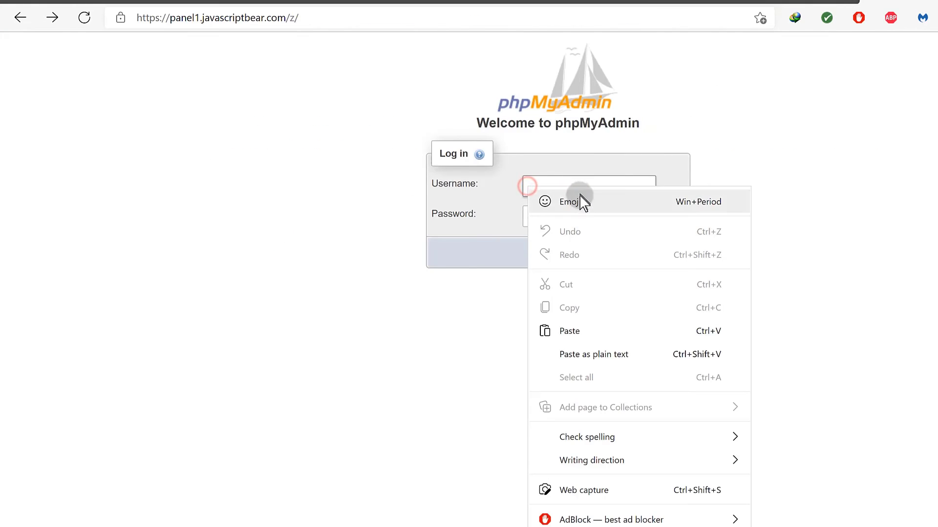
# Paste panel1 into phpMyAdmin's Username field and copy the database password from Virtualmin.
pyautogui.click(571, 333)
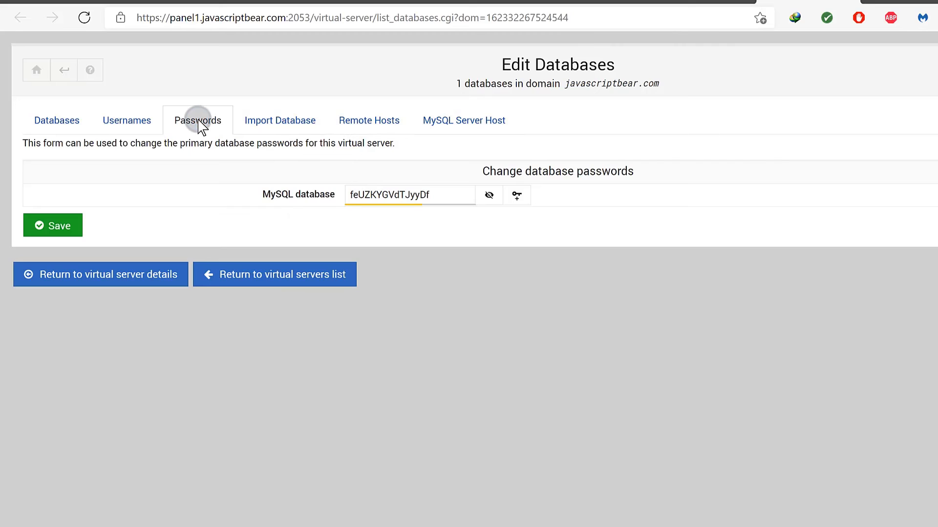
pyautogui.moveTo(350, 194); pyautogui.dragTo(428, 195)
pyautogui.rightClick(423, 190)
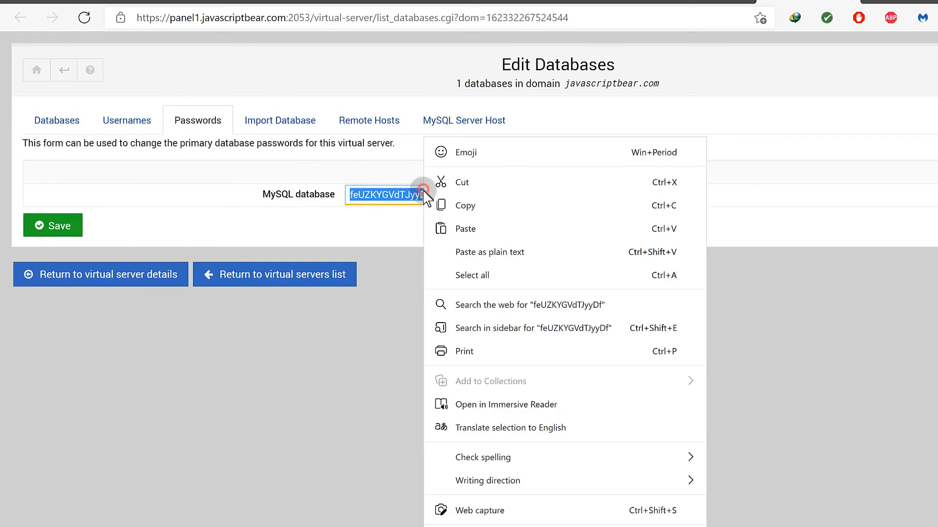
pyautogui.click(462, 206)
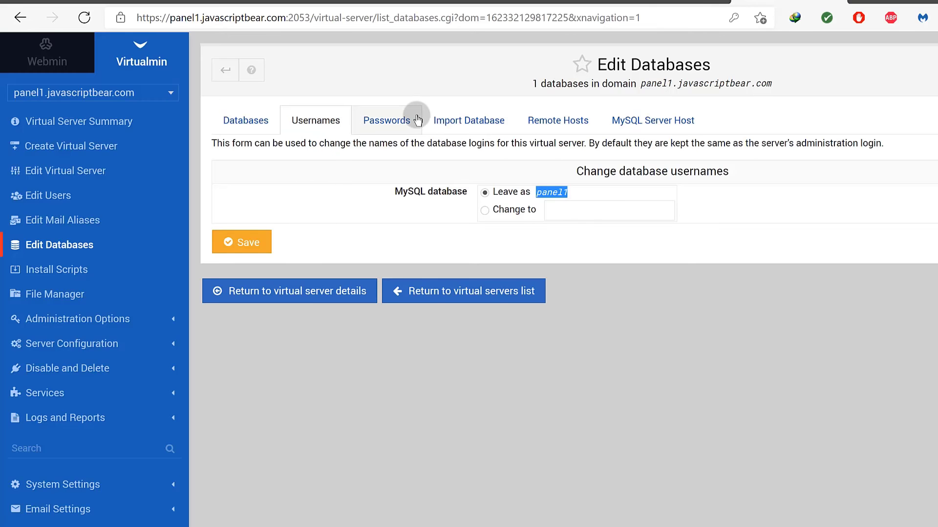
# Re-copy the panel1 database password from the Passwords form, paste it into Password, and log in.
pyautogui.click(418, 120)
pyautogui.moveTo(642, 84); pyautogui.dragTo(758, 83)
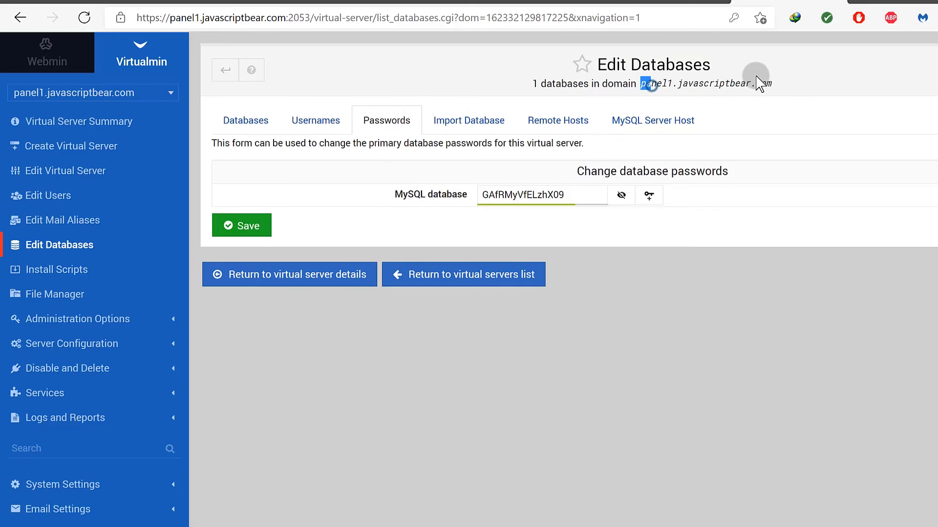
pyautogui.moveTo(672, 84); pyautogui.dragTo(768, 83)
pyautogui.moveTo(565, 196); pyautogui.dragTo(482, 195)
pyautogui.rightClick(486, 197)
pyautogui.click(525, 207)
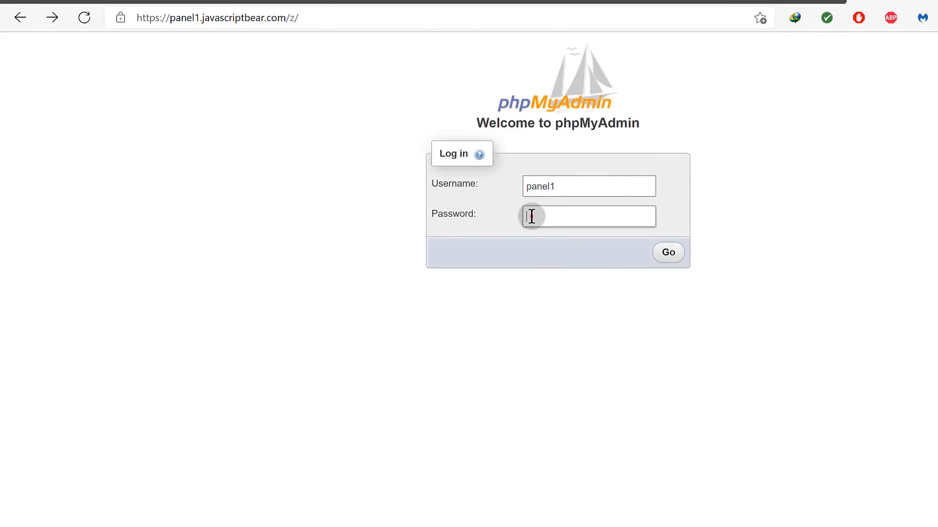
pyautogui.rightClick(531, 215)
pyautogui.click(592, 353)
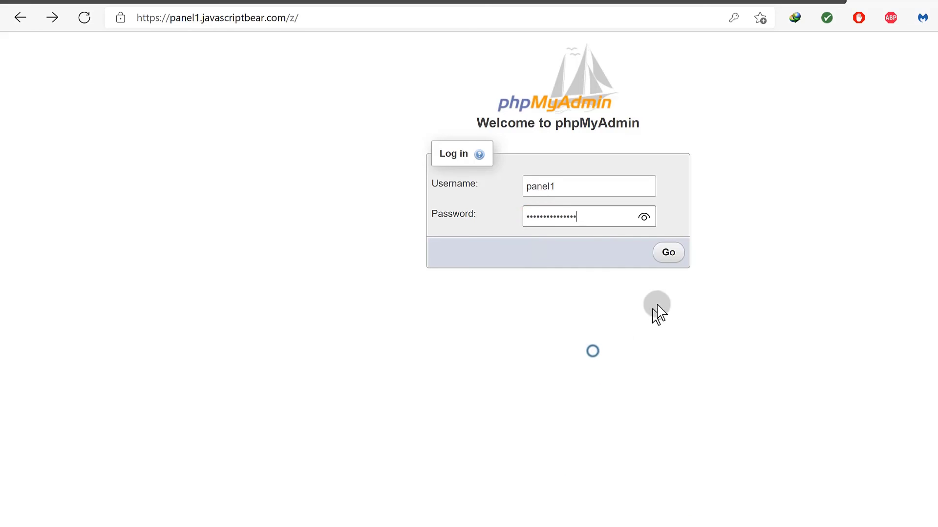
pyautogui.click(668, 254)
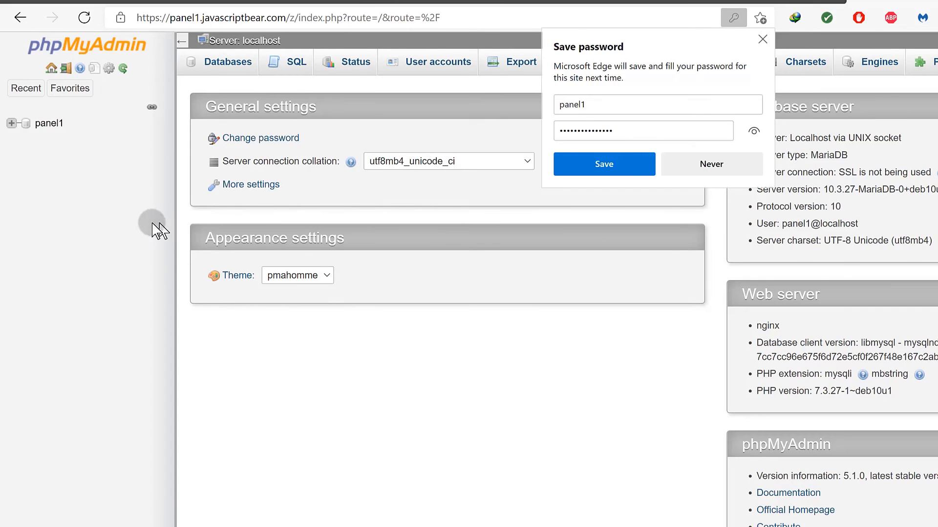
# Select the panel1 database, dismiss the save-password prompt, and open its Import tab.
pyautogui.click(49, 124)
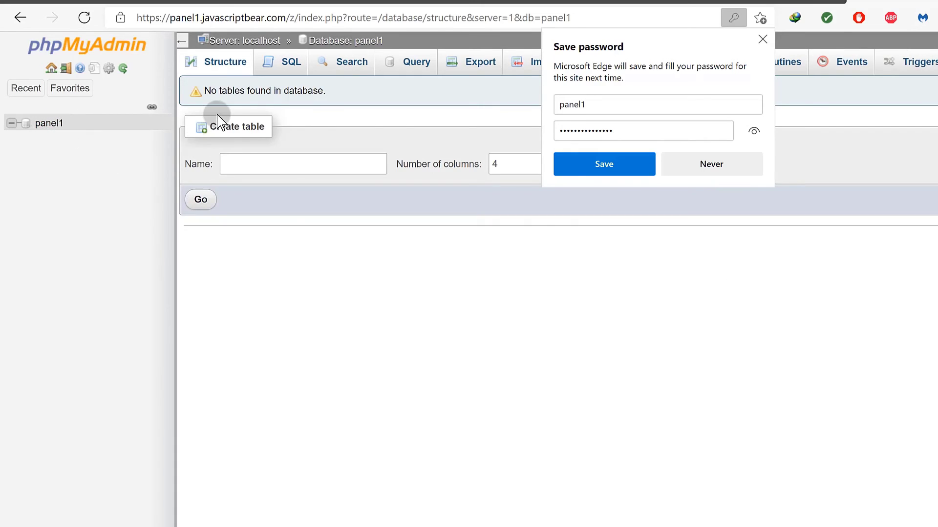
pyautogui.click(762, 39)
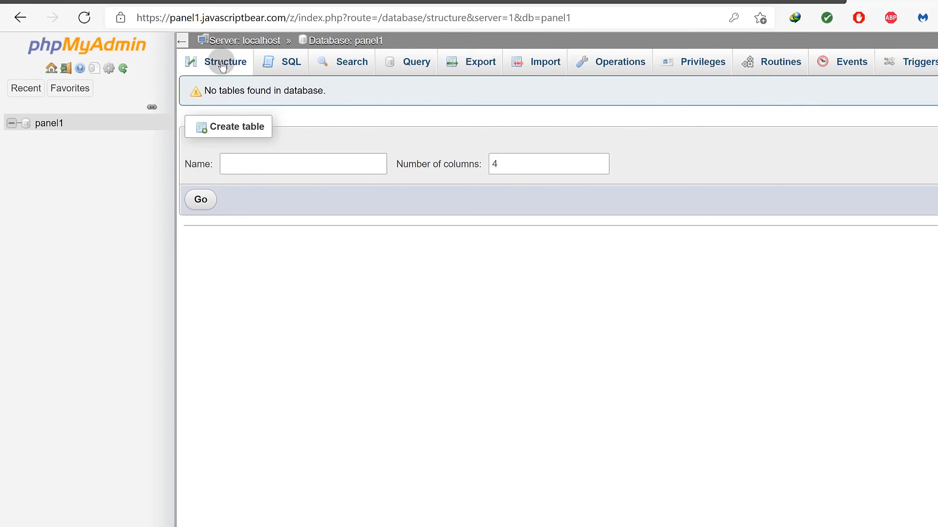
pyautogui.click(546, 57)
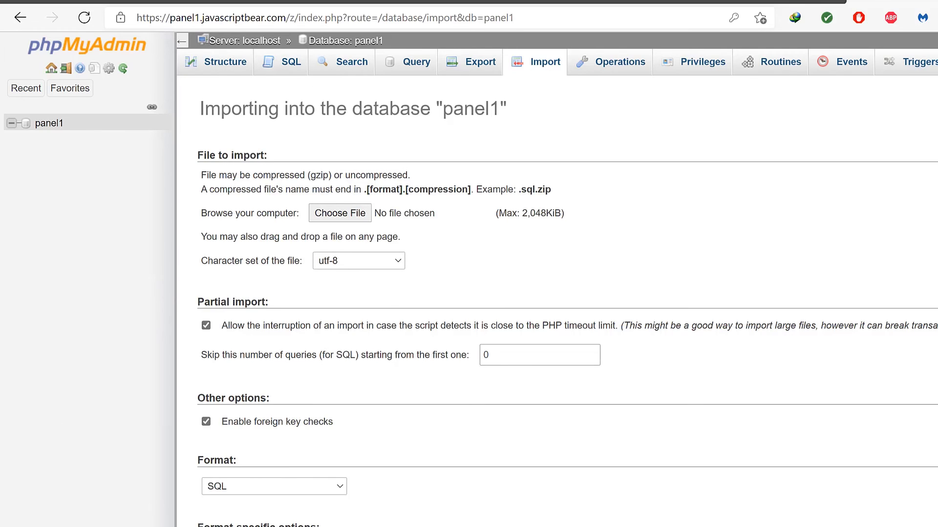
# Drag dbsample.sql.gz onto panel1's Import page, where it fails with error 413, then bring up the Nginx notes.
pyautogui.press('super')
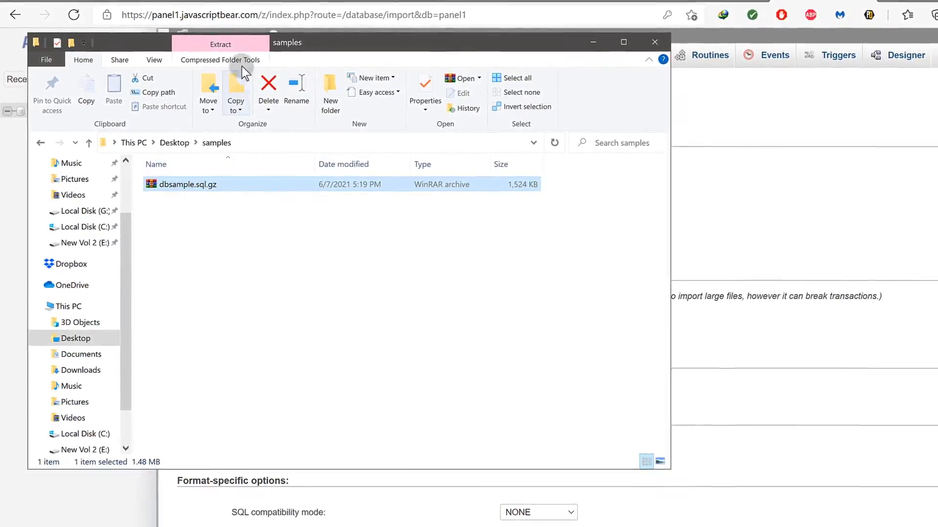
pyautogui.moveTo(293, 44); pyautogui.dragTo(715, 92)
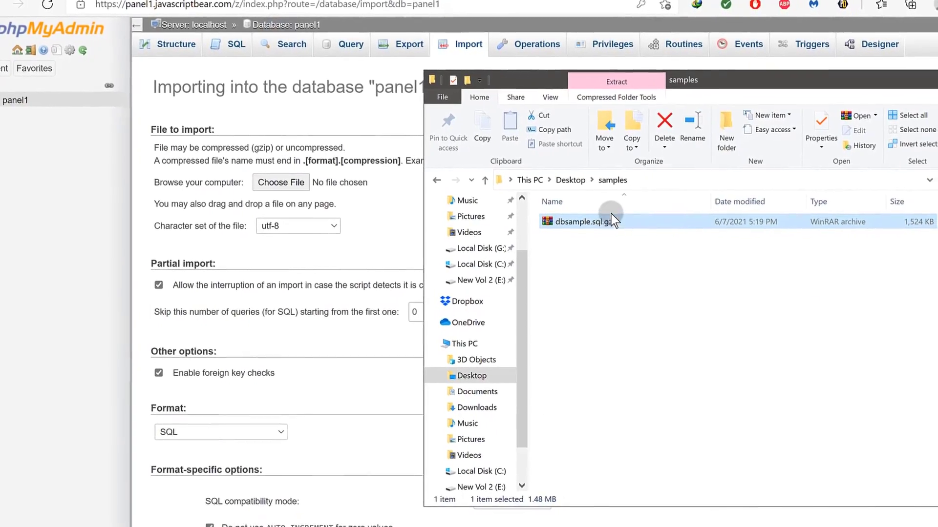
pyautogui.moveTo(591, 225); pyautogui.dragTo(254, 168)
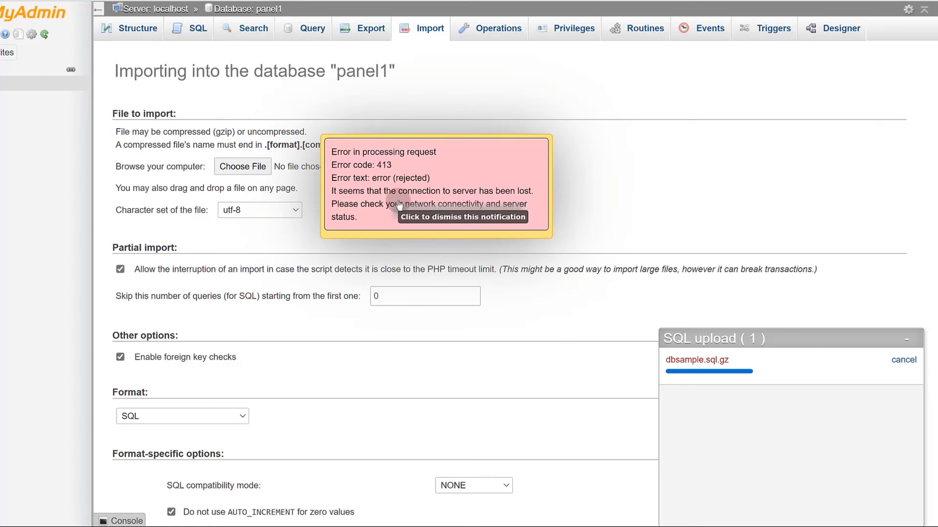
pyautogui.hotkey('alt', 'Tab')
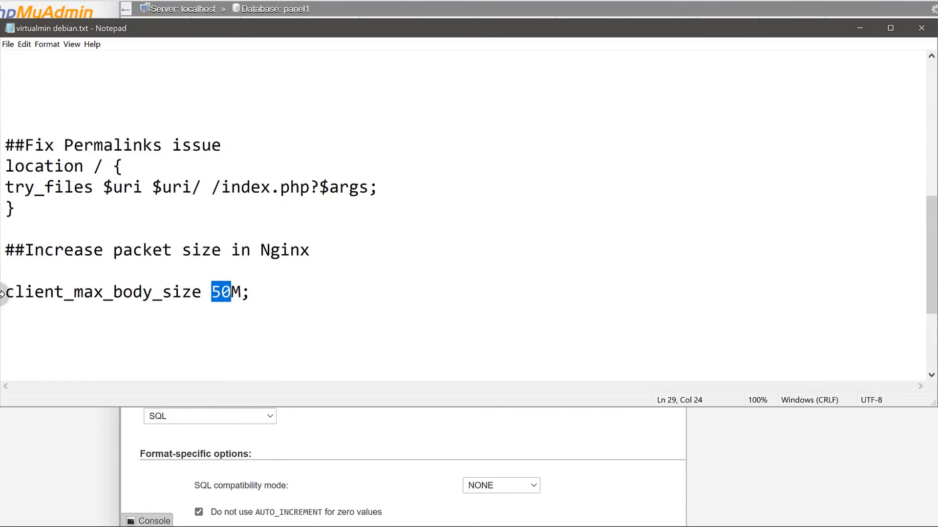
# Change the client_max_body_size limit in the notes from 50M to 20M.
pyautogui.moveTo(7, 292); pyautogui.dragTo(168, 310)
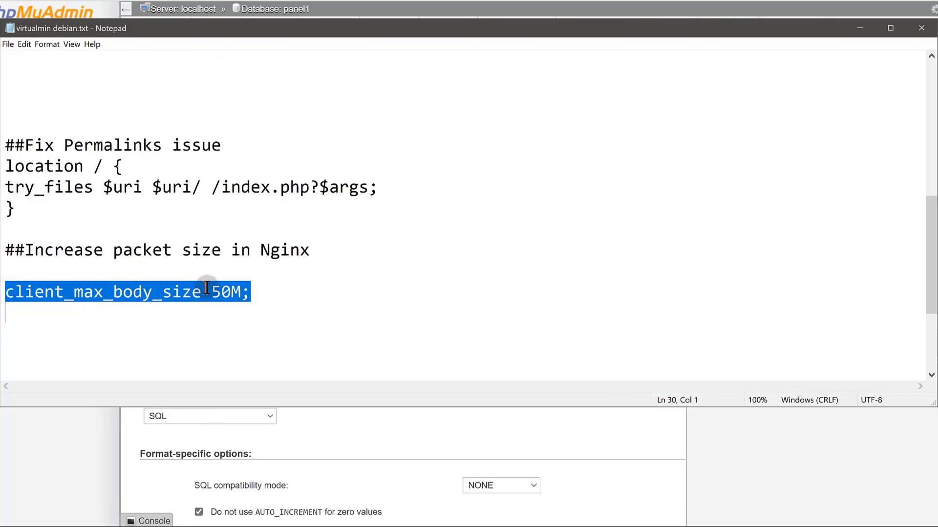
pyautogui.click(212, 289)
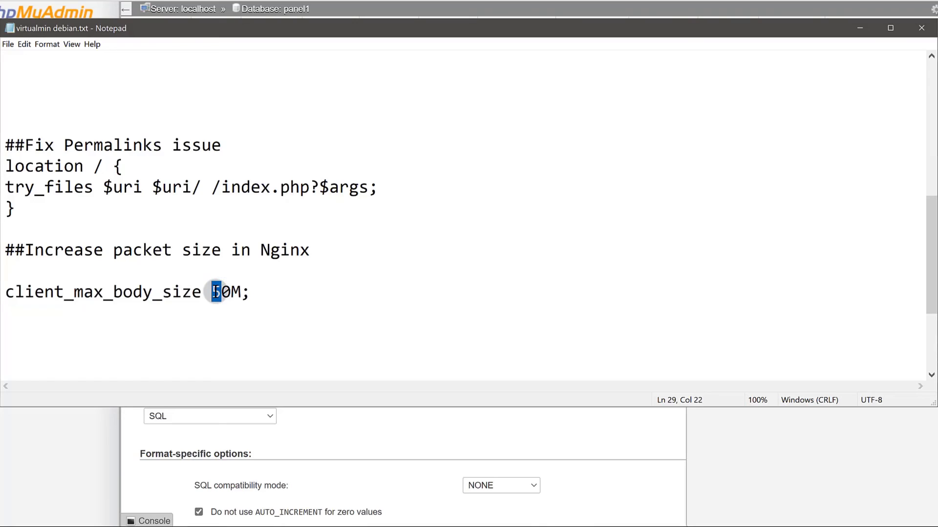
pyautogui.write('2')
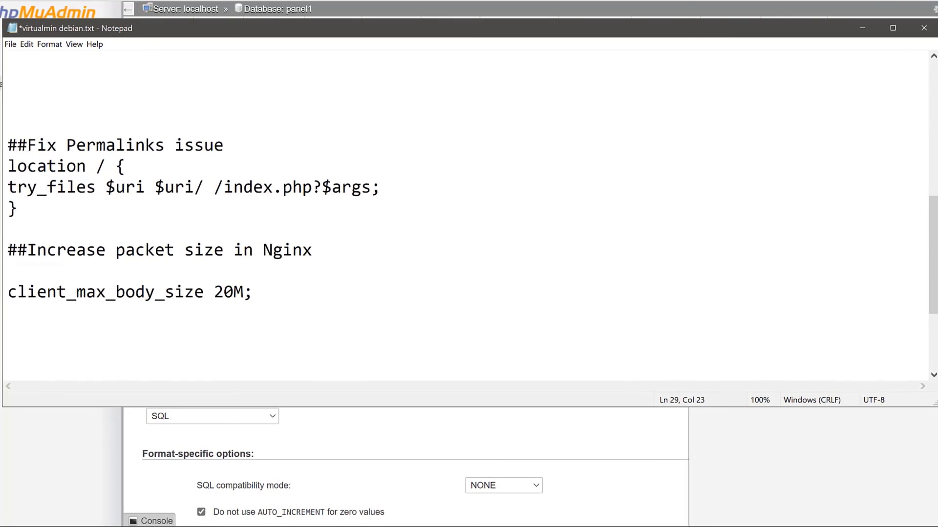
# Copy the client_max_body_size 20M; line to the clipboard.
pyautogui.moveTo(9, 292); pyautogui.dragTo(140, 292)
pyautogui.click(235, 280)
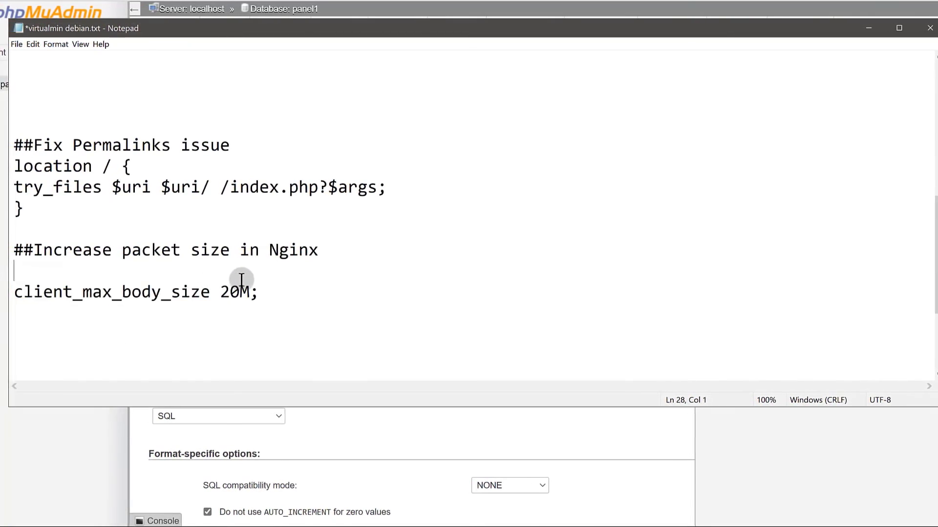
pyautogui.moveTo(241, 280); pyautogui.dragTo(266, 291)
pyautogui.rightClick(242, 290)
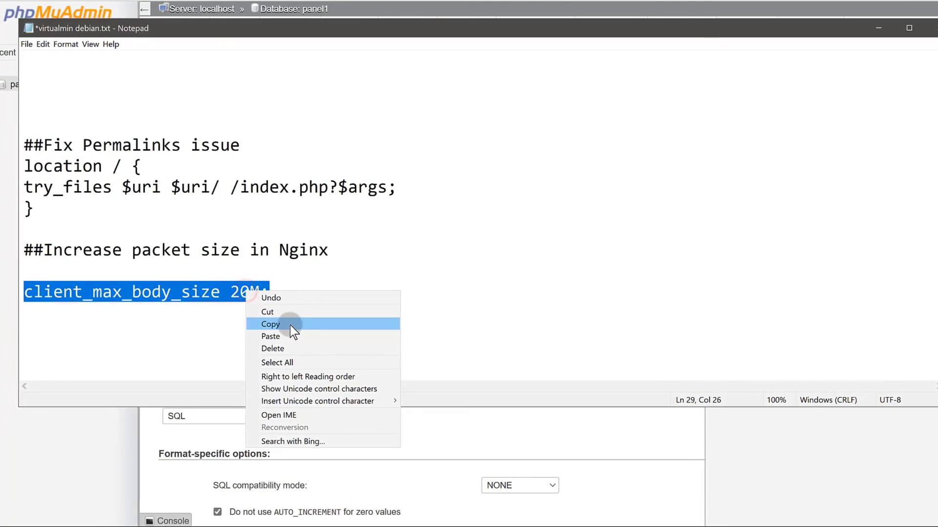
pyautogui.click(292, 324)
pyautogui.click(202, 332)
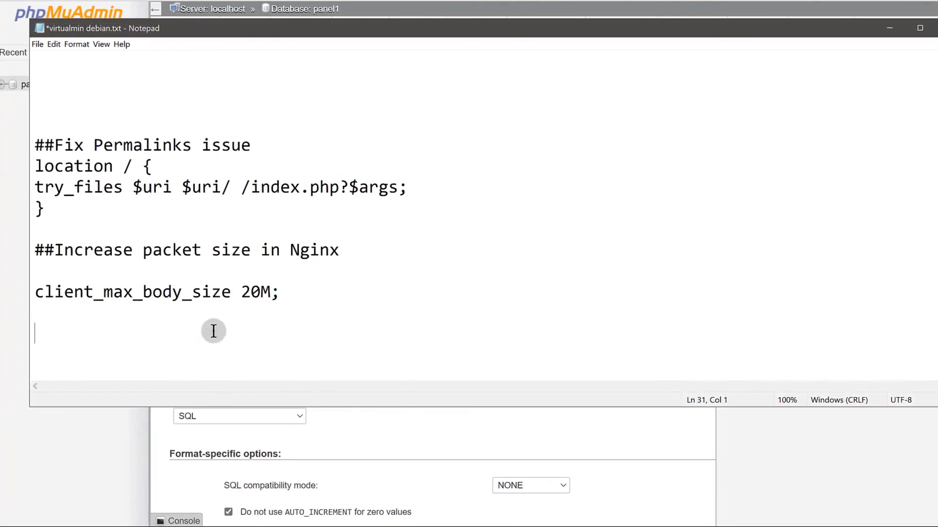
# Go to Webmin's Nginx Webserver module and open Edit Configuration Files on /etc/nginx/nginx.conf.
pyautogui.click(897, 25)
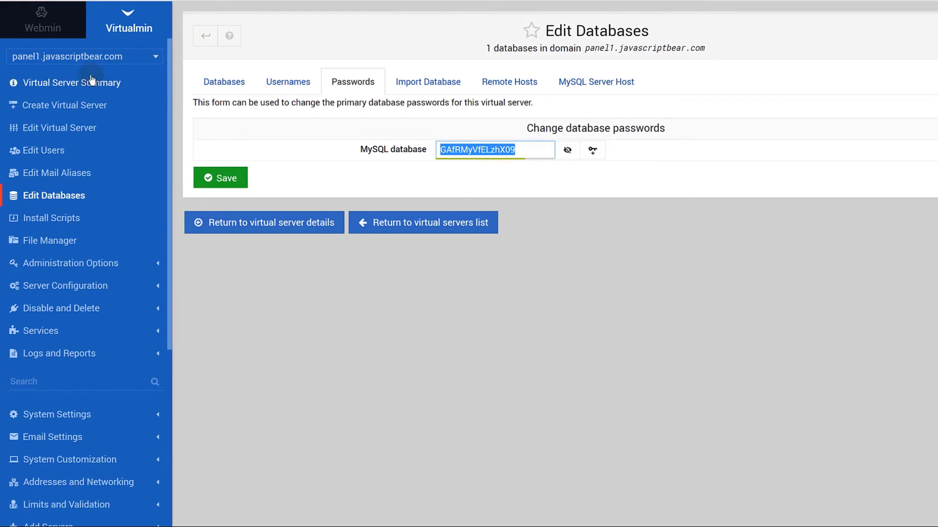
pyautogui.click(43, 22)
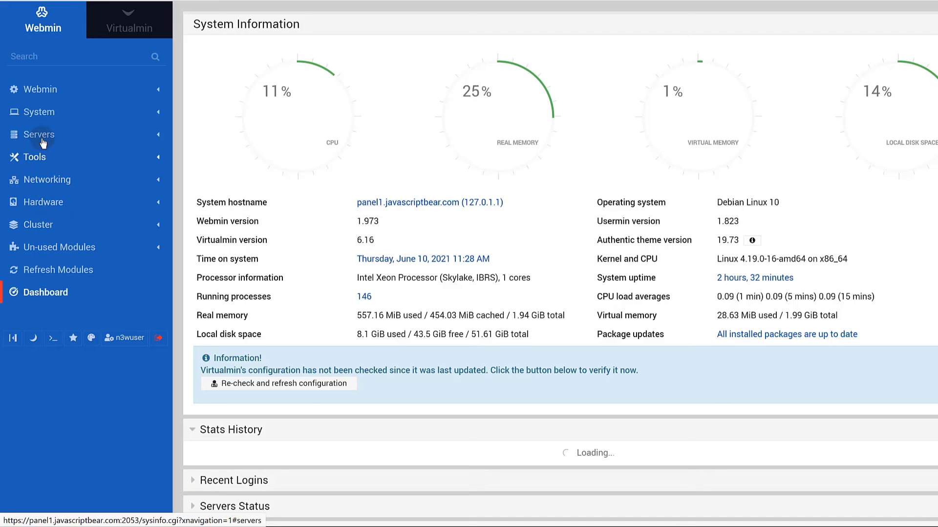
pyautogui.click(43, 137)
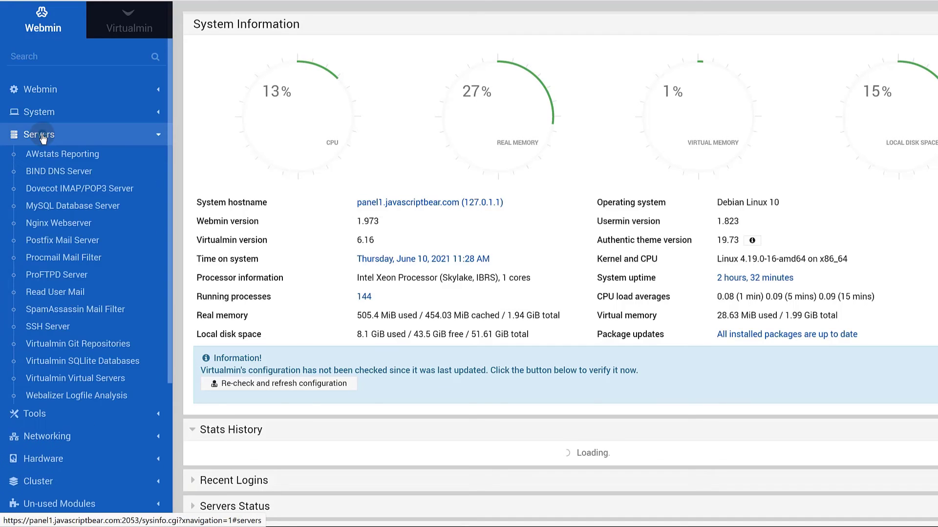
pyautogui.click(65, 224)
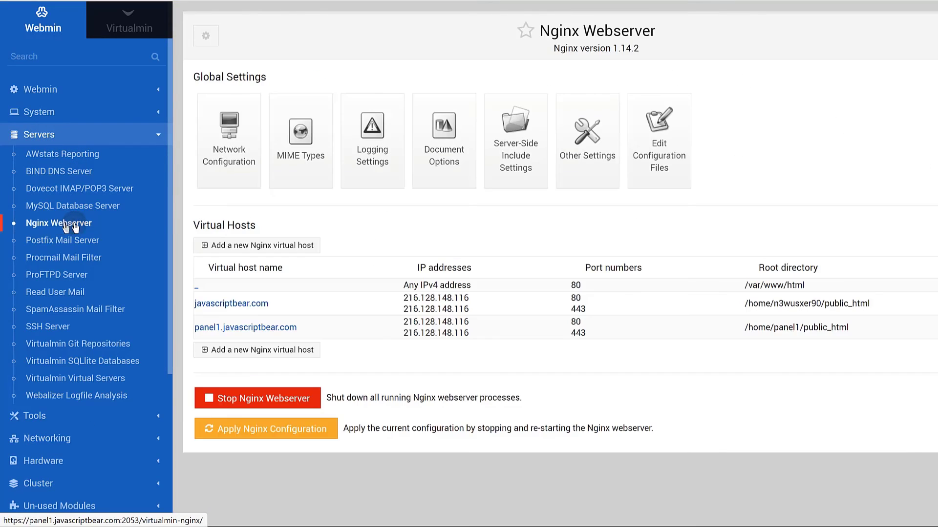
pyautogui.click(658, 142)
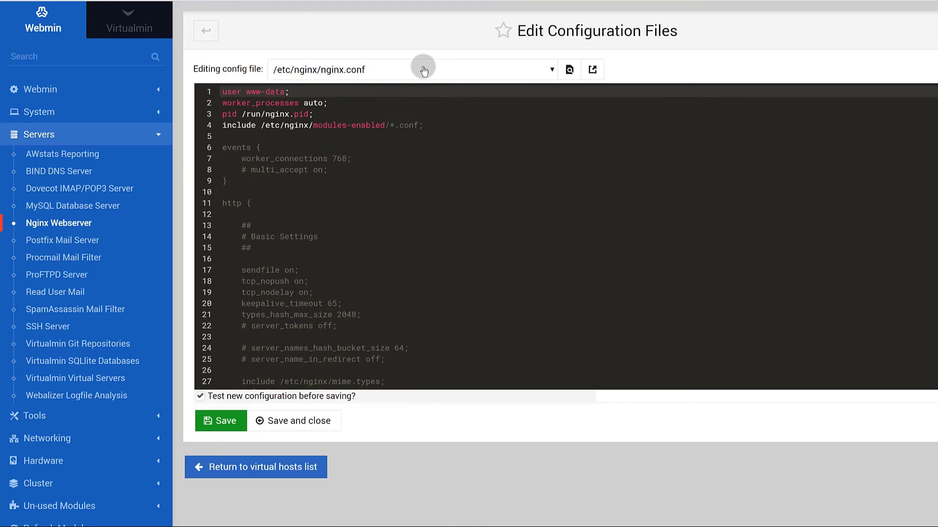
# Load panel1.javascriptbear.com.conf in the Nginx config file editor.
pyautogui.click(424, 70)
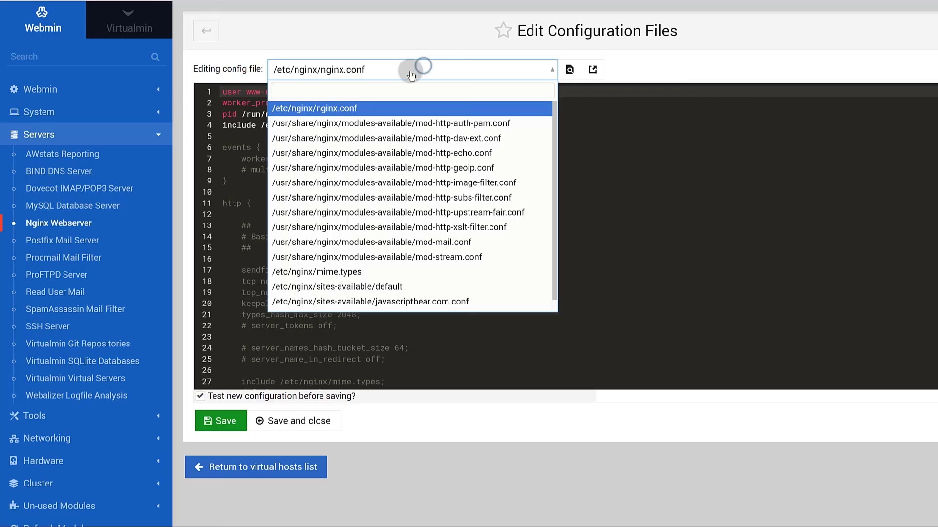
pyautogui.scroll(-1, 462, 254)
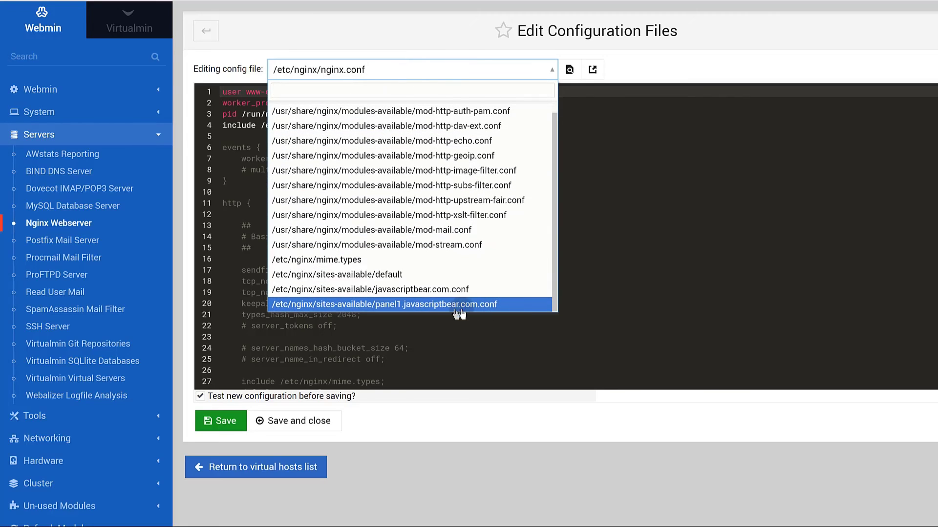
pyautogui.click(396, 309)
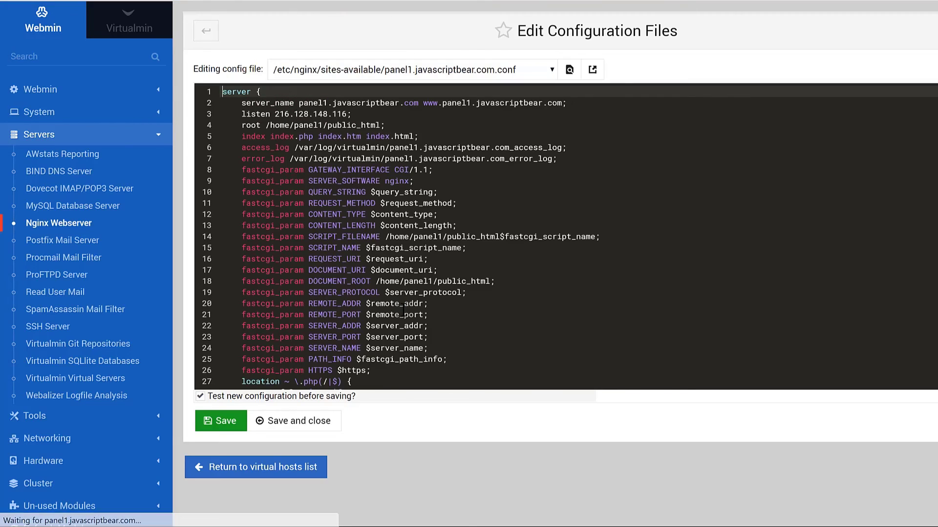
# Insert client_max_body_size 20M; after line 26 and save the config file.
pyautogui.scroll(-3, 345, 261)
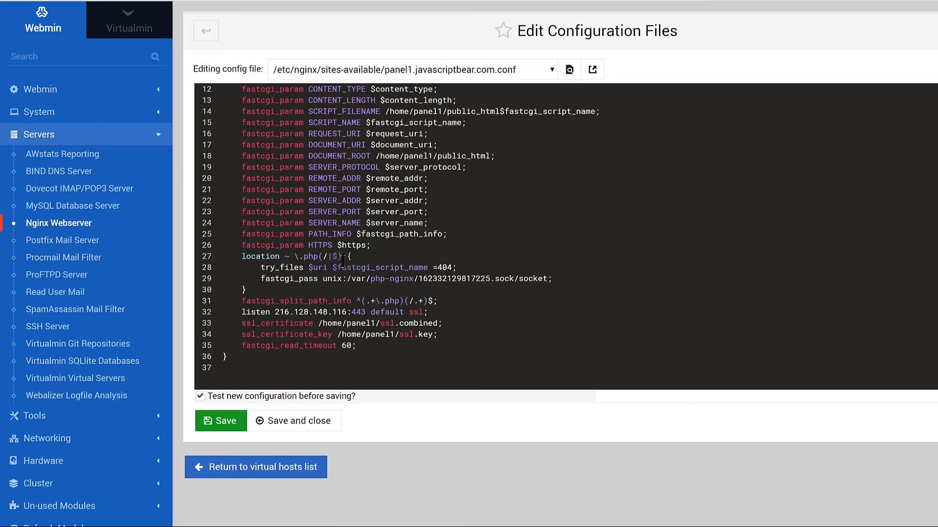
pyautogui.scroll(3, 361, 306)
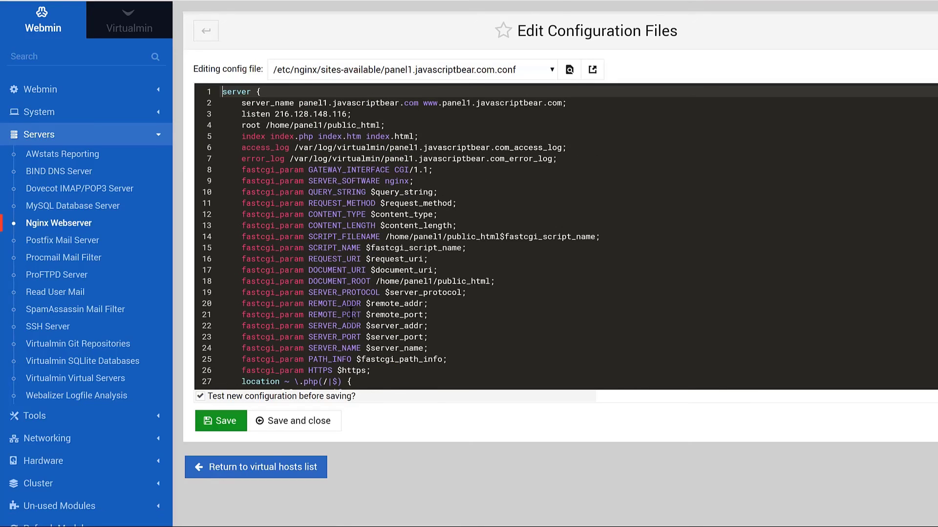
pyautogui.scroll(-3, 351, 315)
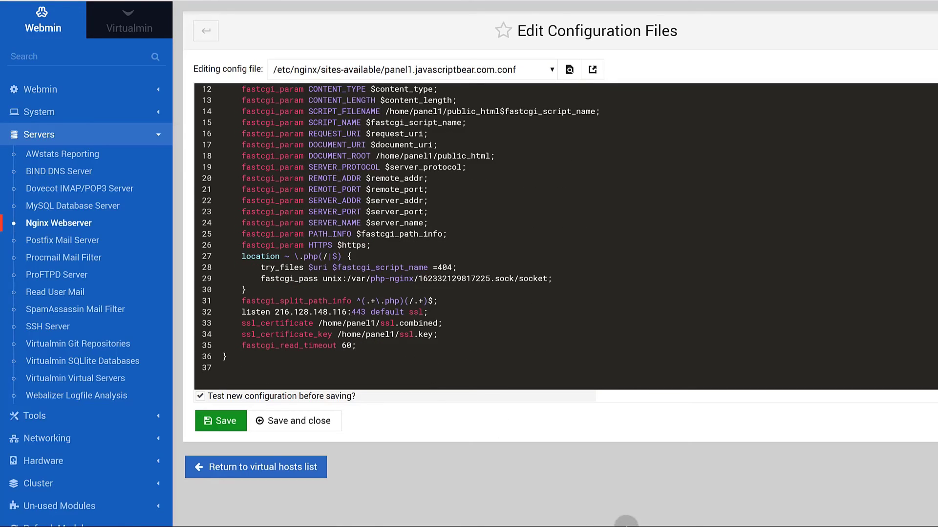
pyautogui.click(380, 245)
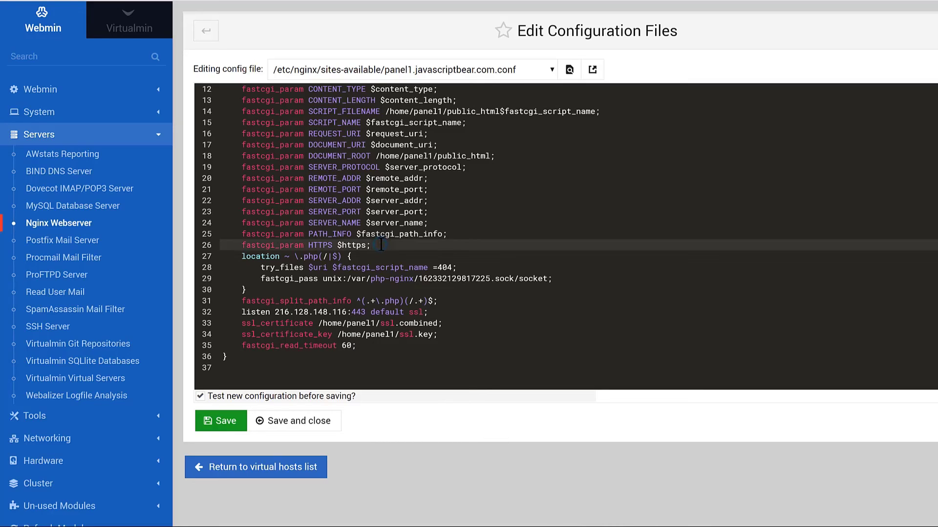
pyautogui.press('Return')
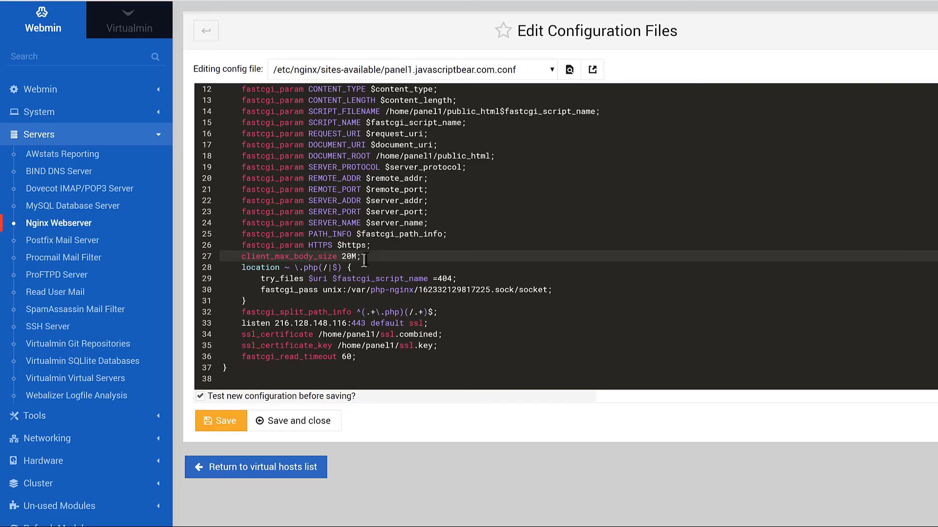
pyautogui.click(293, 423)
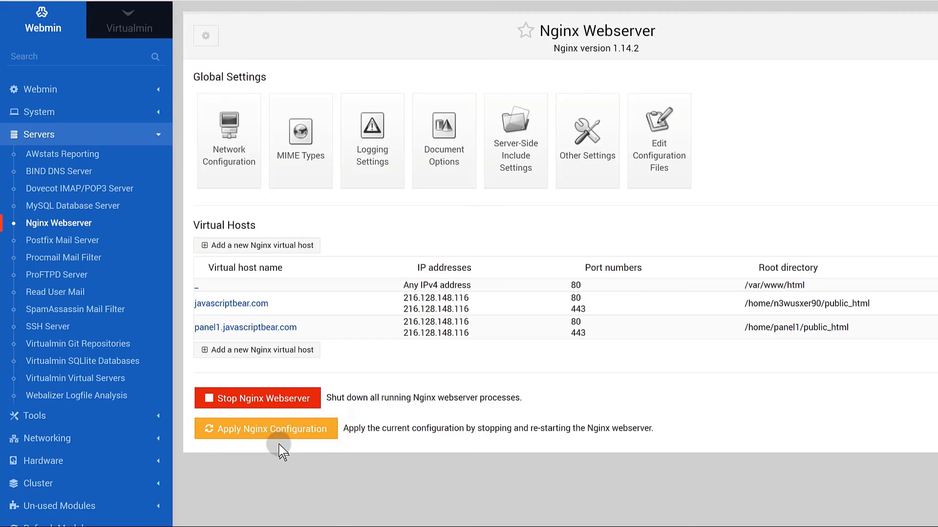
# Apply the Nginx configuration, then cancel the stalled dbsample.sql.gz upload and dismiss the 413 error.
pyautogui.click(272, 429)
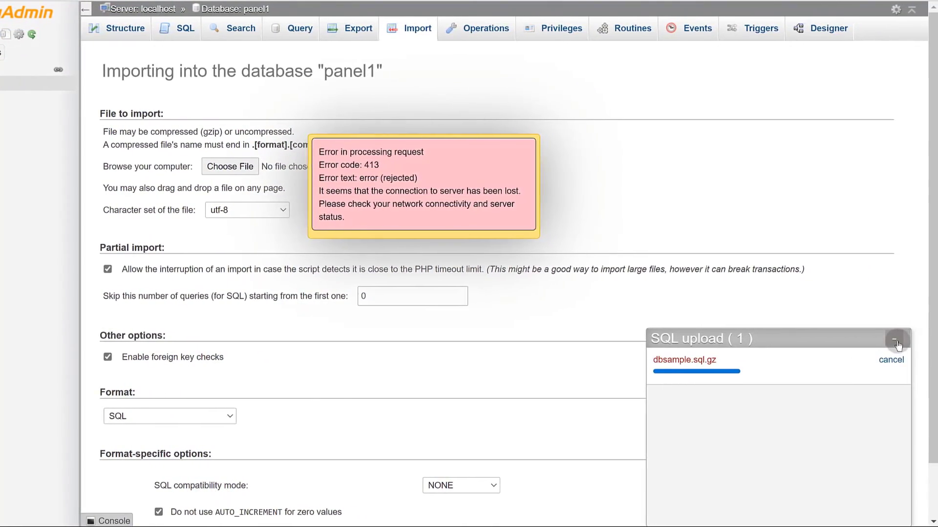
pyautogui.click(895, 359)
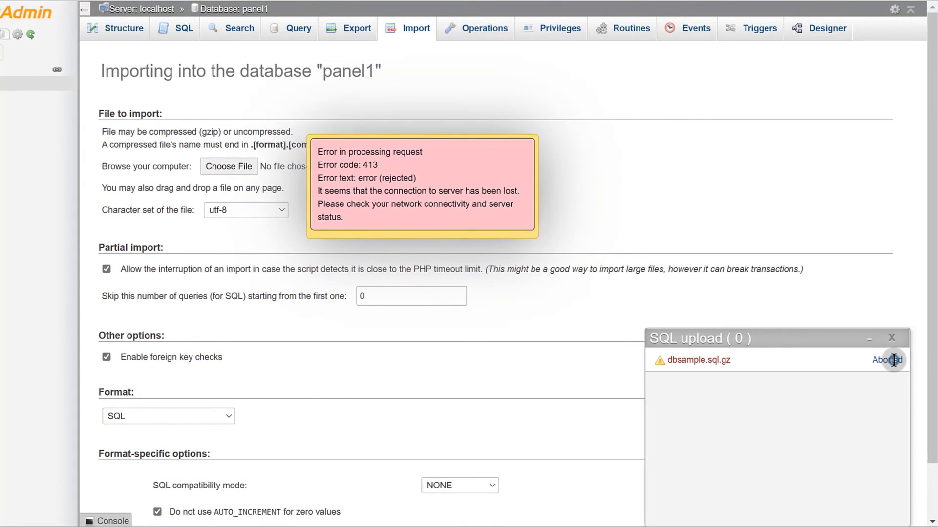
pyautogui.click(893, 338)
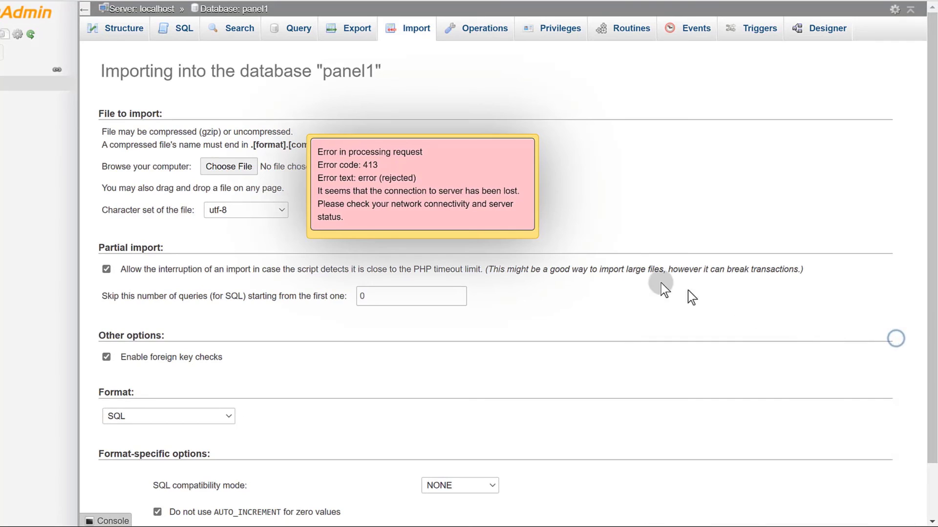
pyautogui.click(478, 234)
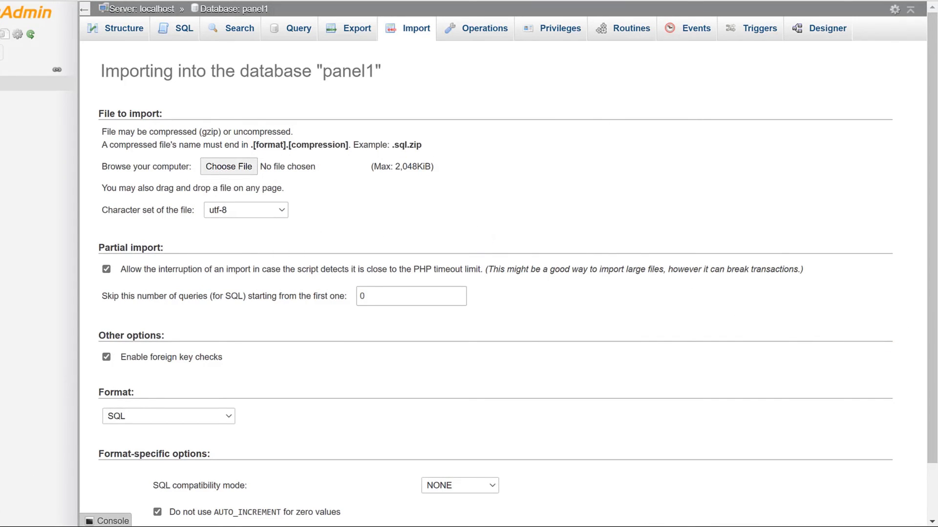
# Upload dbsample.sql.gz into panel1 successfully, close the upload panel, and return to Webmin's Nginx page.
pyautogui.press('super')
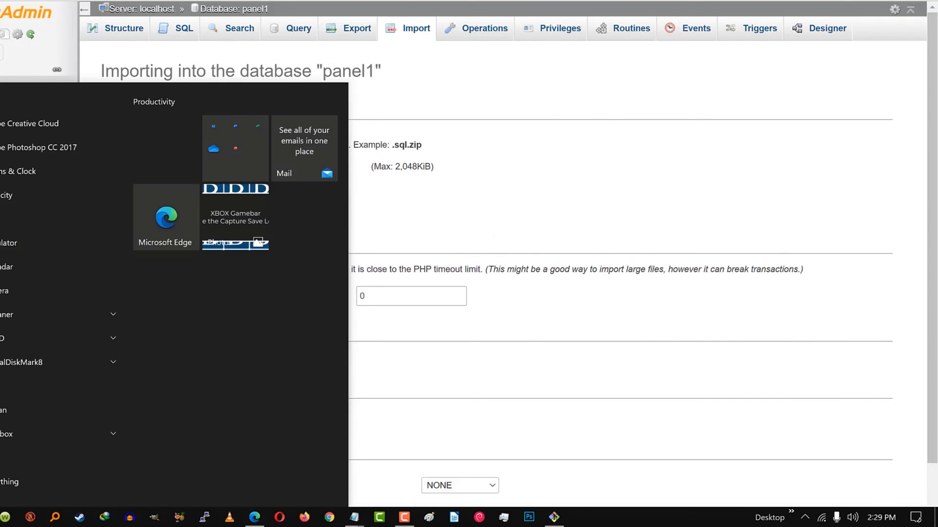
pyautogui.click(3, 517)
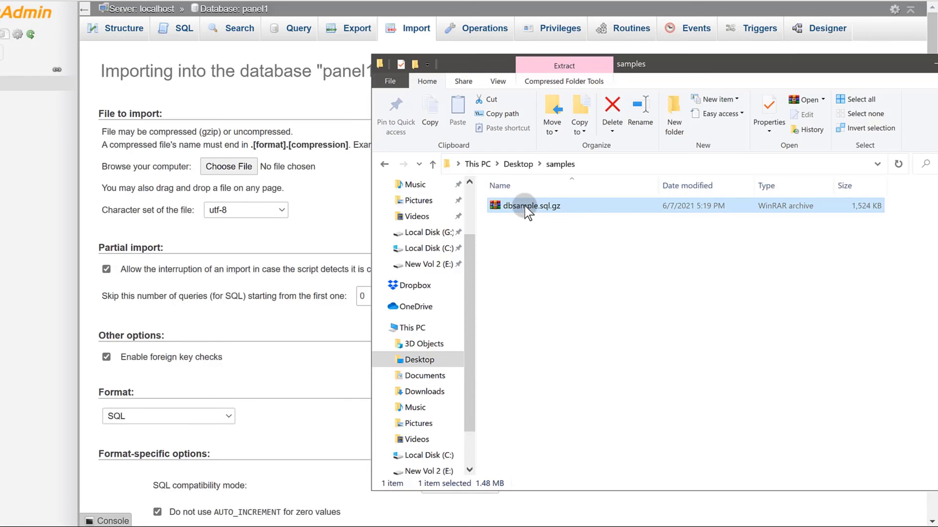
pyautogui.moveTo(524, 207); pyautogui.dragTo(226, 171)
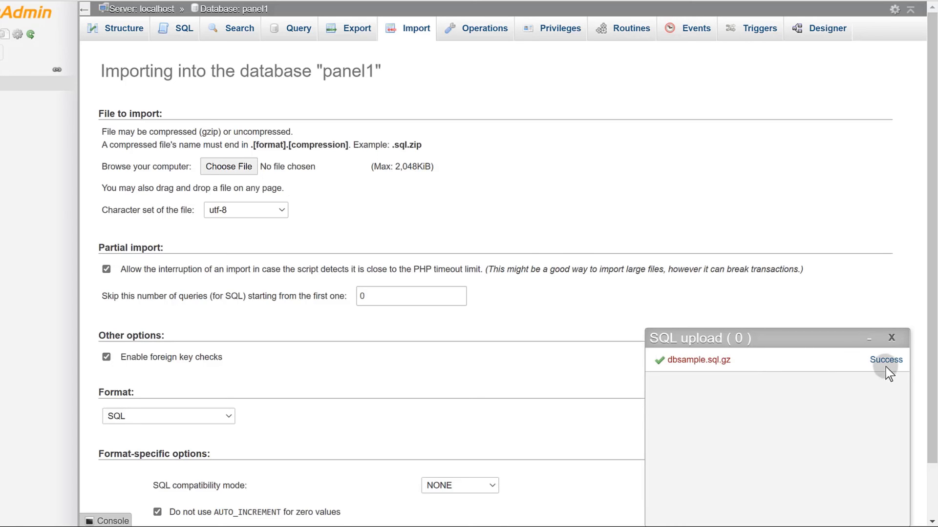
pyautogui.click(891, 339)
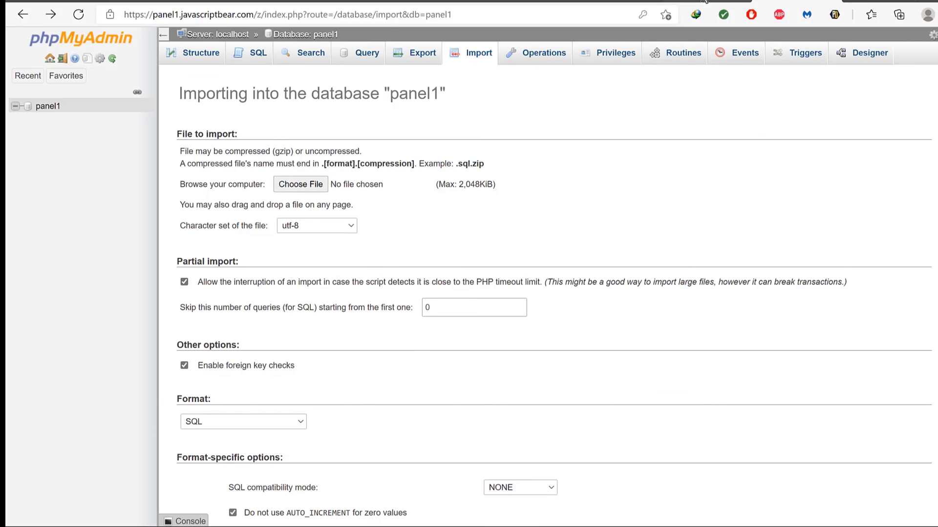
pyautogui.click(716, 1)
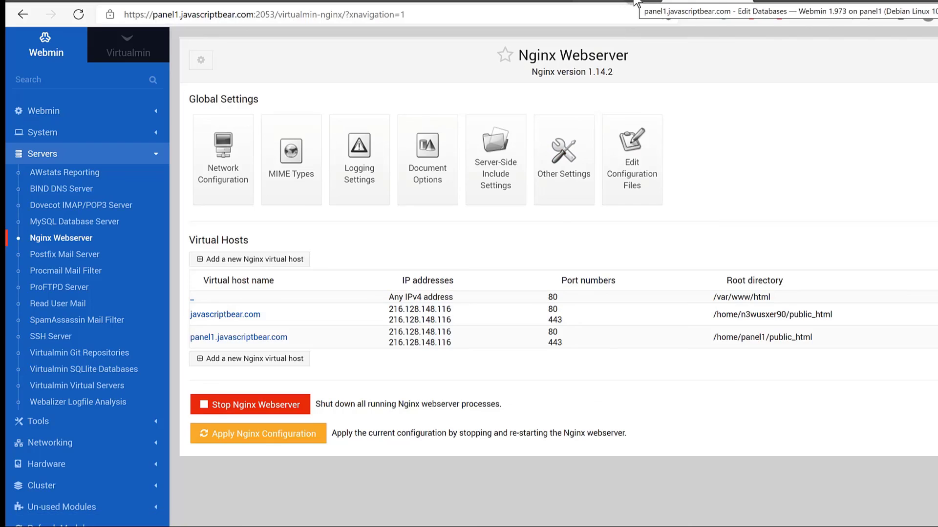